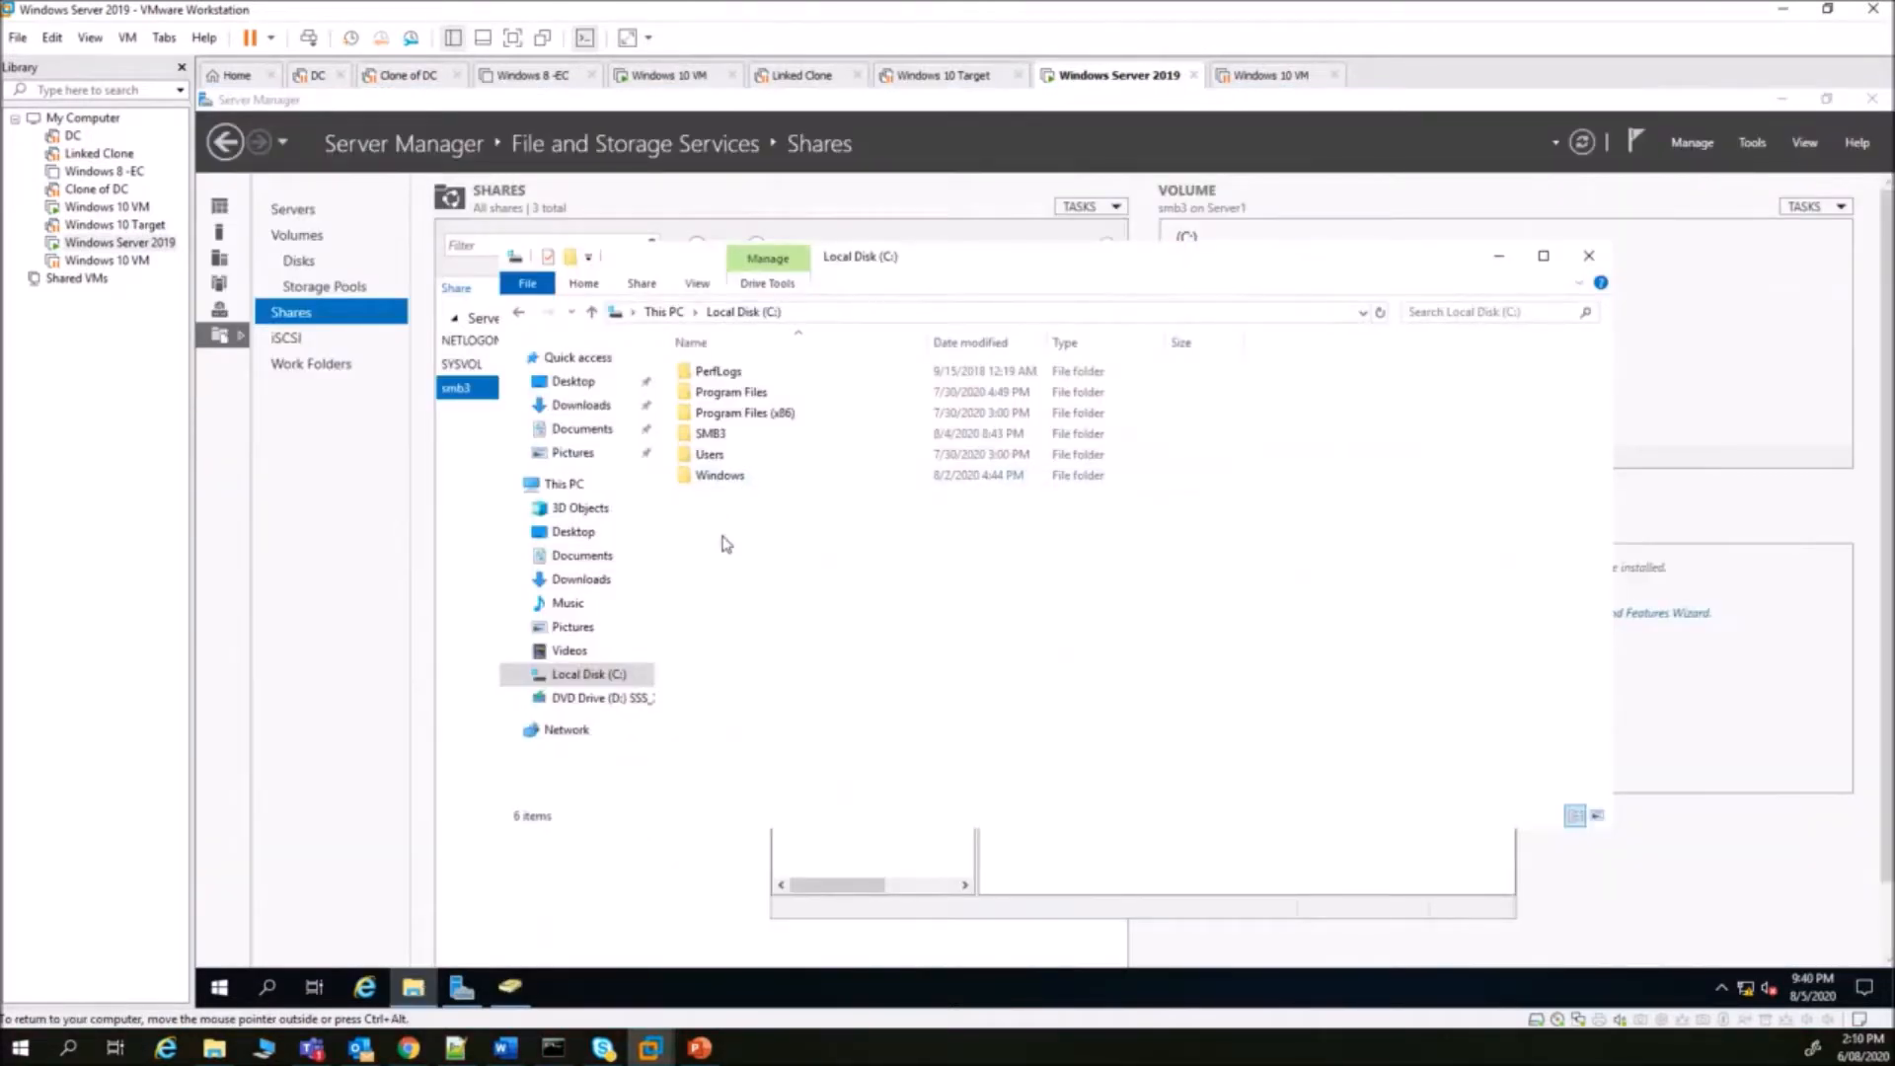
- Create a new folder named Student_files on C: and close Server Manager
right_click(725, 543)
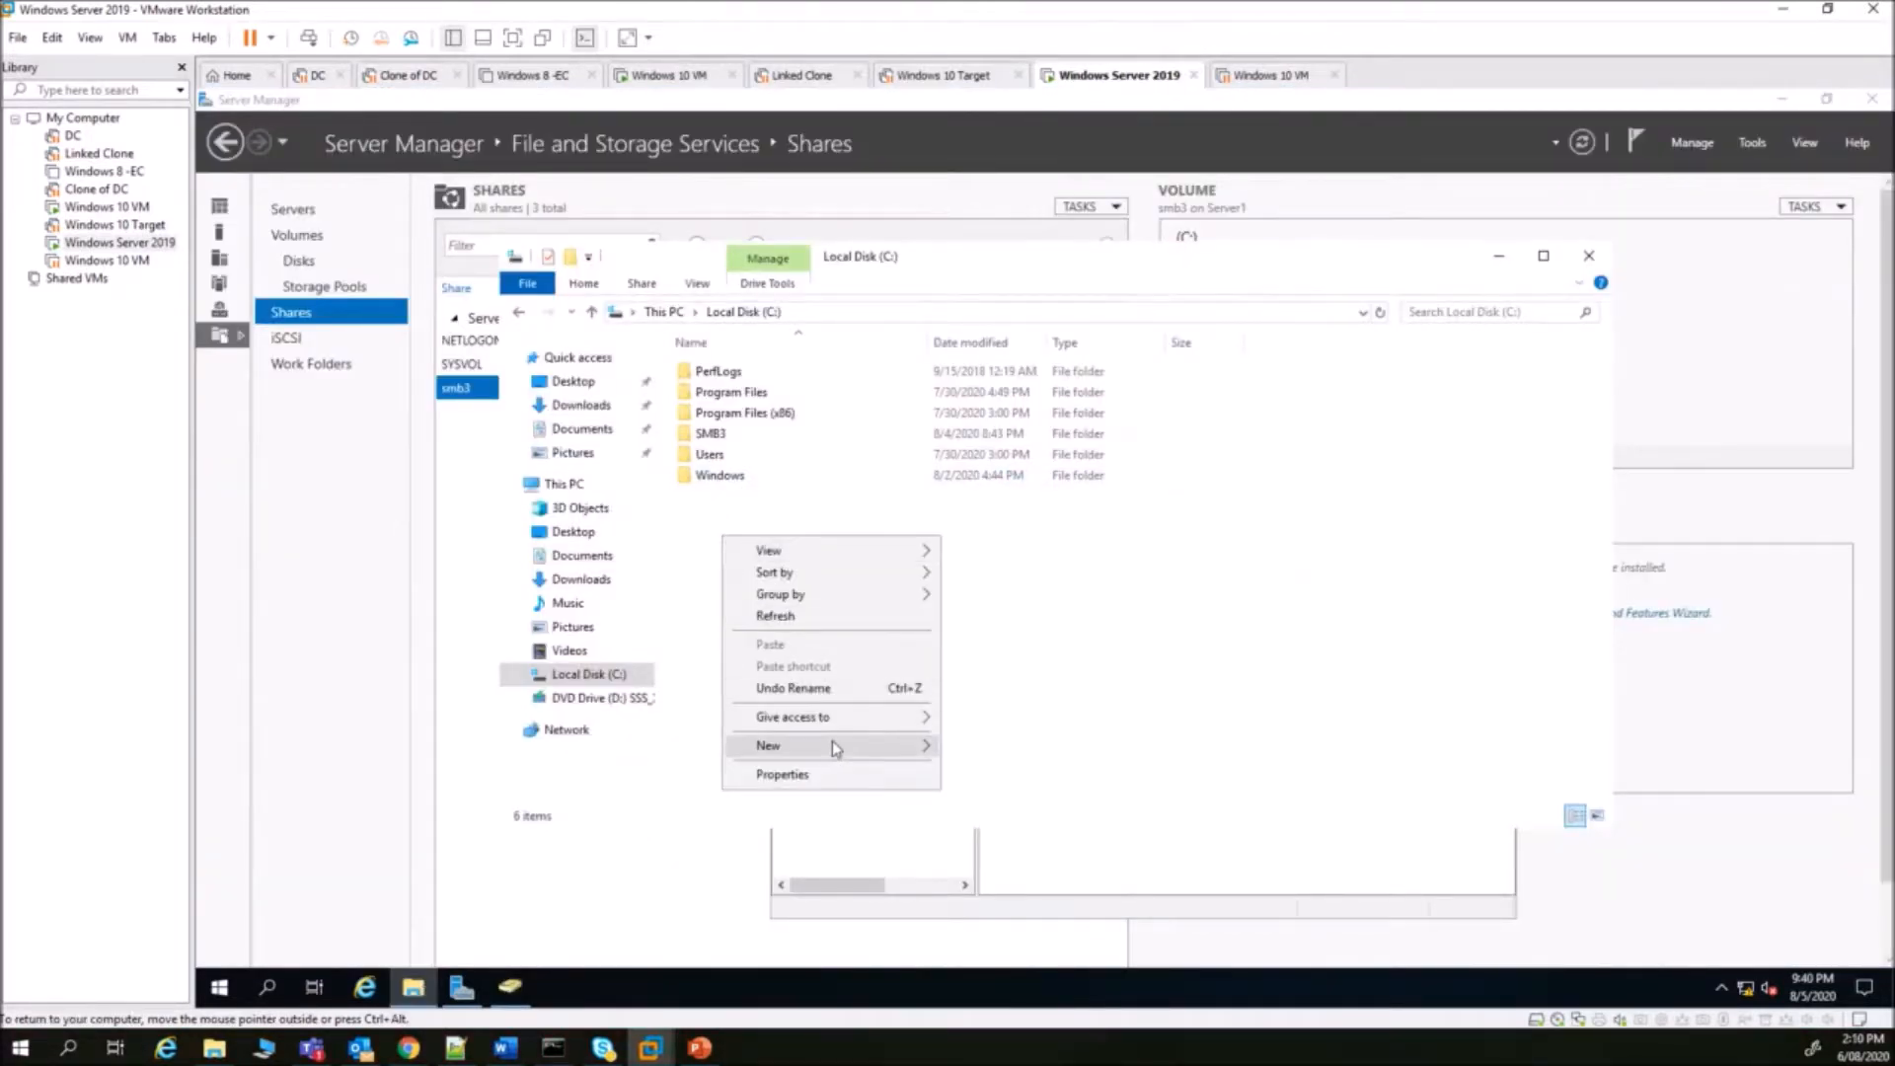
mouse_move(854, 754)
left_click(972, 749)
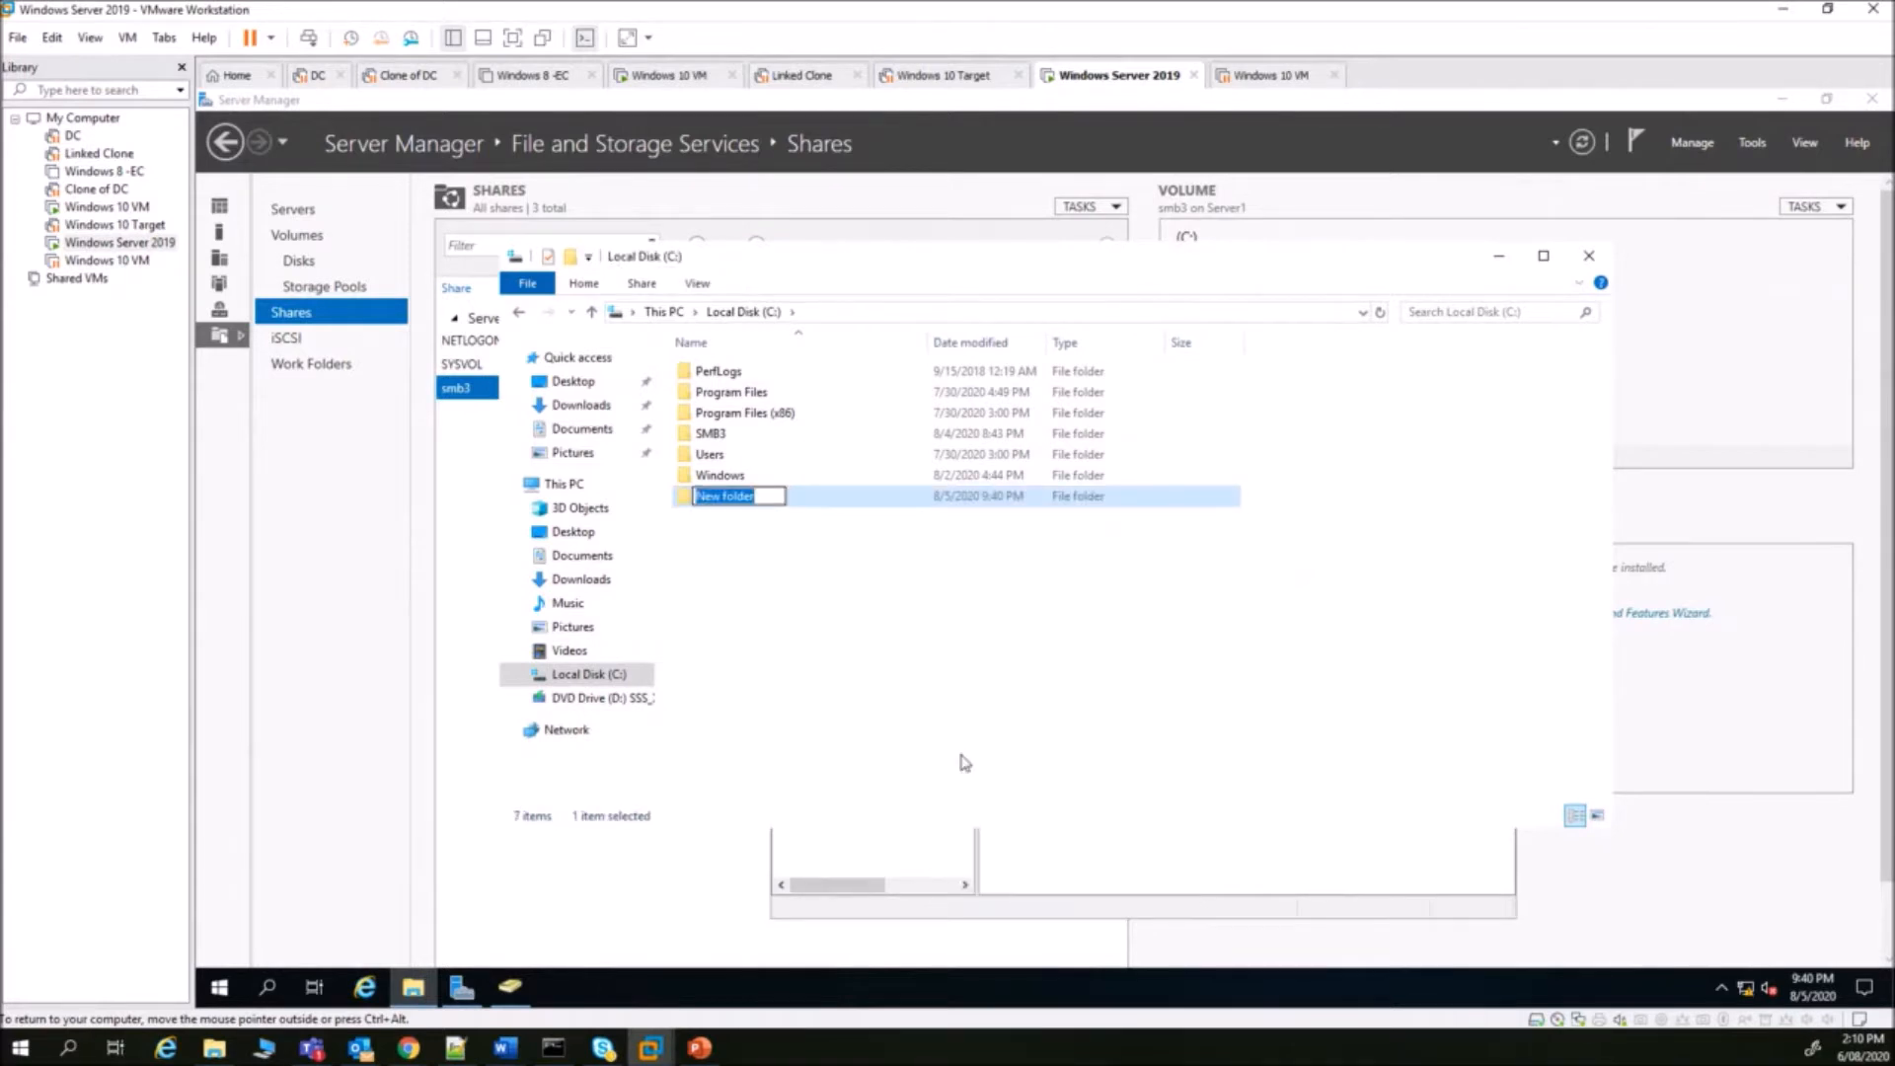
type("Student_files")
left_click(882, 600)
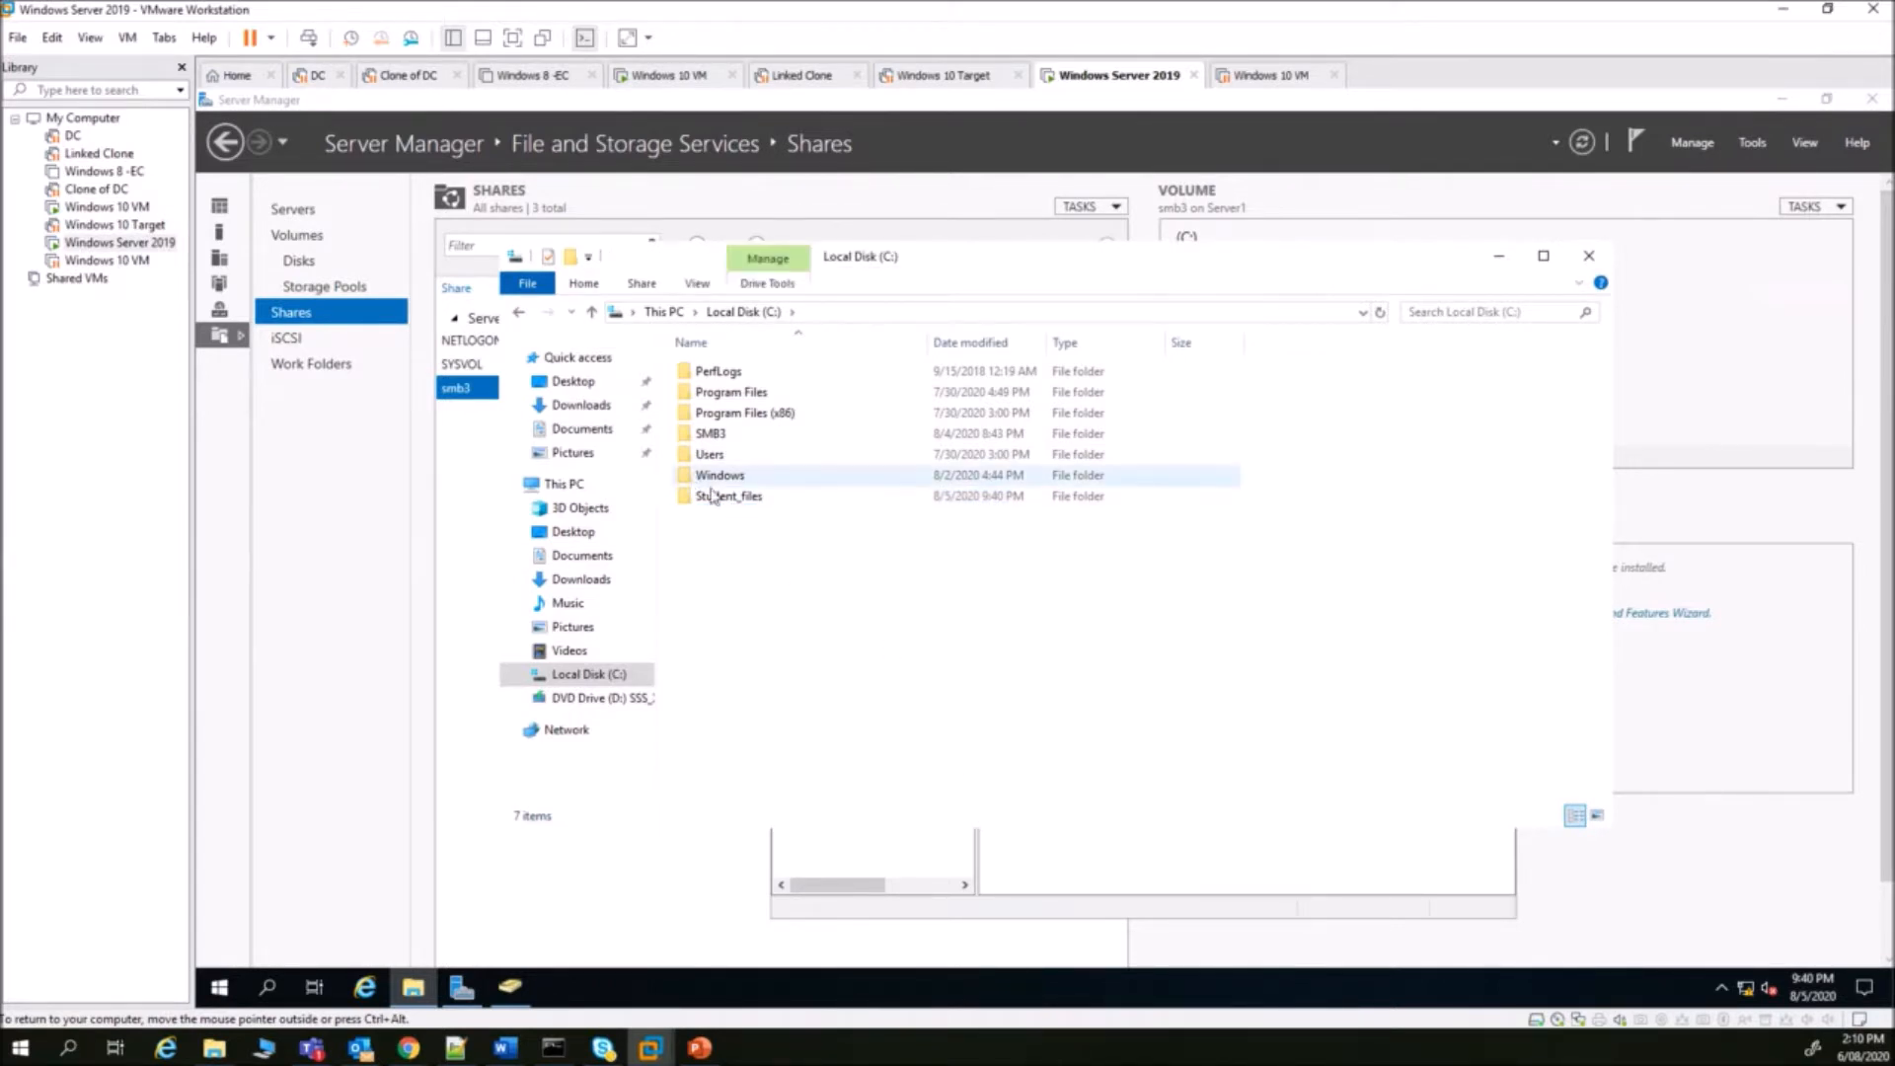
left_click(712, 500)
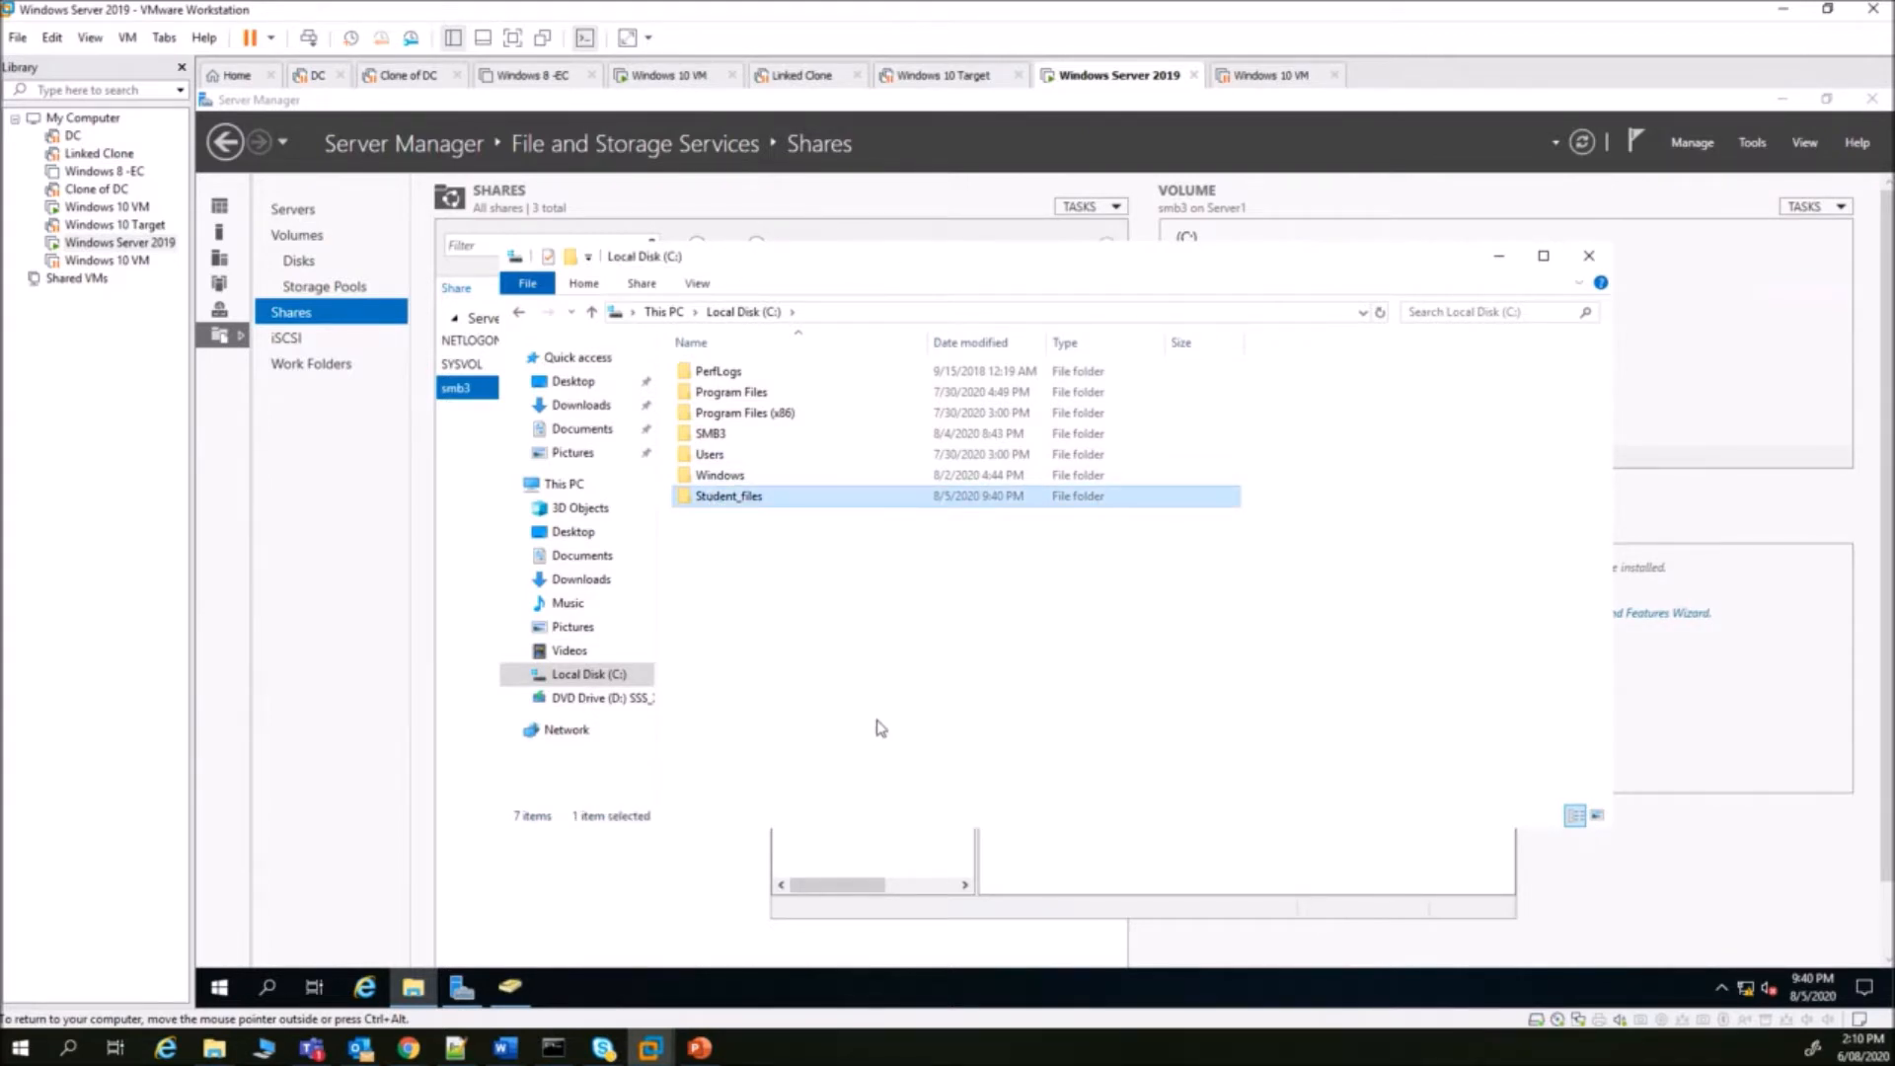
left_click(765, 580)
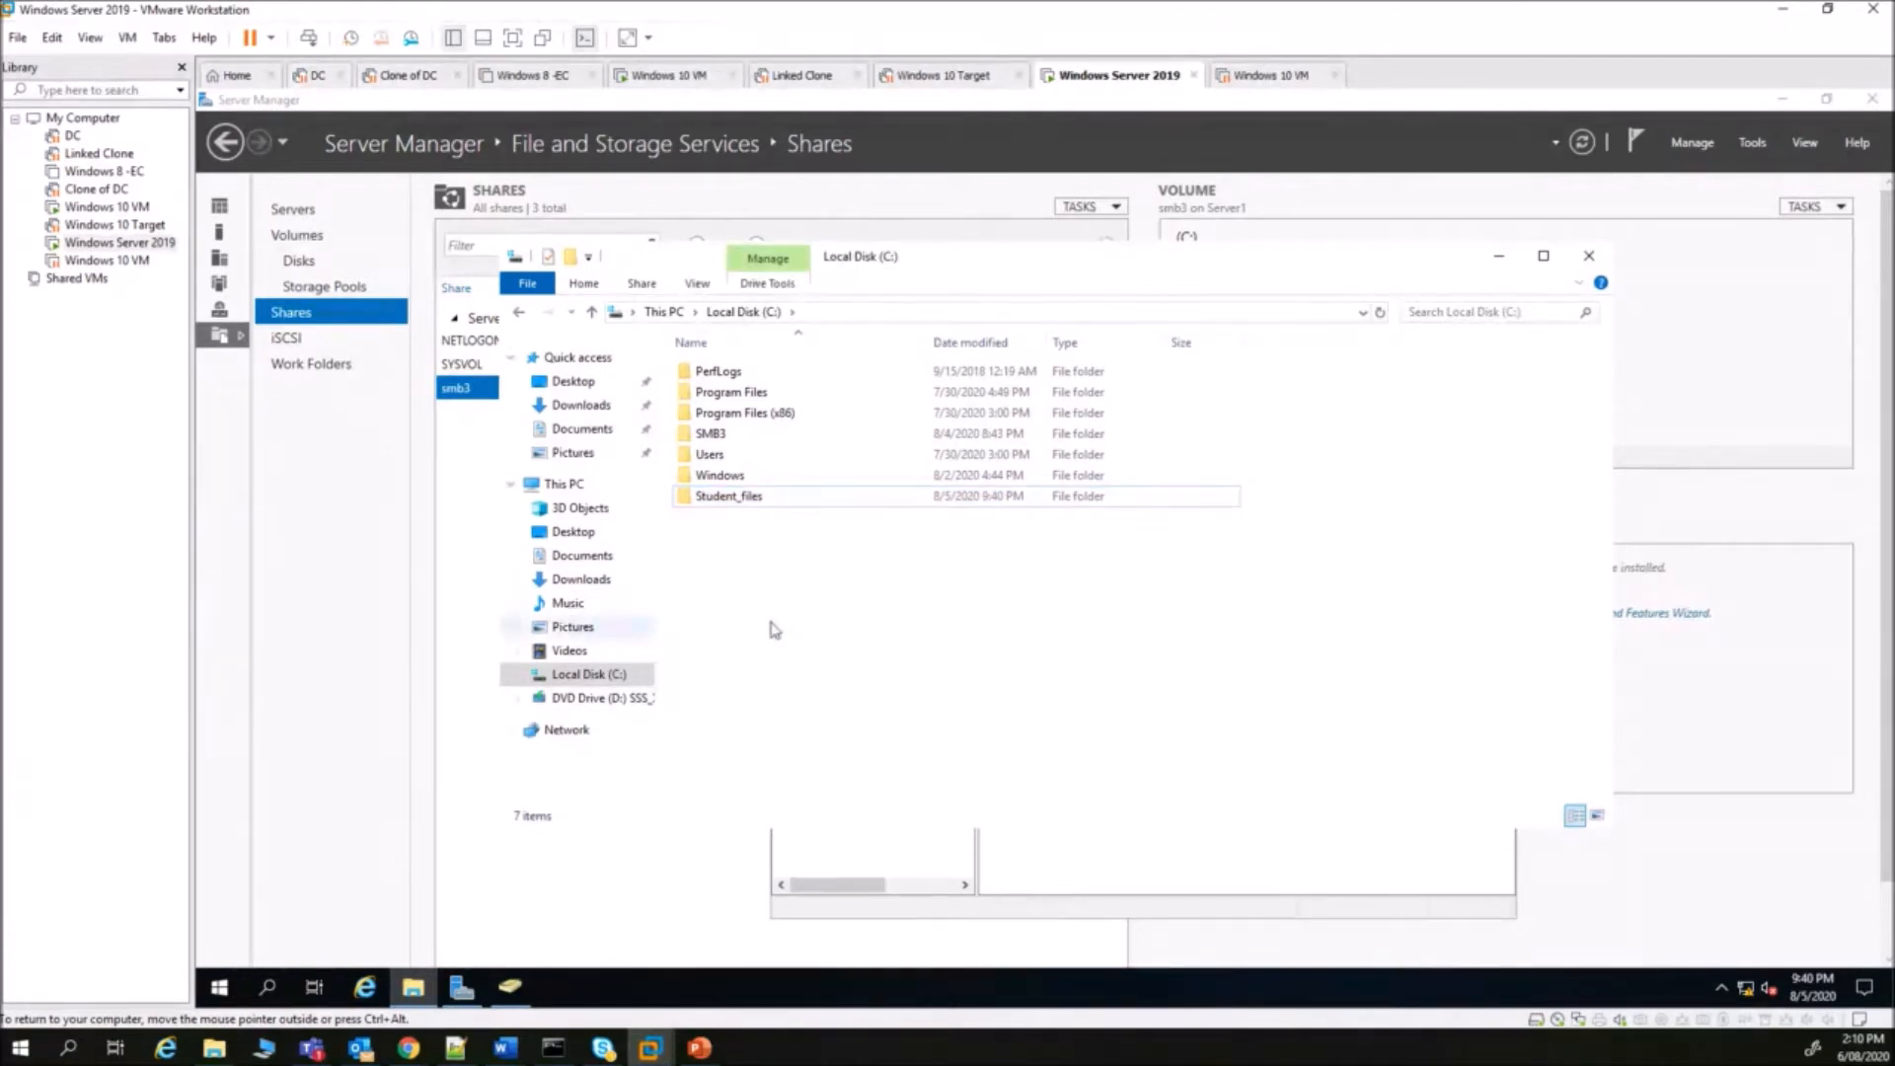
left_click(1873, 100)
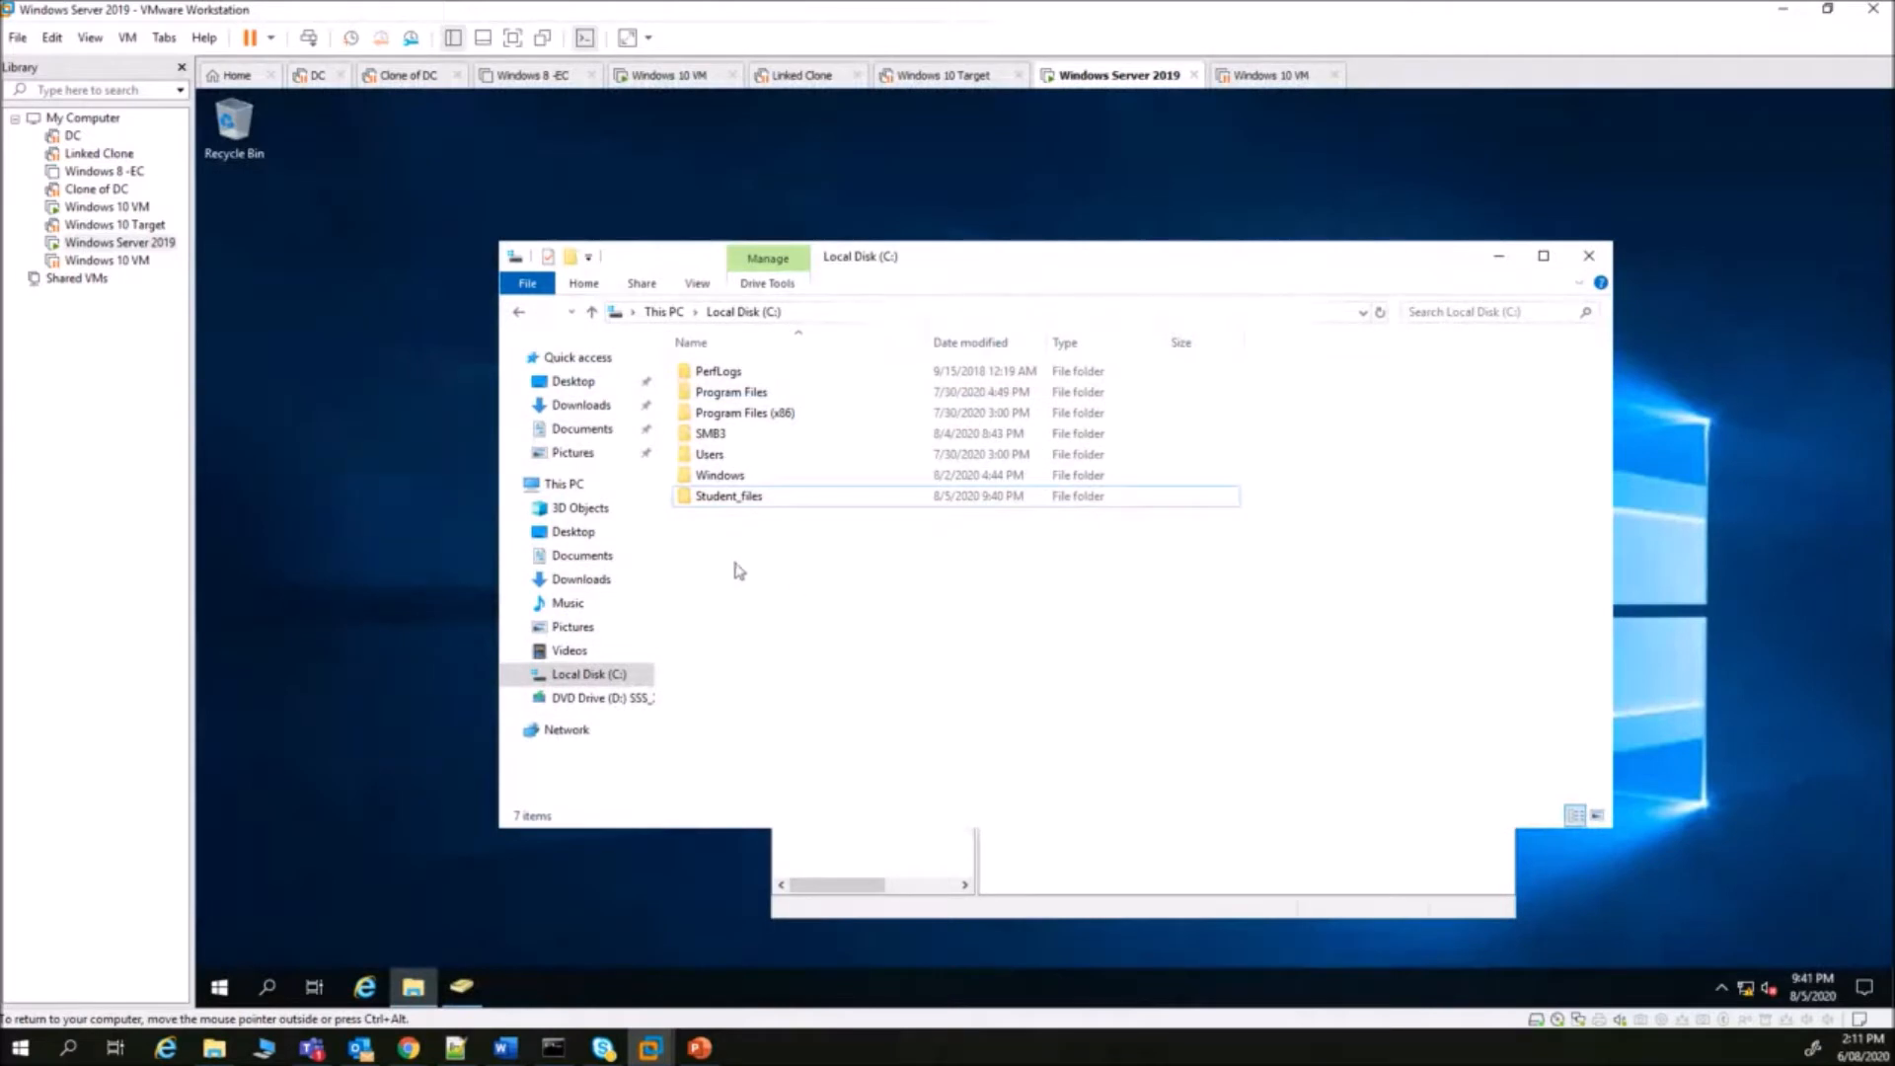
- Create a new folder named Homes on the C: drive
right_click(706, 542)
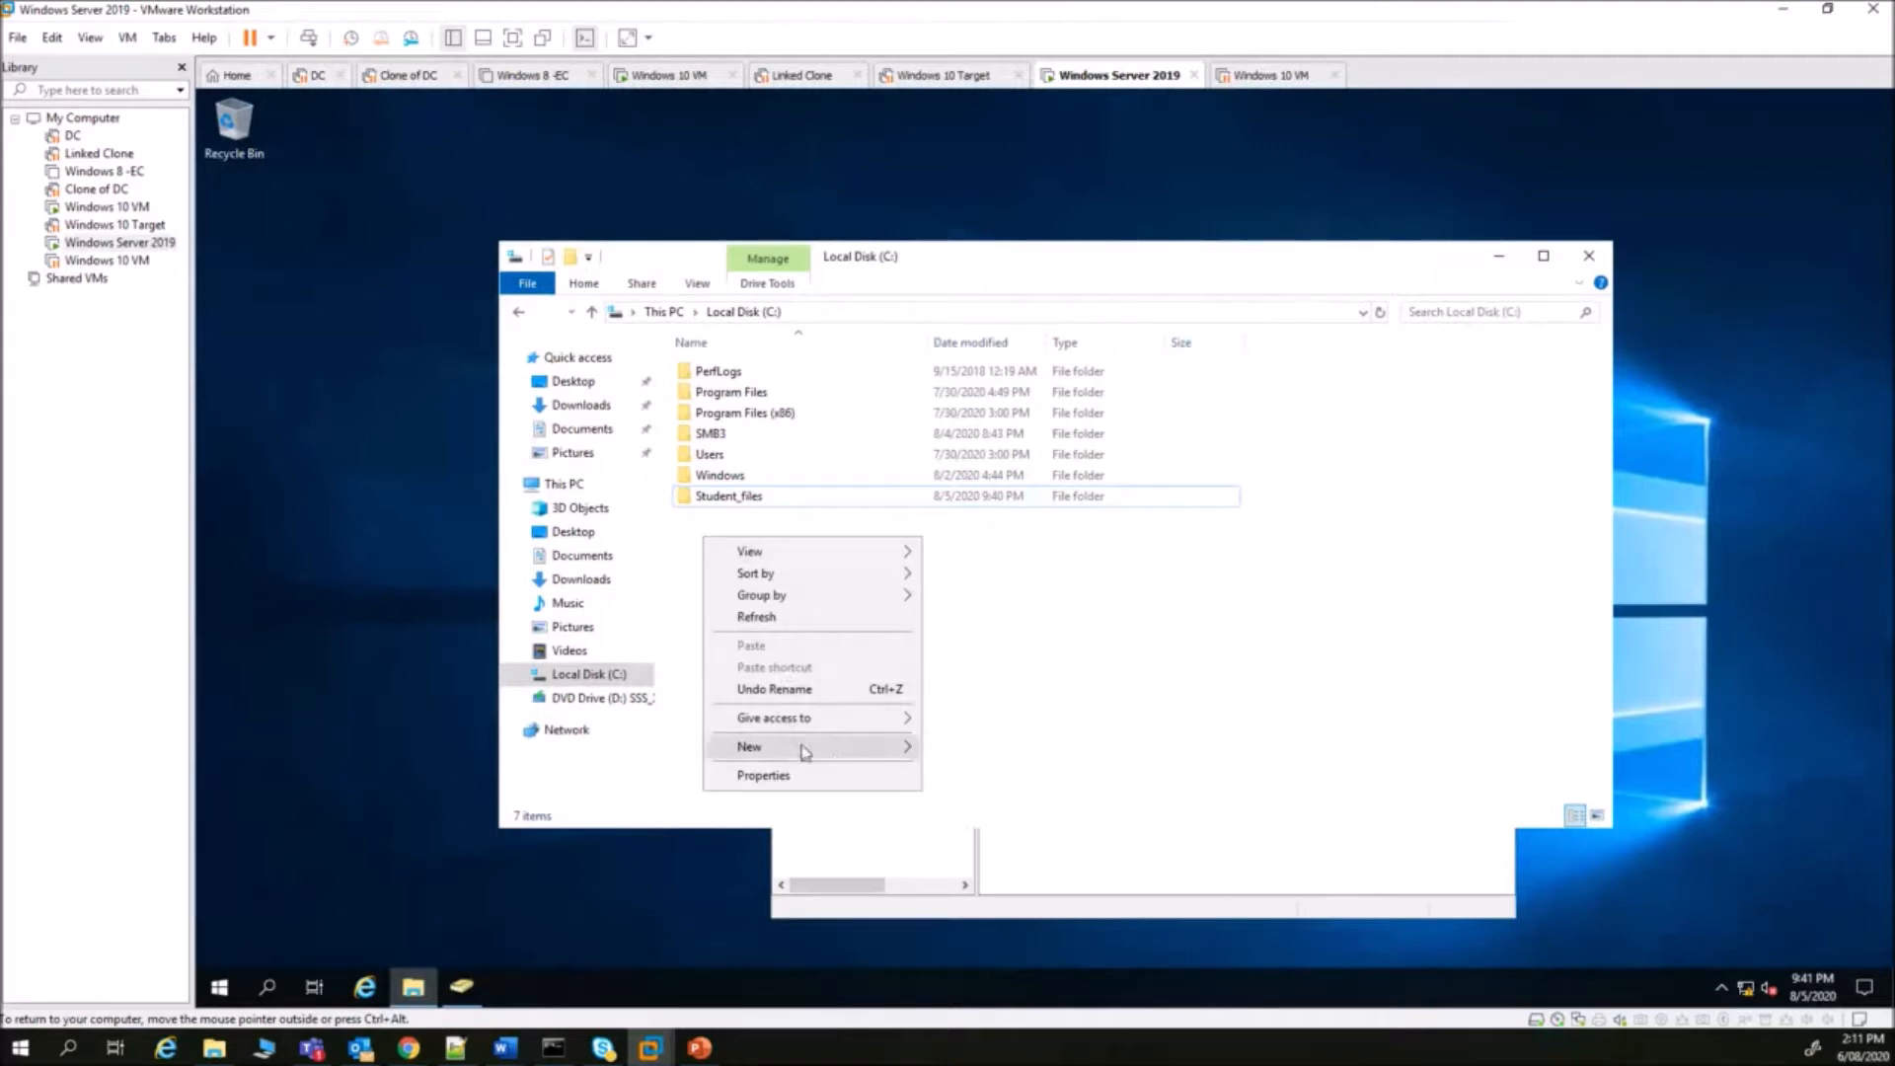
mouse_move(847, 748)
left_click(988, 757)
type("Homes")
left_click(931, 719)
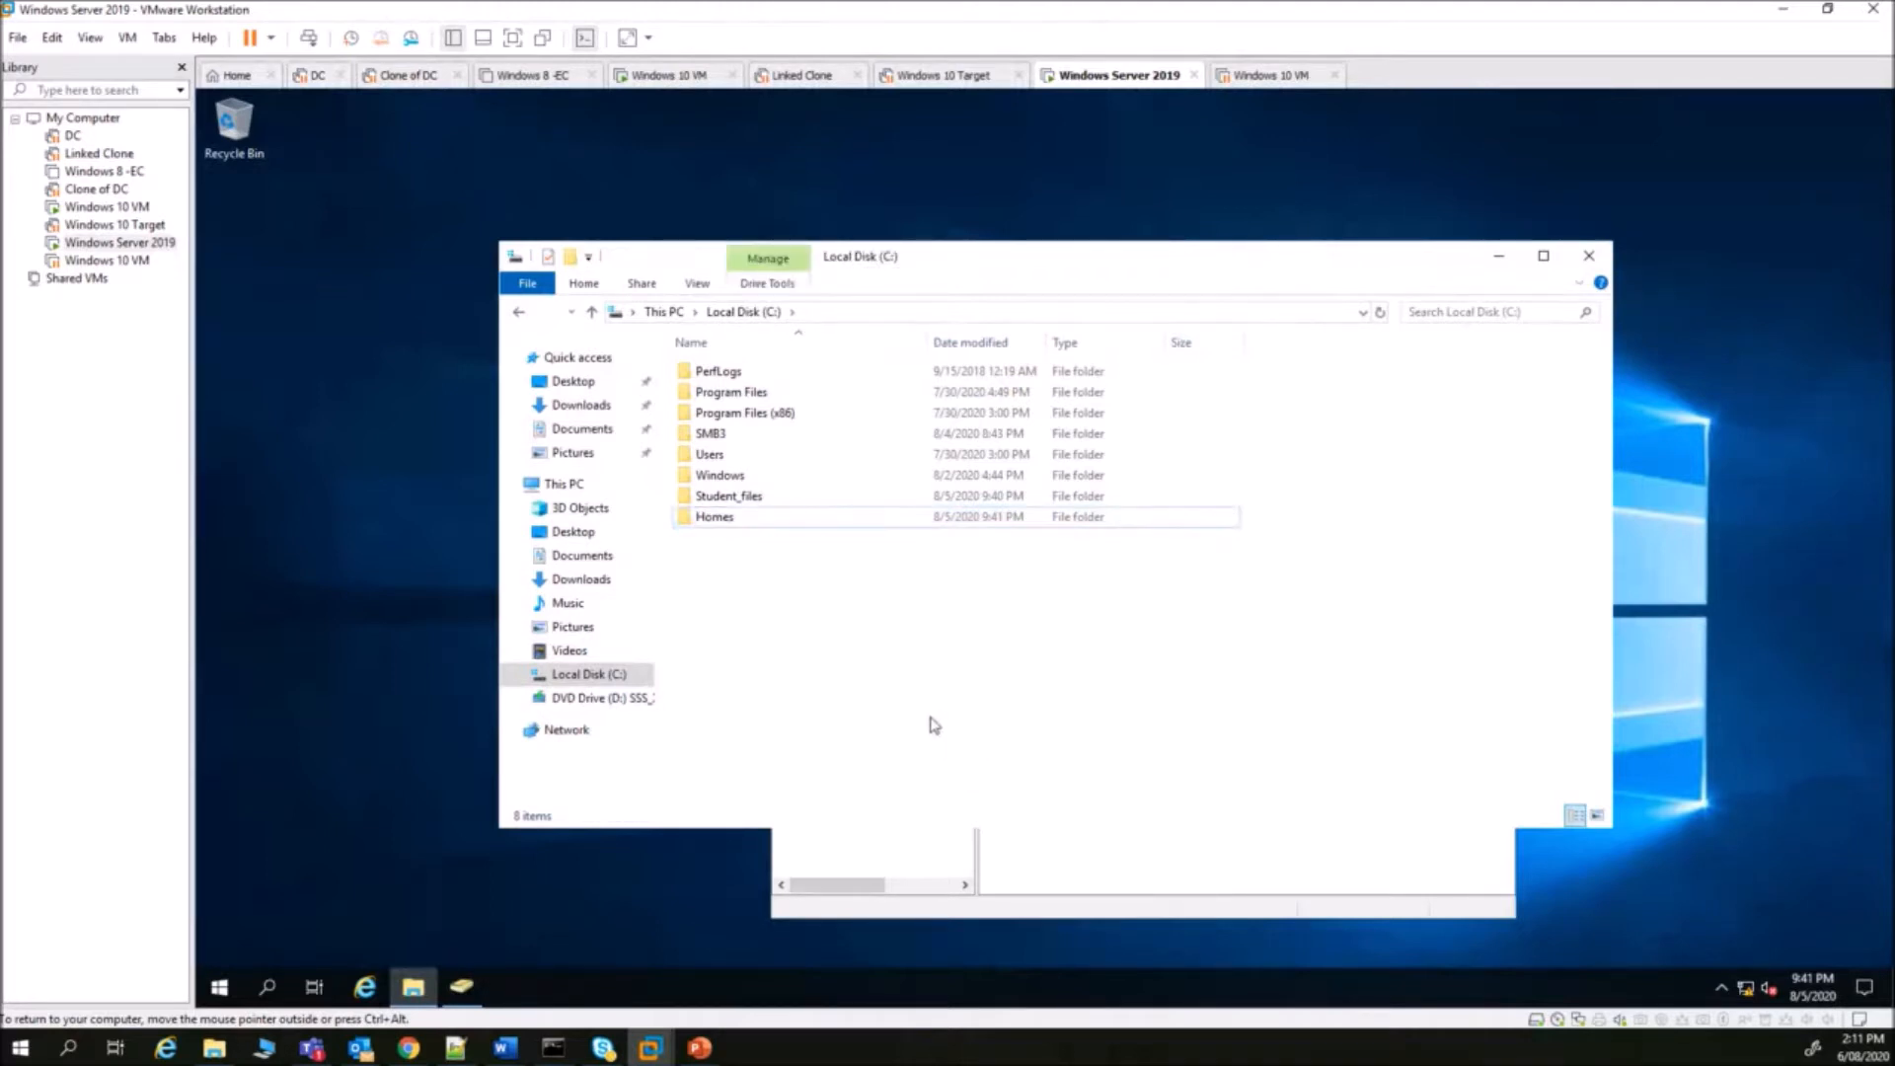
left_click(711, 520)
- Share Homes through Advanced Sharing, giving Everyone Full Control share permission
right_click(710, 520)
left_click(821, 851)
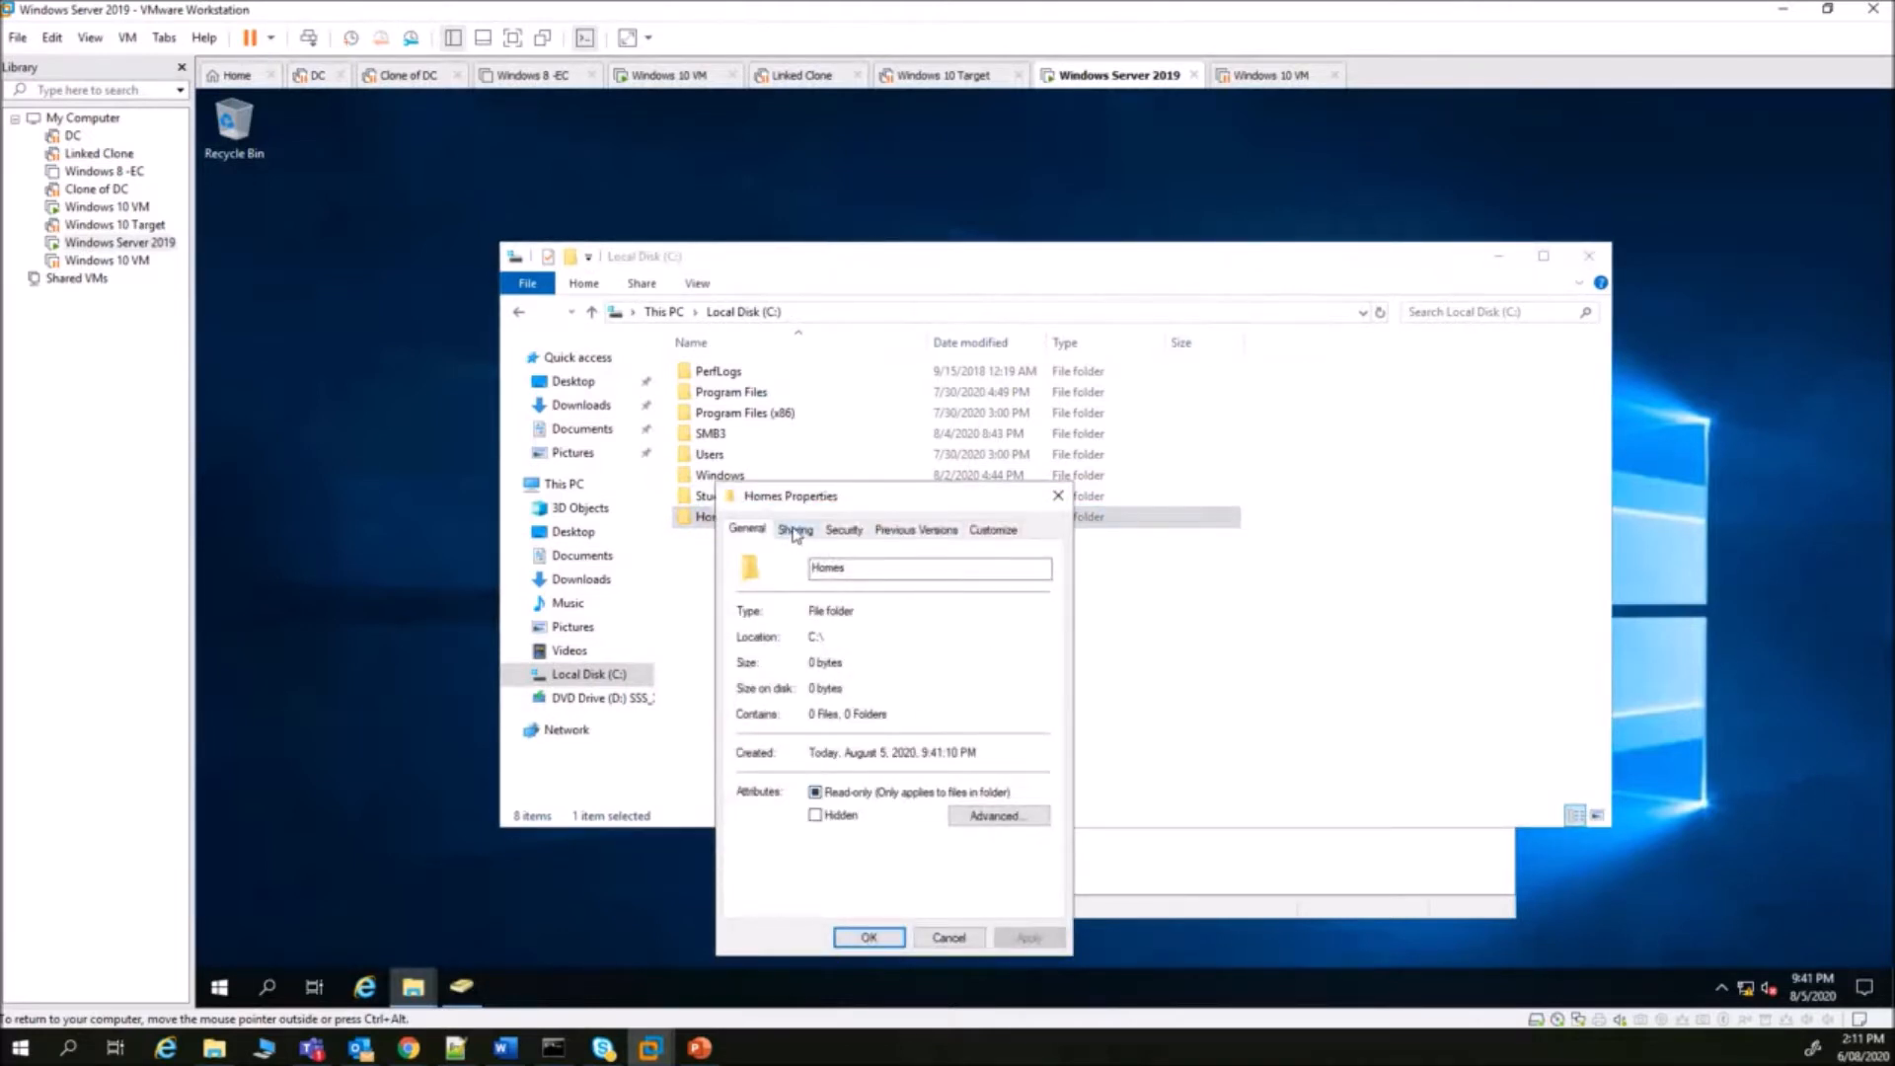
left_click(795, 531)
left_click(840, 776)
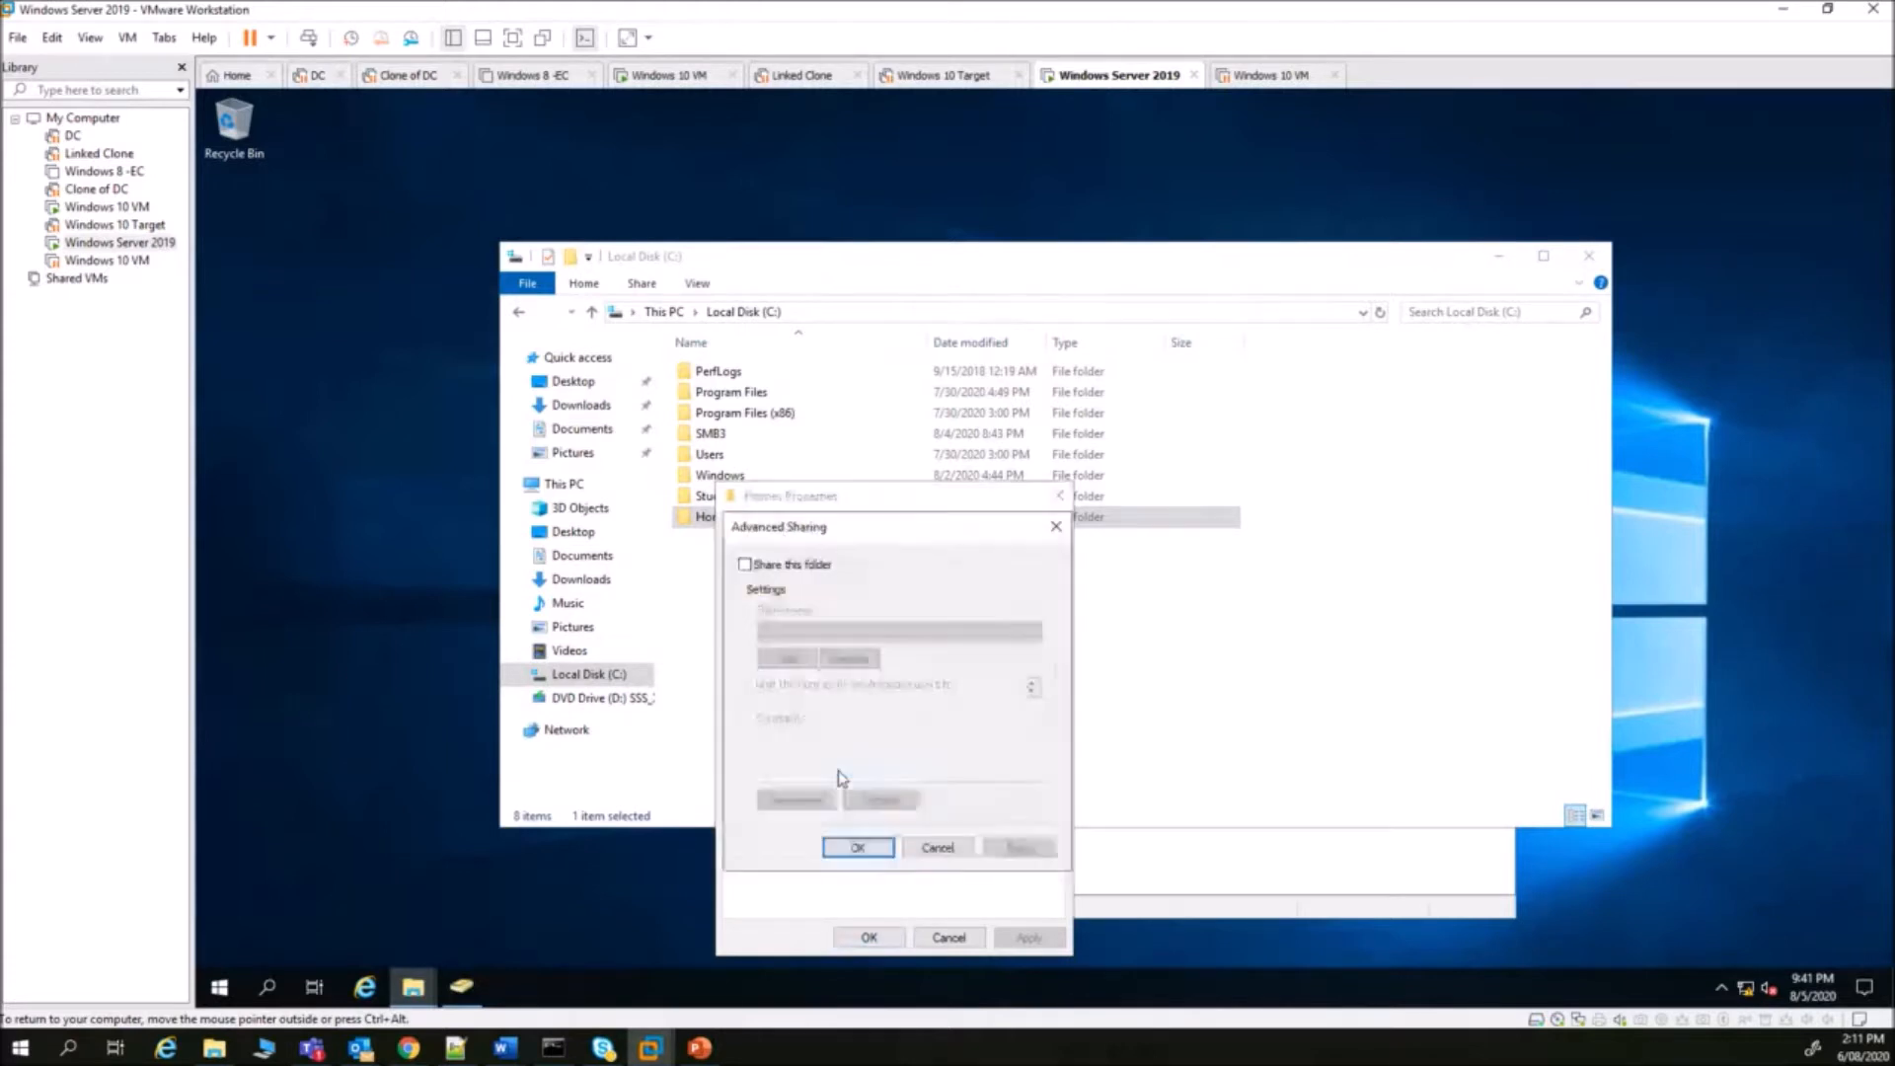
left_click(745, 564)
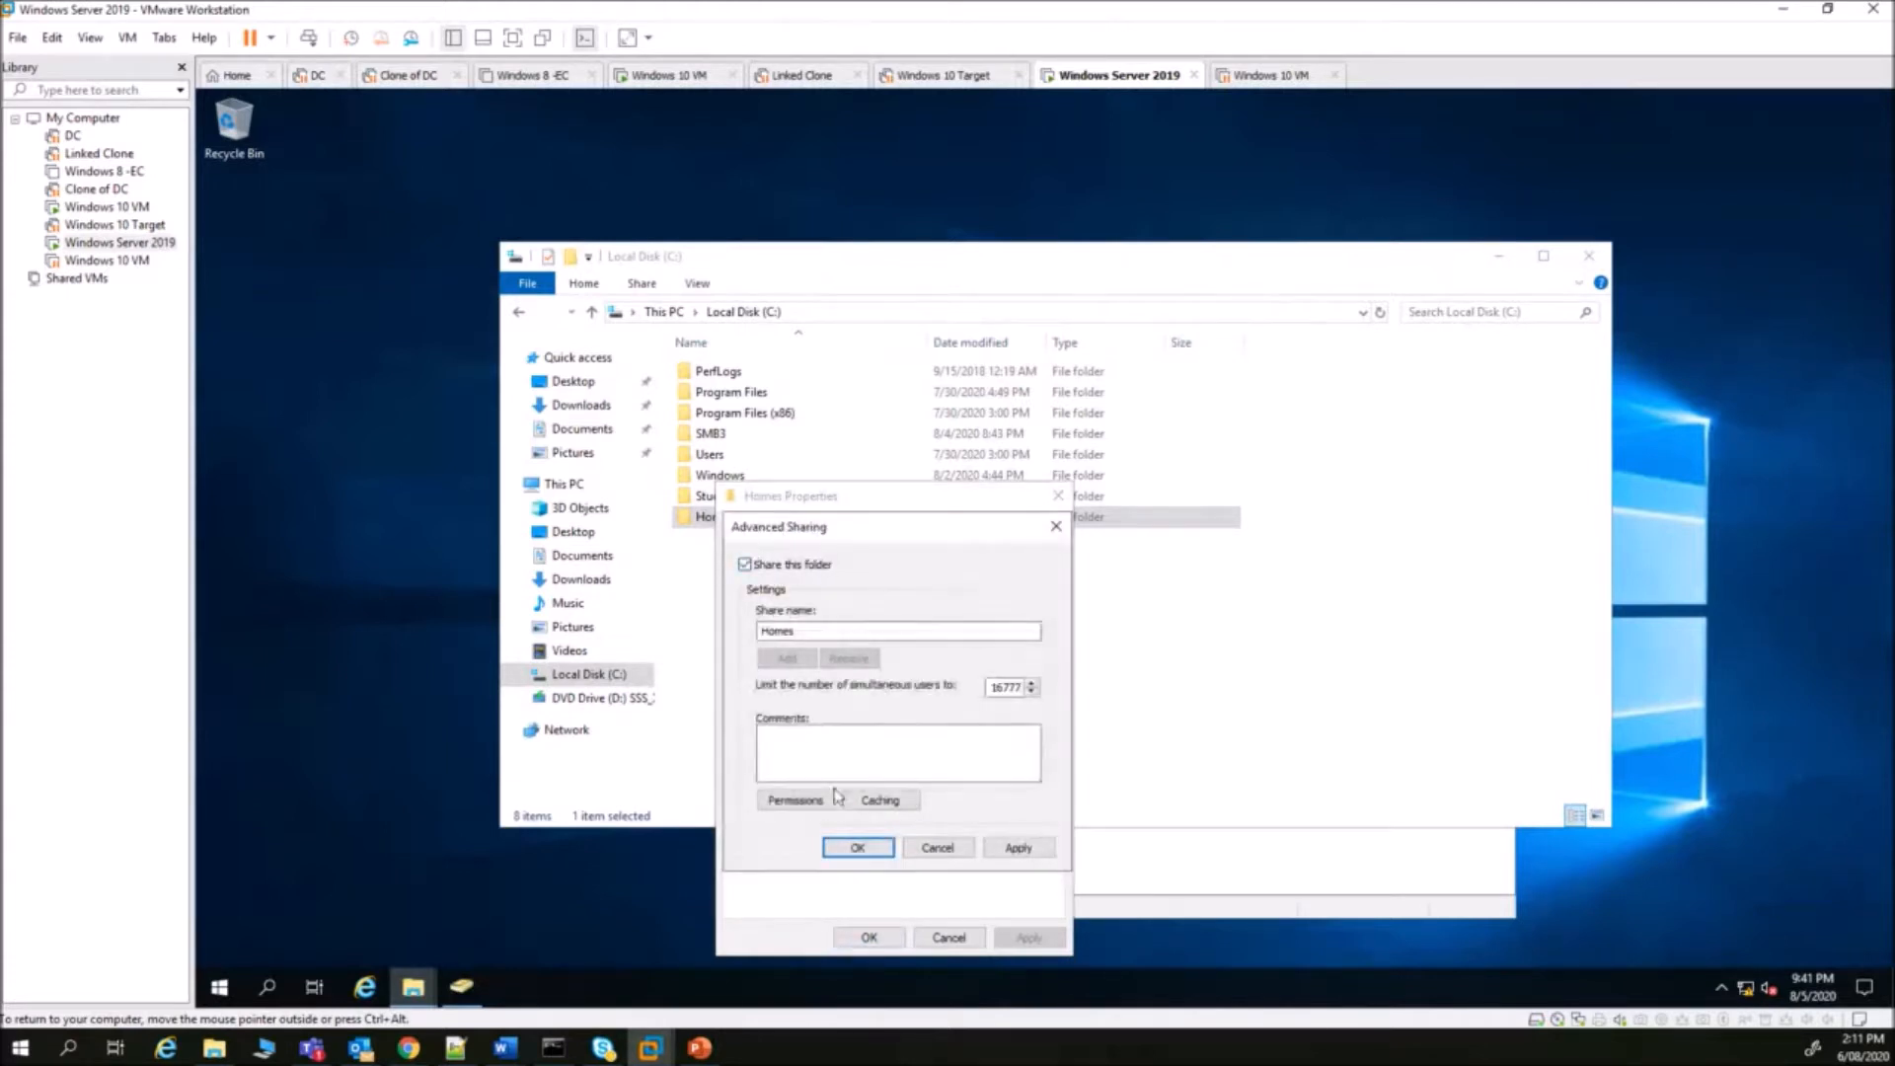
left_click(797, 801)
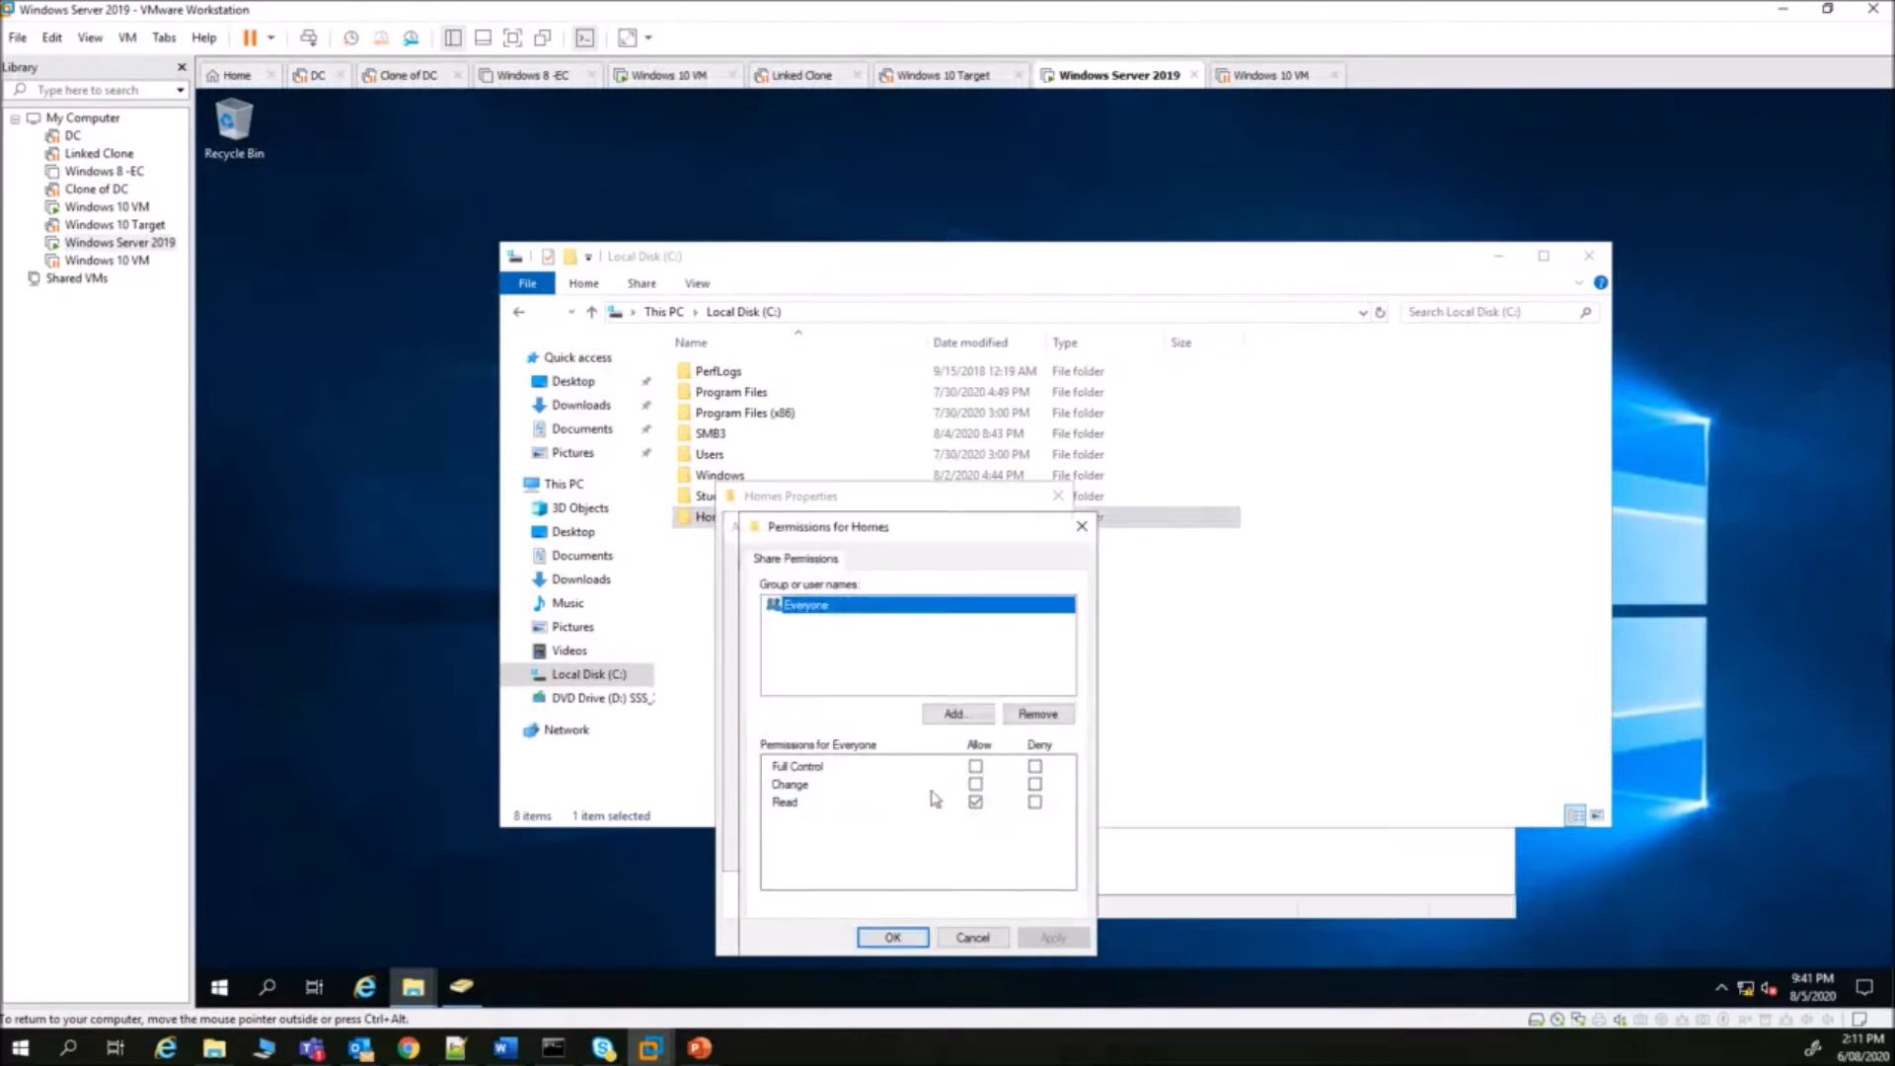
left_click(975, 766)
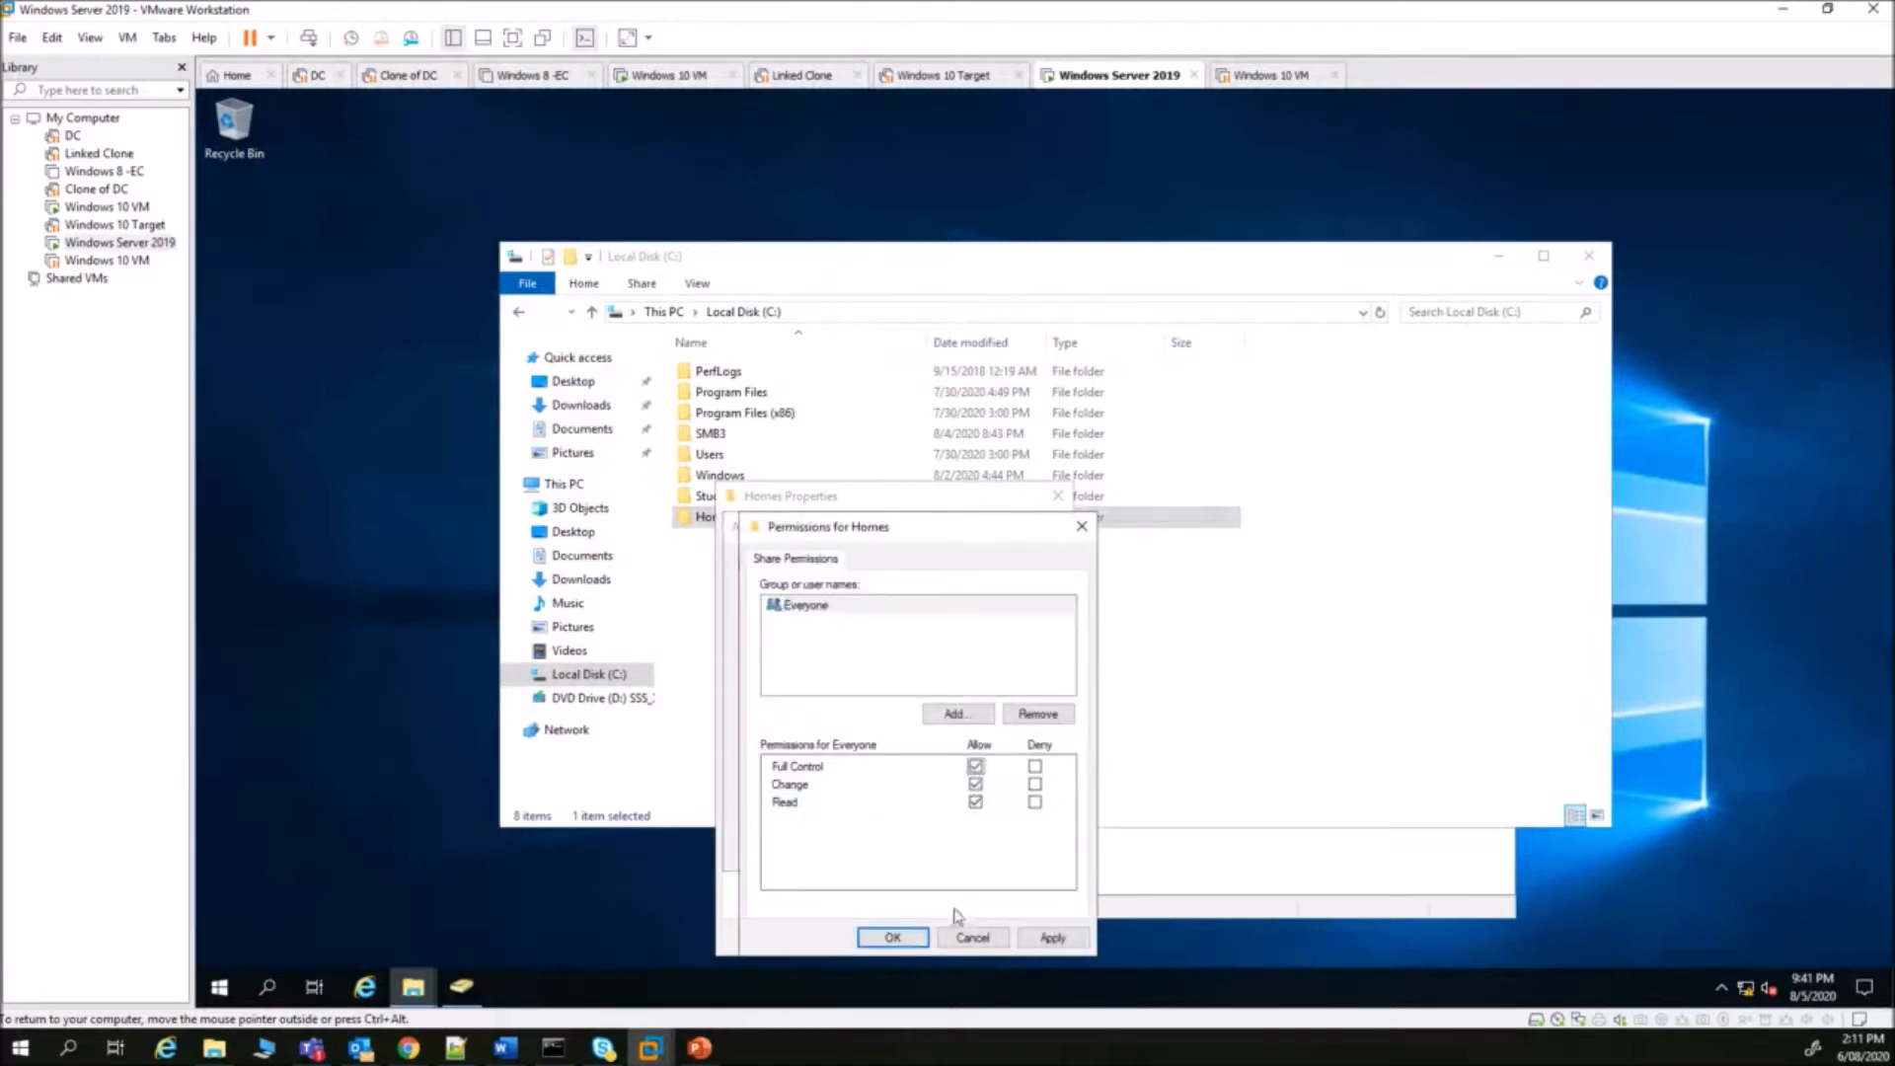
left_click(893, 938)
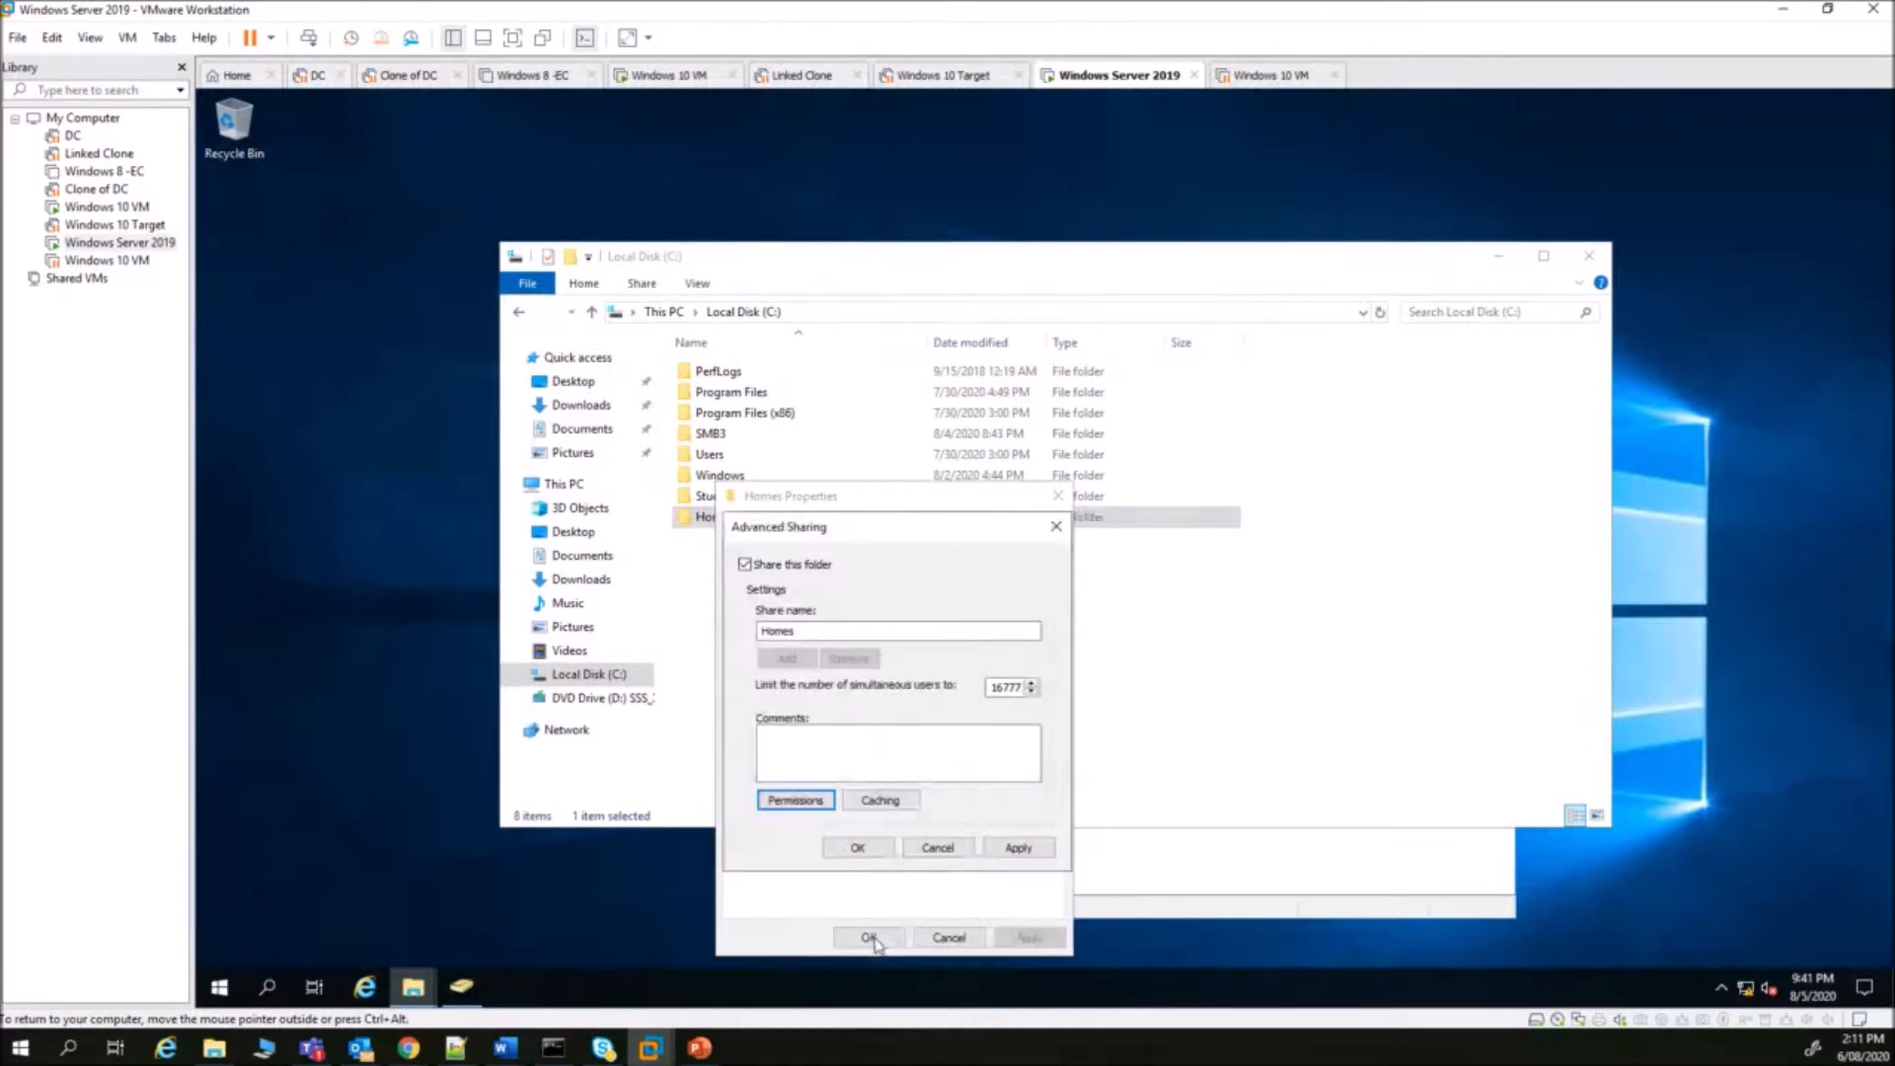
left_click(858, 849)
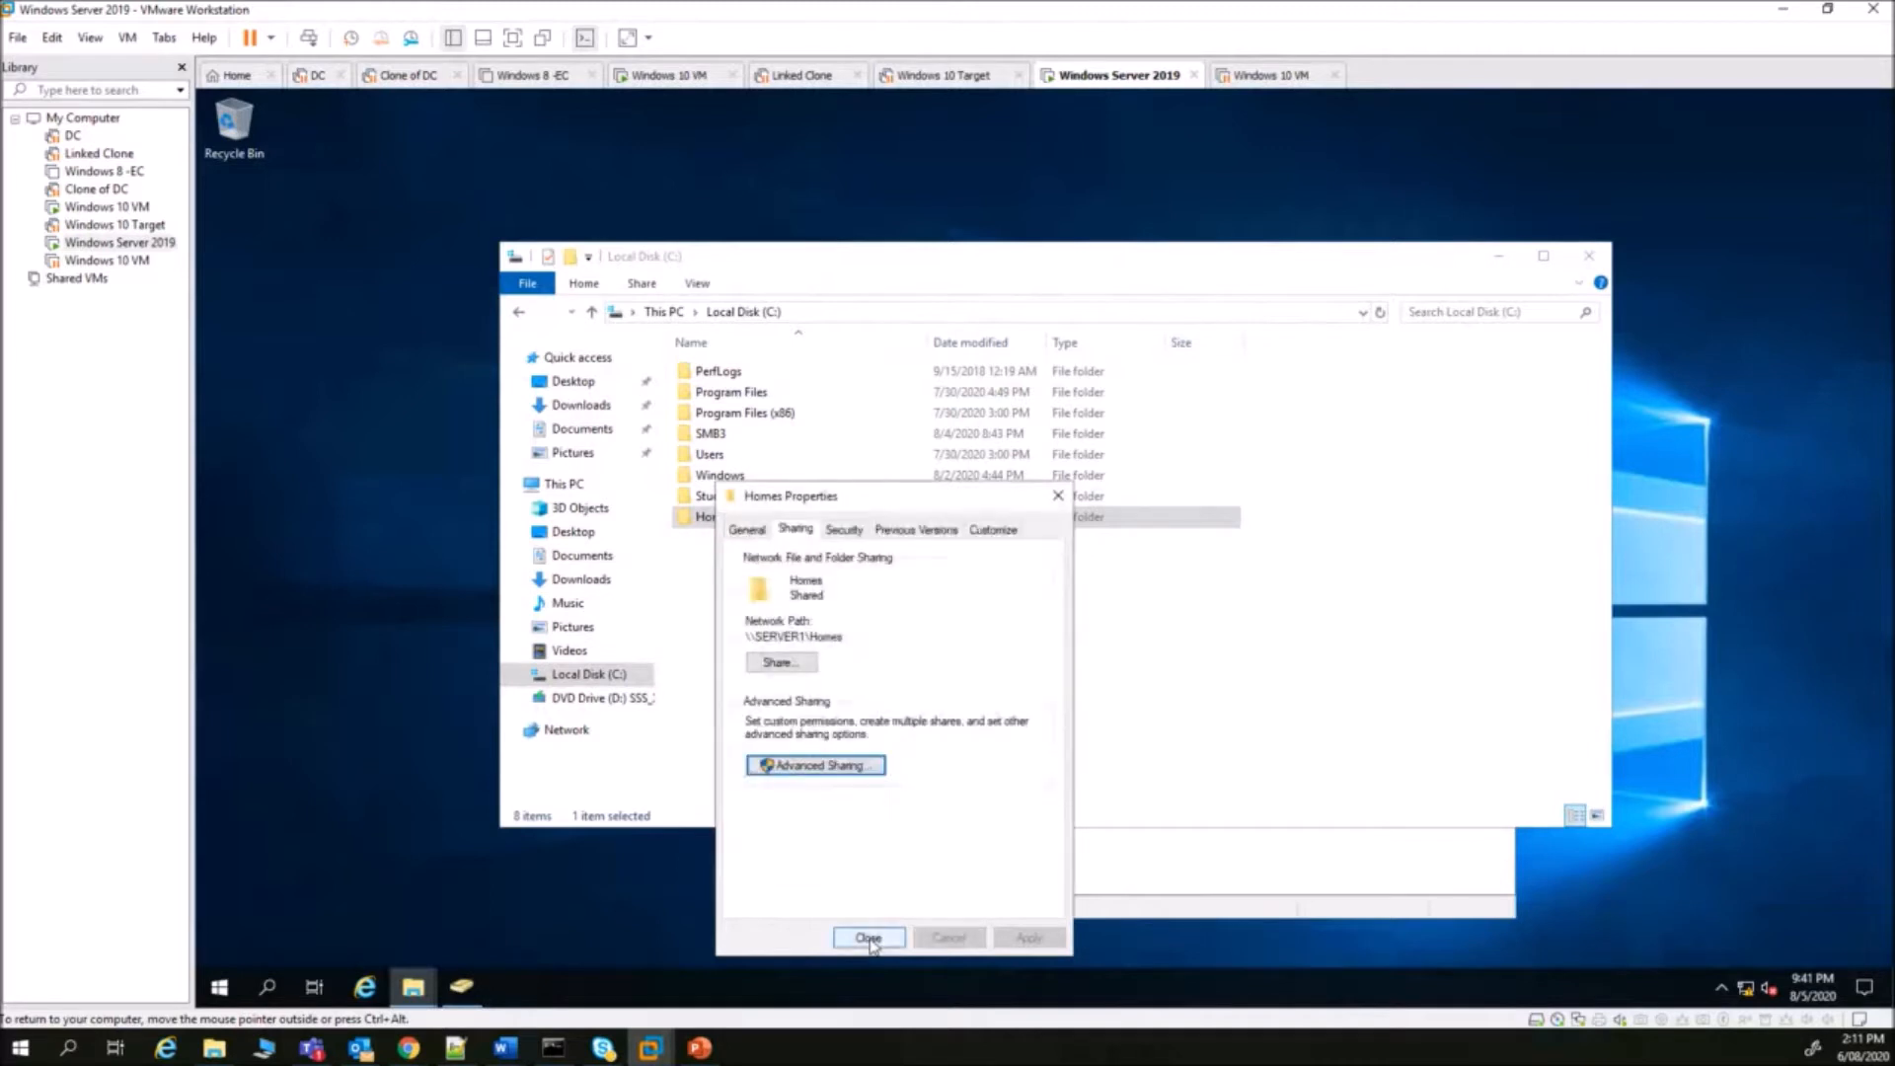
left_click(866, 939)
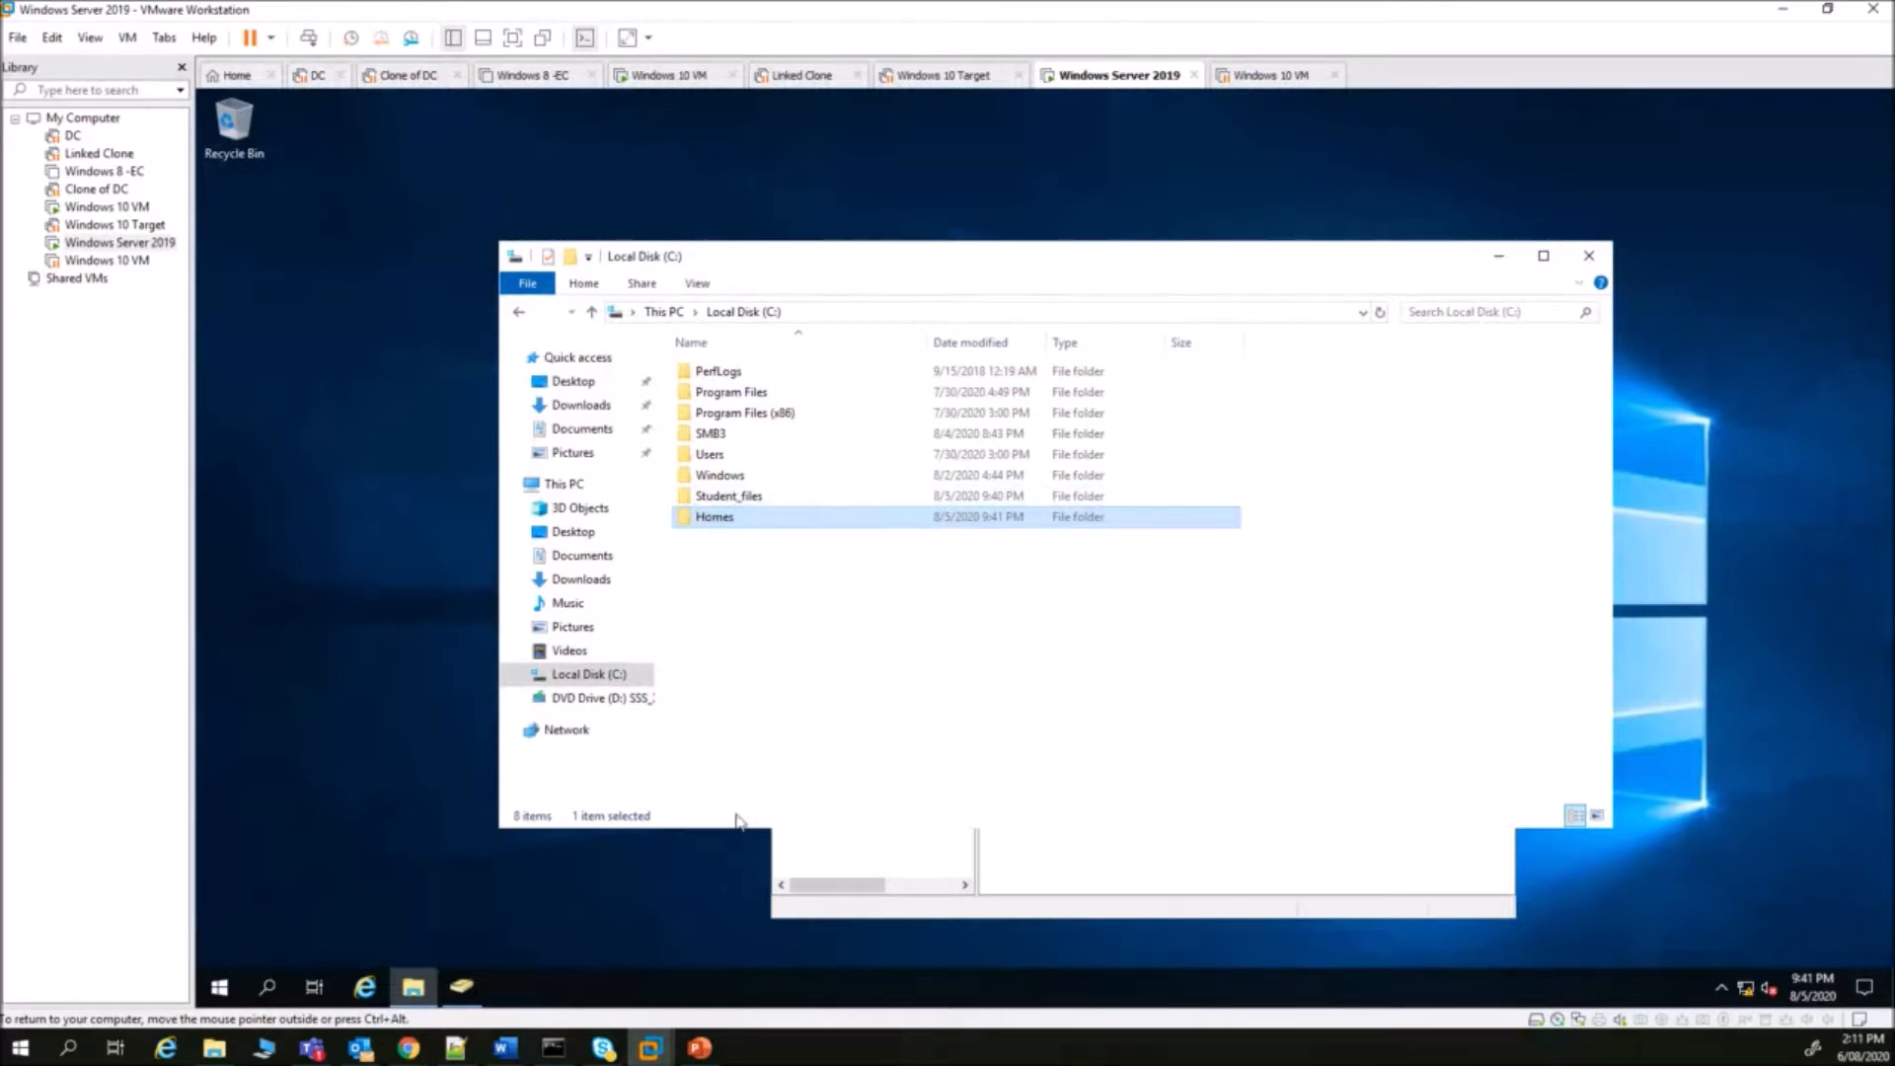
- Add OU SICW under w2k19ad.local with accidental-deletion protection unchecked
left_click(474, 987)
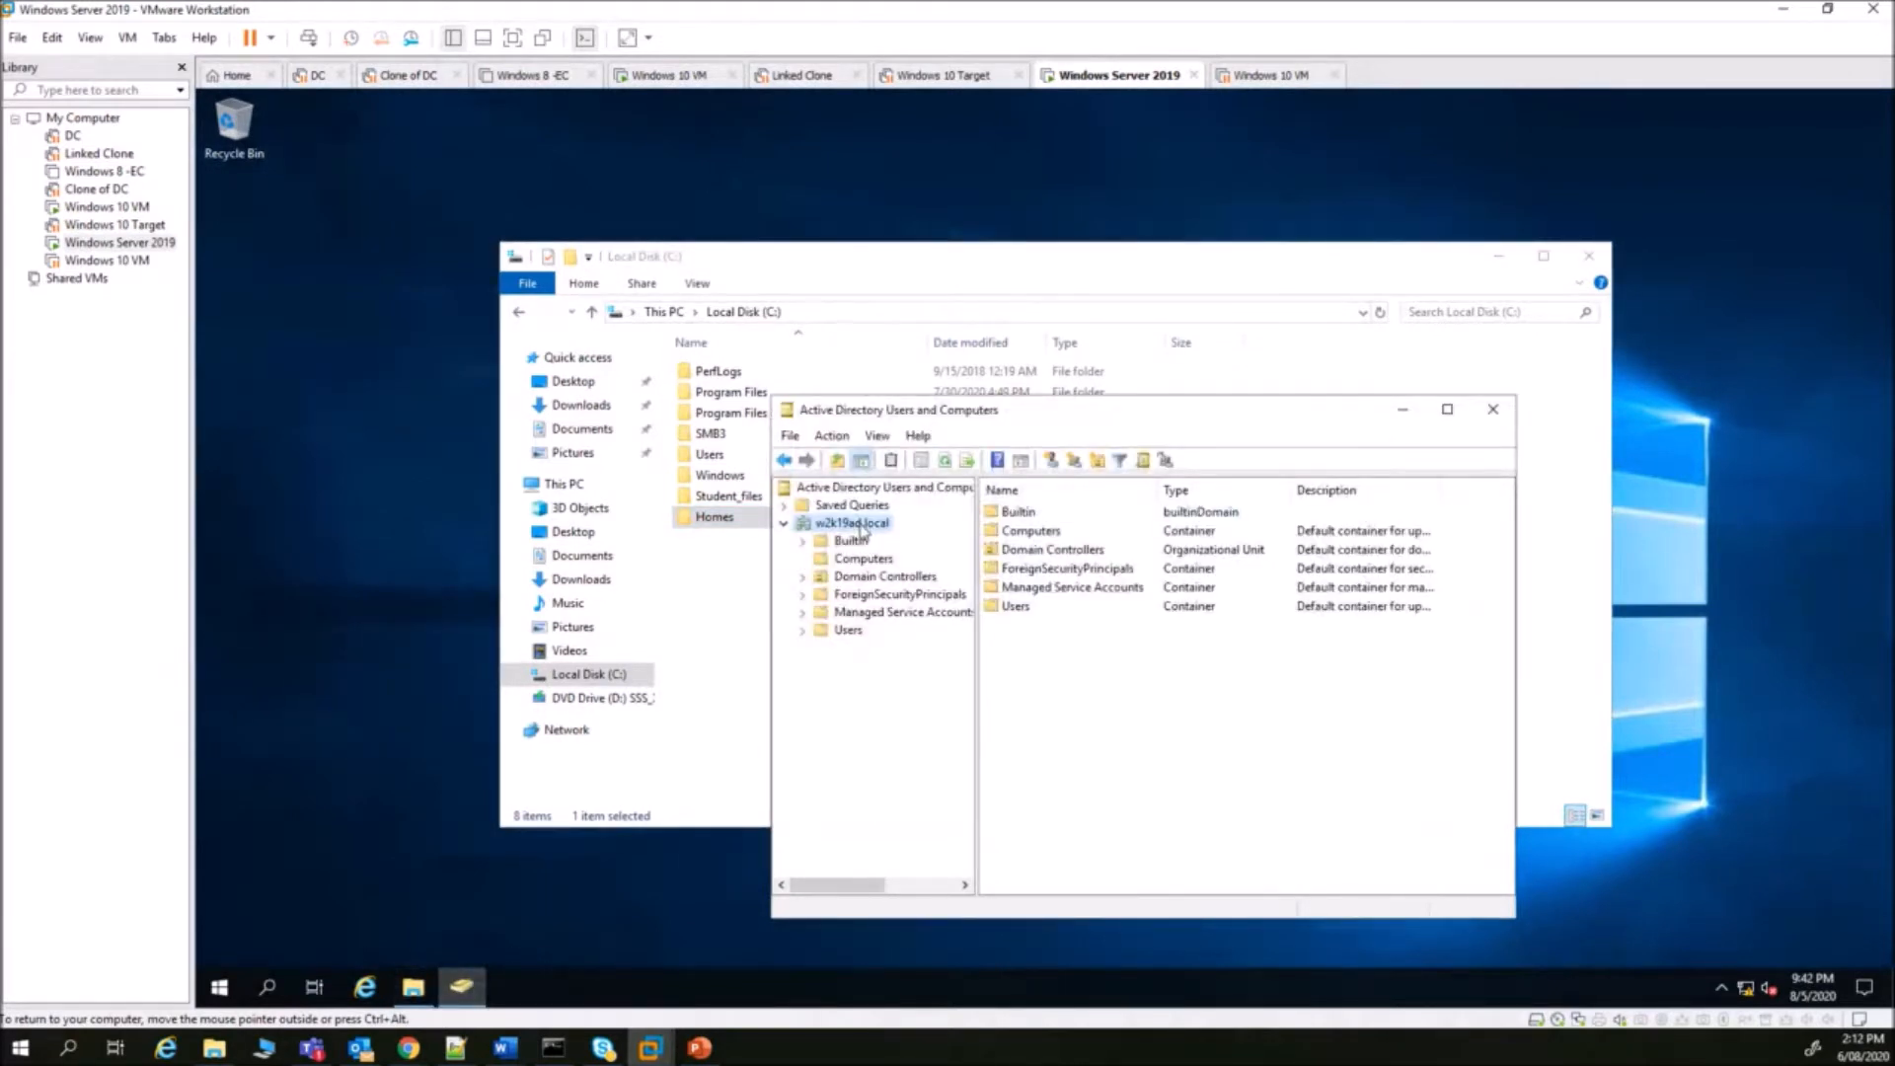
right_click(857, 525)
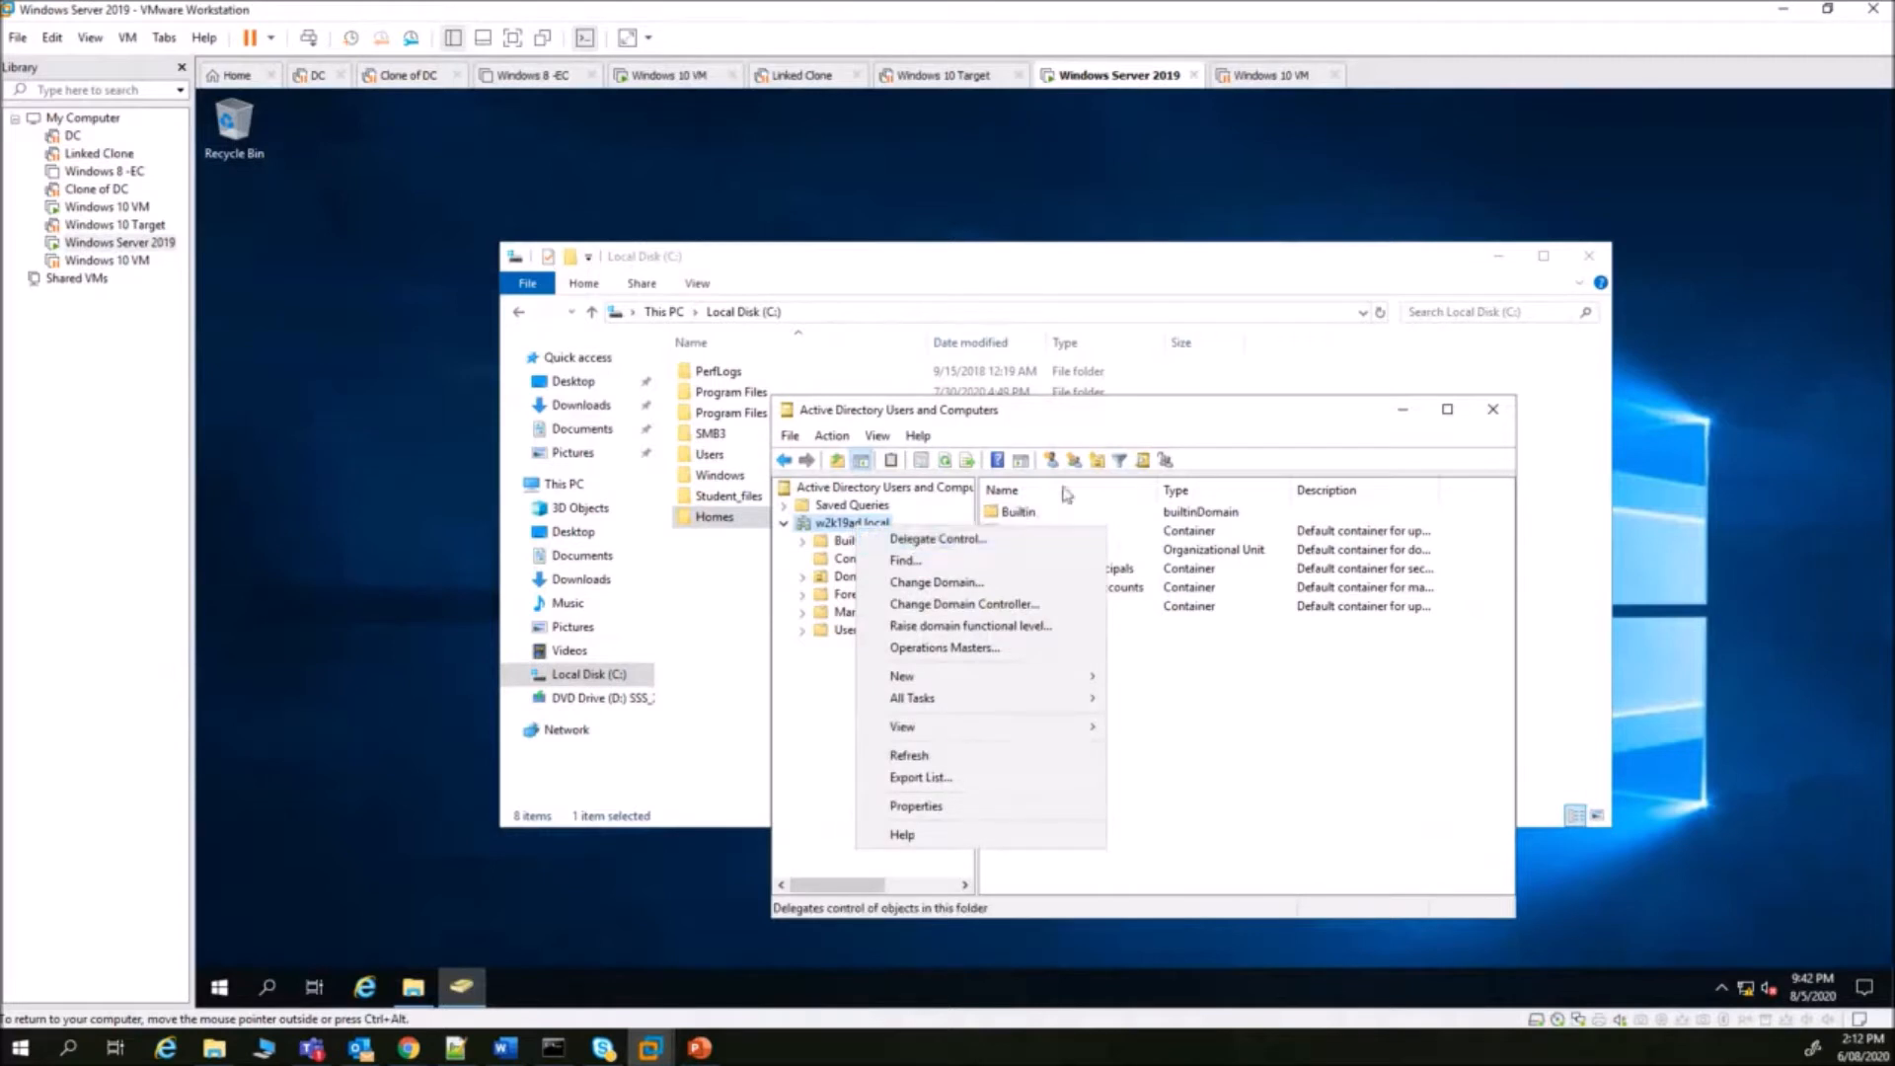
left_click(1096, 461)
left_click(857, 580)
left_click(899, 540)
type("S")
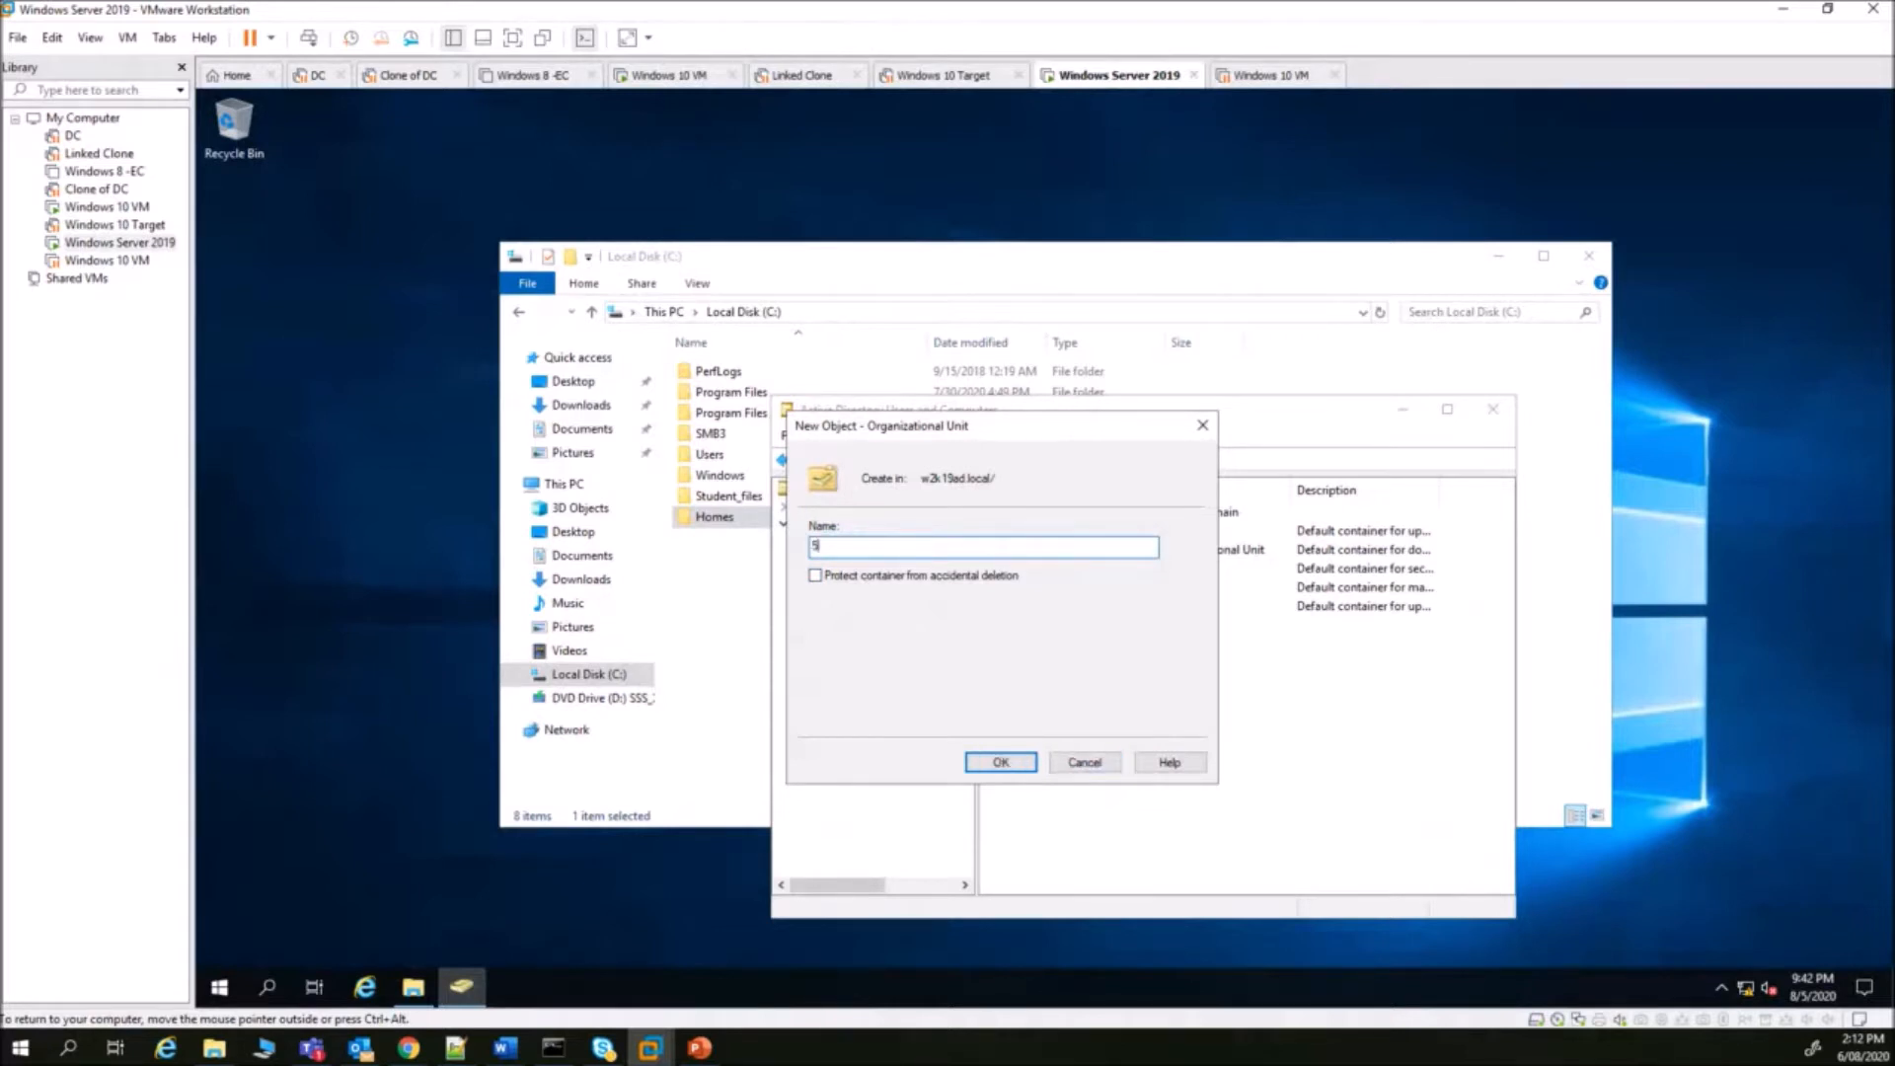
type("ICW")
left_click(1003, 762)
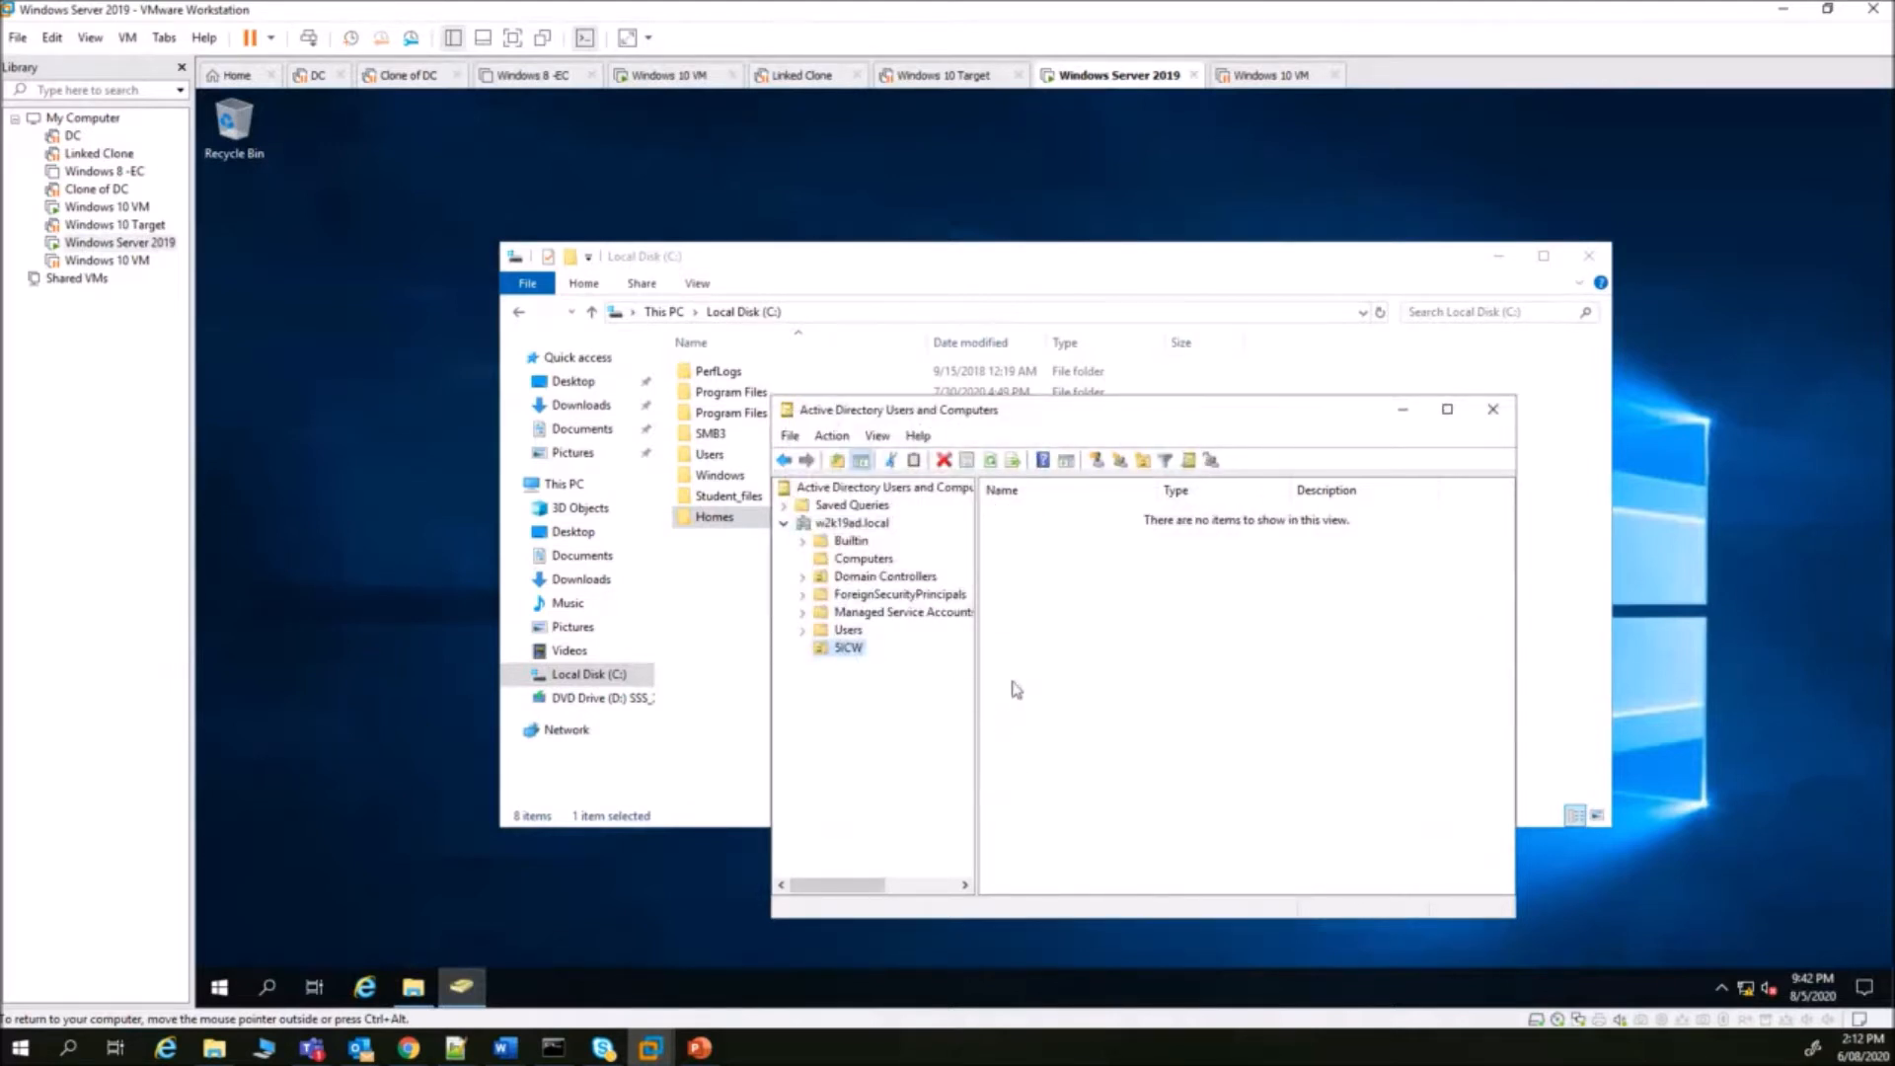
- Start a new SICW user and enter the first name, last name and logon name
left_click(1098, 464)
left_click(990, 558)
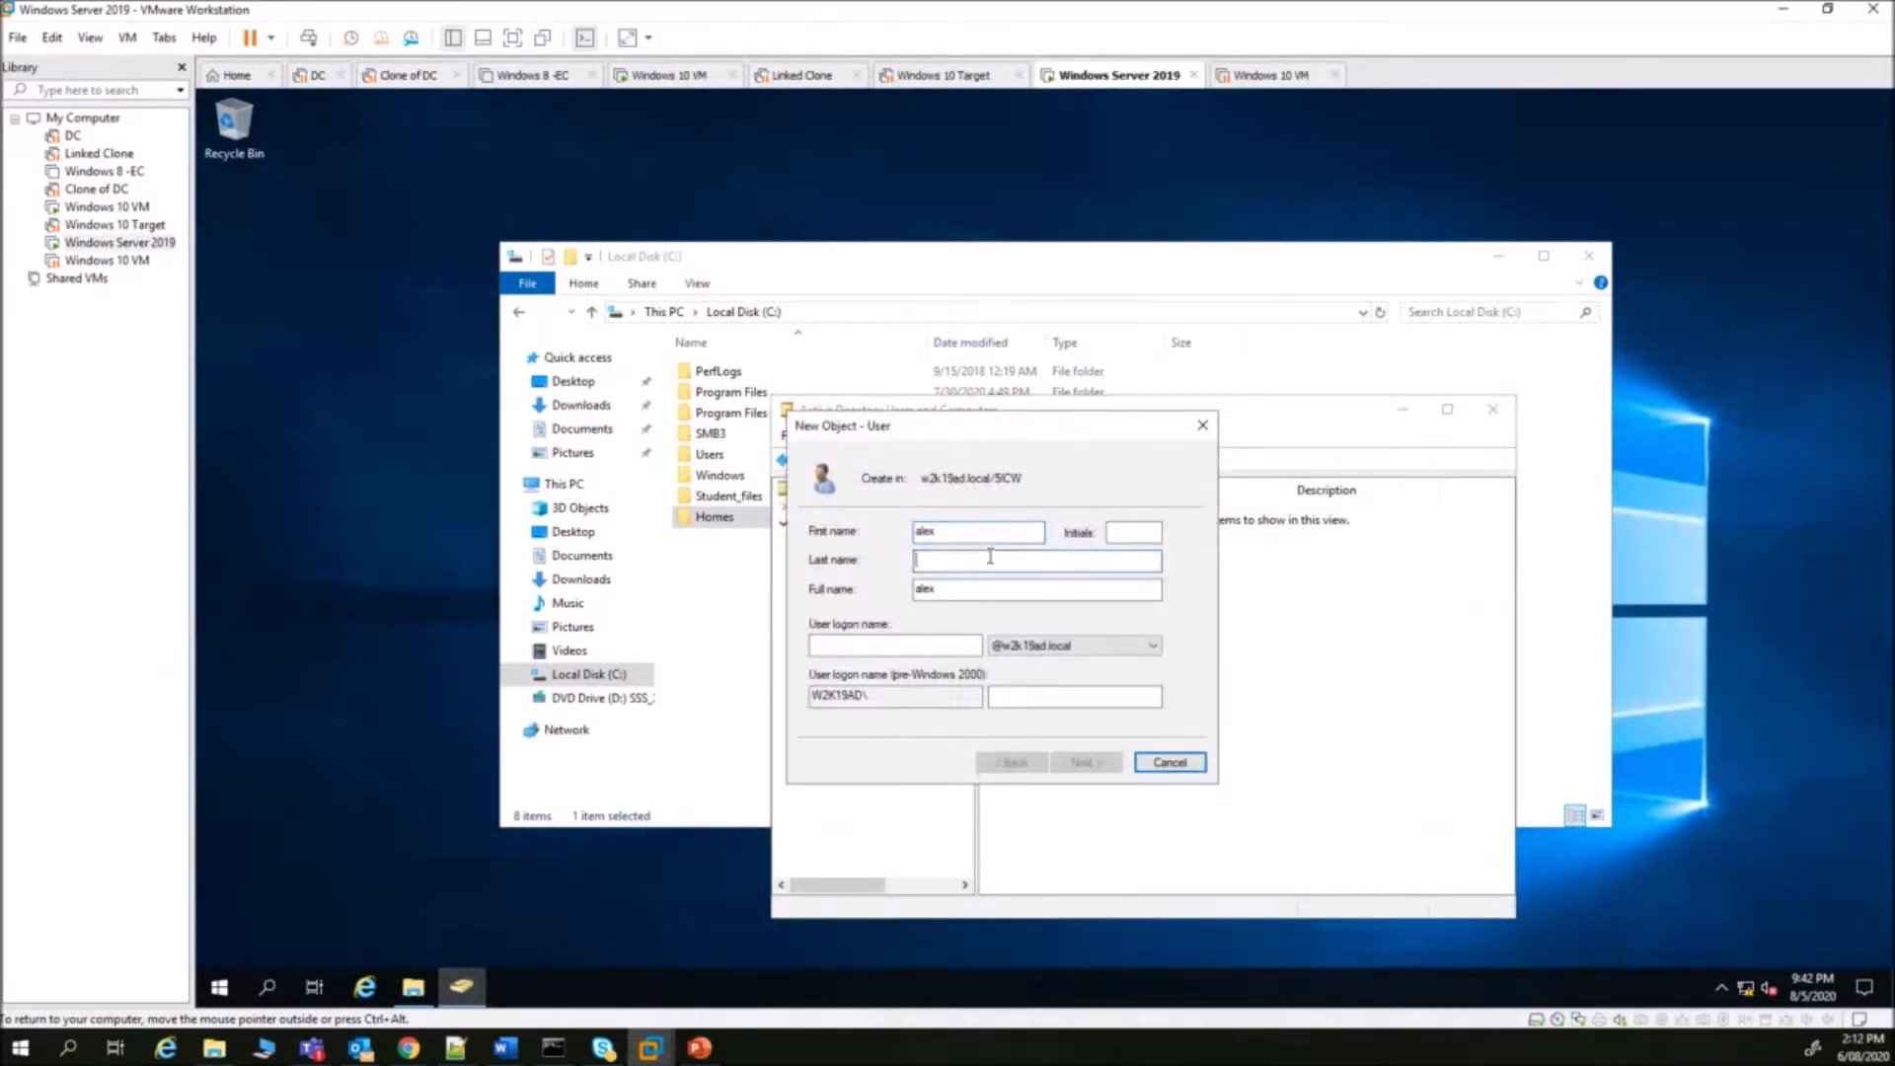
left_click(912, 643)
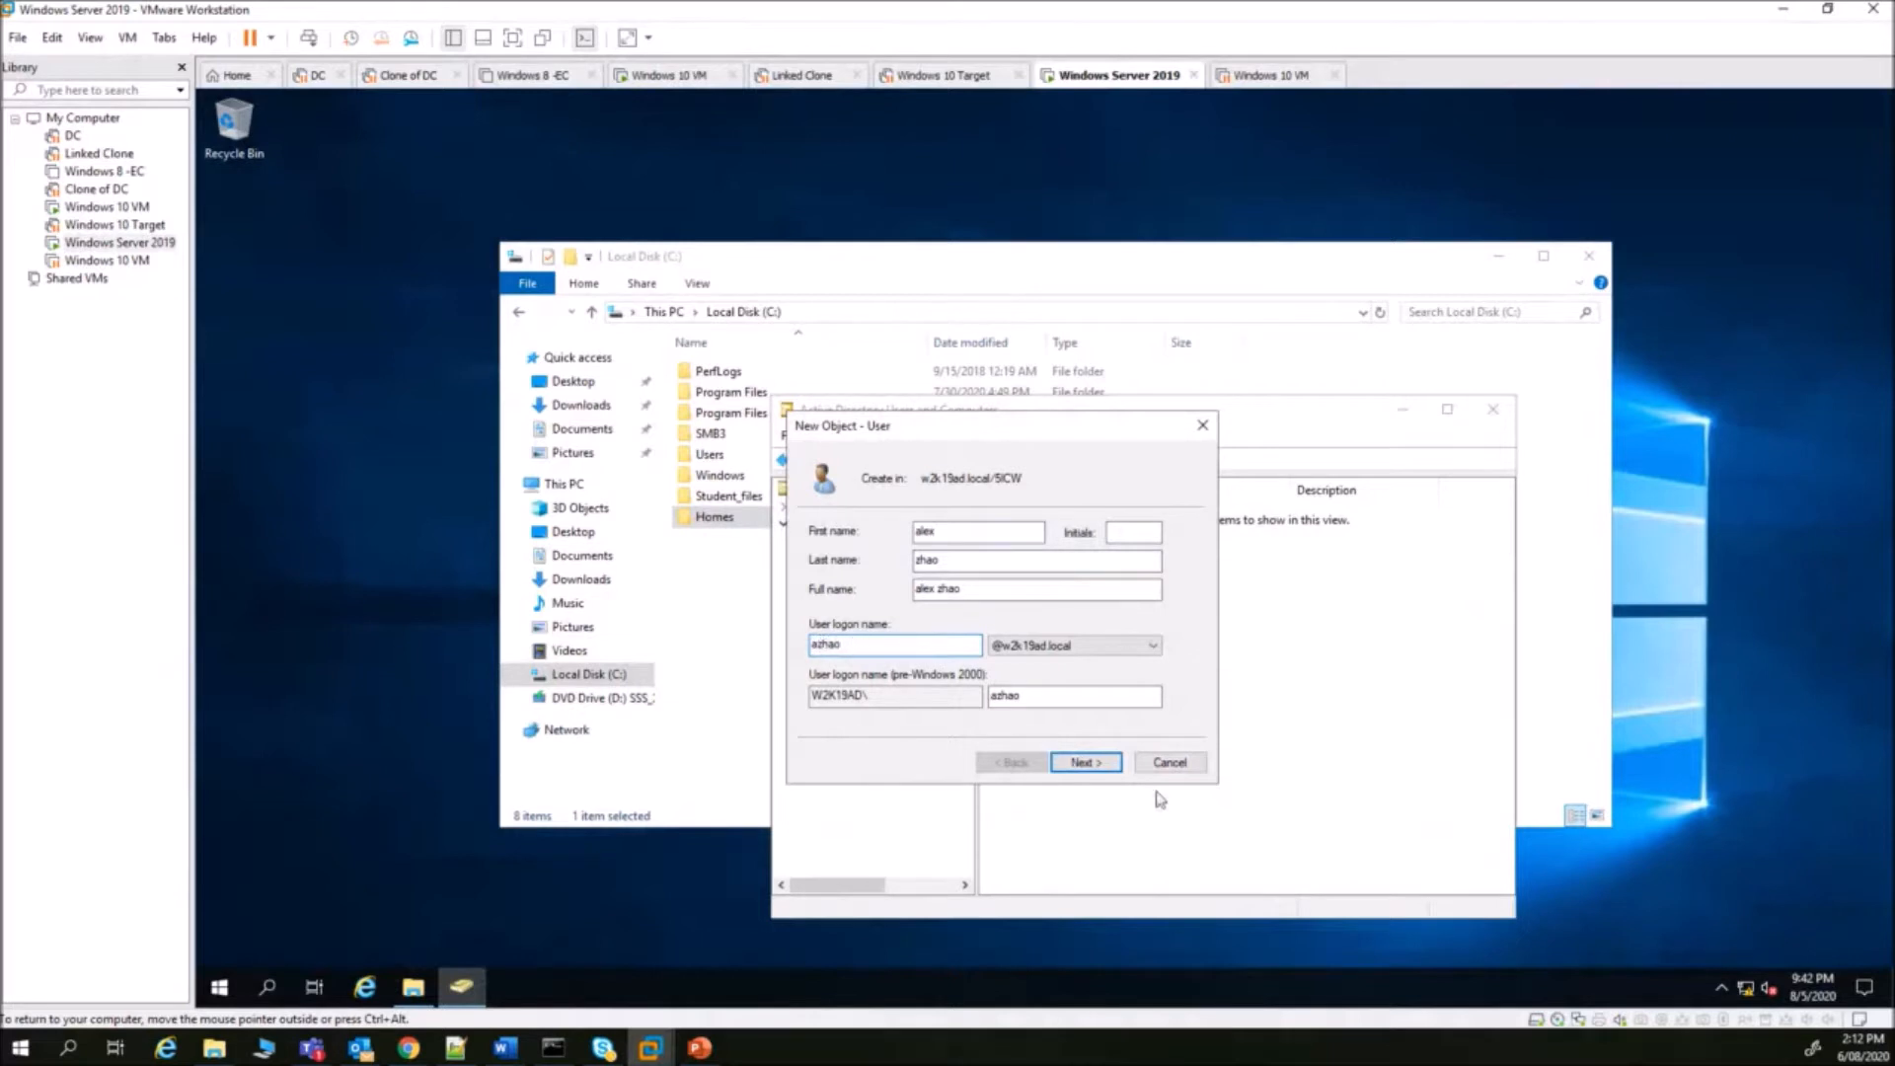
left_click(1089, 765)
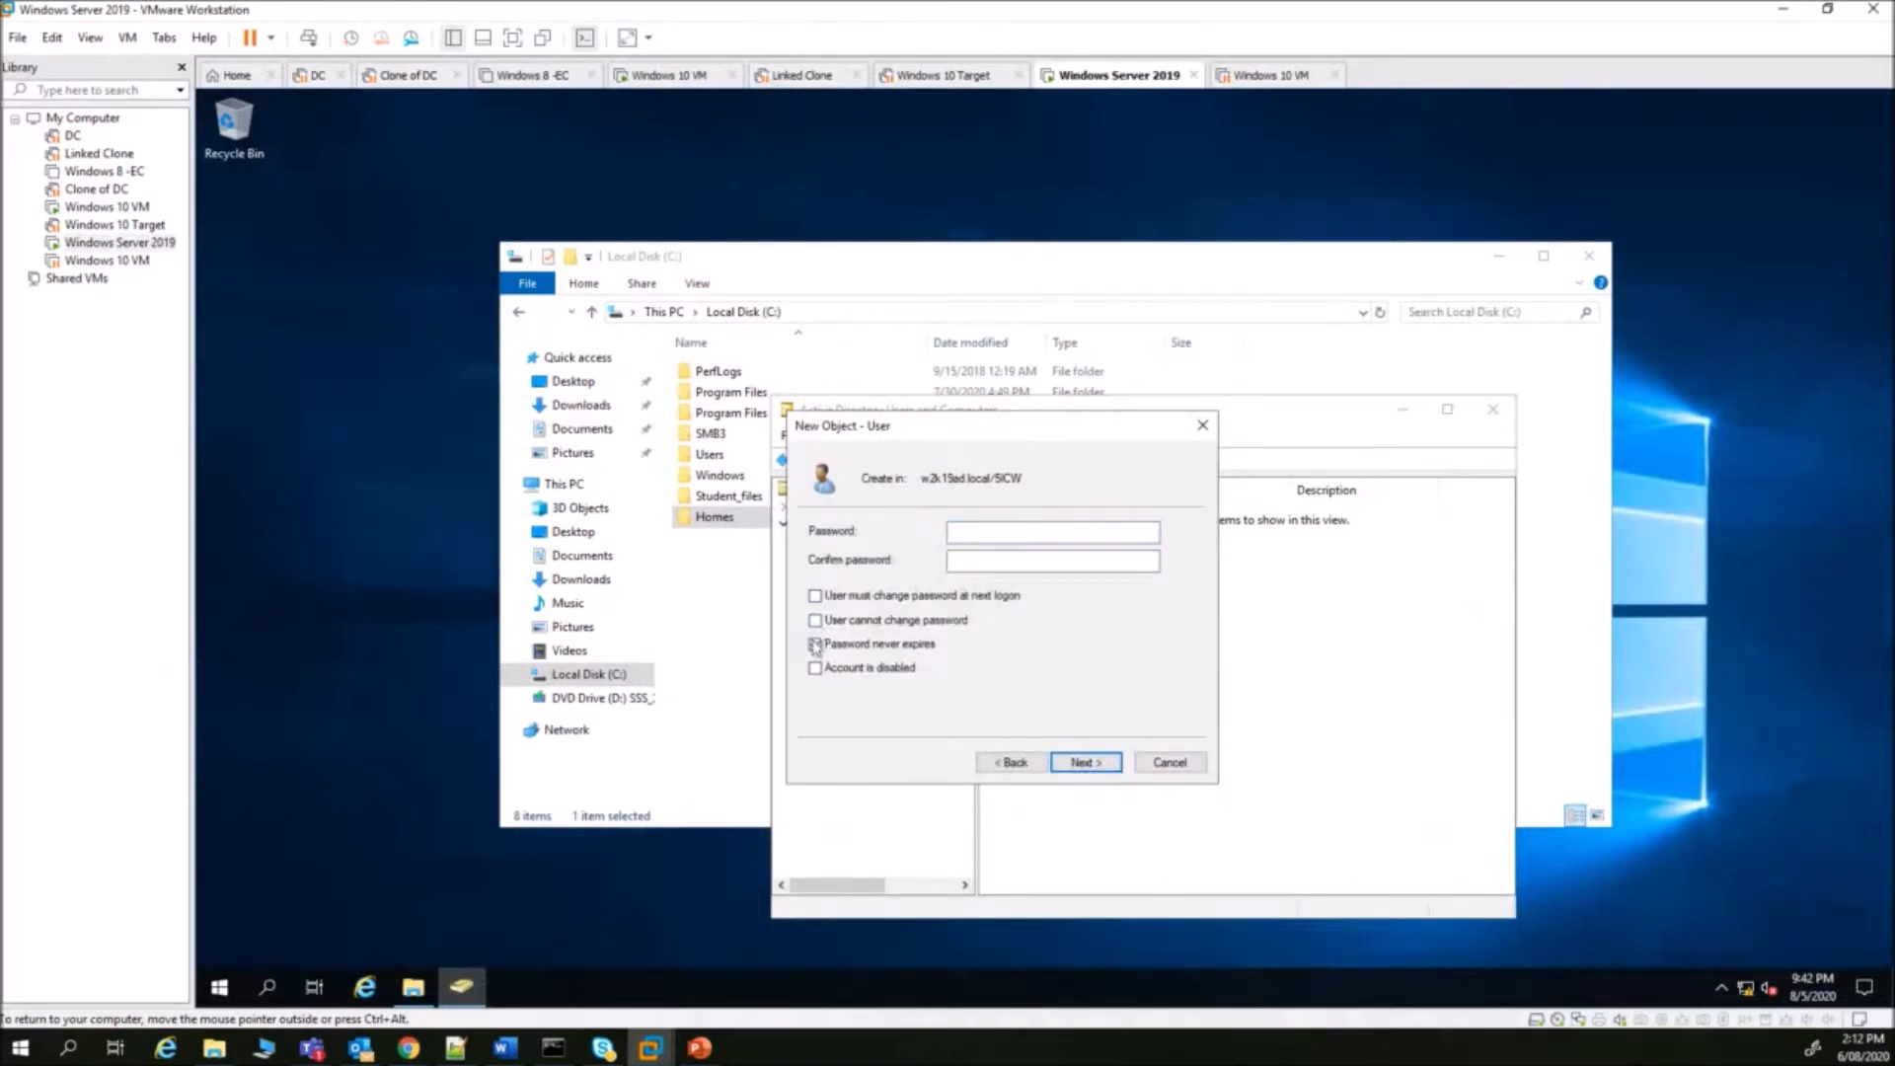
- Enter and confirm the account password, then finish creating the user
left_click(977, 530)
type("••••••••••")
key("Tab")
type("••••••")
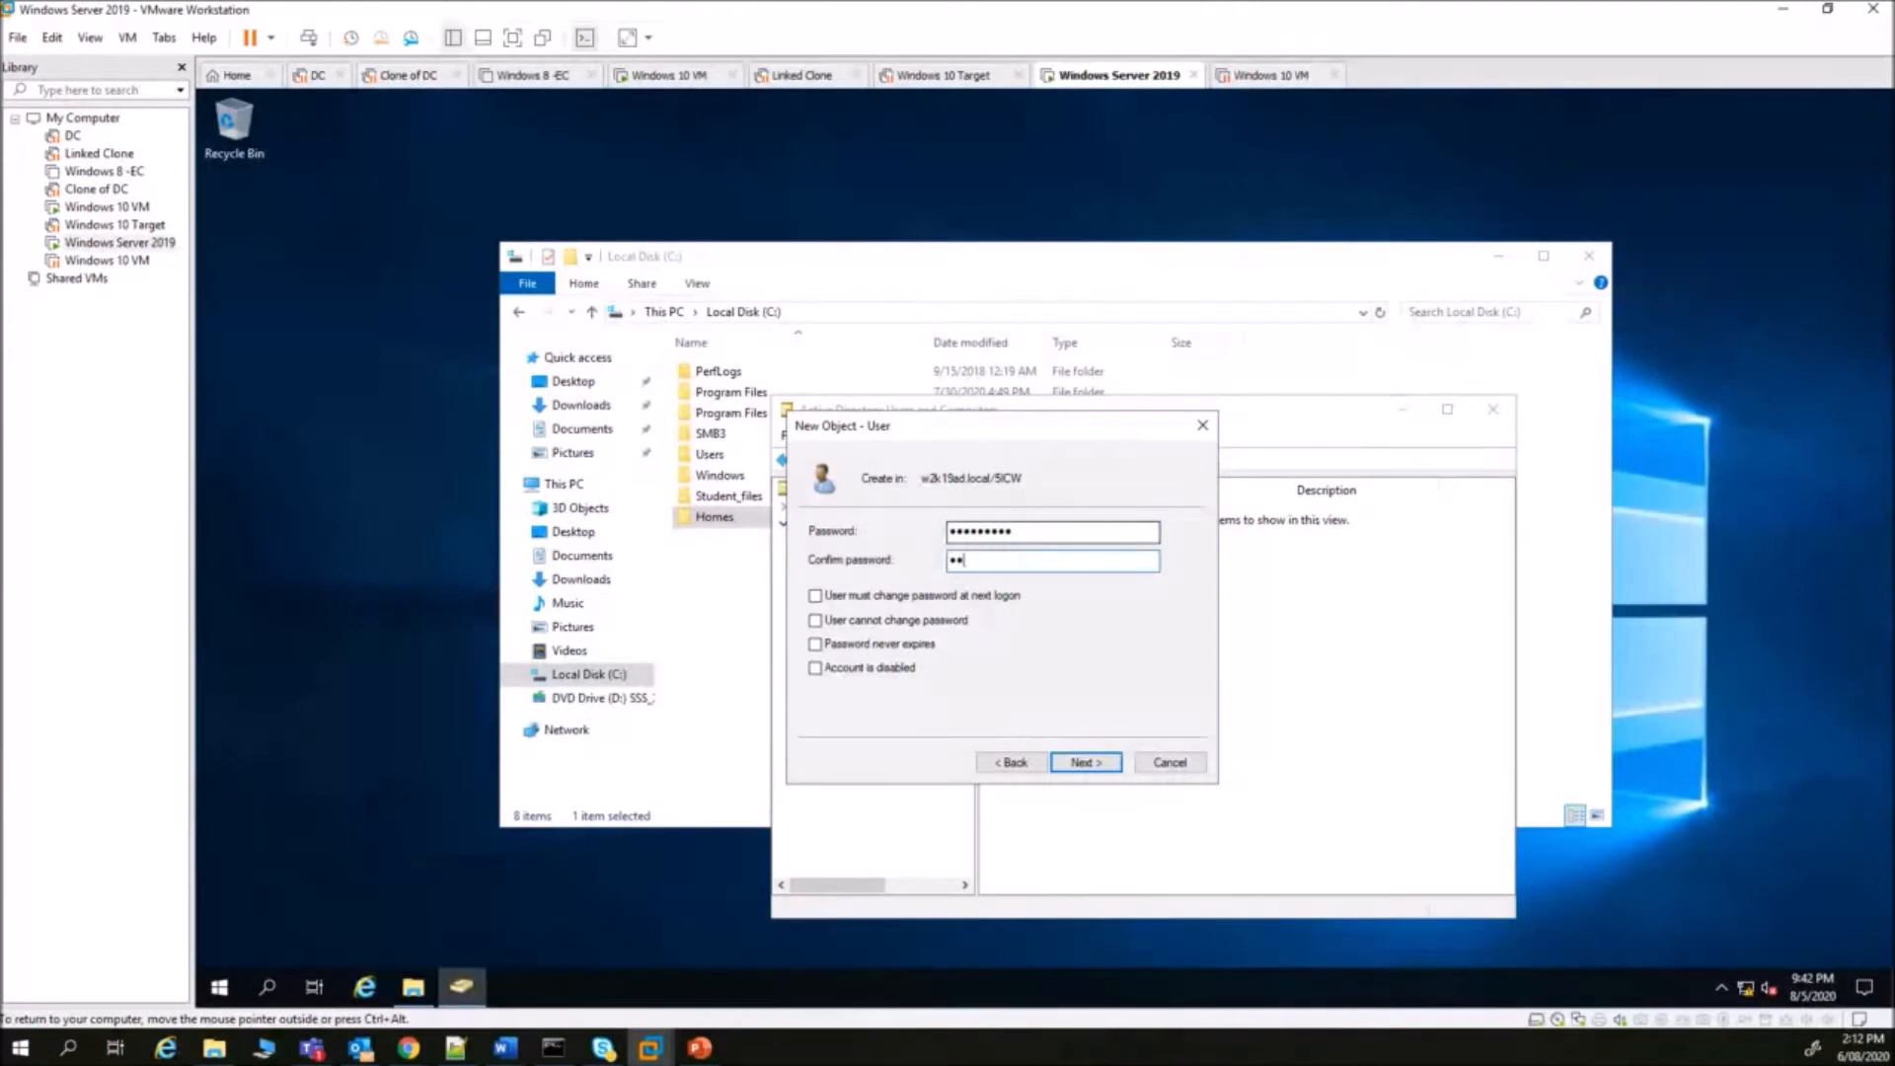
type("••••")
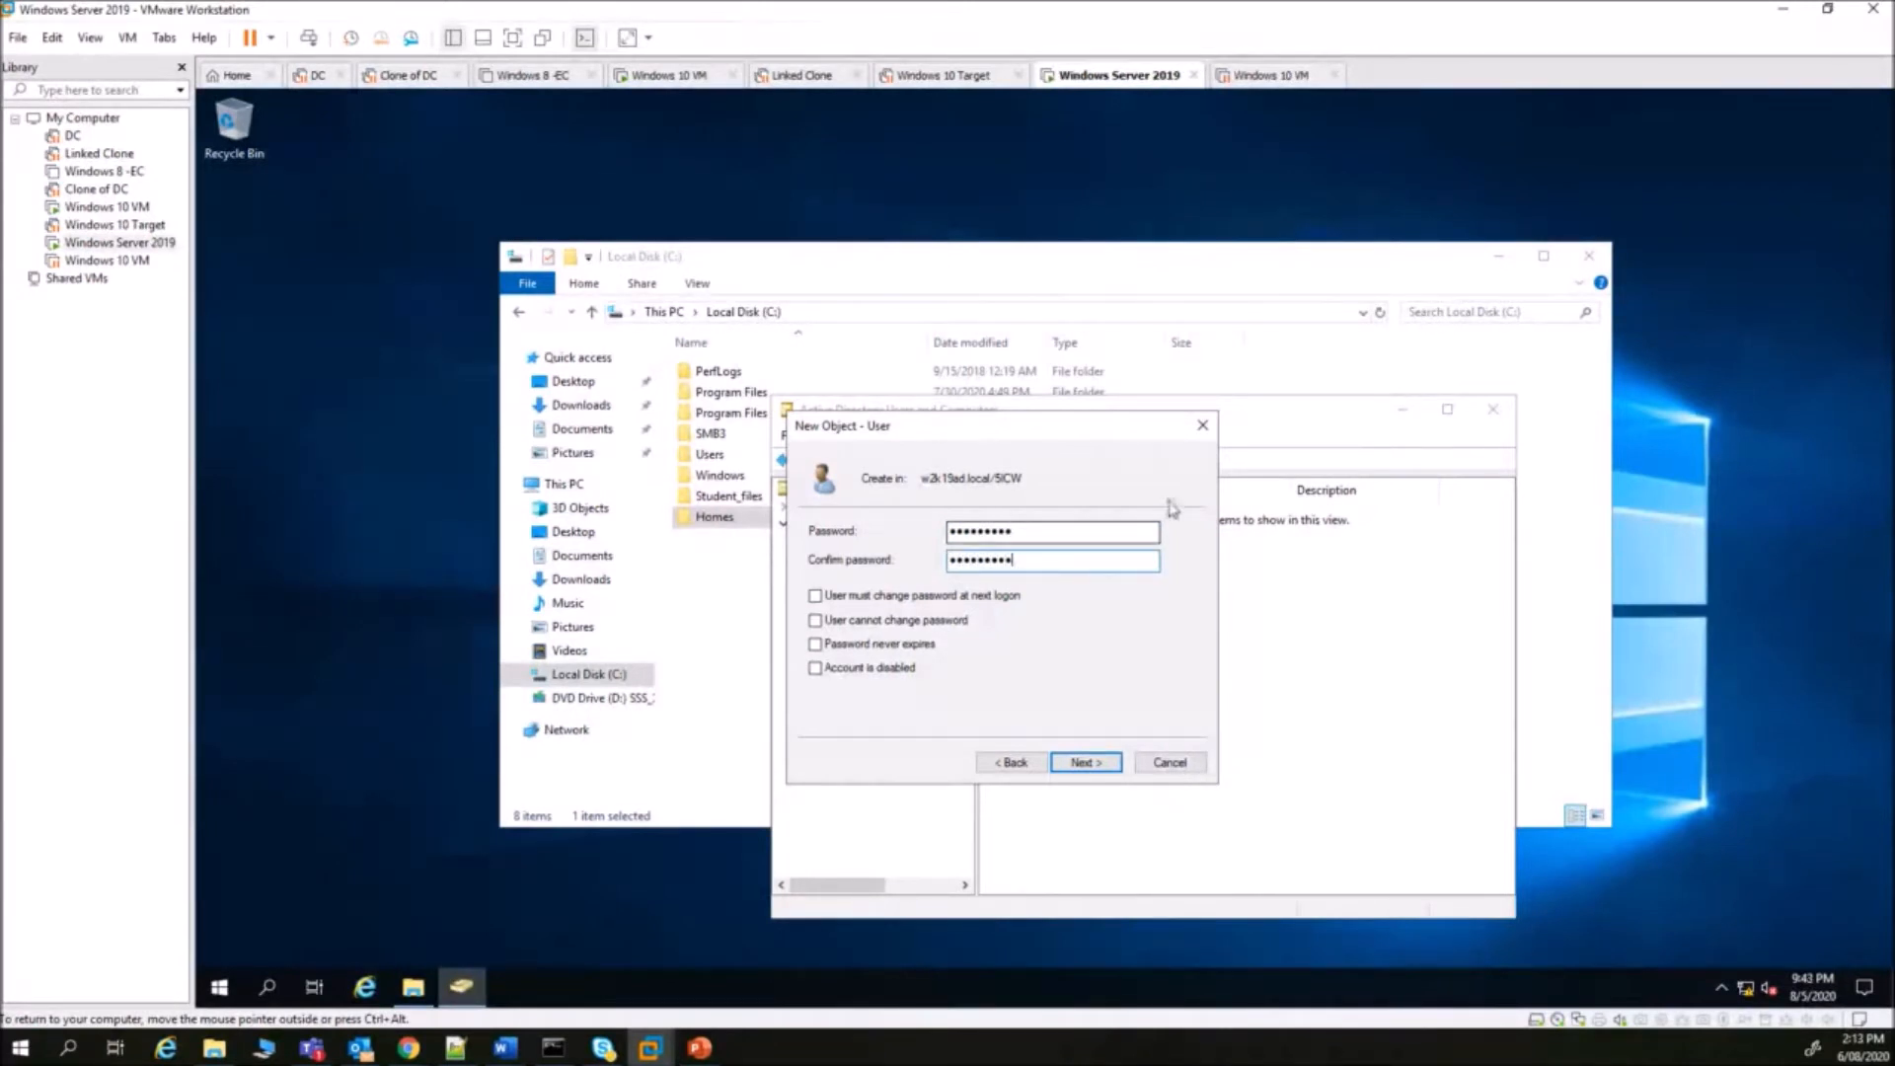
left_click(1085, 764)
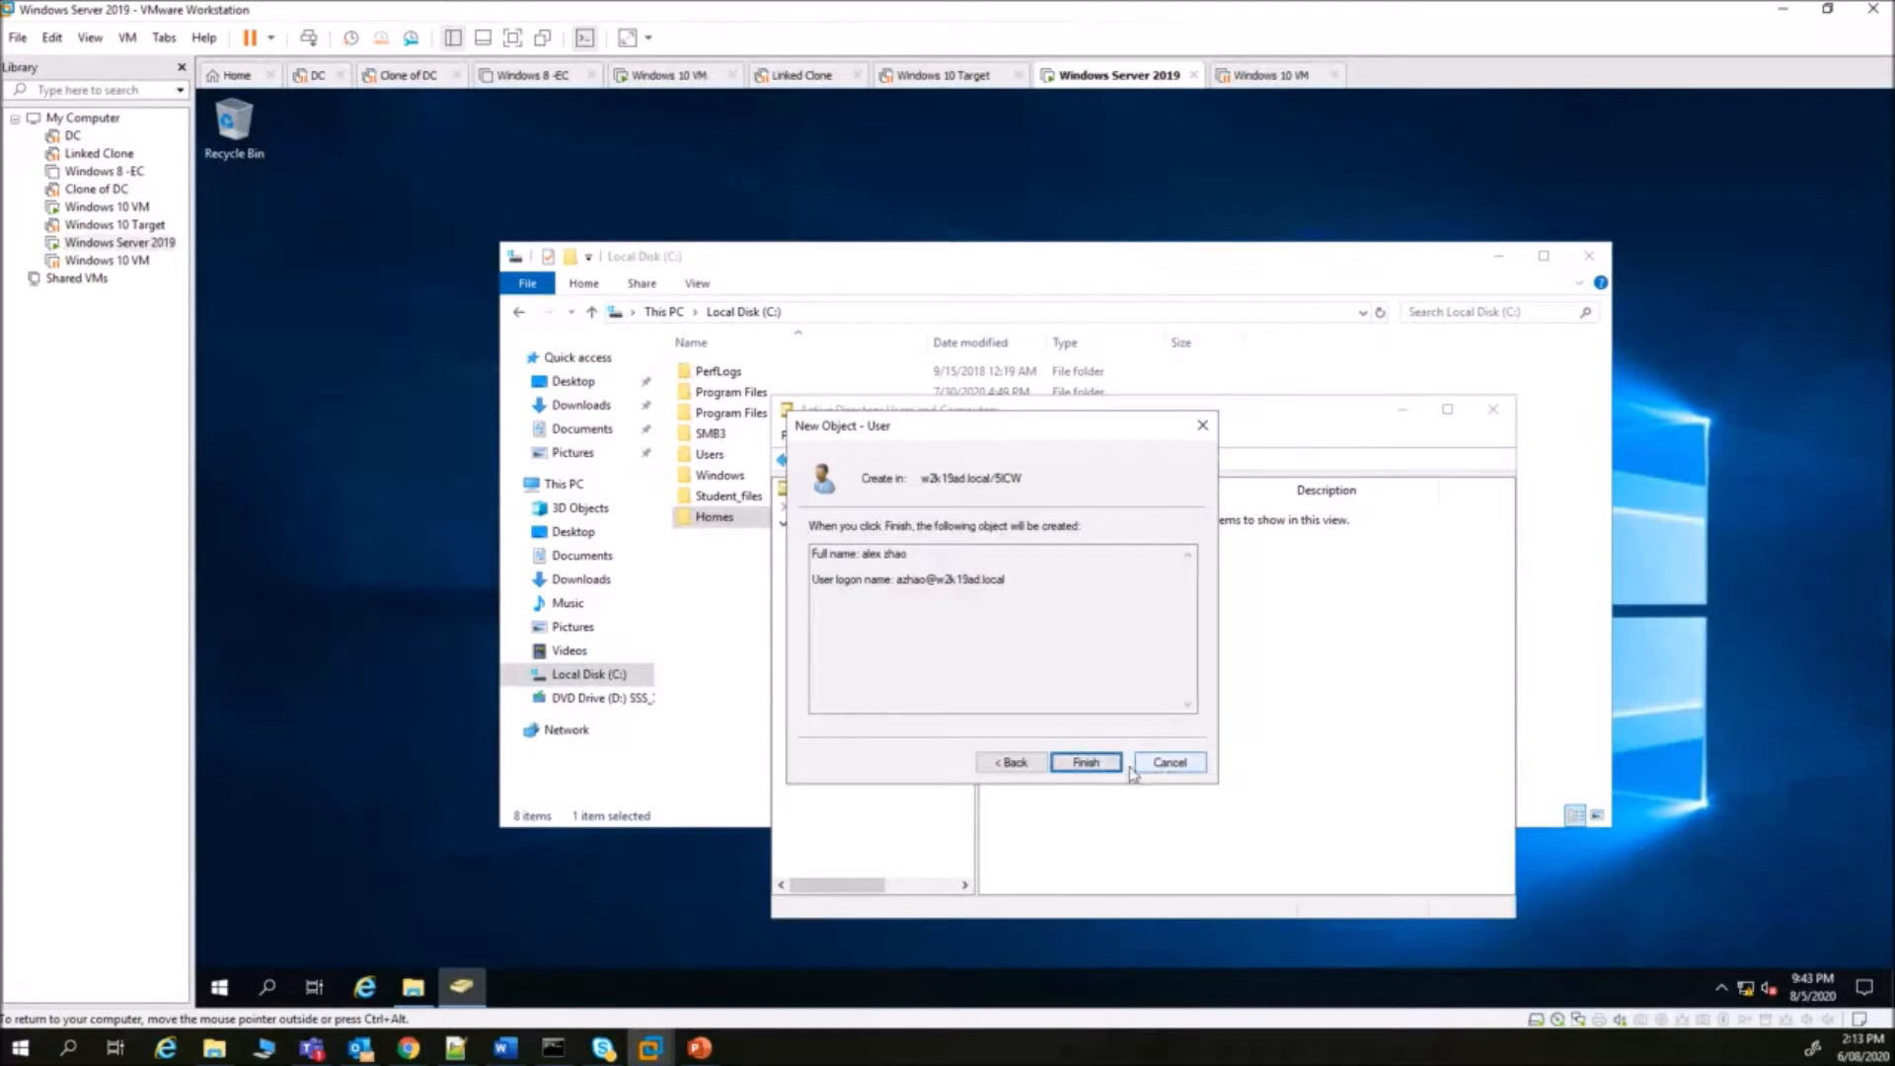
left_click(1084, 763)
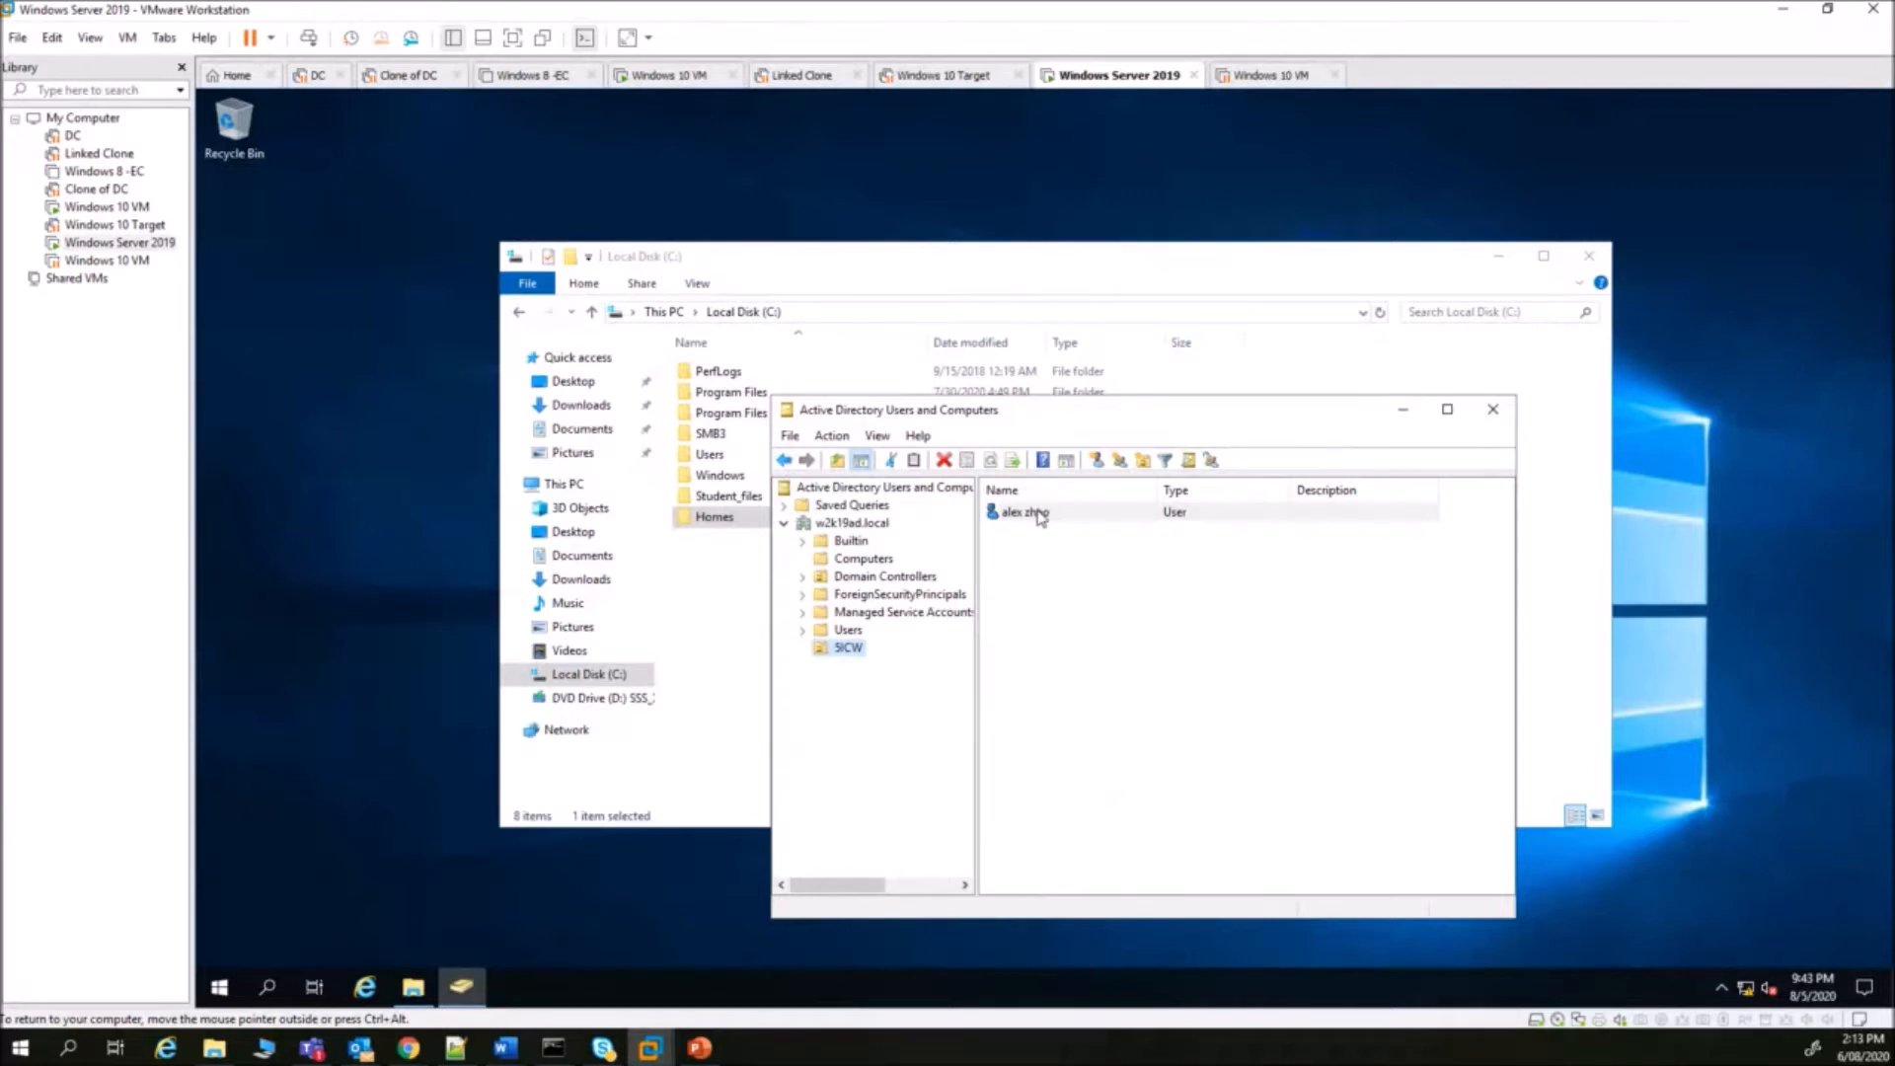
- Give the user account the description Lecturer in its properties
right_click(1040, 516)
left_click(1094, 783)
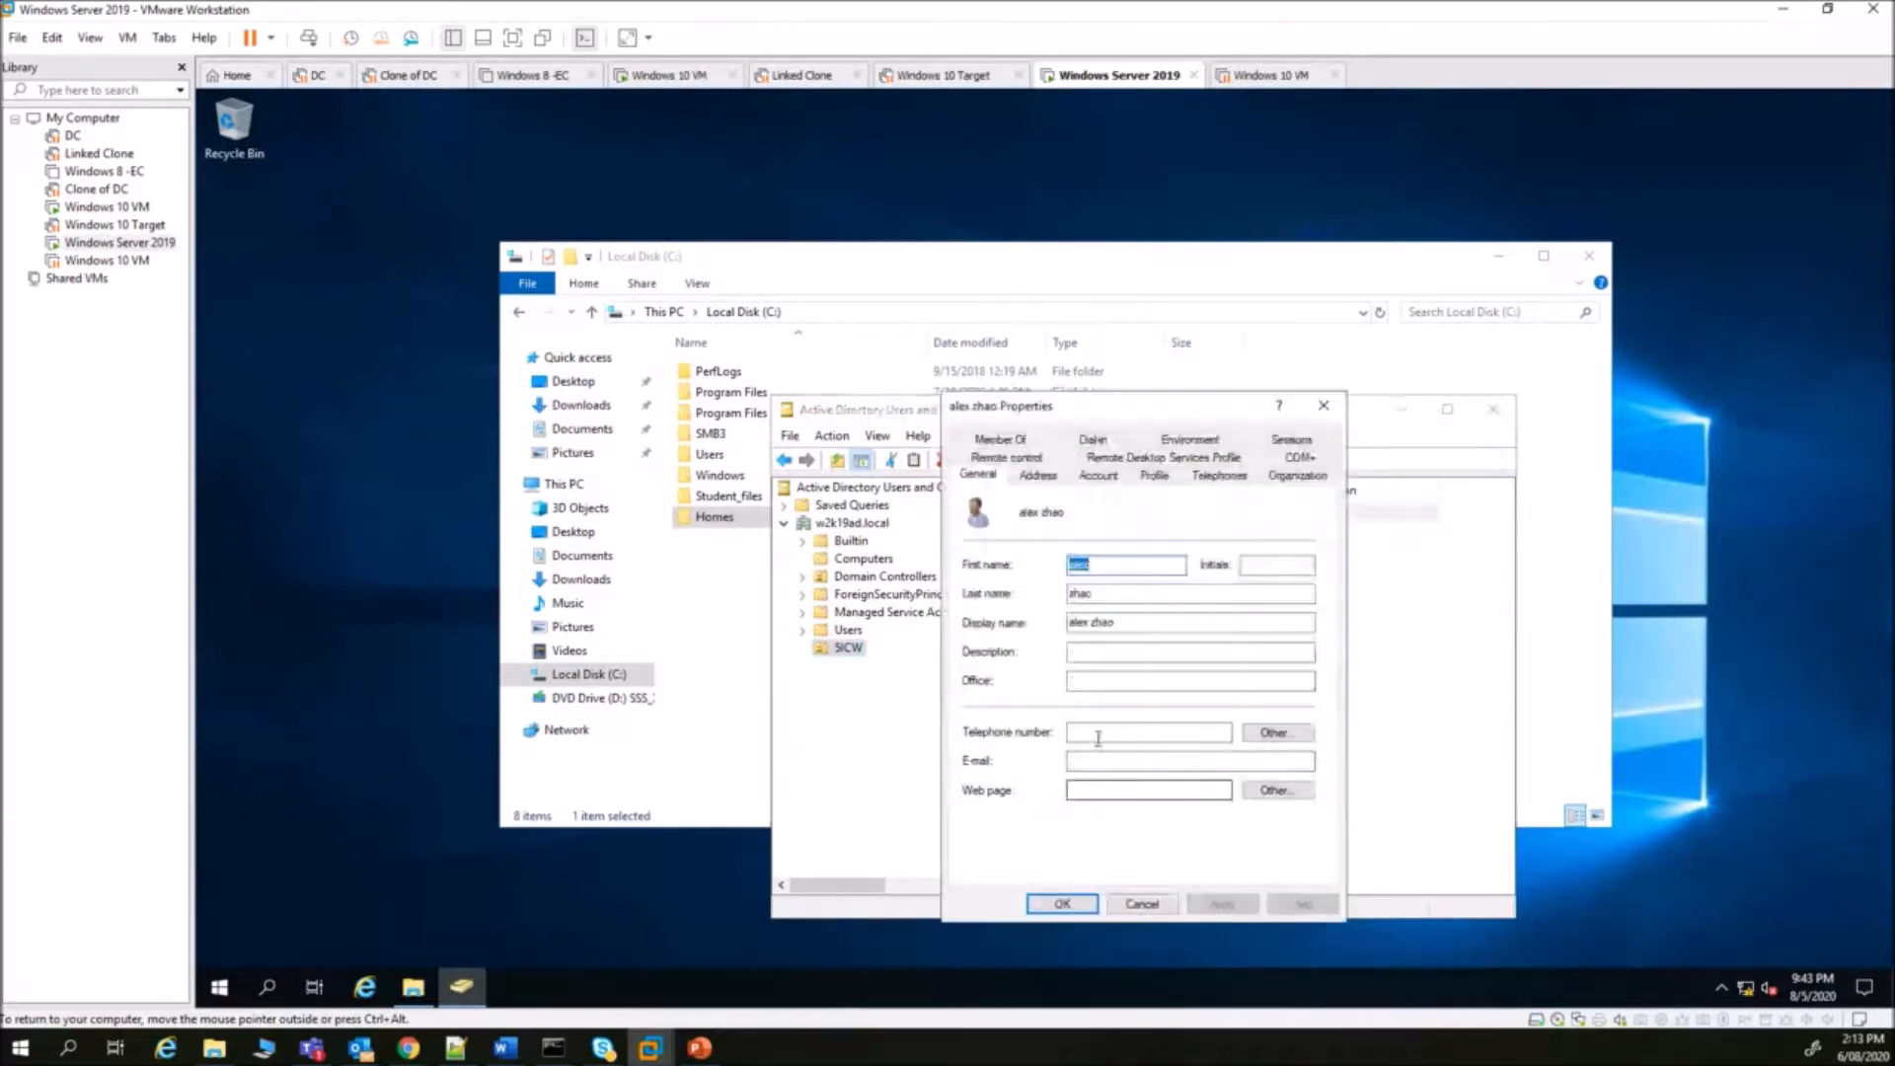
left_click(1086, 652)
type("Lecturer")
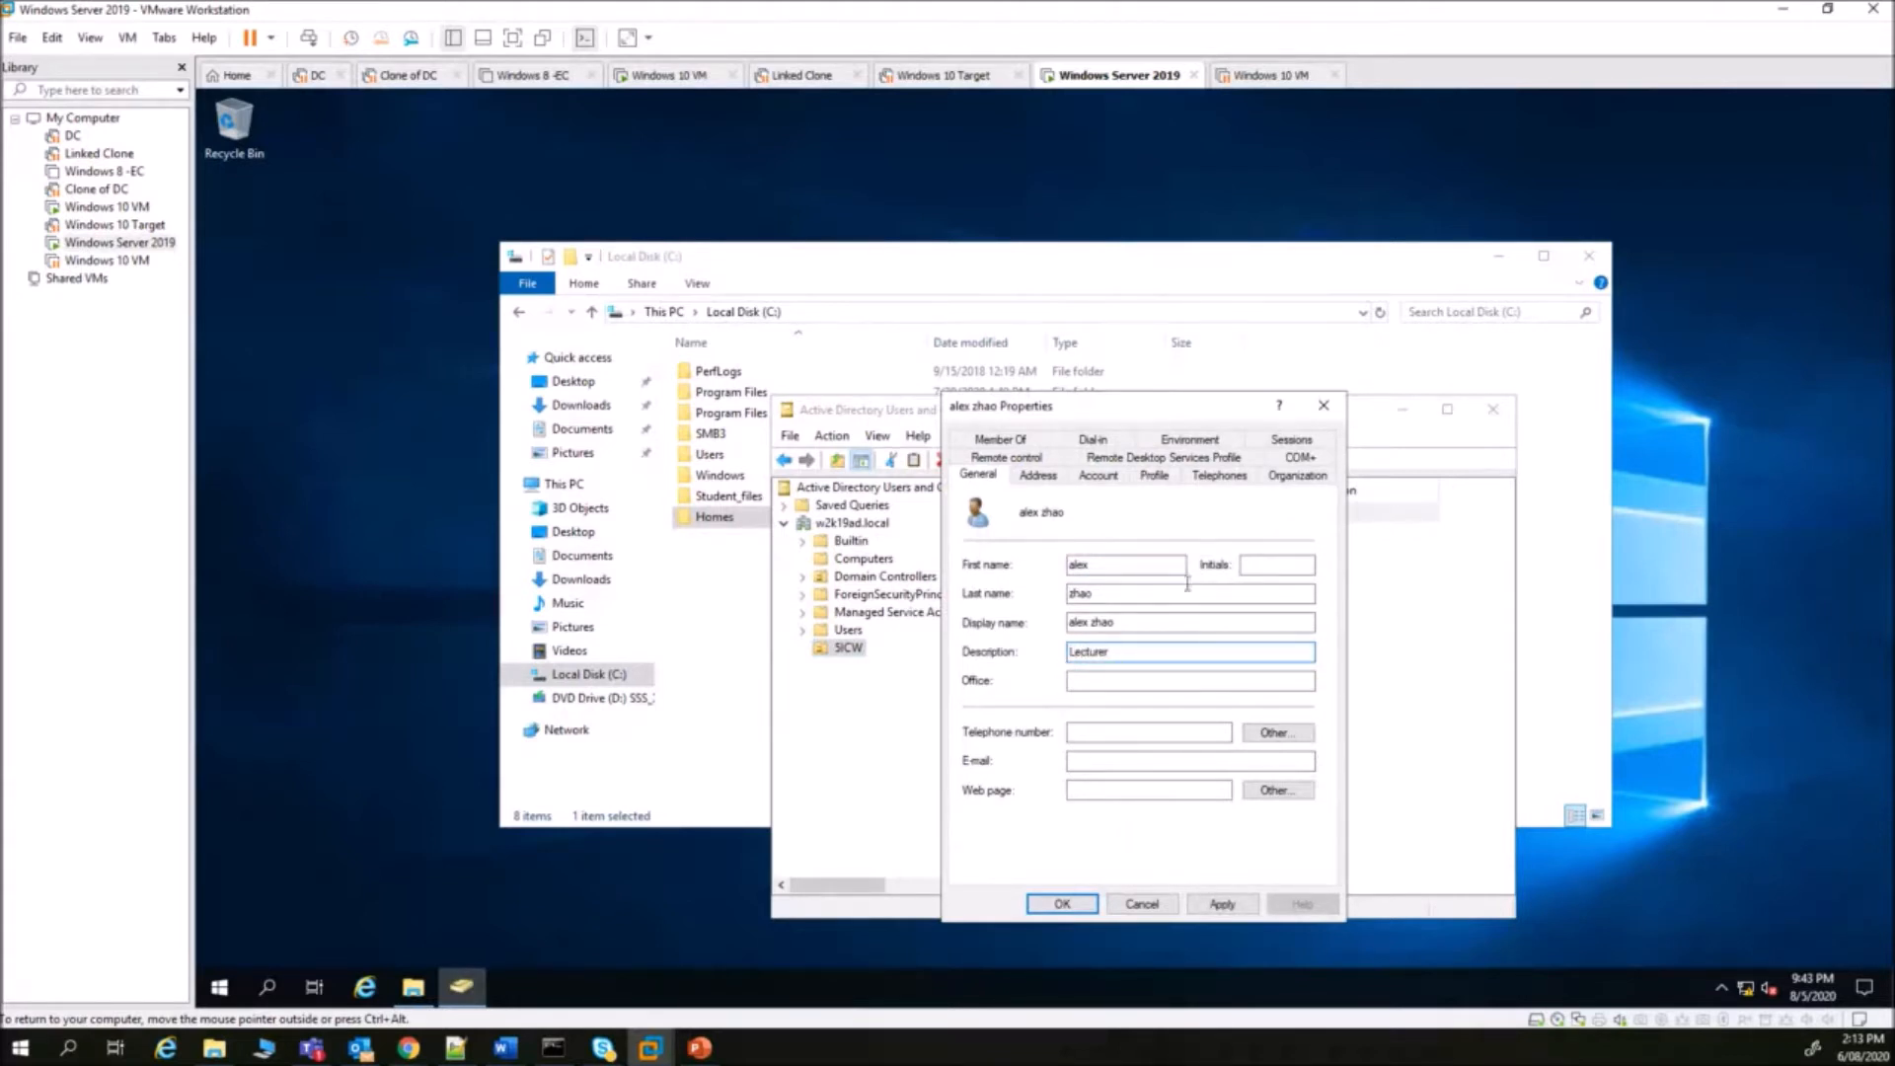
- Set the user's Profile home folder to Connect as drive H:
left_click(1153, 477)
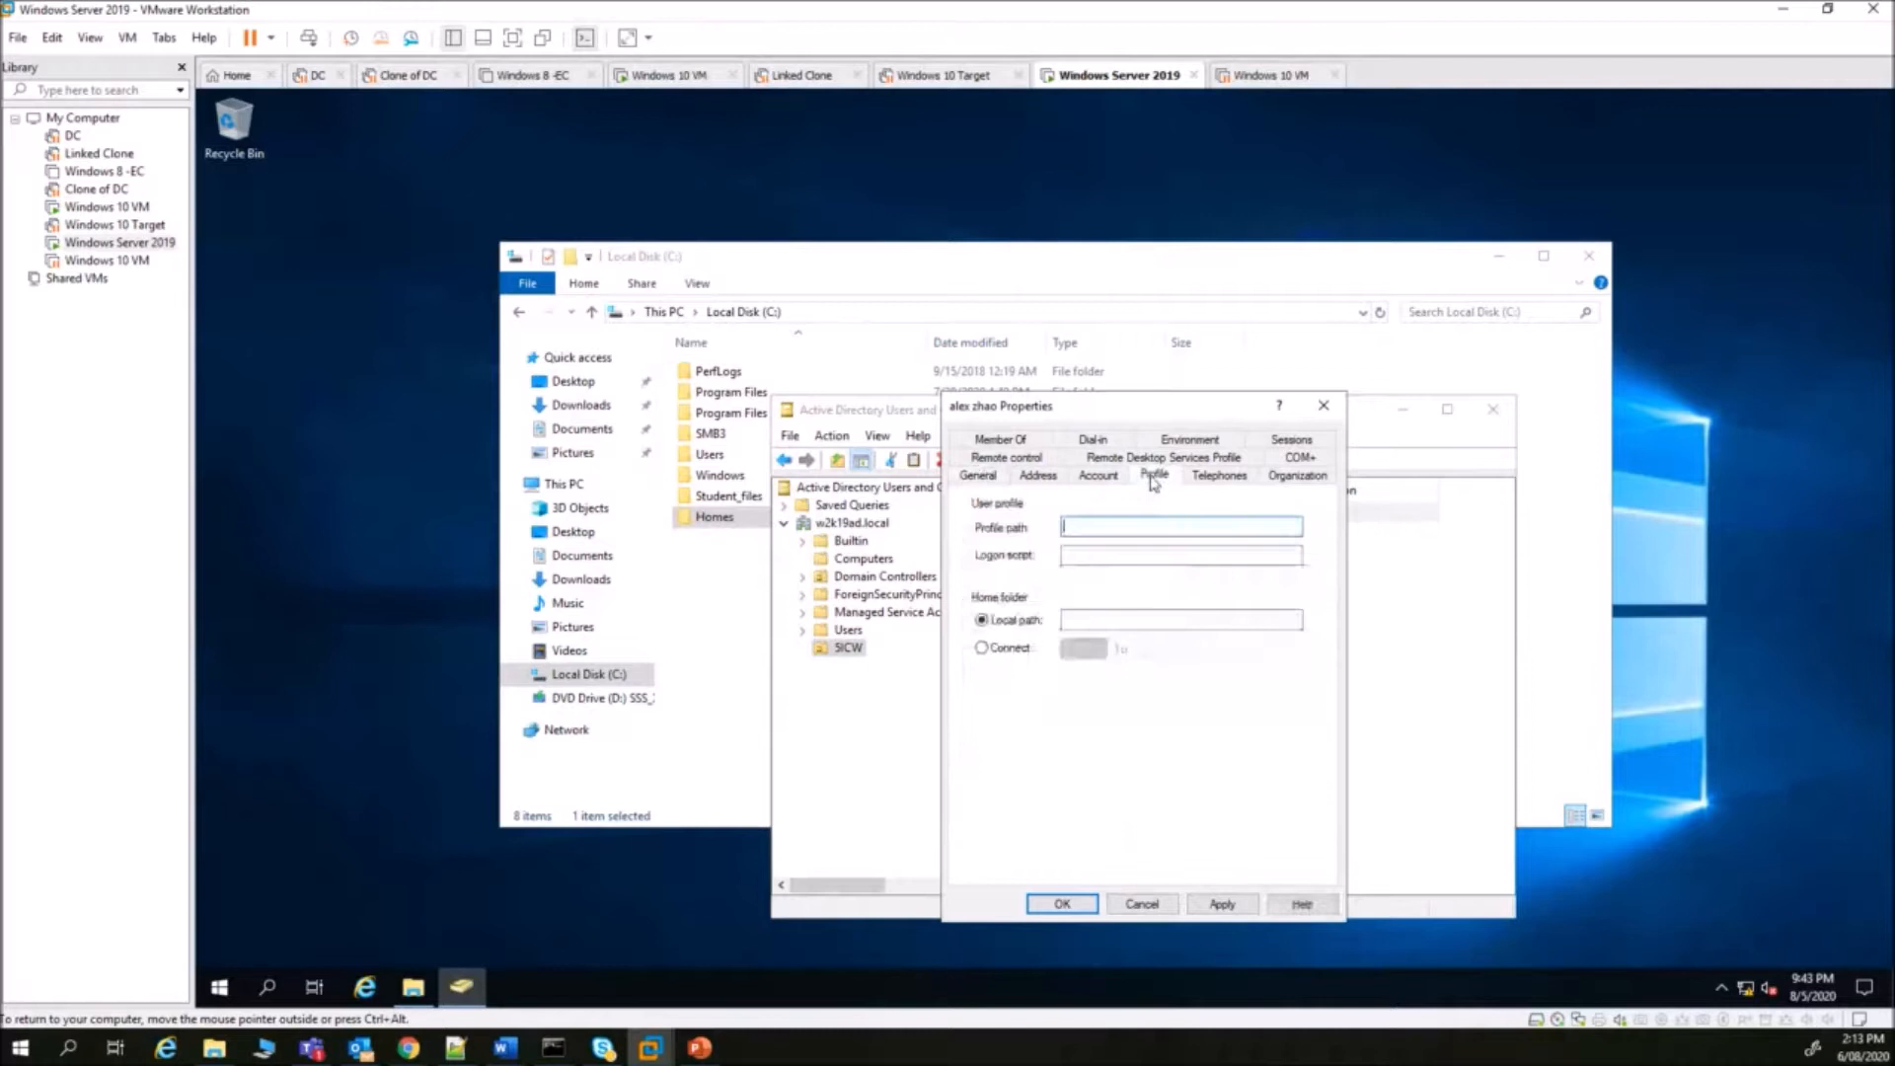
left_click(982, 649)
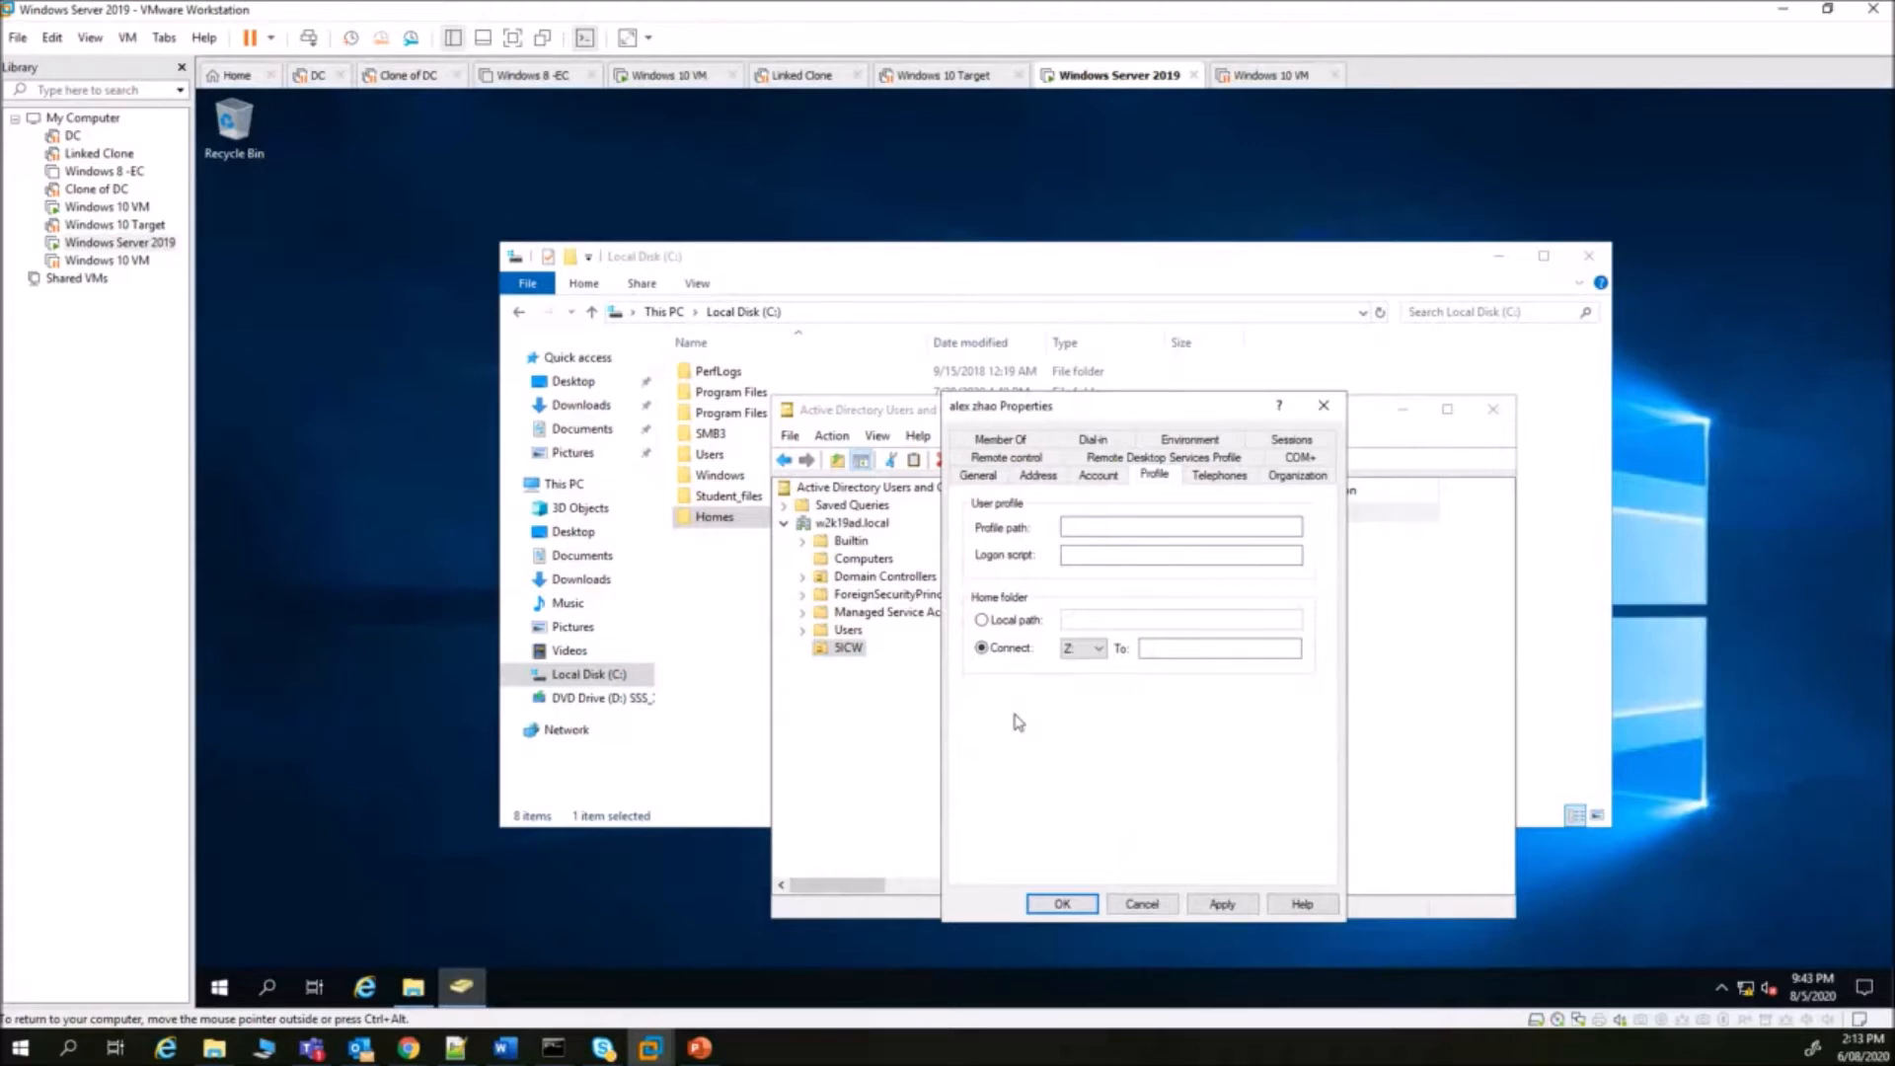
left_click(1091, 648)
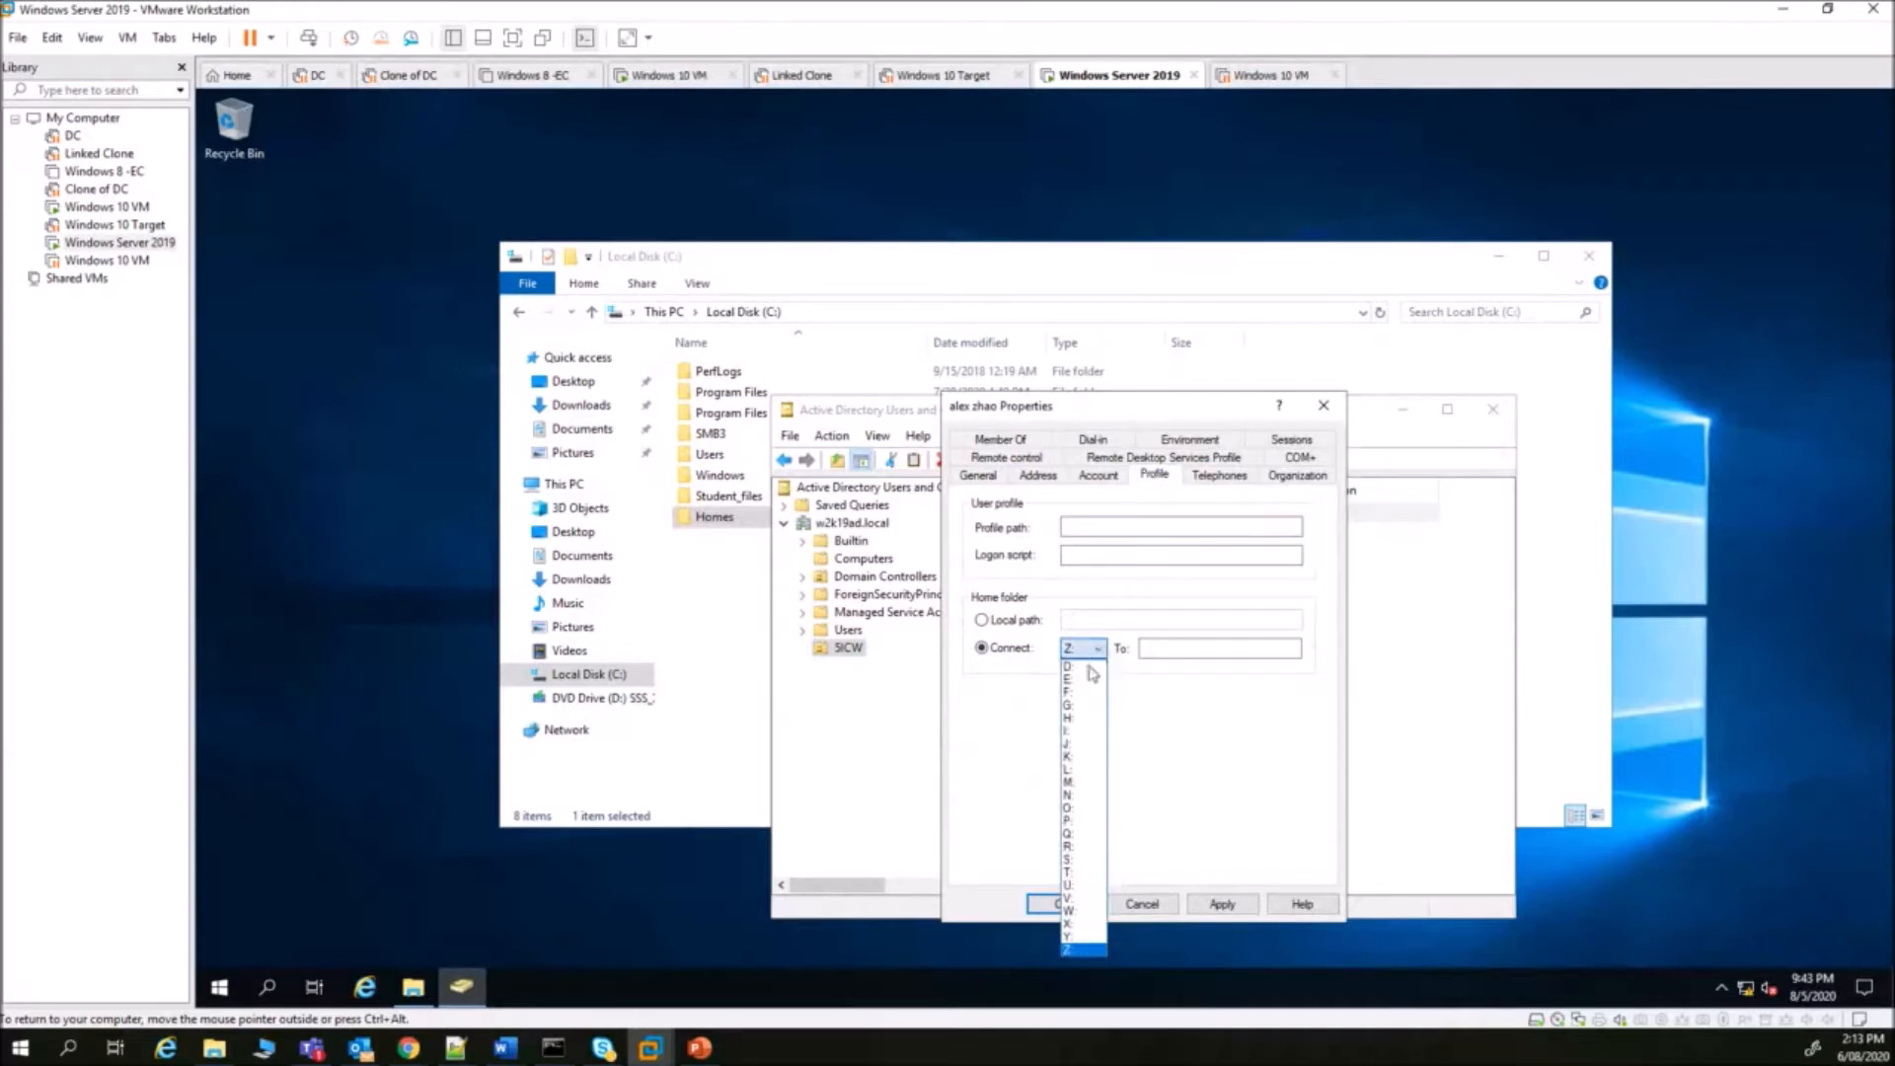
left_click(1086, 719)
left_click(1160, 649)
left_click(1150, 648)
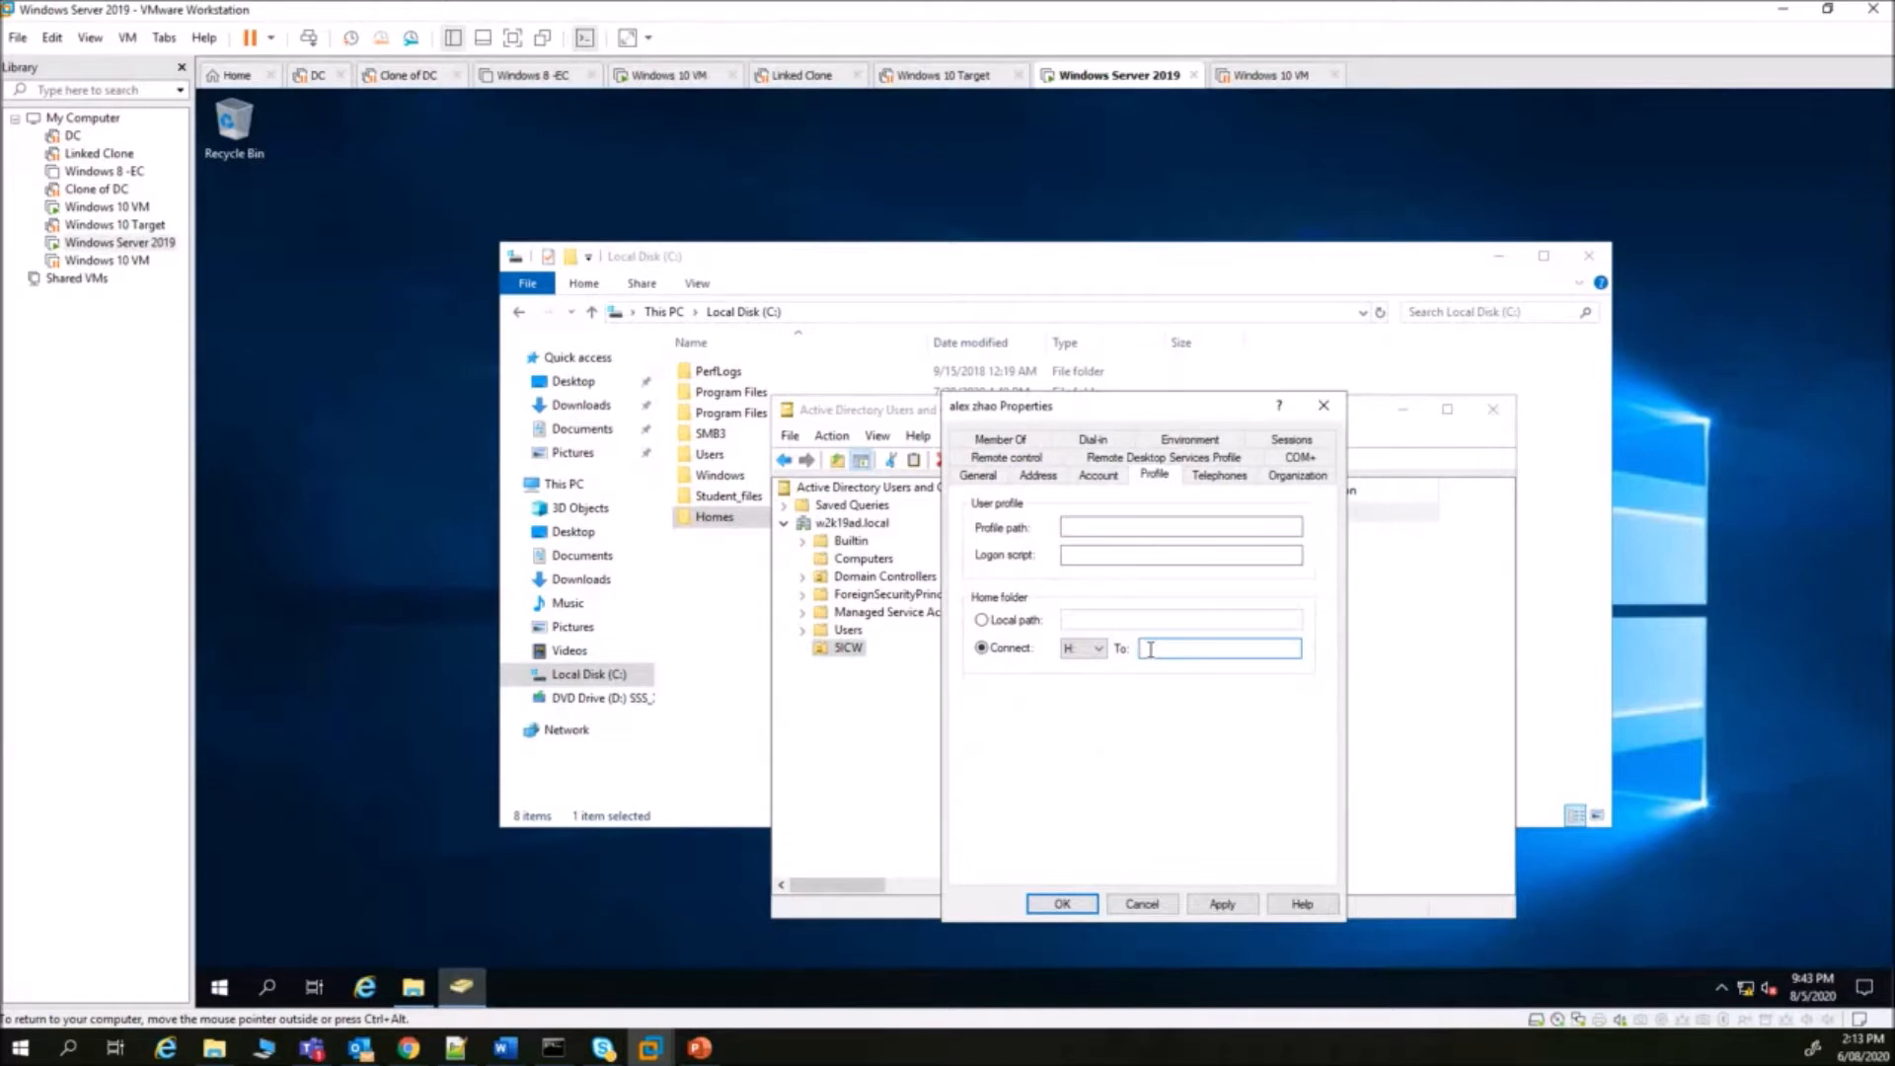
- Copy the Homes network path \\SERVER1\Homes from its Sharing tab
right_click(714, 520)
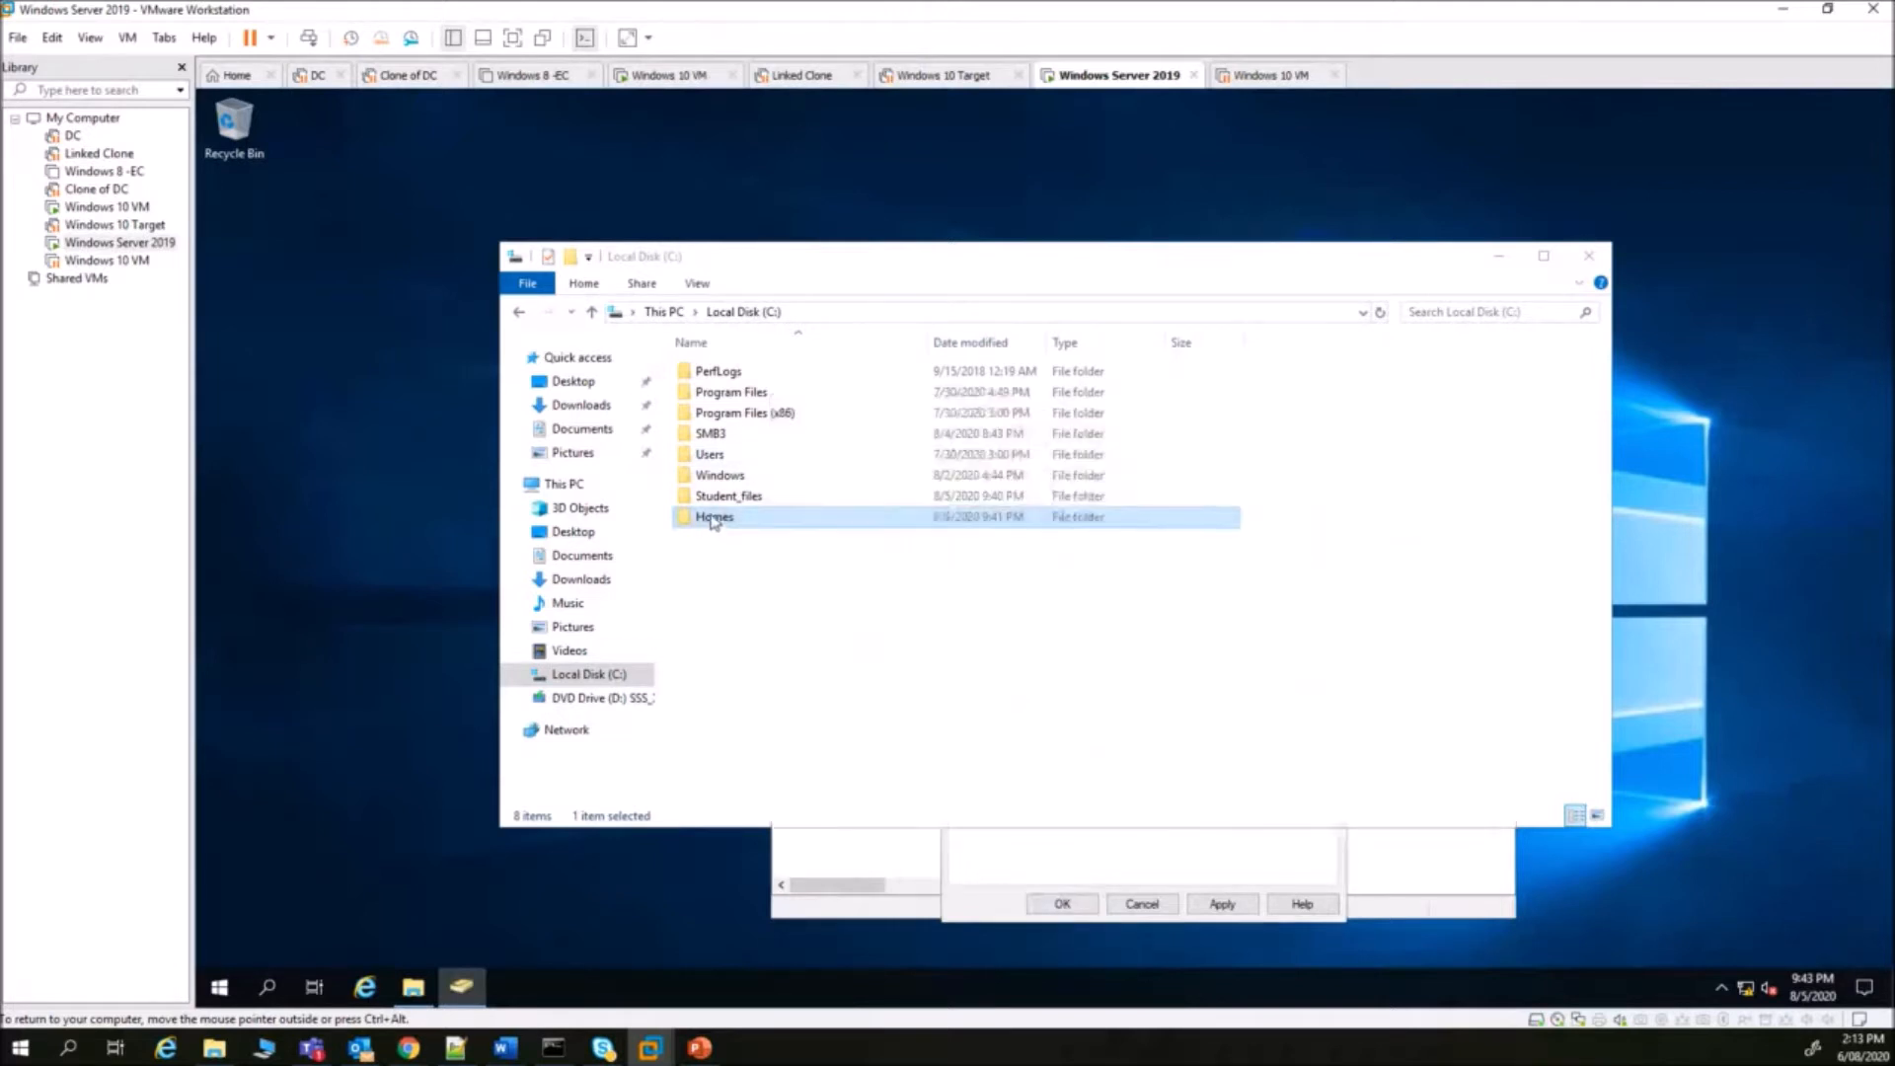
left_click(830, 851)
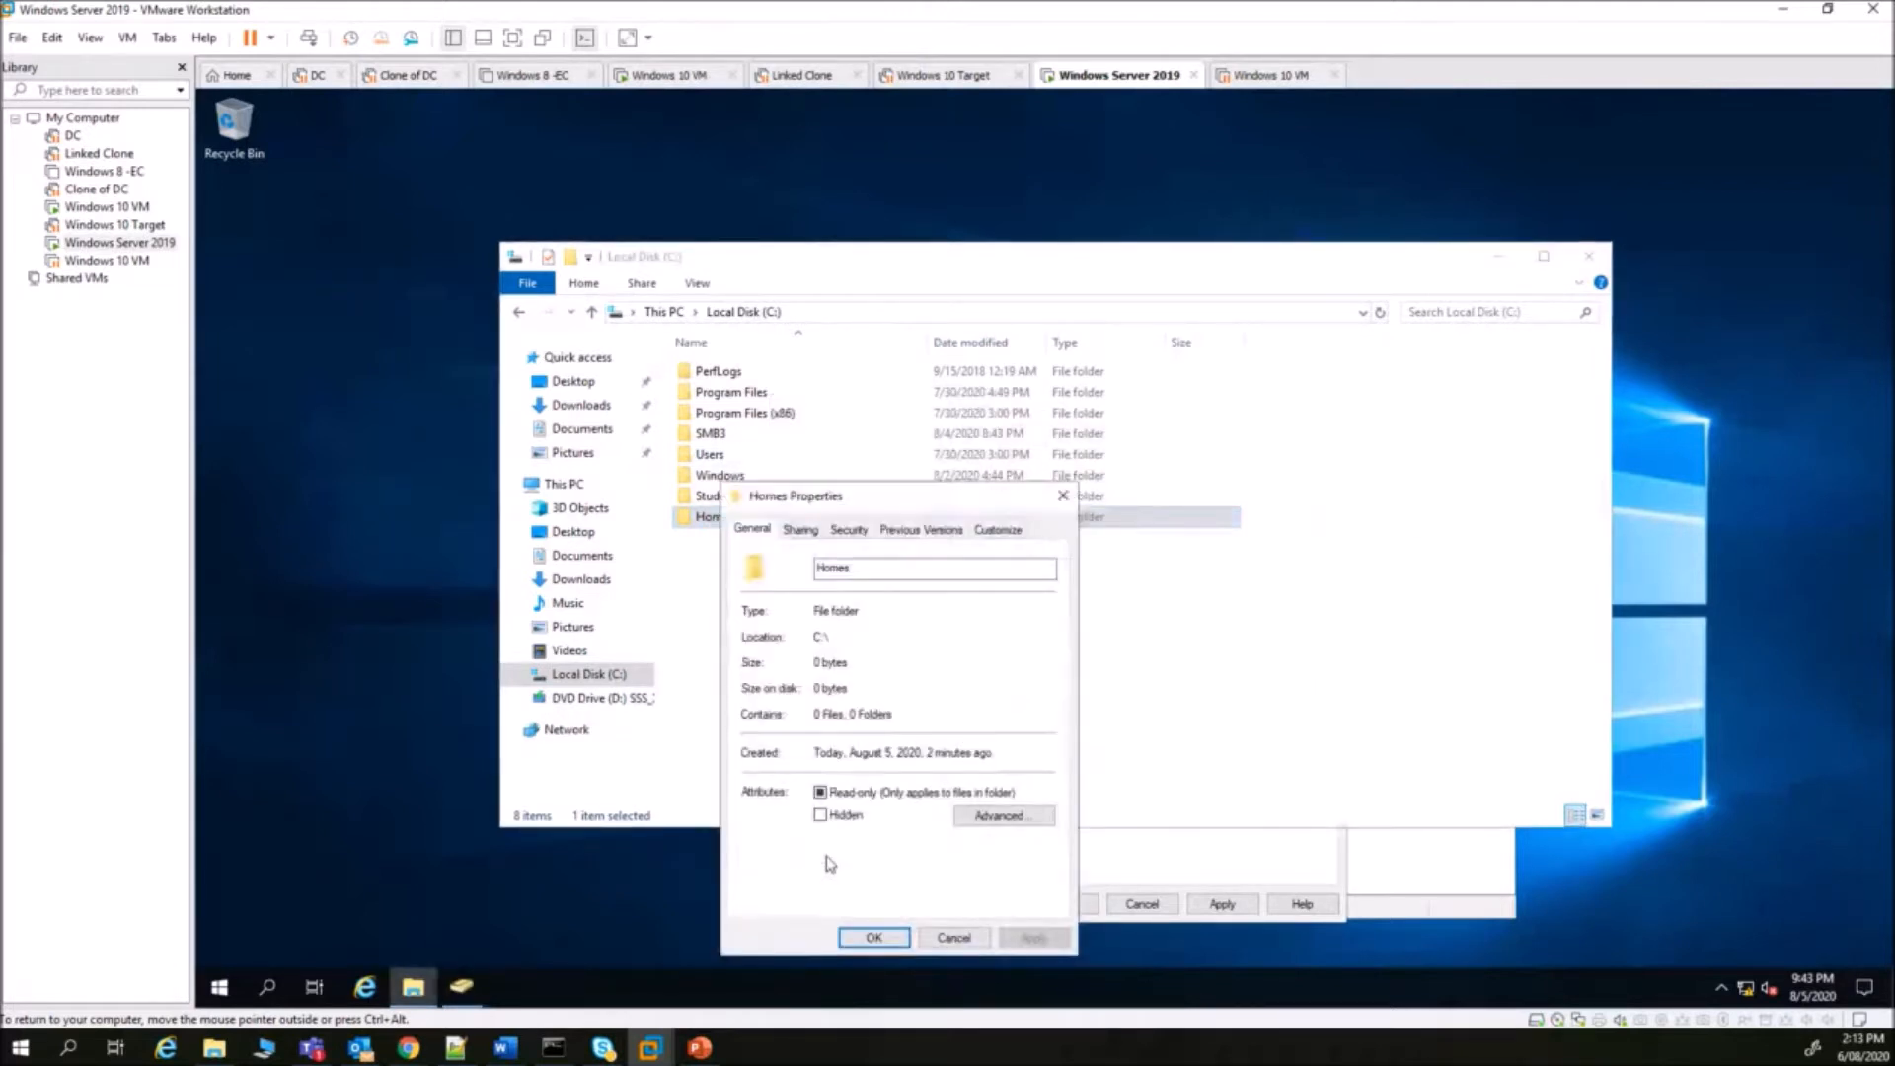
left_click(799, 532)
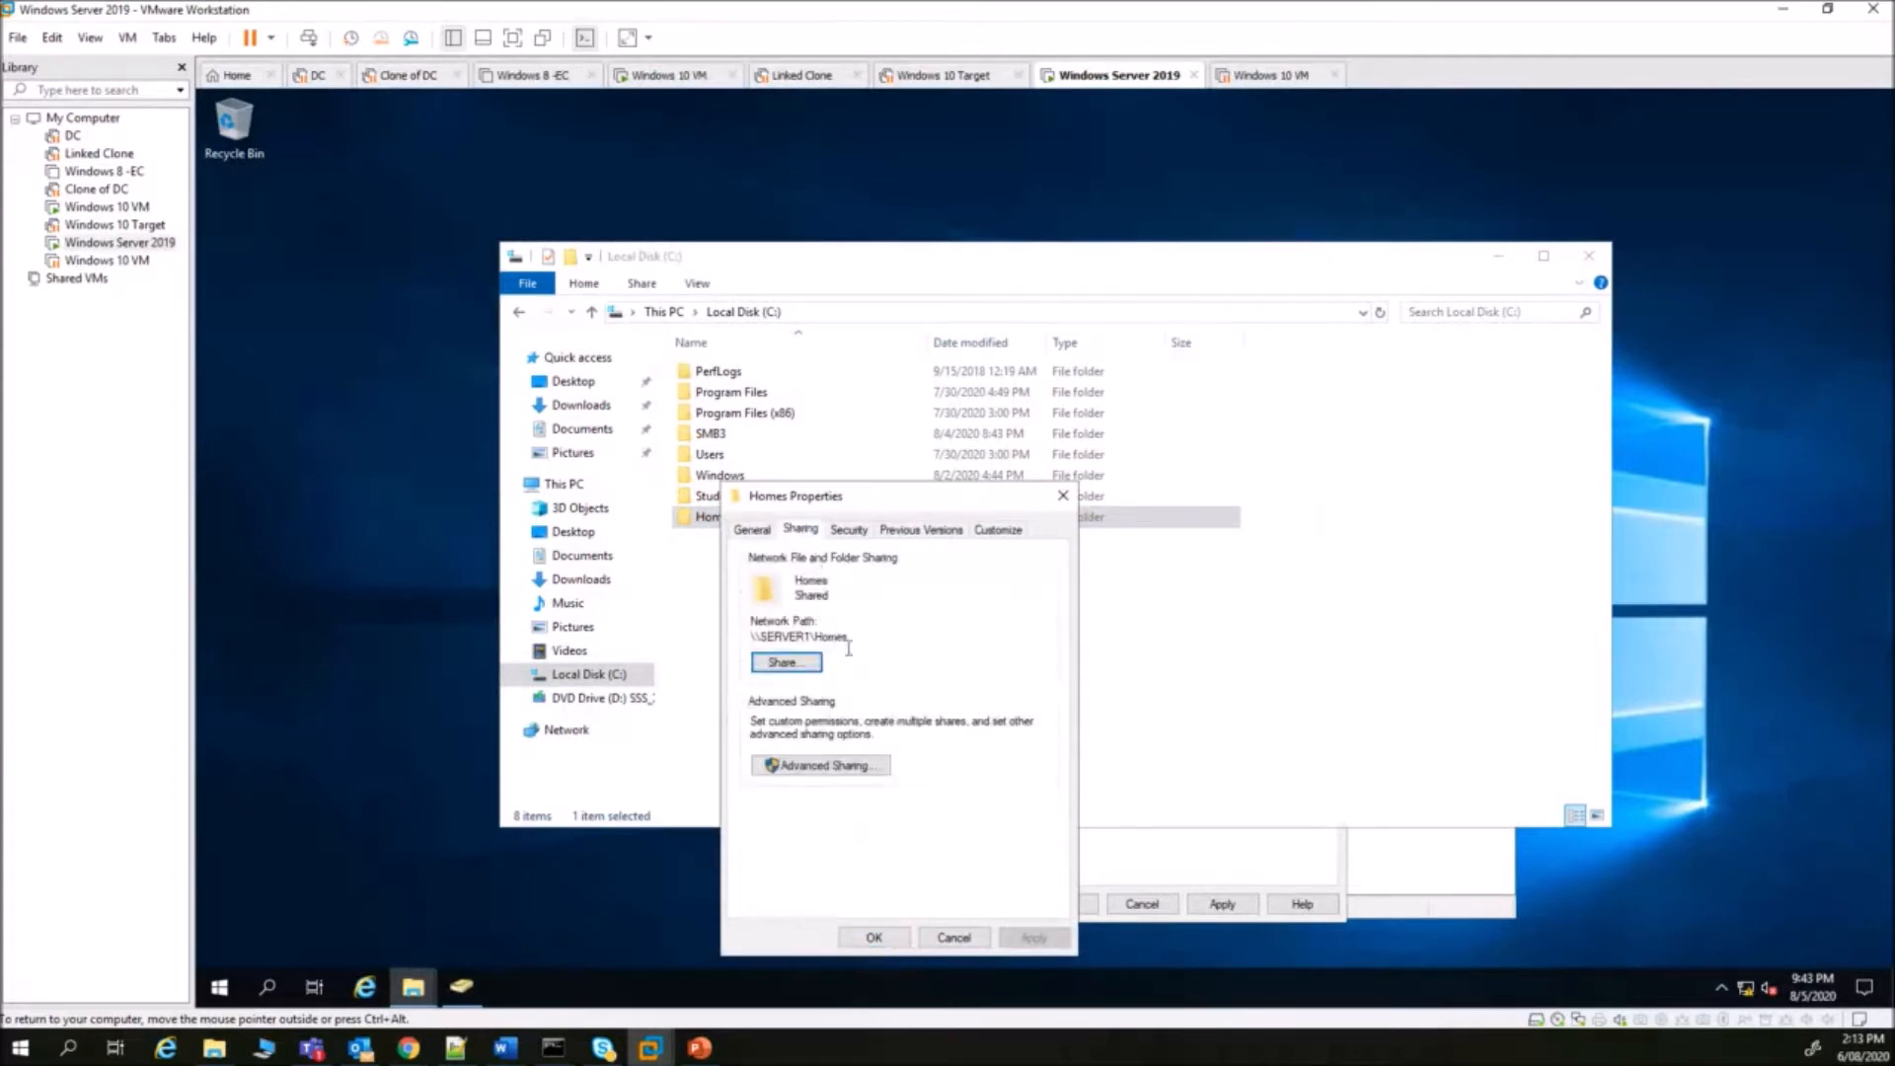
left_click_drag(864, 640, 739, 636)
key("ctrl+c")
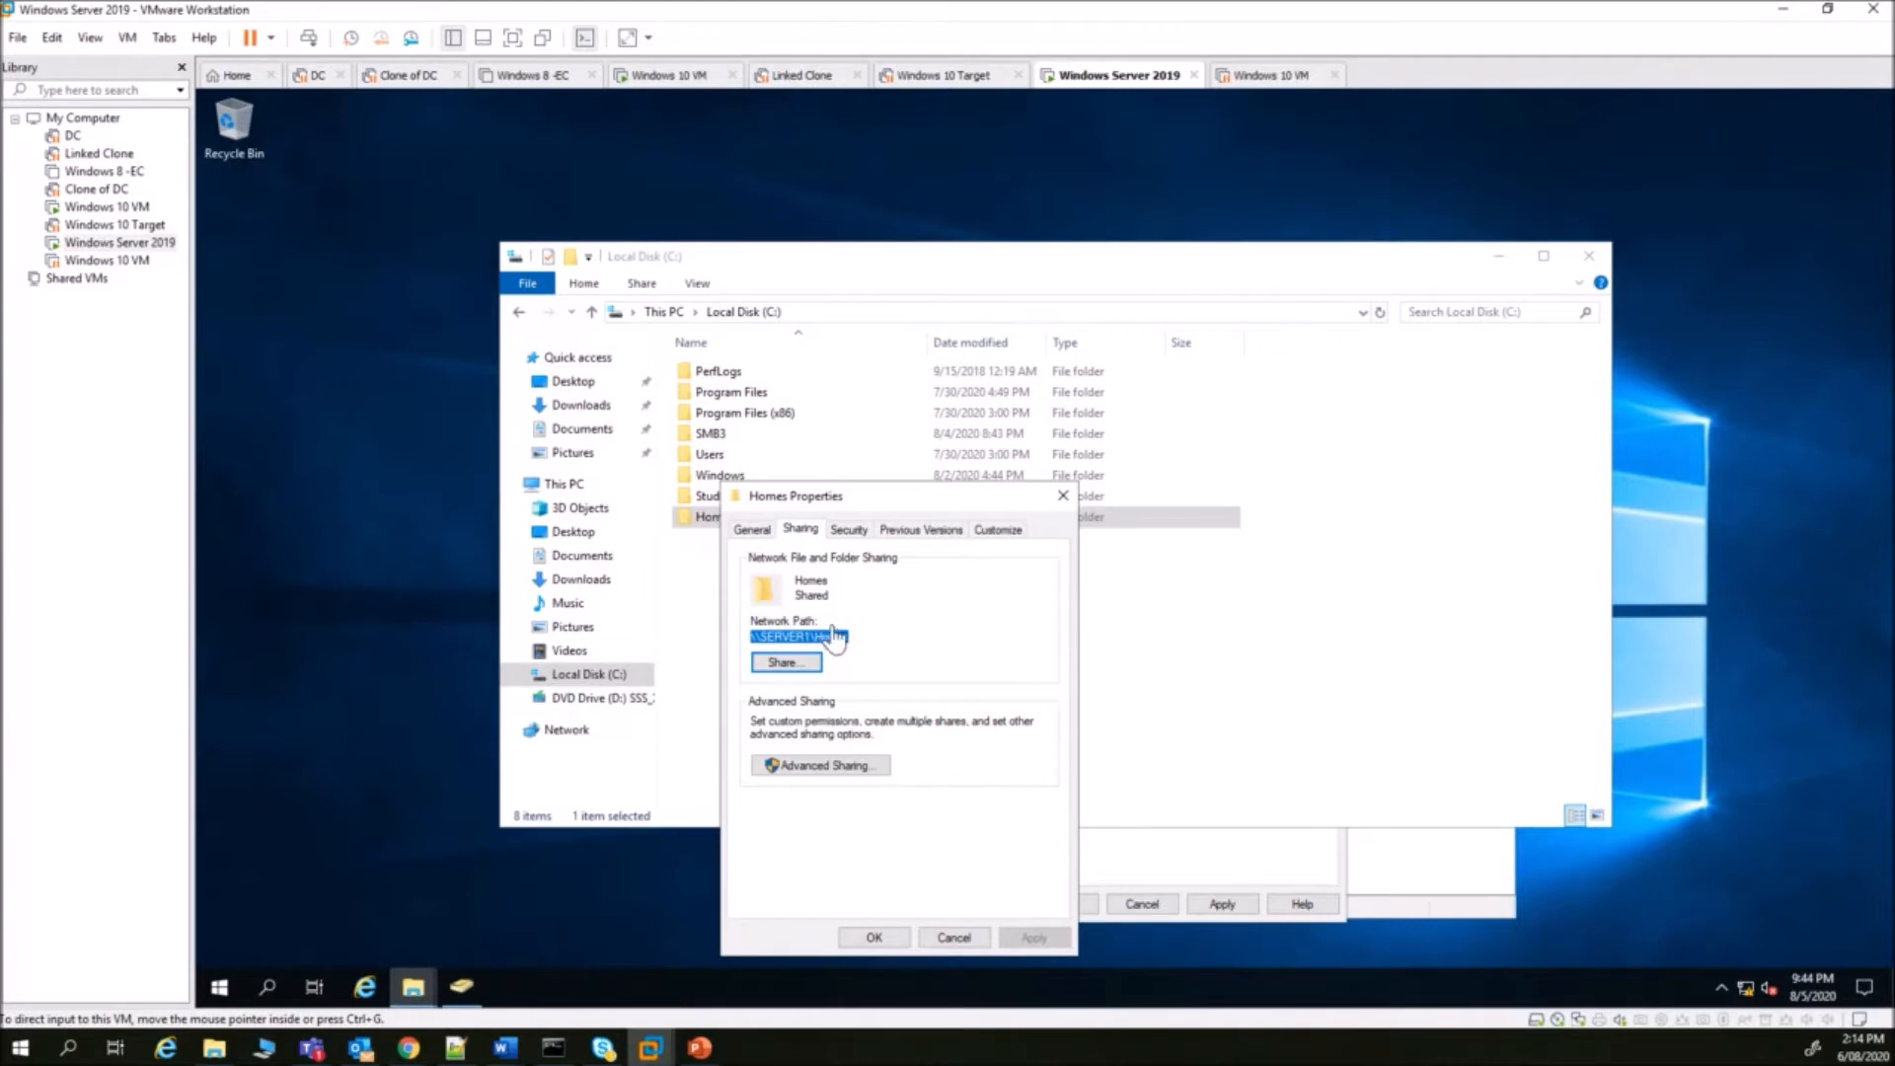
left_click(869, 937)
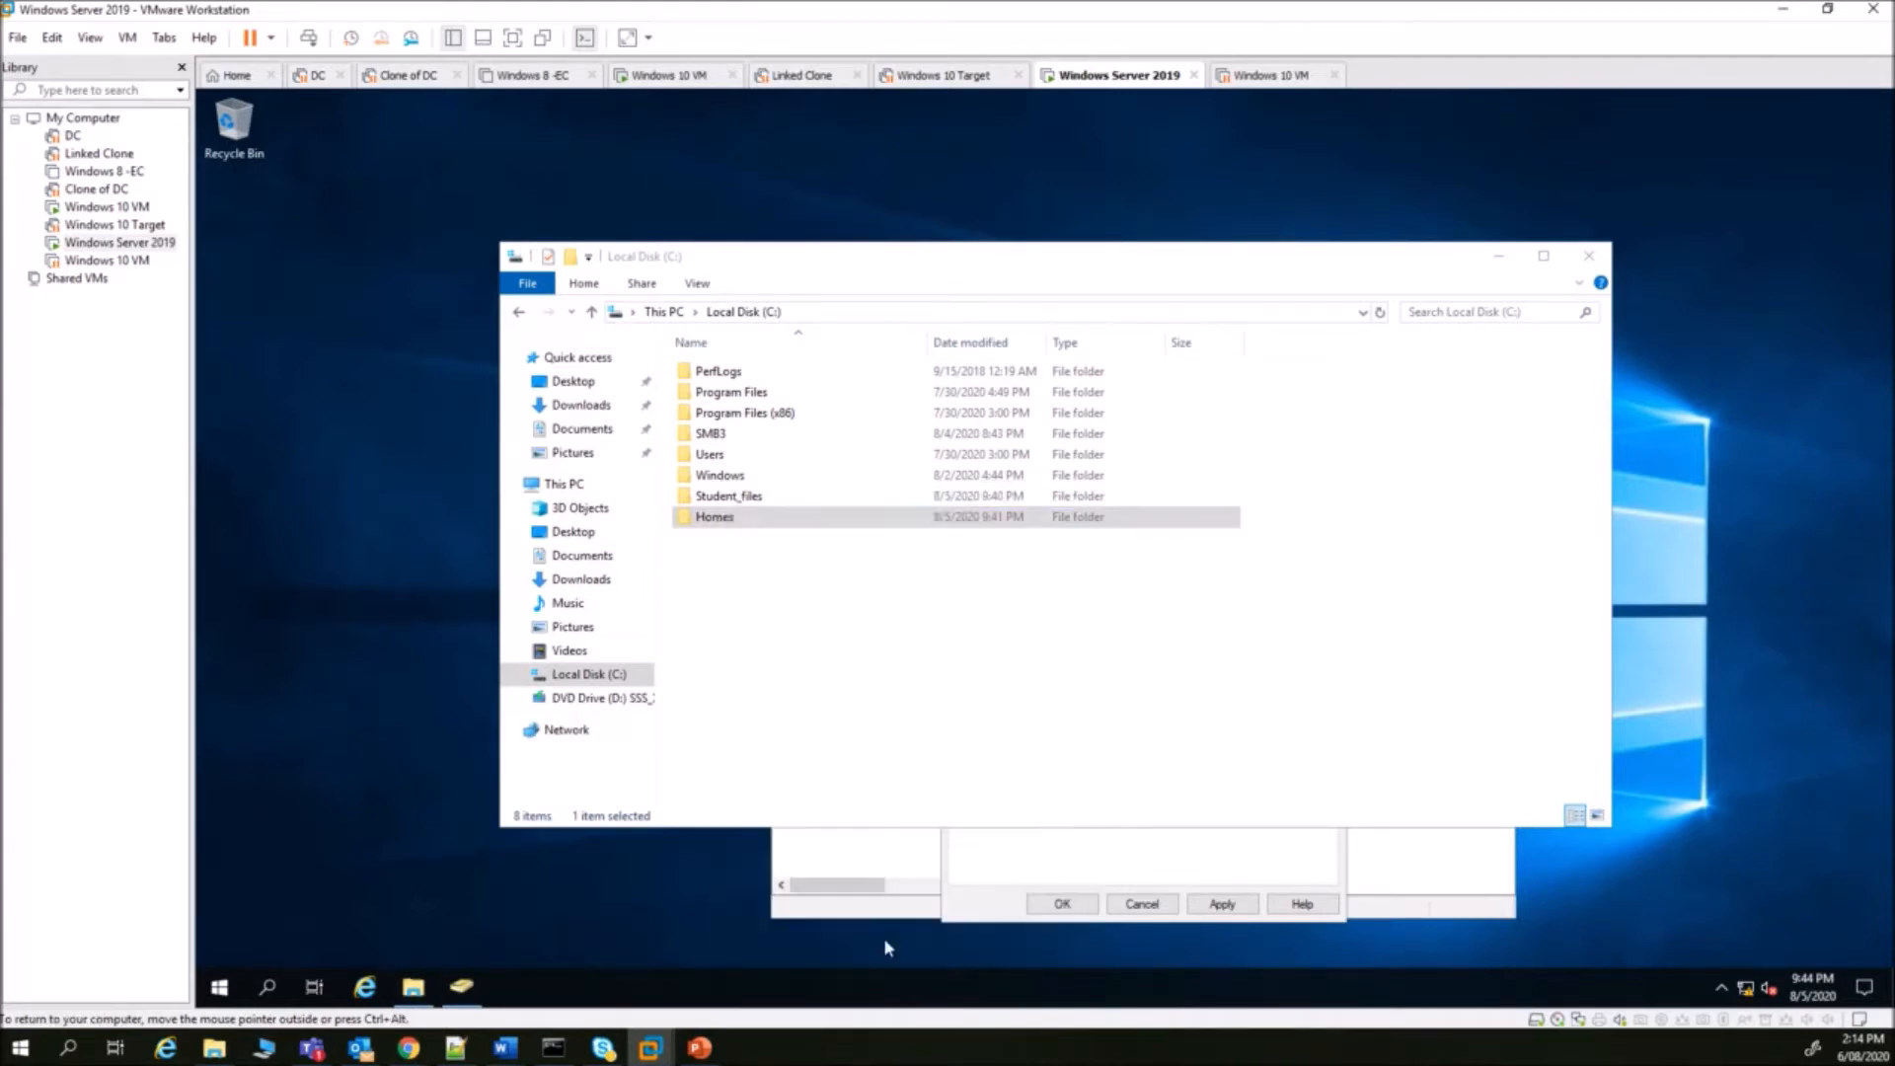
- Set the user's H: home folder path to \\SERVER1\Homes\%username% and save
left_click(1002, 913)
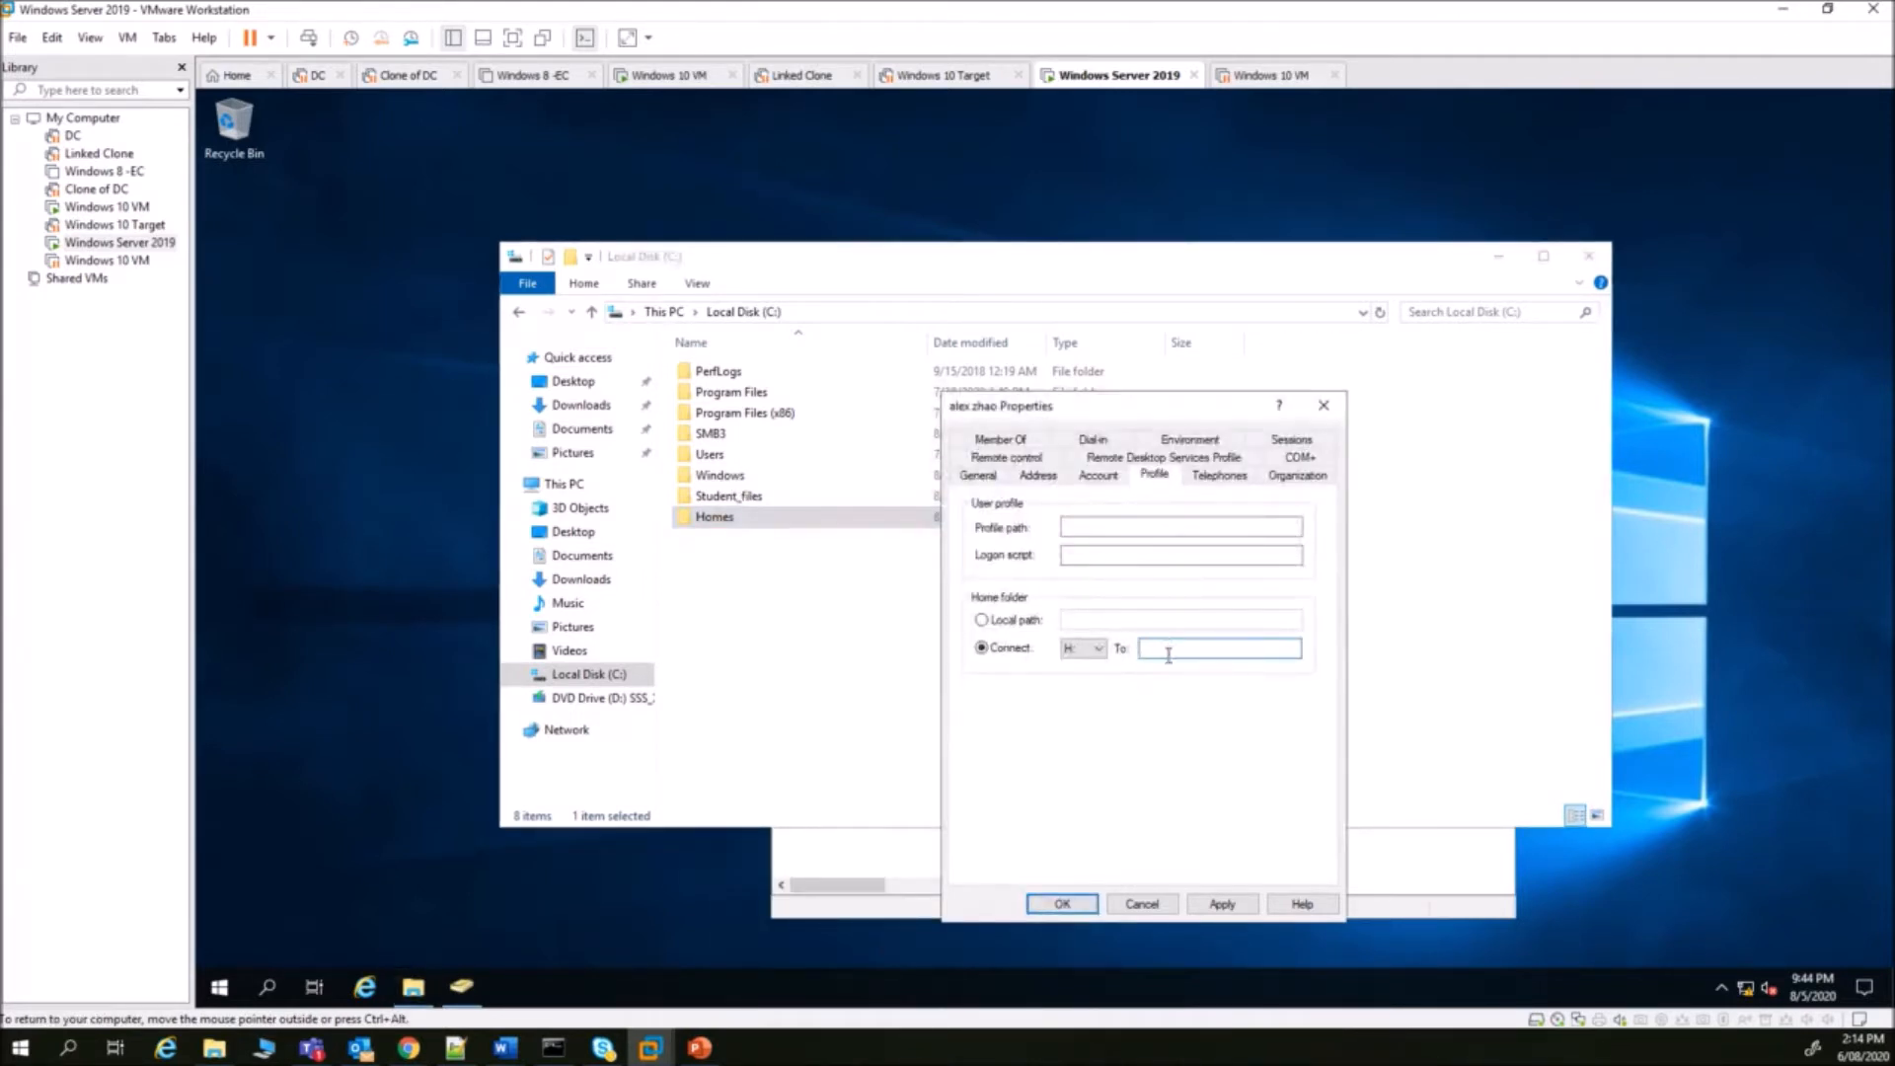
key("ctrl+v")
type("\\")
type("%username%")
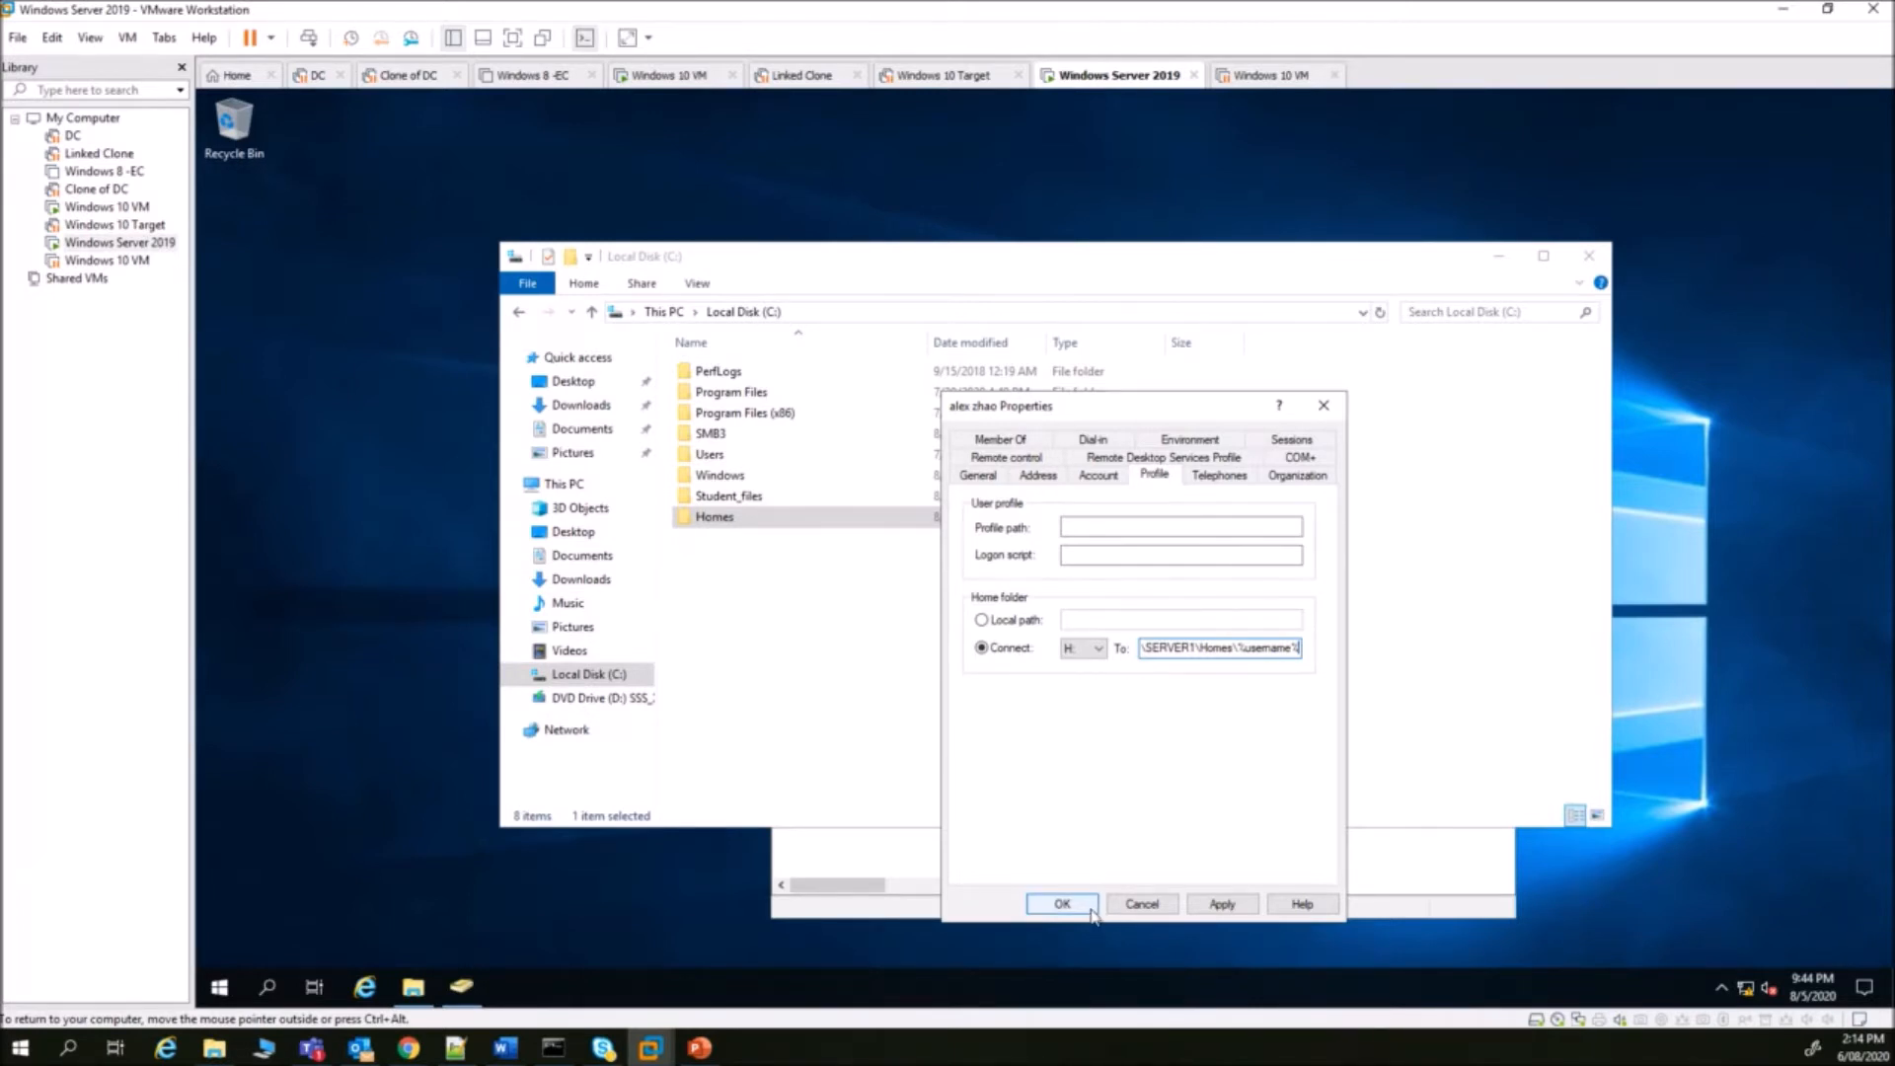
left_click(1084, 906)
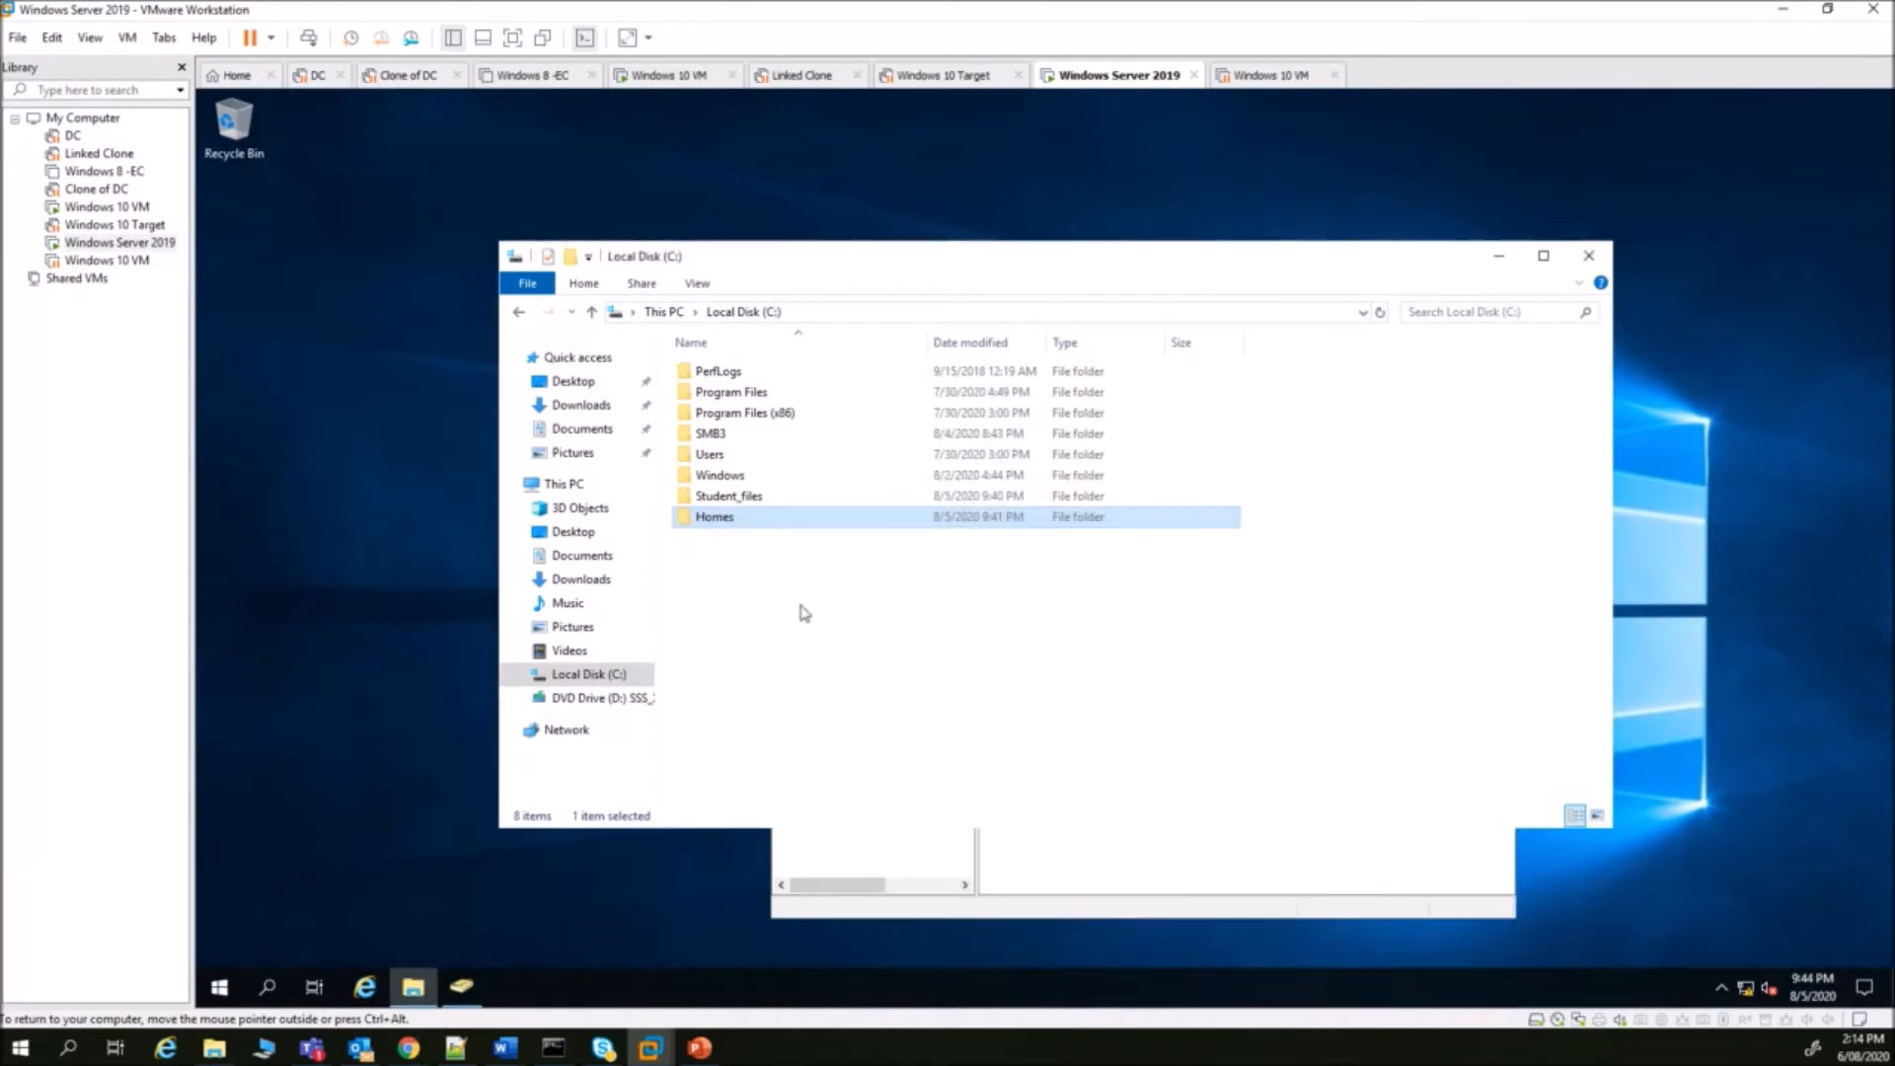
- Check that the user's personal folder exists in Homes and the Profile tab shows the resolved path
double_click(731, 523)
left_click(725, 378)
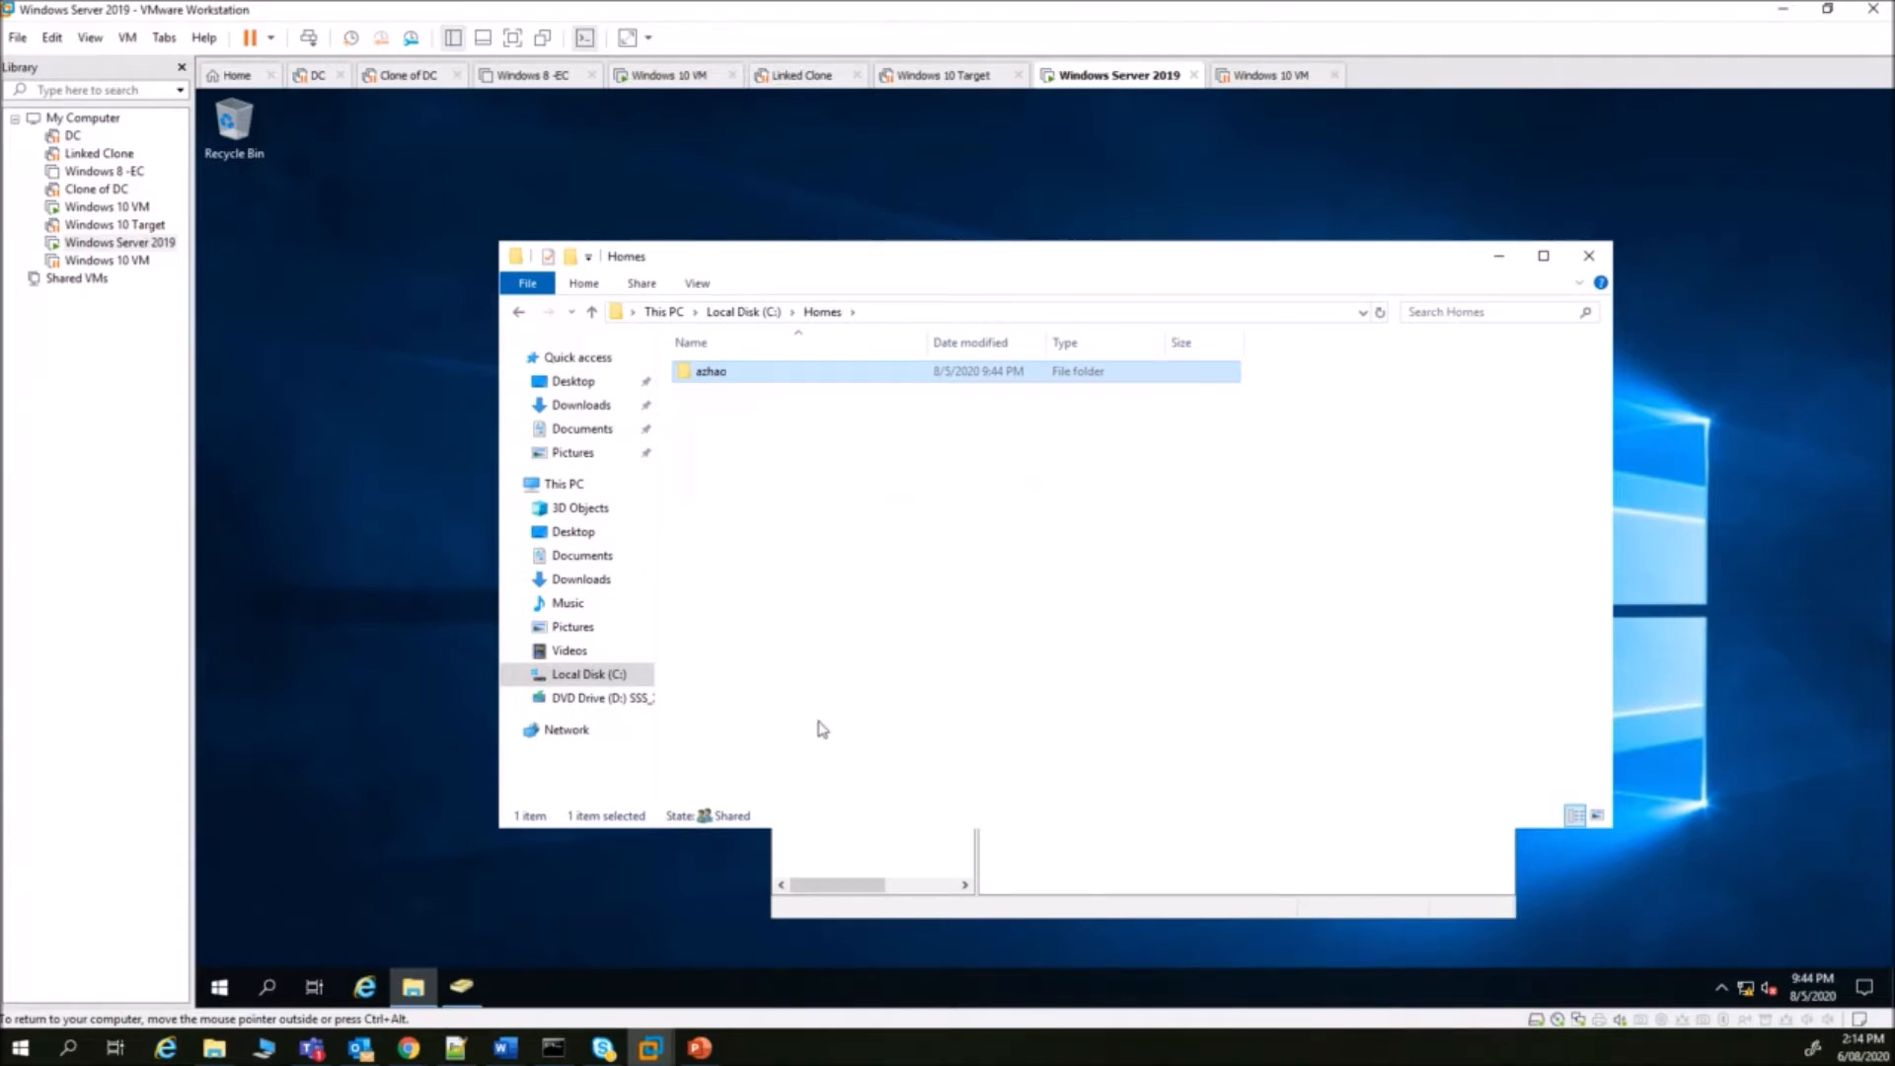
left_click(474, 980)
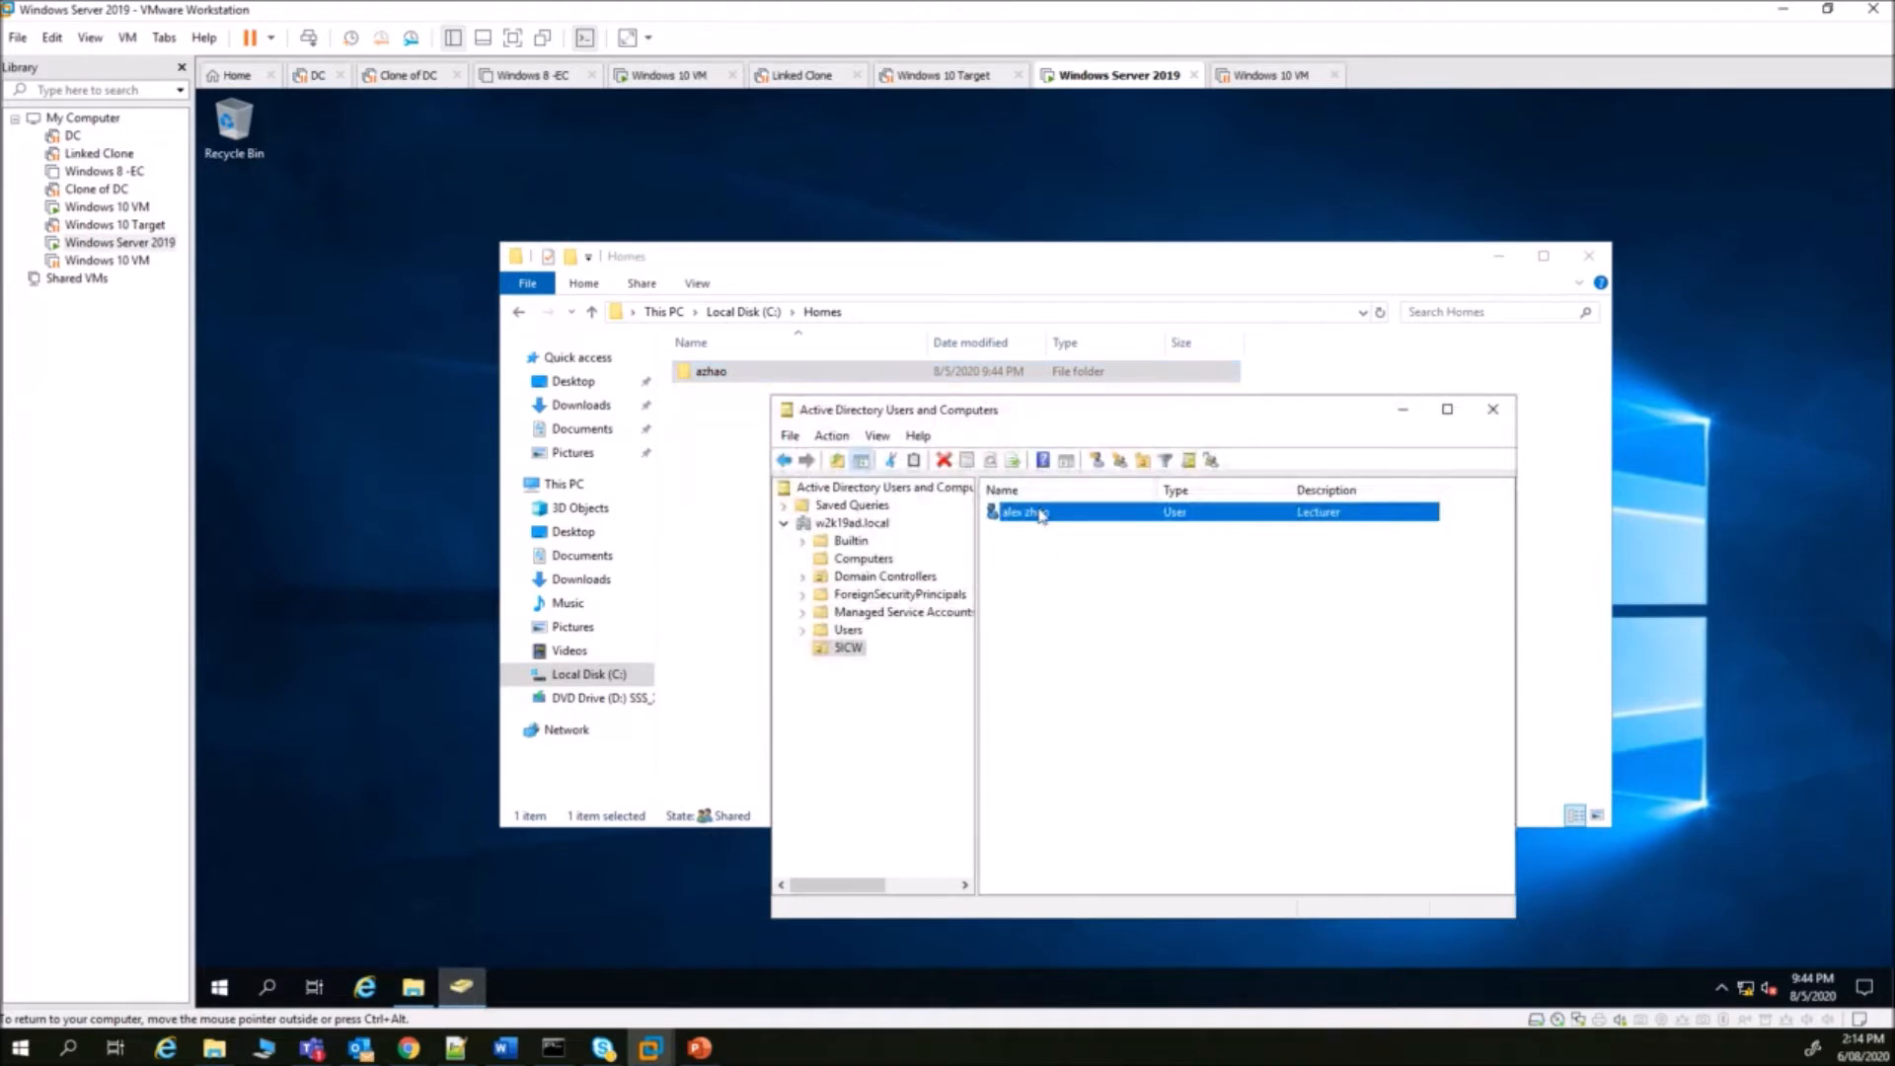
right_click(1040, 512)
left_click(1128, 782)
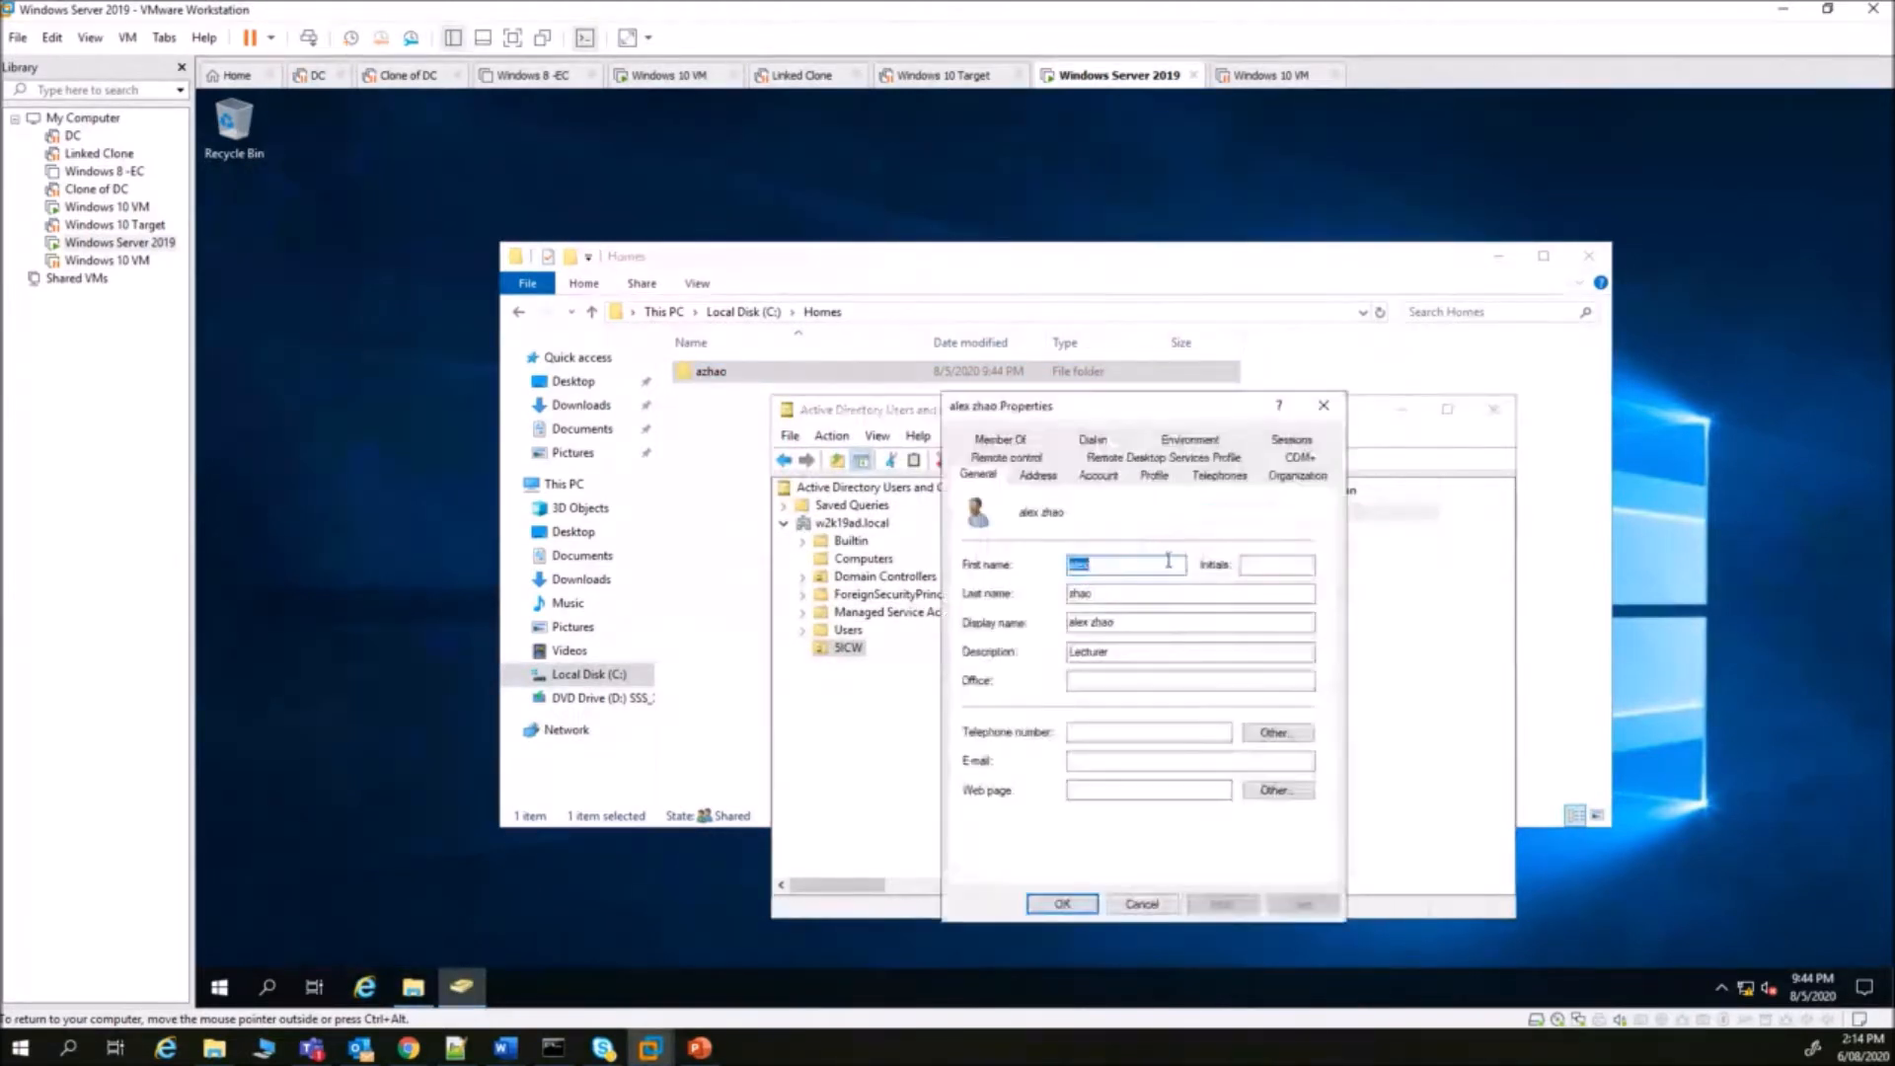
left_click(1154, 475)
left_click_drag(1285, 649, 1249, 648)
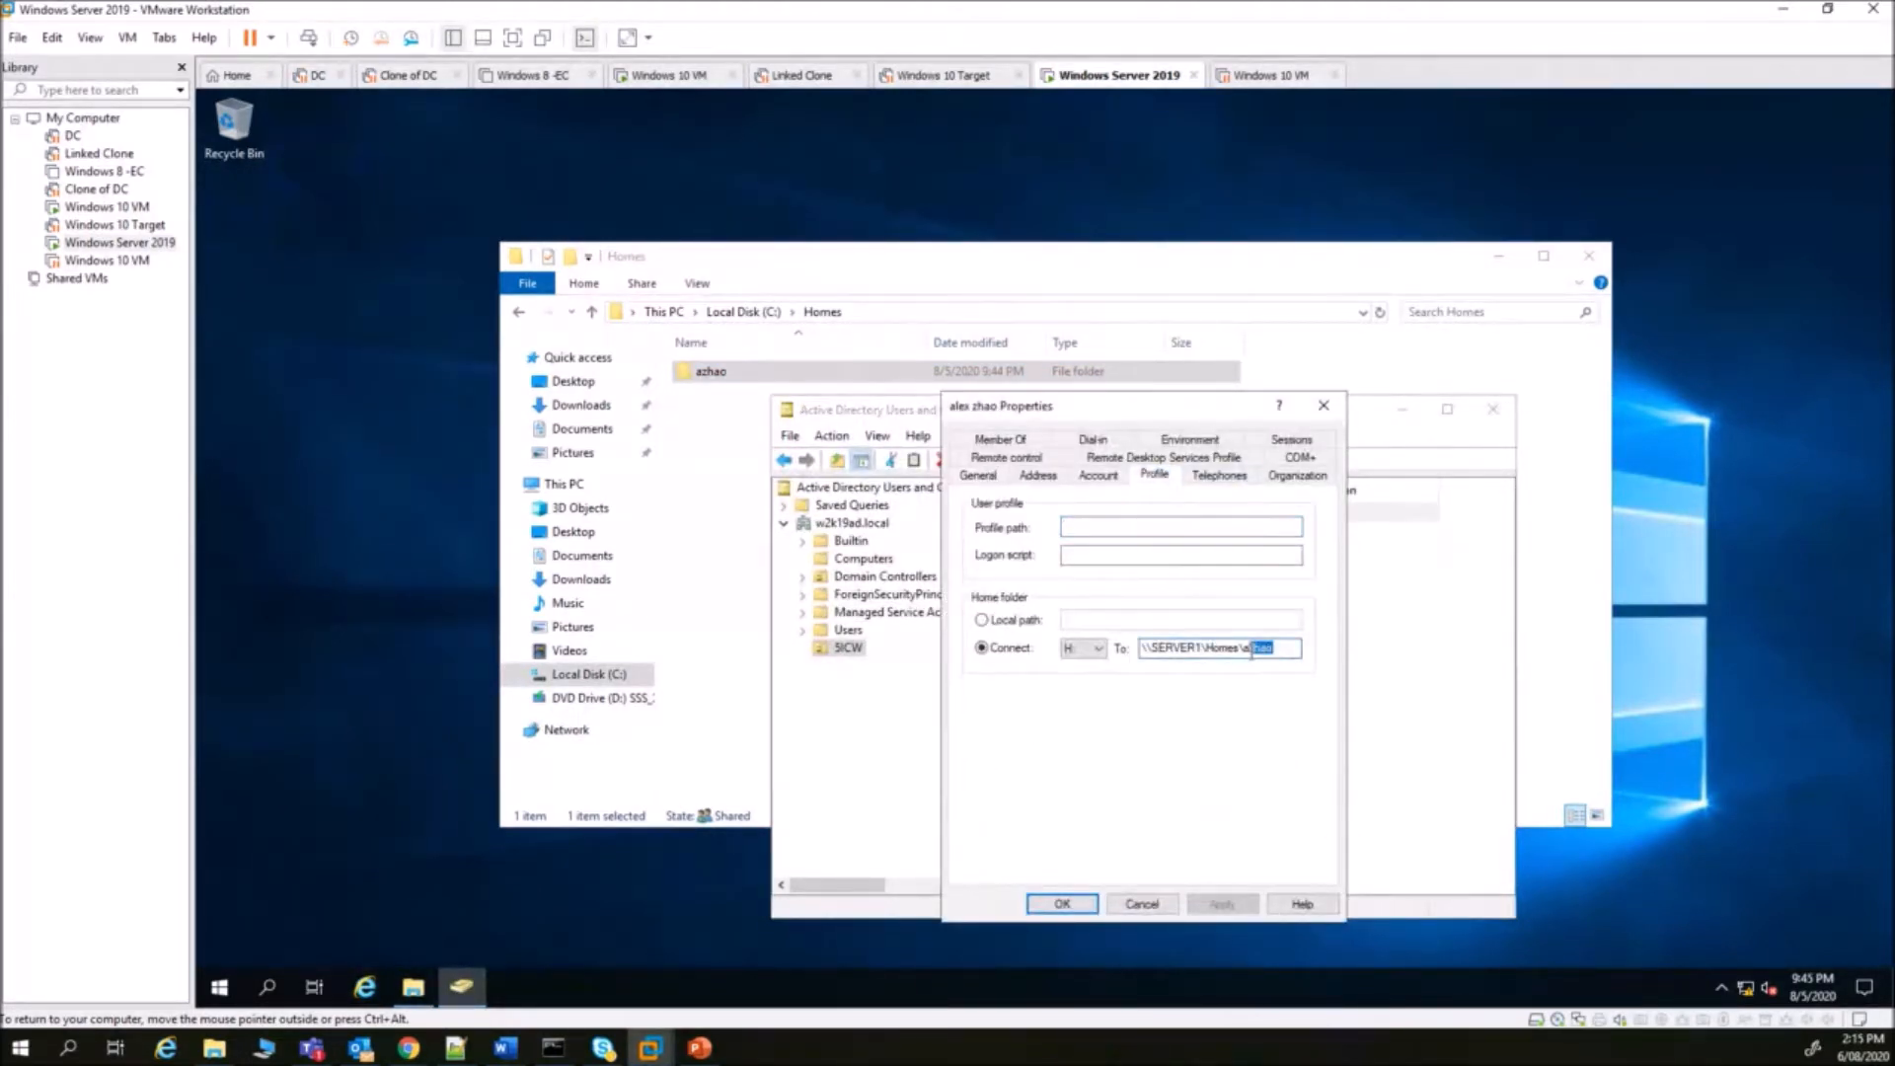
left_click(1157, 910)
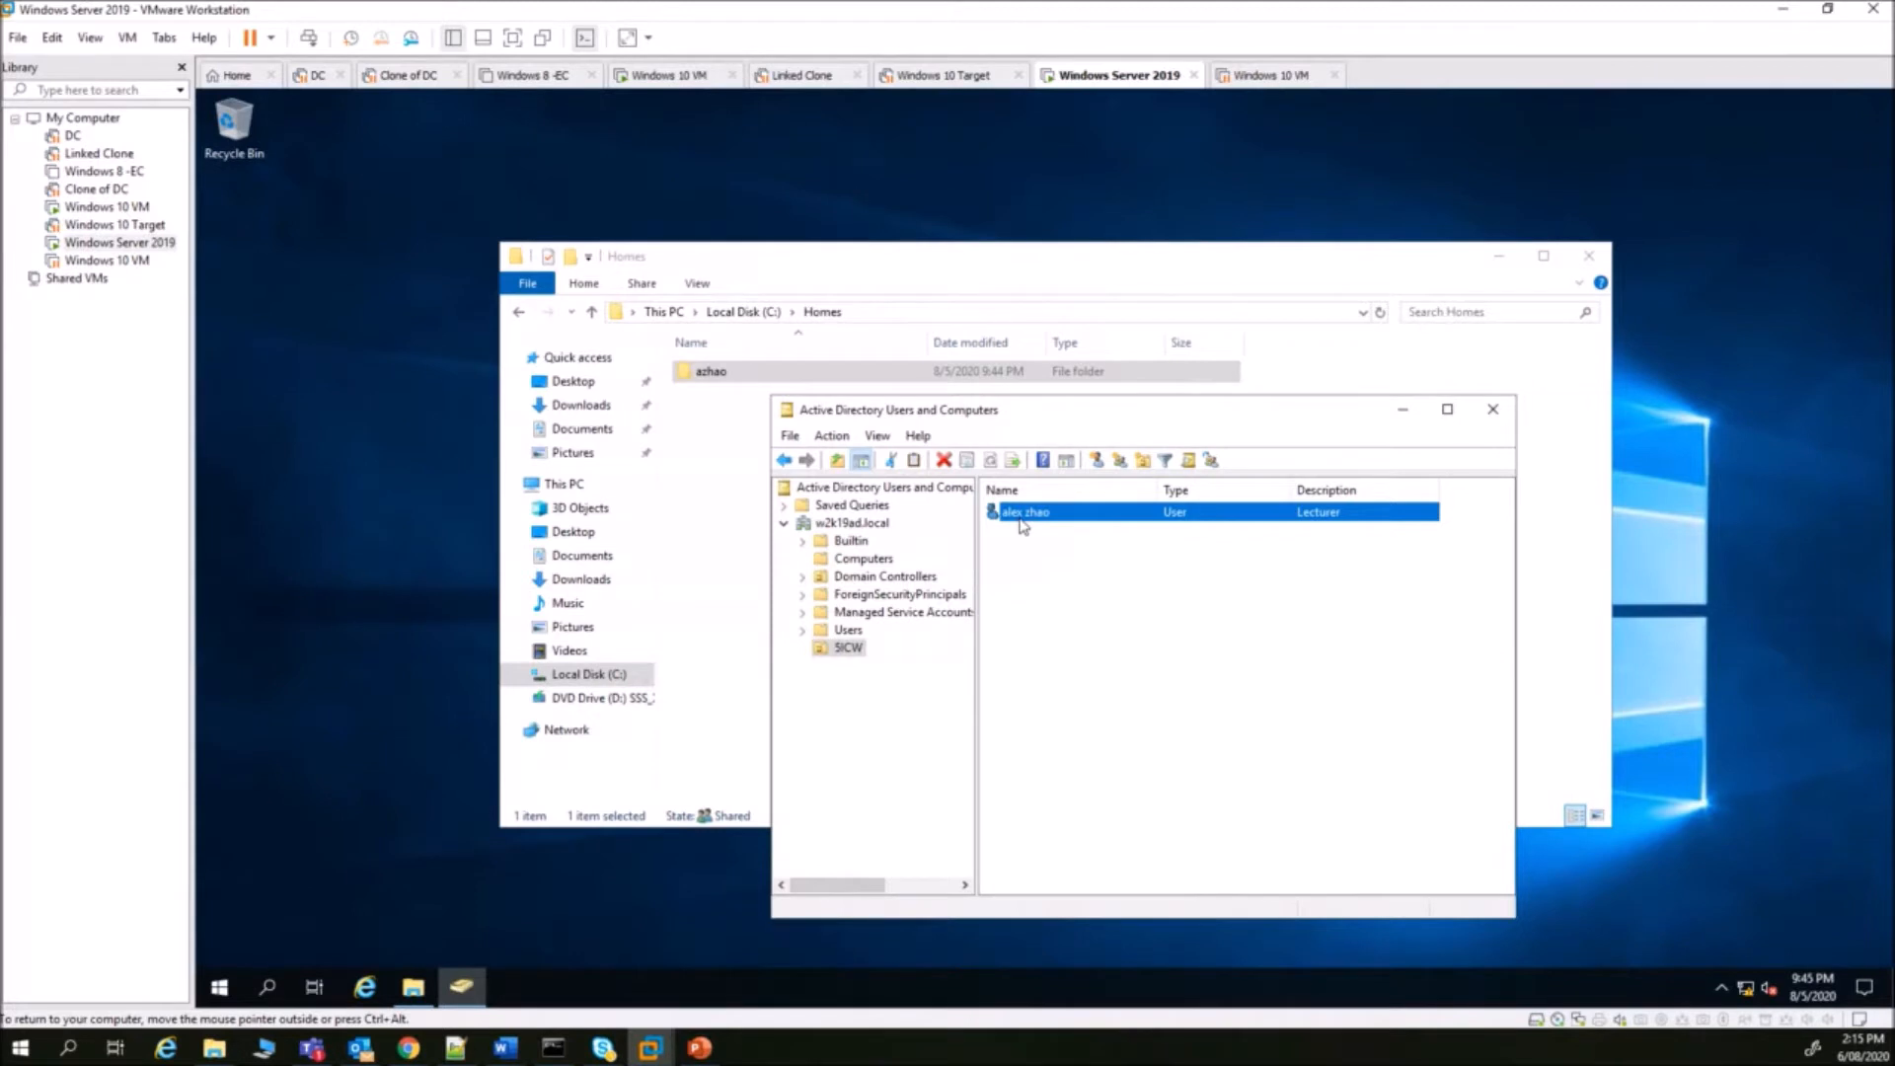
- Copy the existing user into a new account, entering its first, last and logon names
right_click(1023, 526)
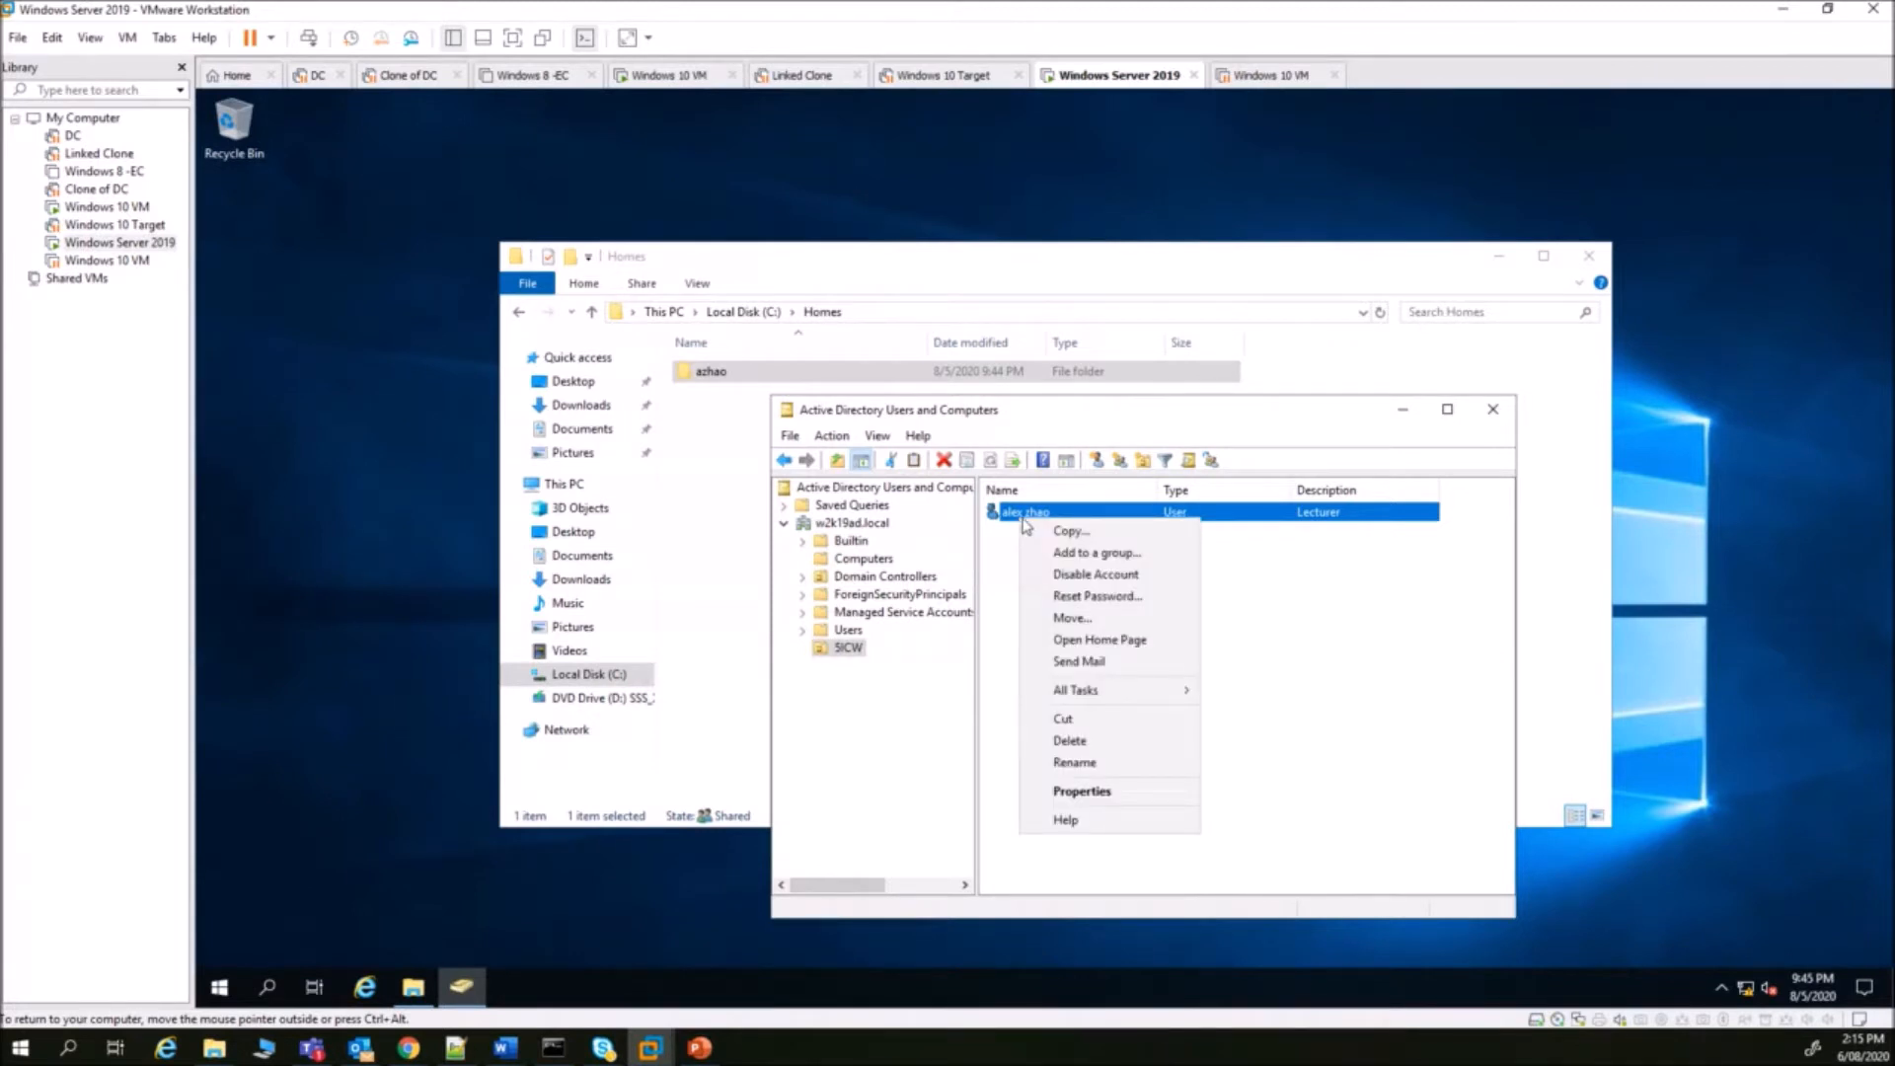
left_click(1068, 531)
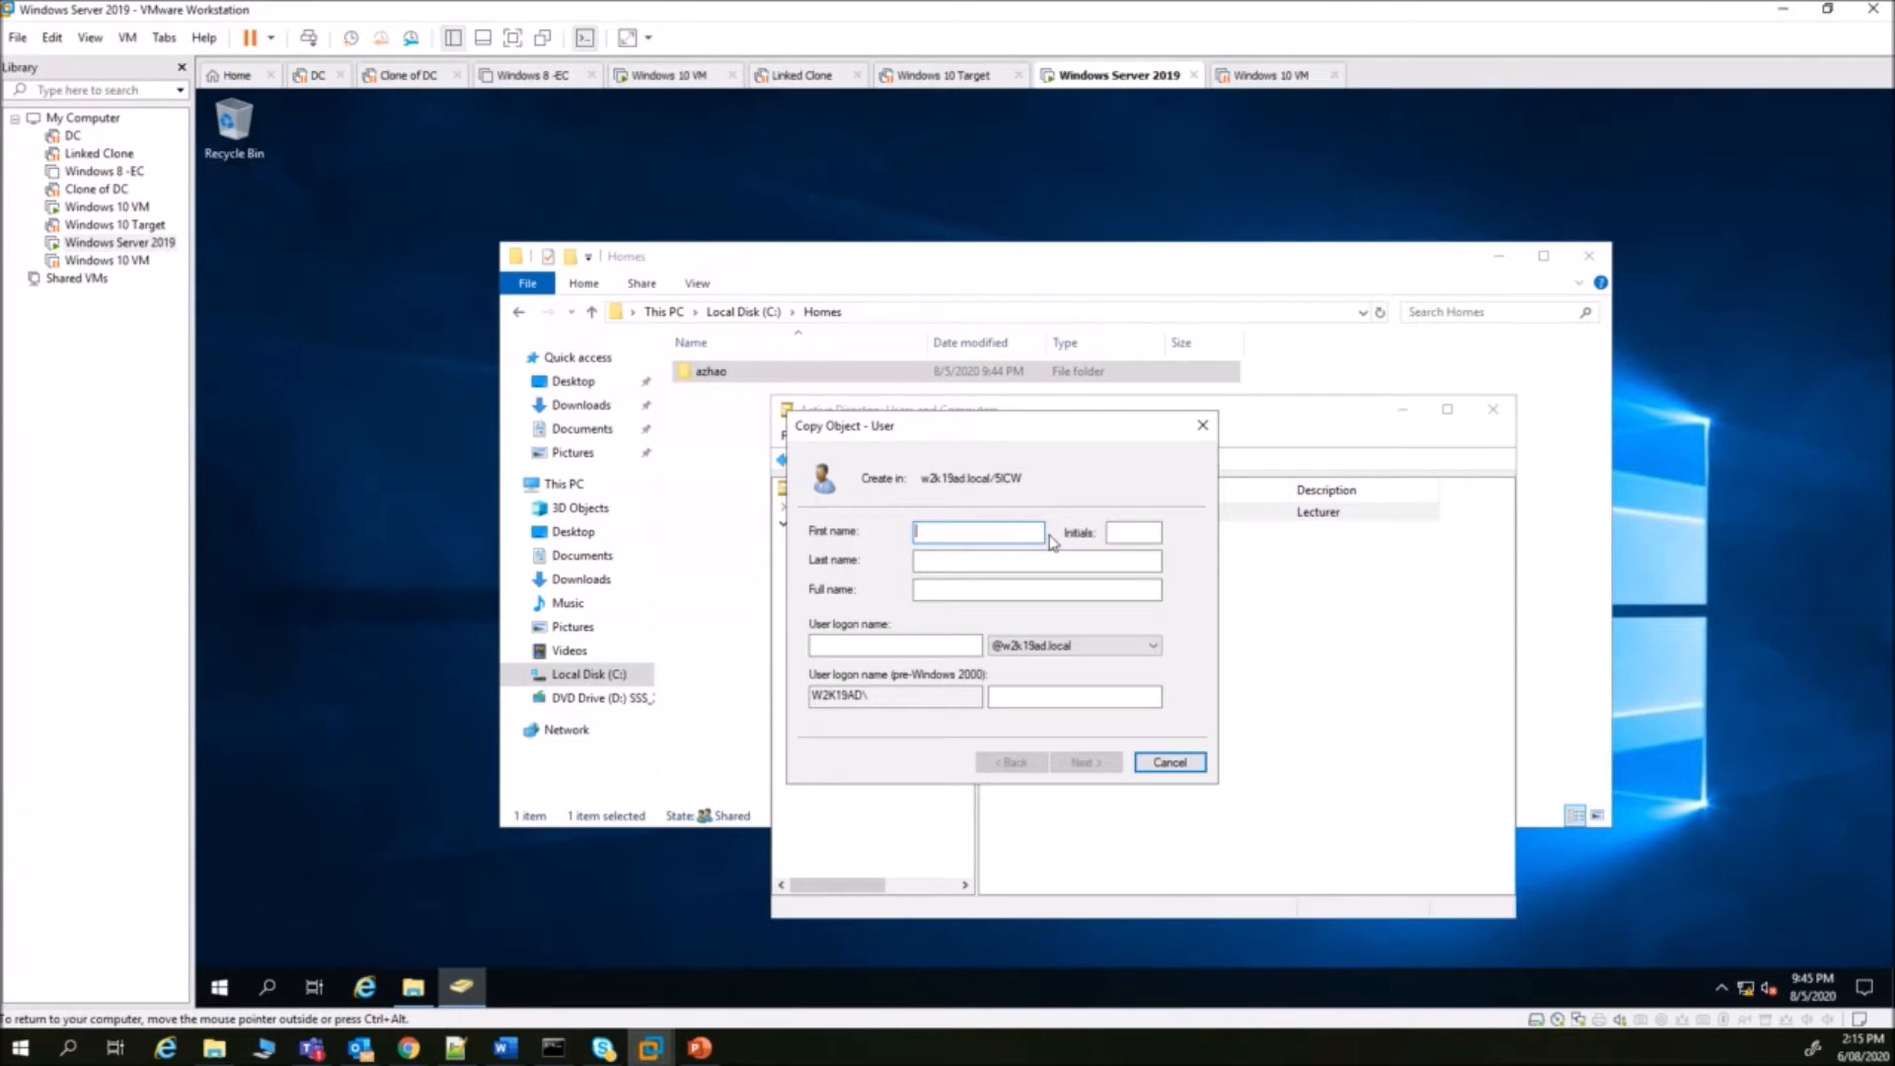
left_click(965, 560)
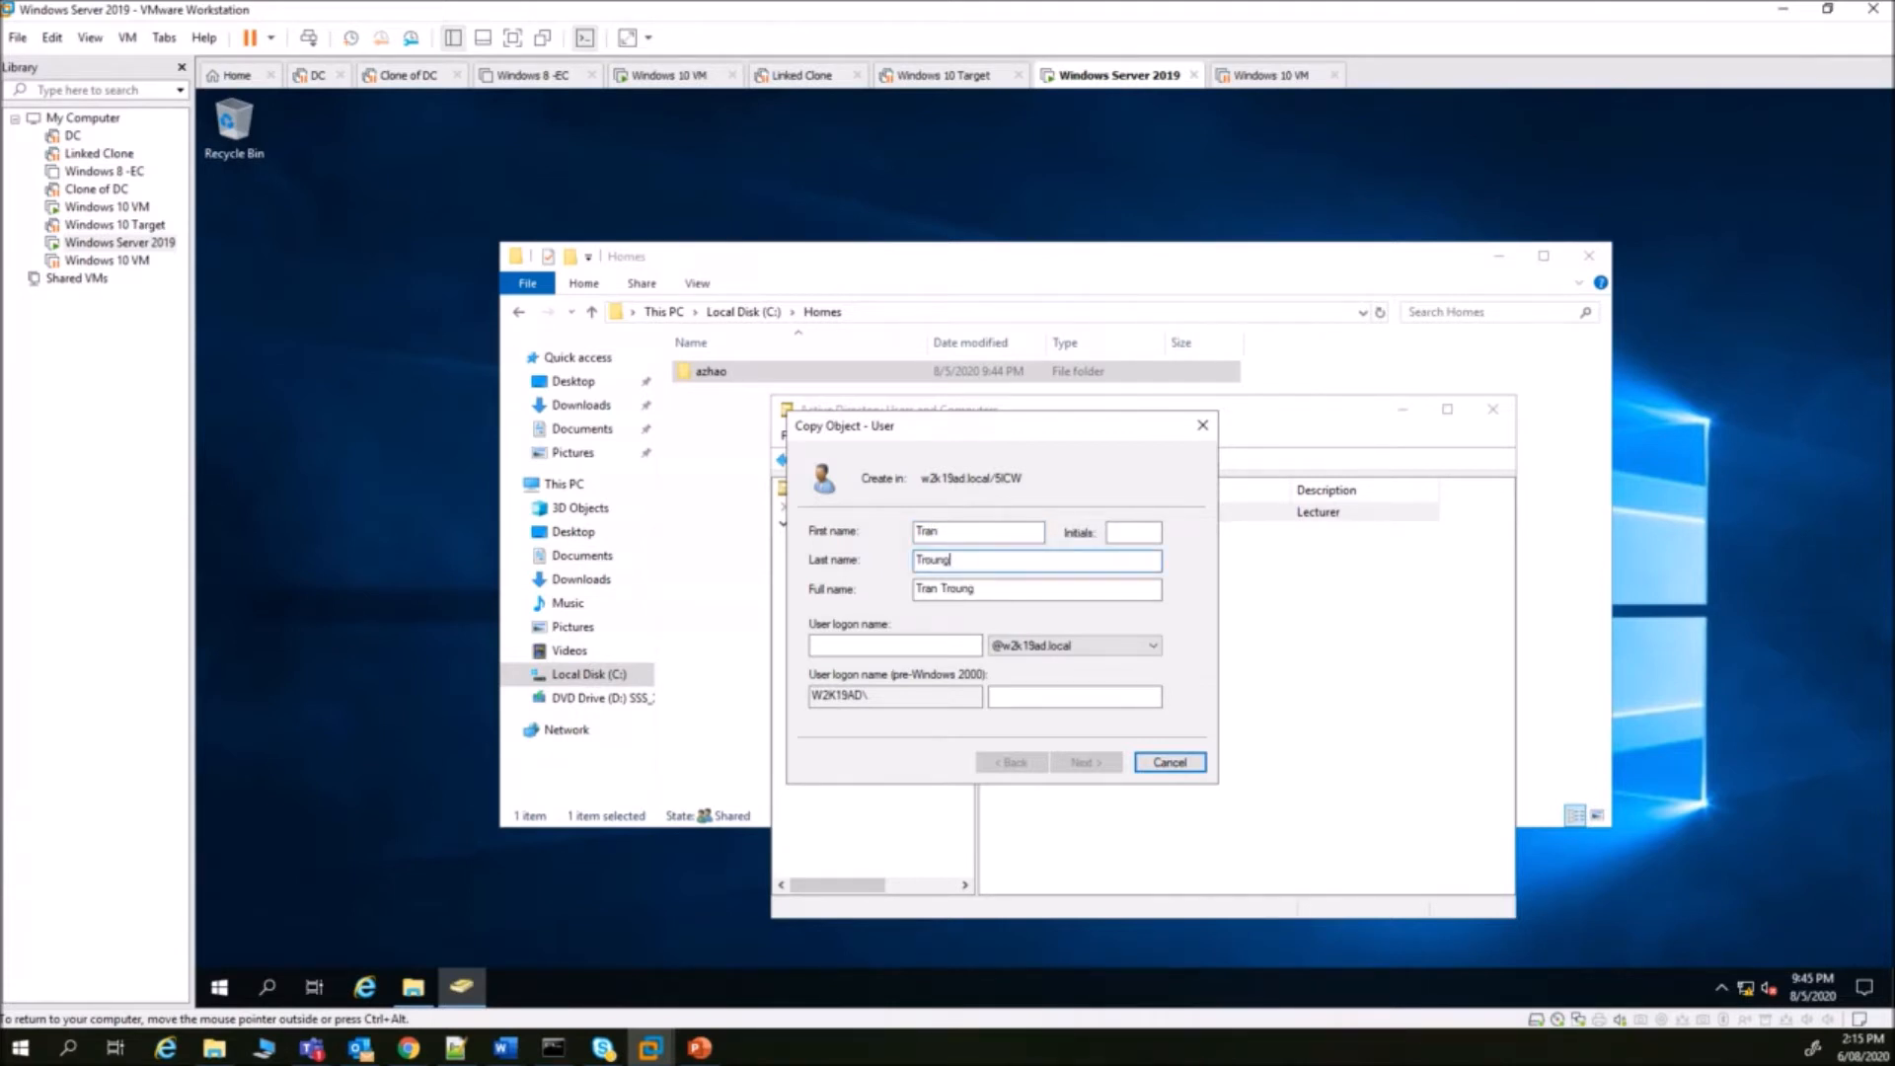
left_click(860, 642)
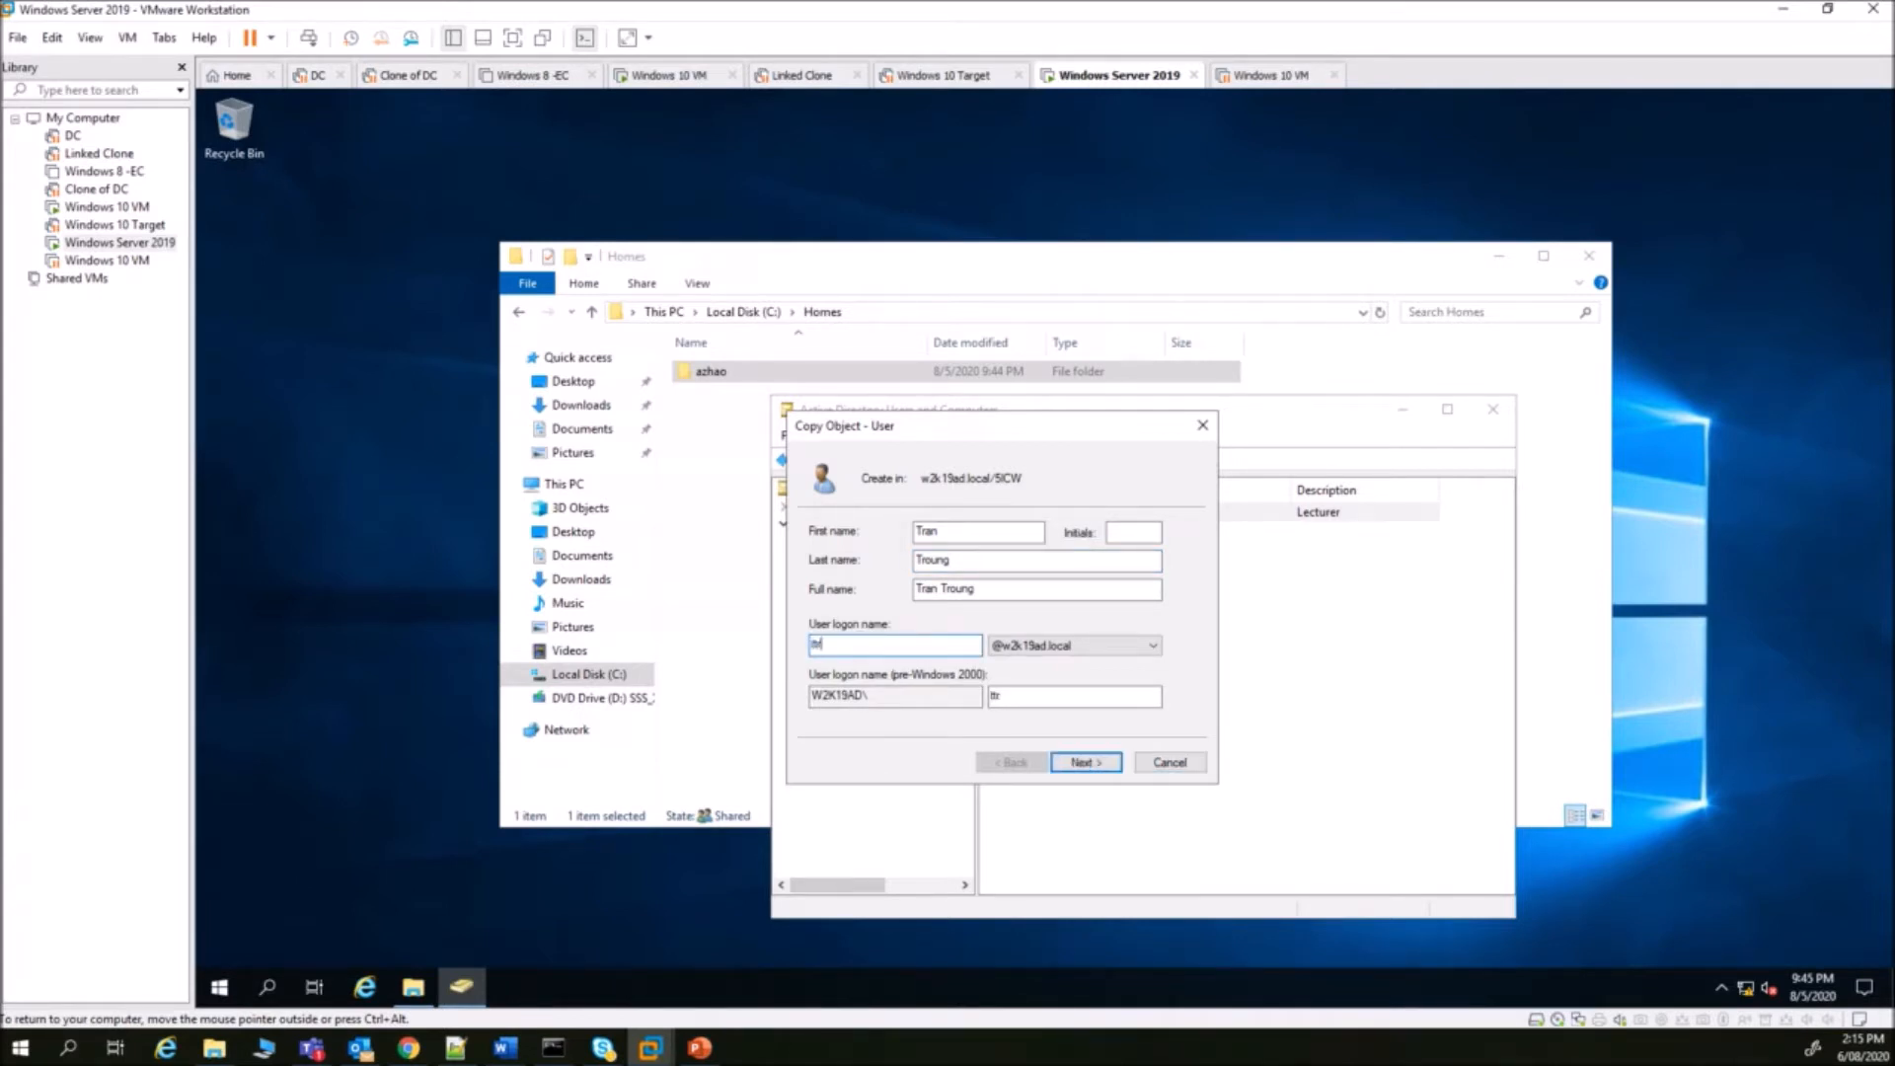
- Set and confirm the copied user's password, finish, and check its folder appears in Homes
left_click(1108, 766)
type("Pa$$w0r")
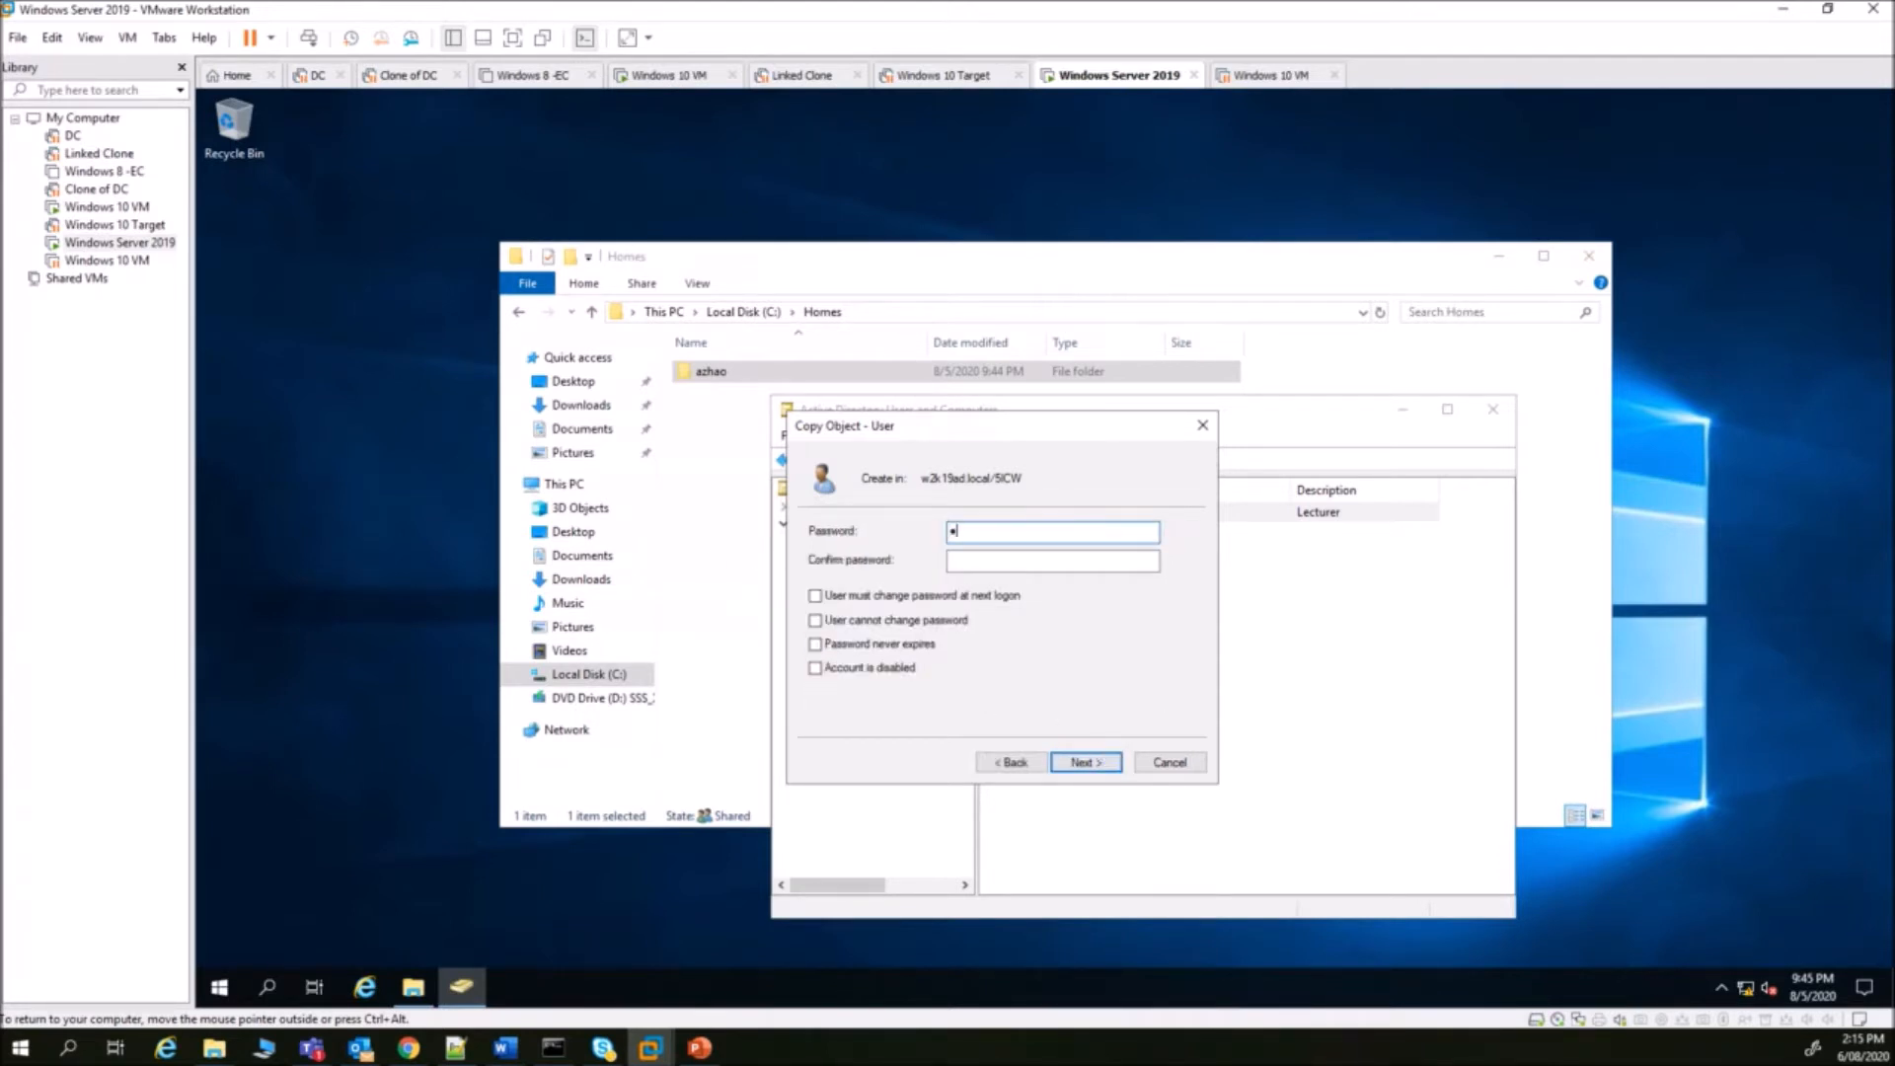
key("Tab")
type("Pa$$w0rd1")
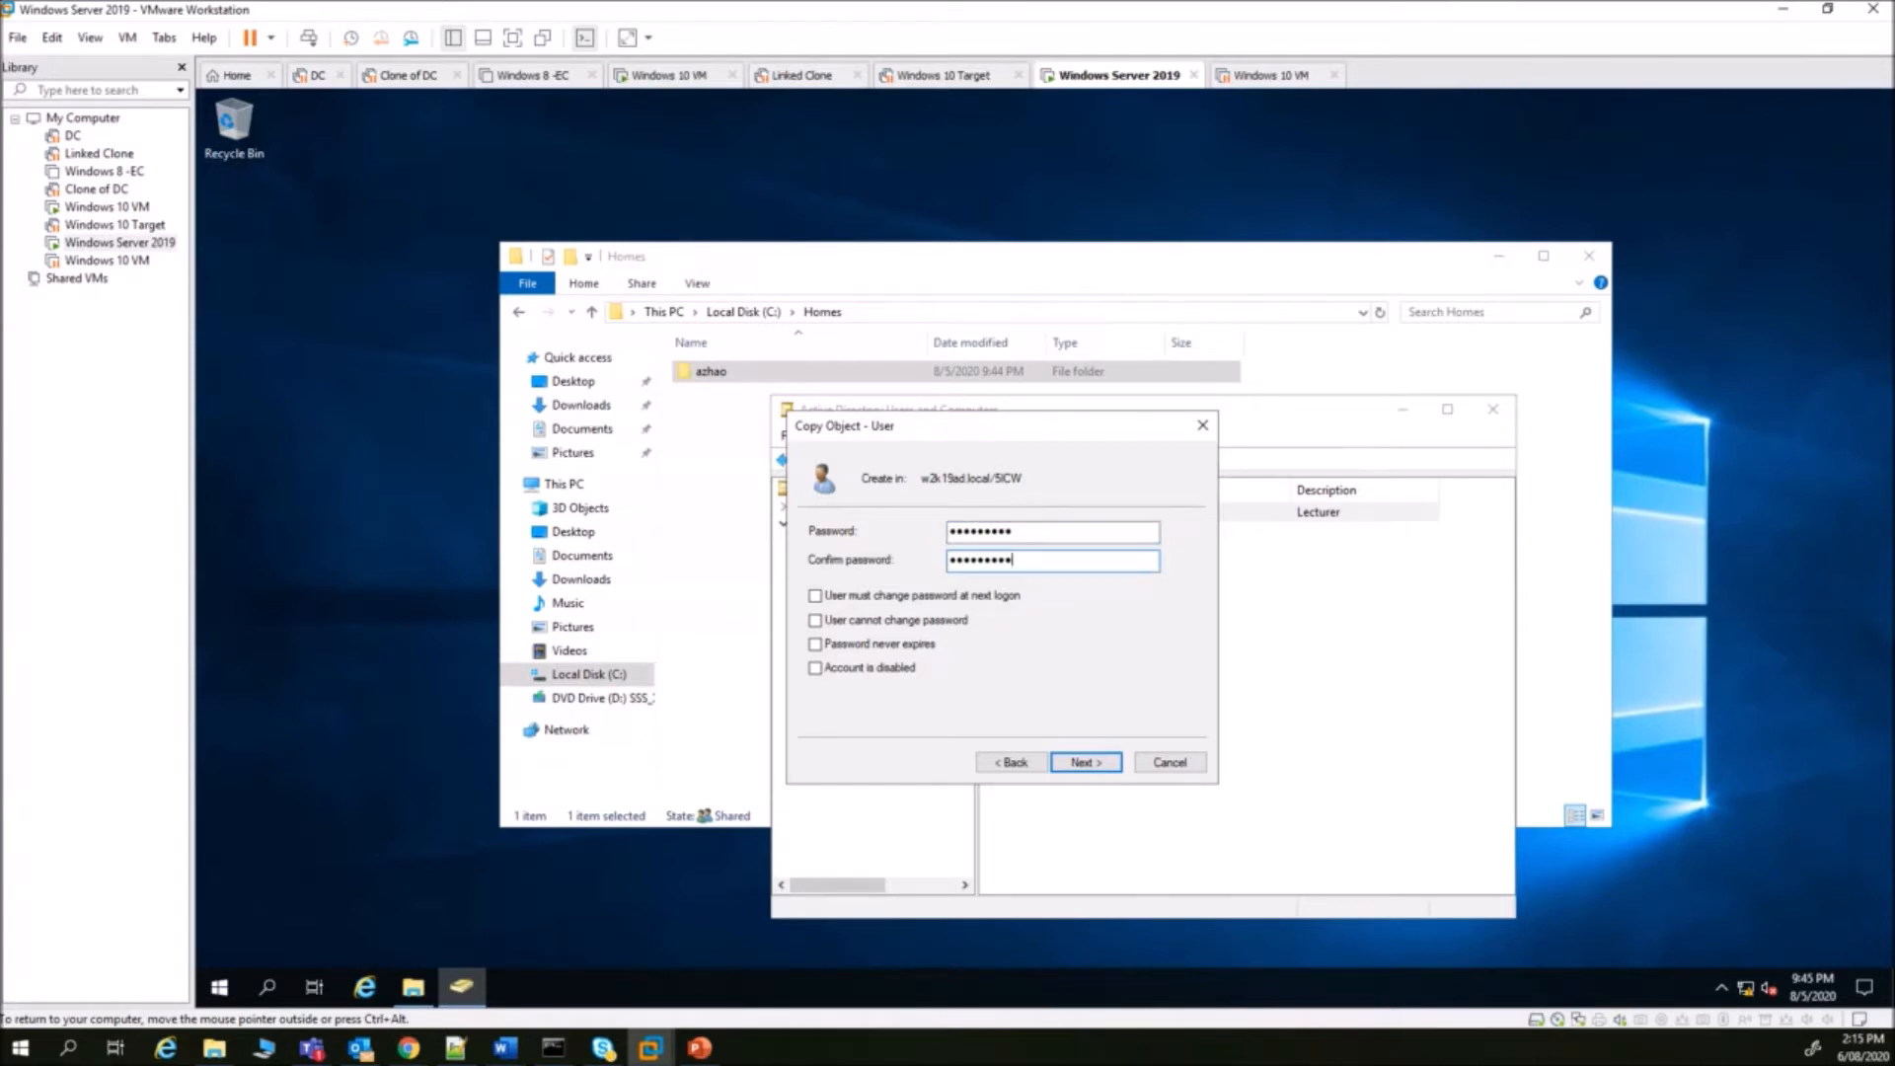
left_click(1105, 766)
left_click(1104, 767)
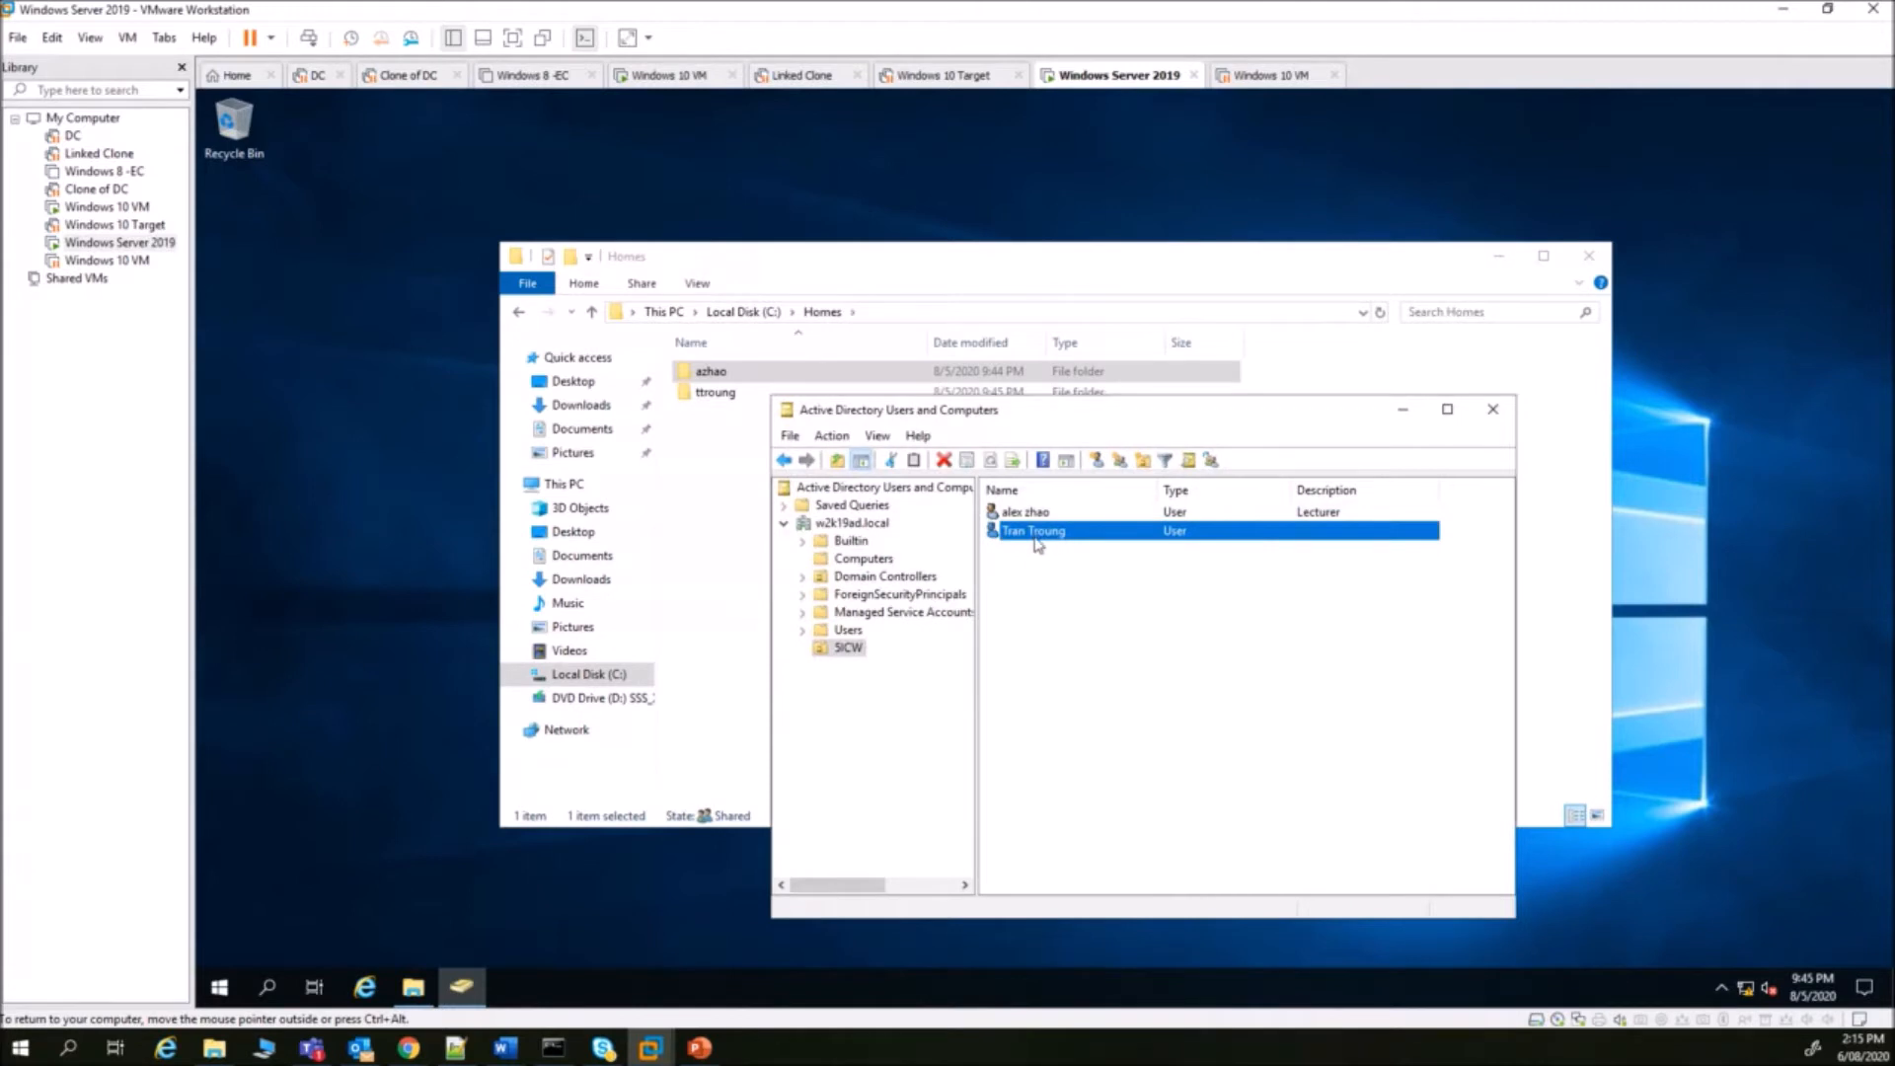
left_click(414, 987)
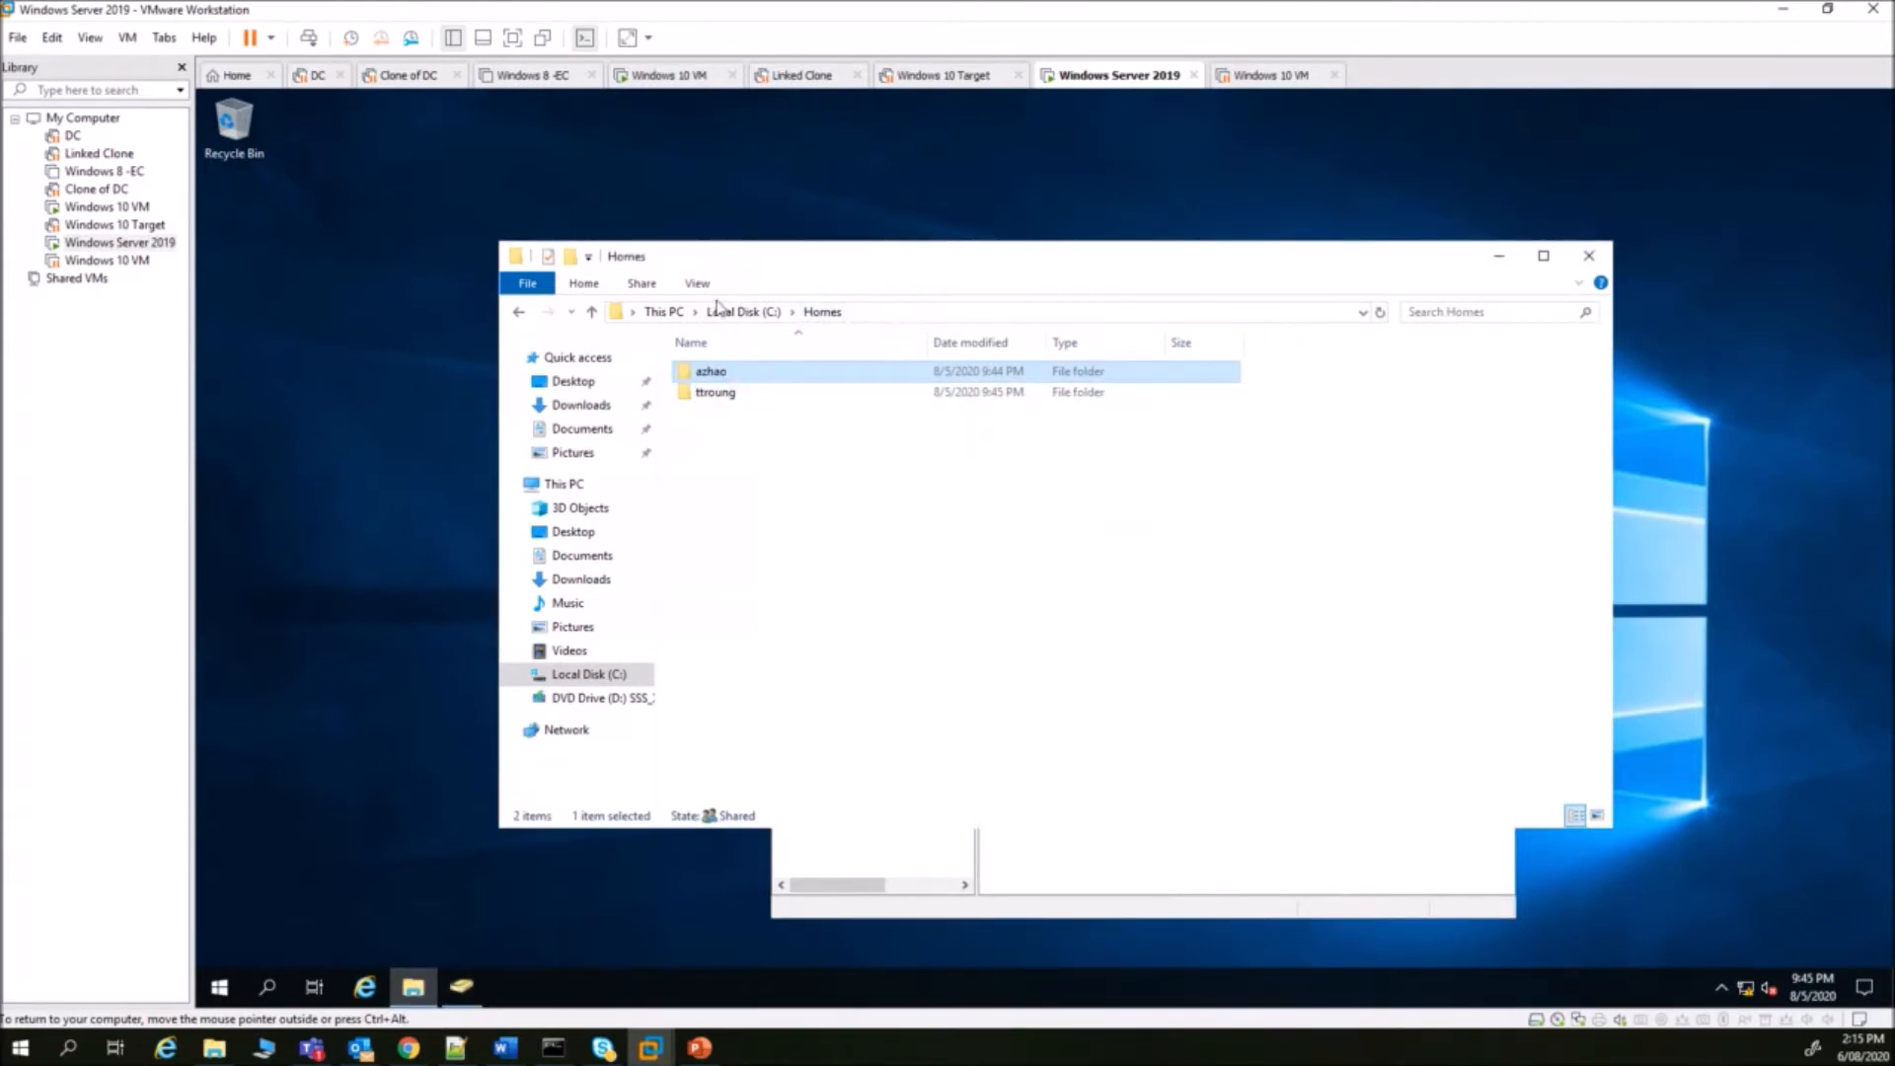
left_click(706, 395)
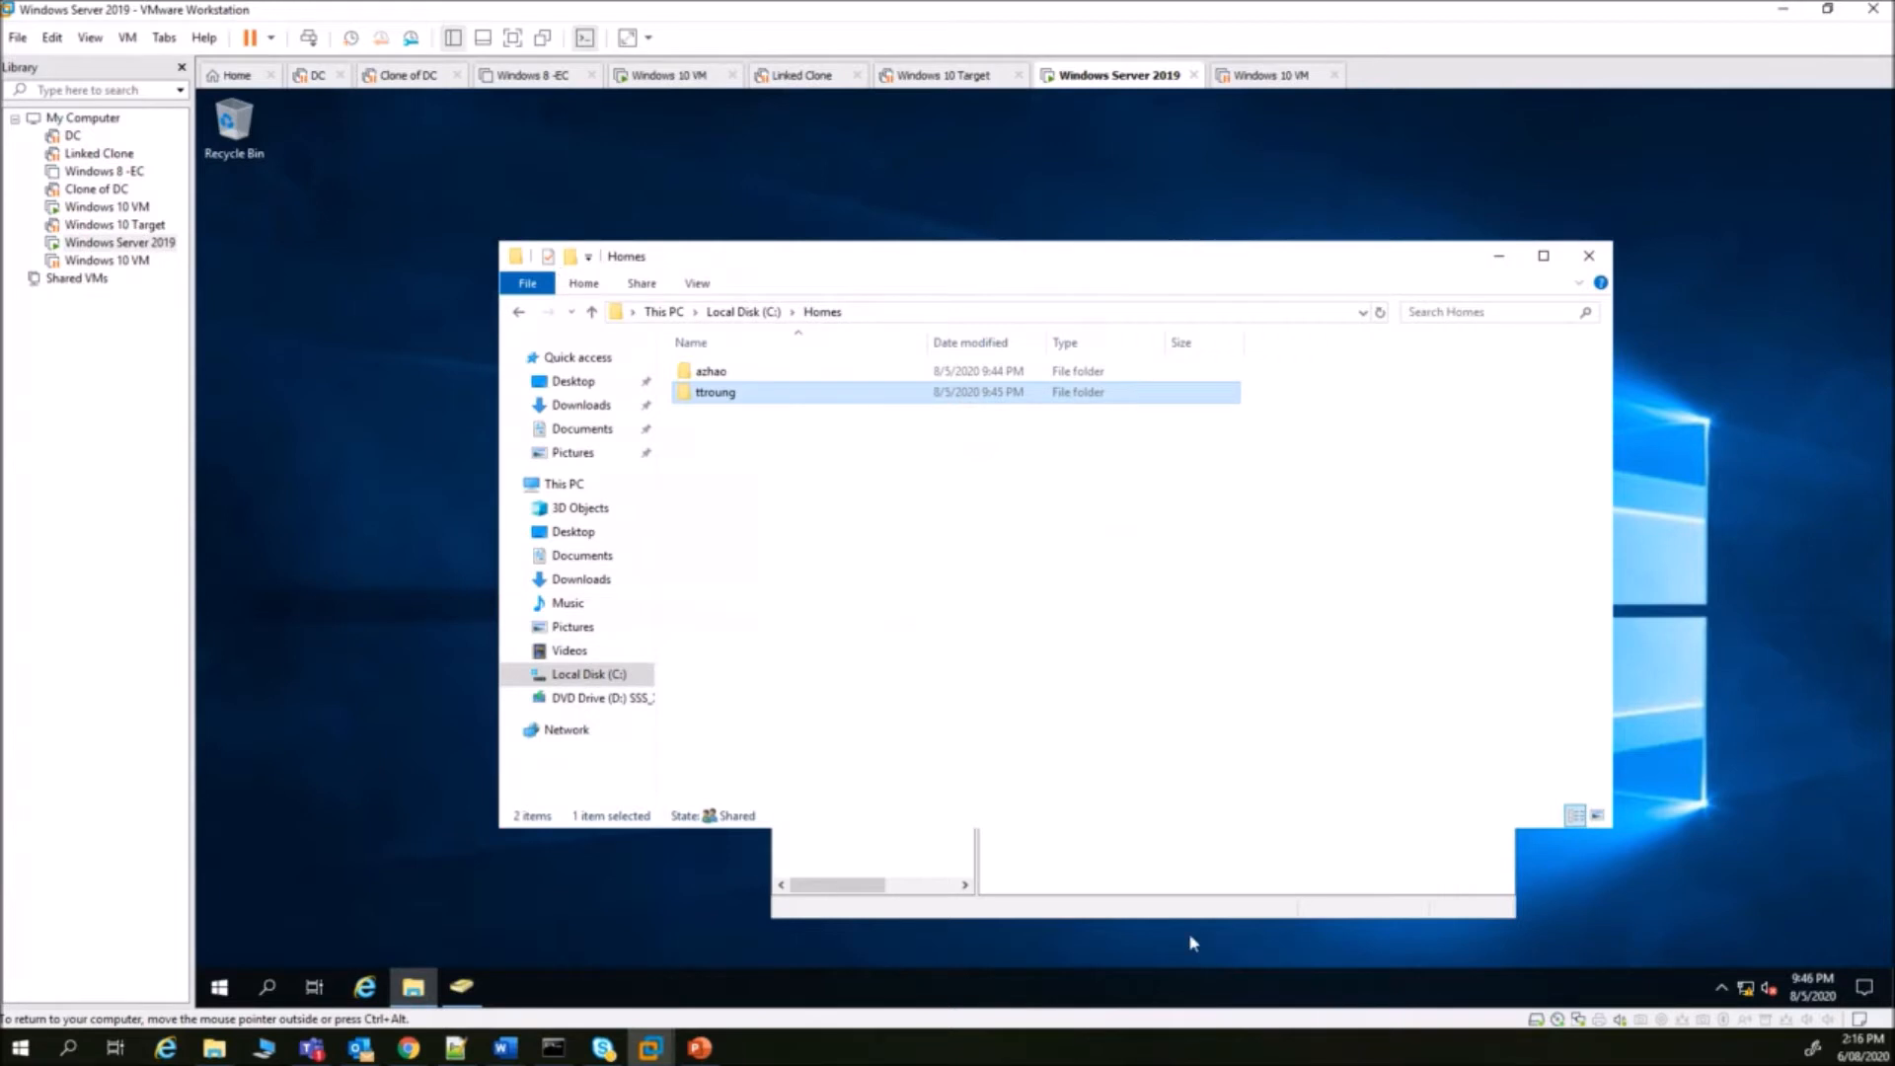
left_click(1170, 914)
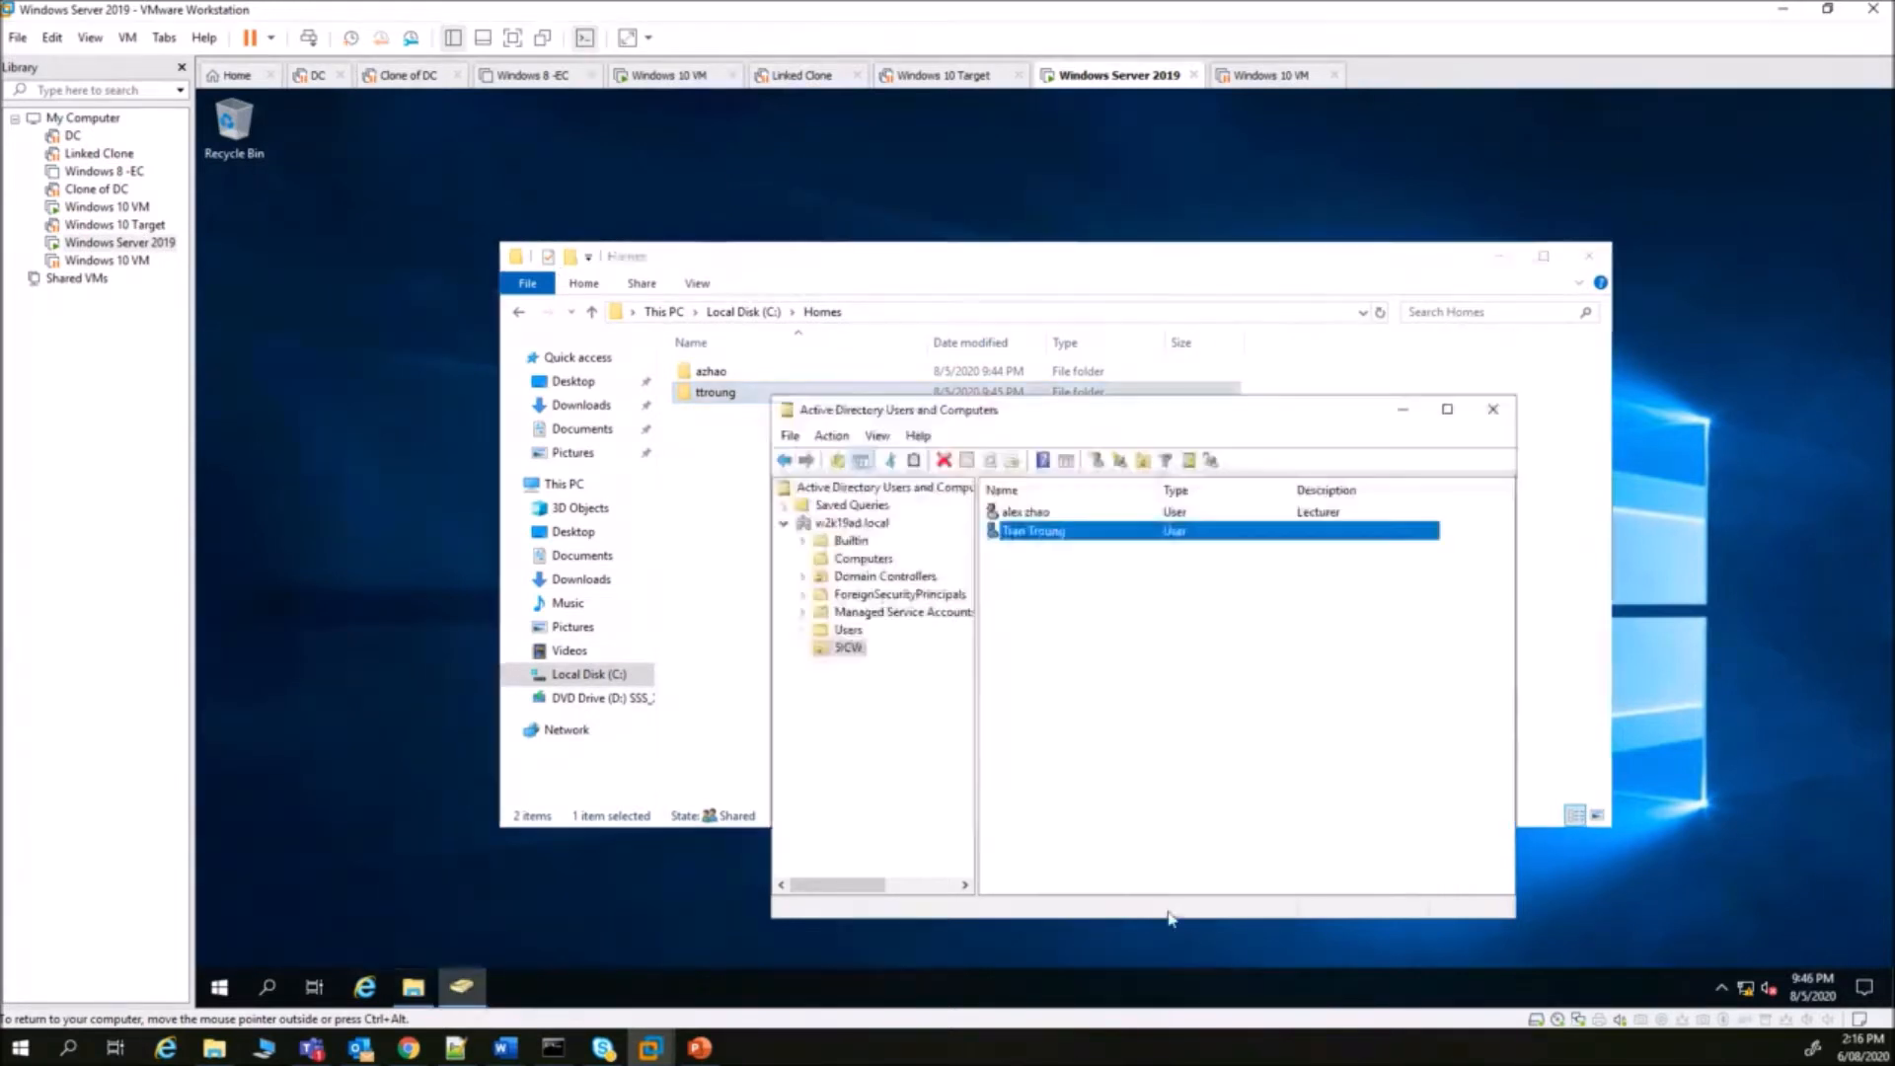
- Copy the student user into a new account and enter its first, last and logon names
right_click(1016, 532)
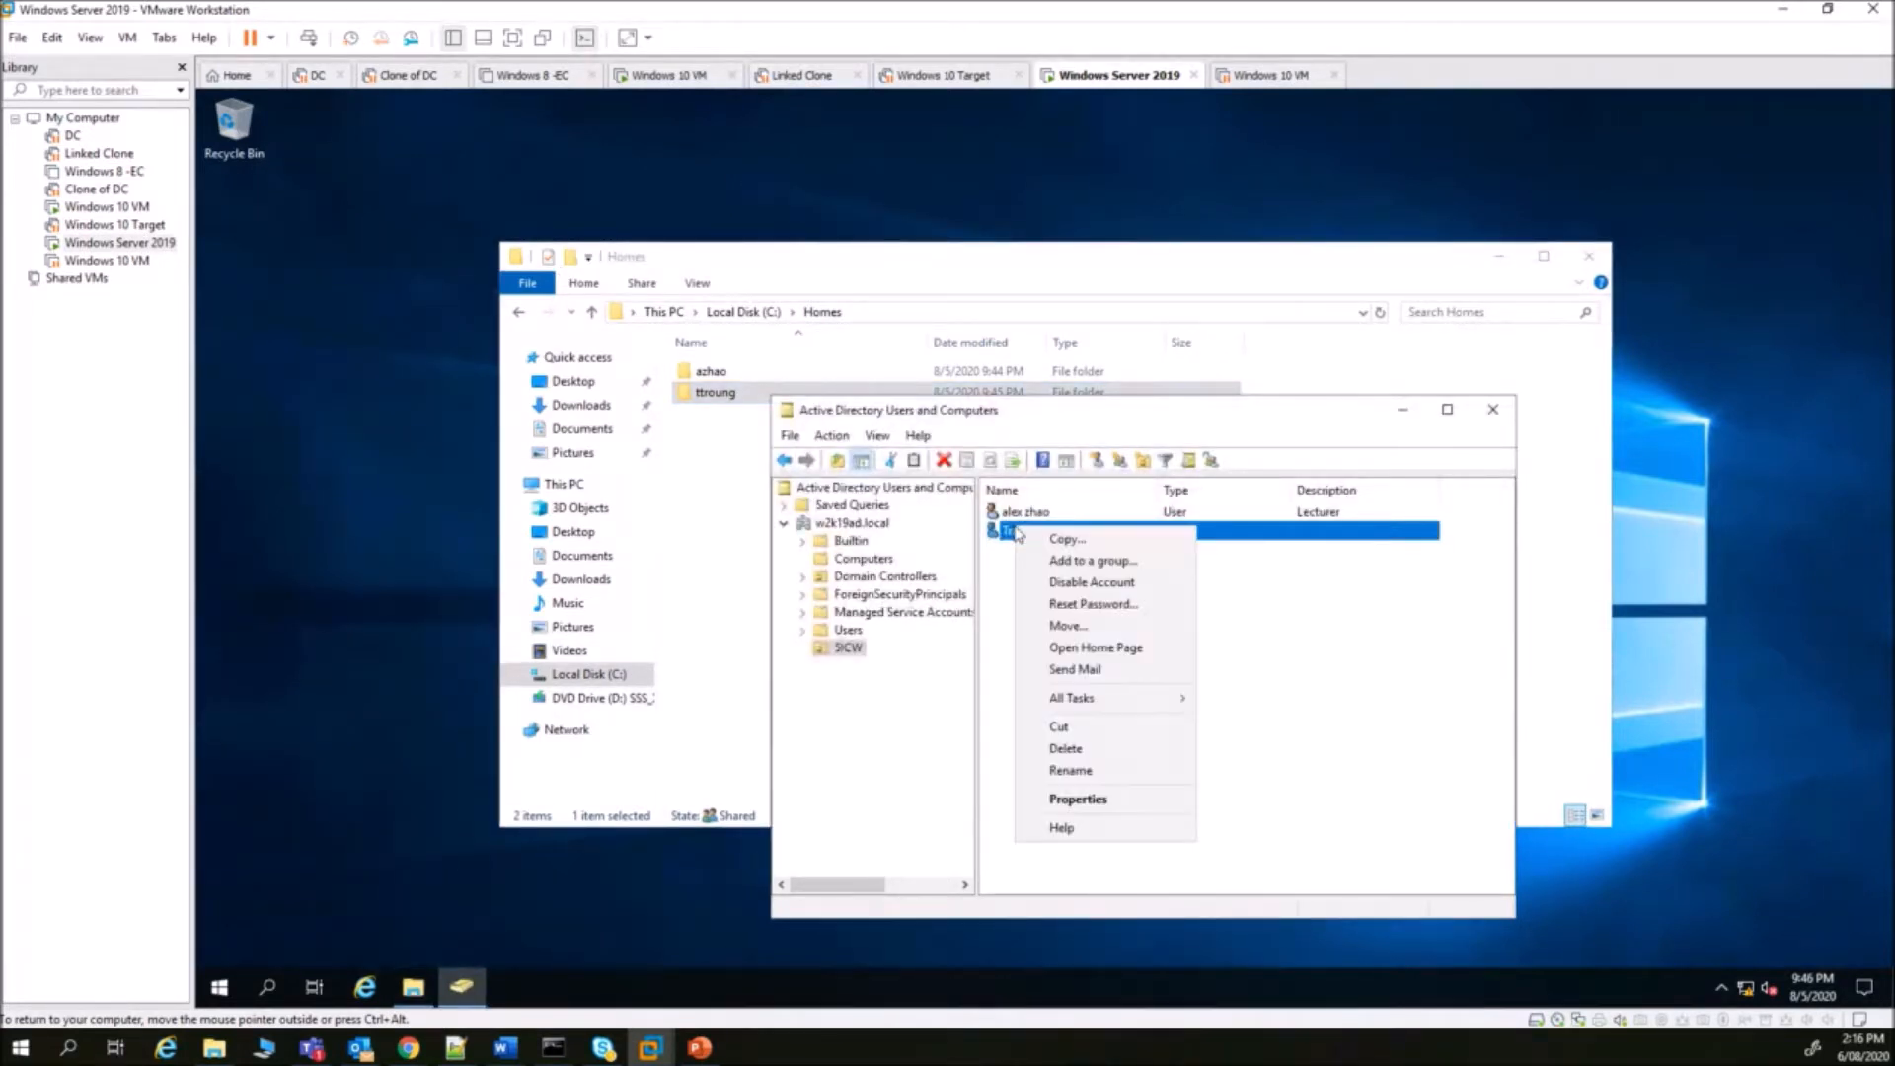
left_click(1103, 558)
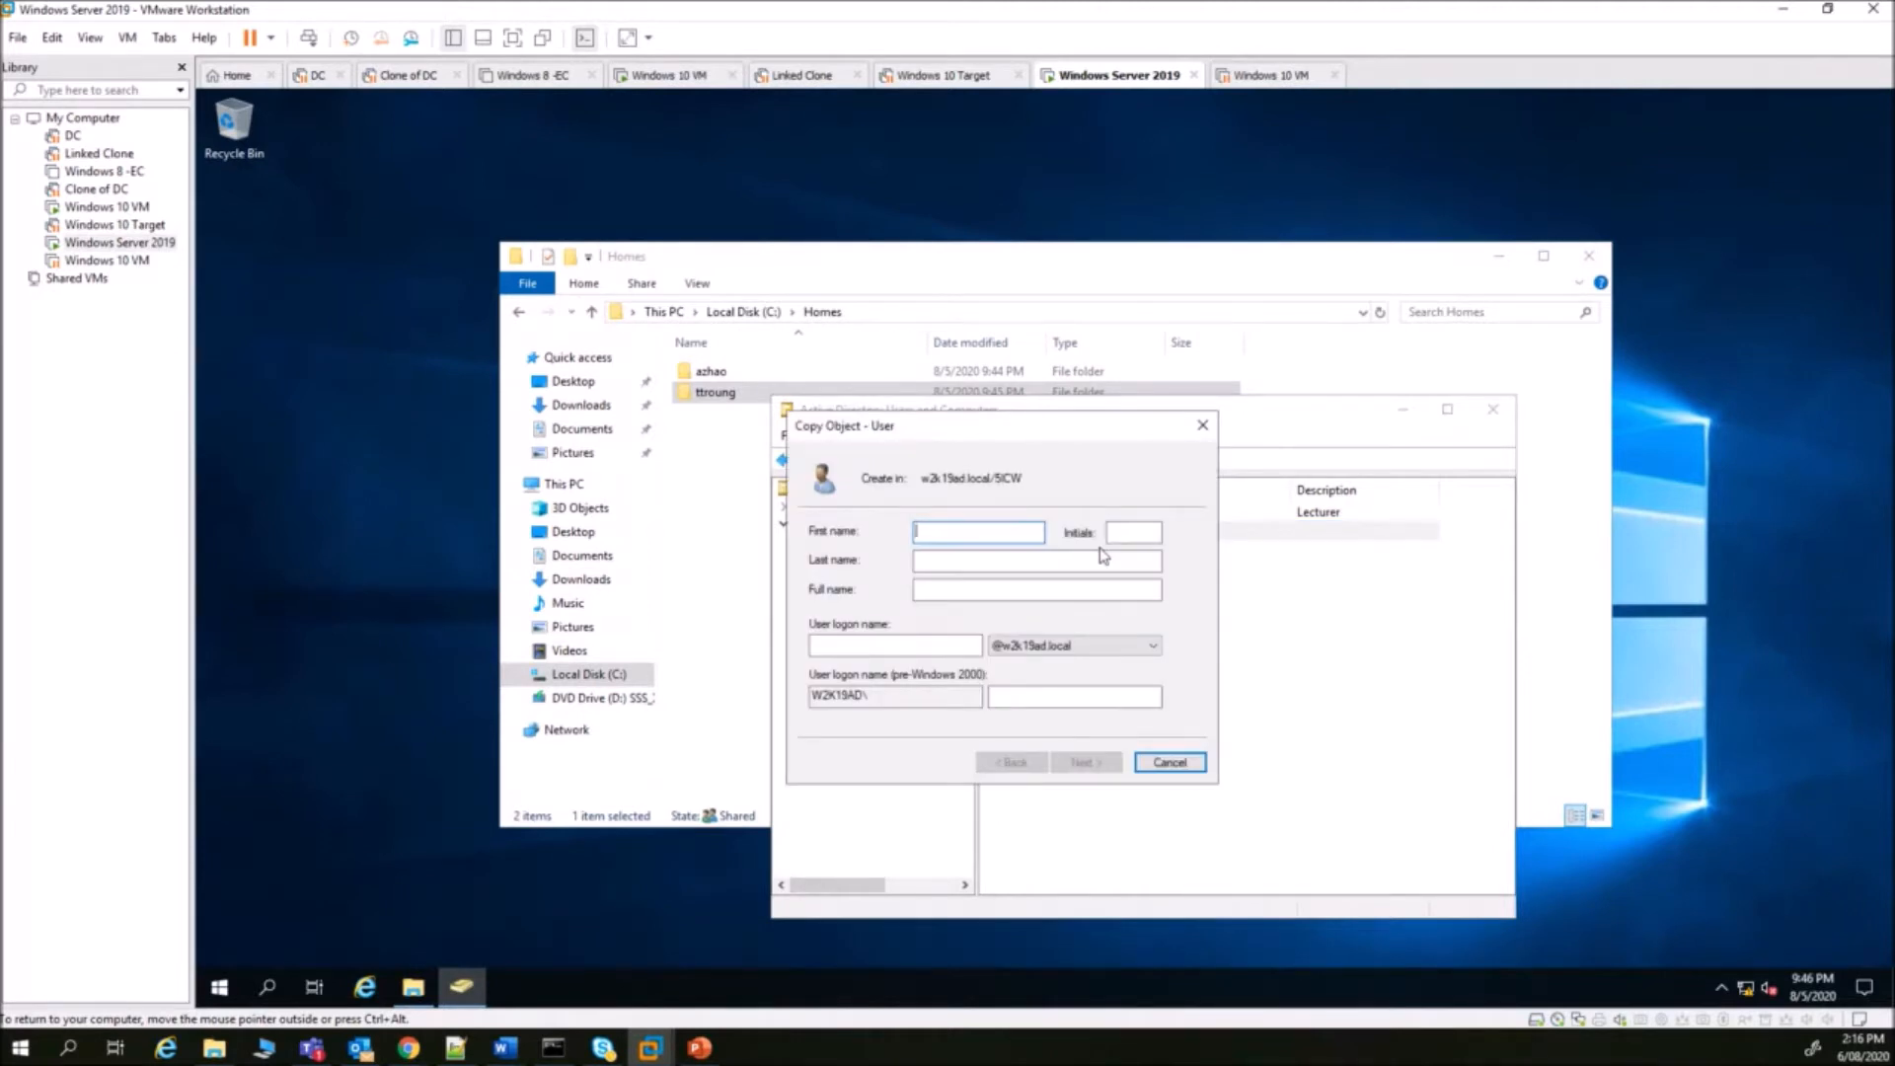
key("Tab")
key("Tab")
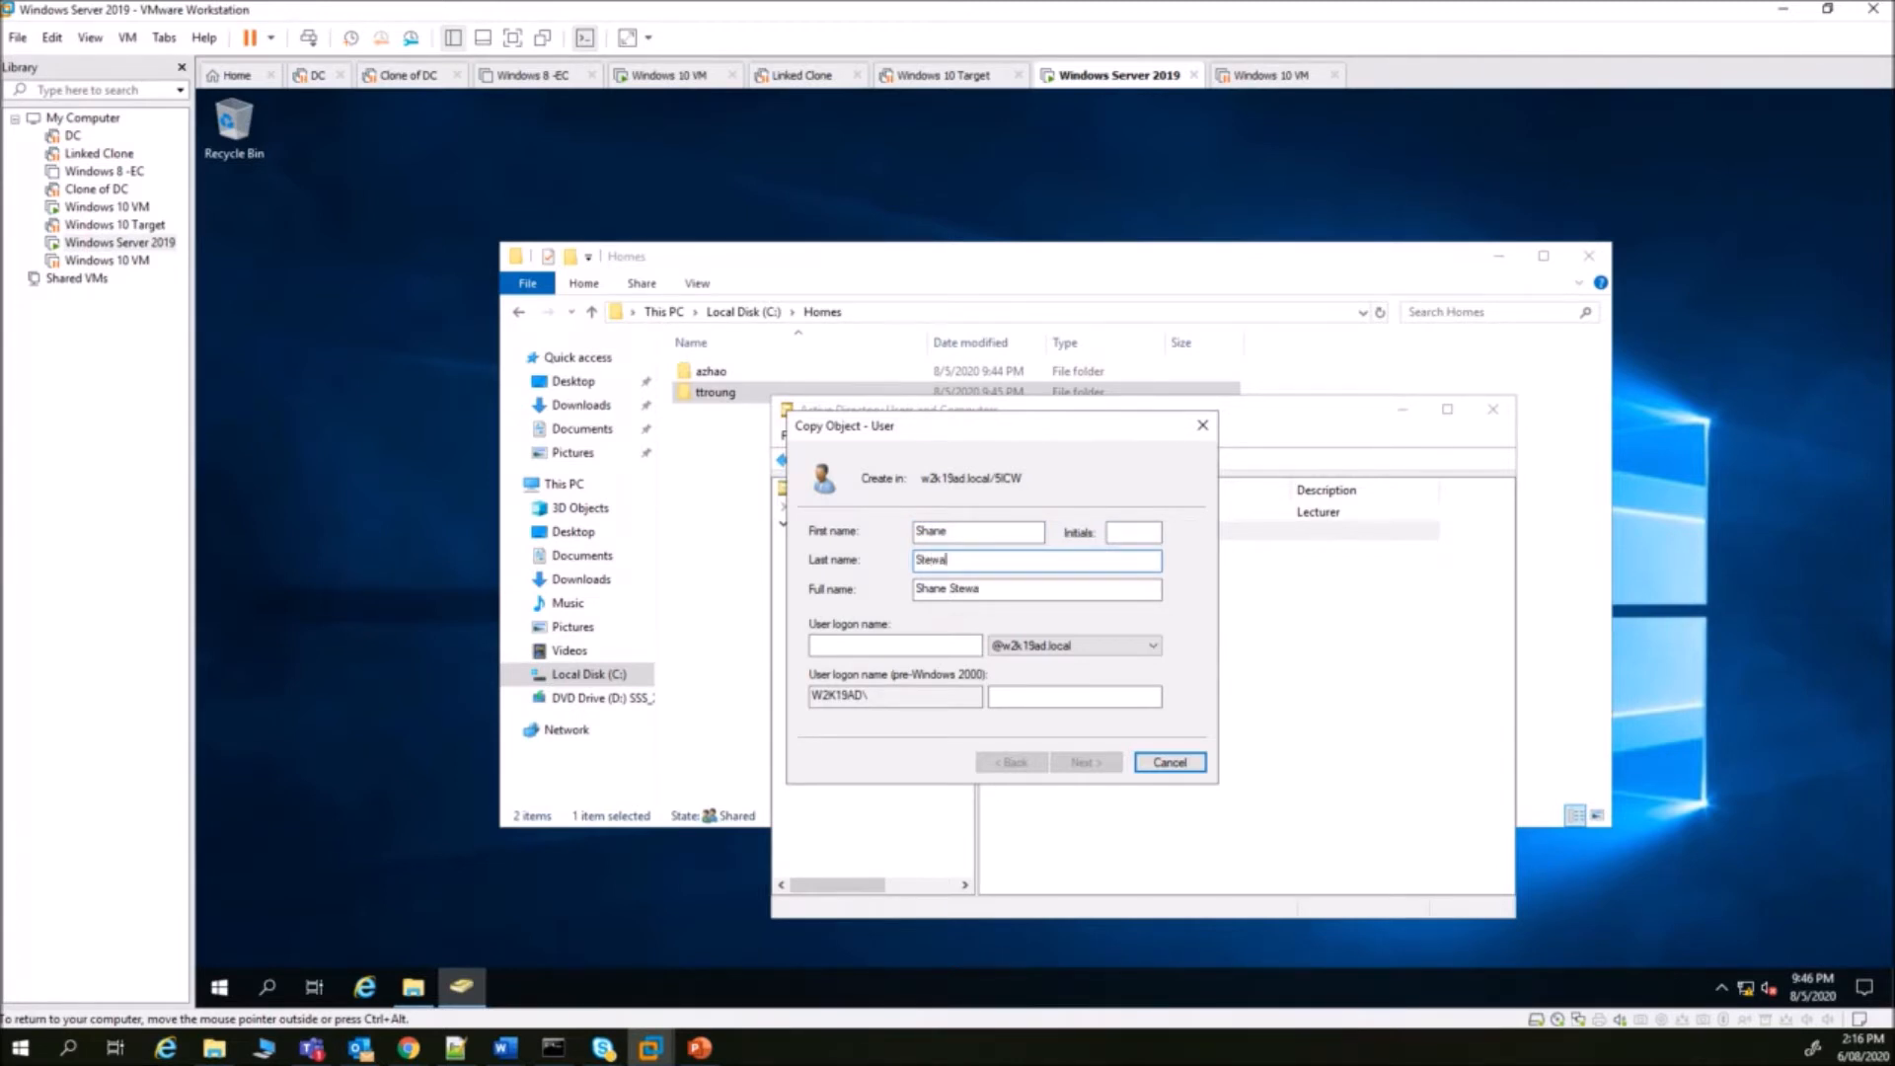
left_click(904, 642)
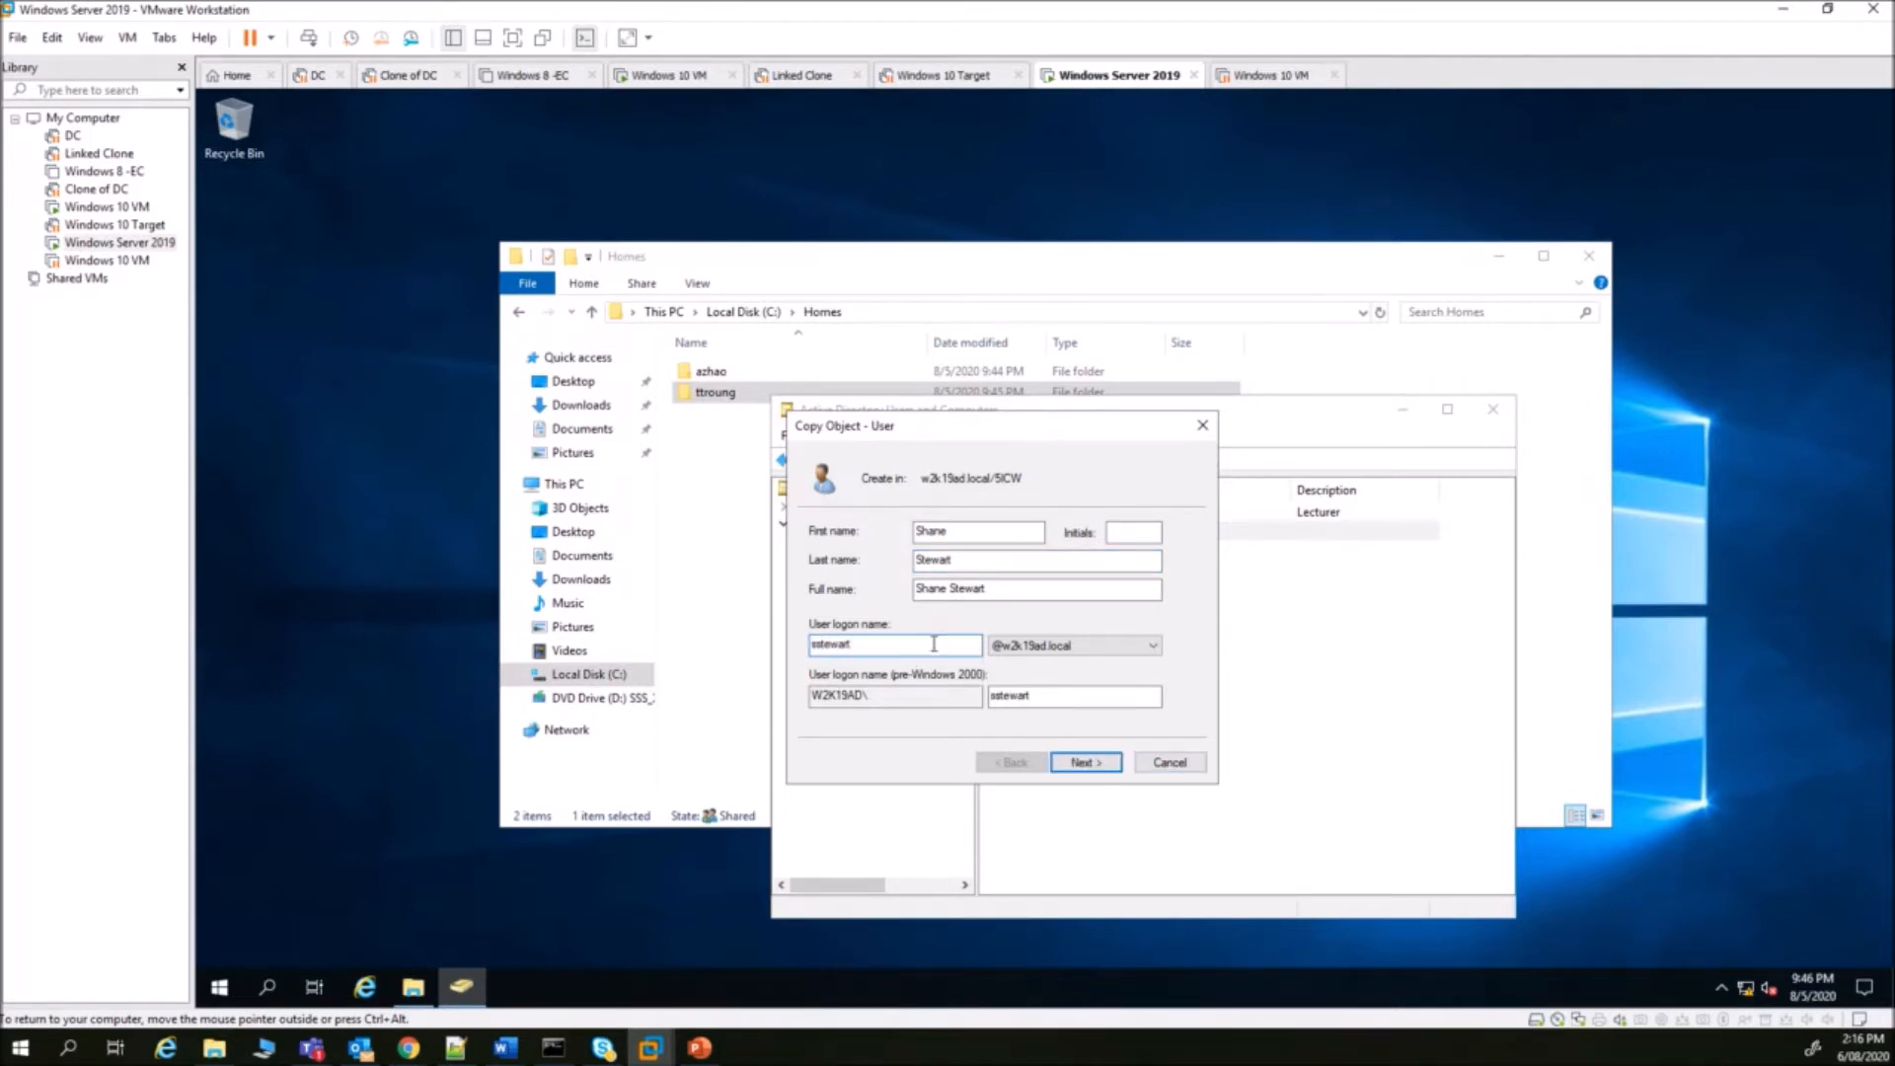
- Enter and confirm the new account's password, then finish creating the copied user
left_click(1085, 762)
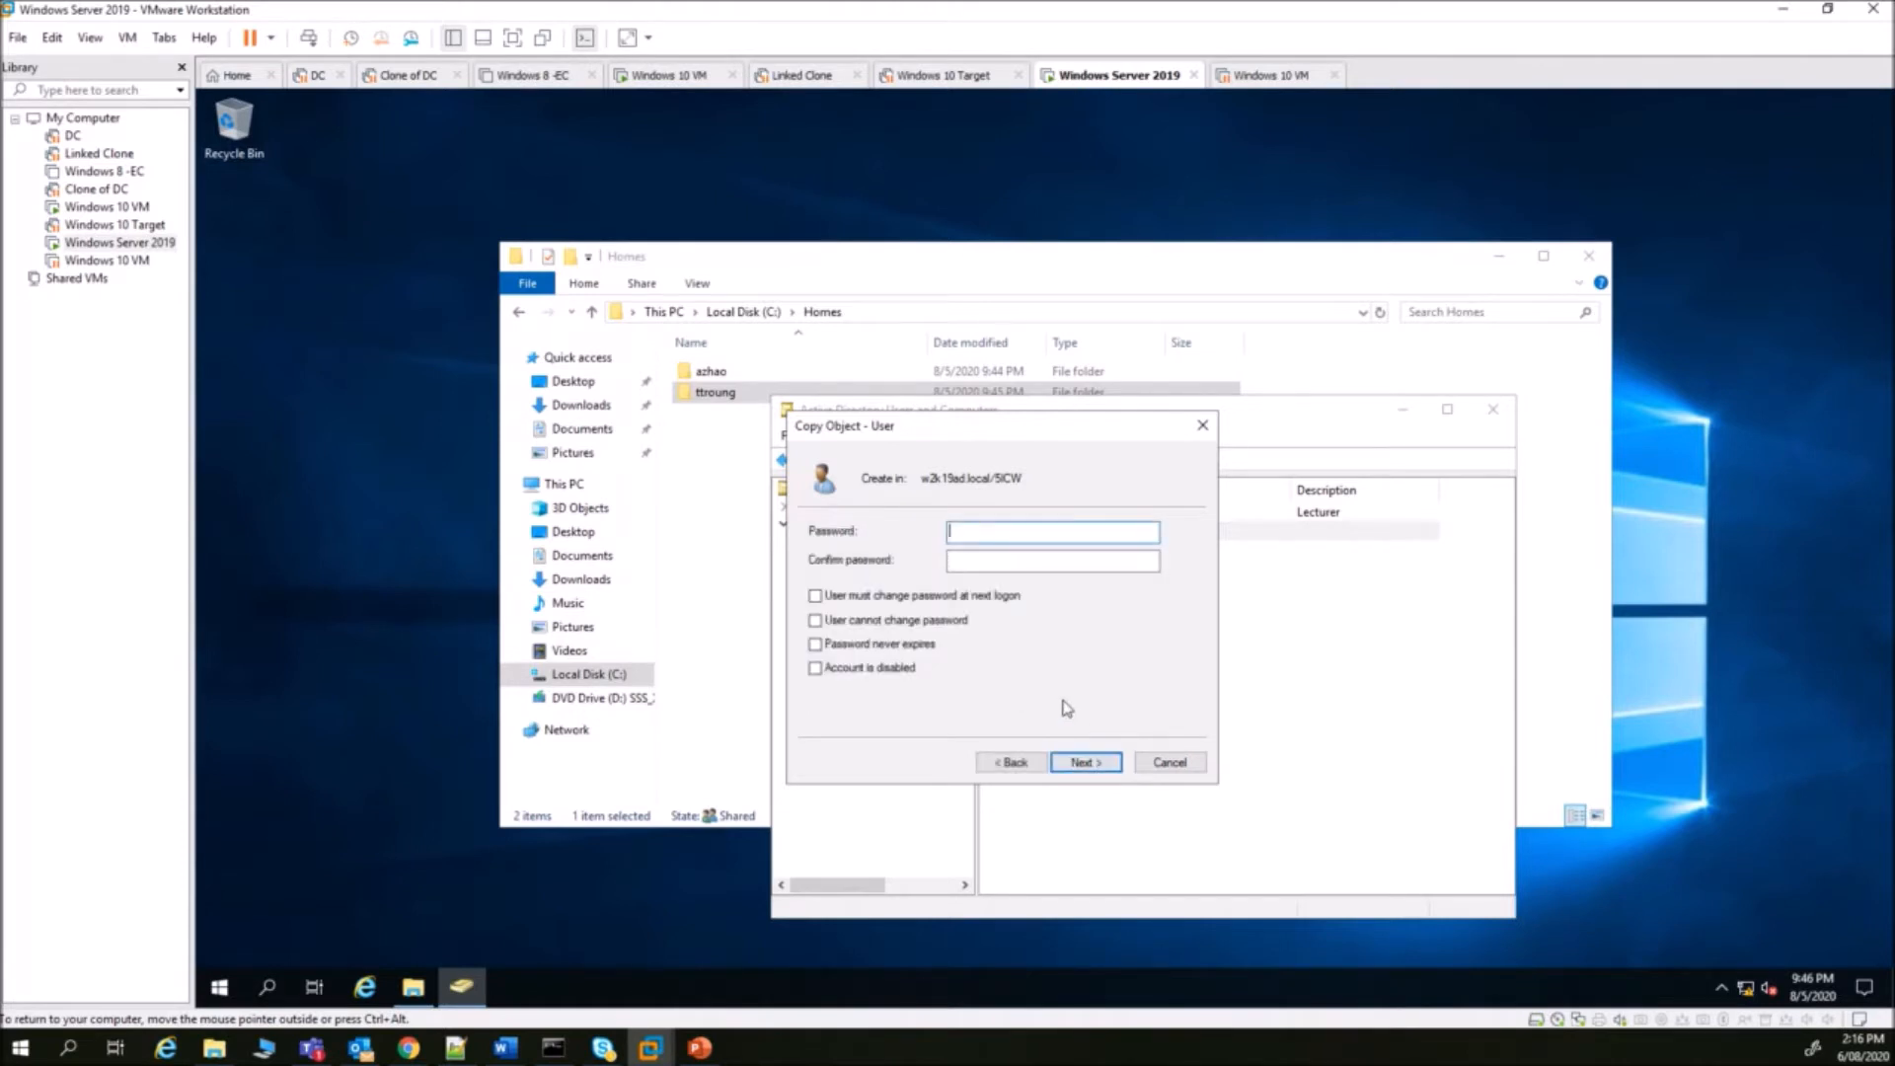
type("P@ssw0rd")
key("Tab")
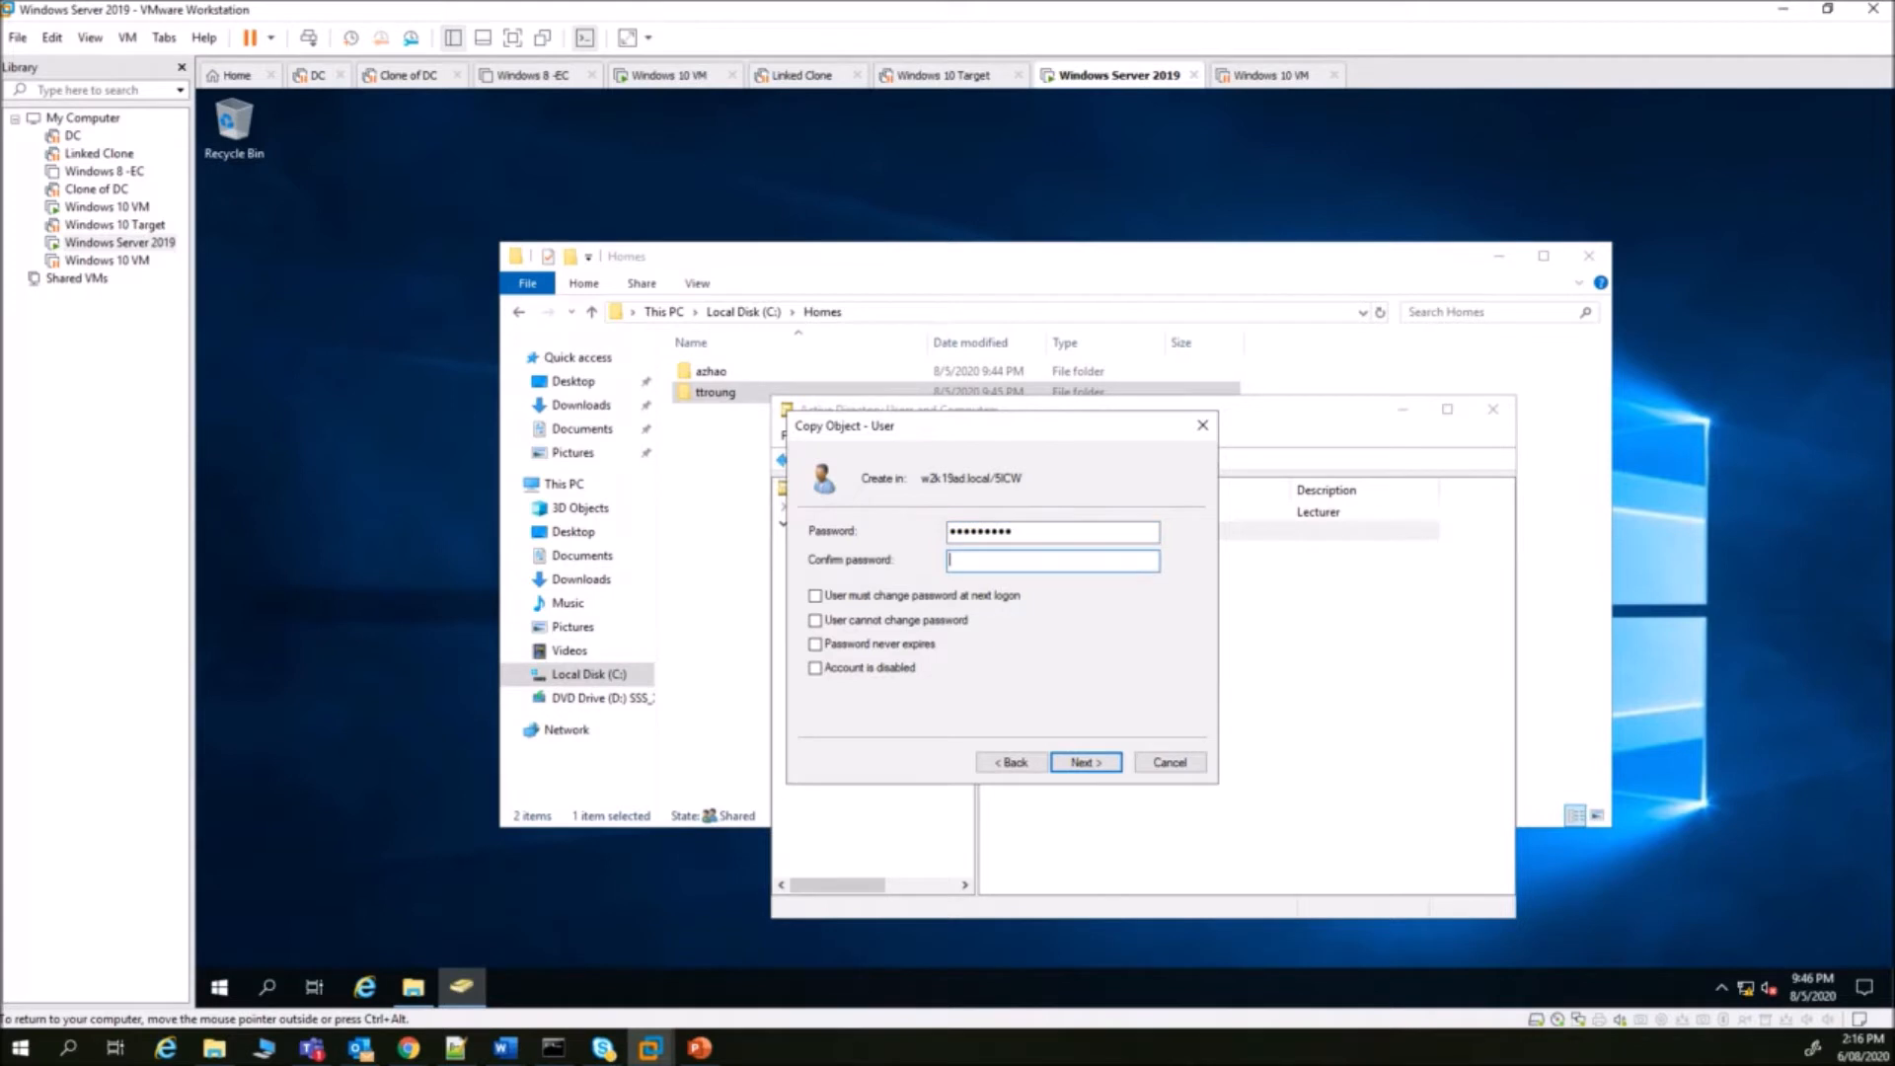
type("••••••")
left_click(1098, 766)
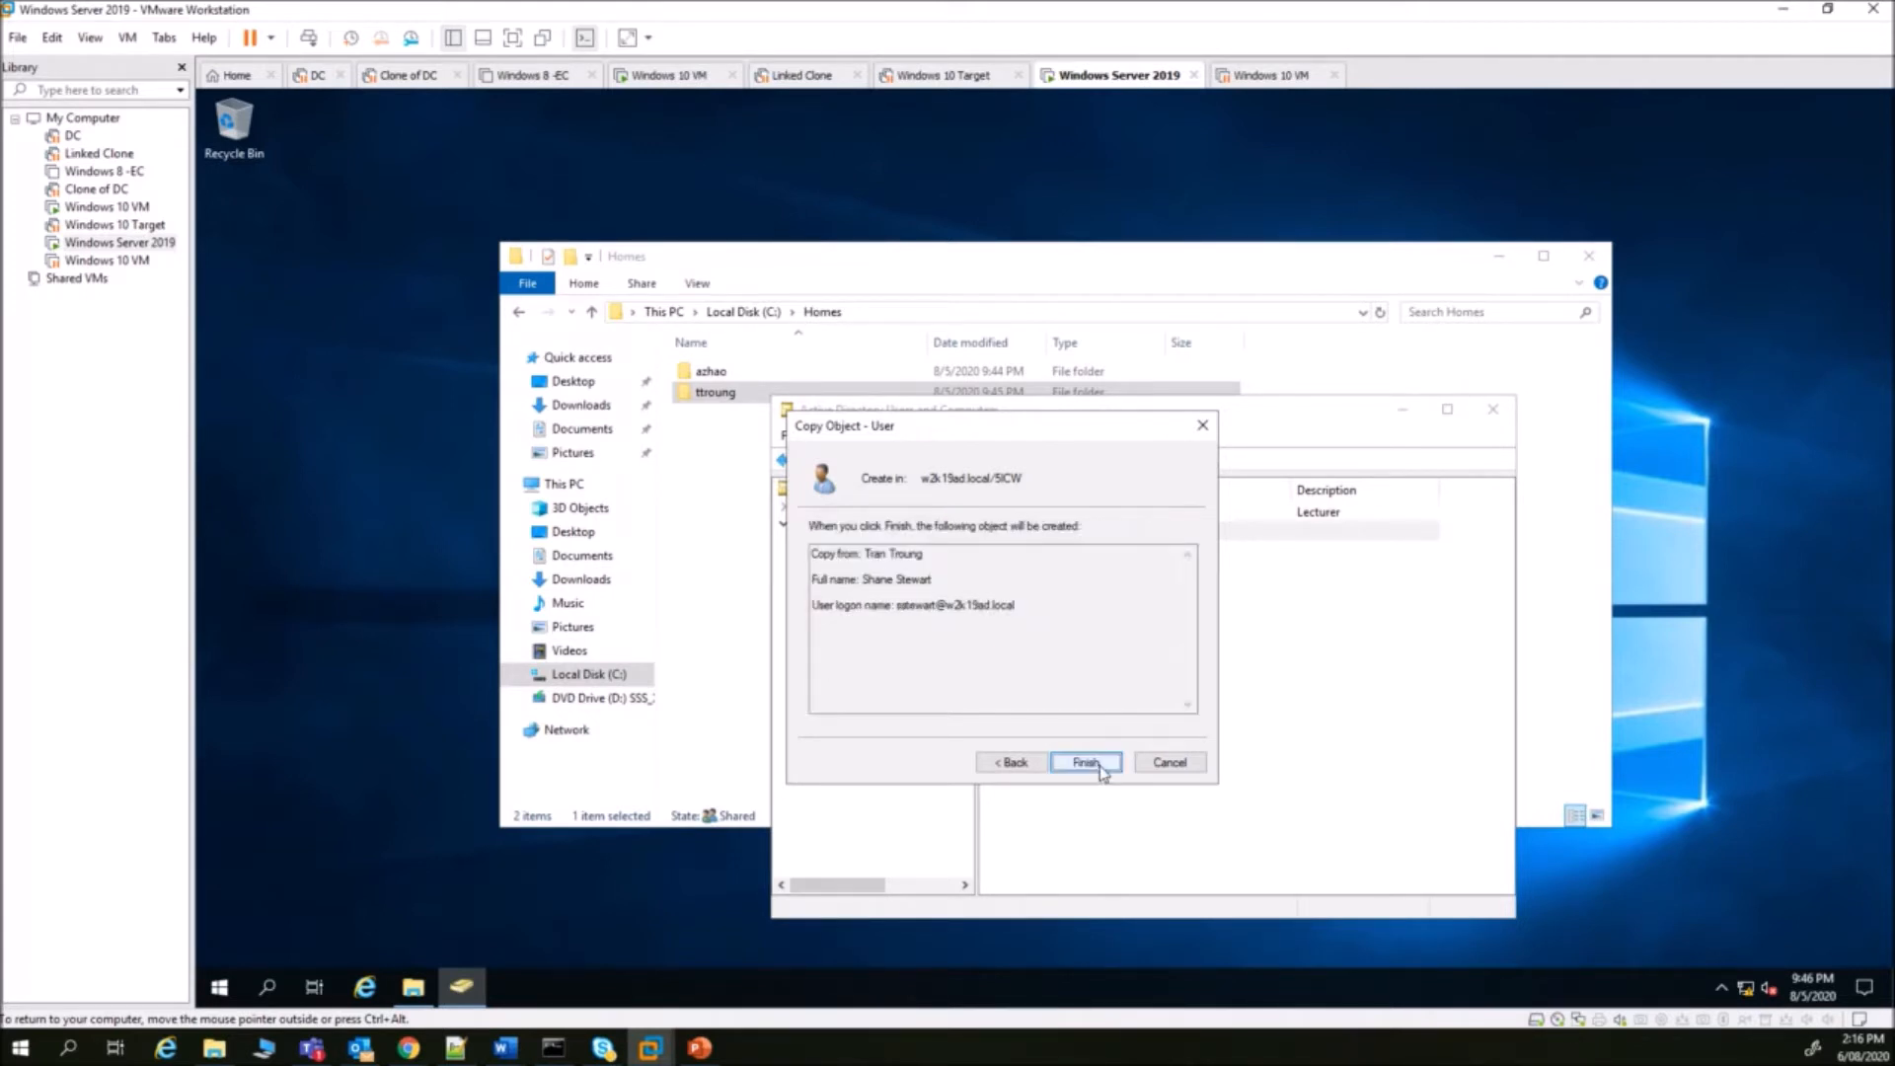
left_click(1086, 763)
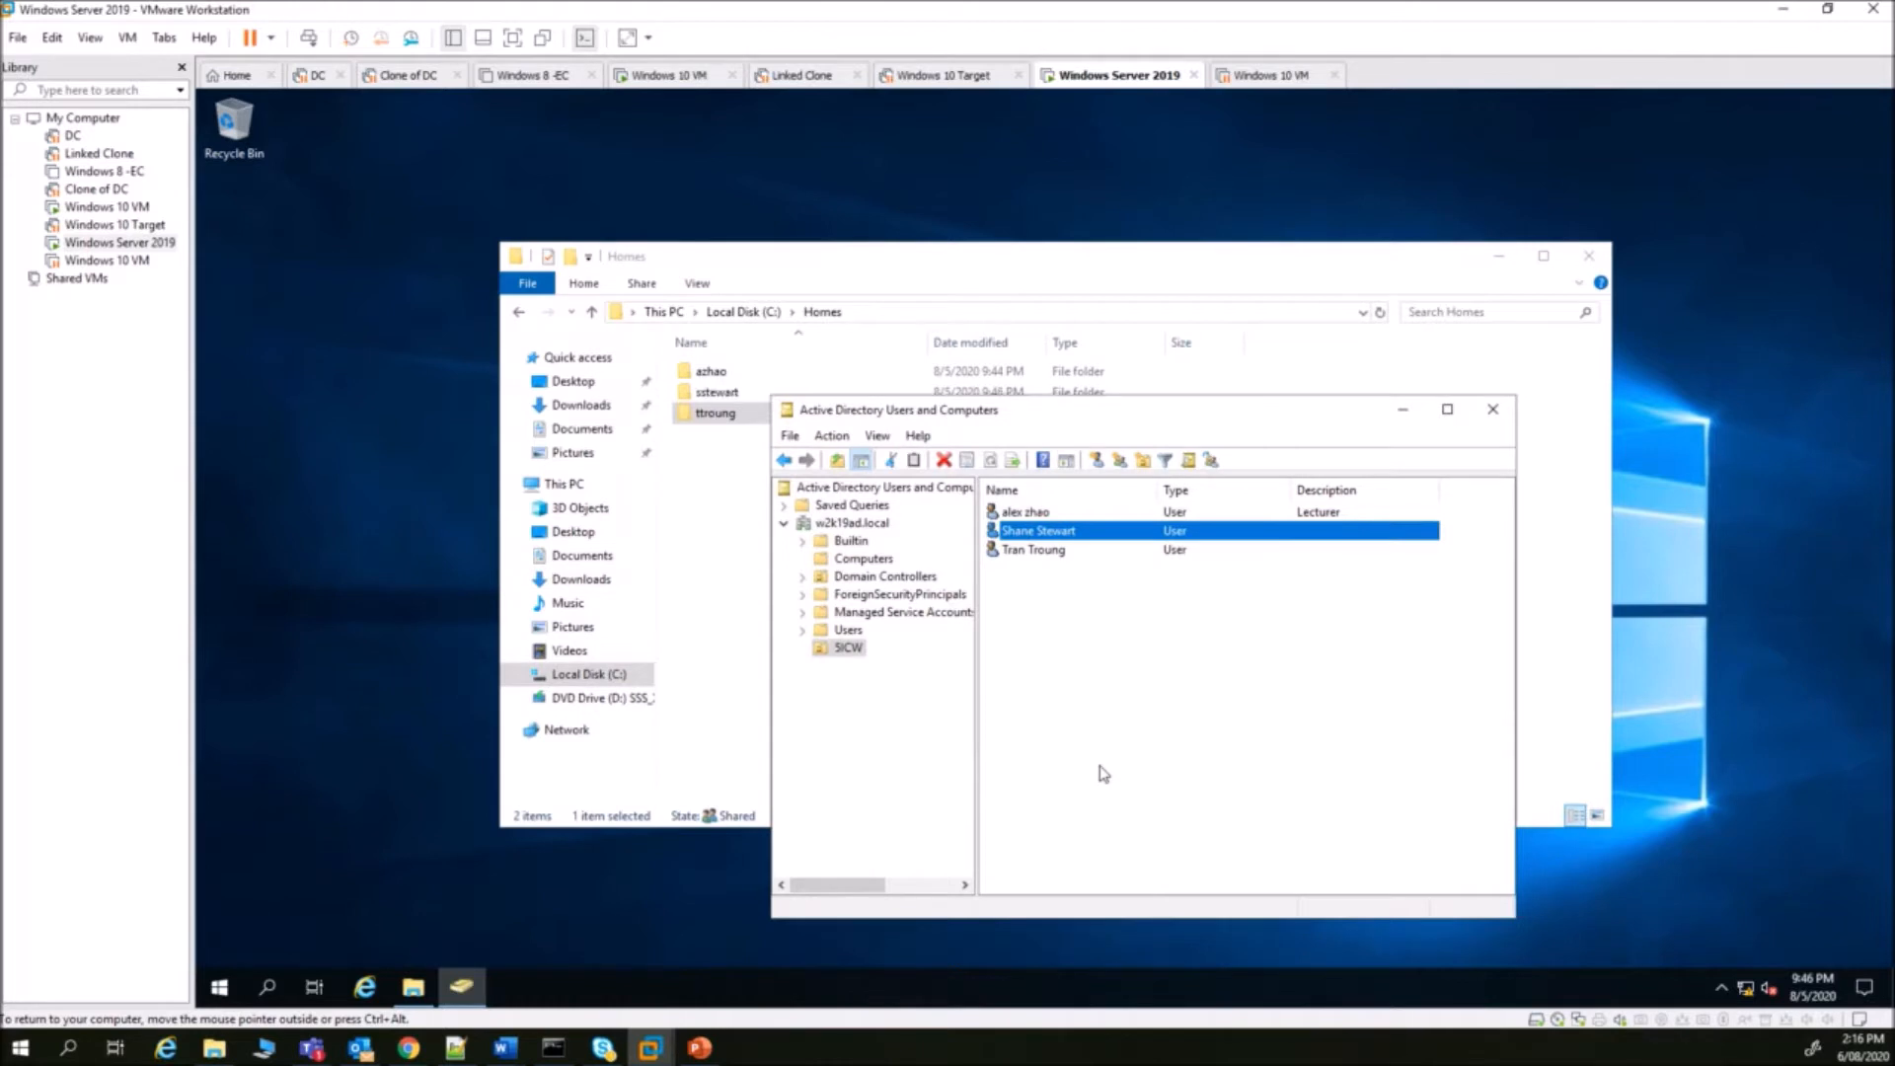
- Set the newest student user's description to Student
double_click(1043, 534)
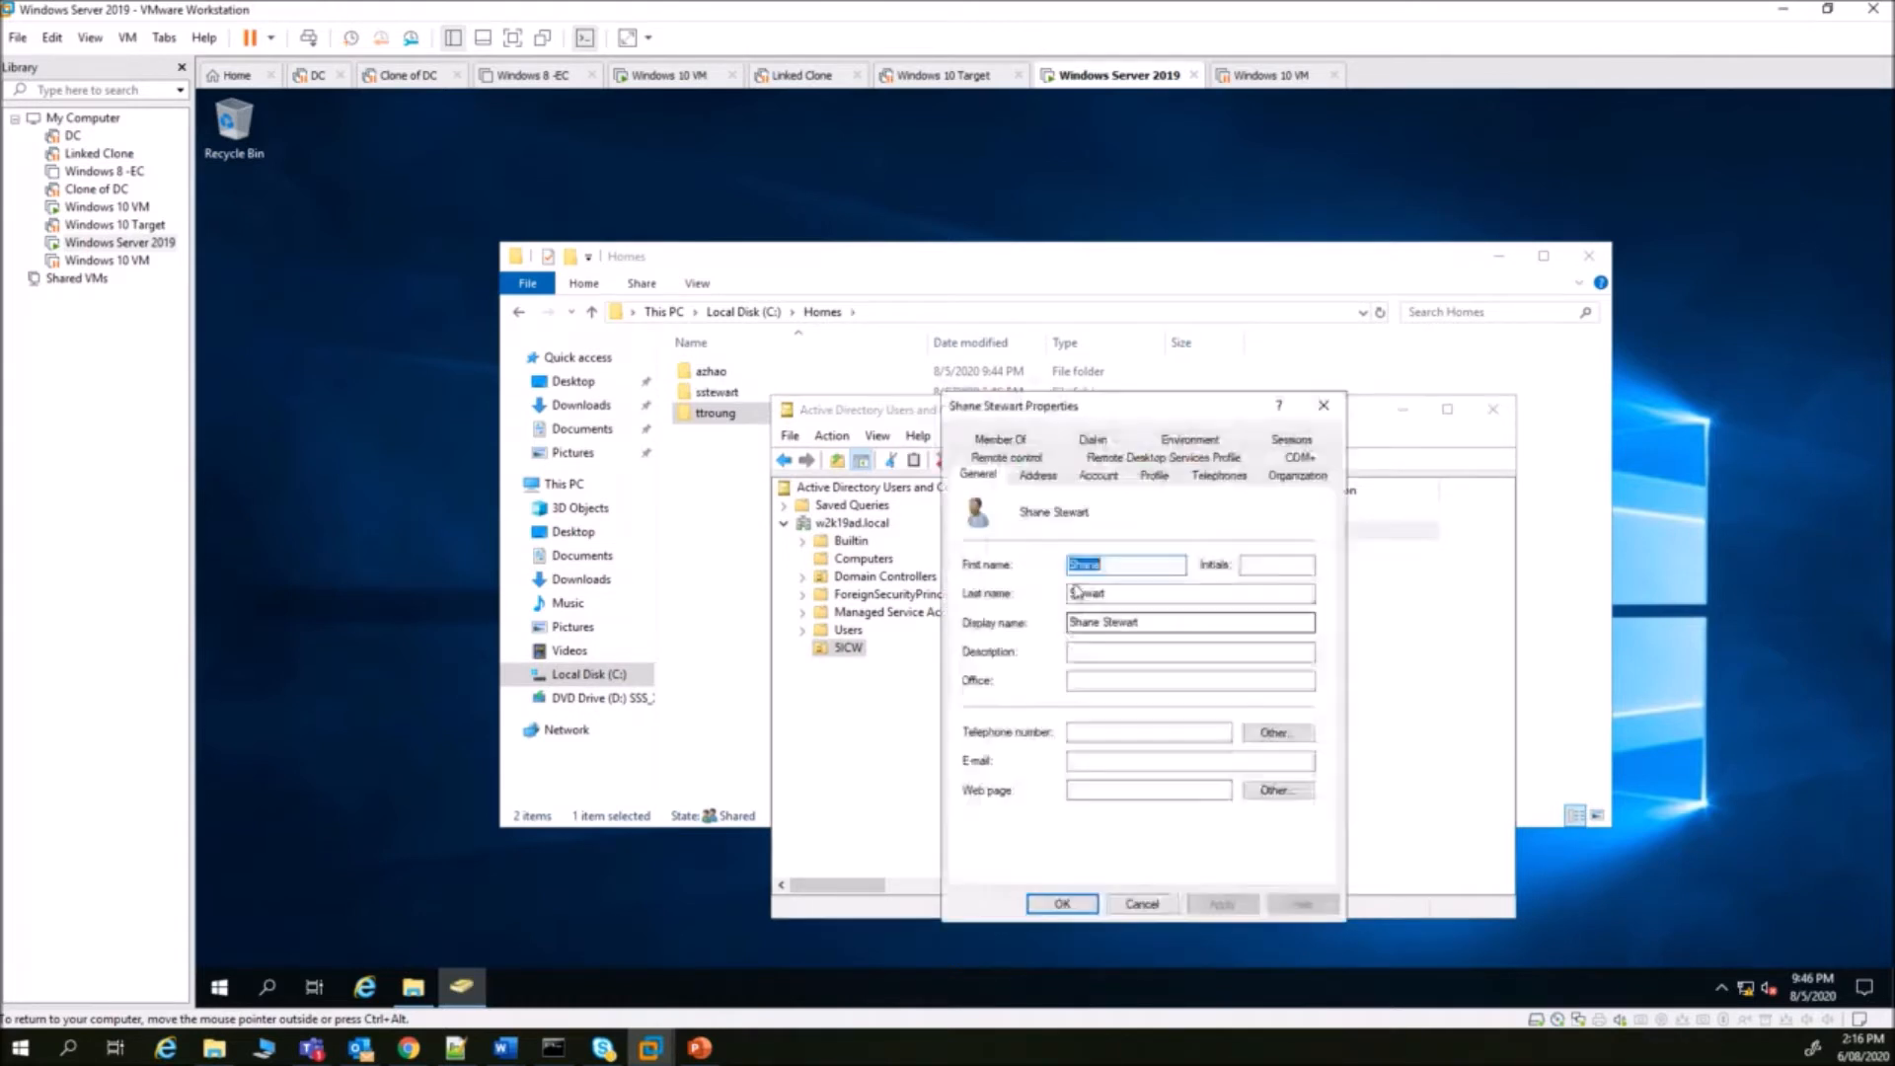
left_click(1092, 650)
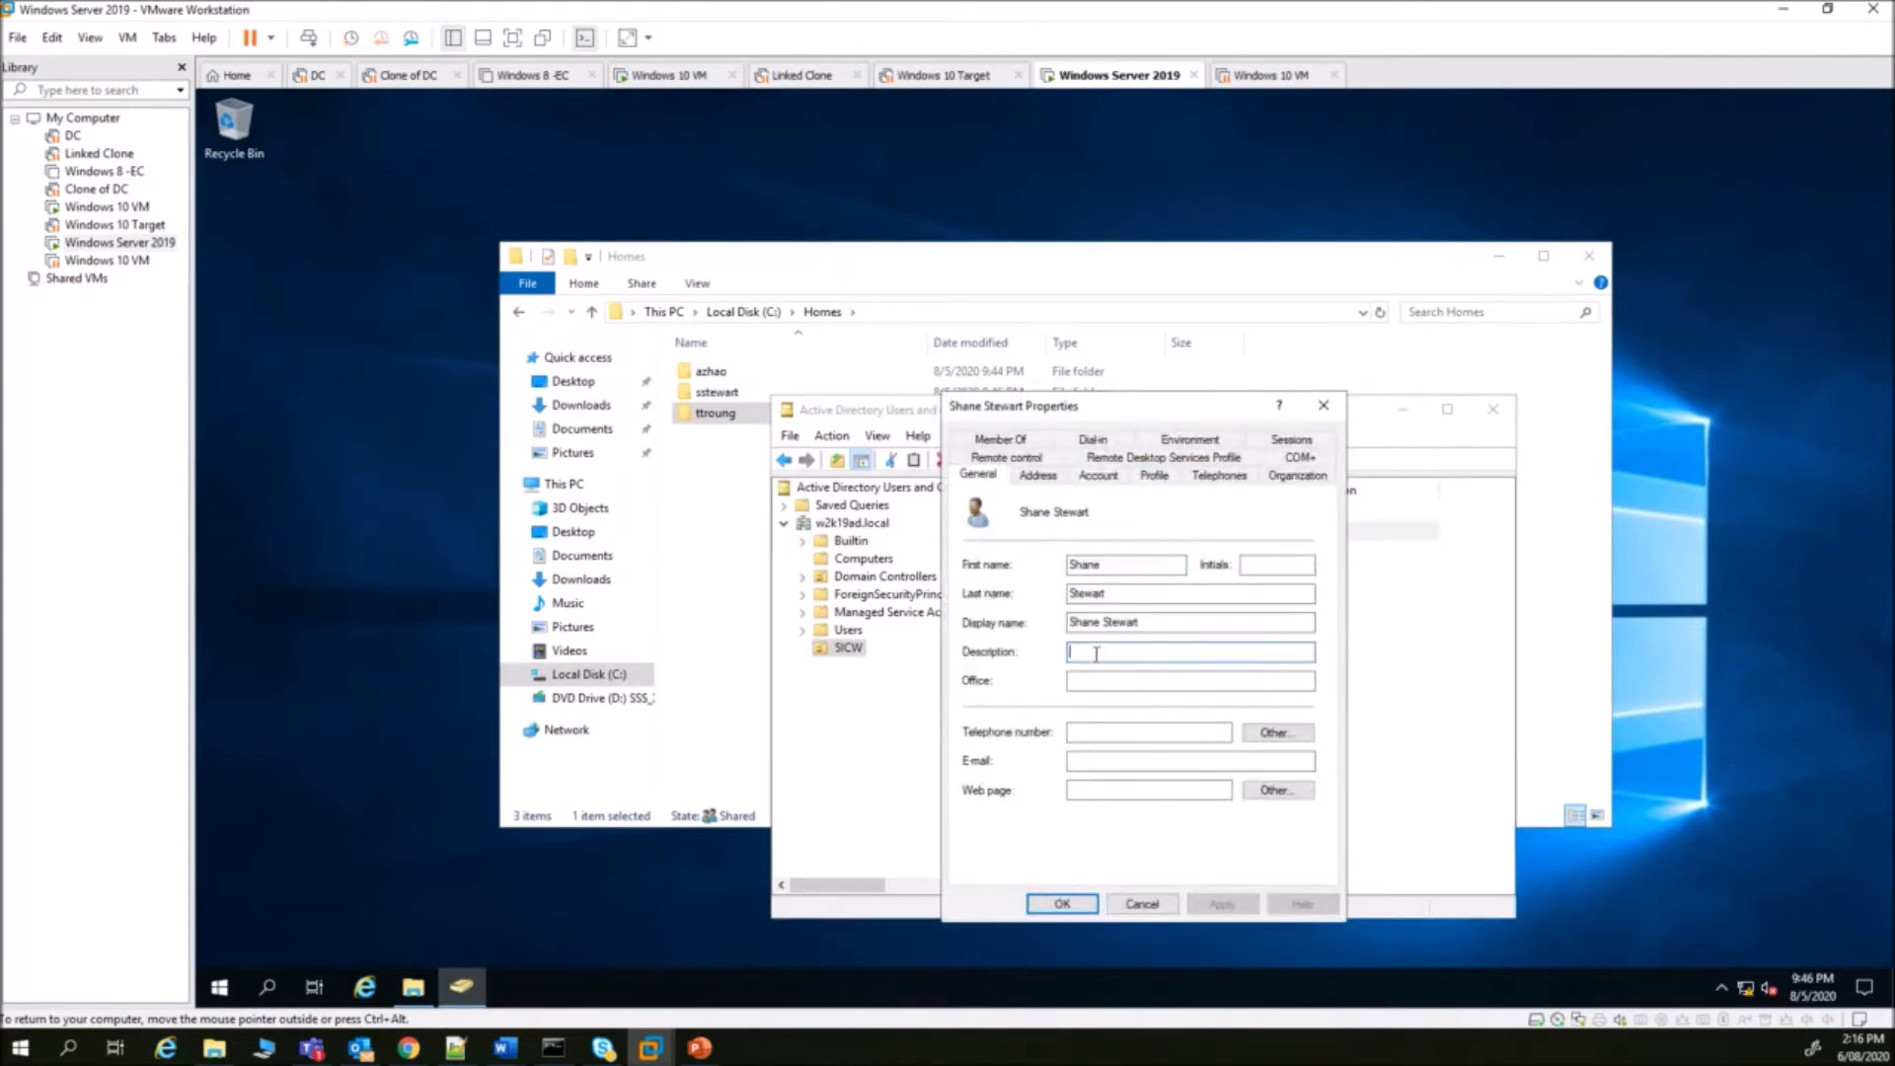
type("Student")
left_click_drag(1113, 651, 981, 650)
key("ctrl+c")
left_click(1062, 903)
- Give the other student user the description Student, correcting the pasted text
double_click(1049, 550)
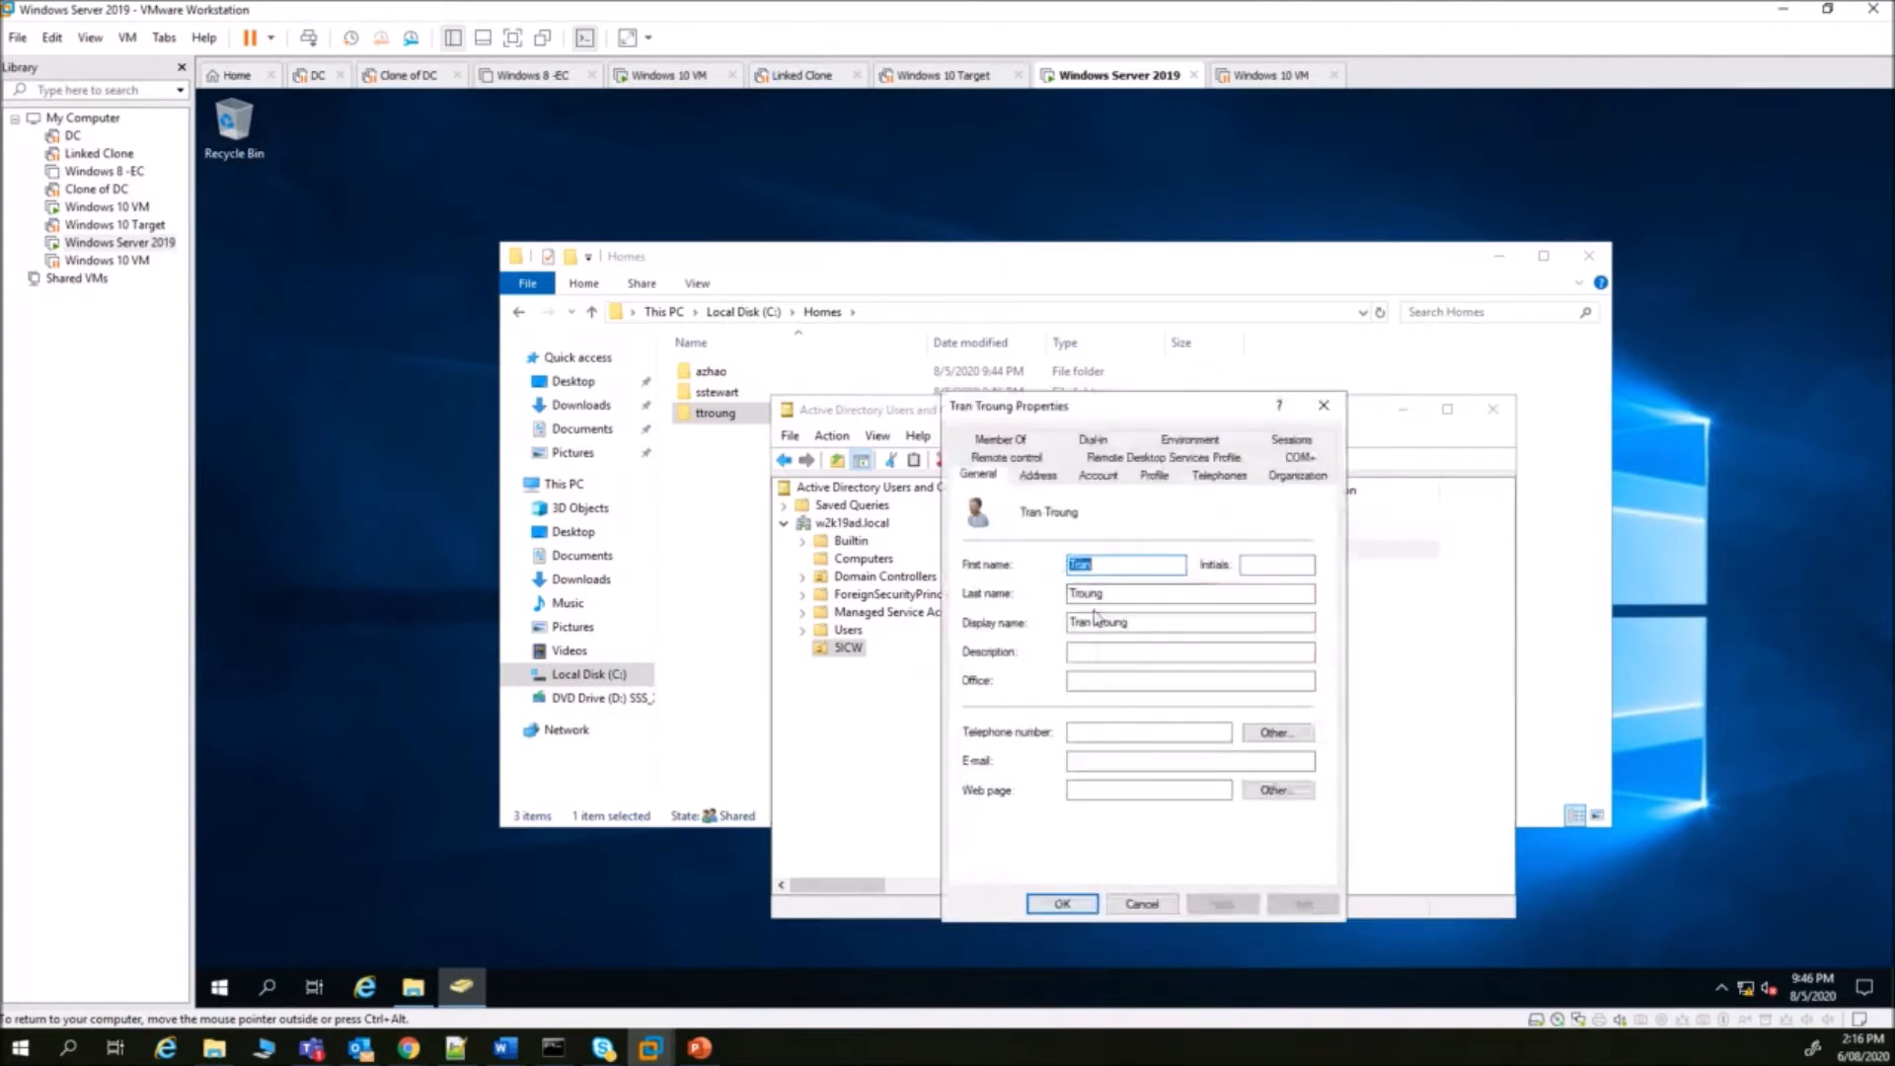
left_click(1095, 653)
key("ctrl+v")
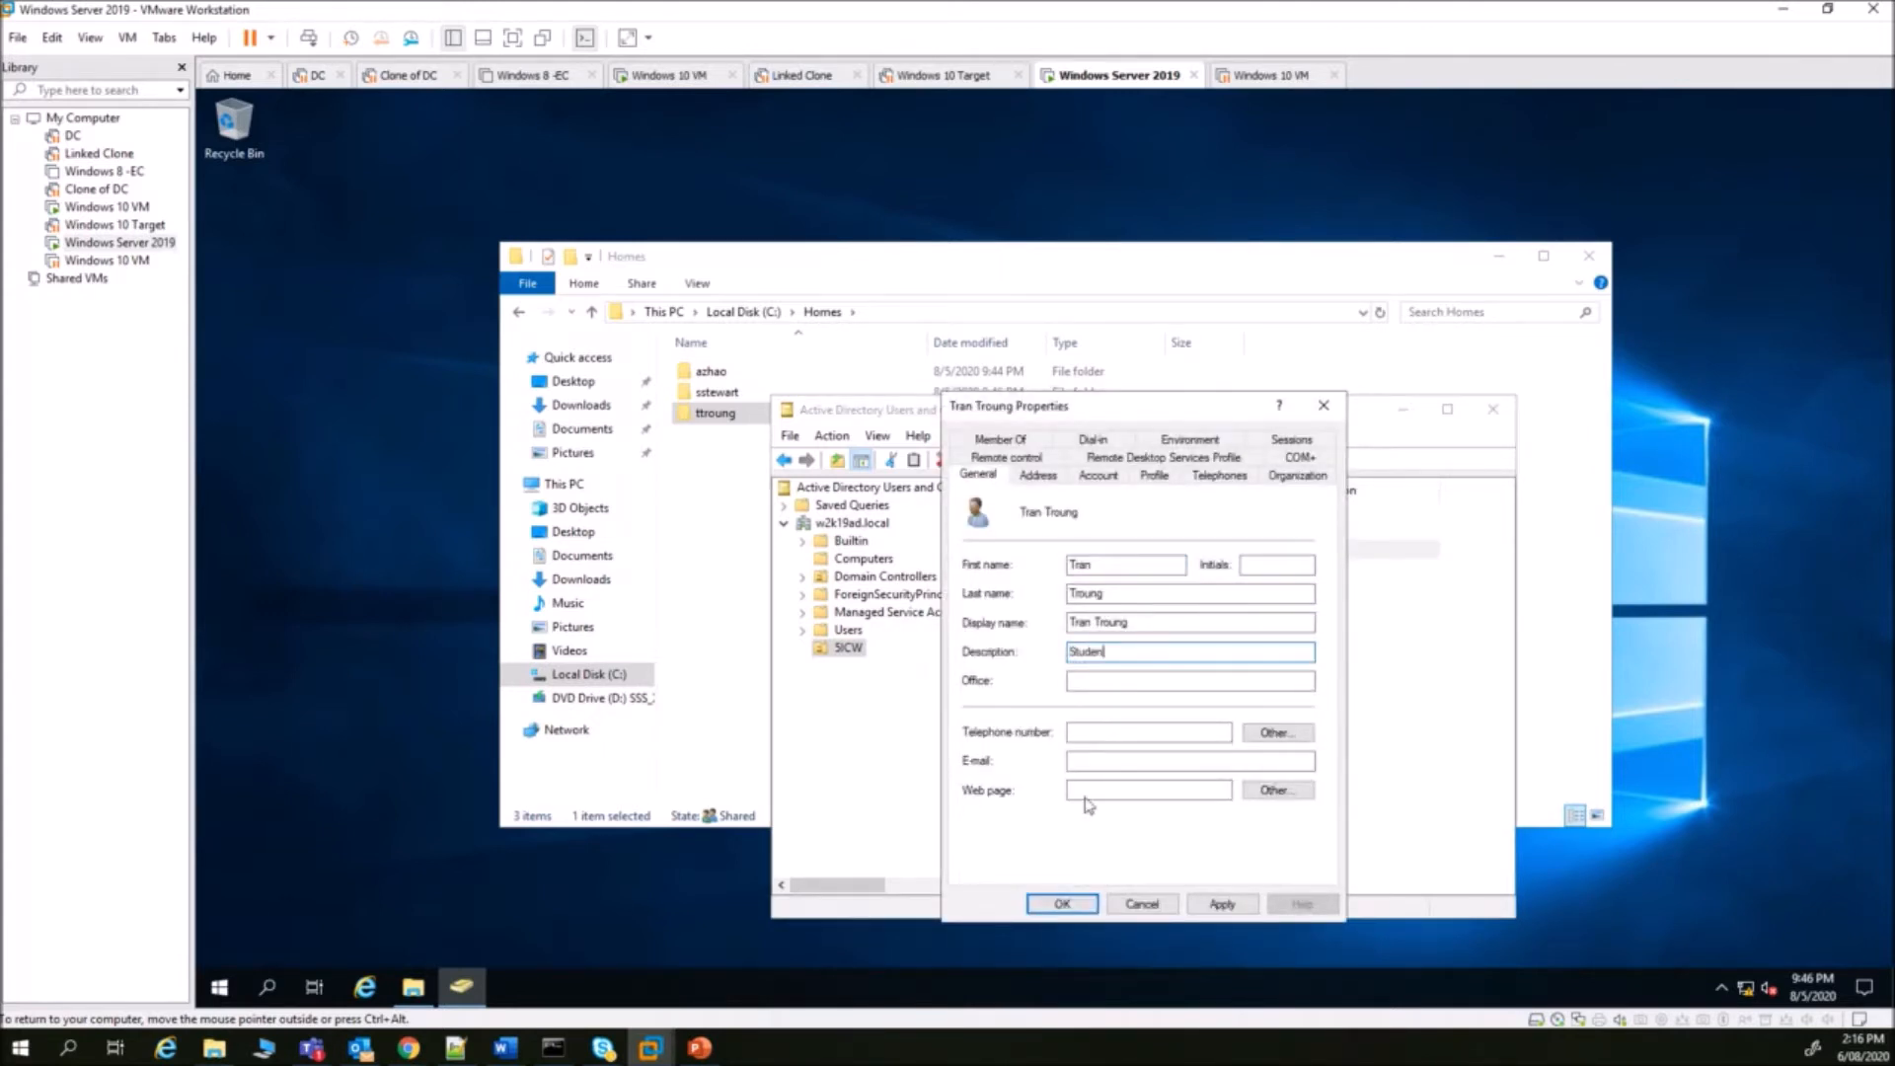
left_click(1056, 905)
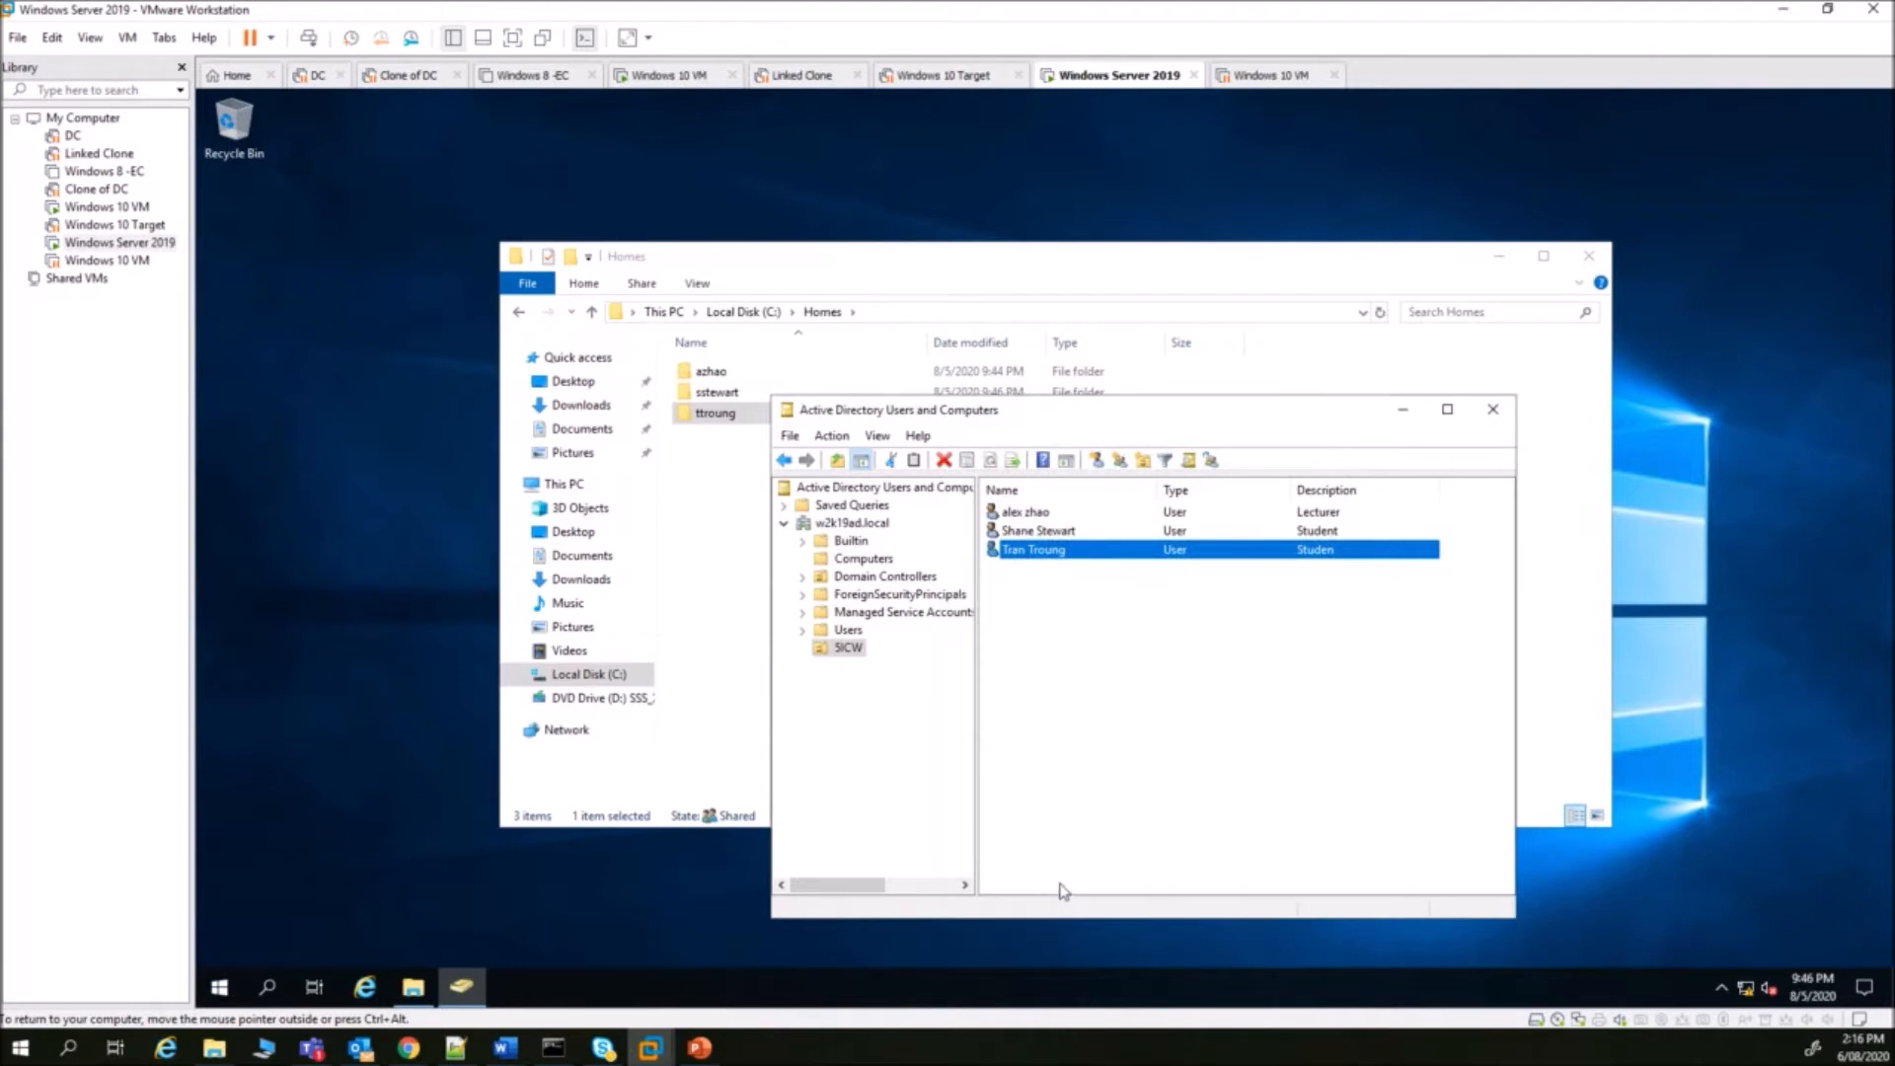
key("F2")
left_click(1075, 602)
double_click(1044, 551)
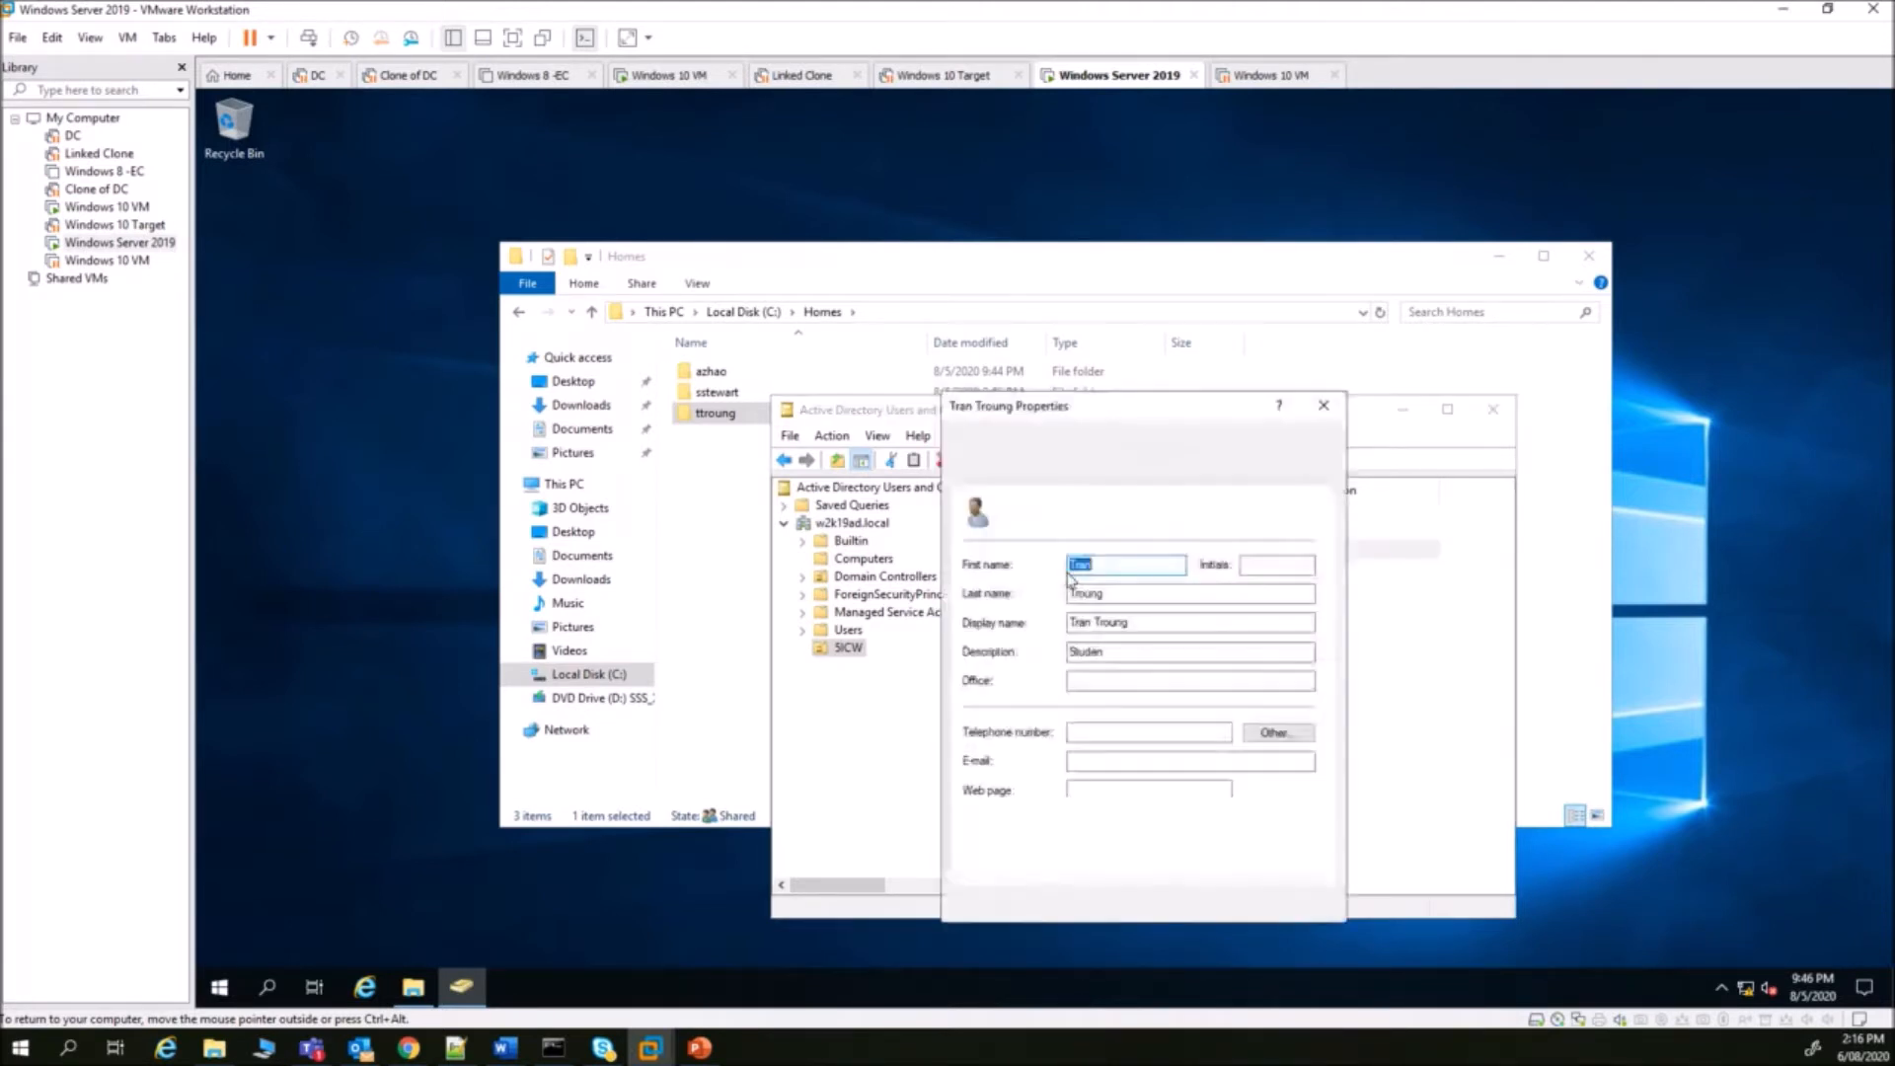
left_click(1122, 652)
type("t")
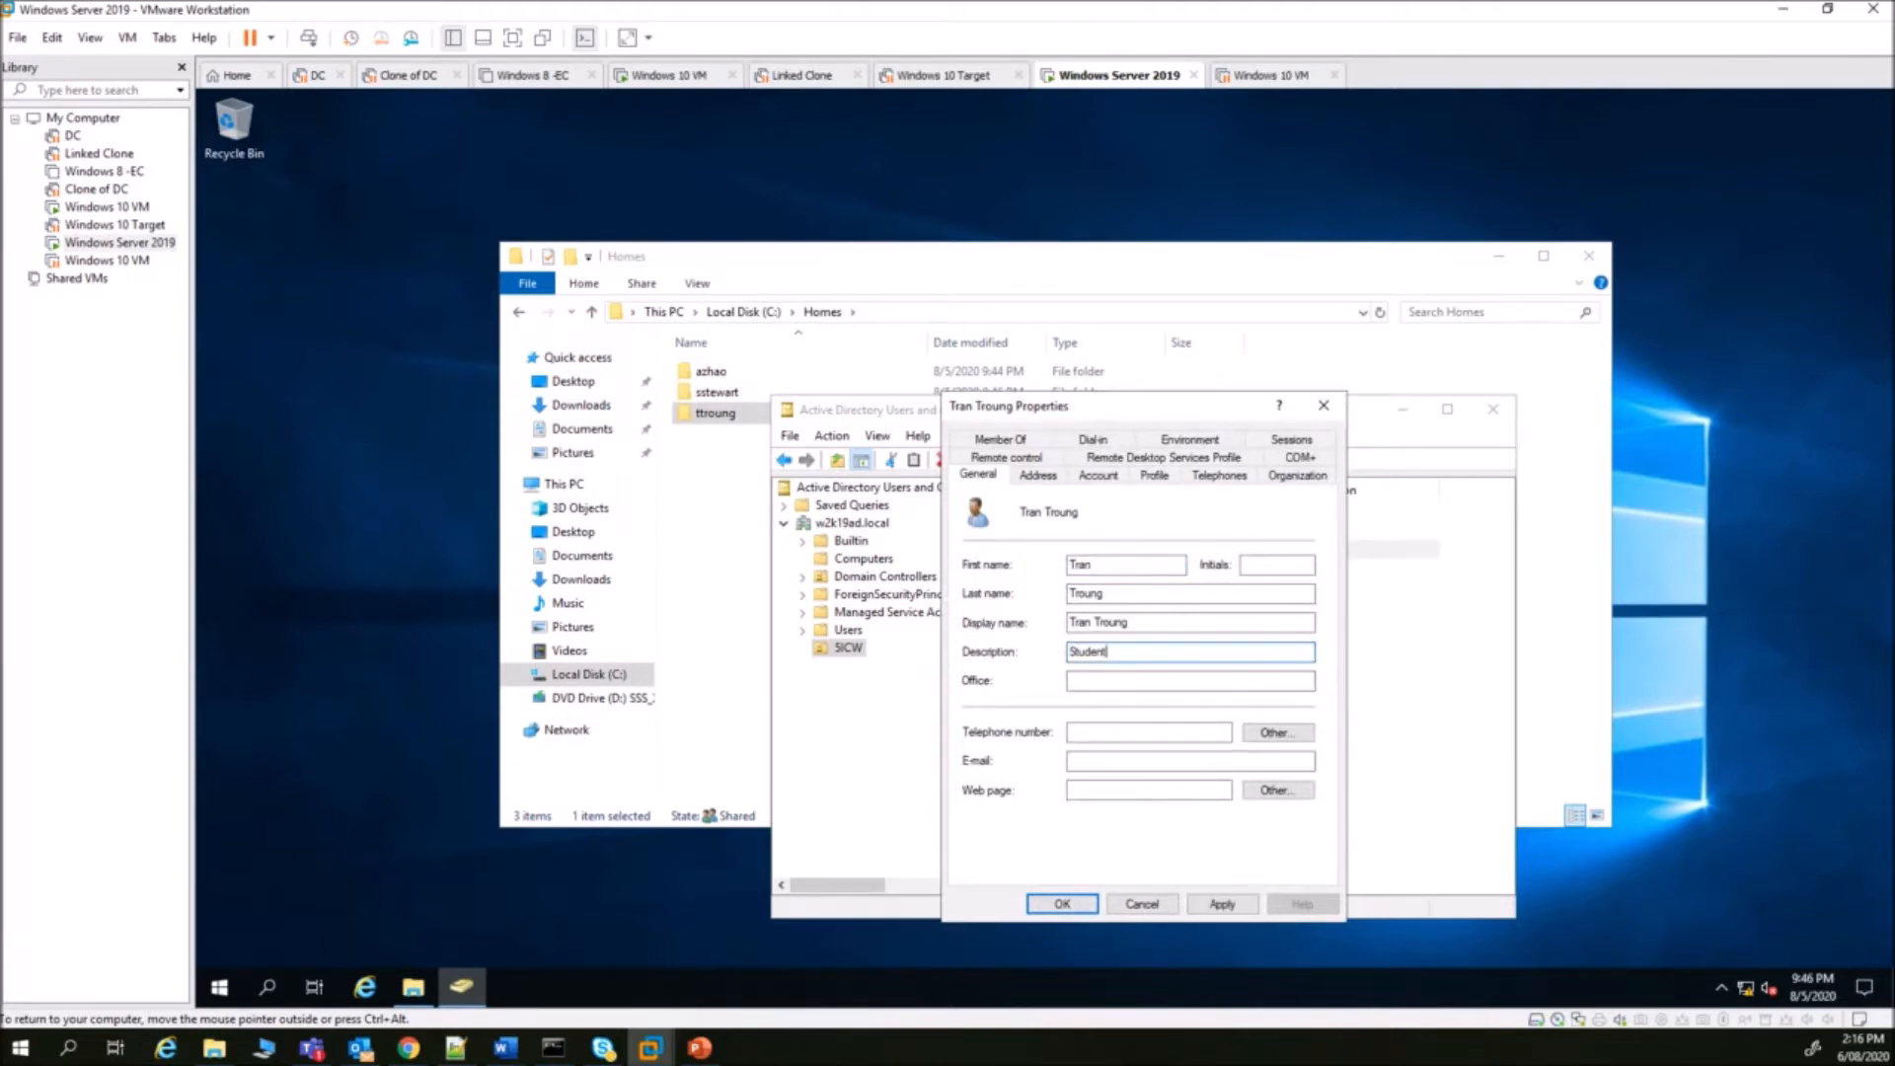
left_click(1062, 904)
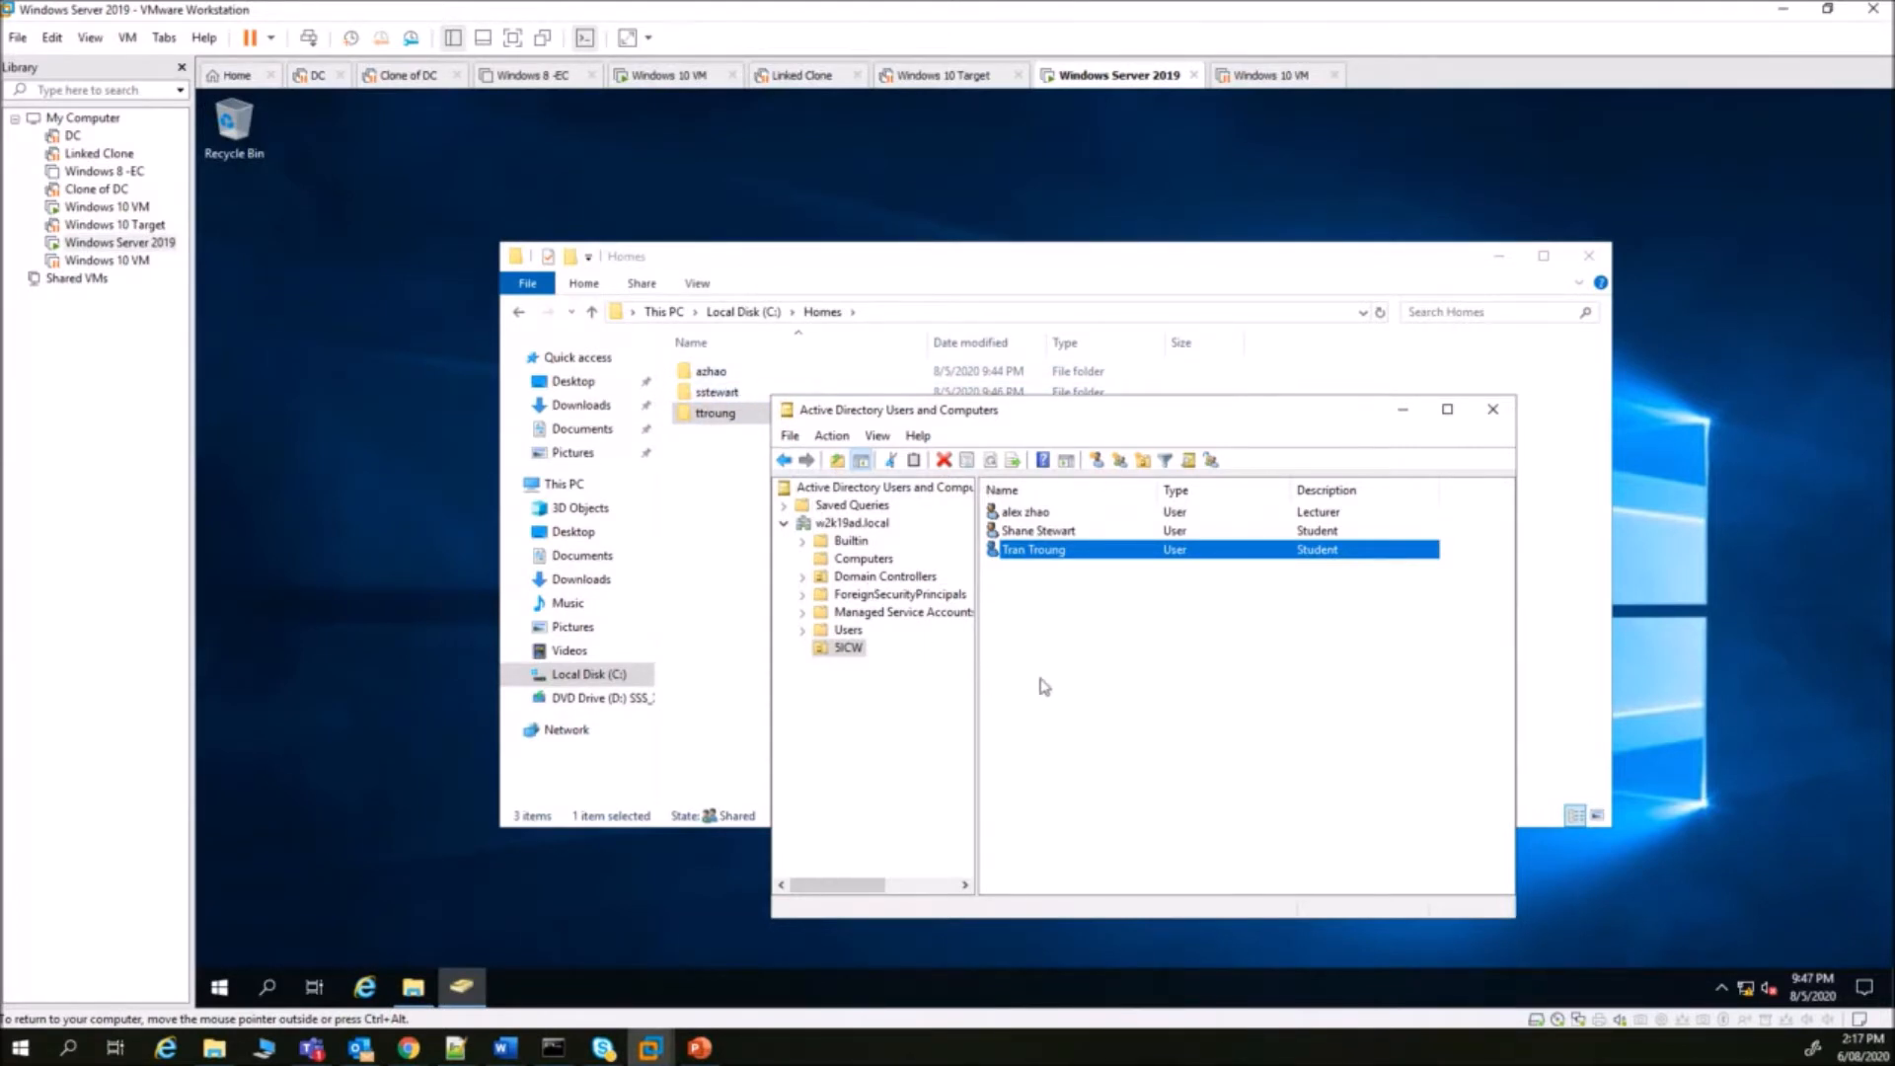
- Show the root of drive C in File Explorer and select the Student_files folder
left_click(744, 312)
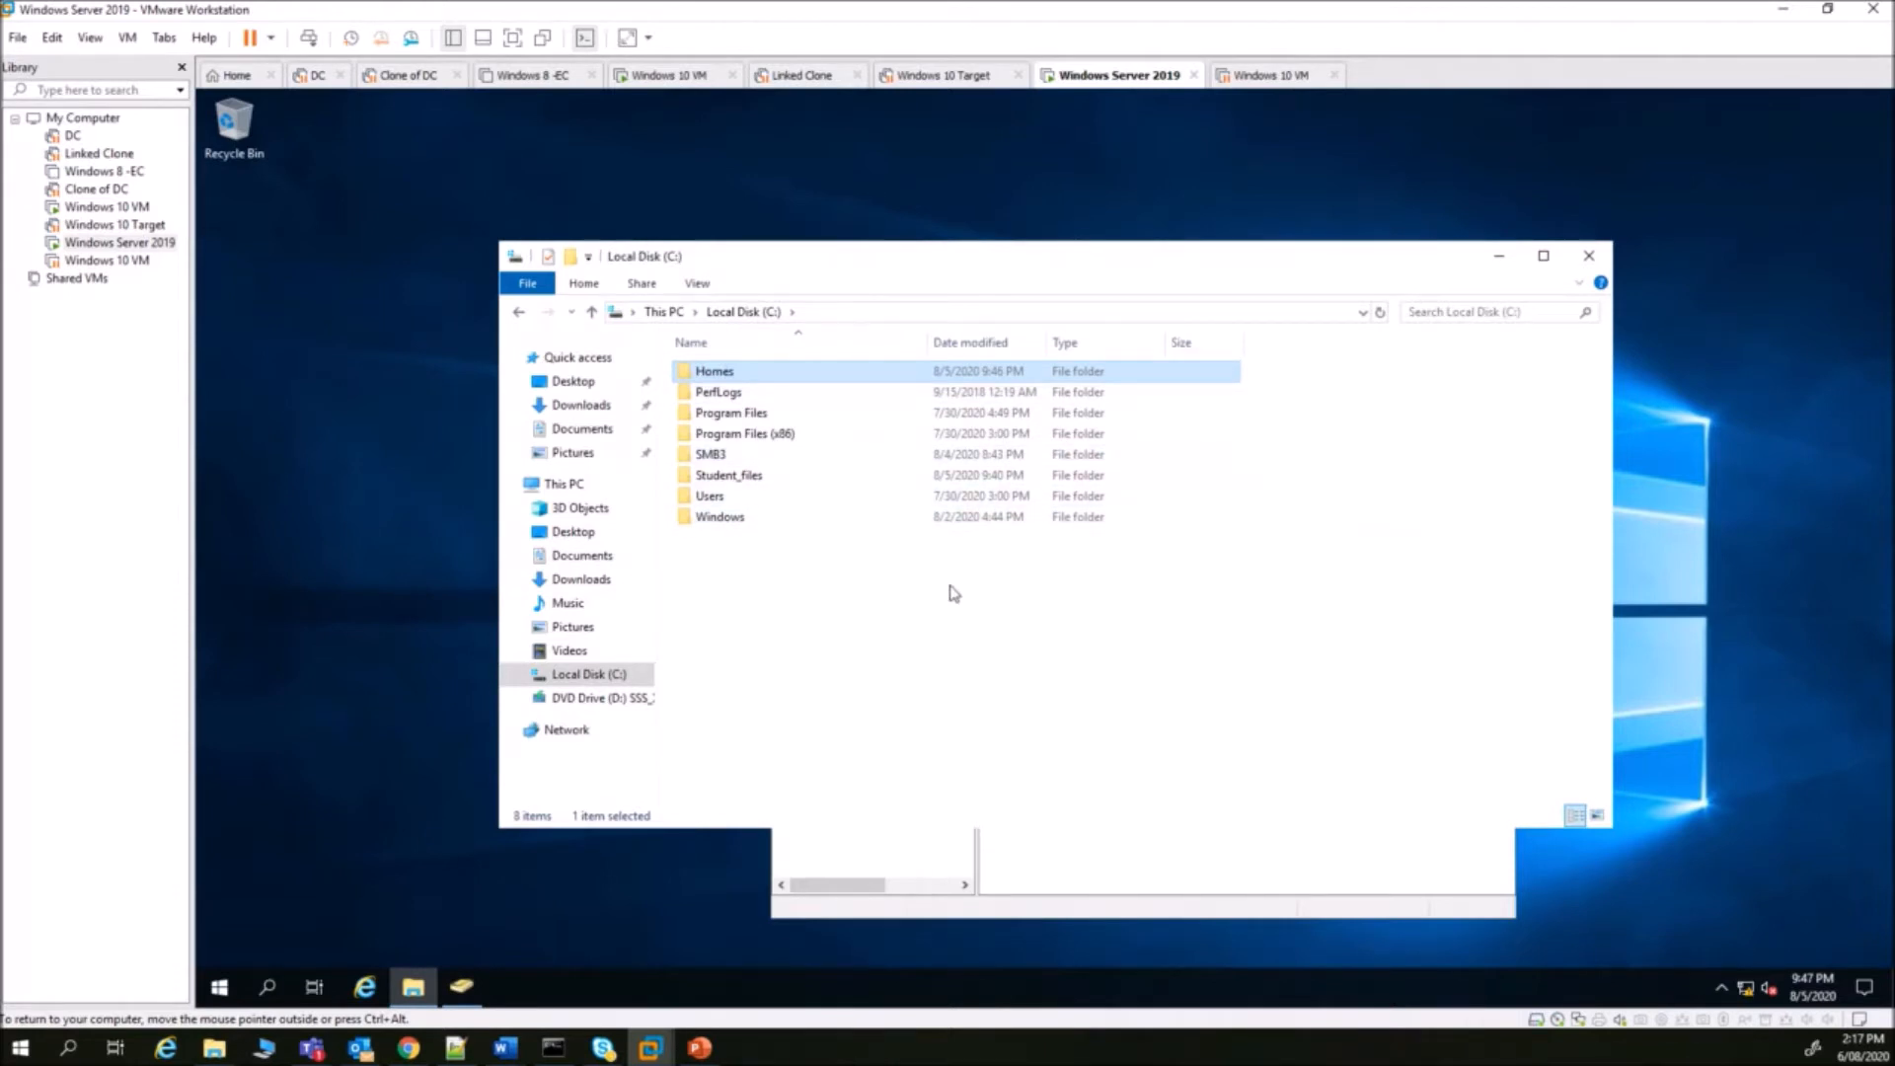
left_click(758, 477)
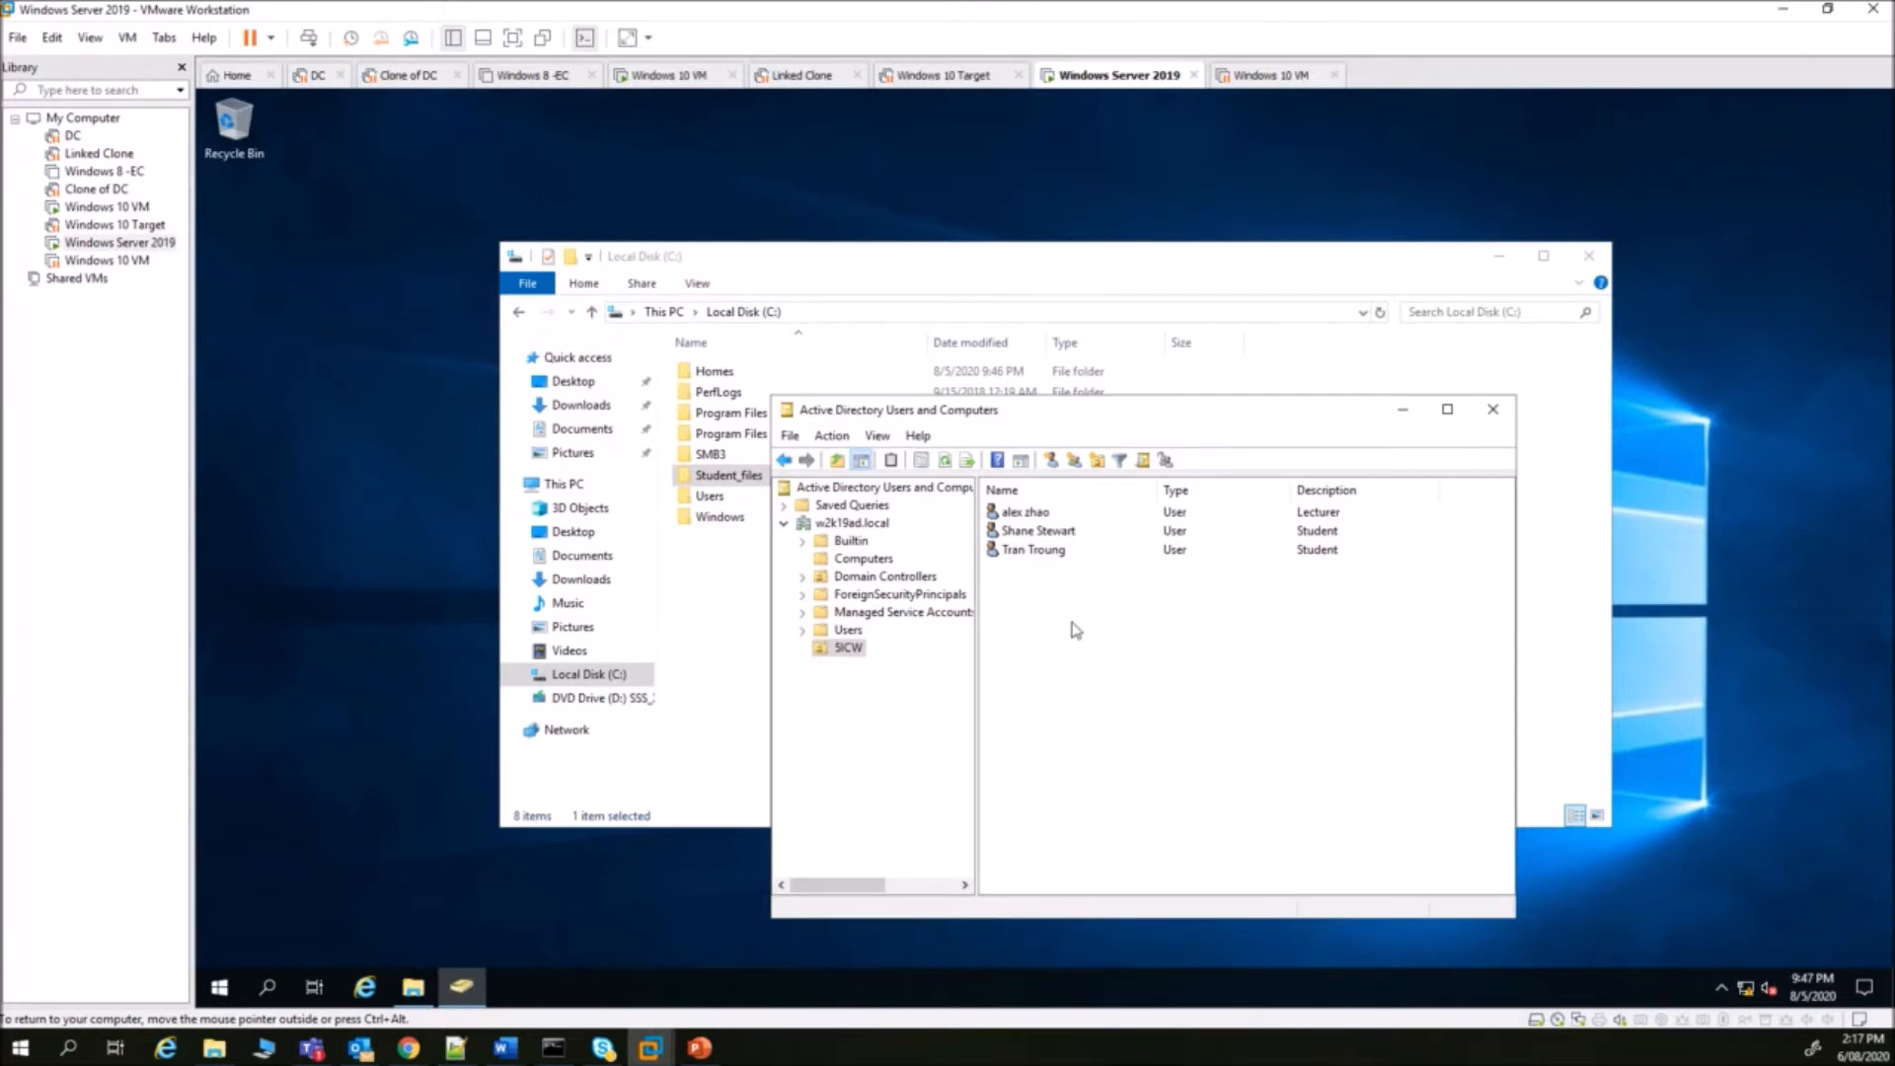
- Create gg_Lecturers as a Global, Security group in the SICW unit
left_click(1074, 461)
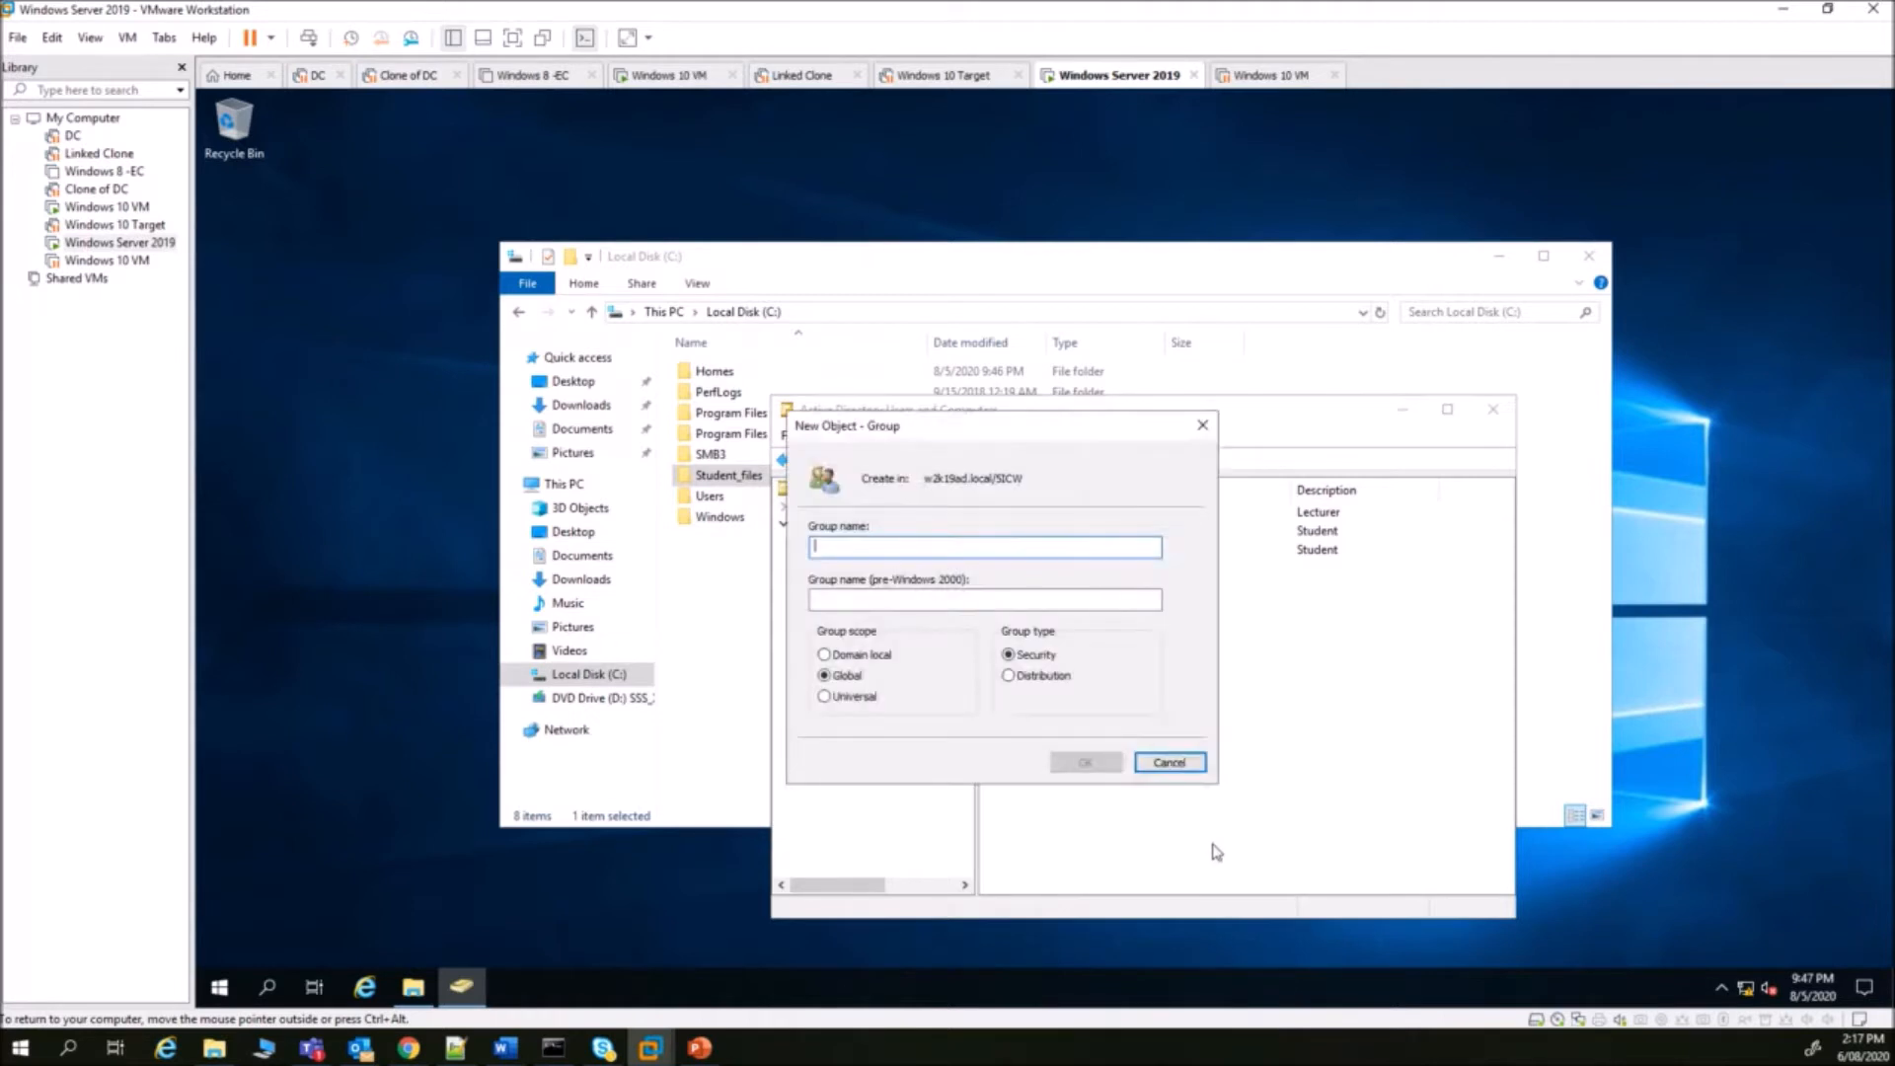
left_click_drag(1078, 441, 1241, 491)
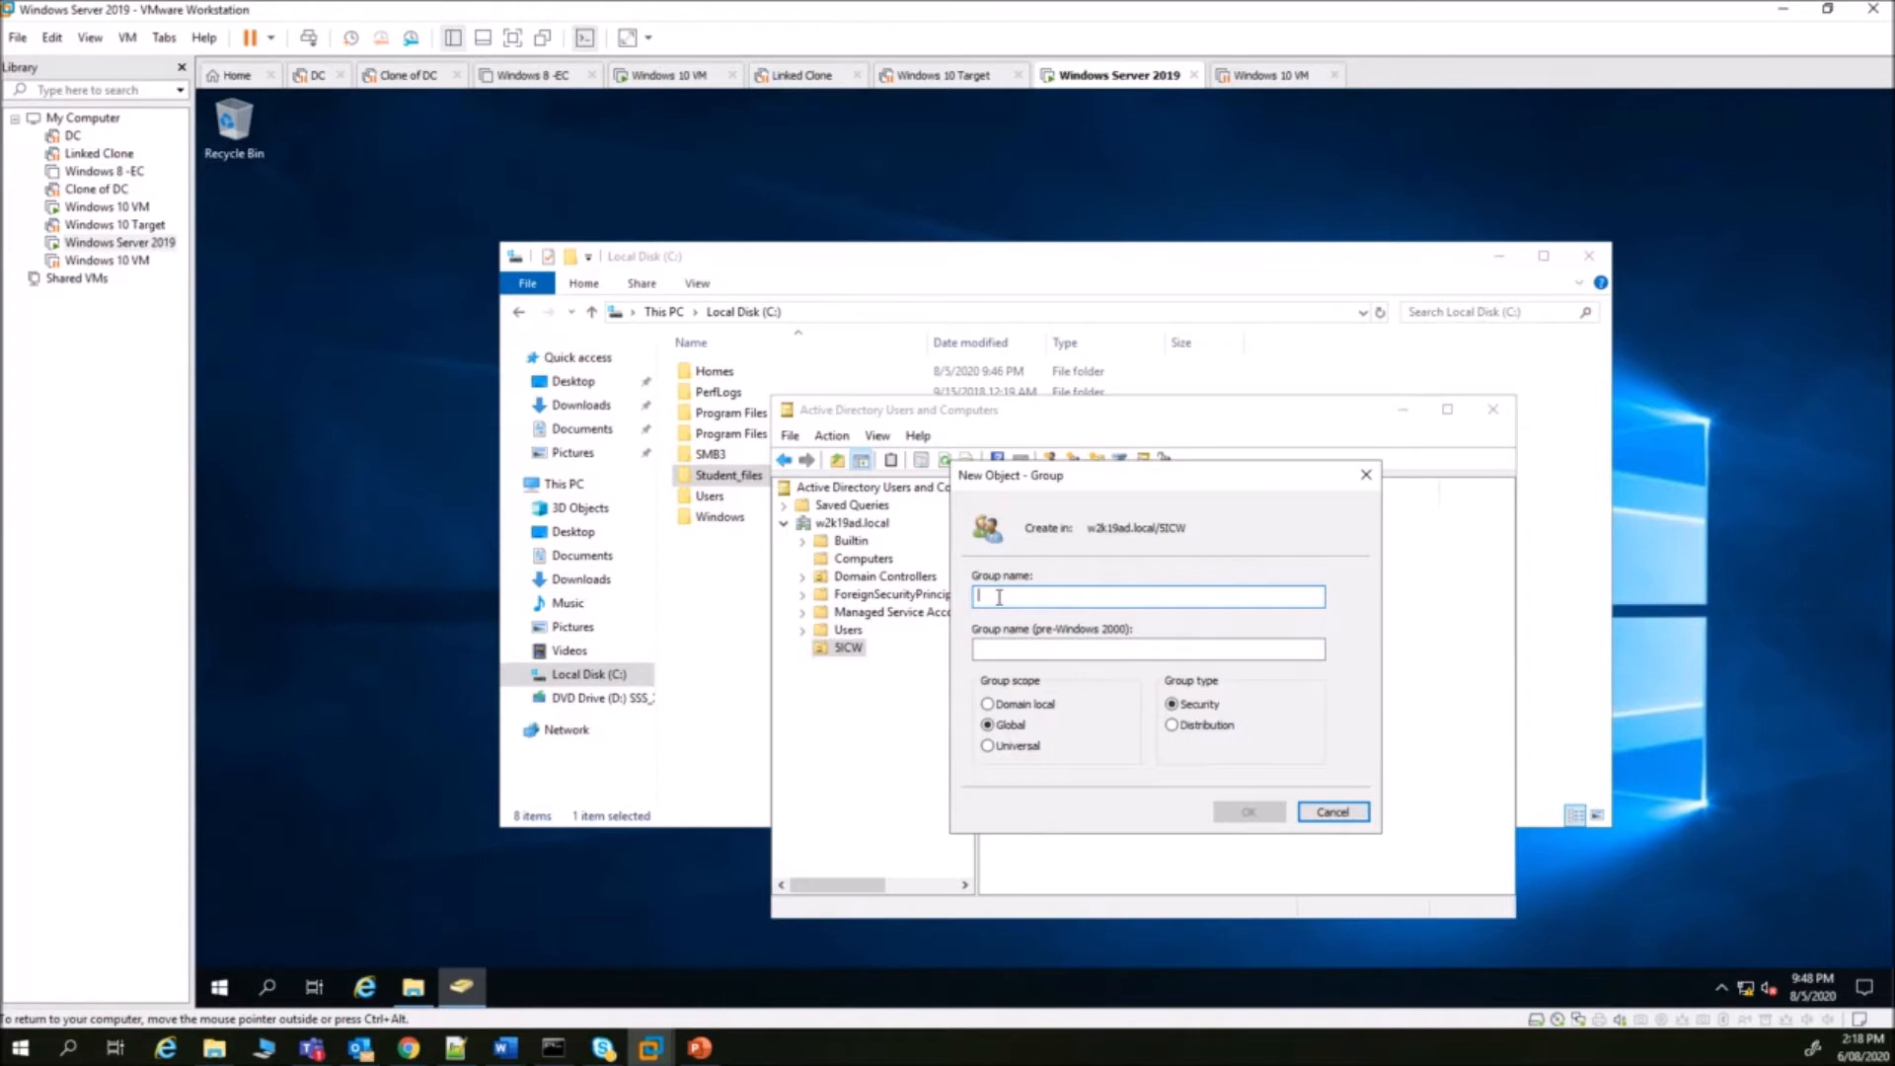
type("gg_")
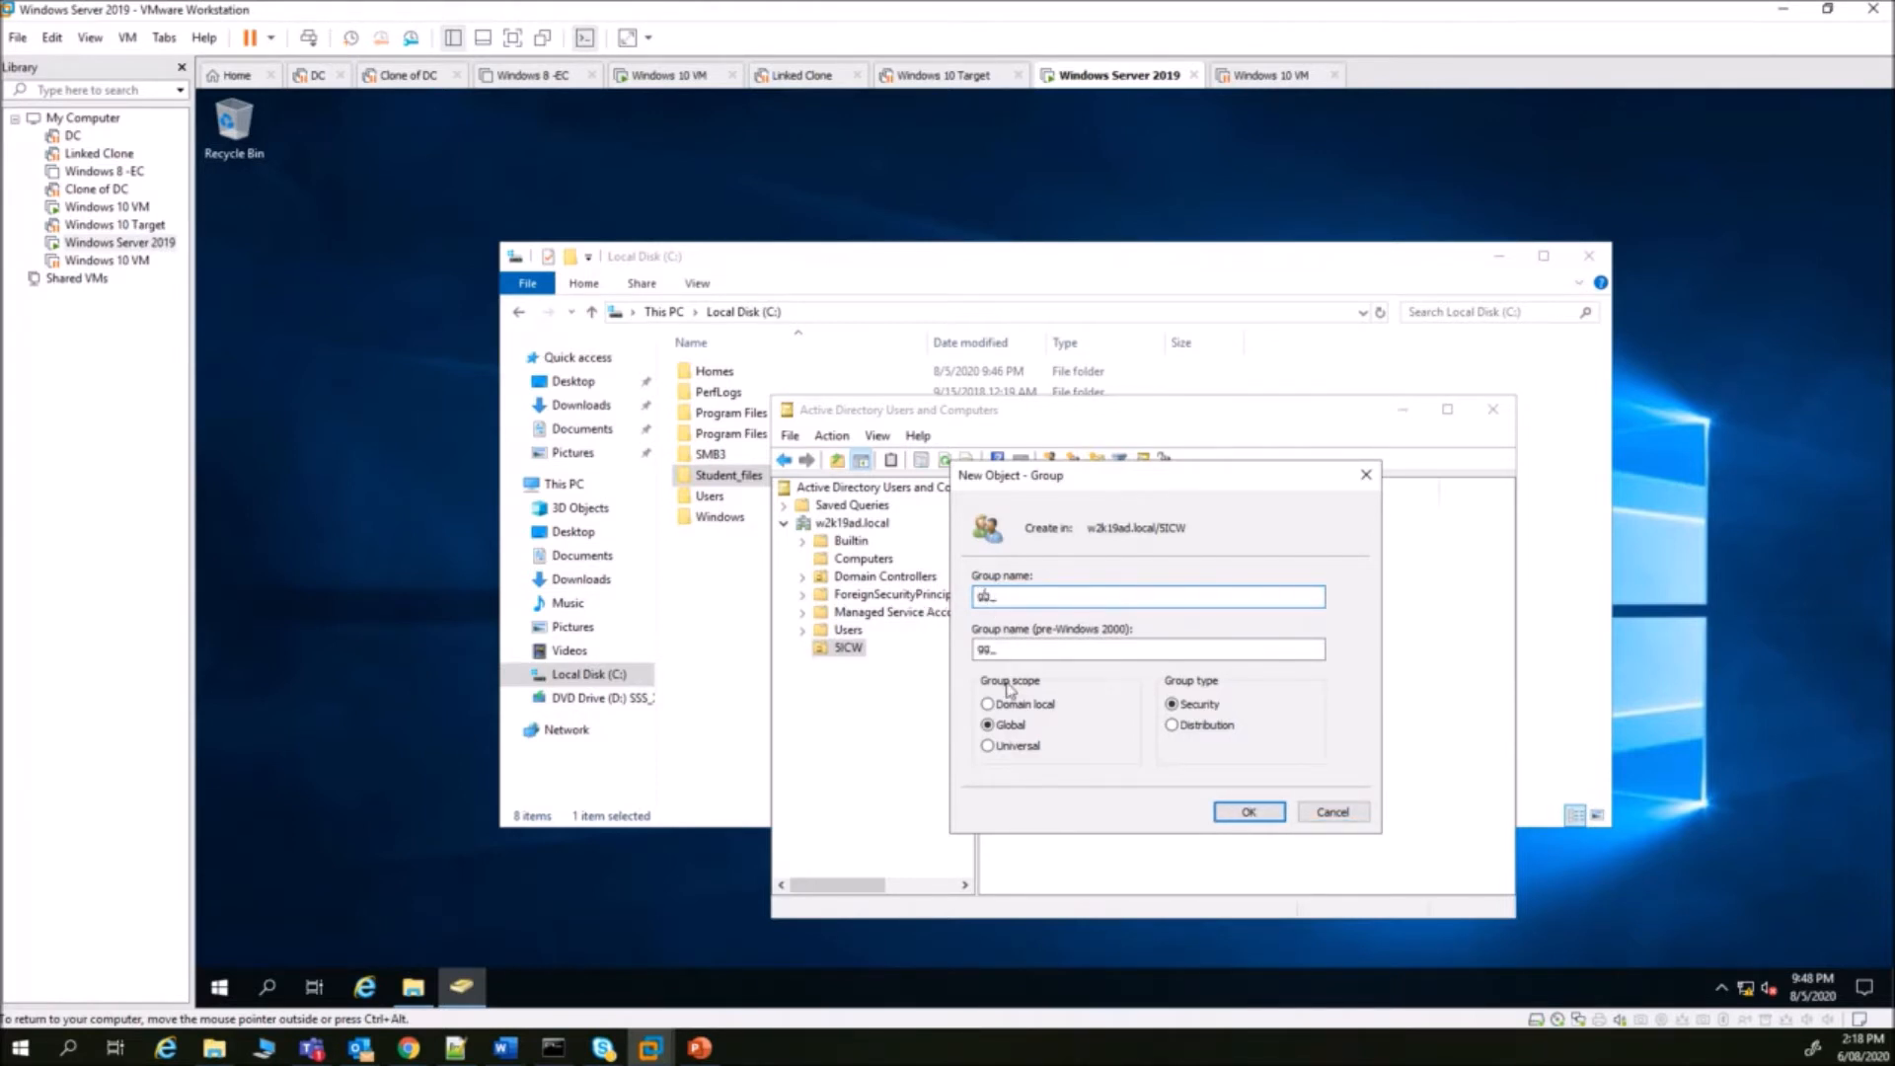
double_click(990, 595)
left_click(1028, 597)
type("Lecturers")
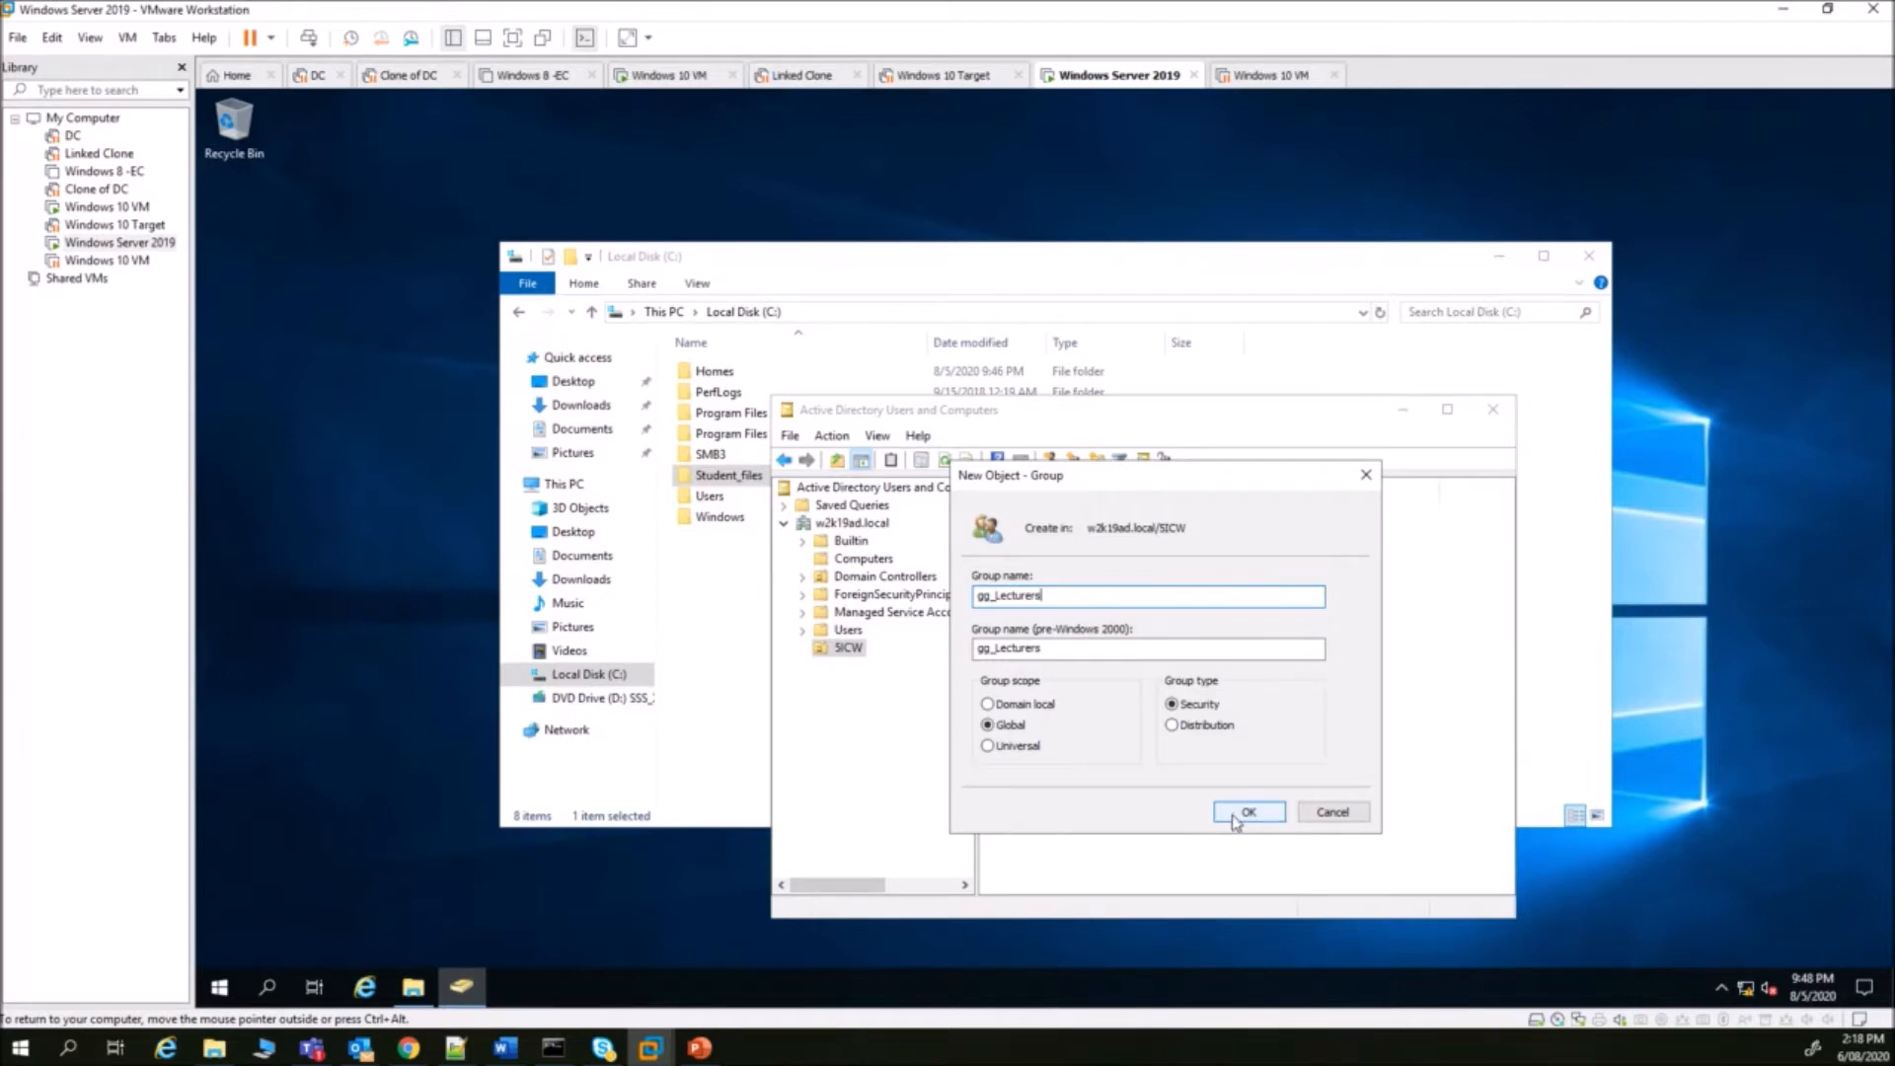
left_click(1234, 815)
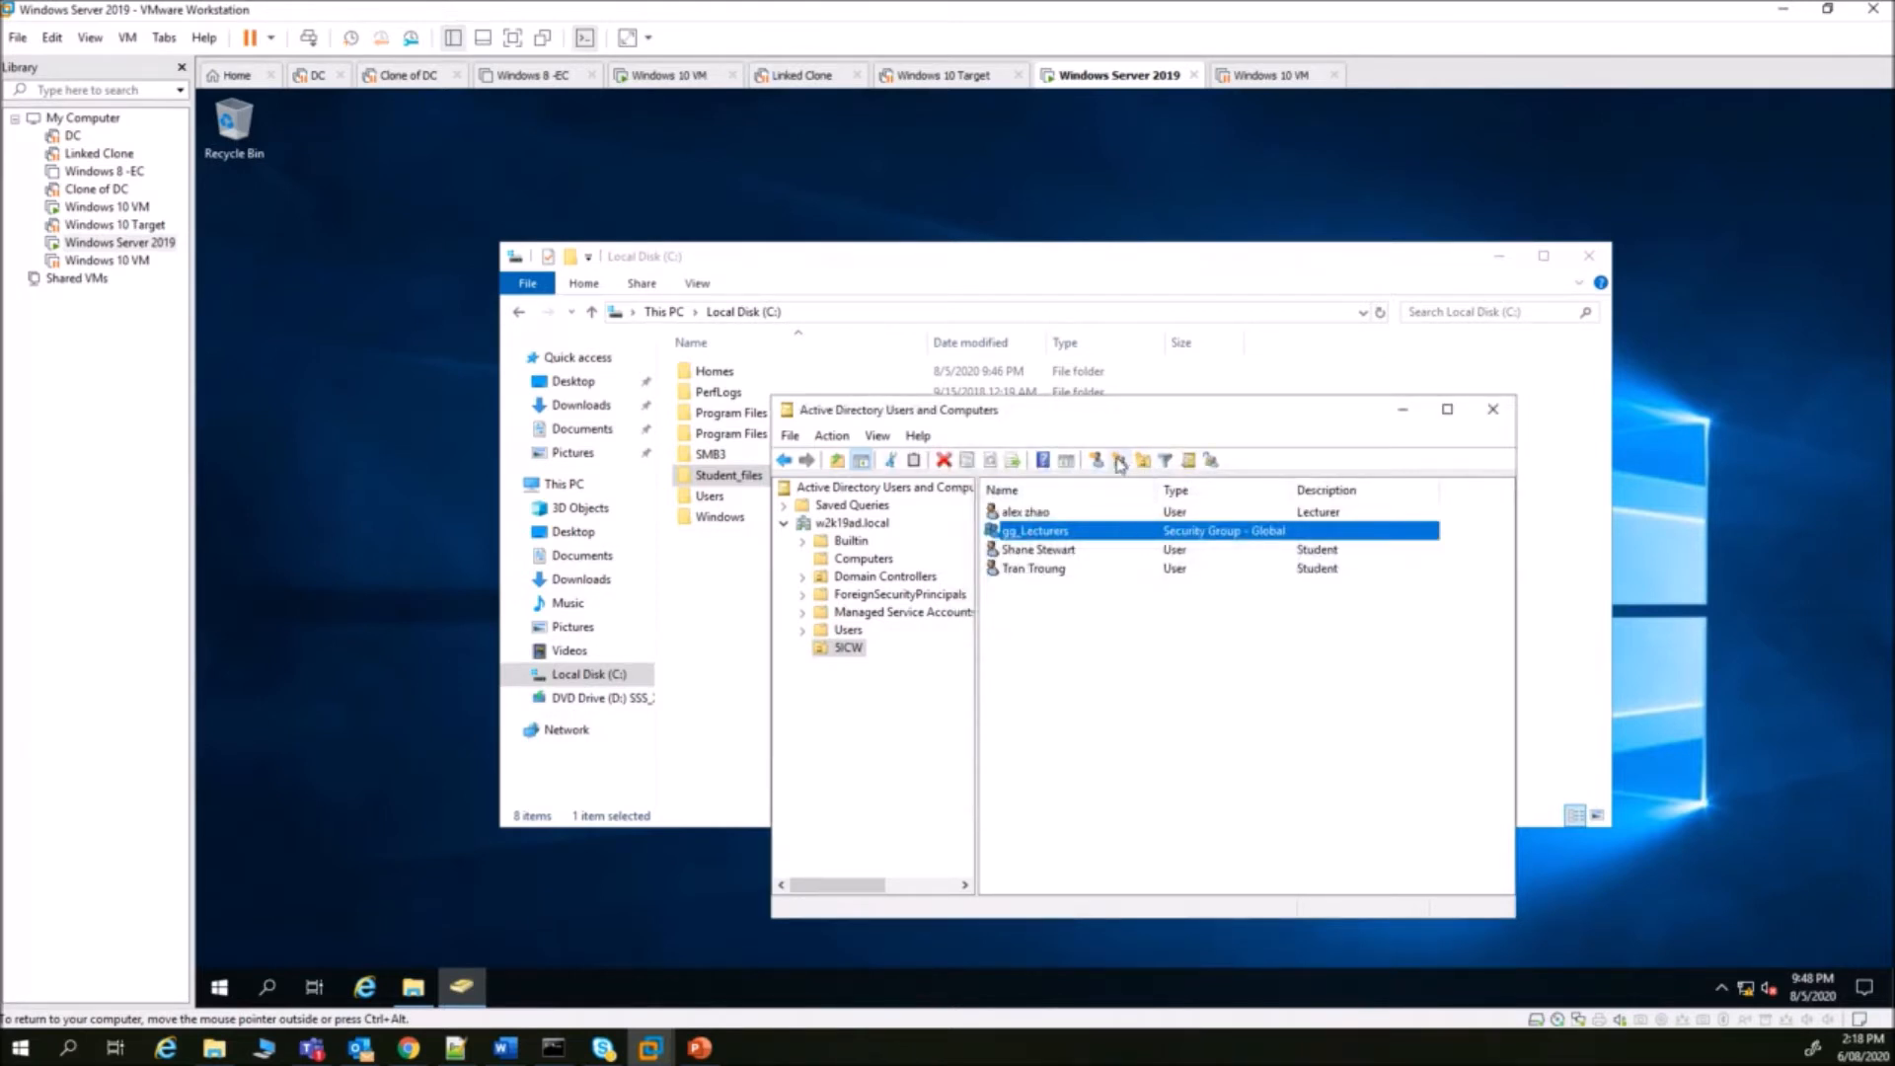
- Create gg_Students as a Global, Security group from the SICW New > Group menu
right_click(1084, 709)
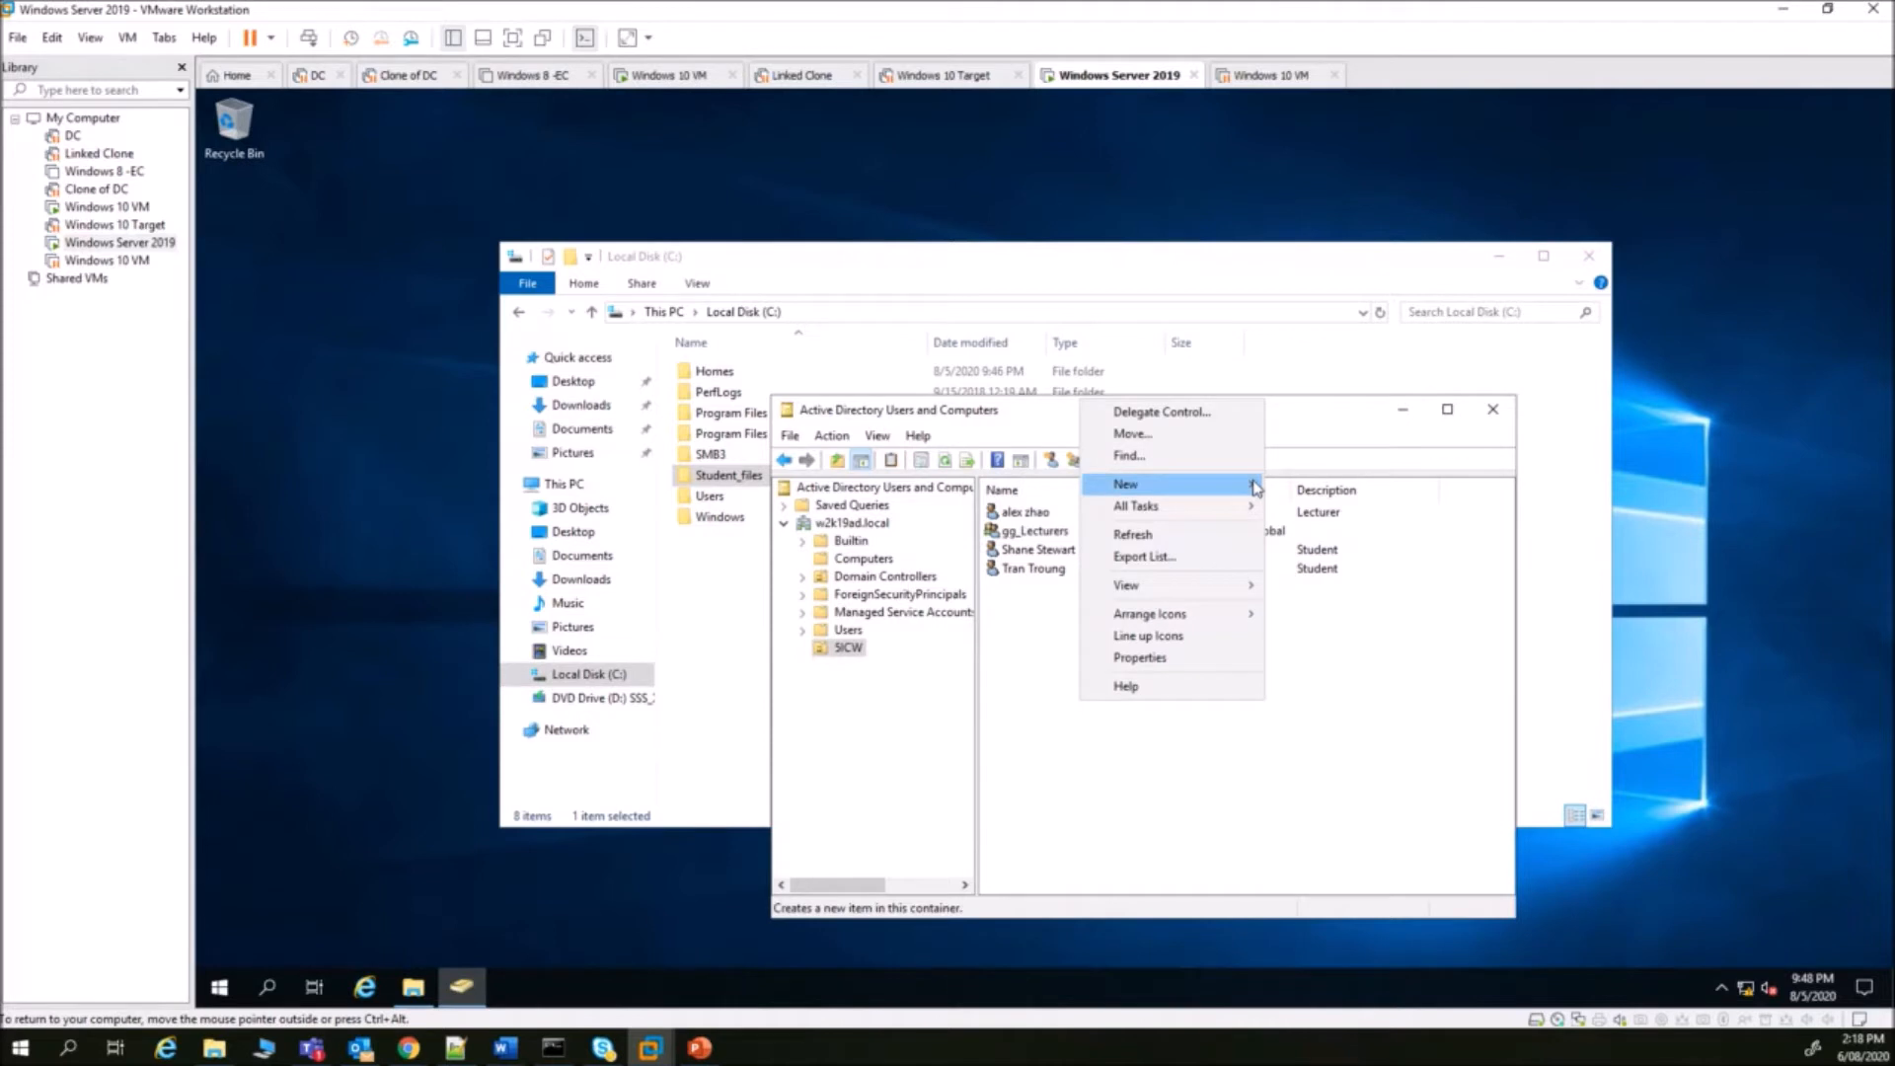
mouse_move(1249, 484)
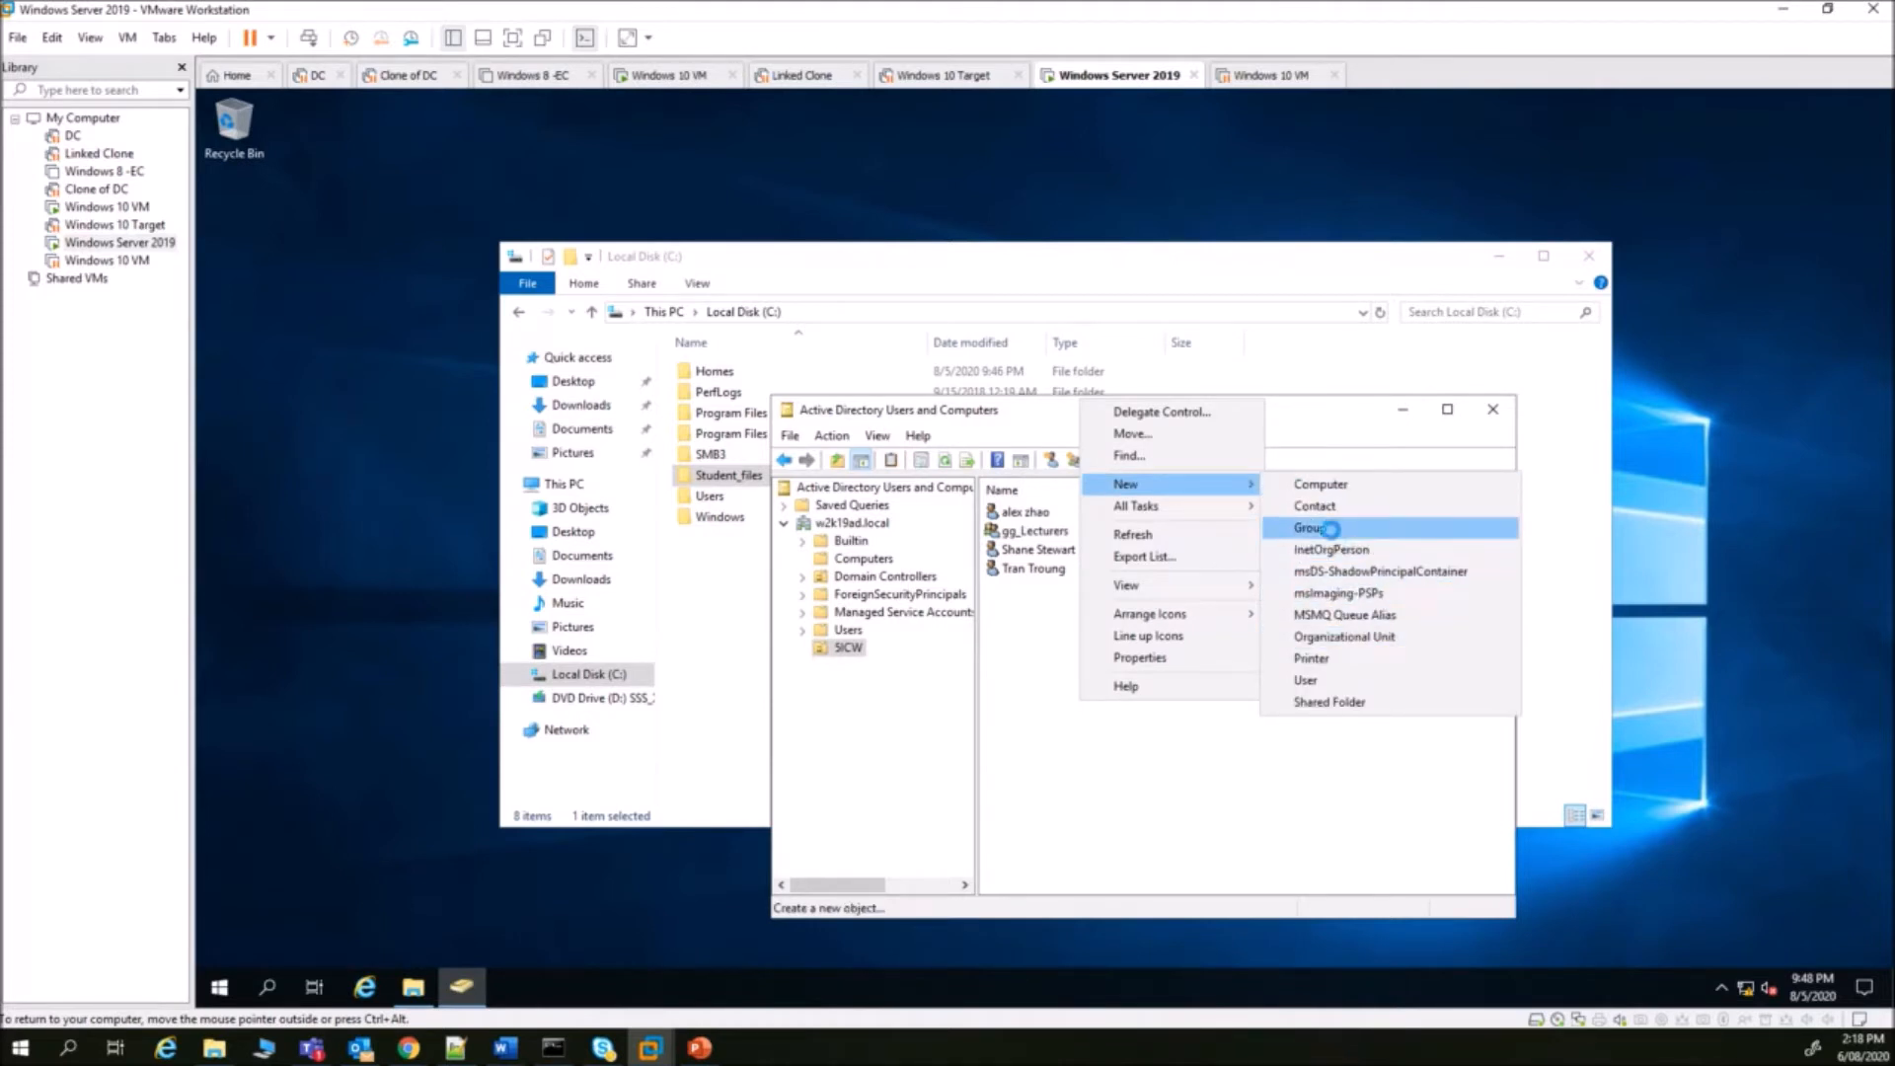
left_click(1321, 528)
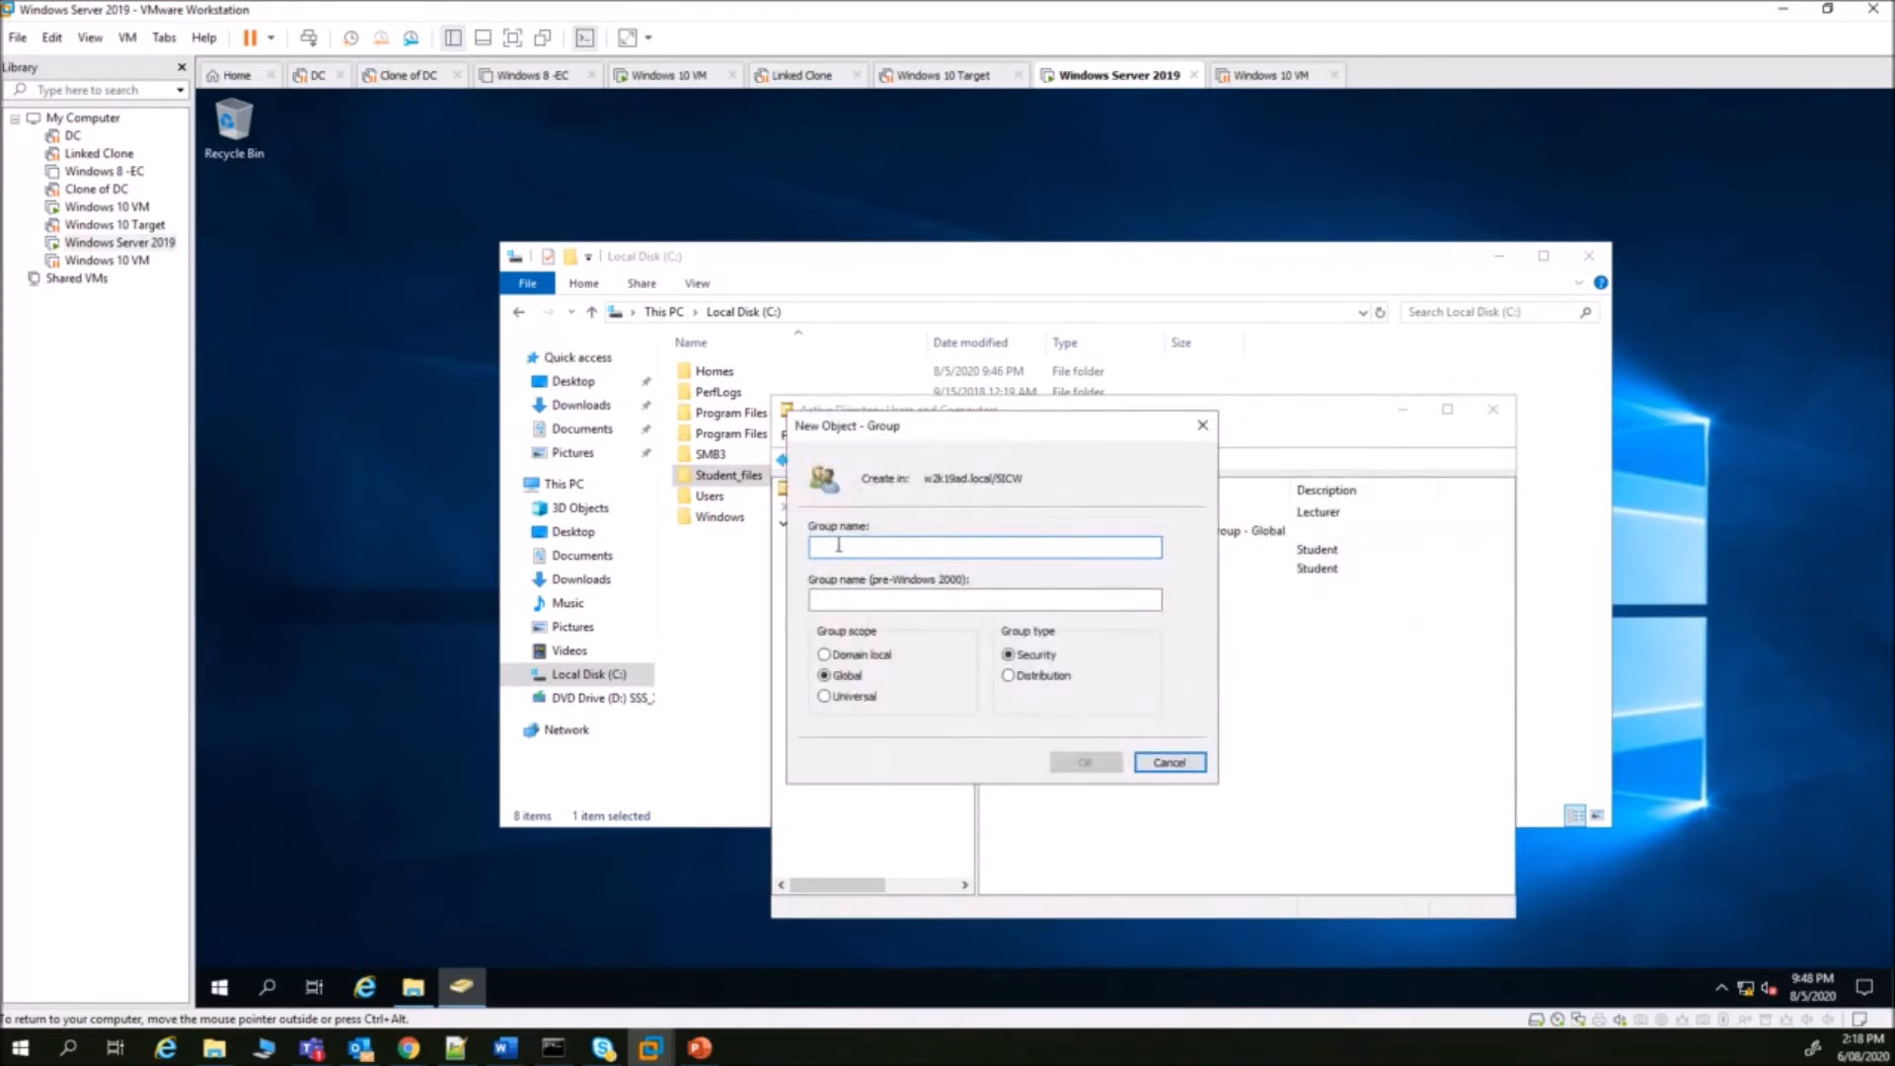
type("gg_Students")
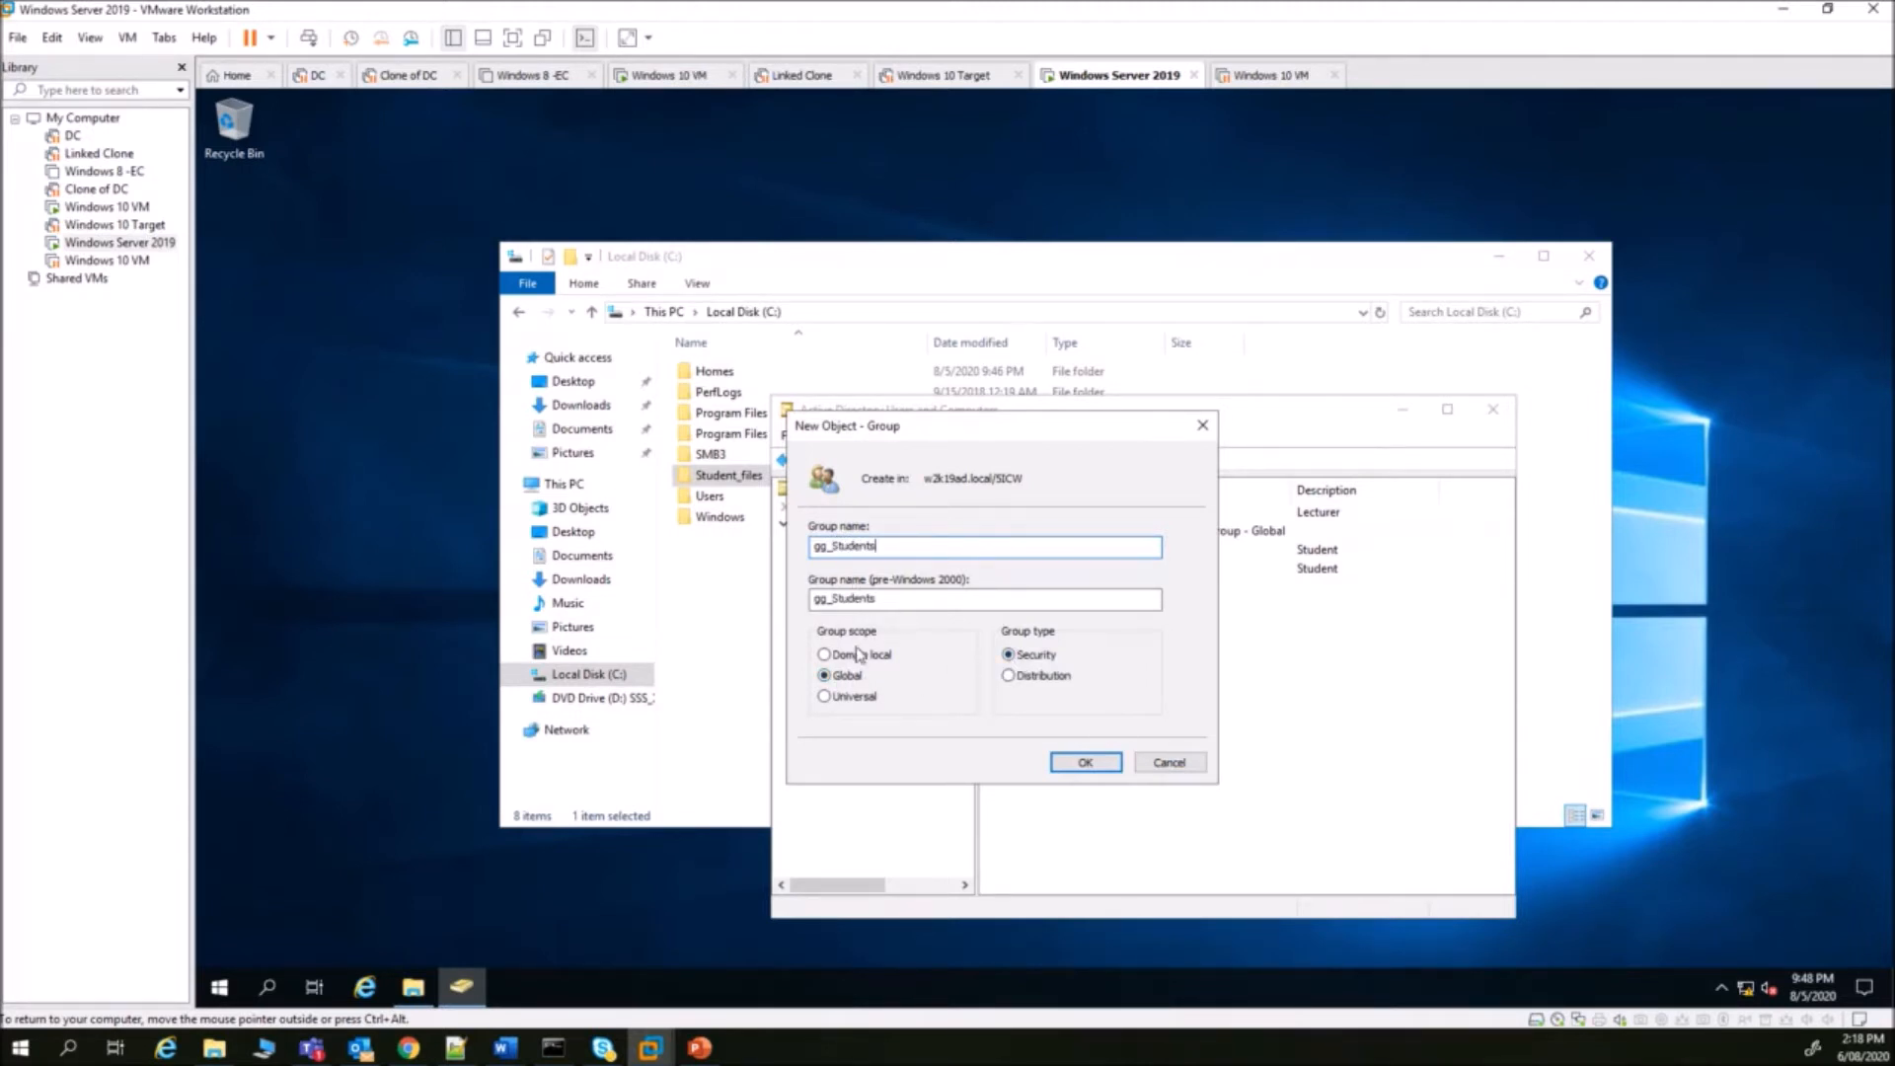
left_click(1088, 766)
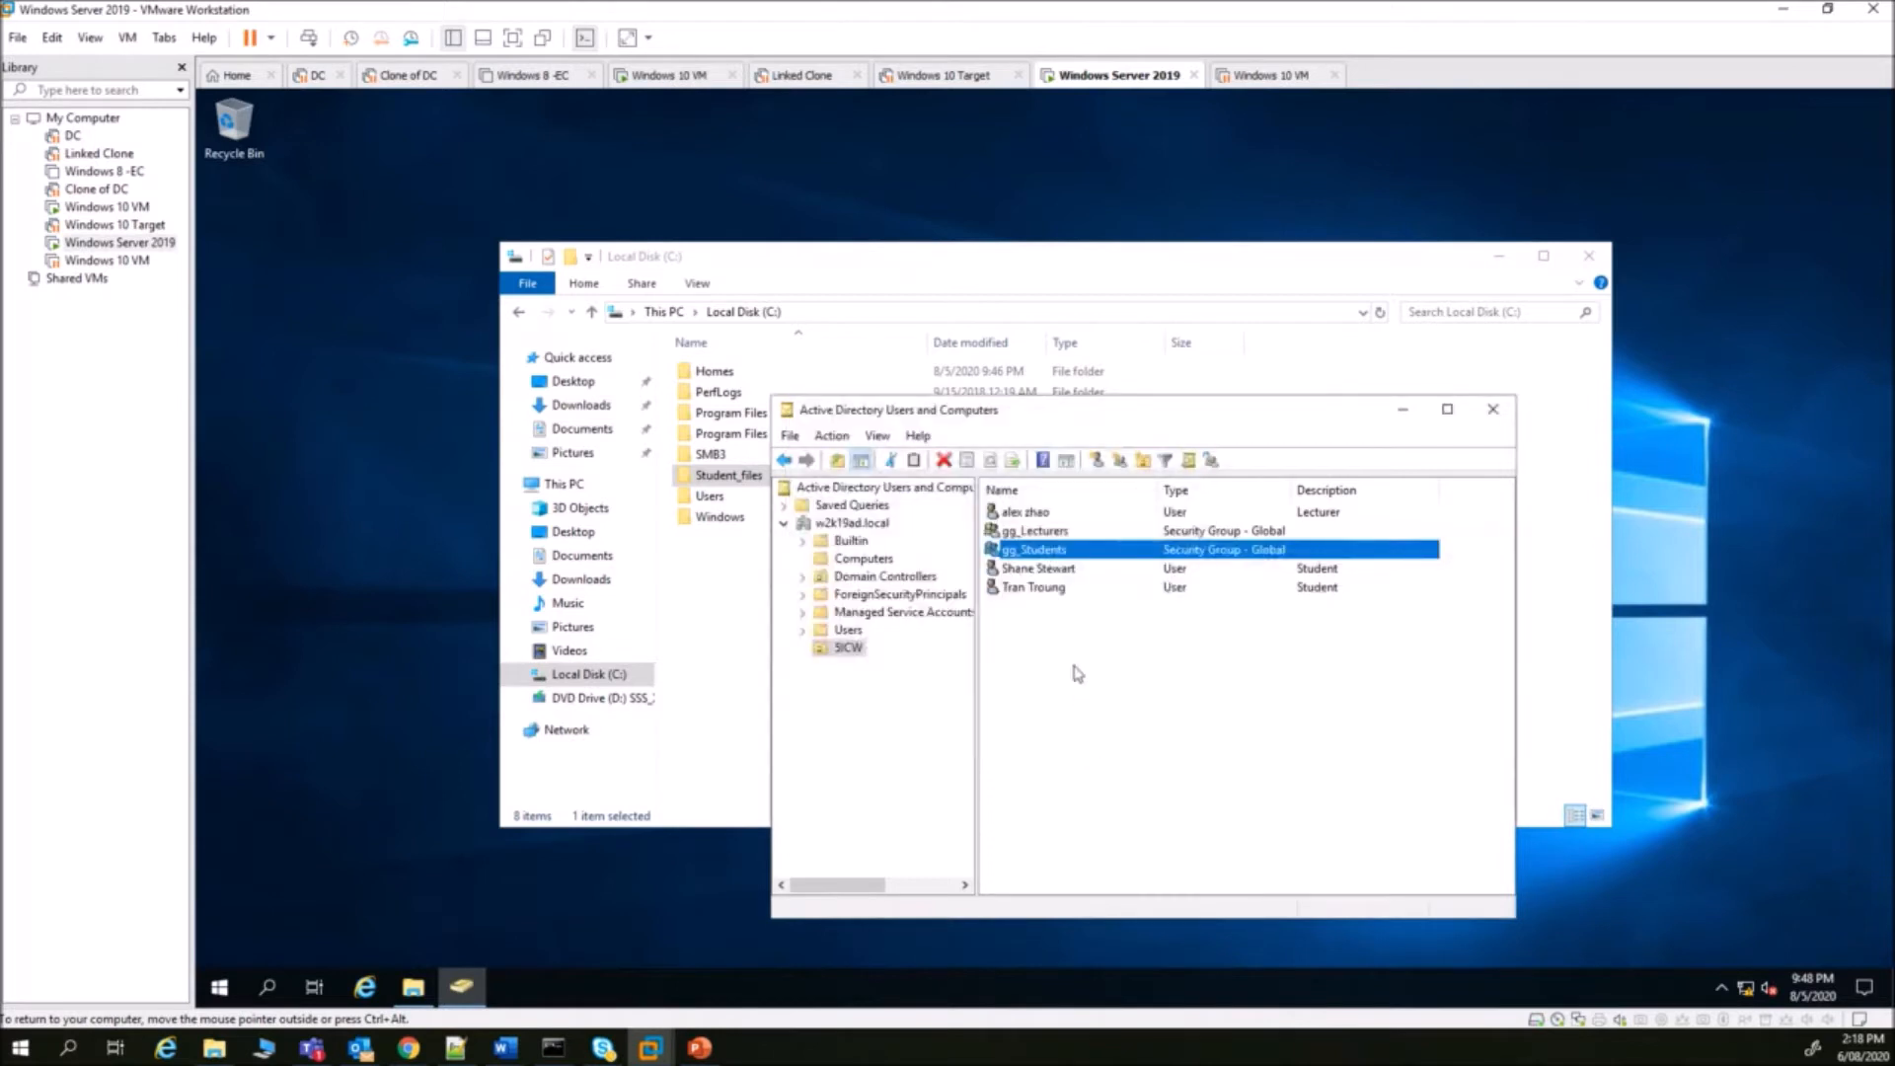
- Select both student accounts in SICW together for group assignment
left_click(1056, 571)
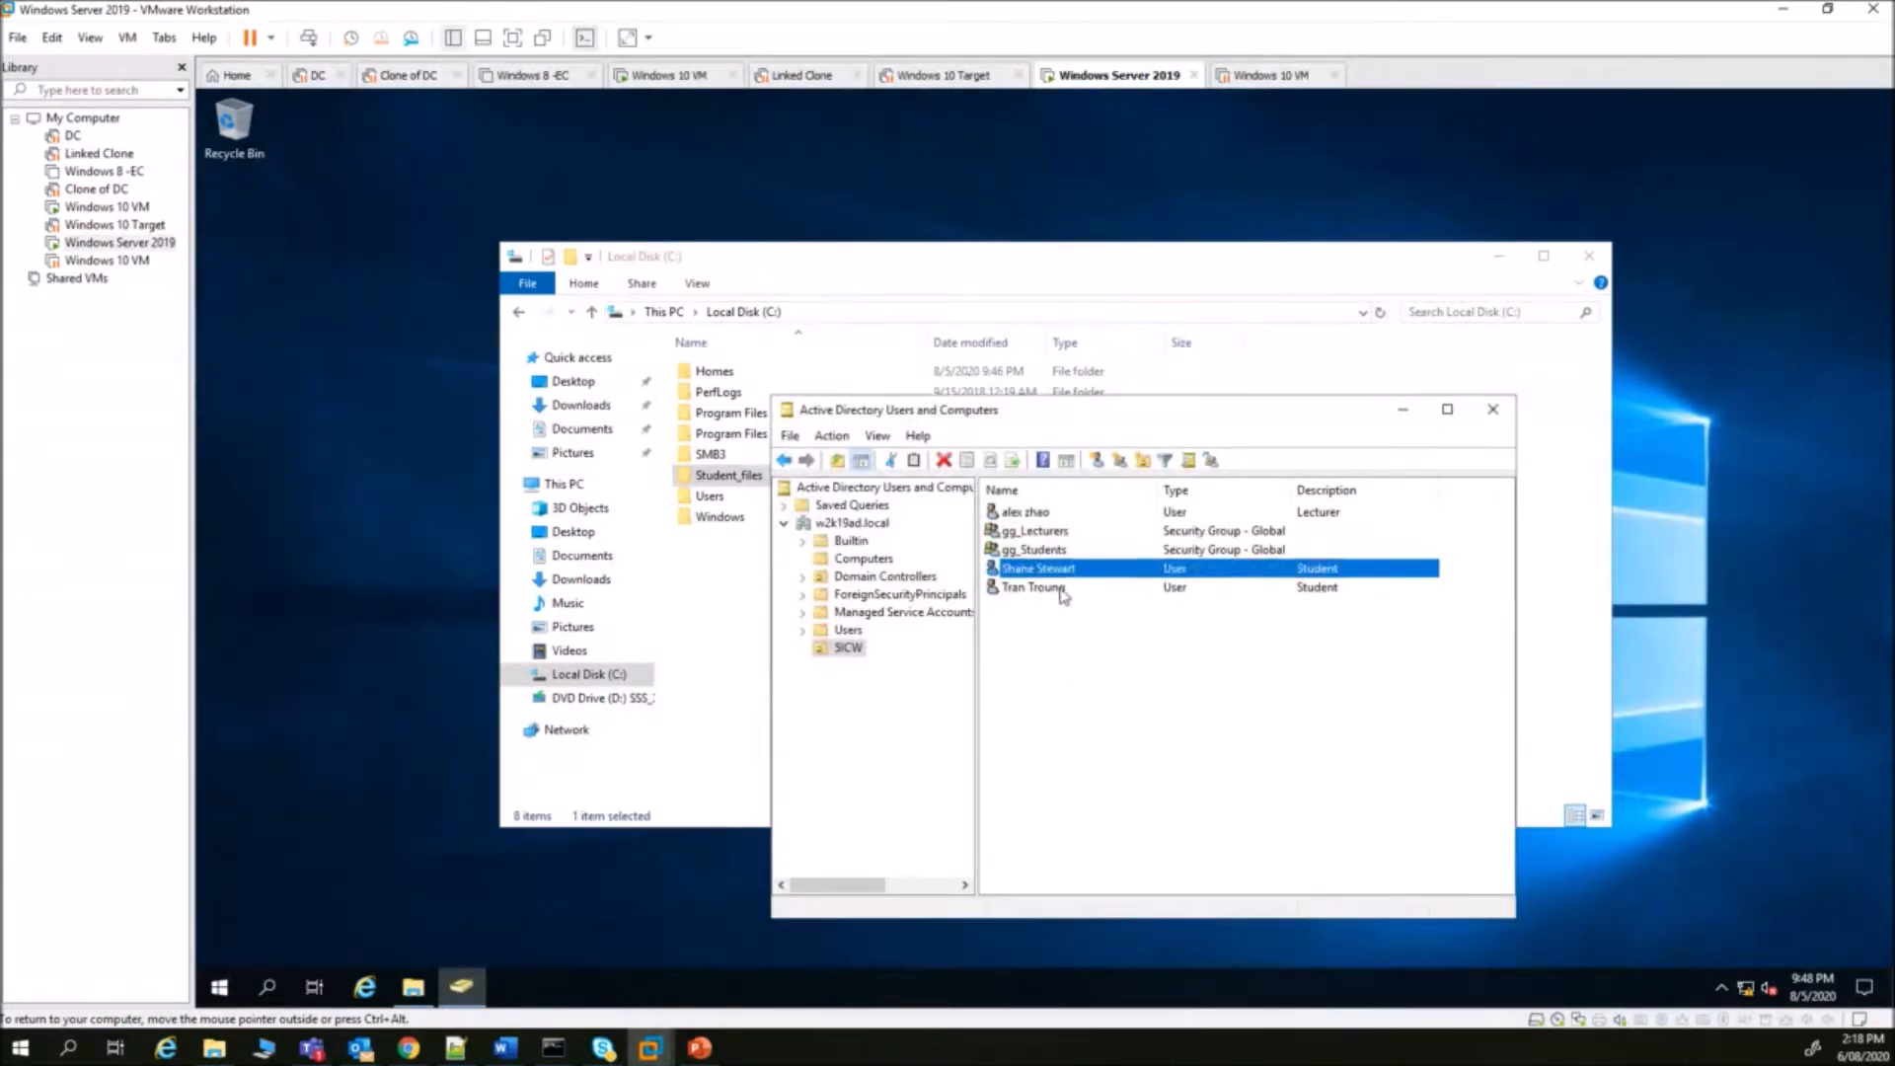
left_click(1058, 590, "ctrl")
right_click(1054, 591)
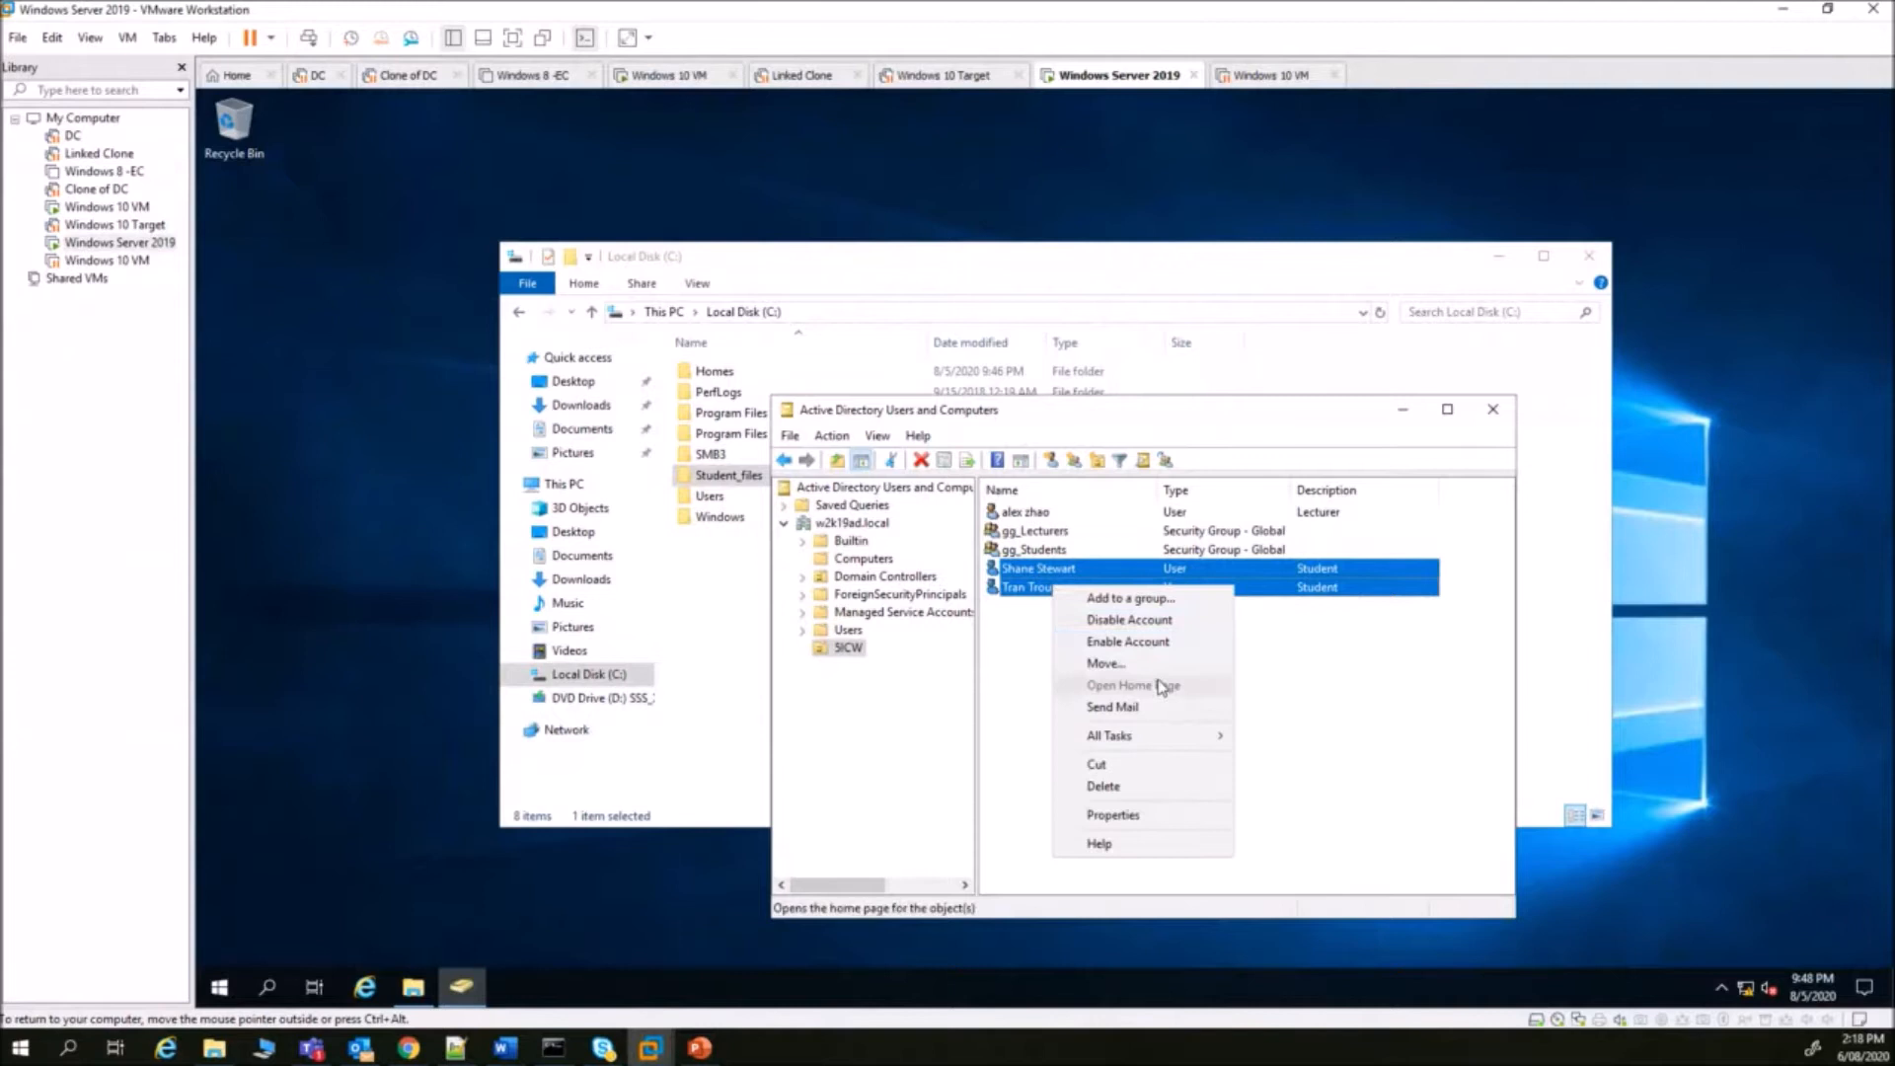
- Add both student accounts to gg_Students by resolving the name 'gg' and picking gg_Students
left_click(1163, 607)
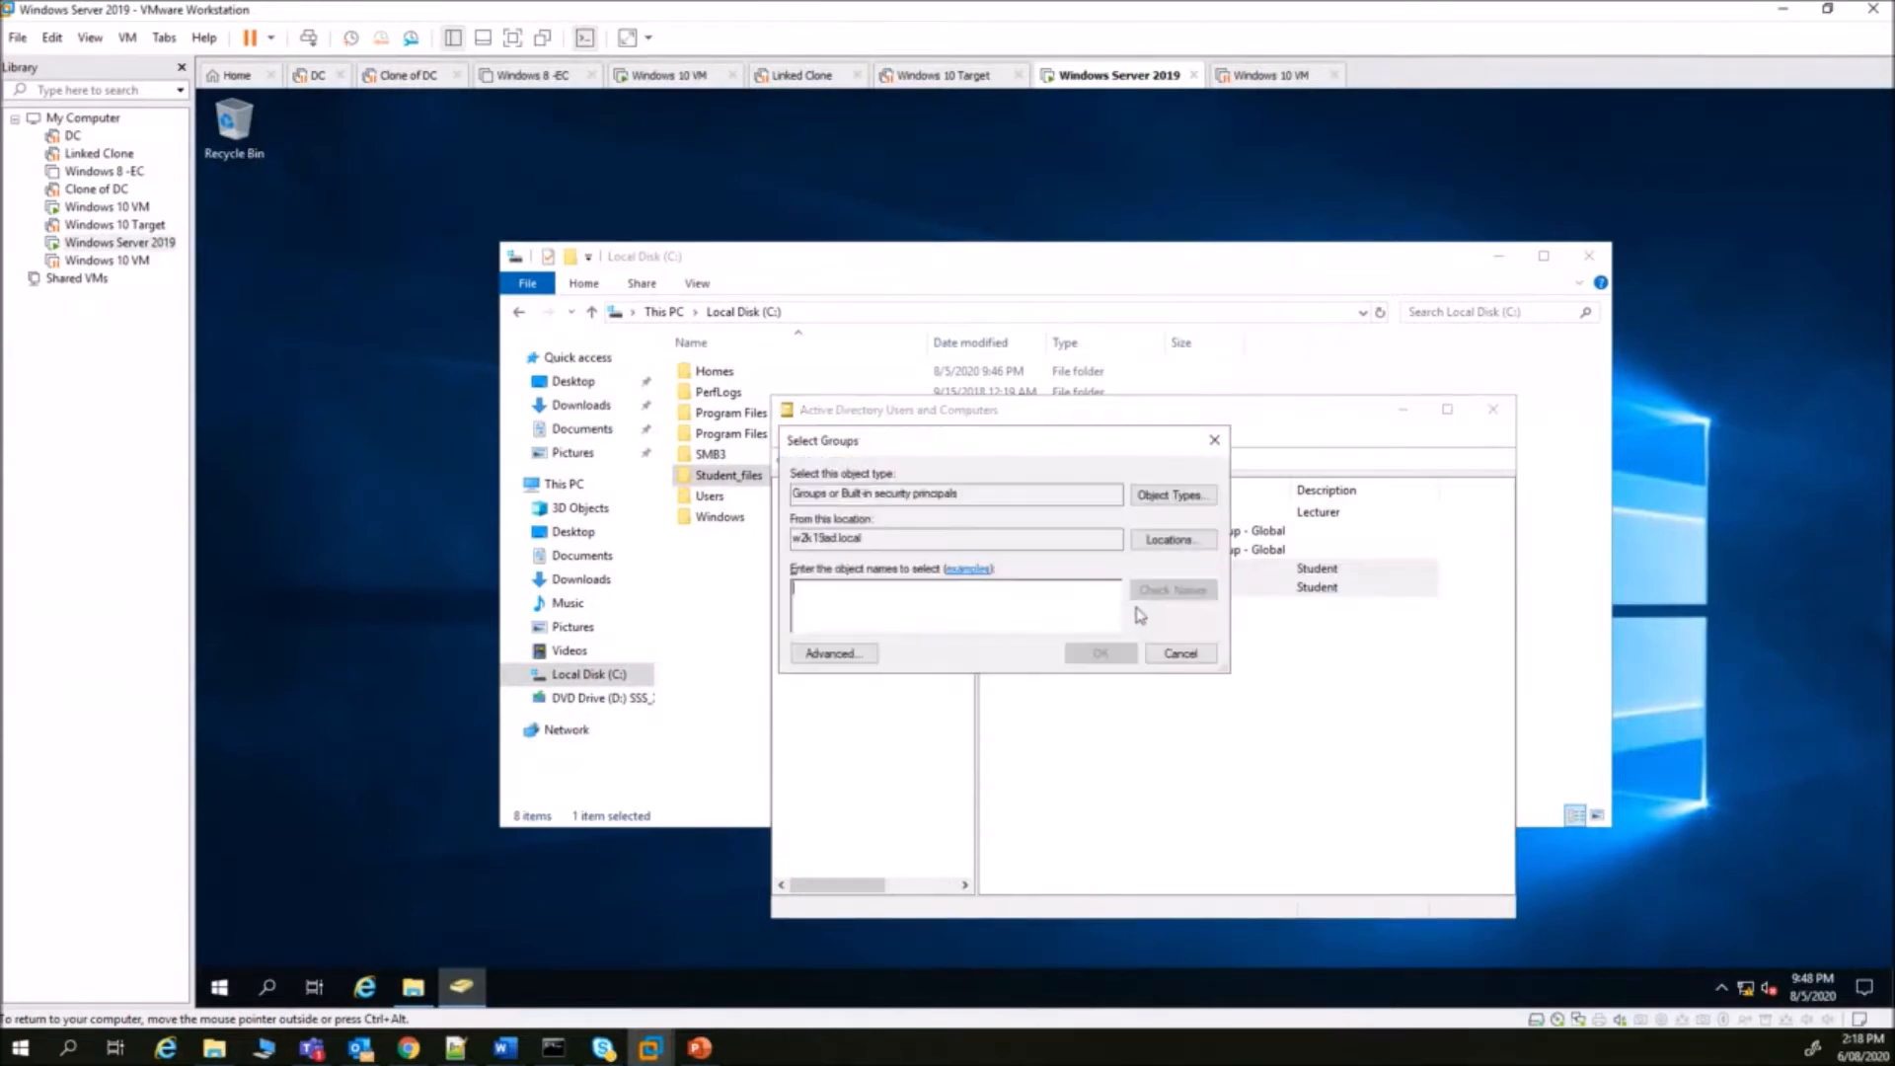
type("gg")
left_click(1172, 590)
left_click(887, 616)
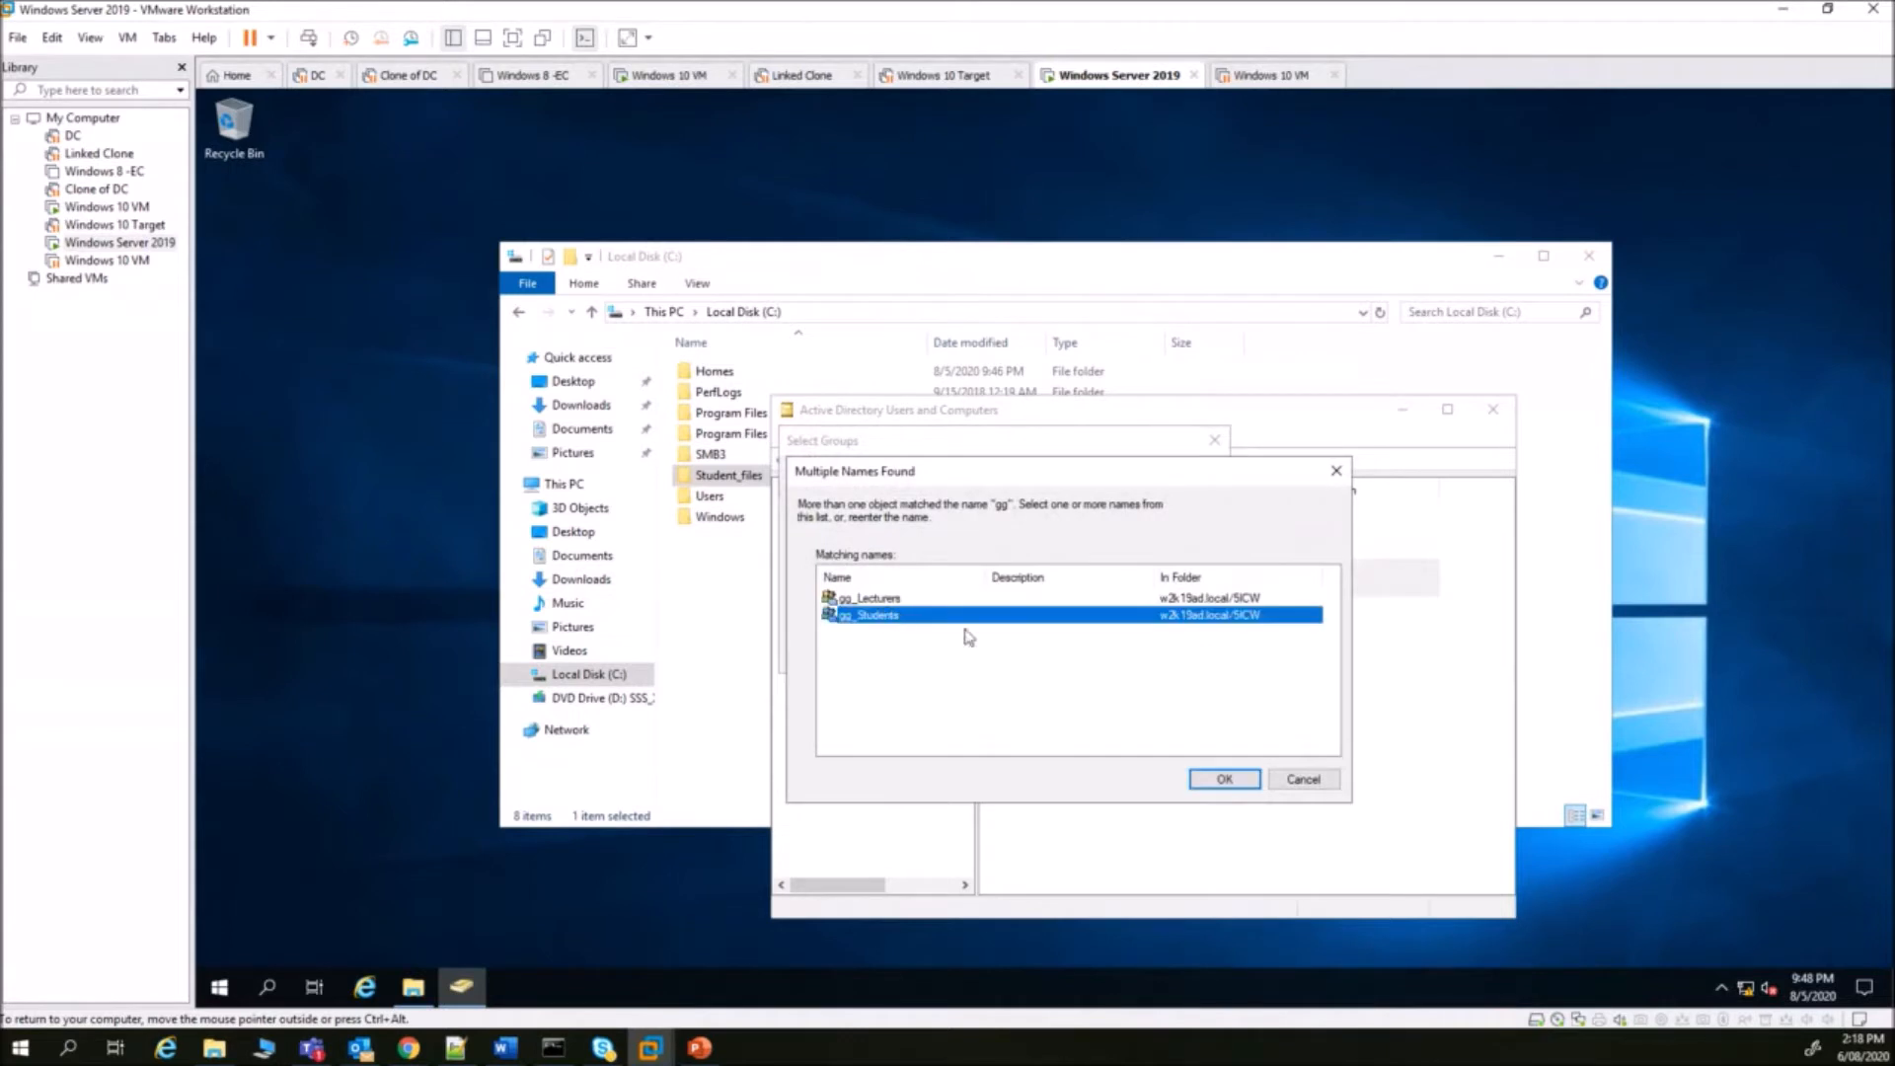
left_click(1229, 778)
left_click(1110, 657)
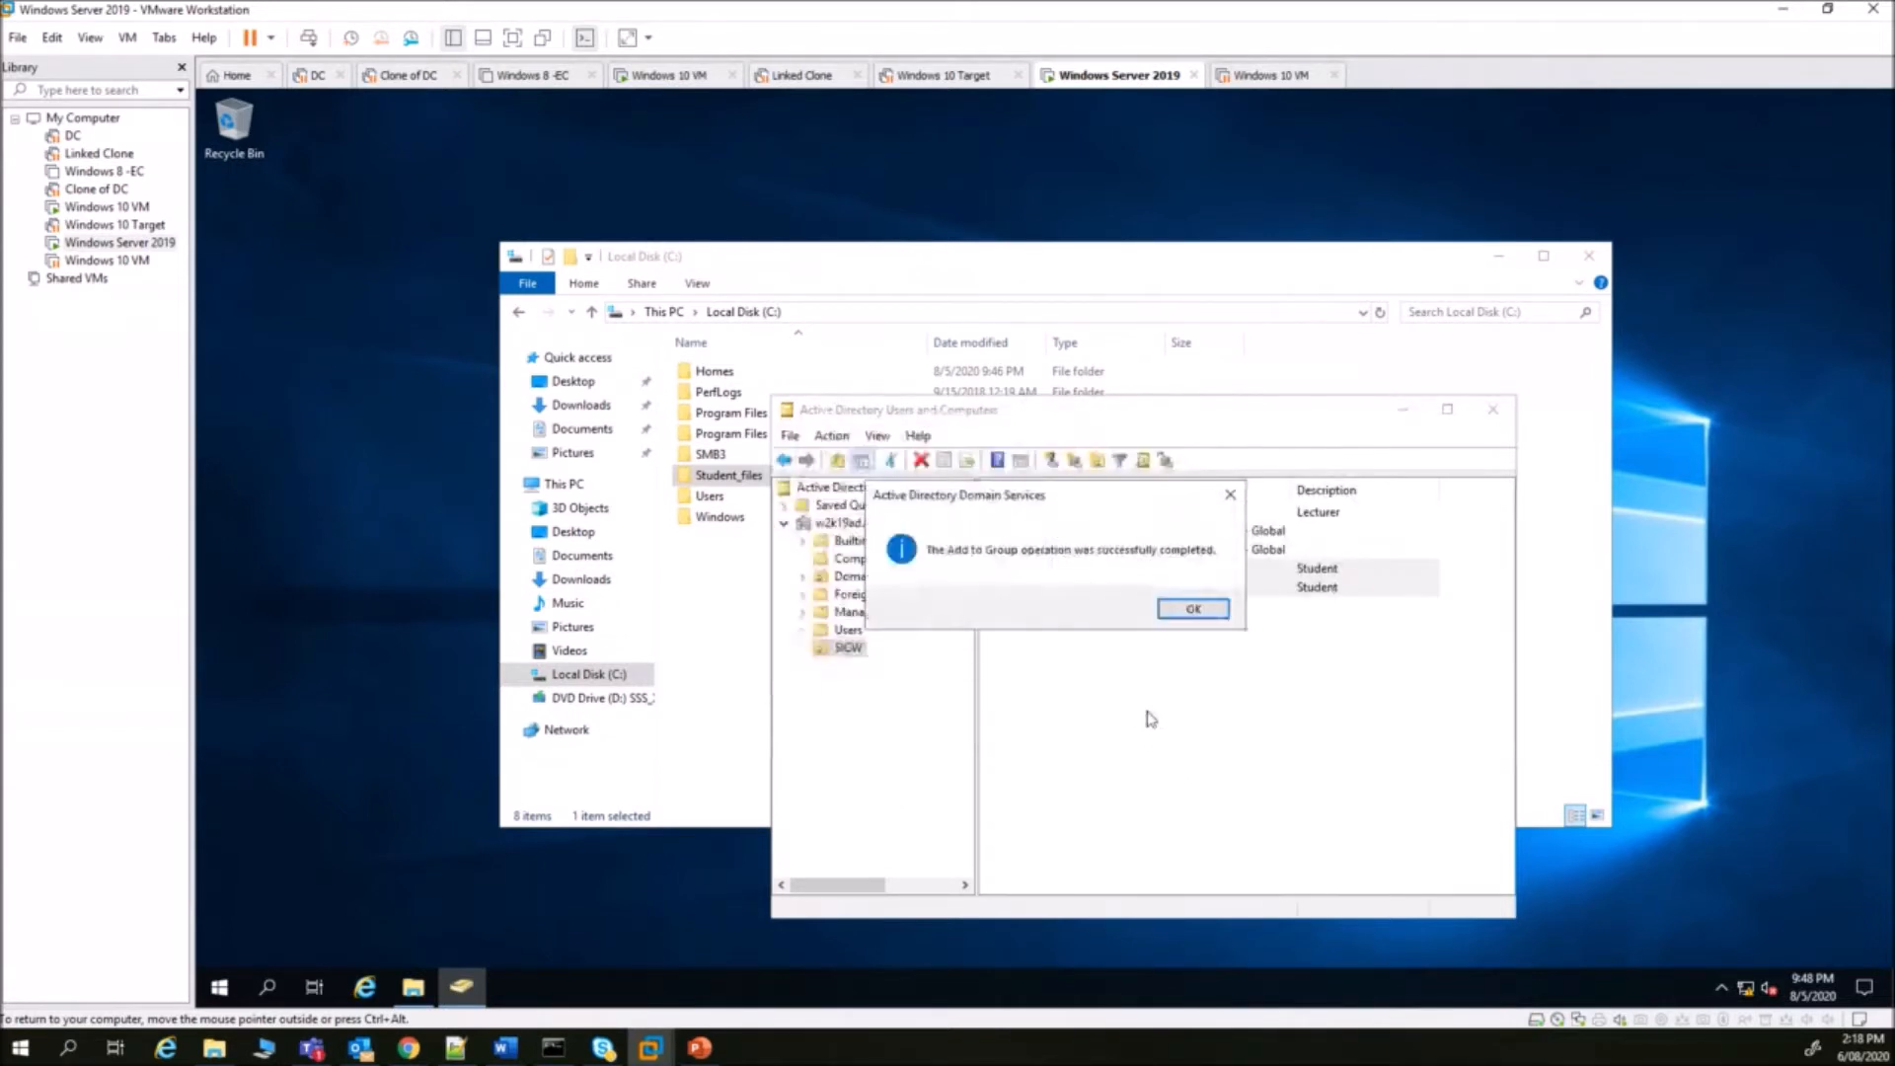
left_click(1190, 610)
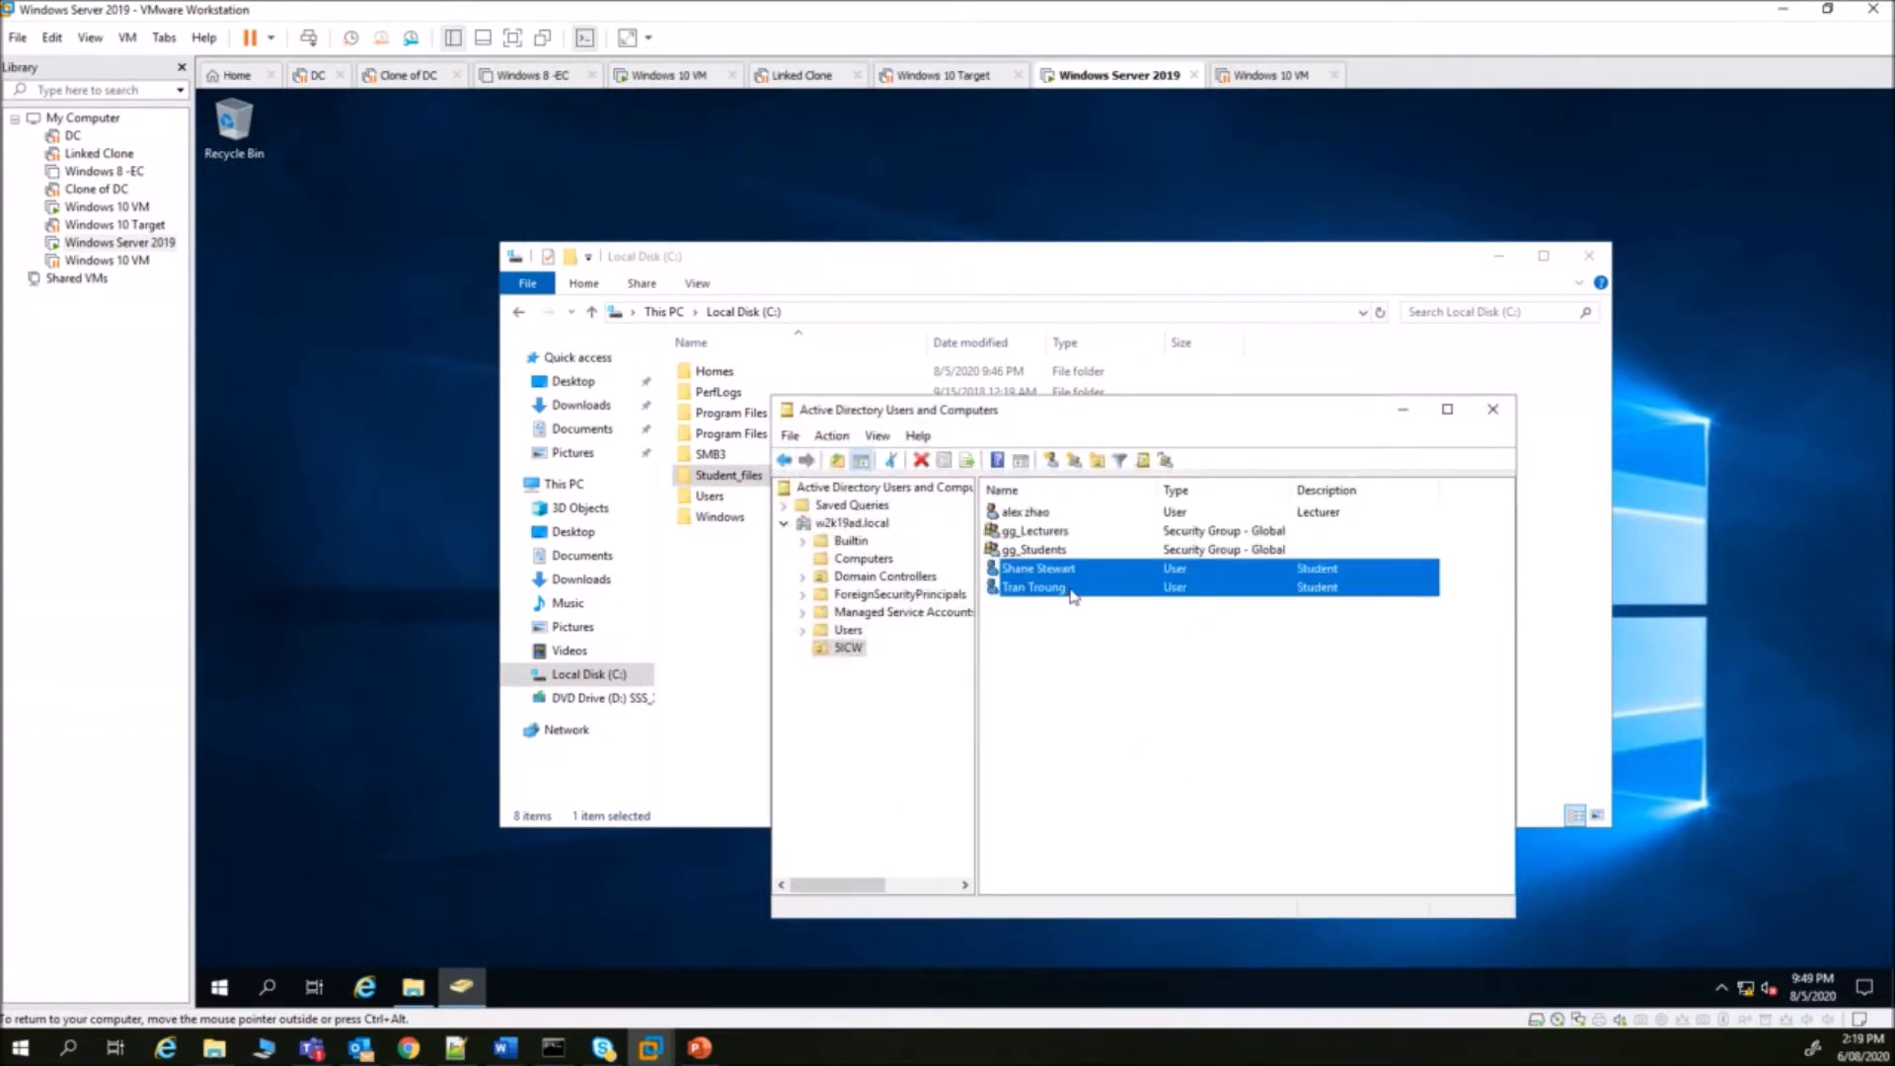
- Check the second student's Member Of tab lists gg_Students
left_click(1073, 590)
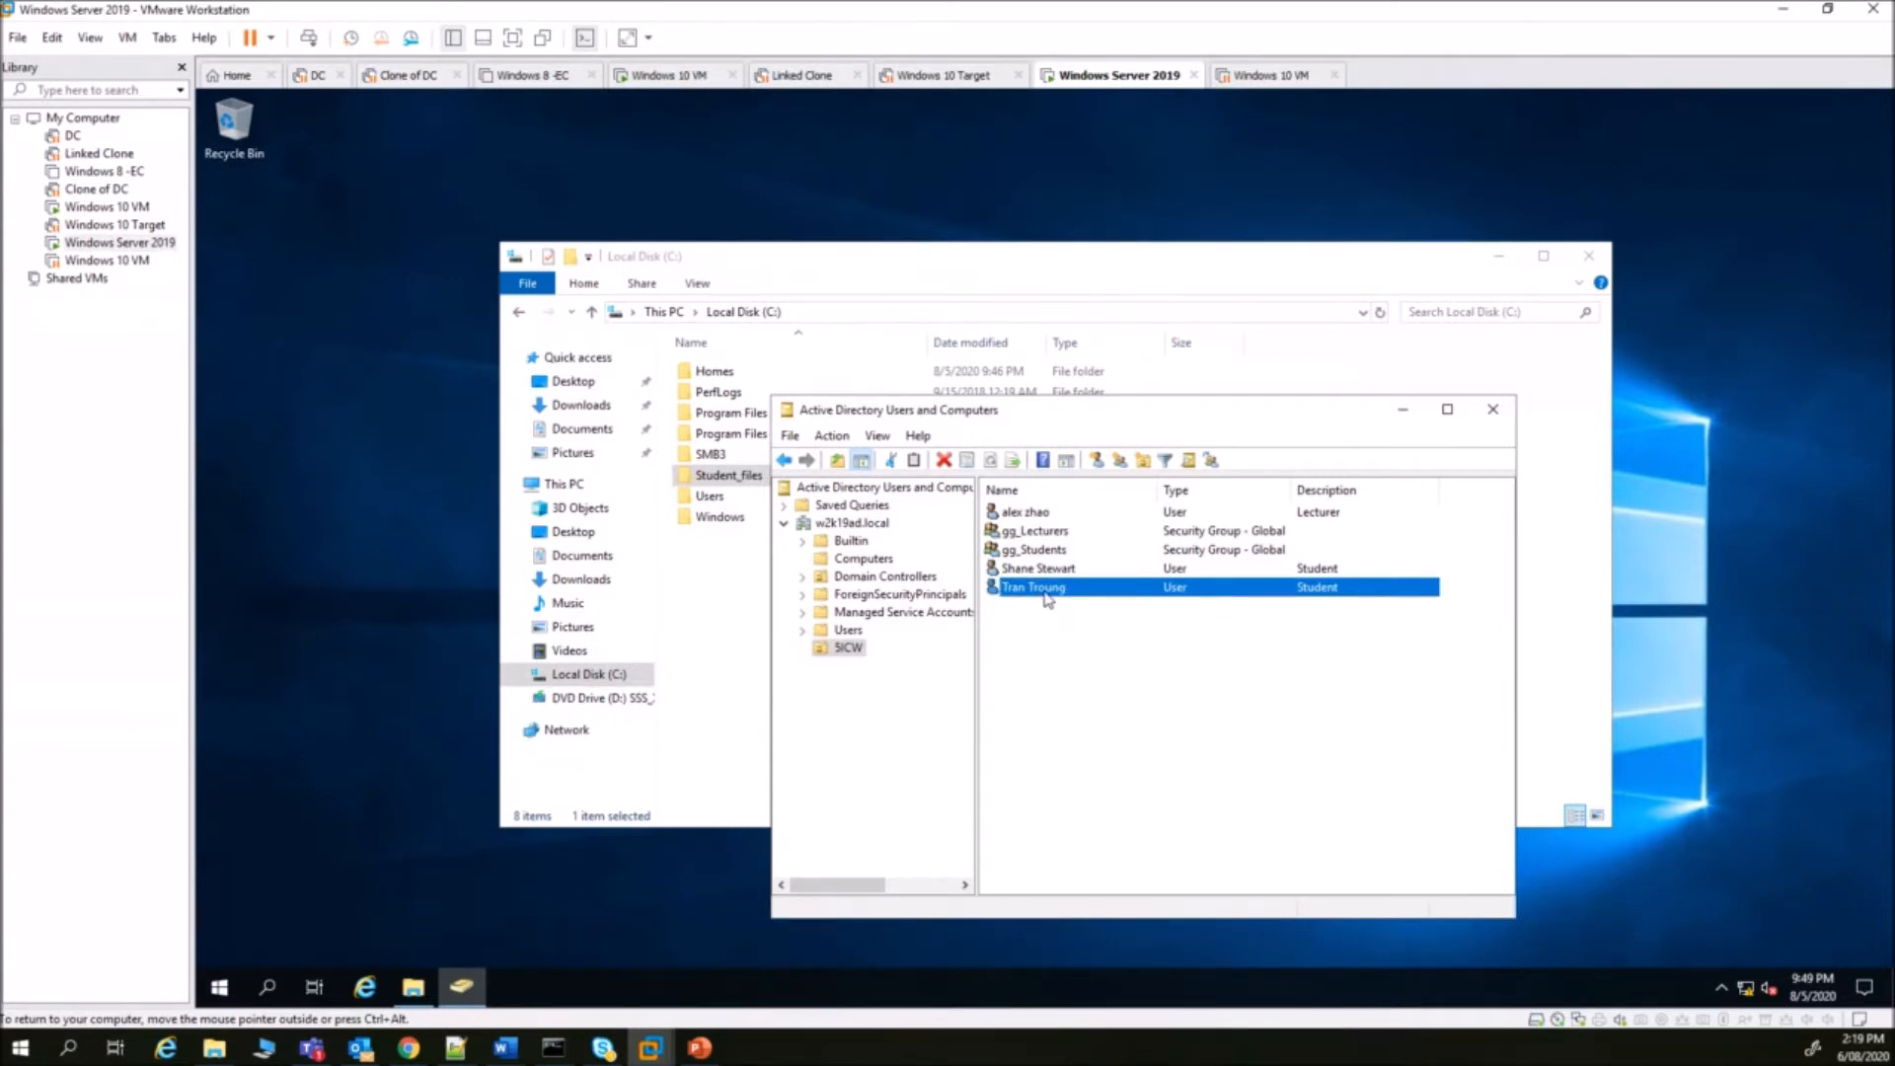
double_click(1049, 589)
left_click(1025, 445)
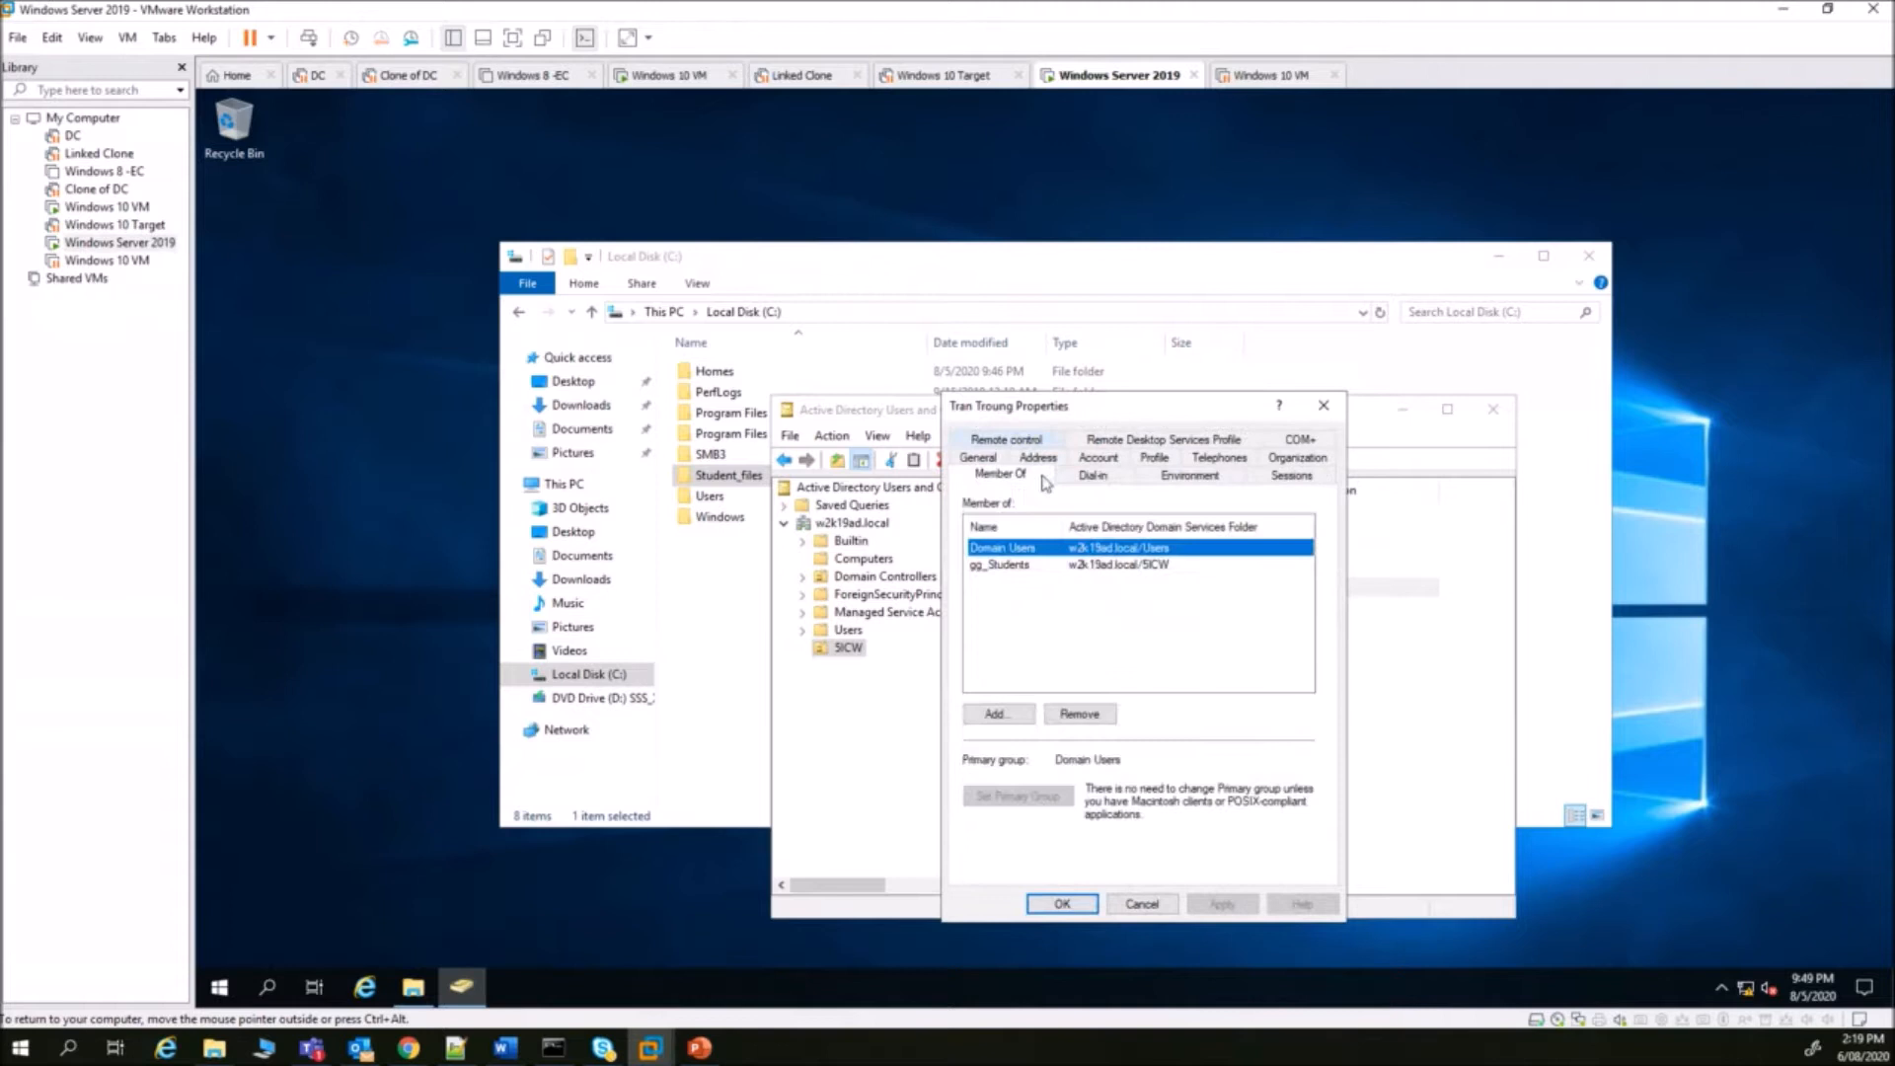
left_click(1002, 566)
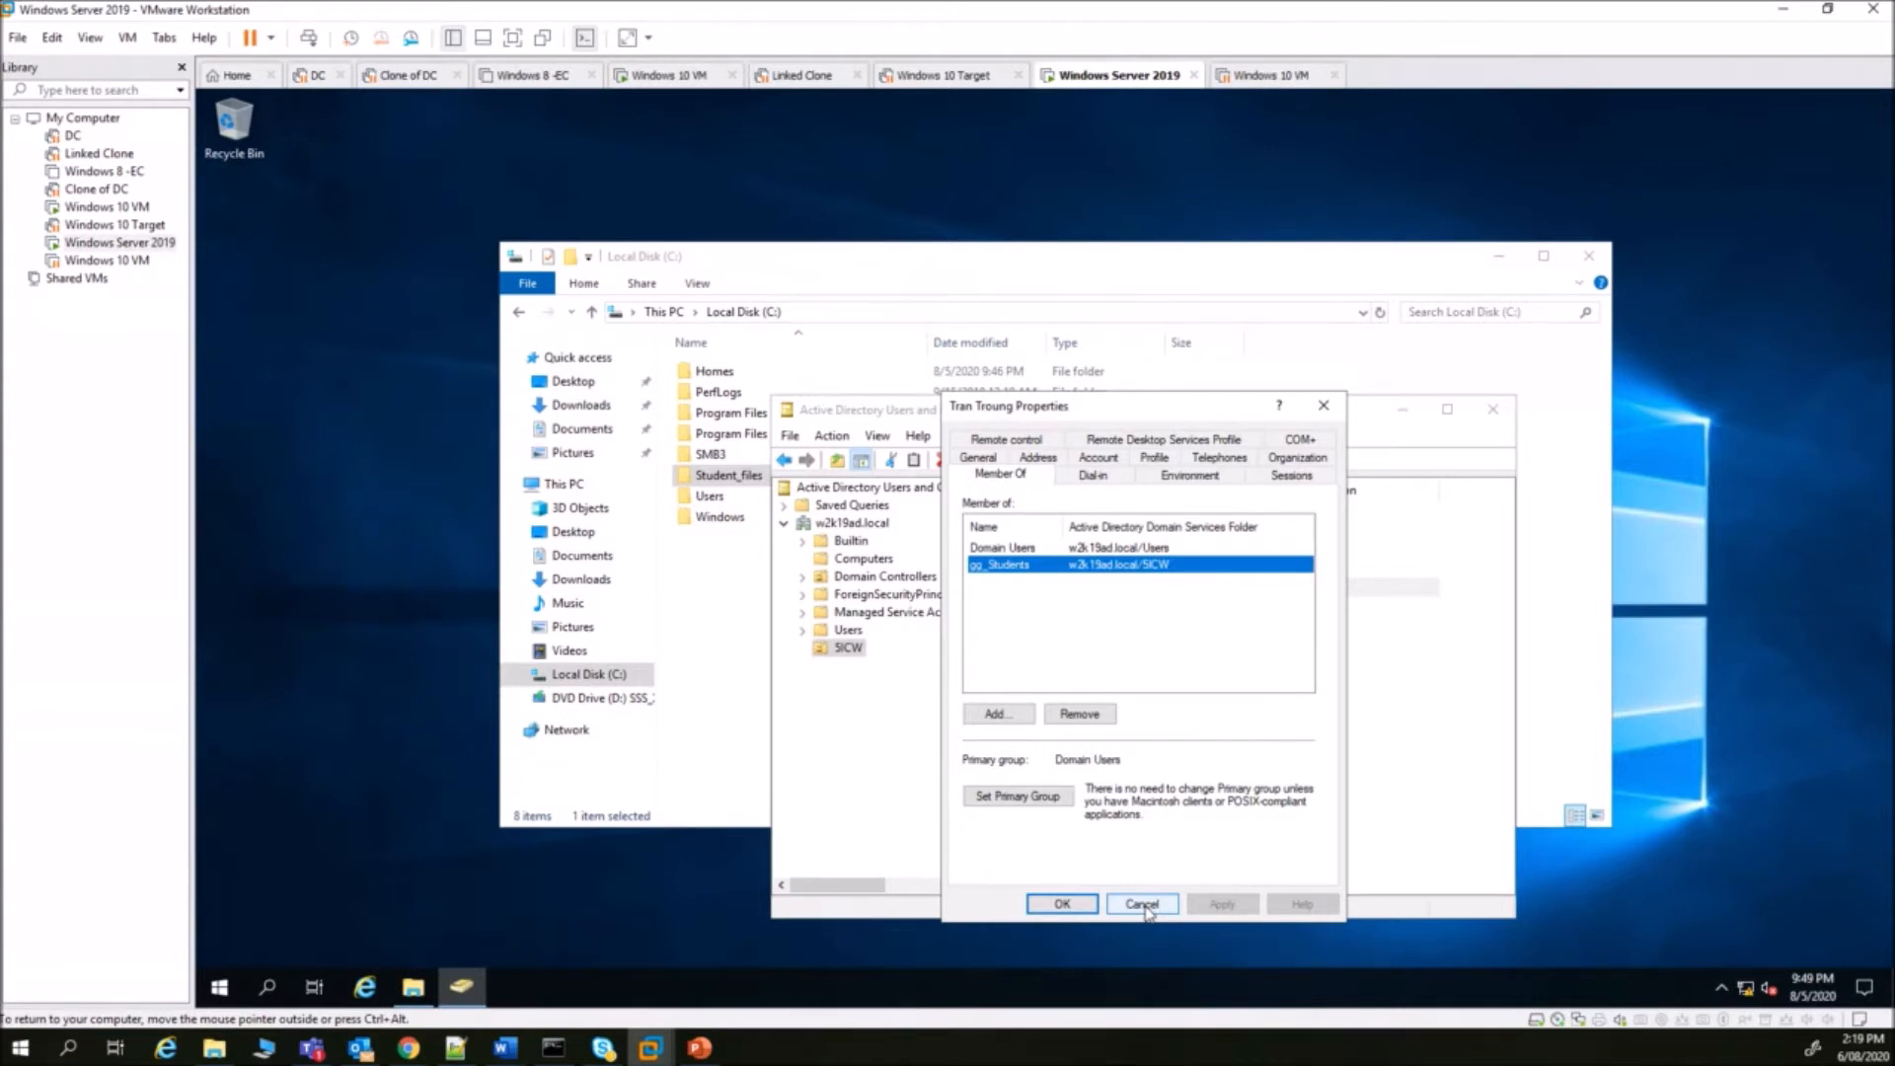
left_click(1142, 904)
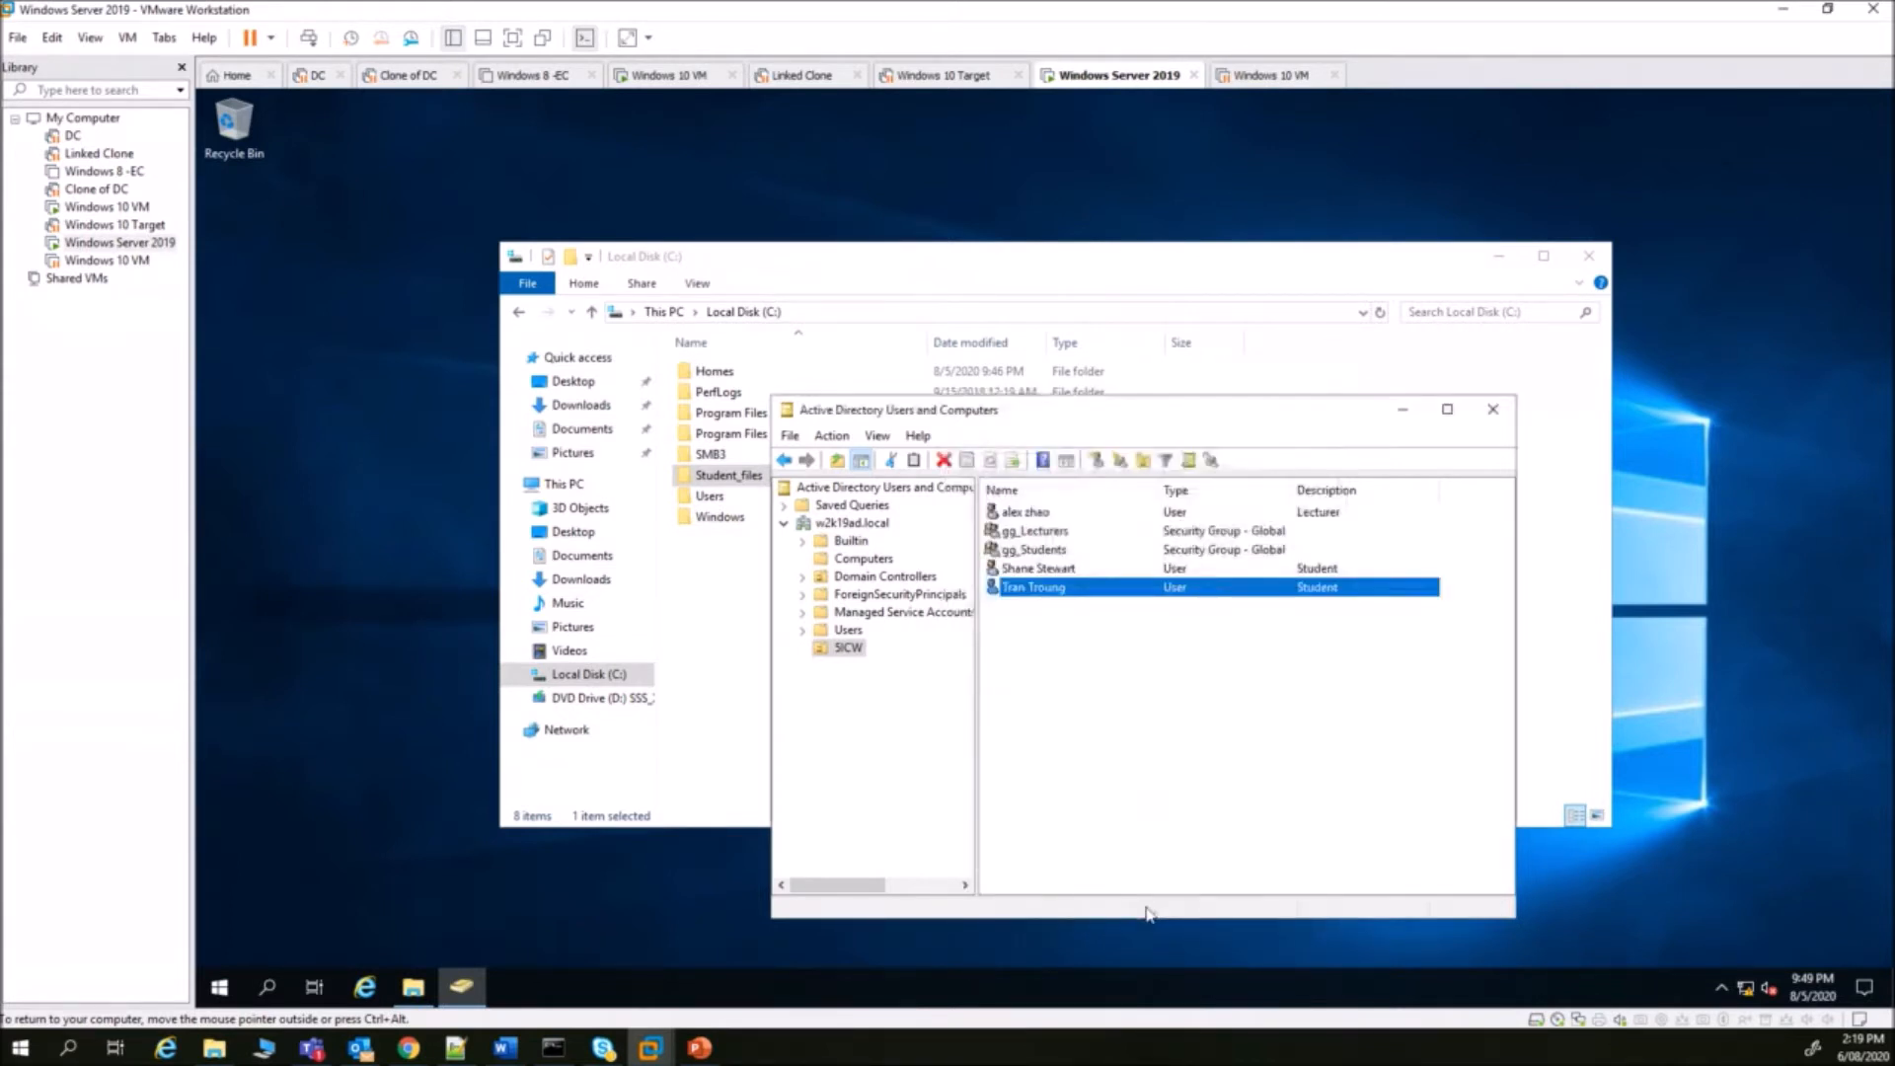
- Check the gg_Students Members tab lists the student accounts
double_click(1045, 556)
left_click(1025, 439)
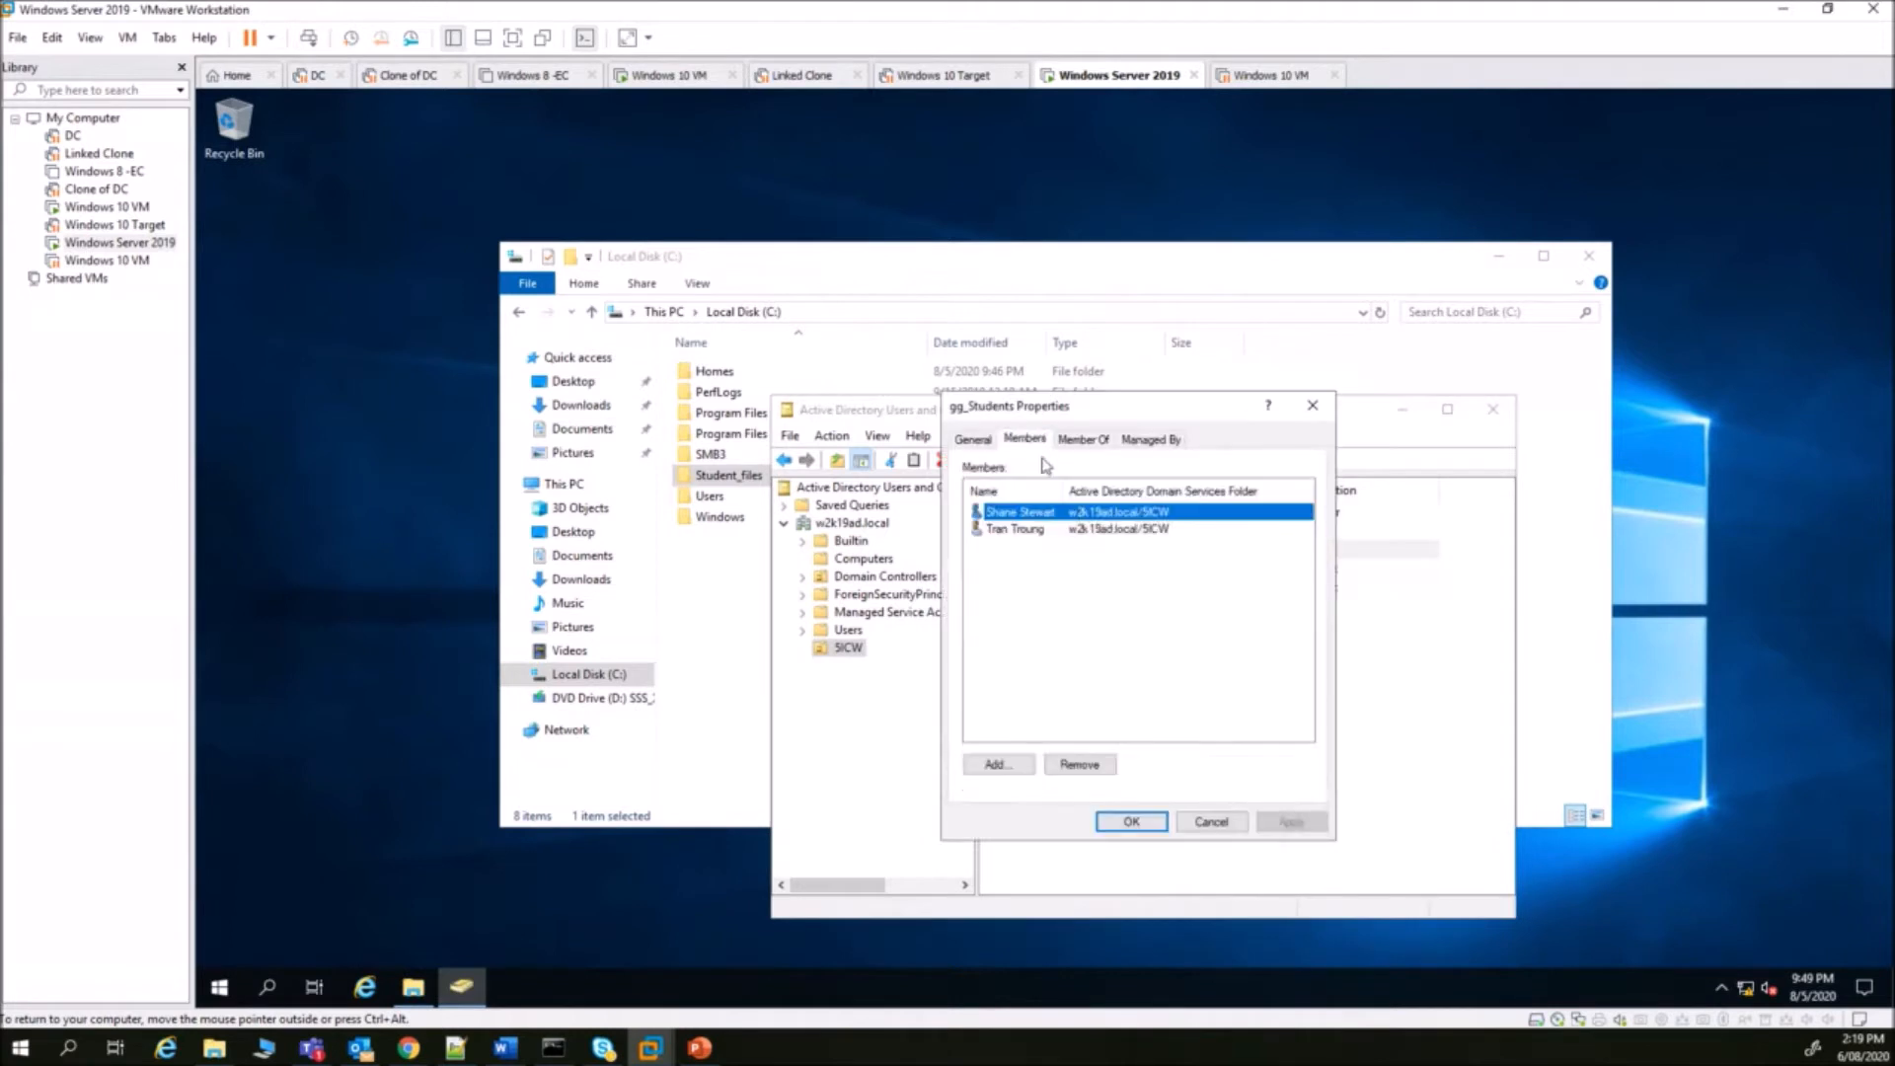
left_click(1015, 529)
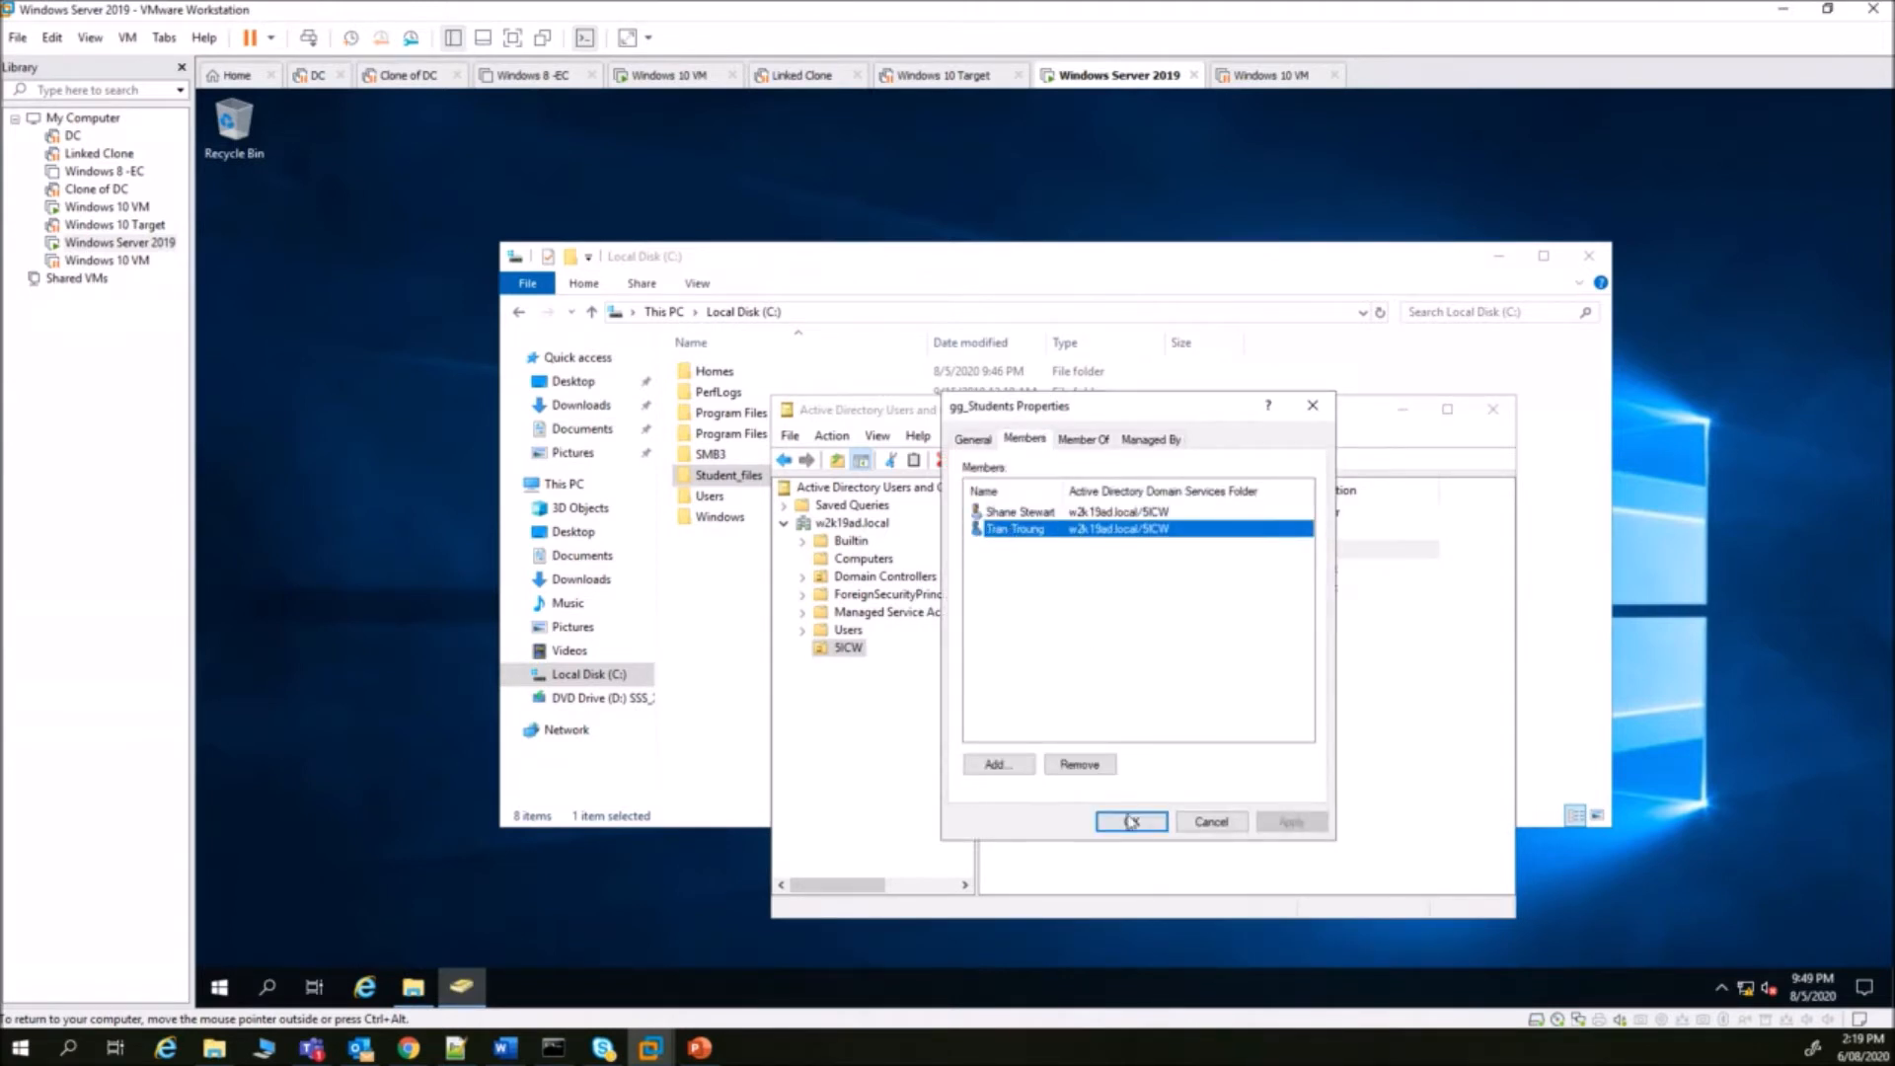
left_click(1209, 823)
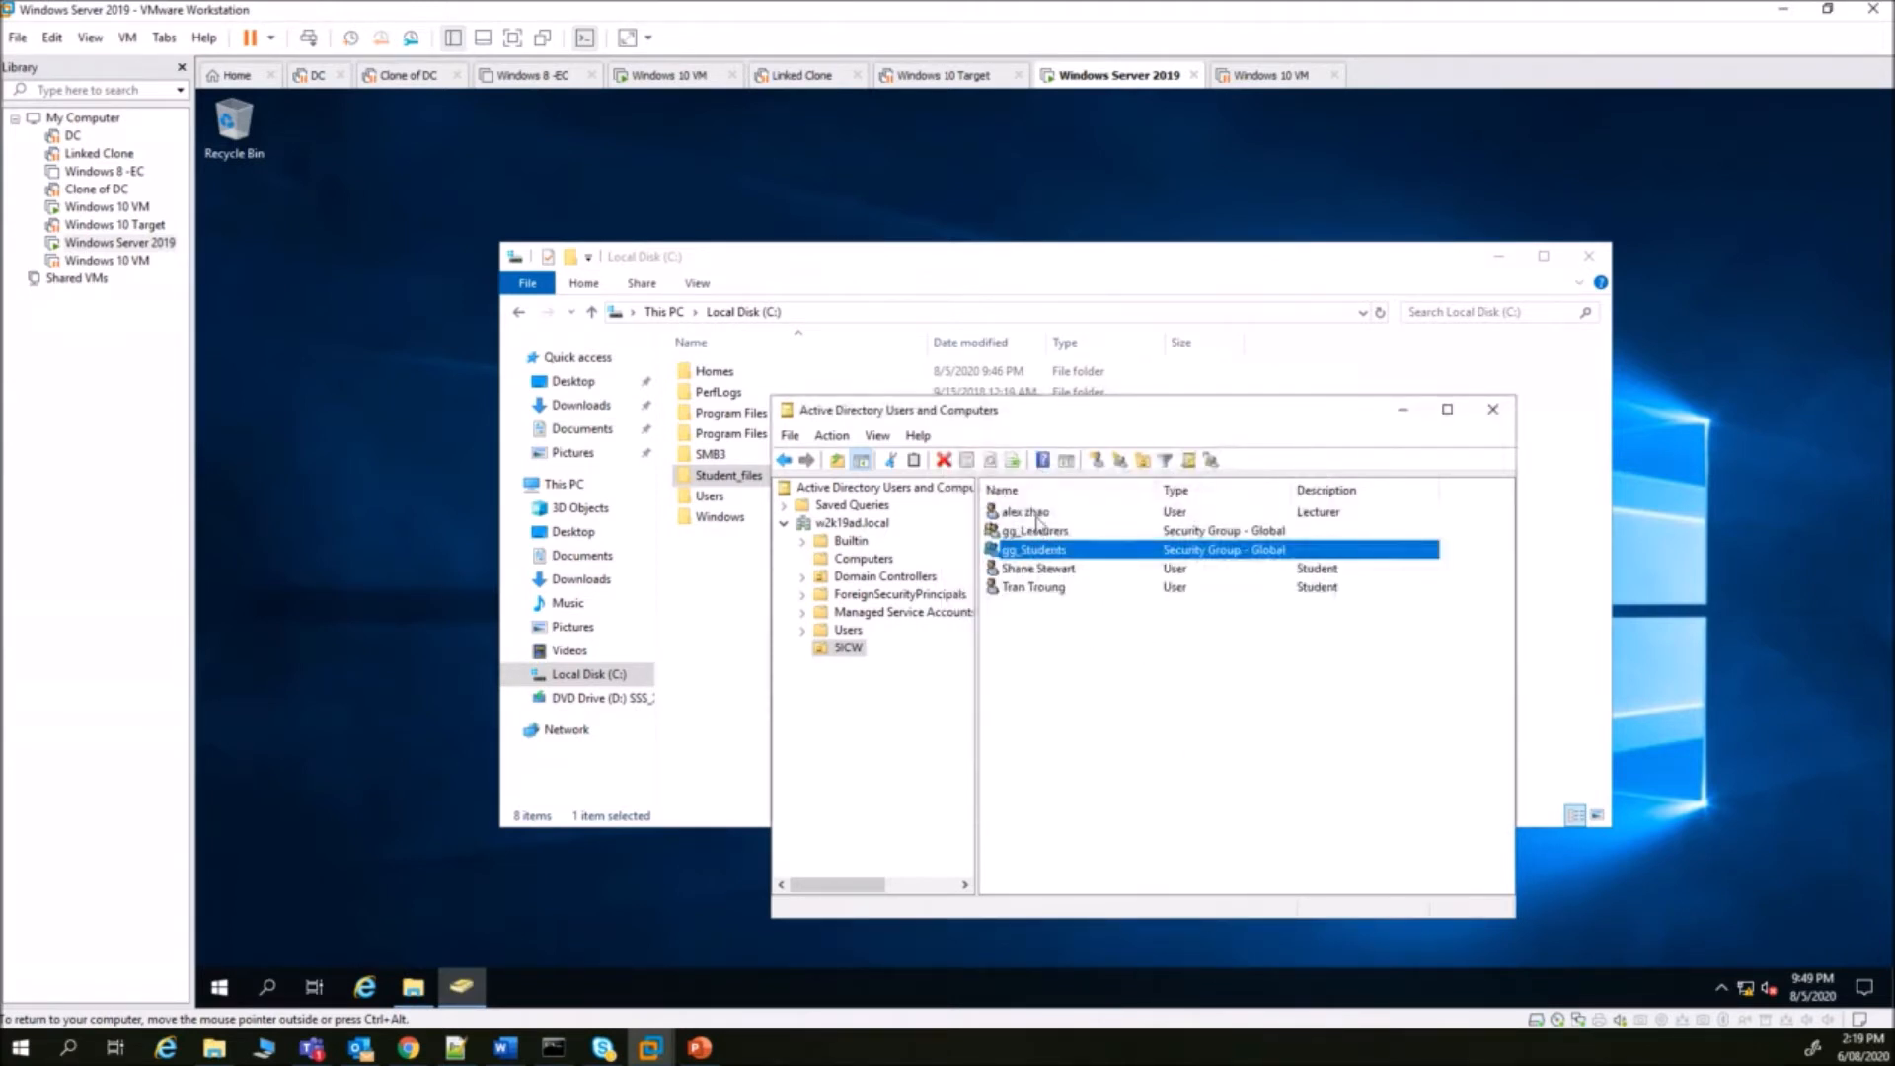
- Add the lecturer account as a member through the gg_Lecturers Members tab
double_click(1038, 530)
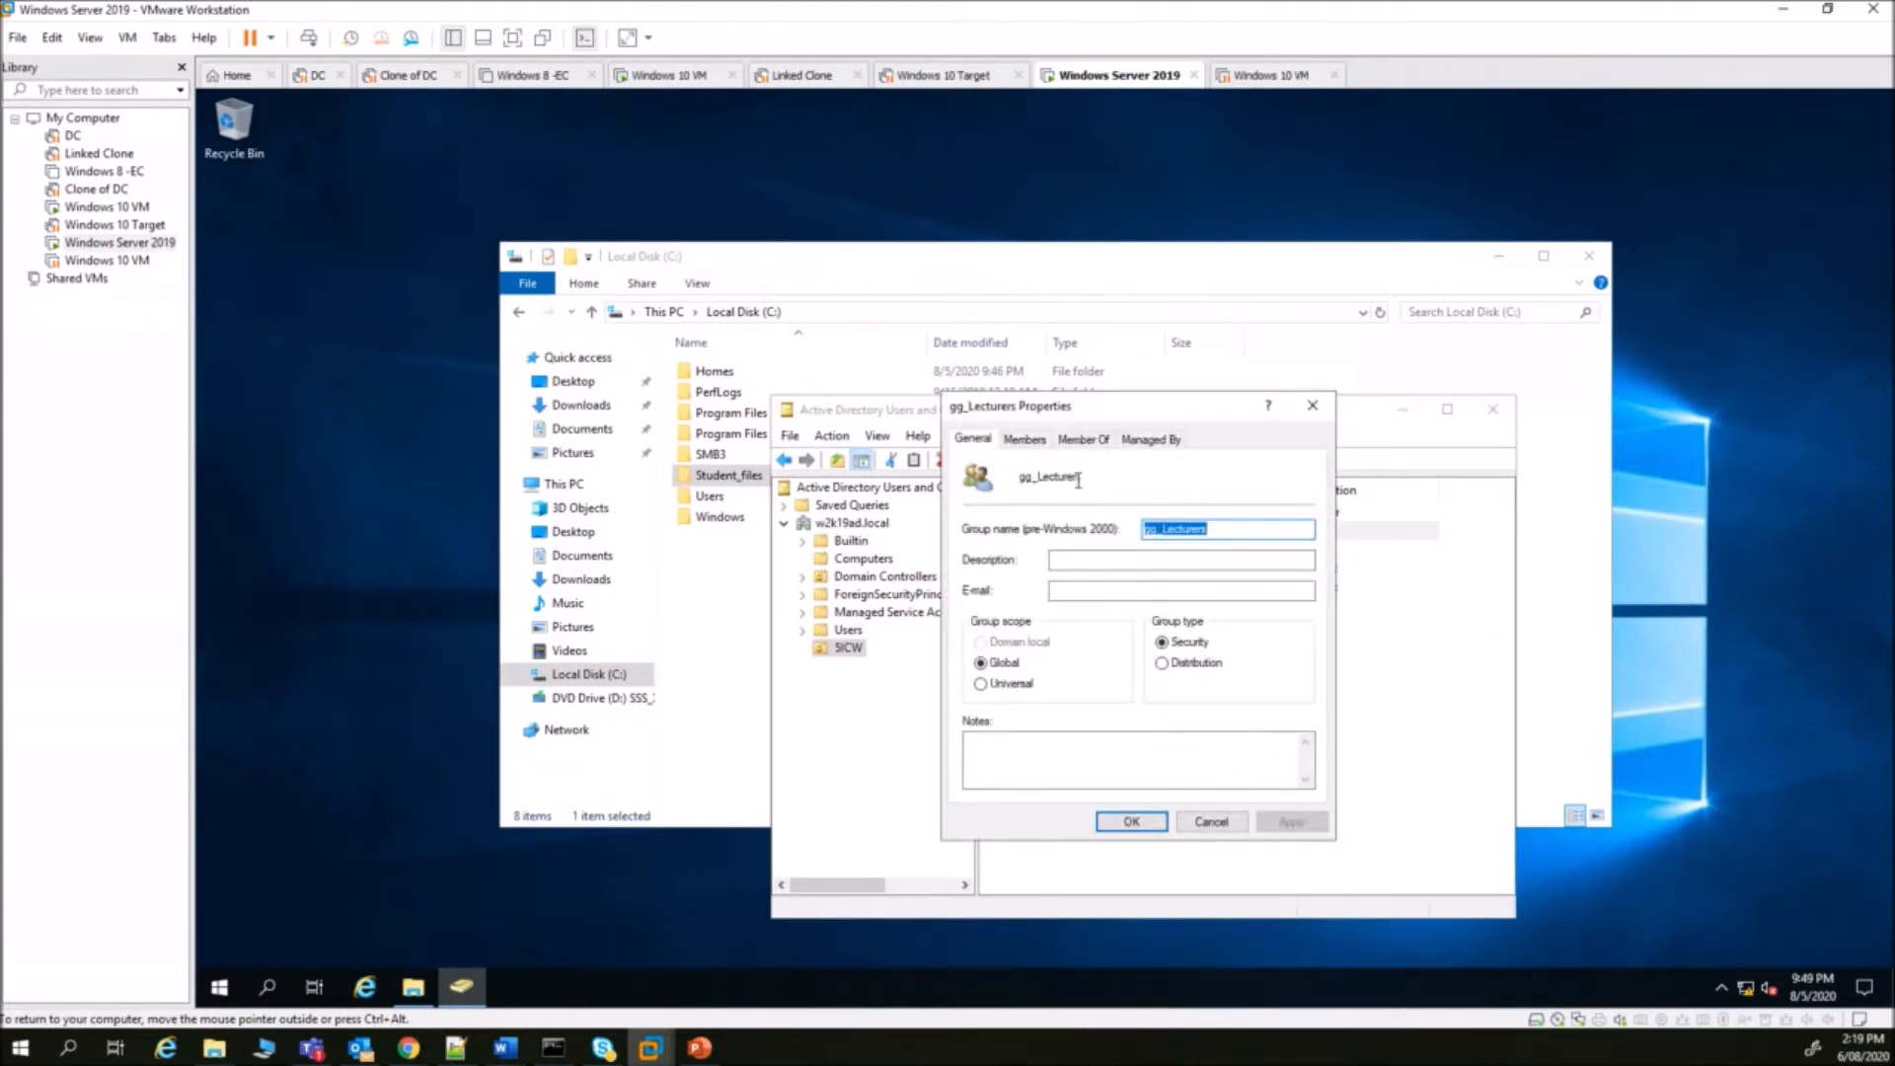
left_click(1023, 438)
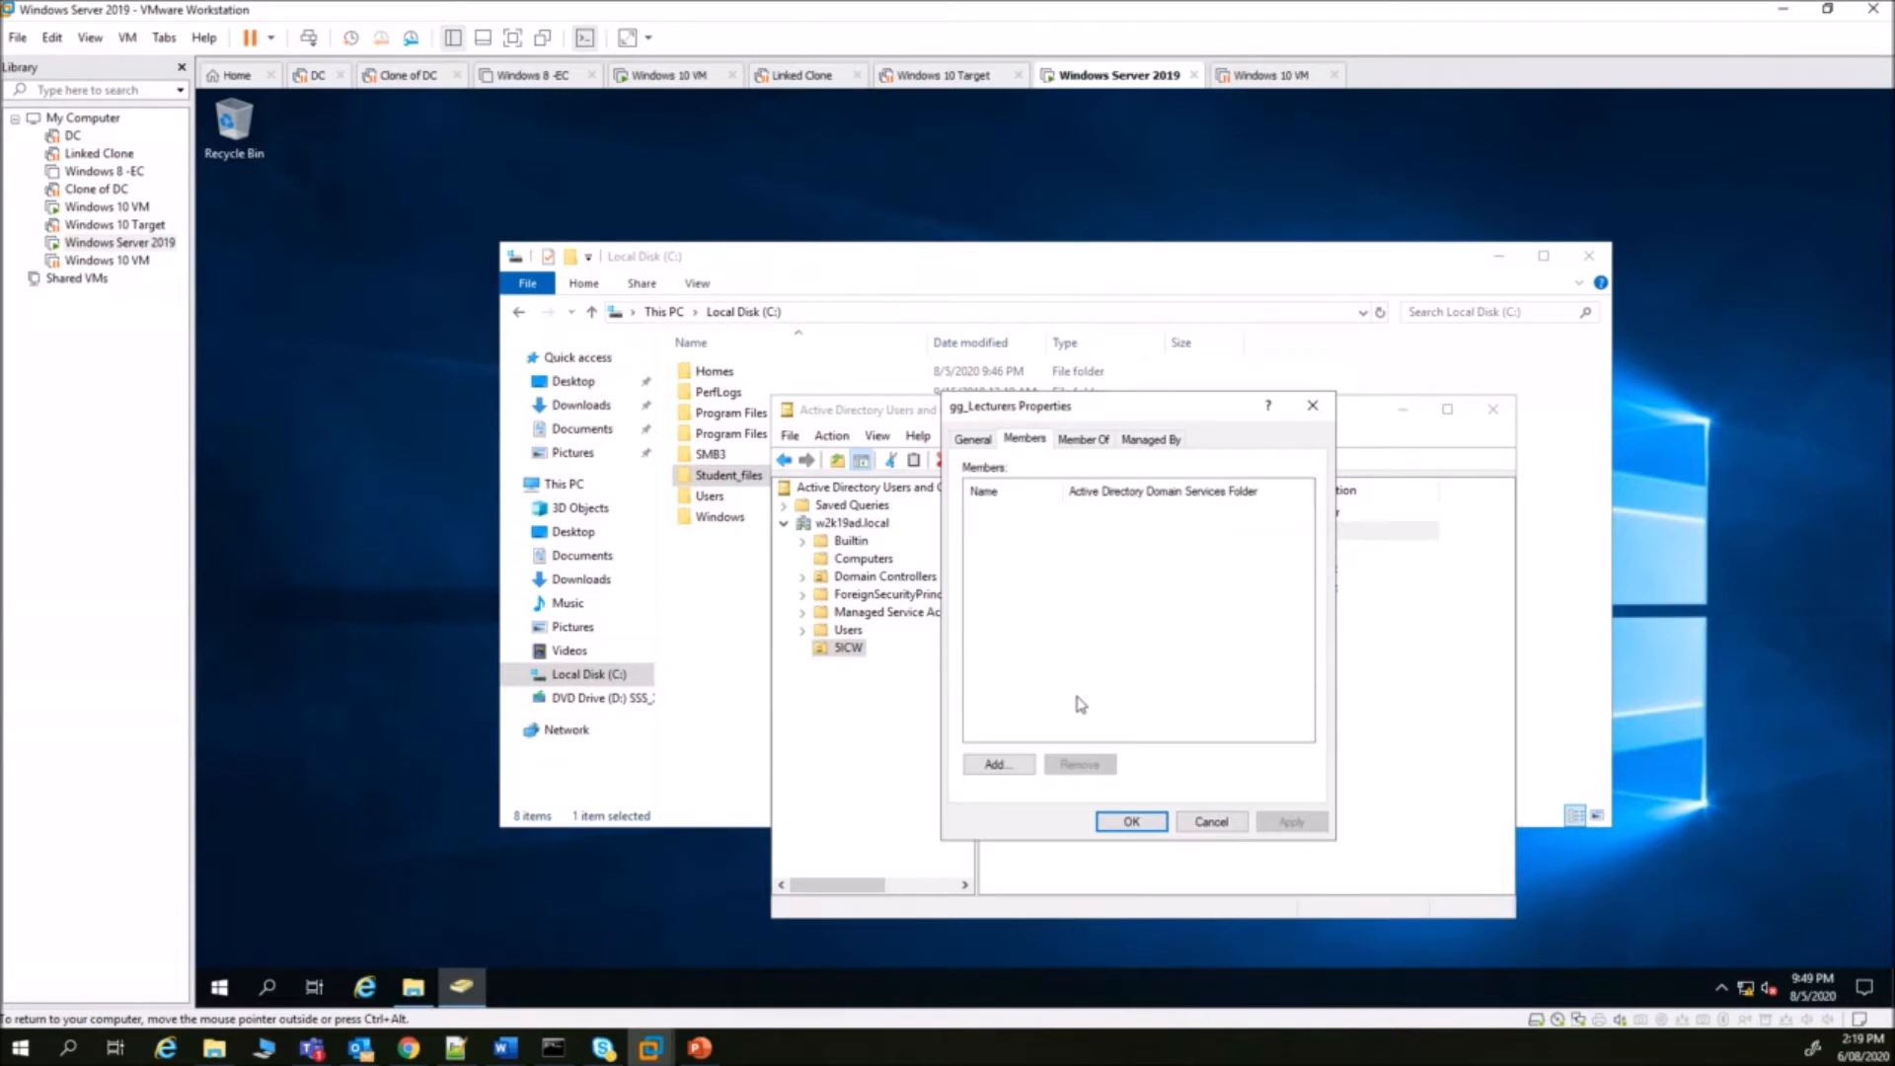
left_click(1027, 766)
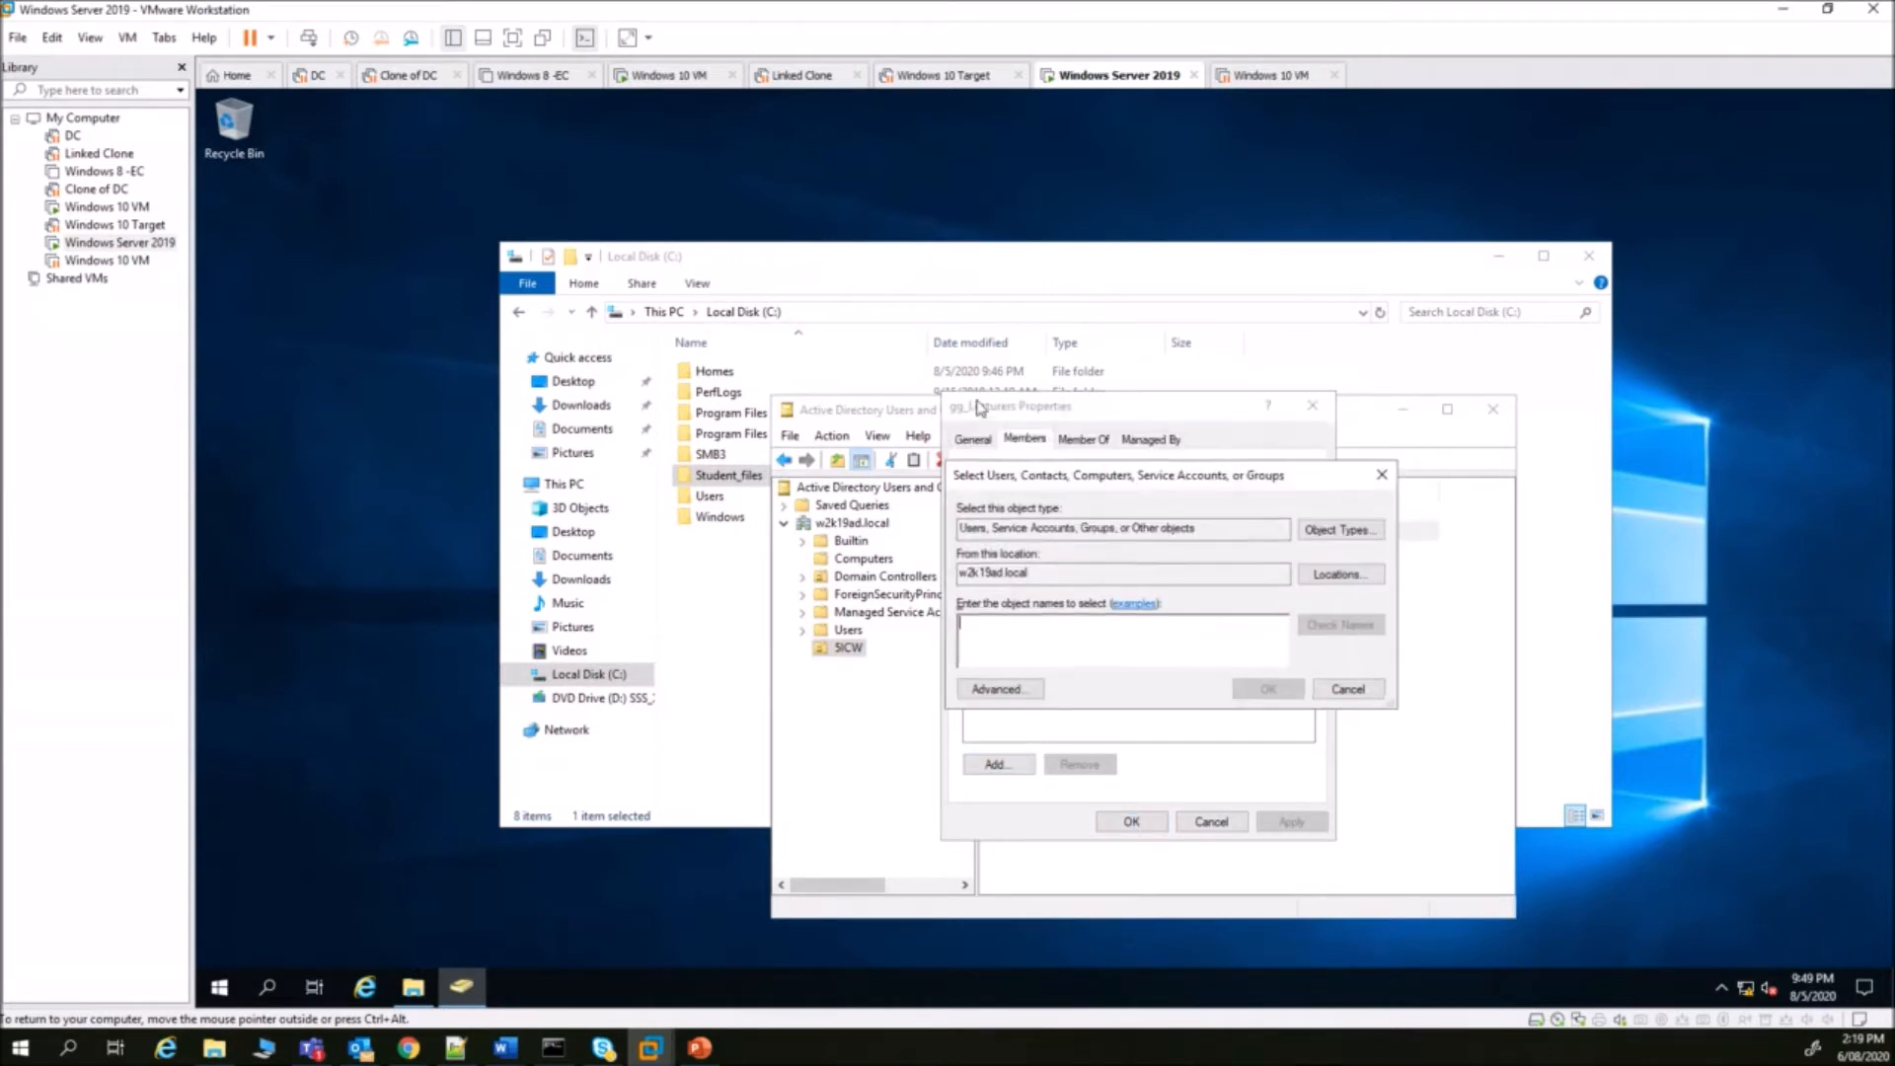
type("az")
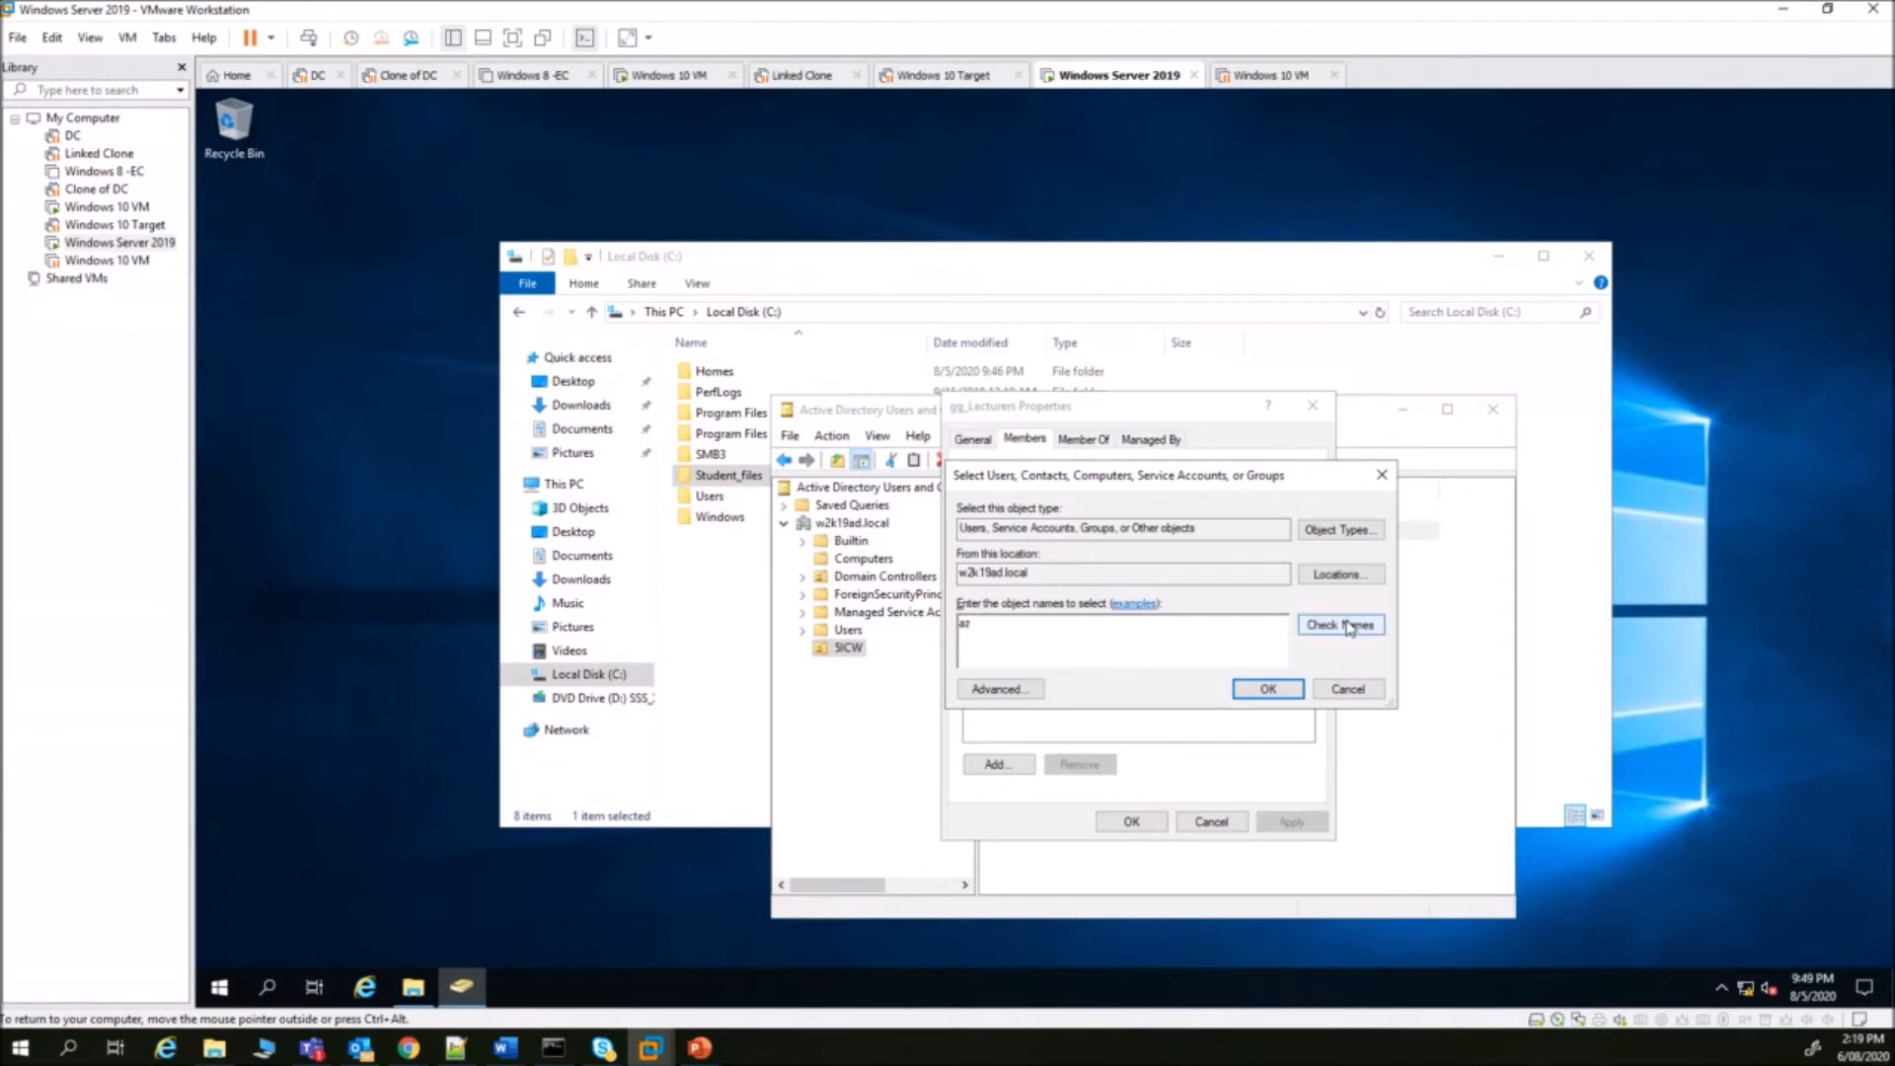
left_click(1348, 627)
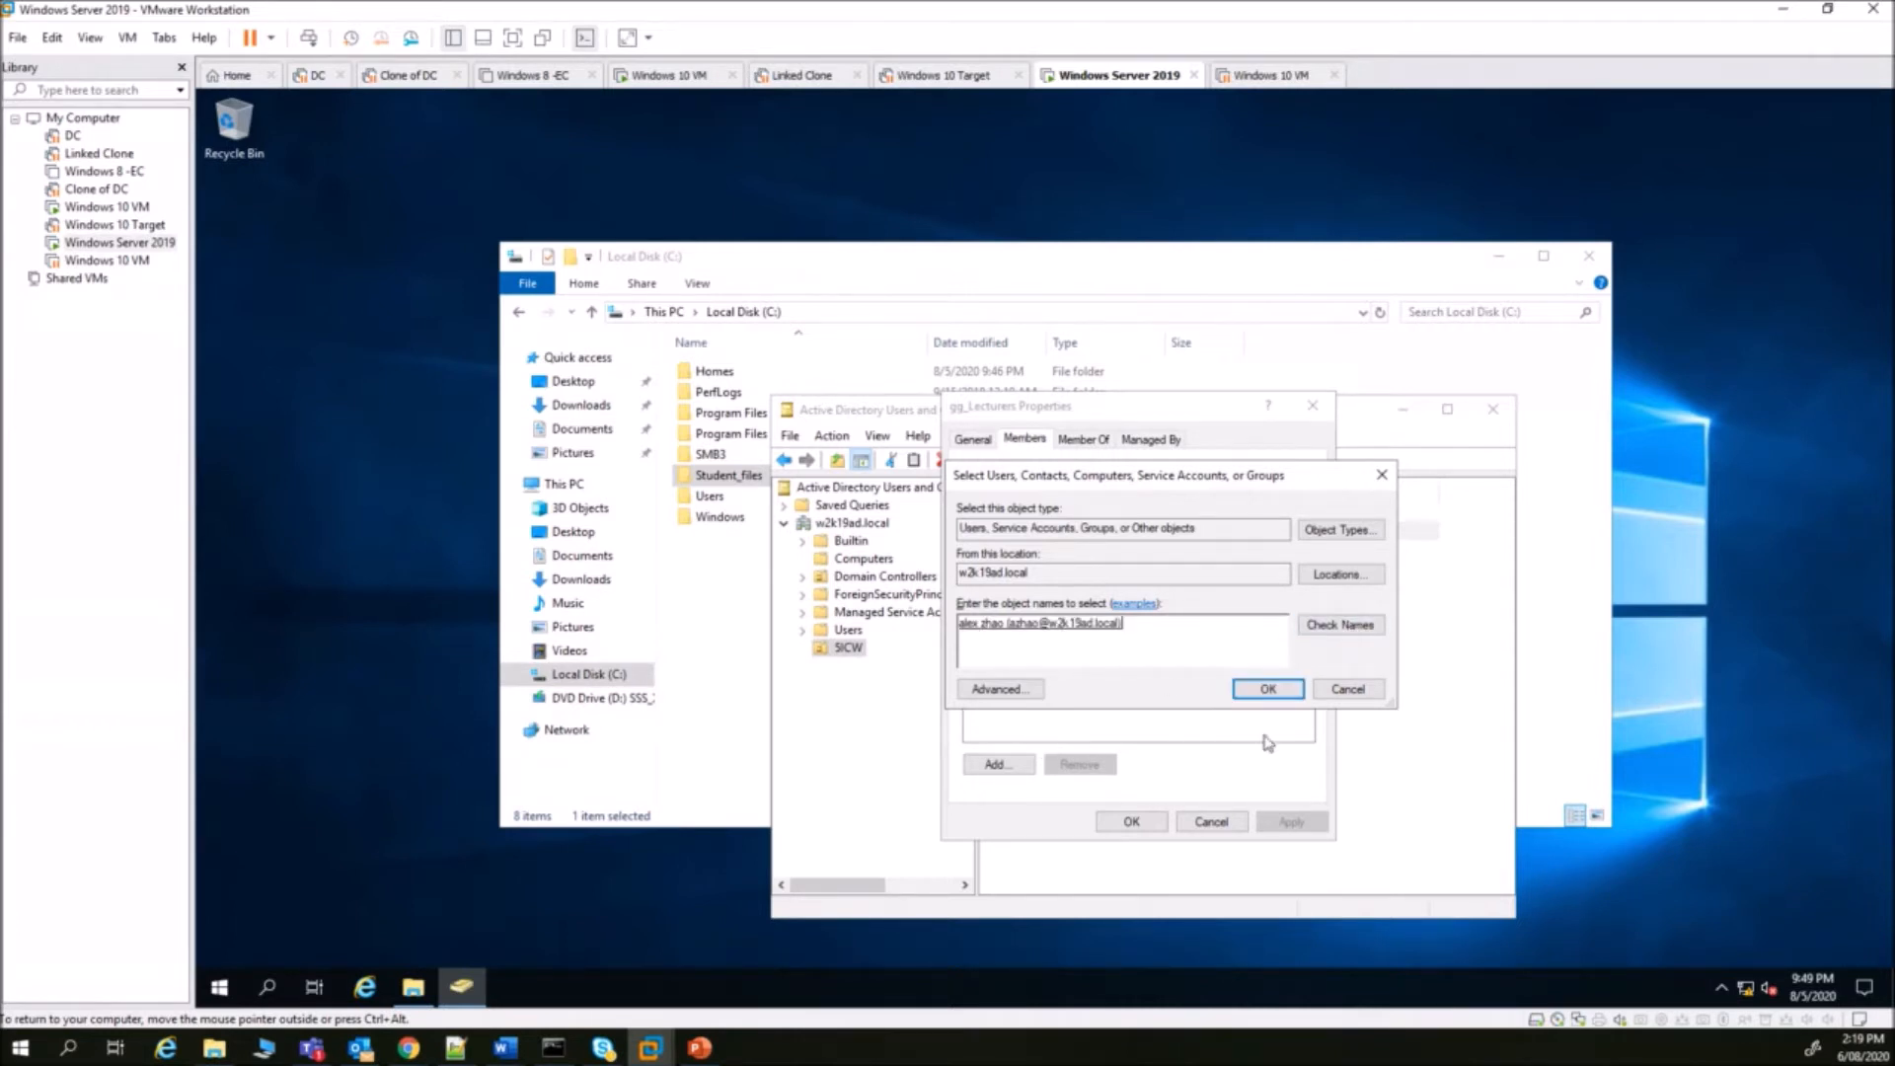
left_click(1269, 689)
left_click(1132, 821)
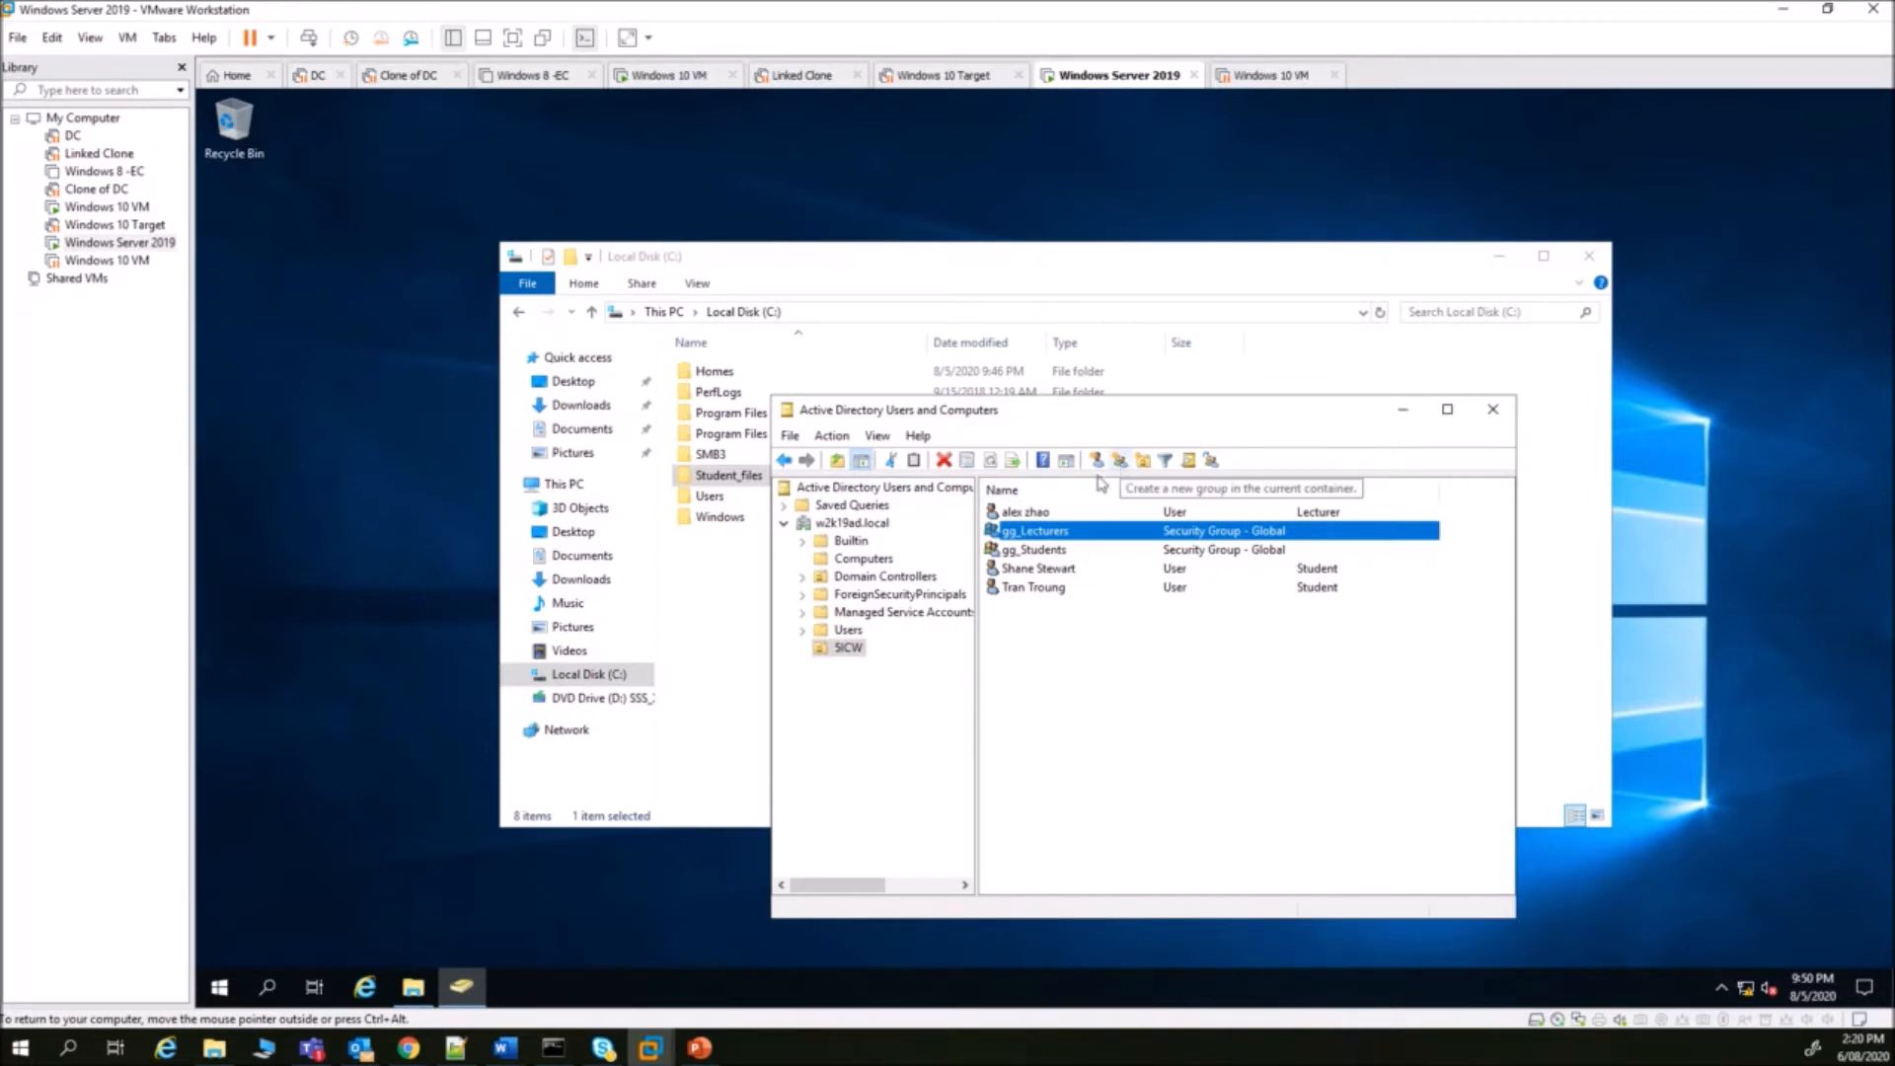
- Create the DL_Groups unit under w2k19ad.local without accidental-deletion protection and open it
left_click(875, 525)
left_click(1097, 459)
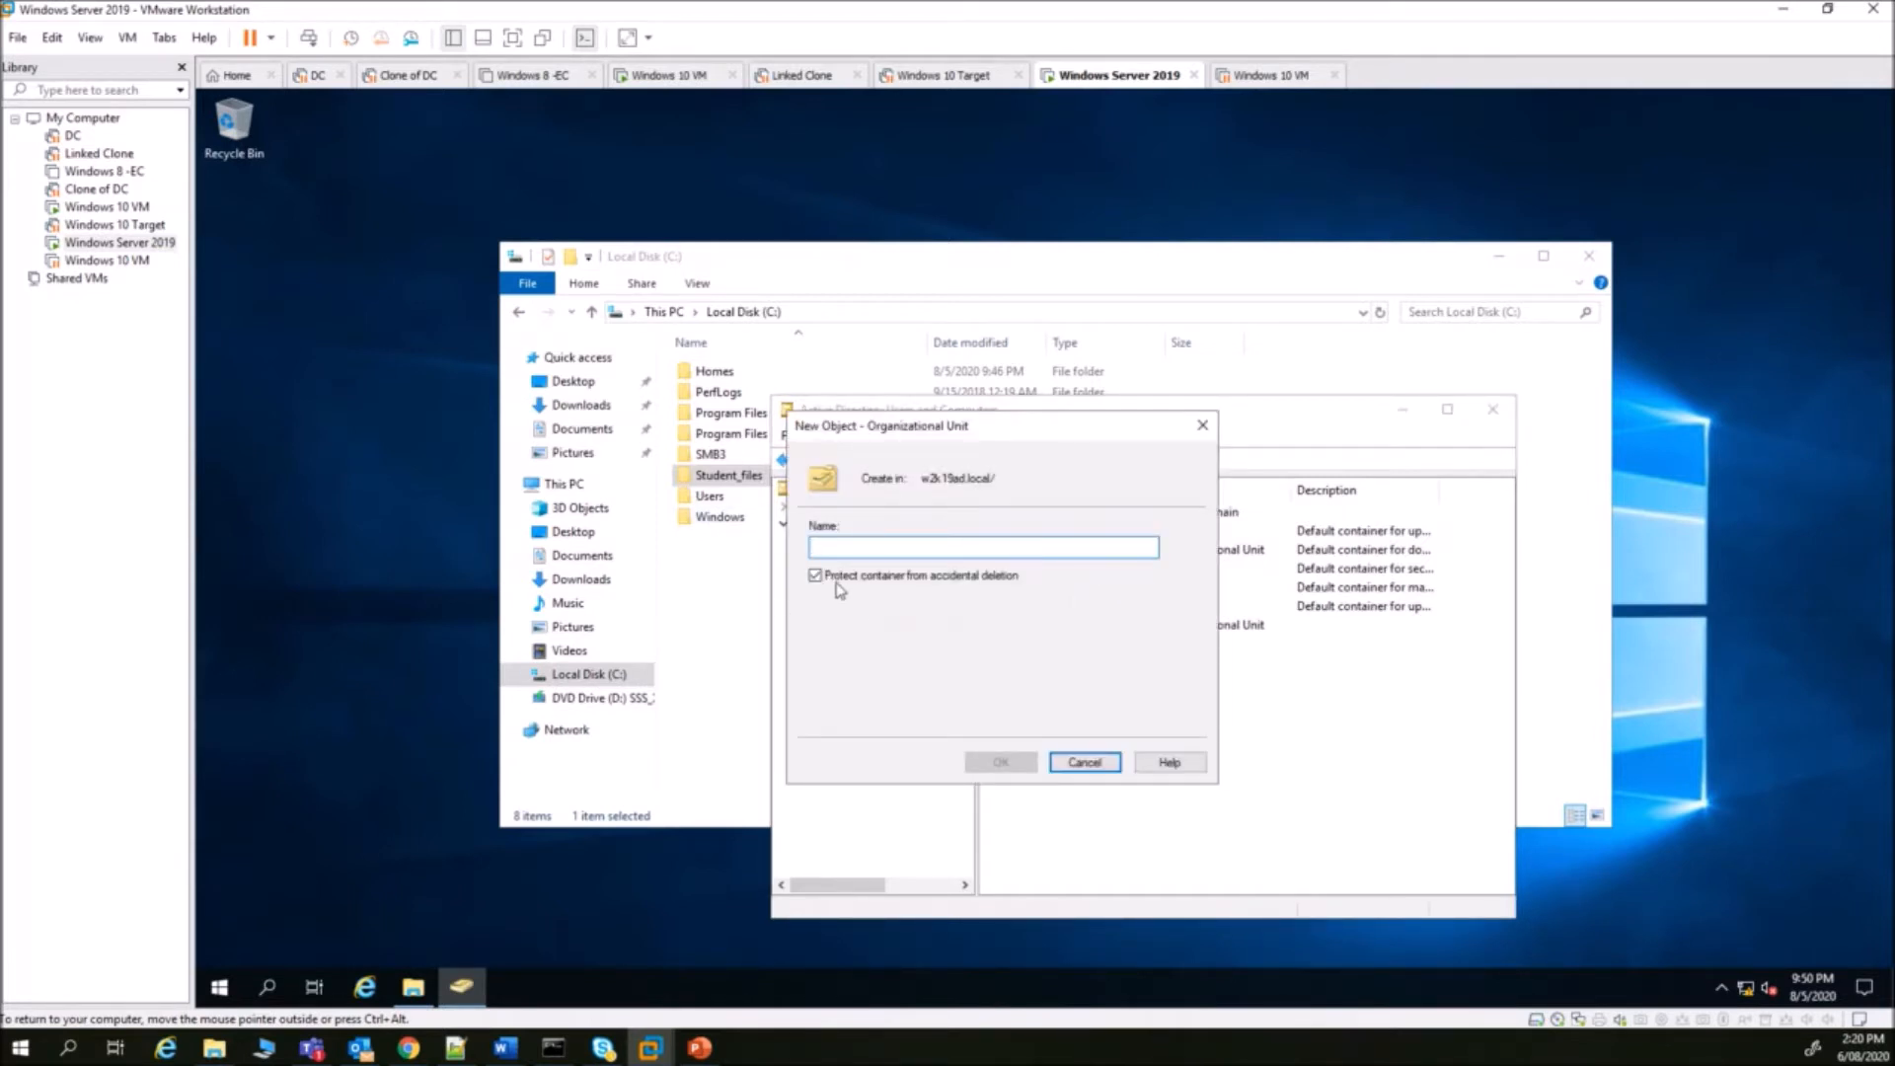
left_click(818, 578)
left_click(829, 549)
type("DL")
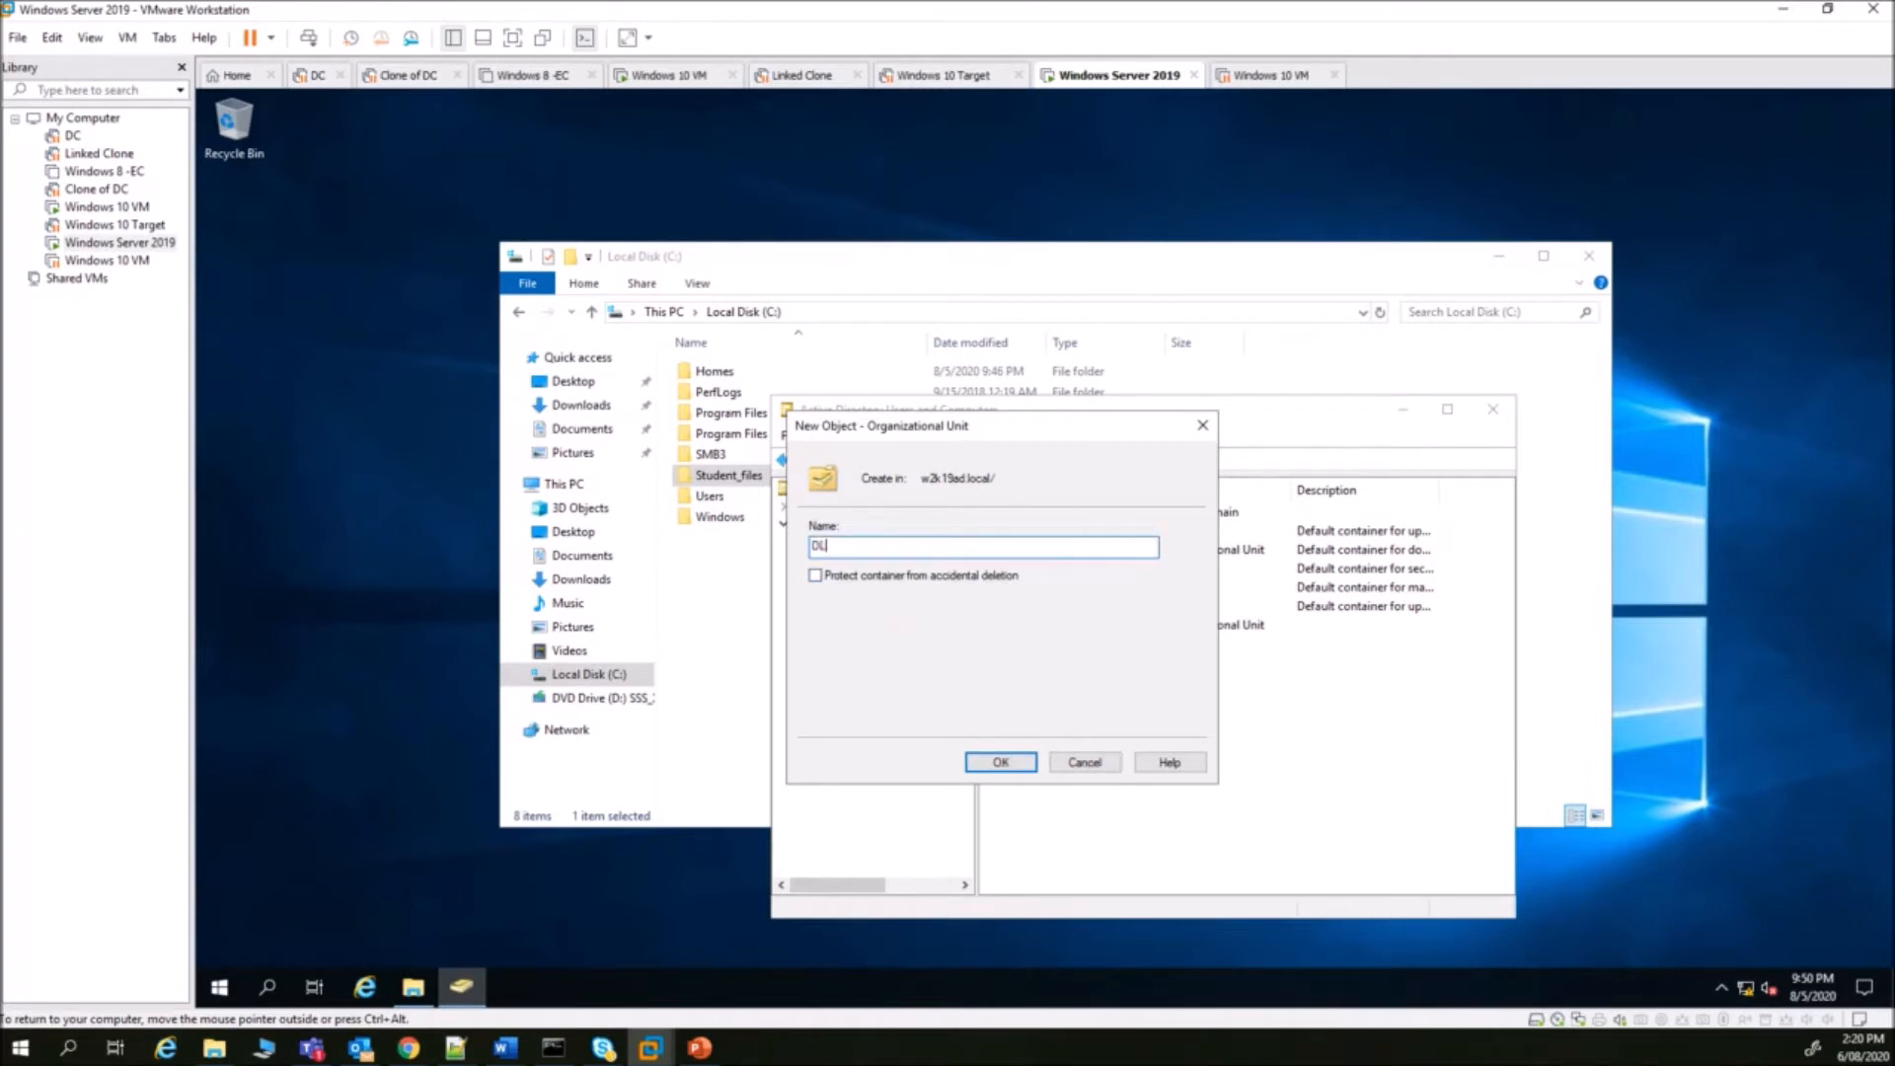
type("_Groups")
left_click(1003, 760)
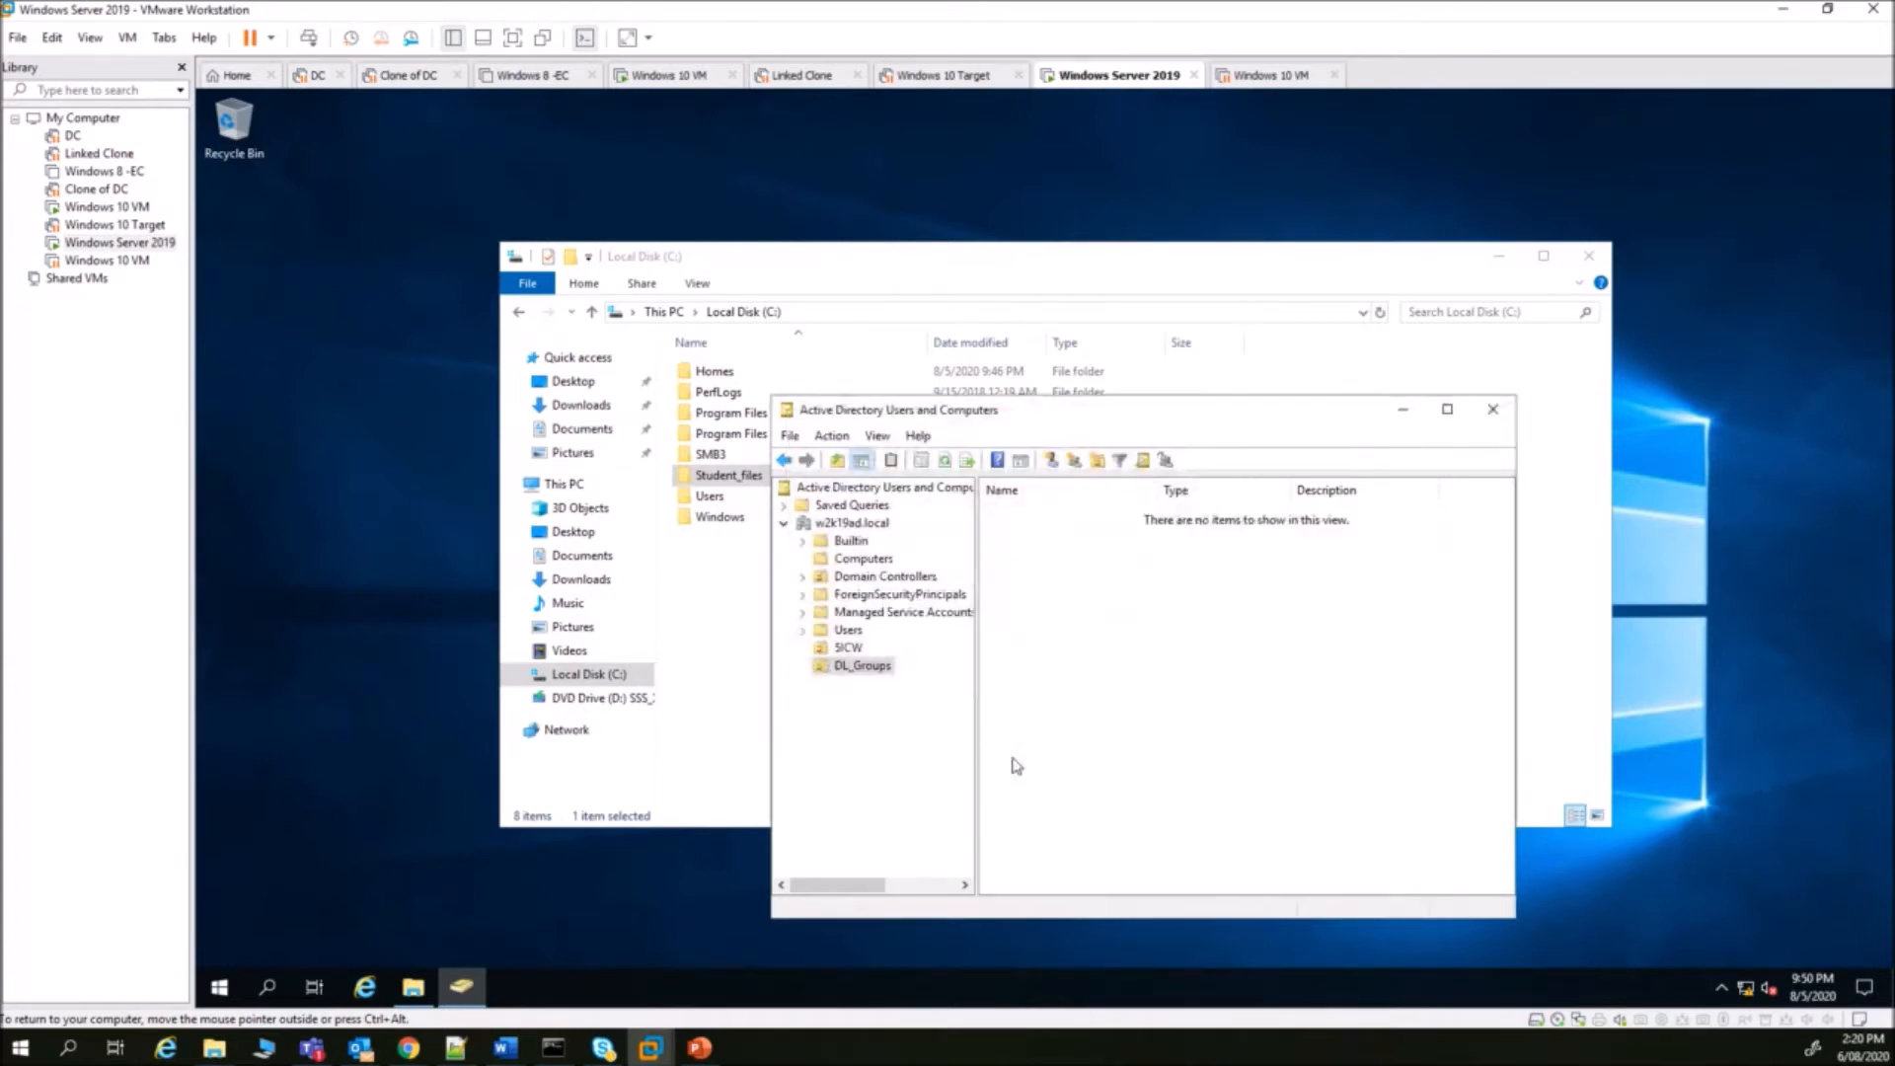
left_click(859, 670)
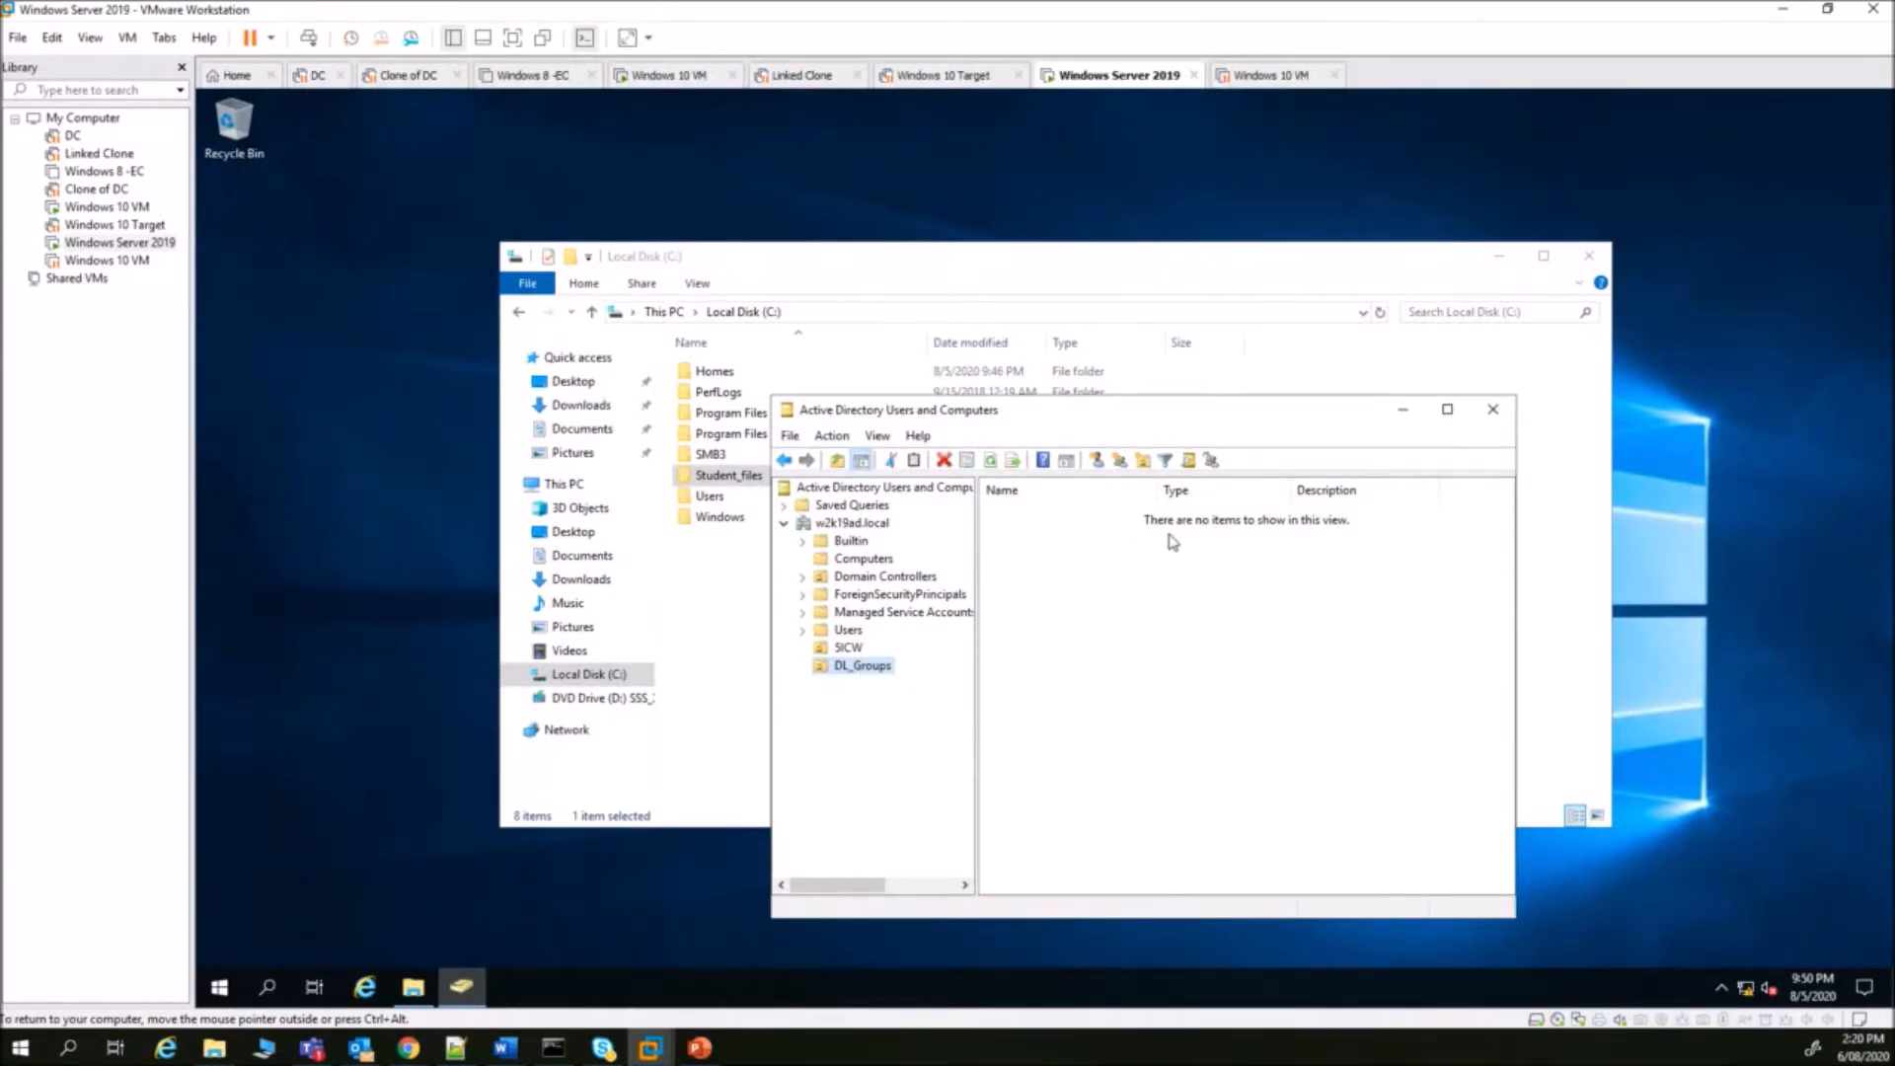
- Create the domain local group DL_Student_Files_FC in DL_Groups
left_click(1120, 461)
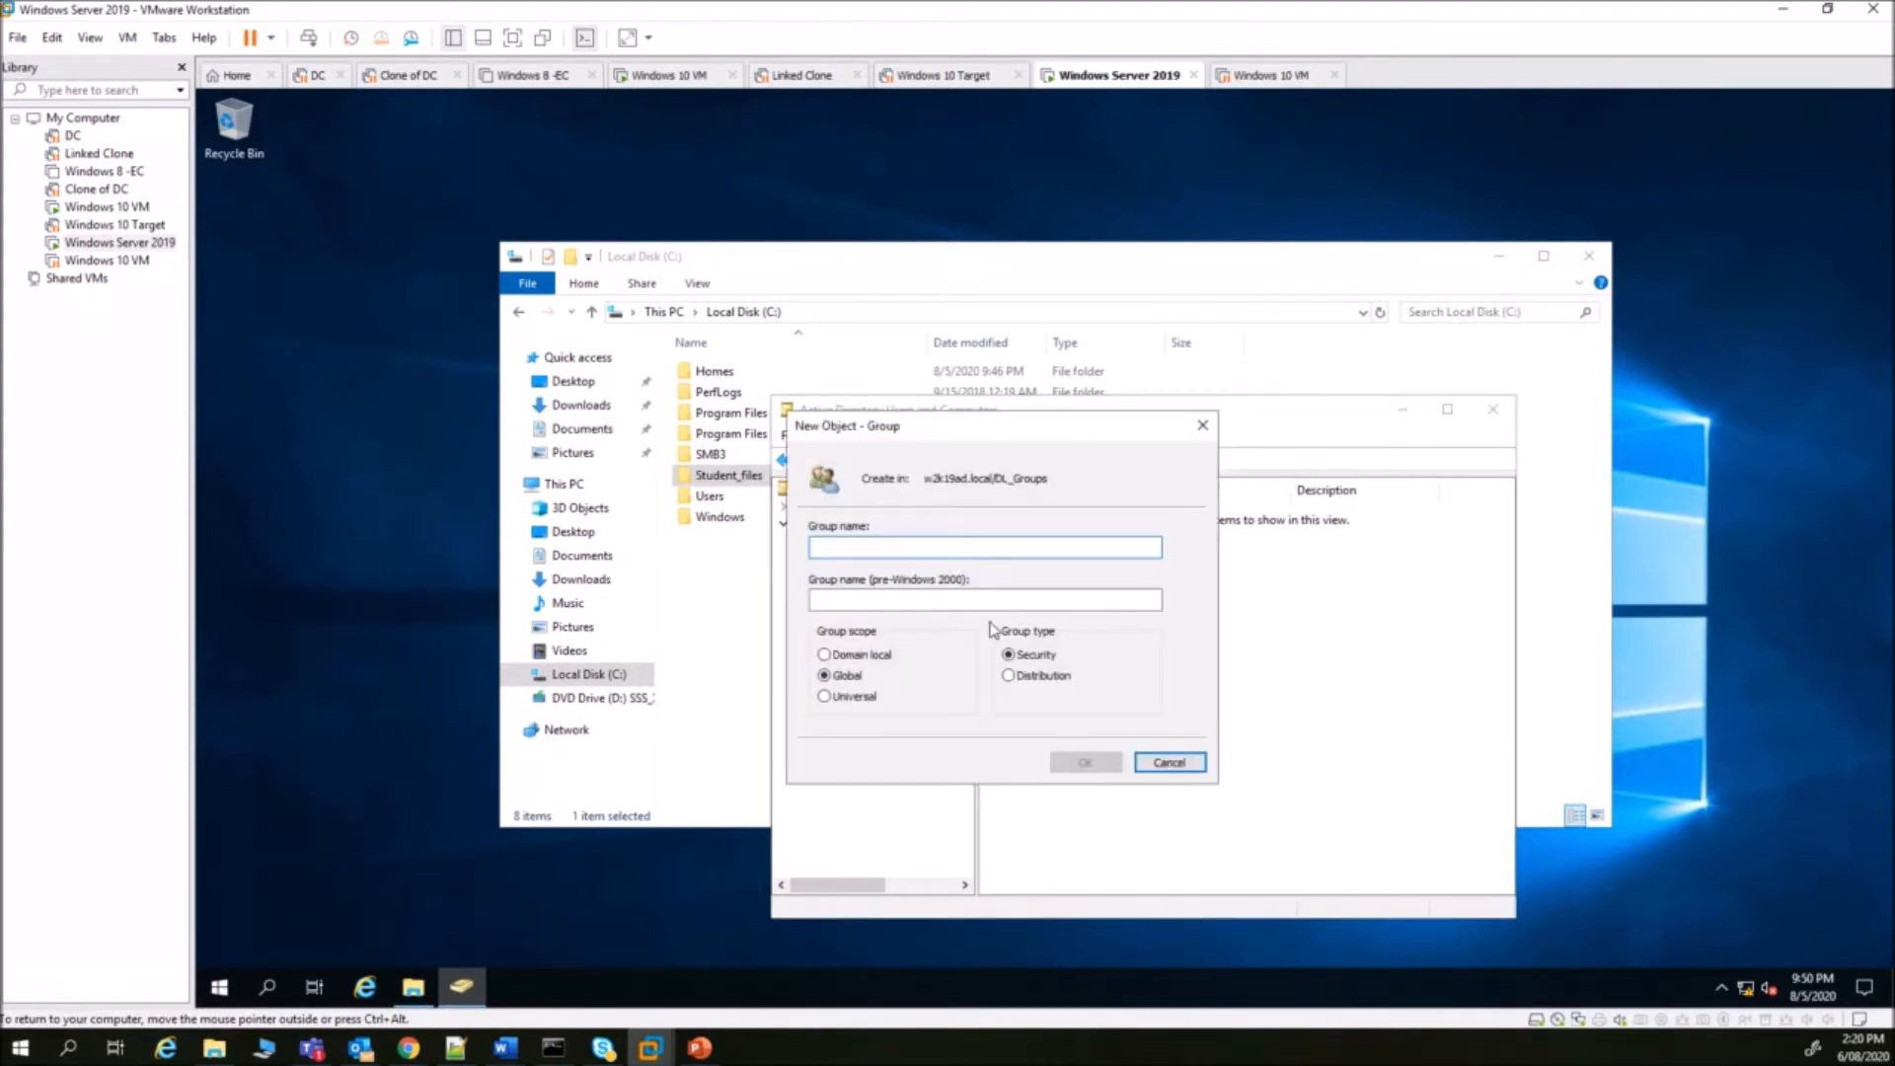
type("DL_")
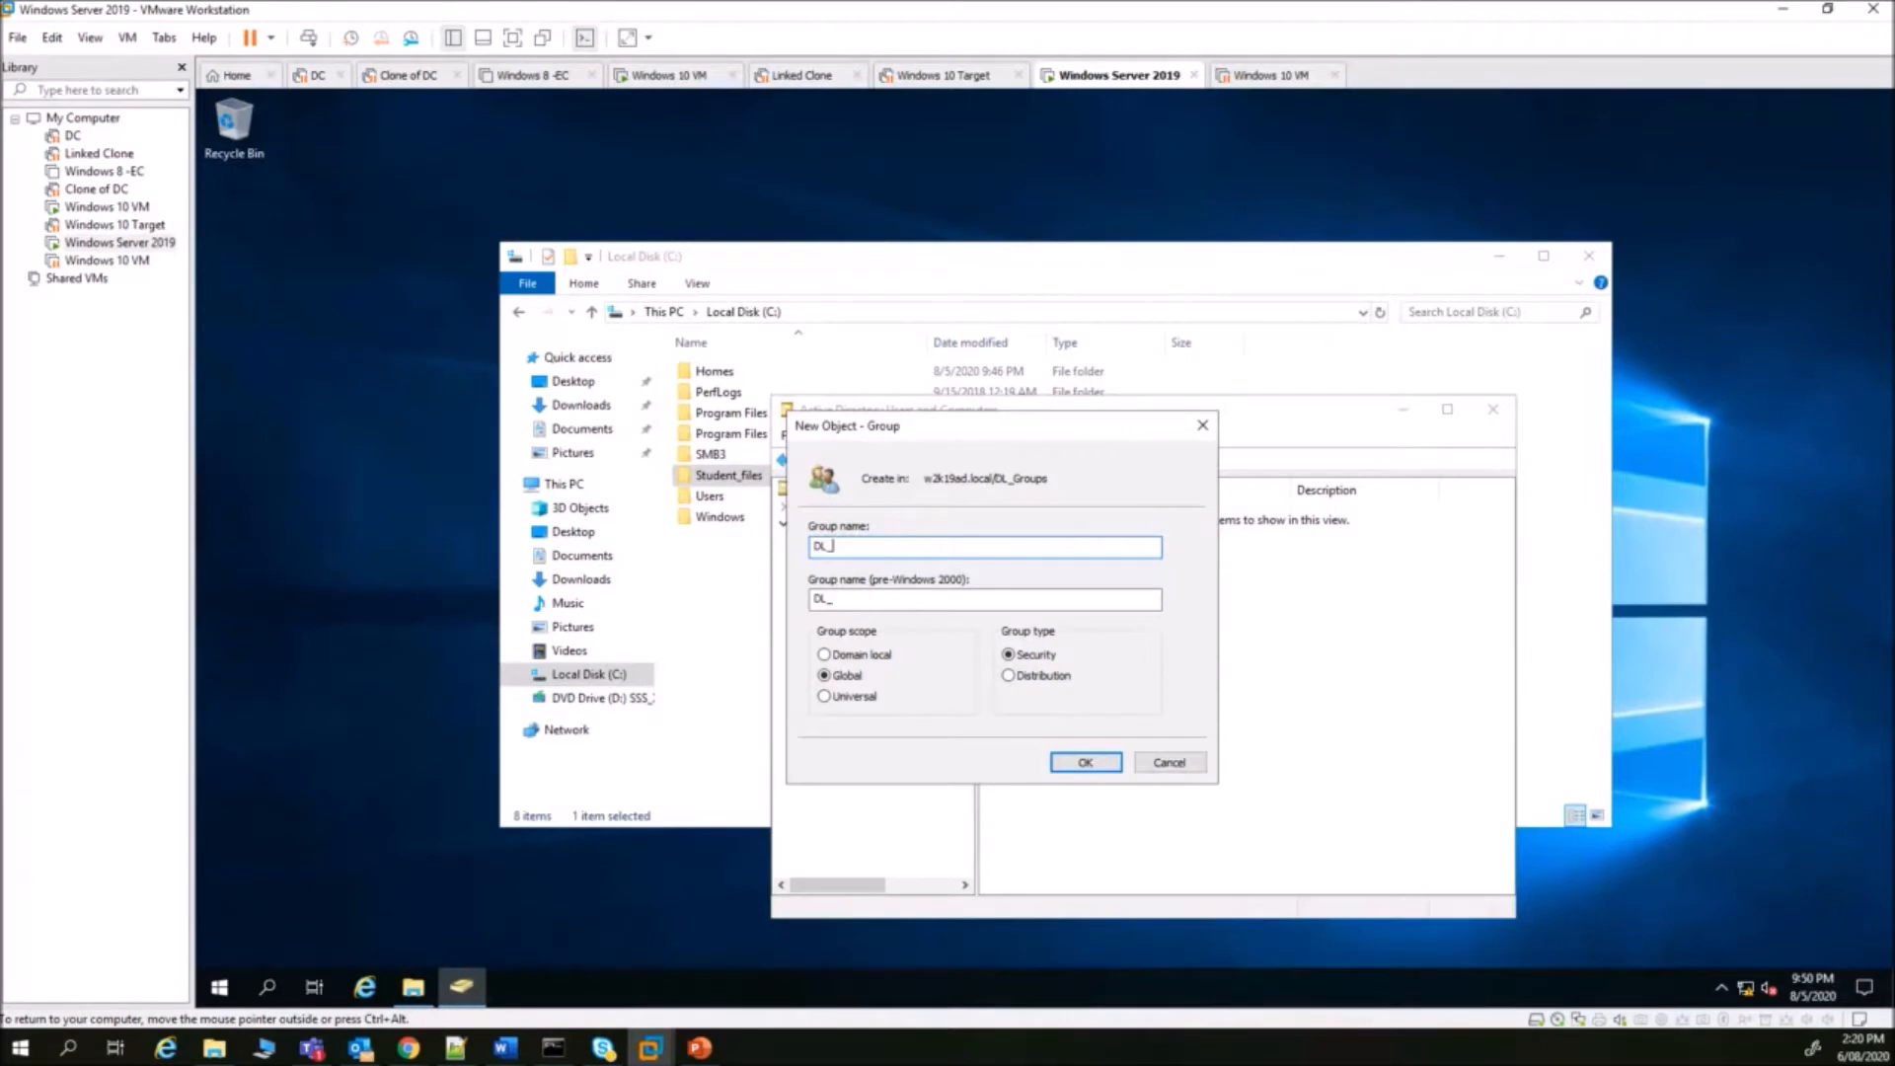
type("tudent_Files_FC")
left_click(834, 655)
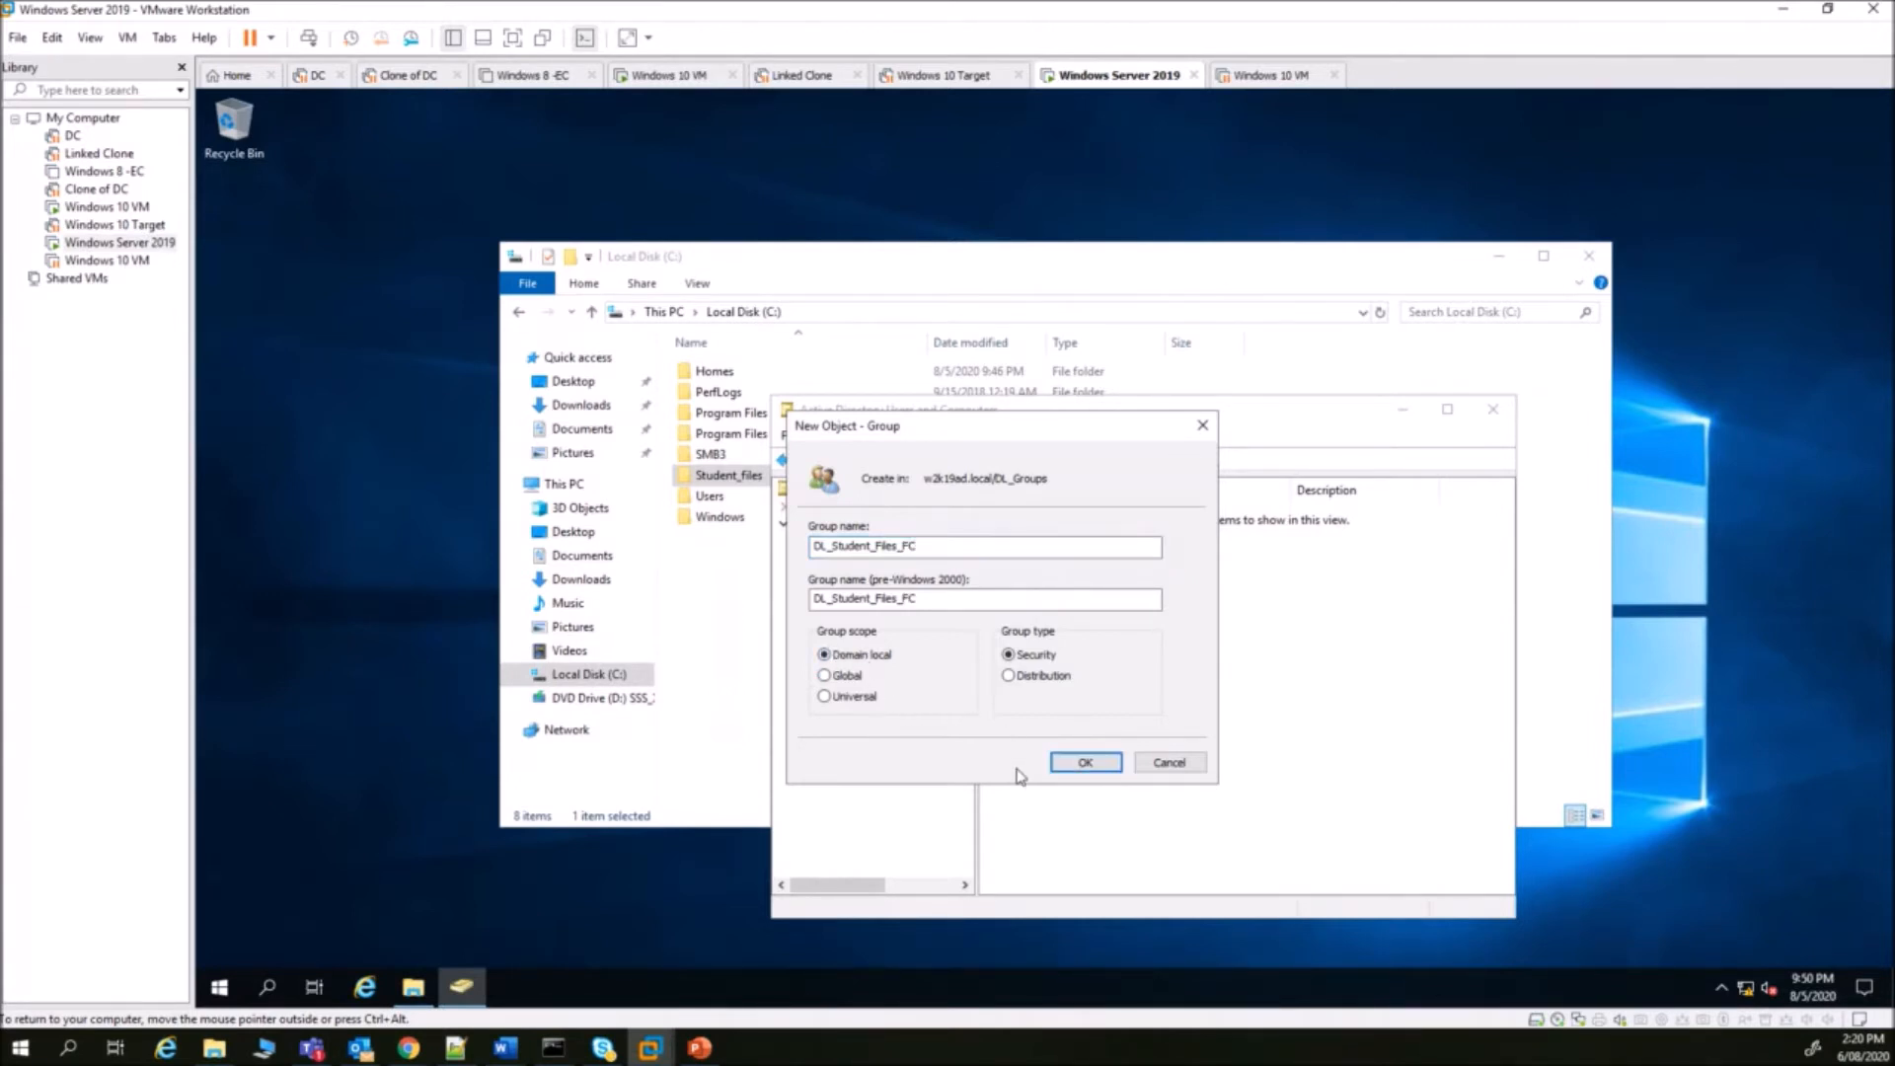
left_click(1087, 765)
right_click(1025, 514)
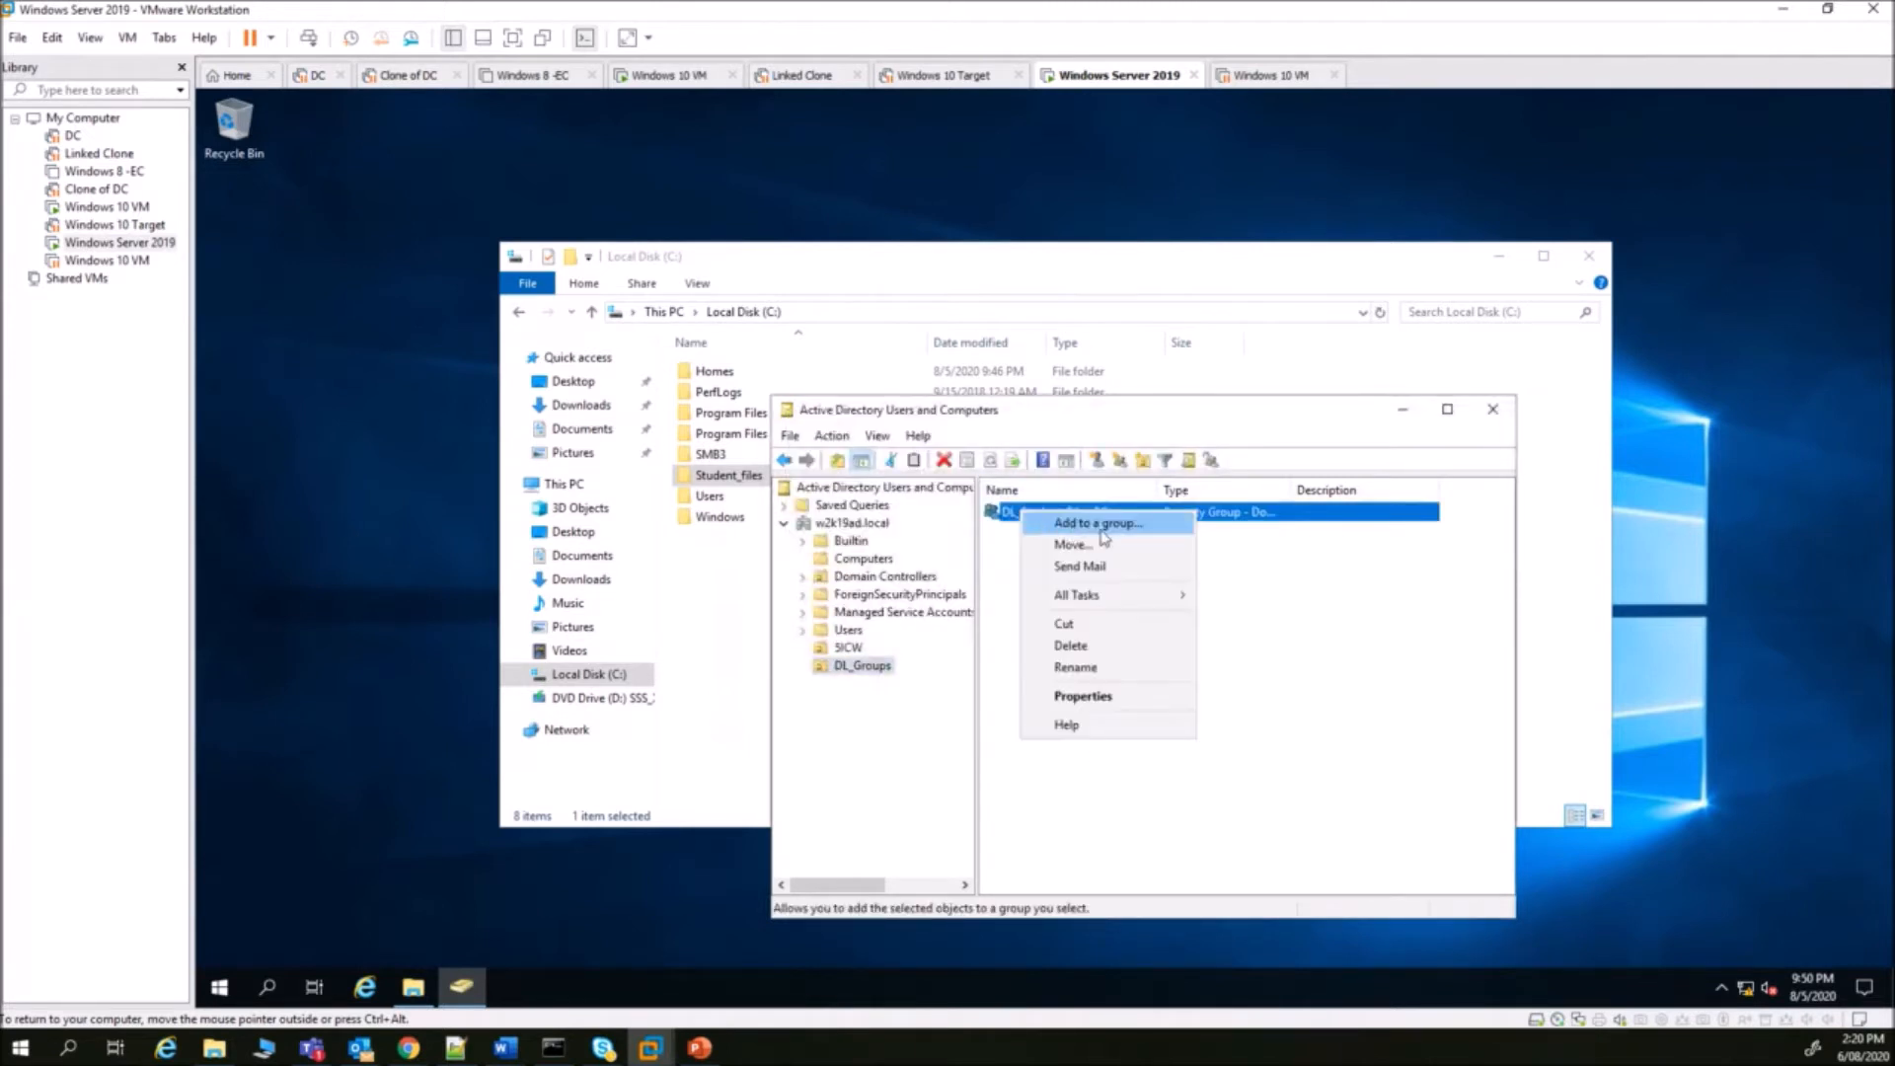
left_click(1265, 567)
- Create the group DL_Student_Files_M with the default Global scope
left_click(1079, 460)
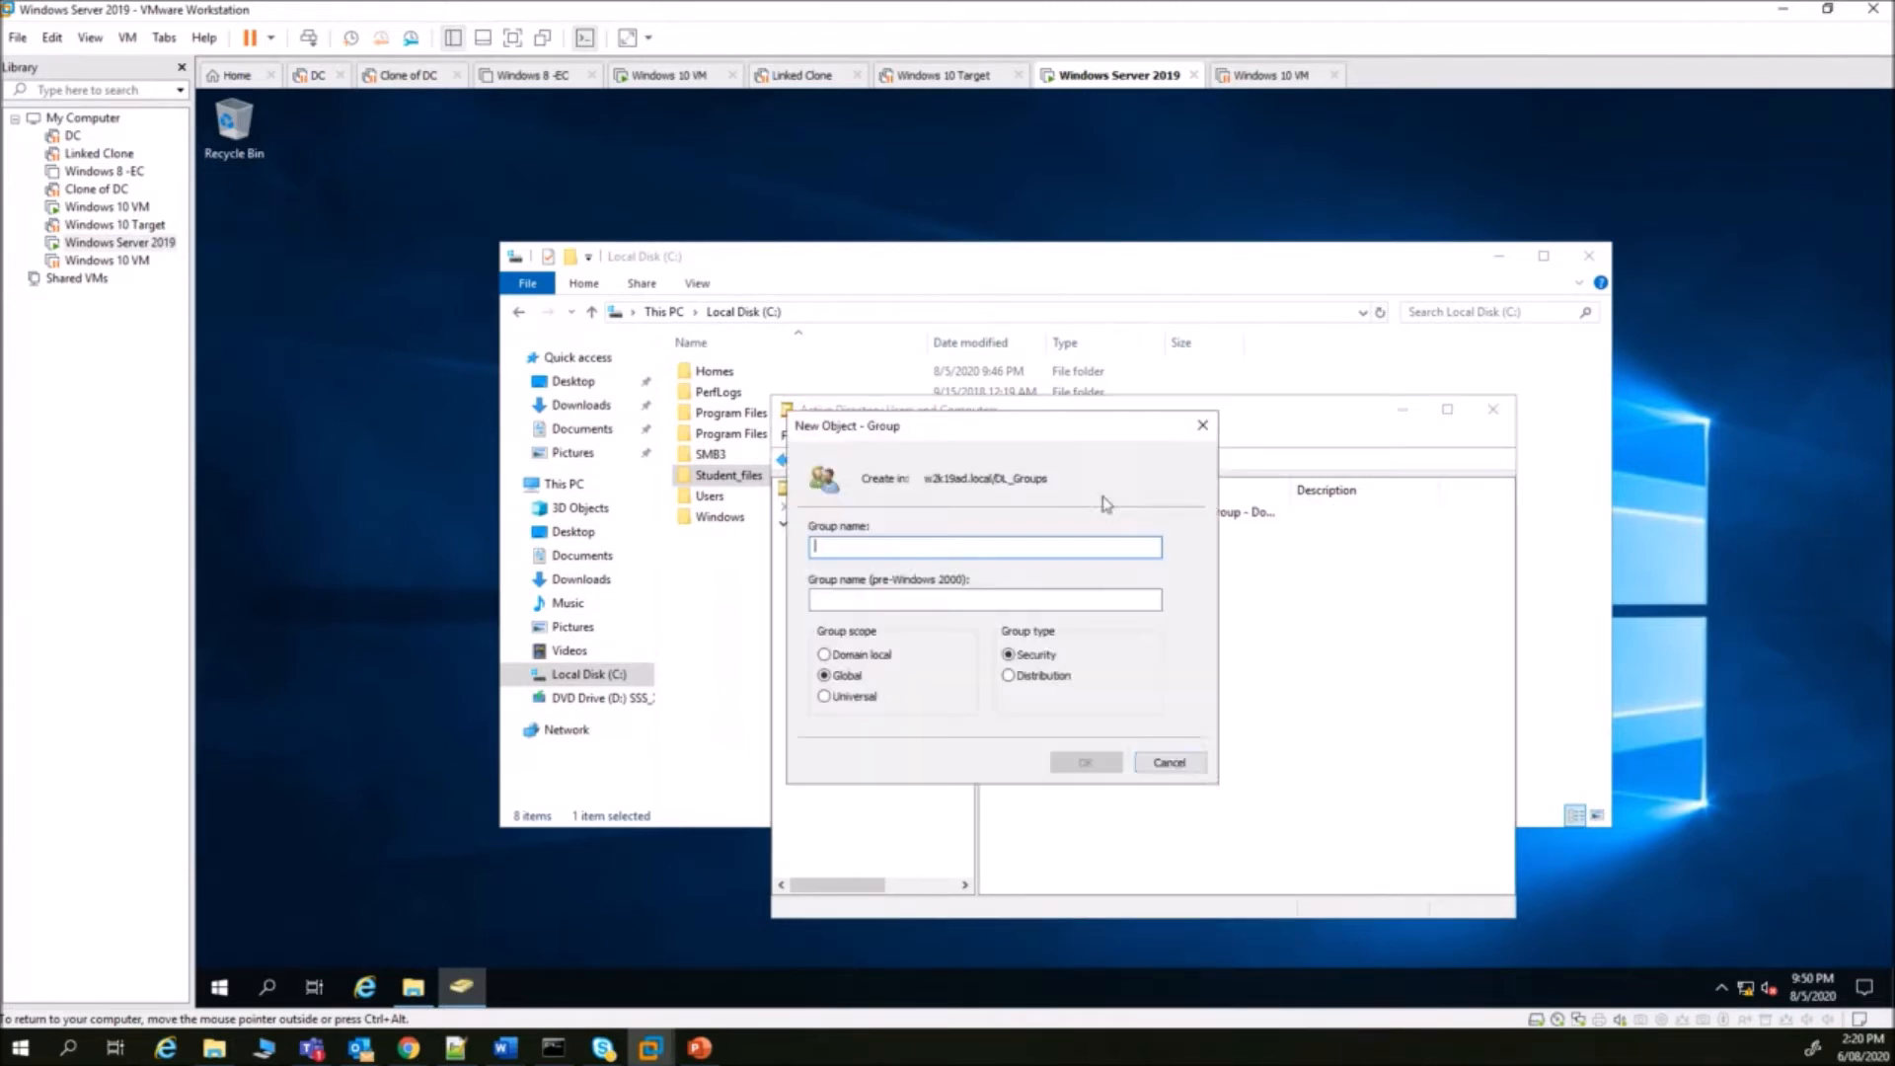
type("DL")
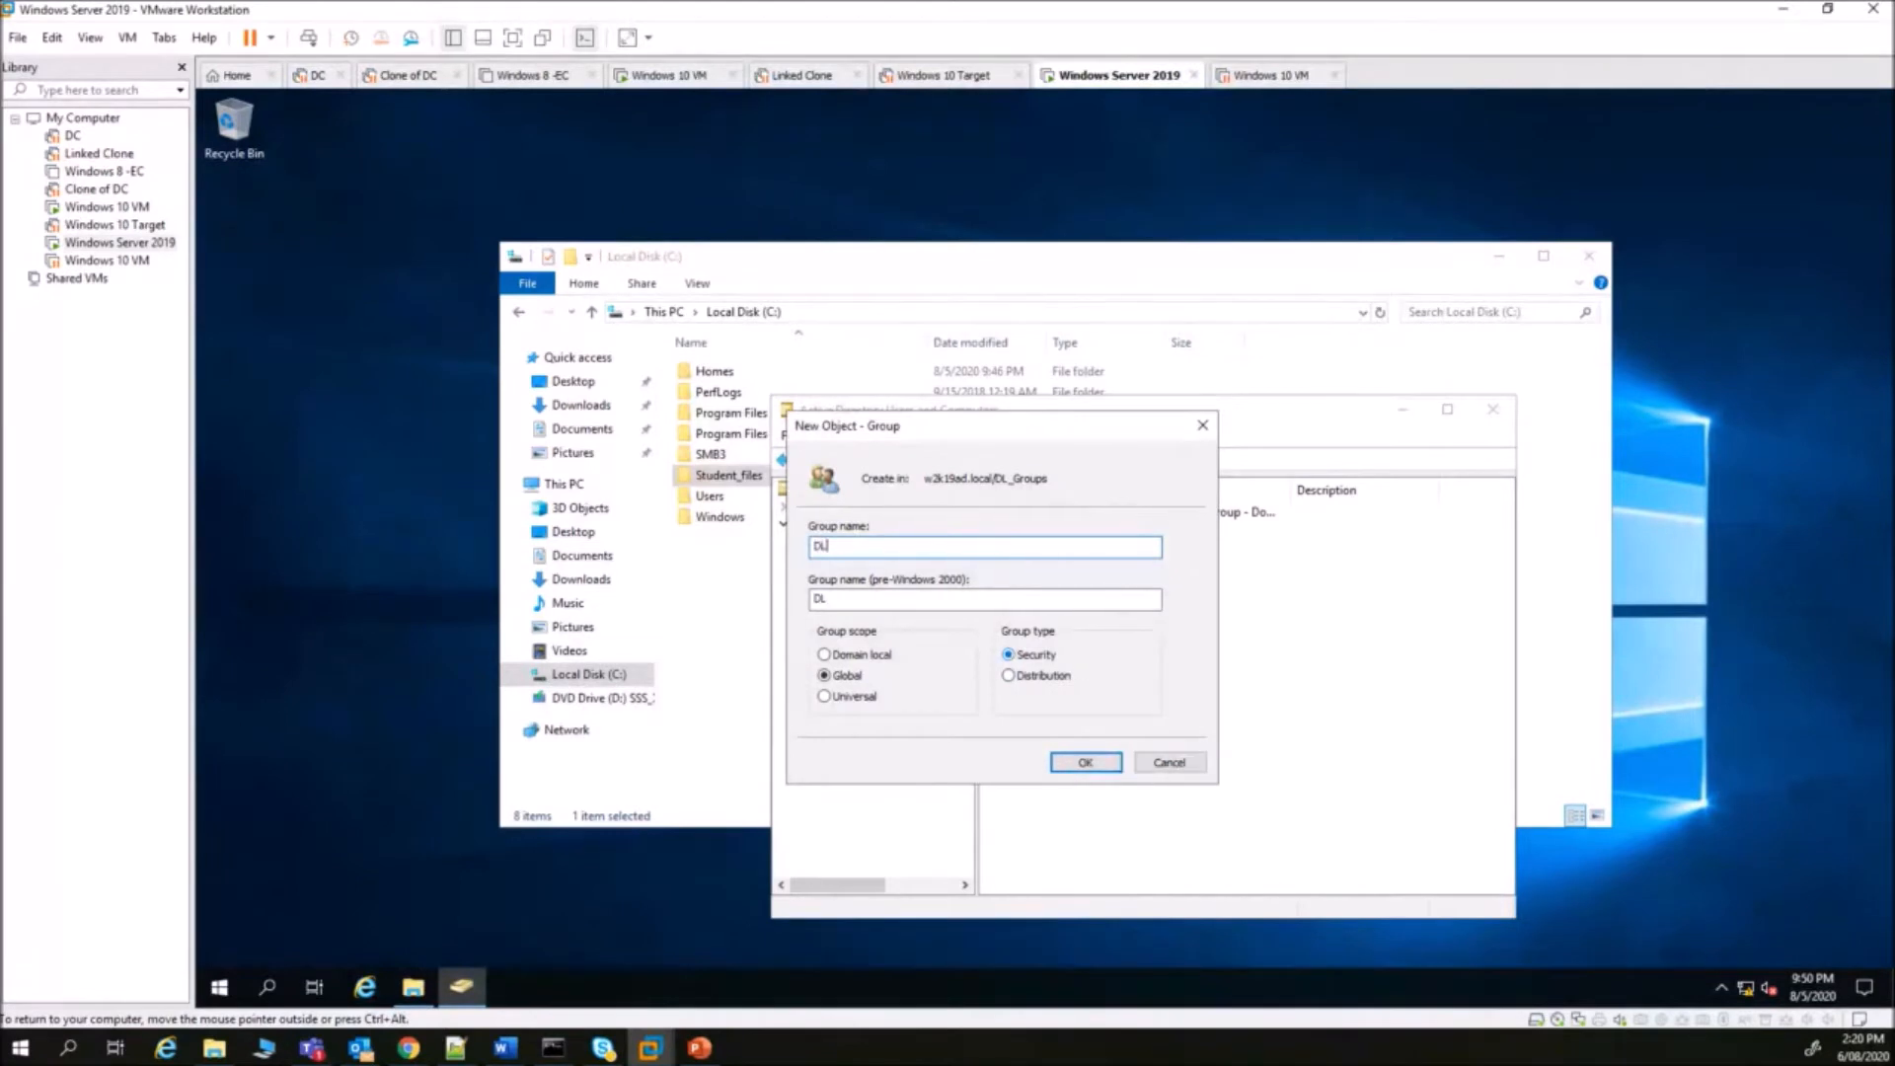
type("_Student_Files_M")
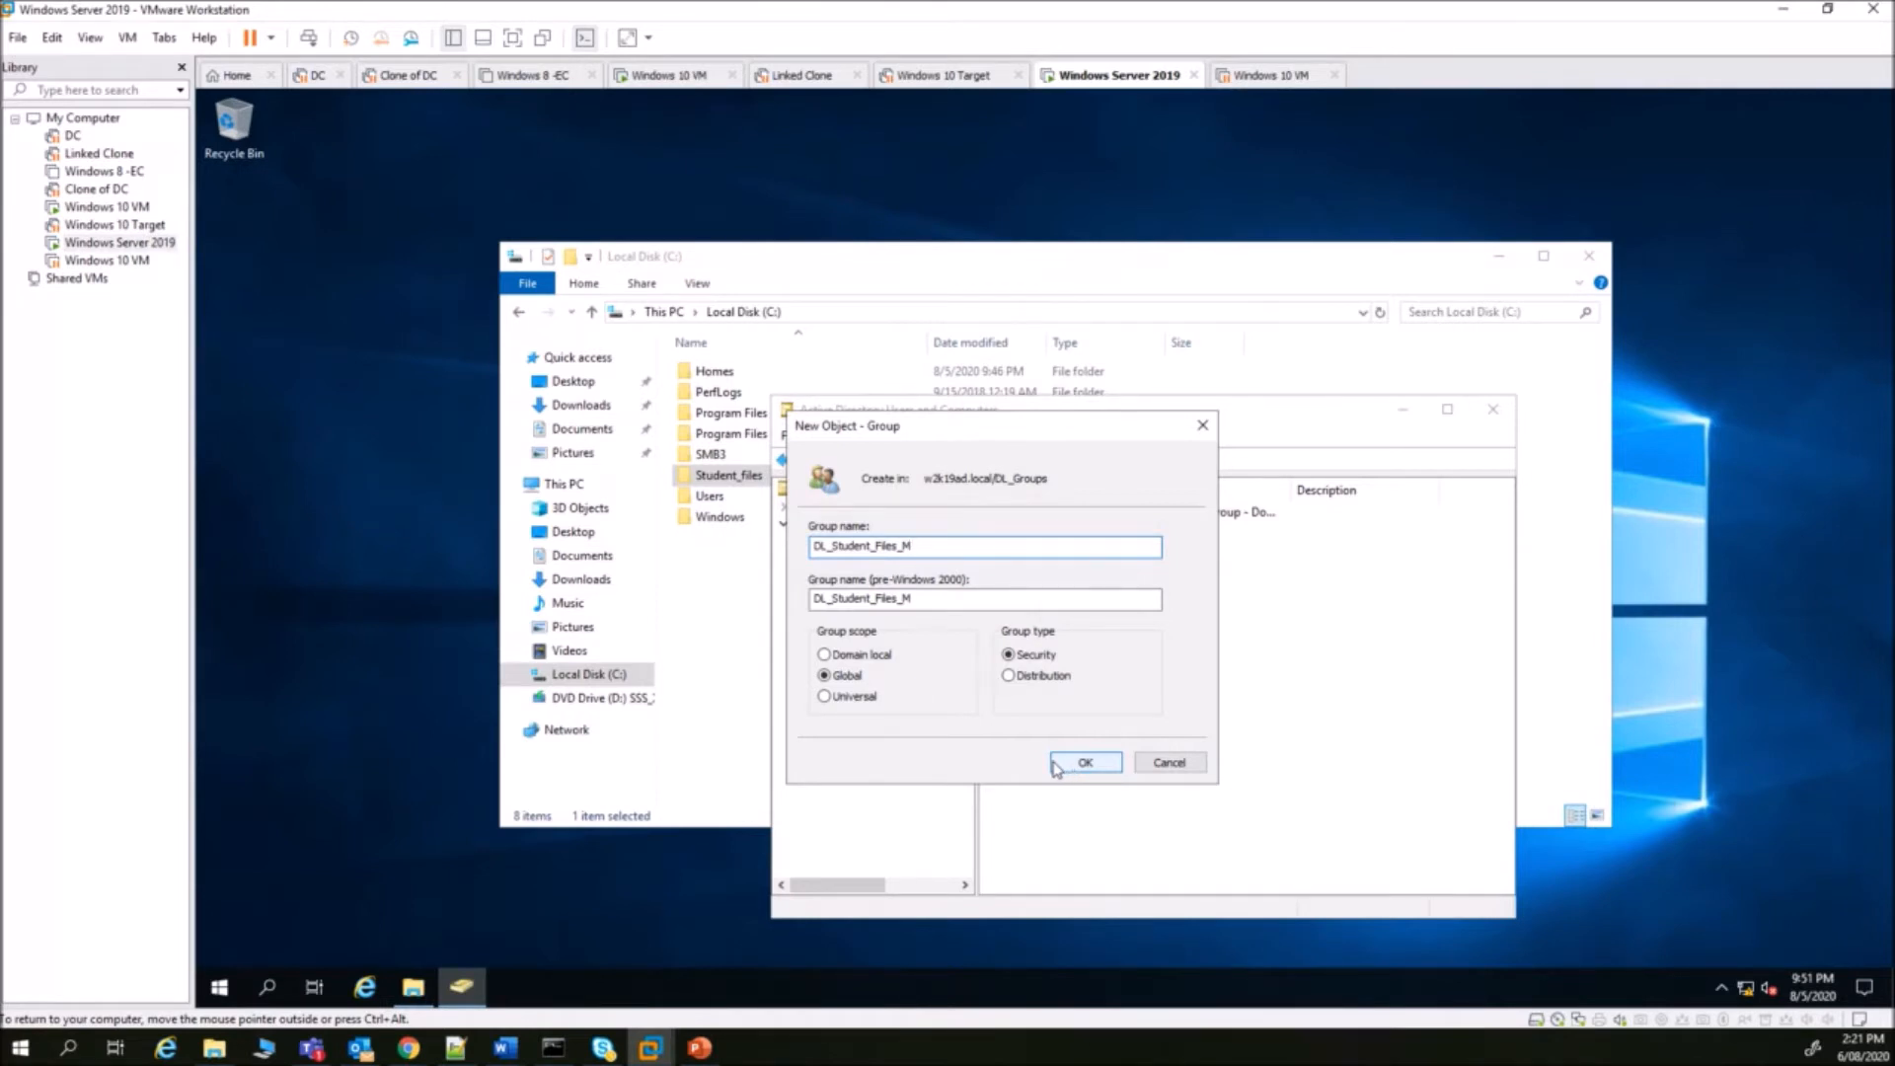
left_click(1063, 767)
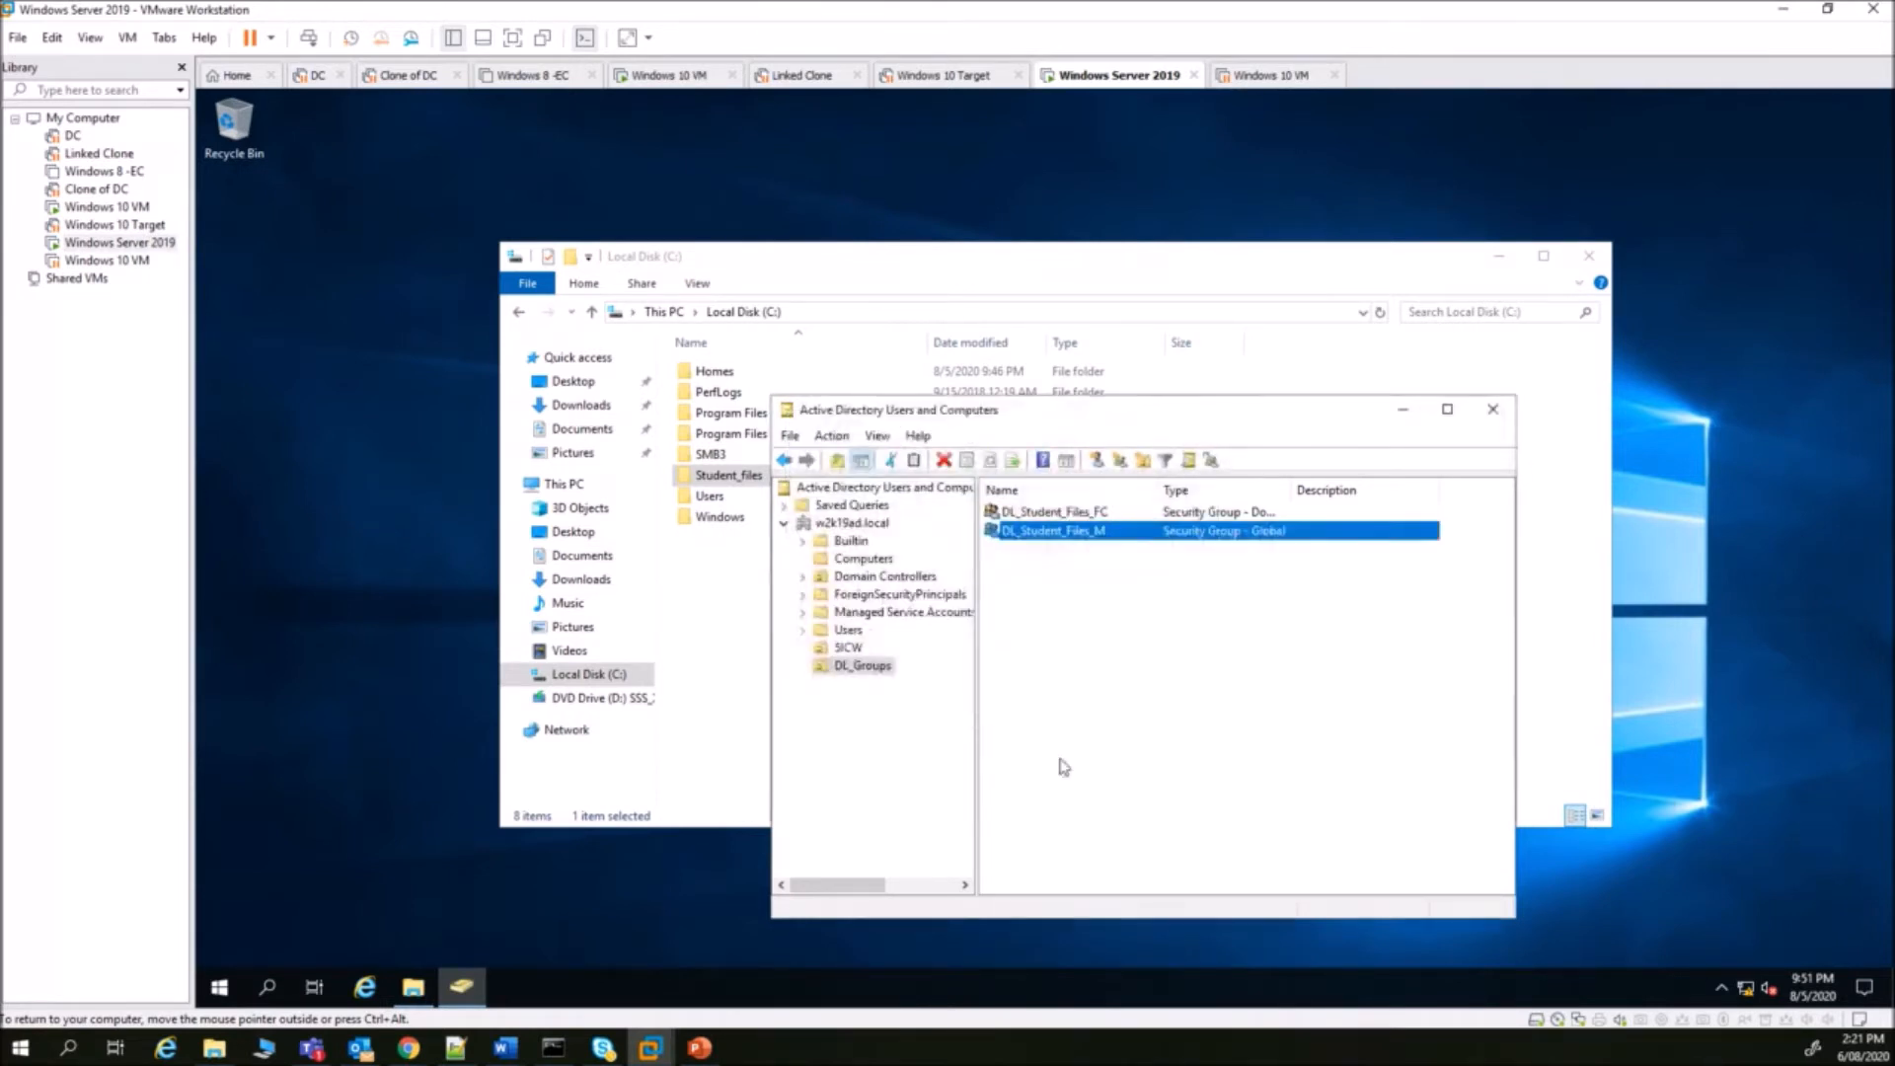
- Create the domain local group DL_Student_Files_RWX in DL_Groups
left_click(1119, 461)
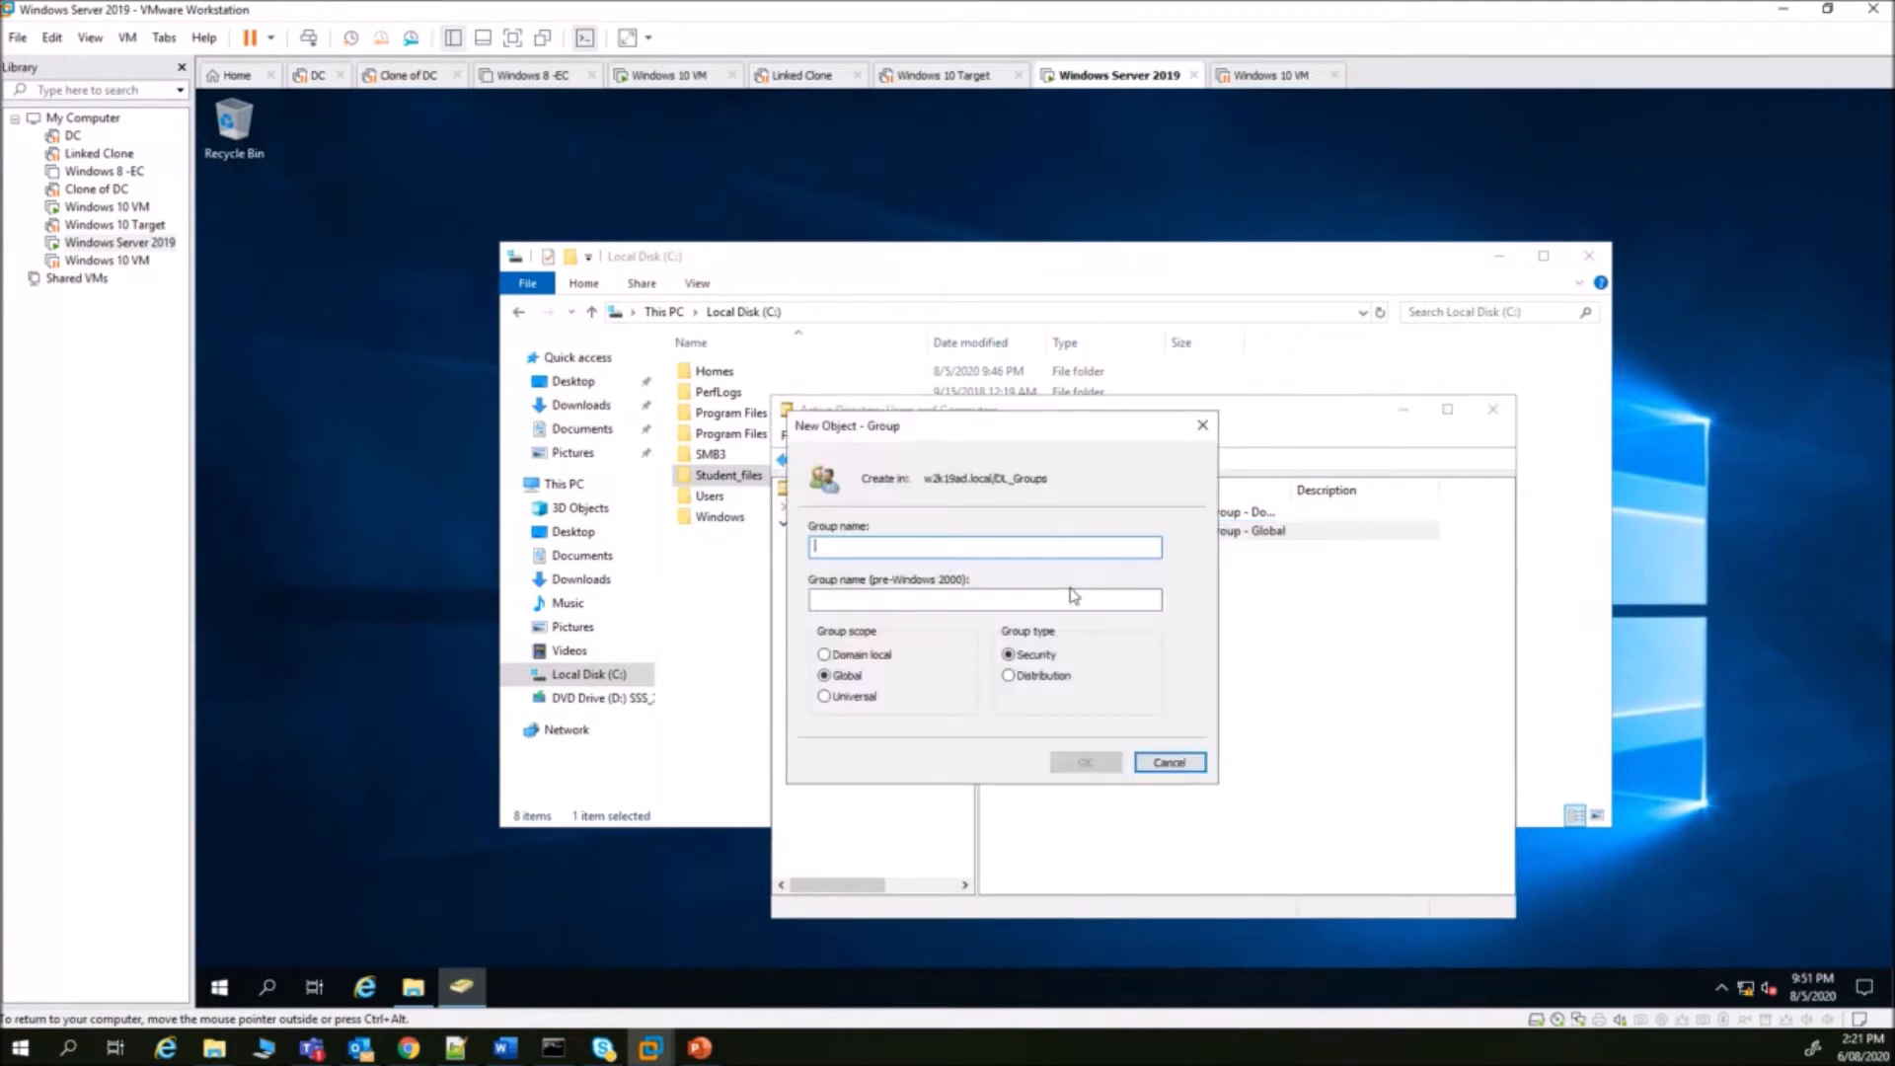
type("DL_Student_Files")
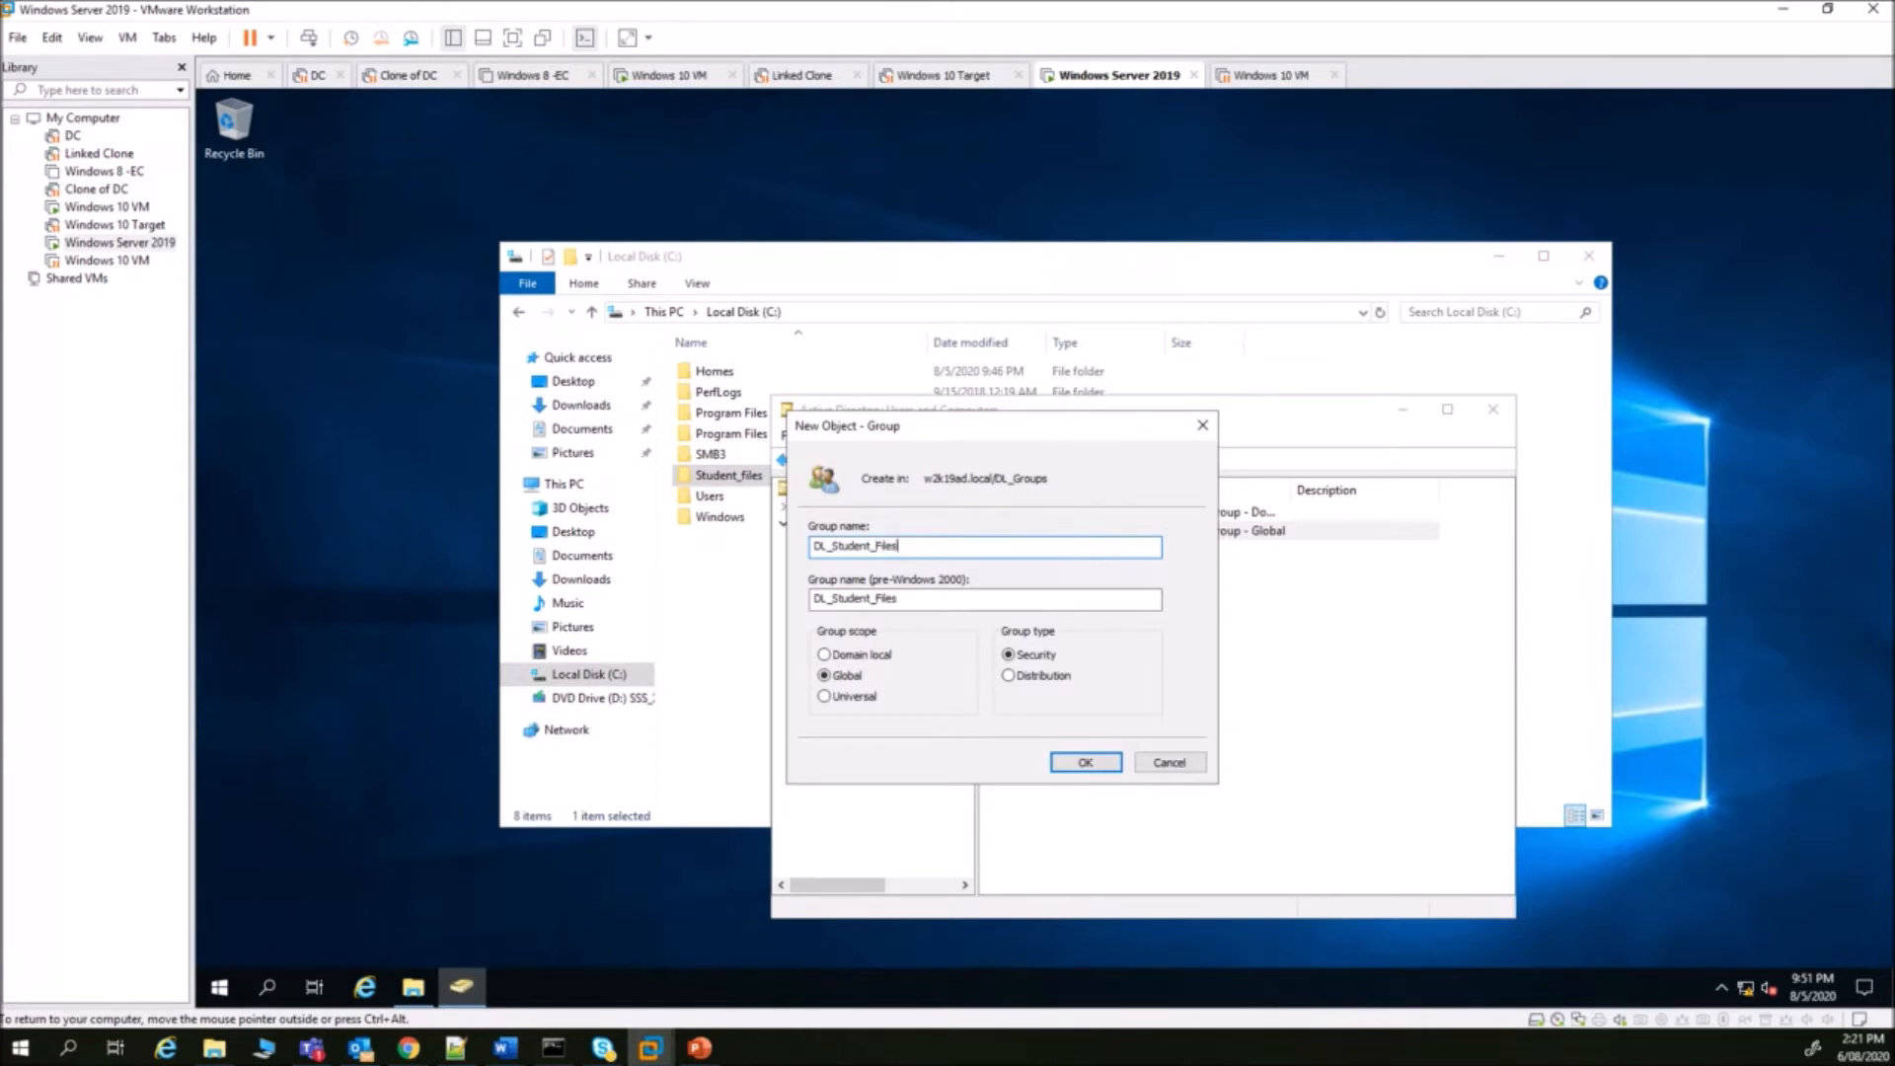
type("_RWX")
left_click(849, 657)
left_click(1090, 771)
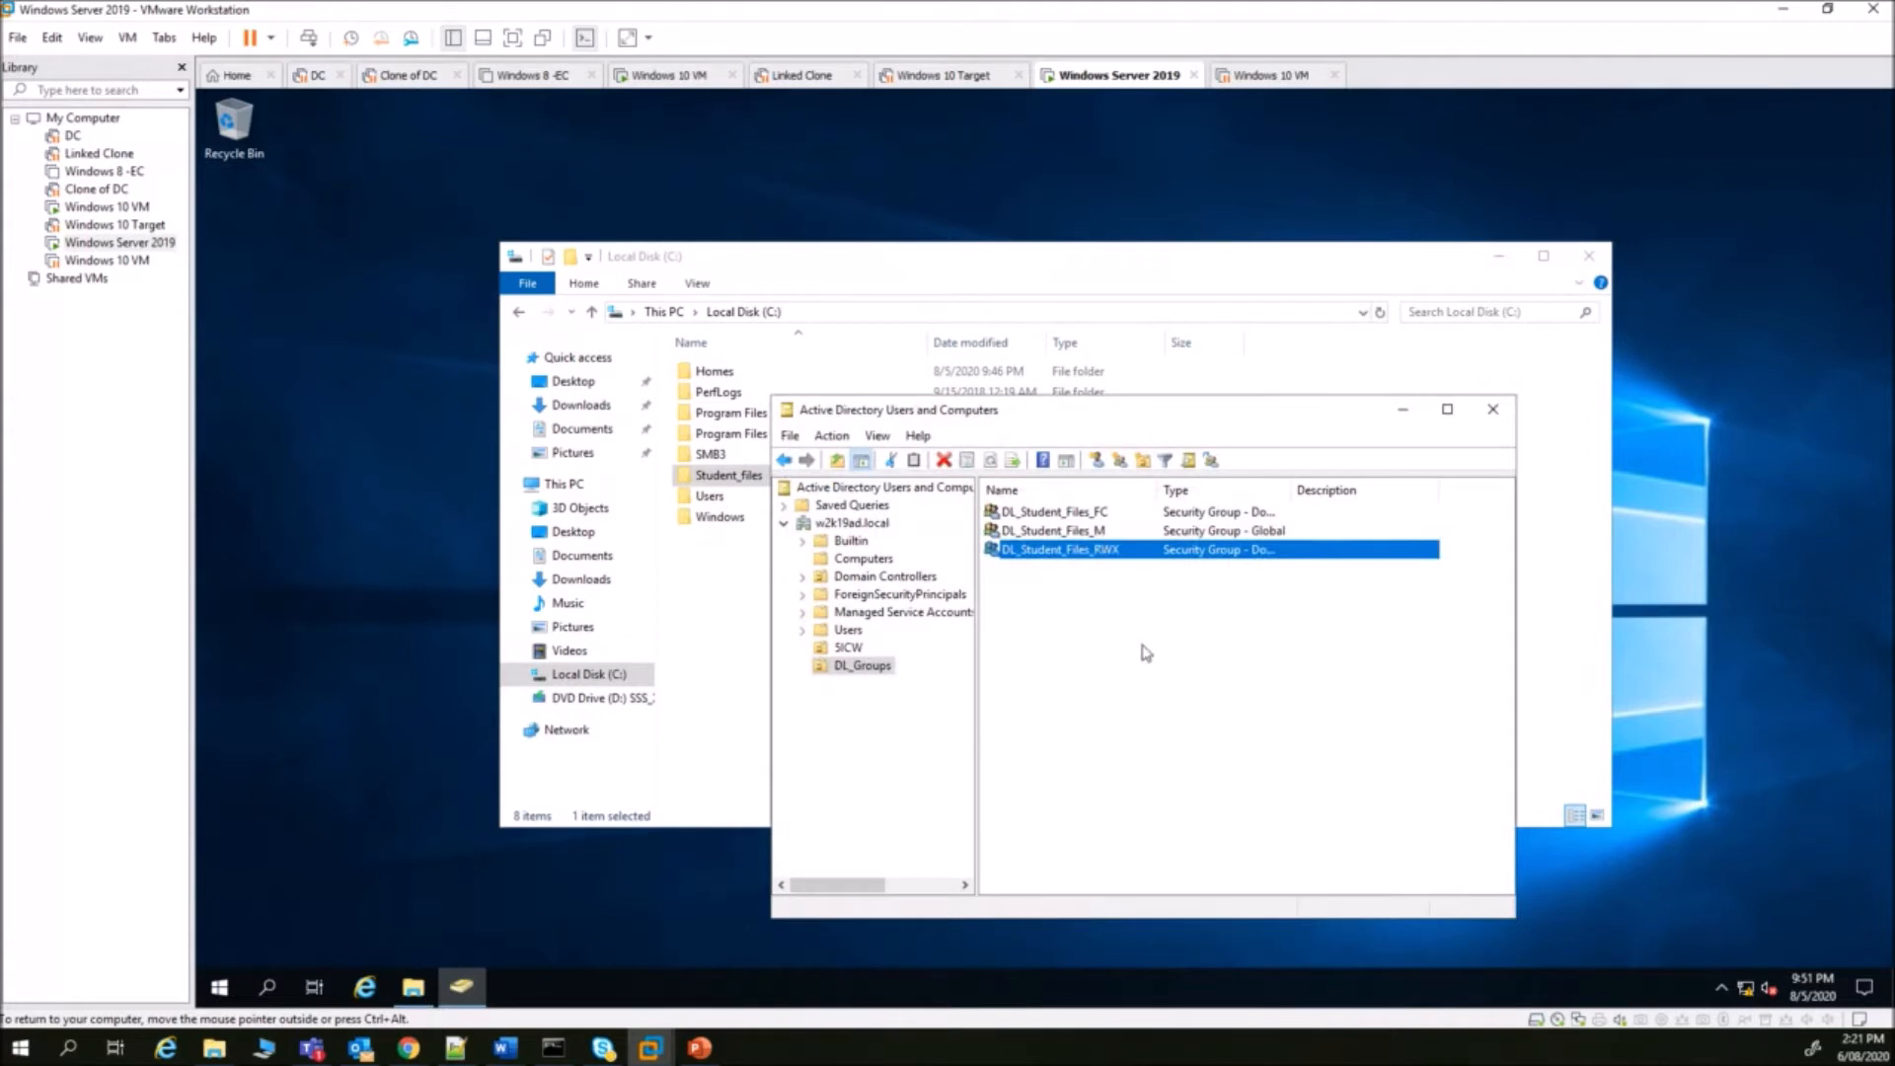
left_click(1079, 635)
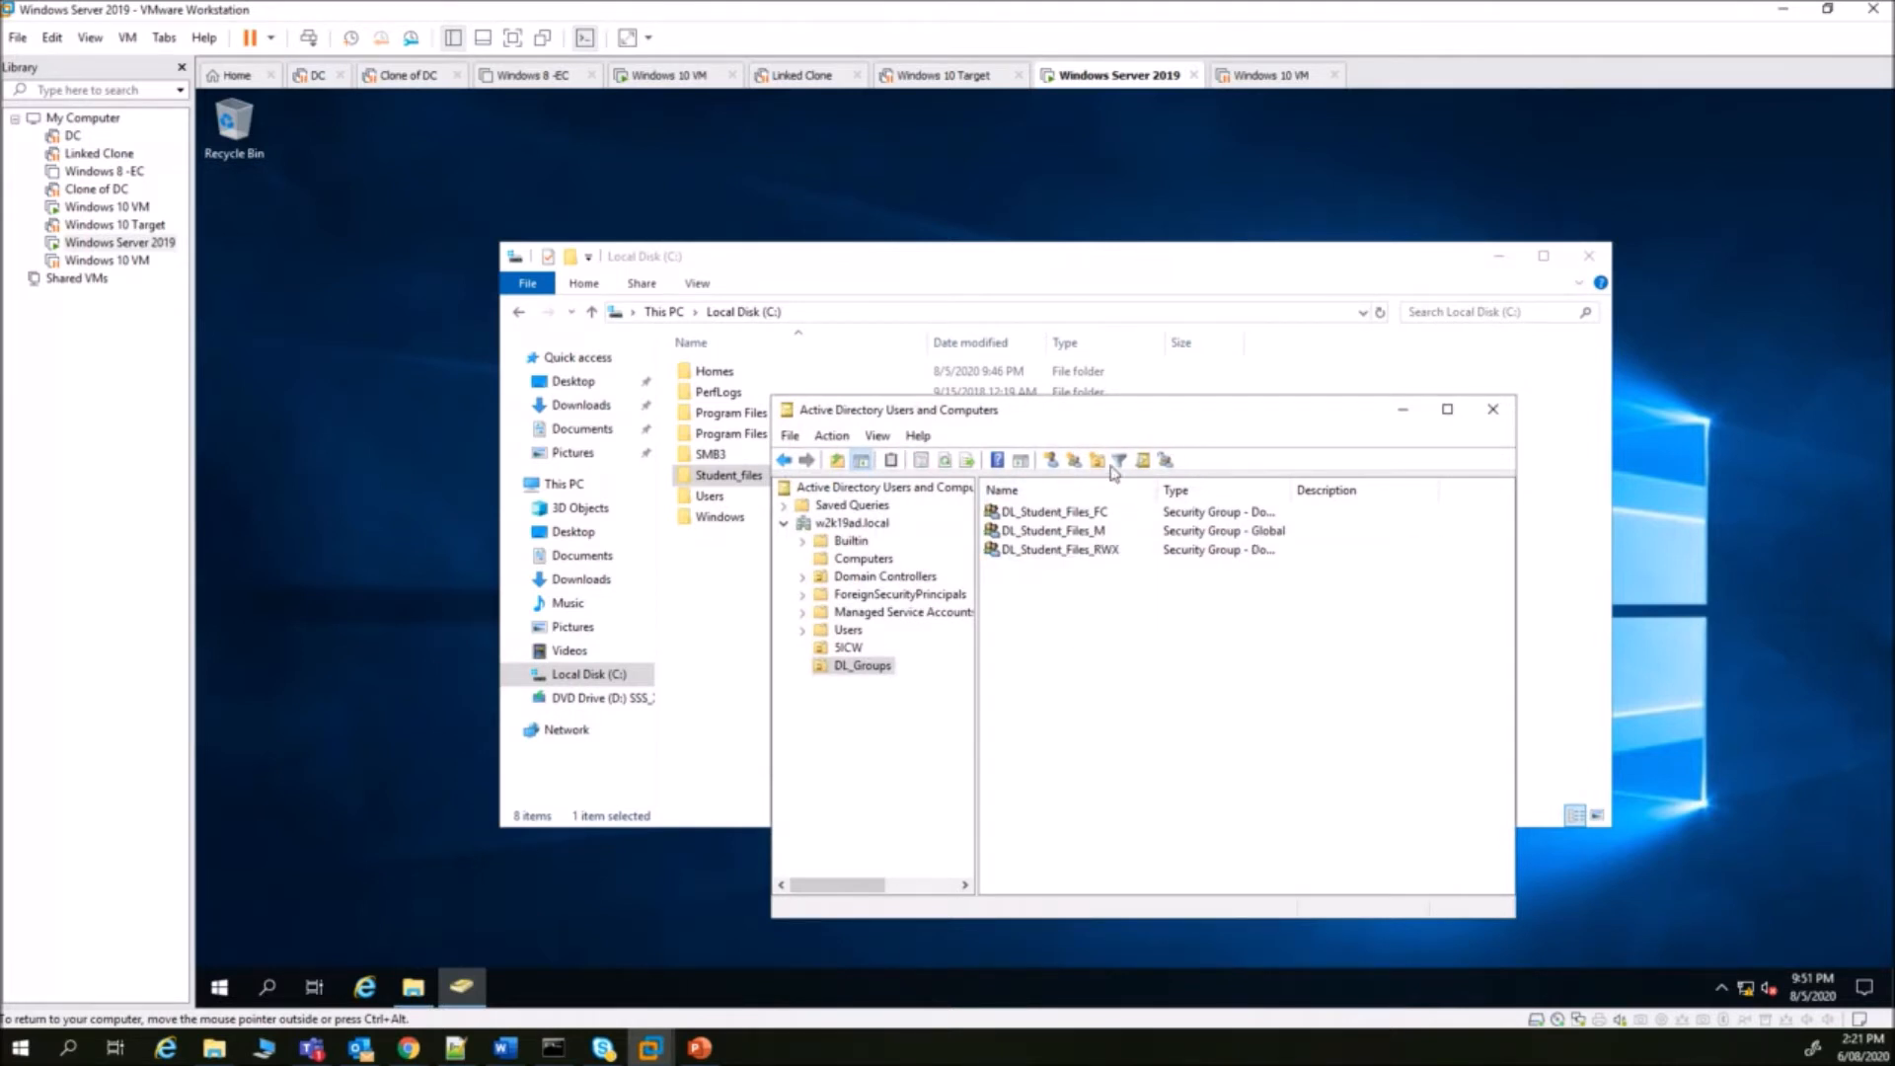
- Create the domain local group DL_Studnet_Files_RX
left_click(1075, 461)
type("DL_S")
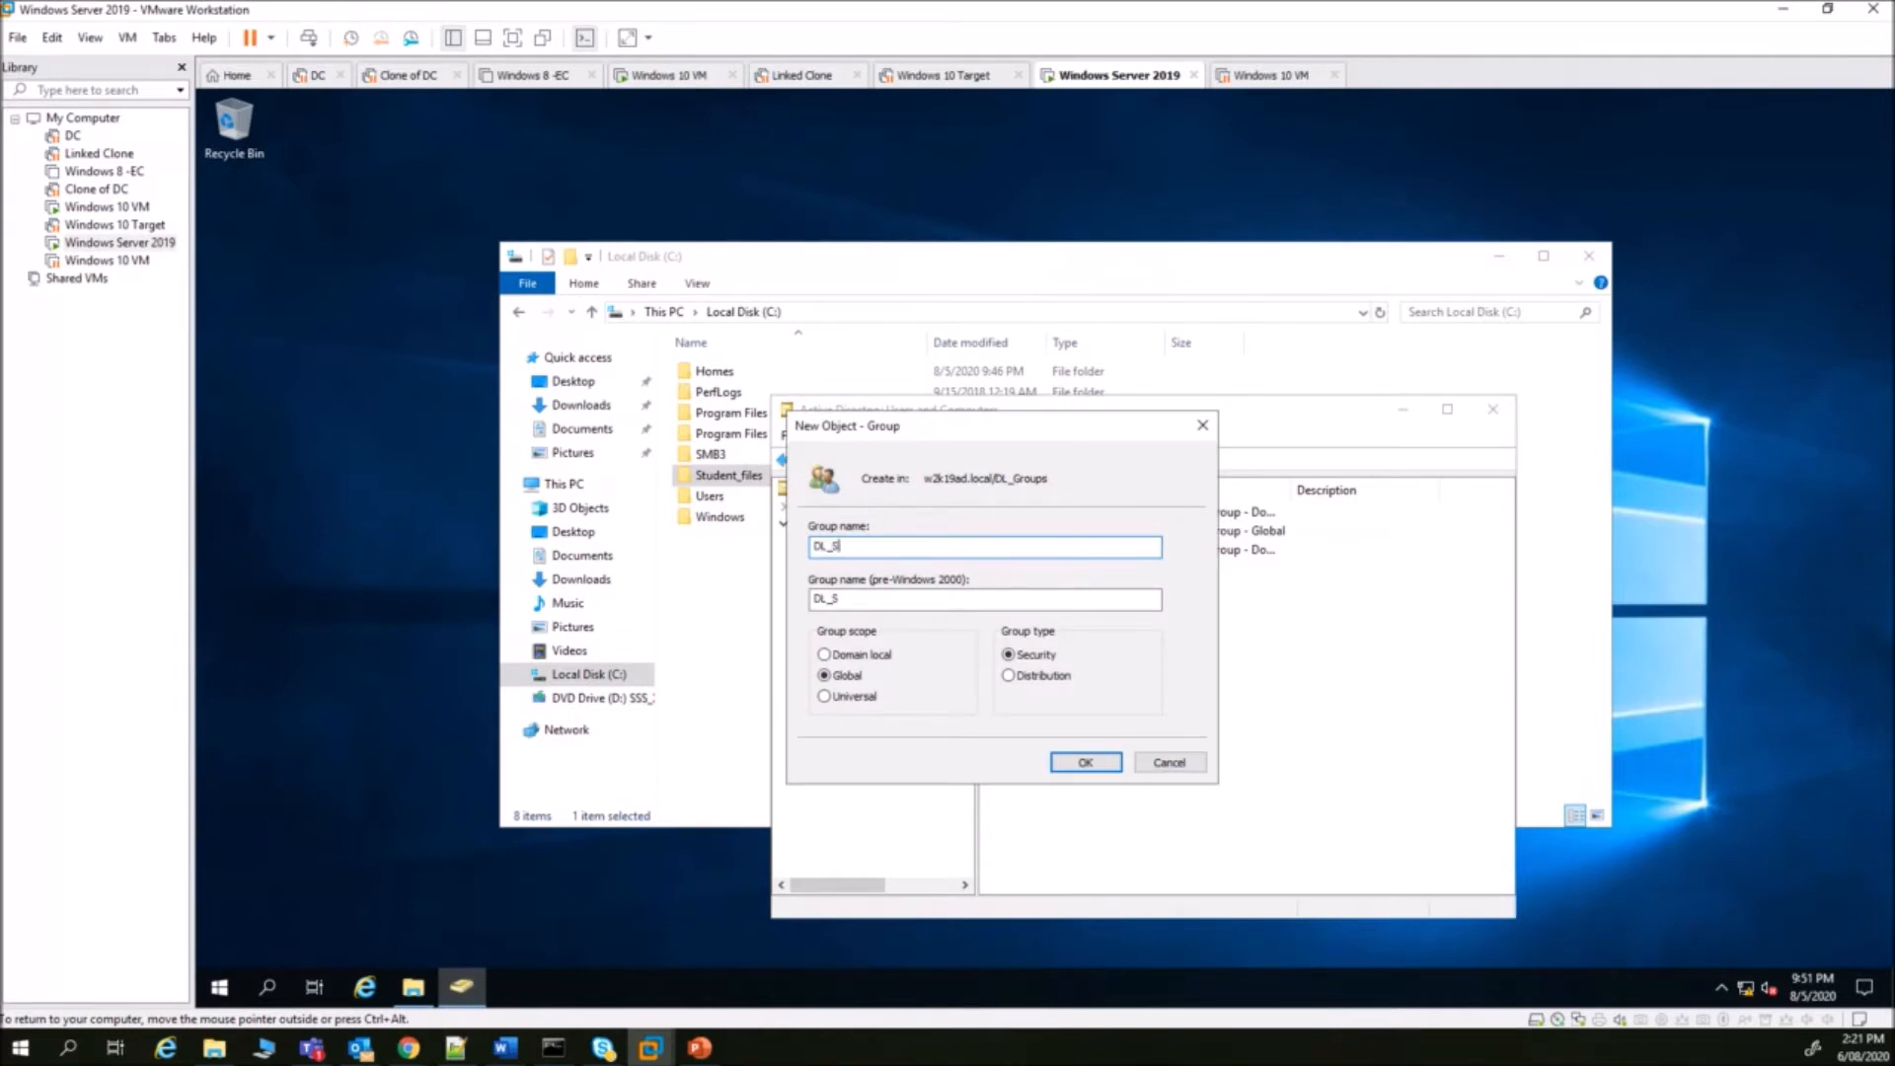
type("tudnet_Files_RX")
left_click(828, 654)
left_click(1086, 764)
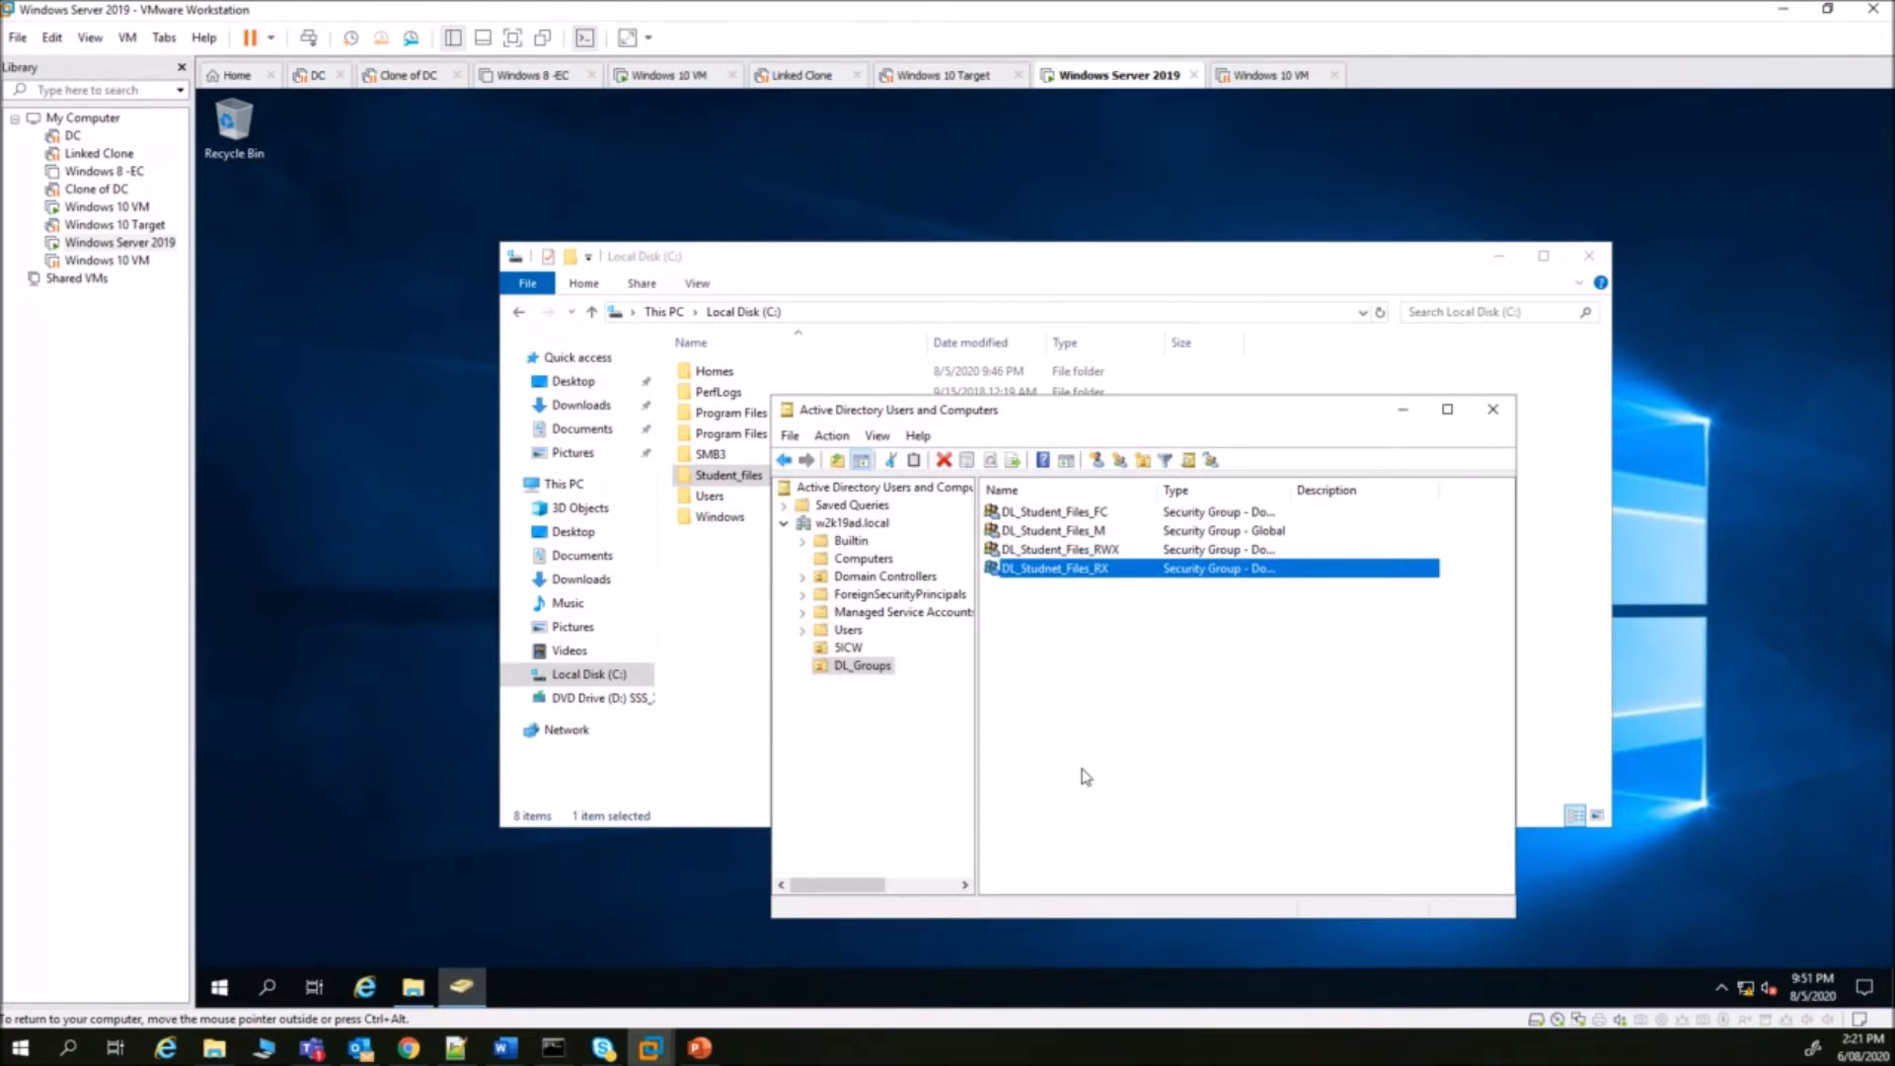
- Delete the global DL_Student_Files_M group
left_click(1261, 533)
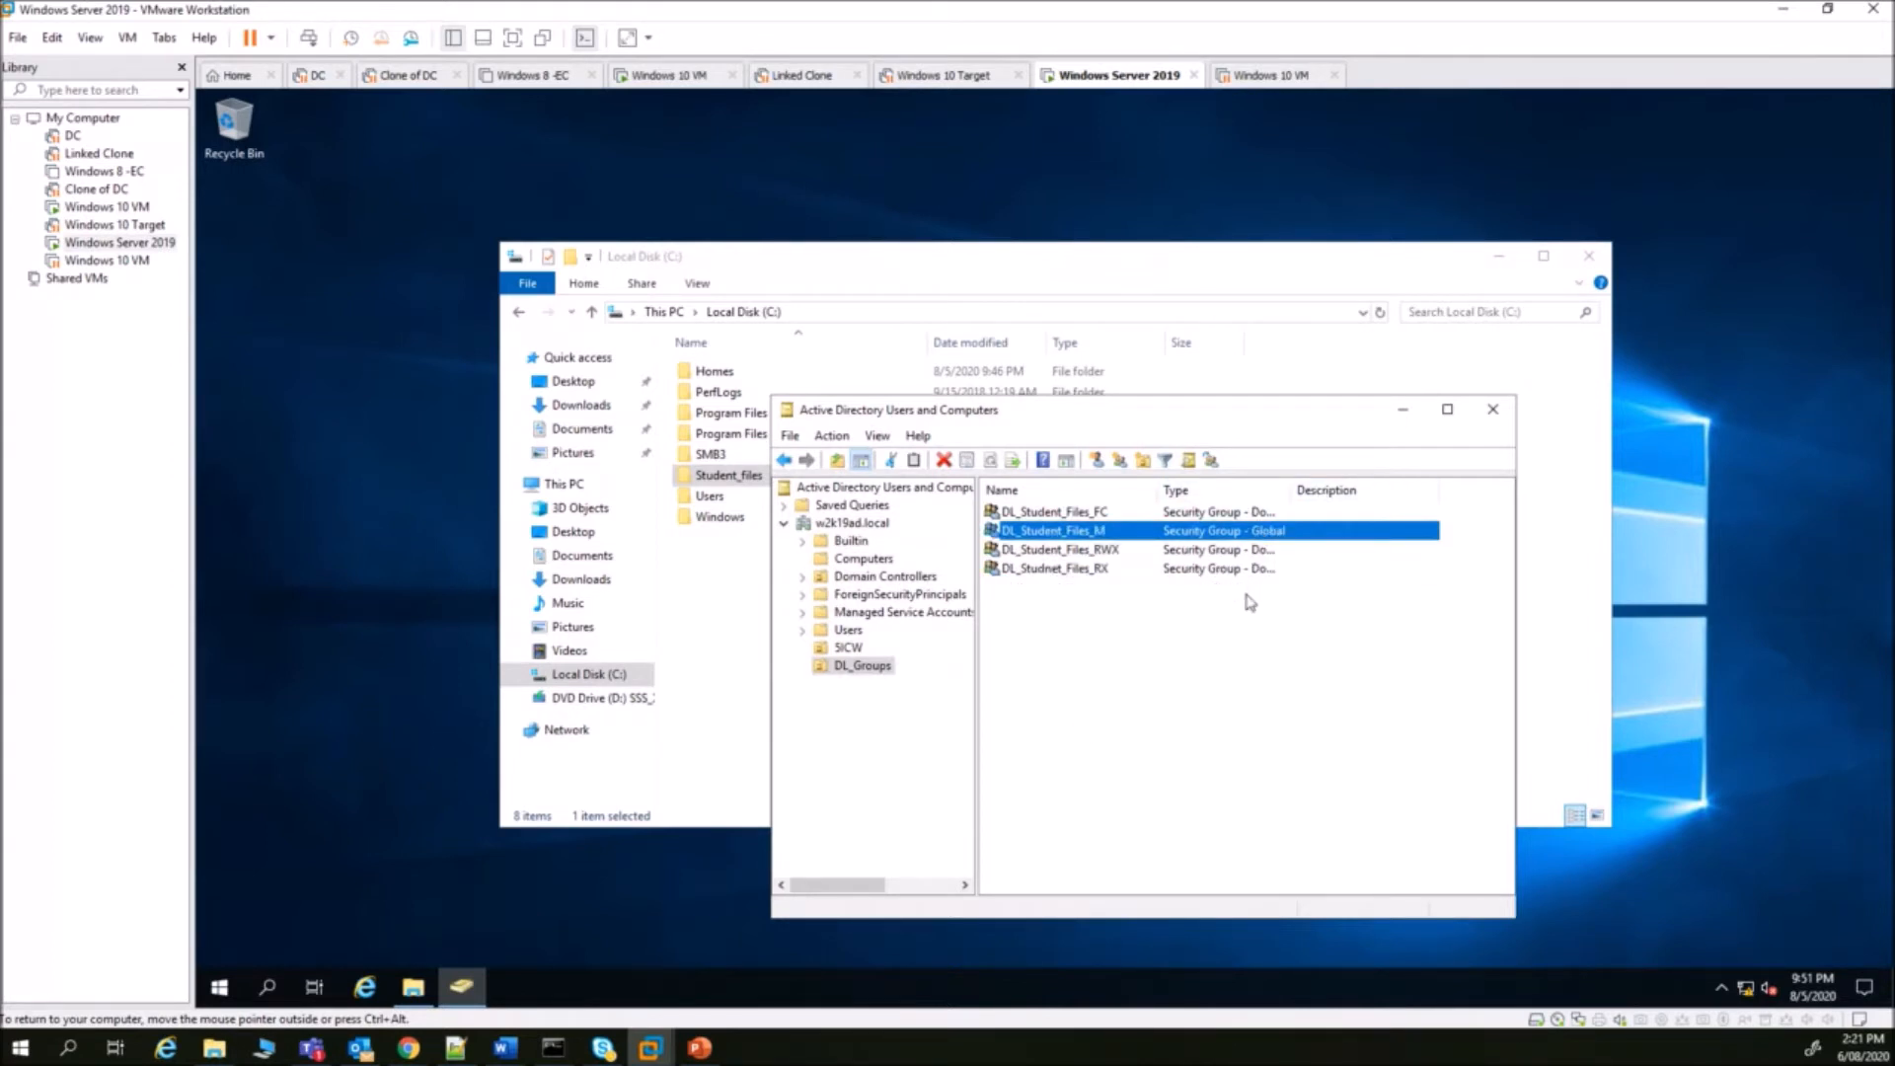
key("Delete")
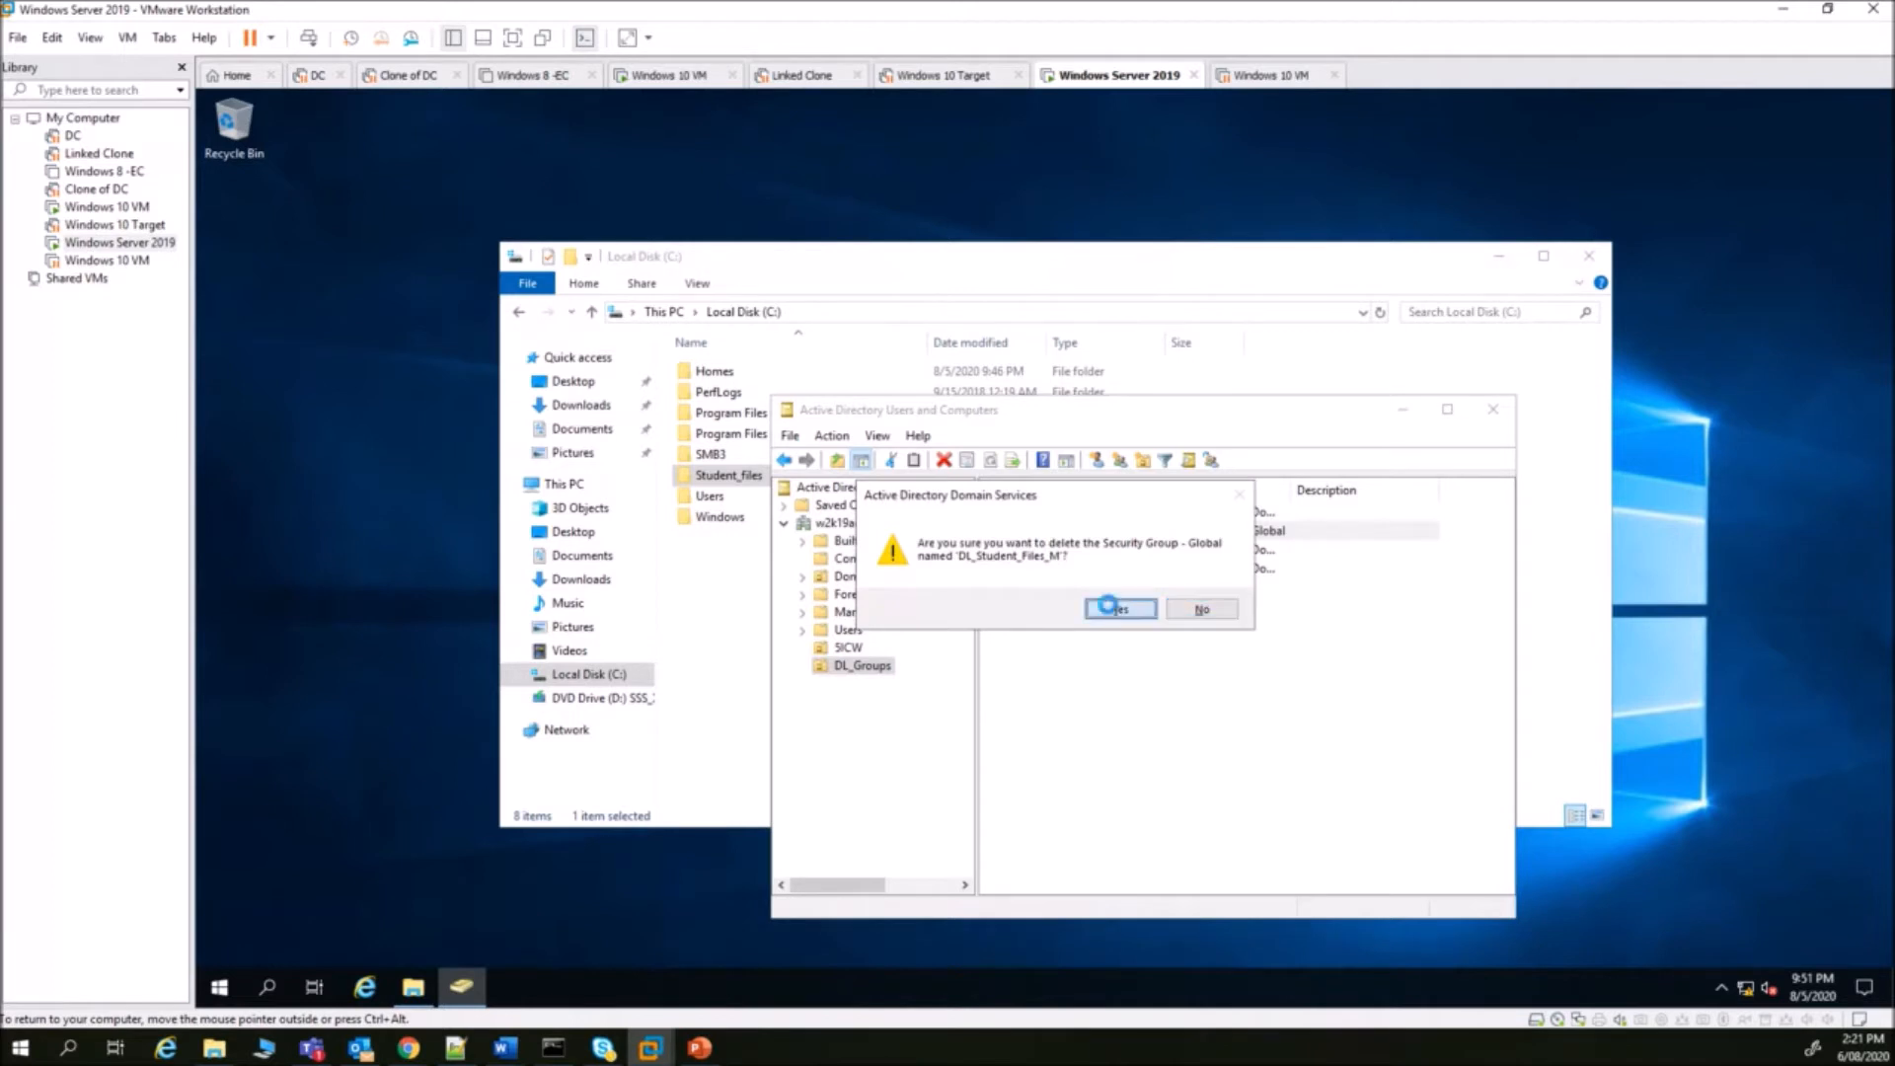
left_click(1121, 609)
- Recreate DL_Student_Files_M as a domain local group and widen the Type column
left_click(1004, 461)
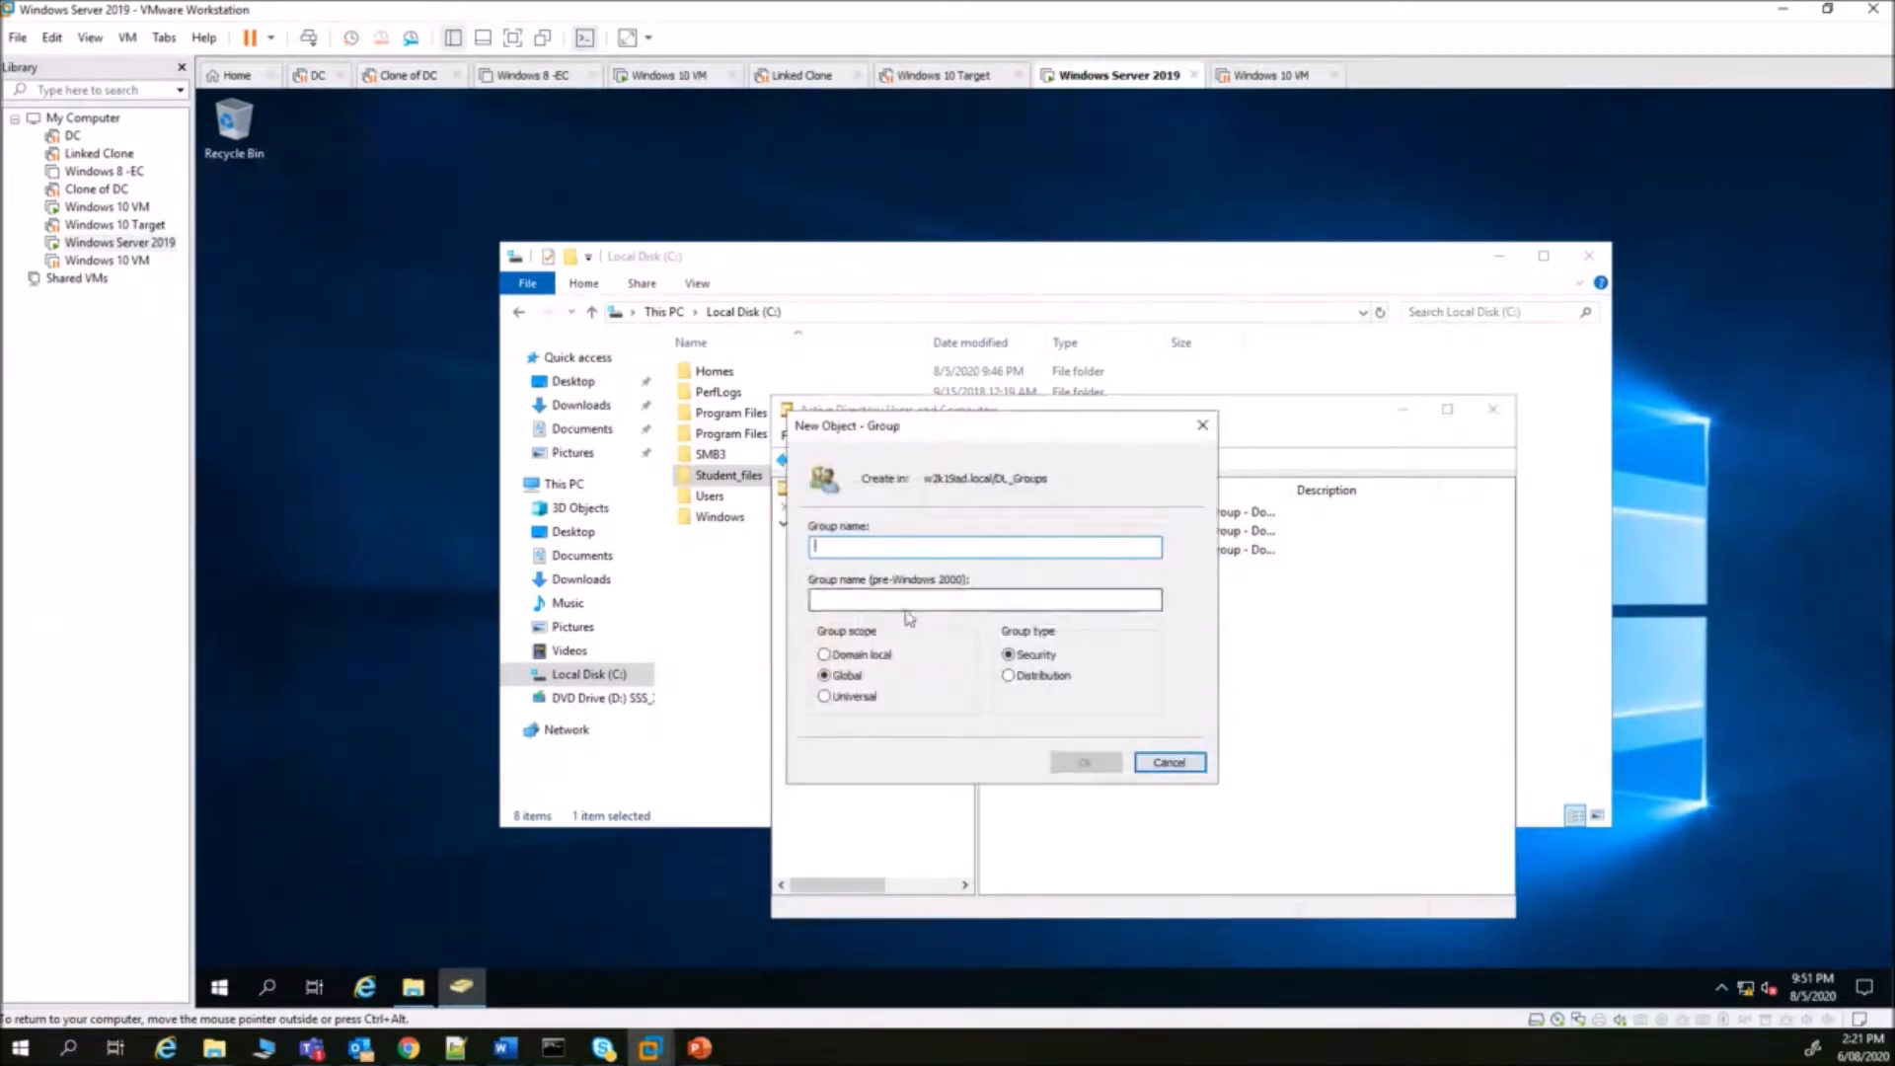
left_click(851, 544)
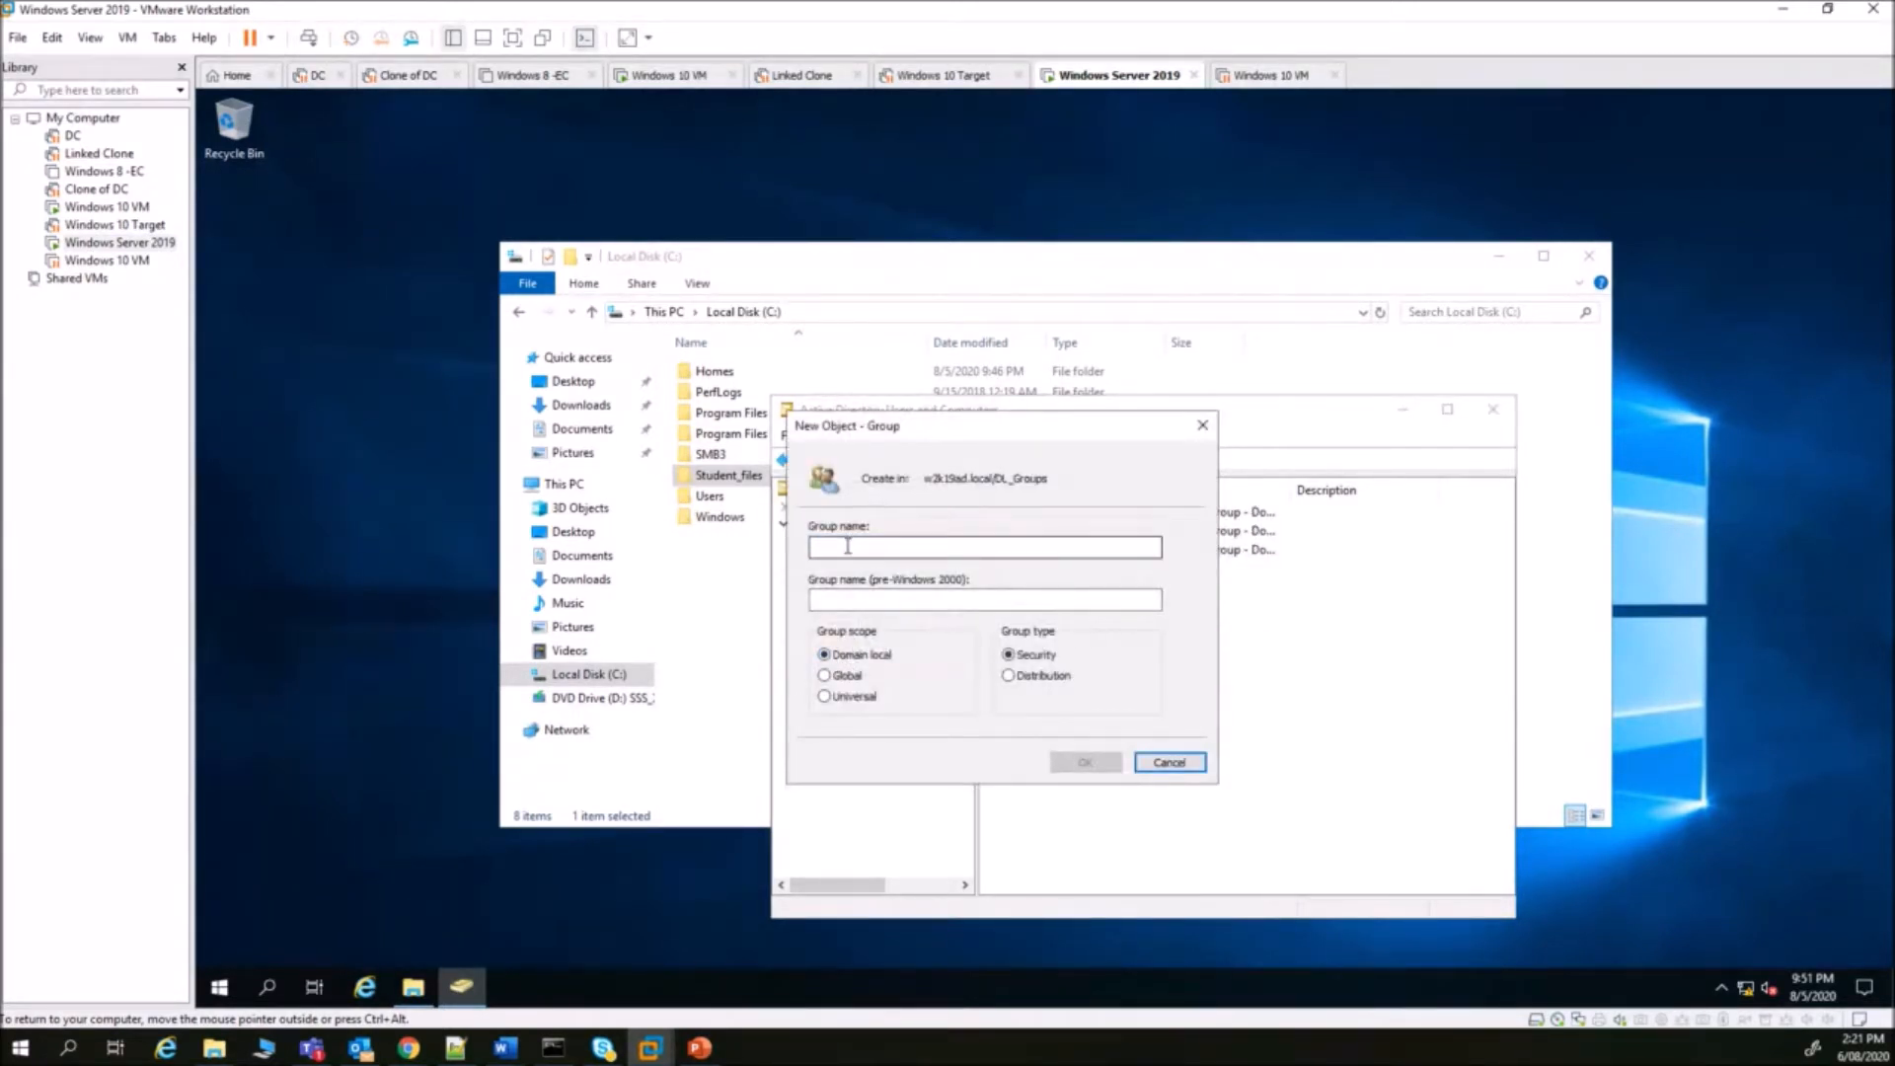
type("DL_")
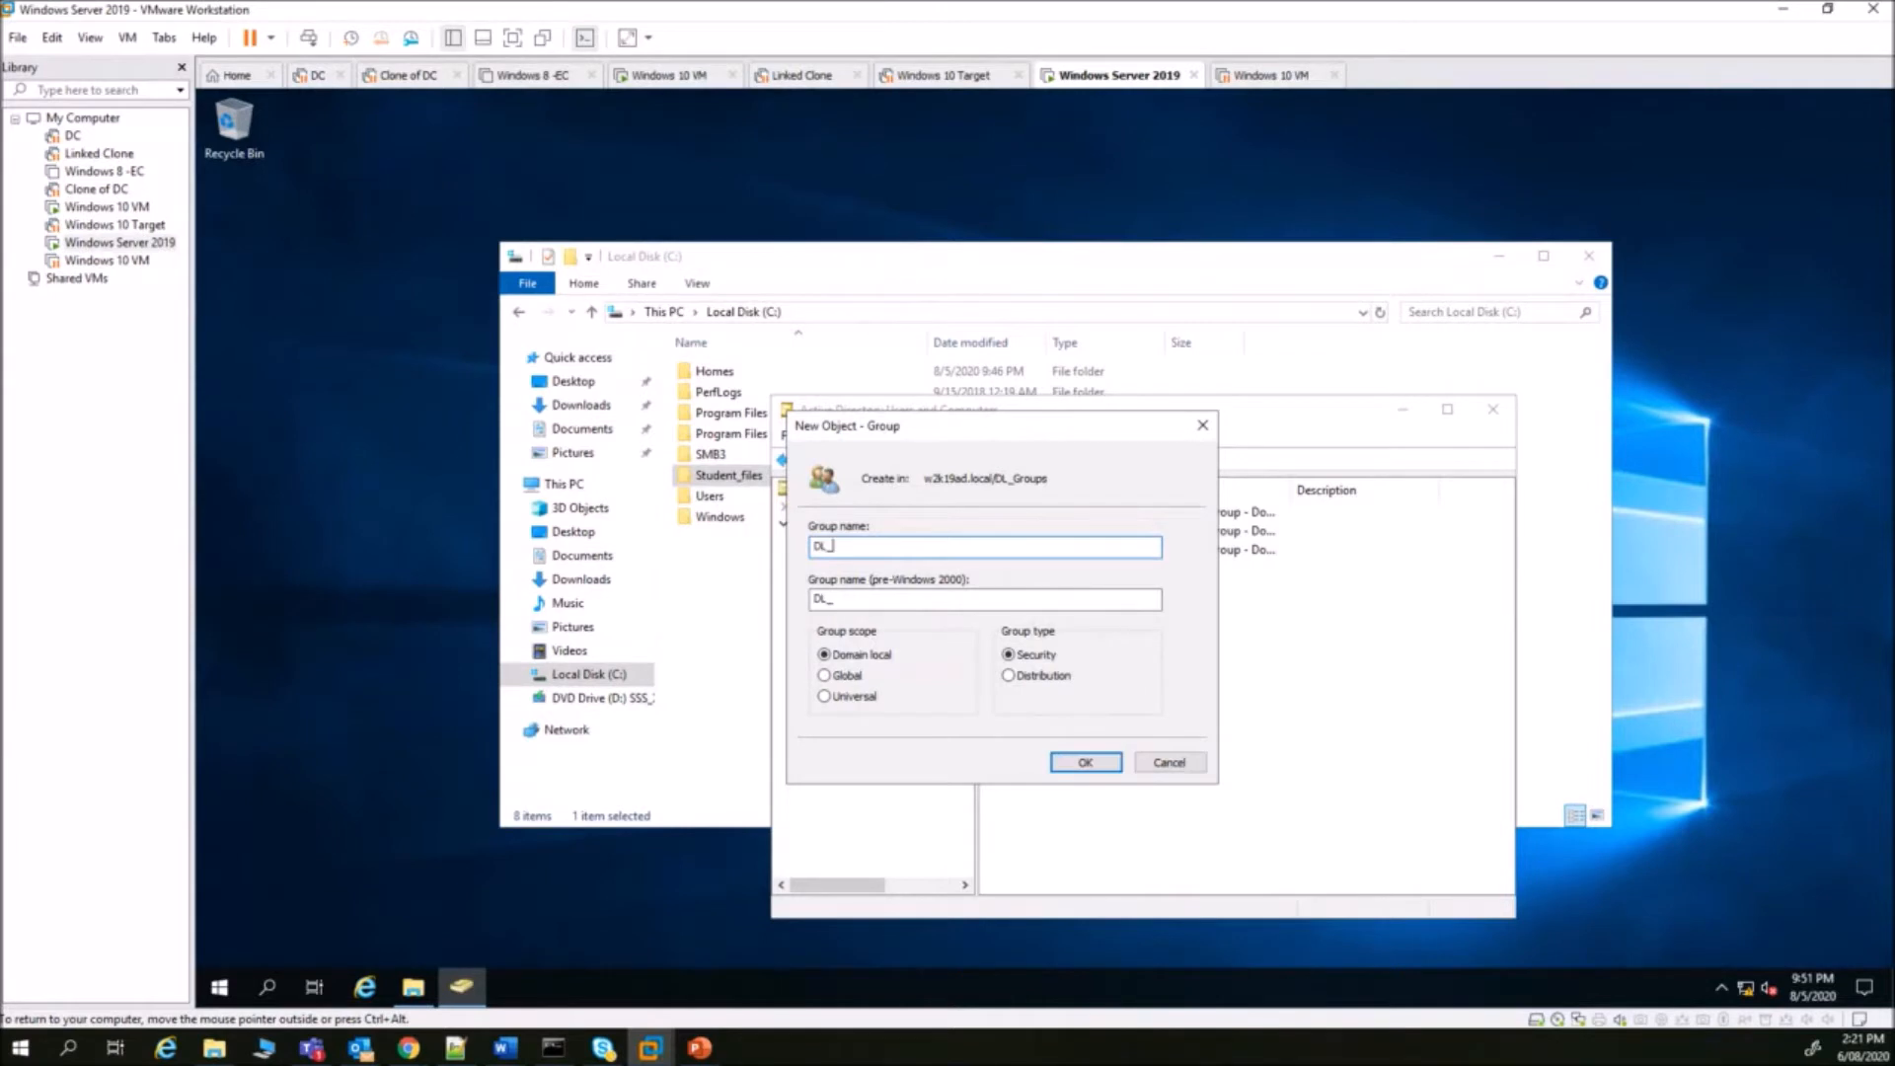
type("Student_Files_M")
left_click(1083, 762)
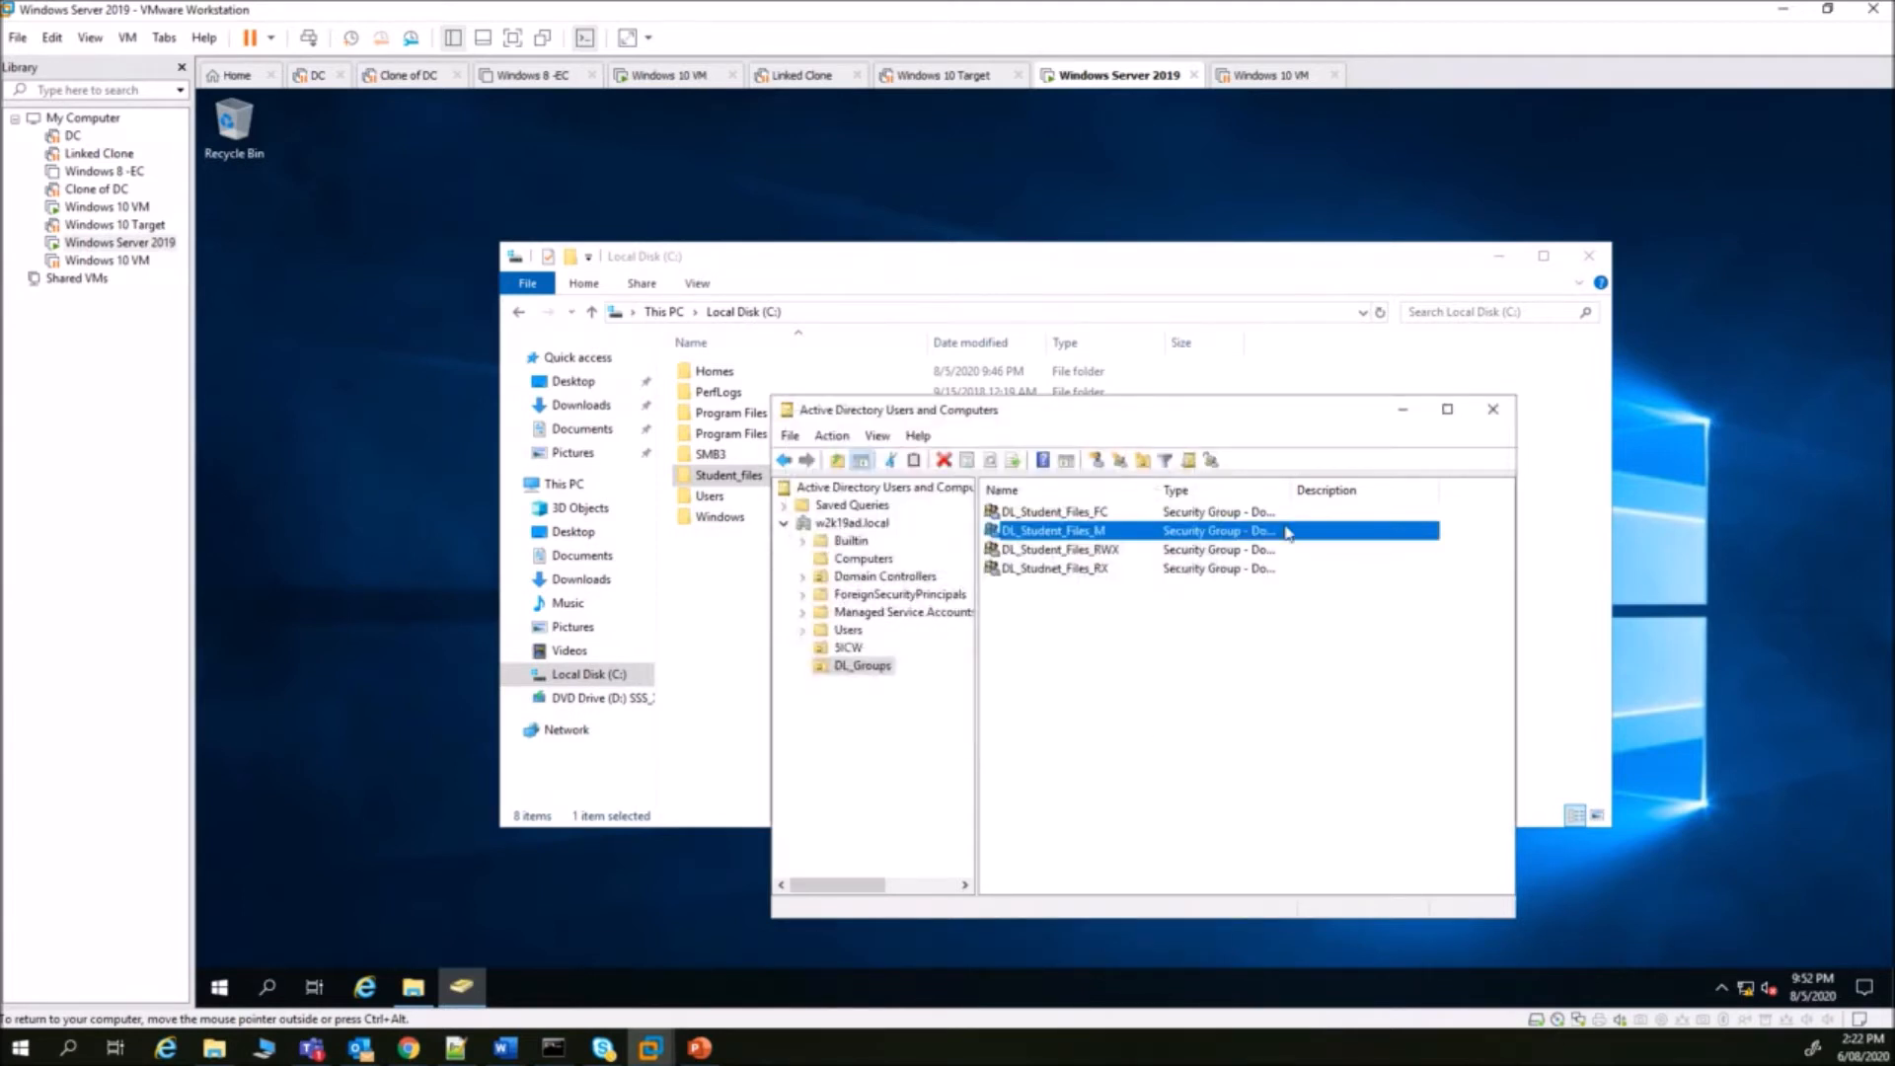
double_click(1288, 489)
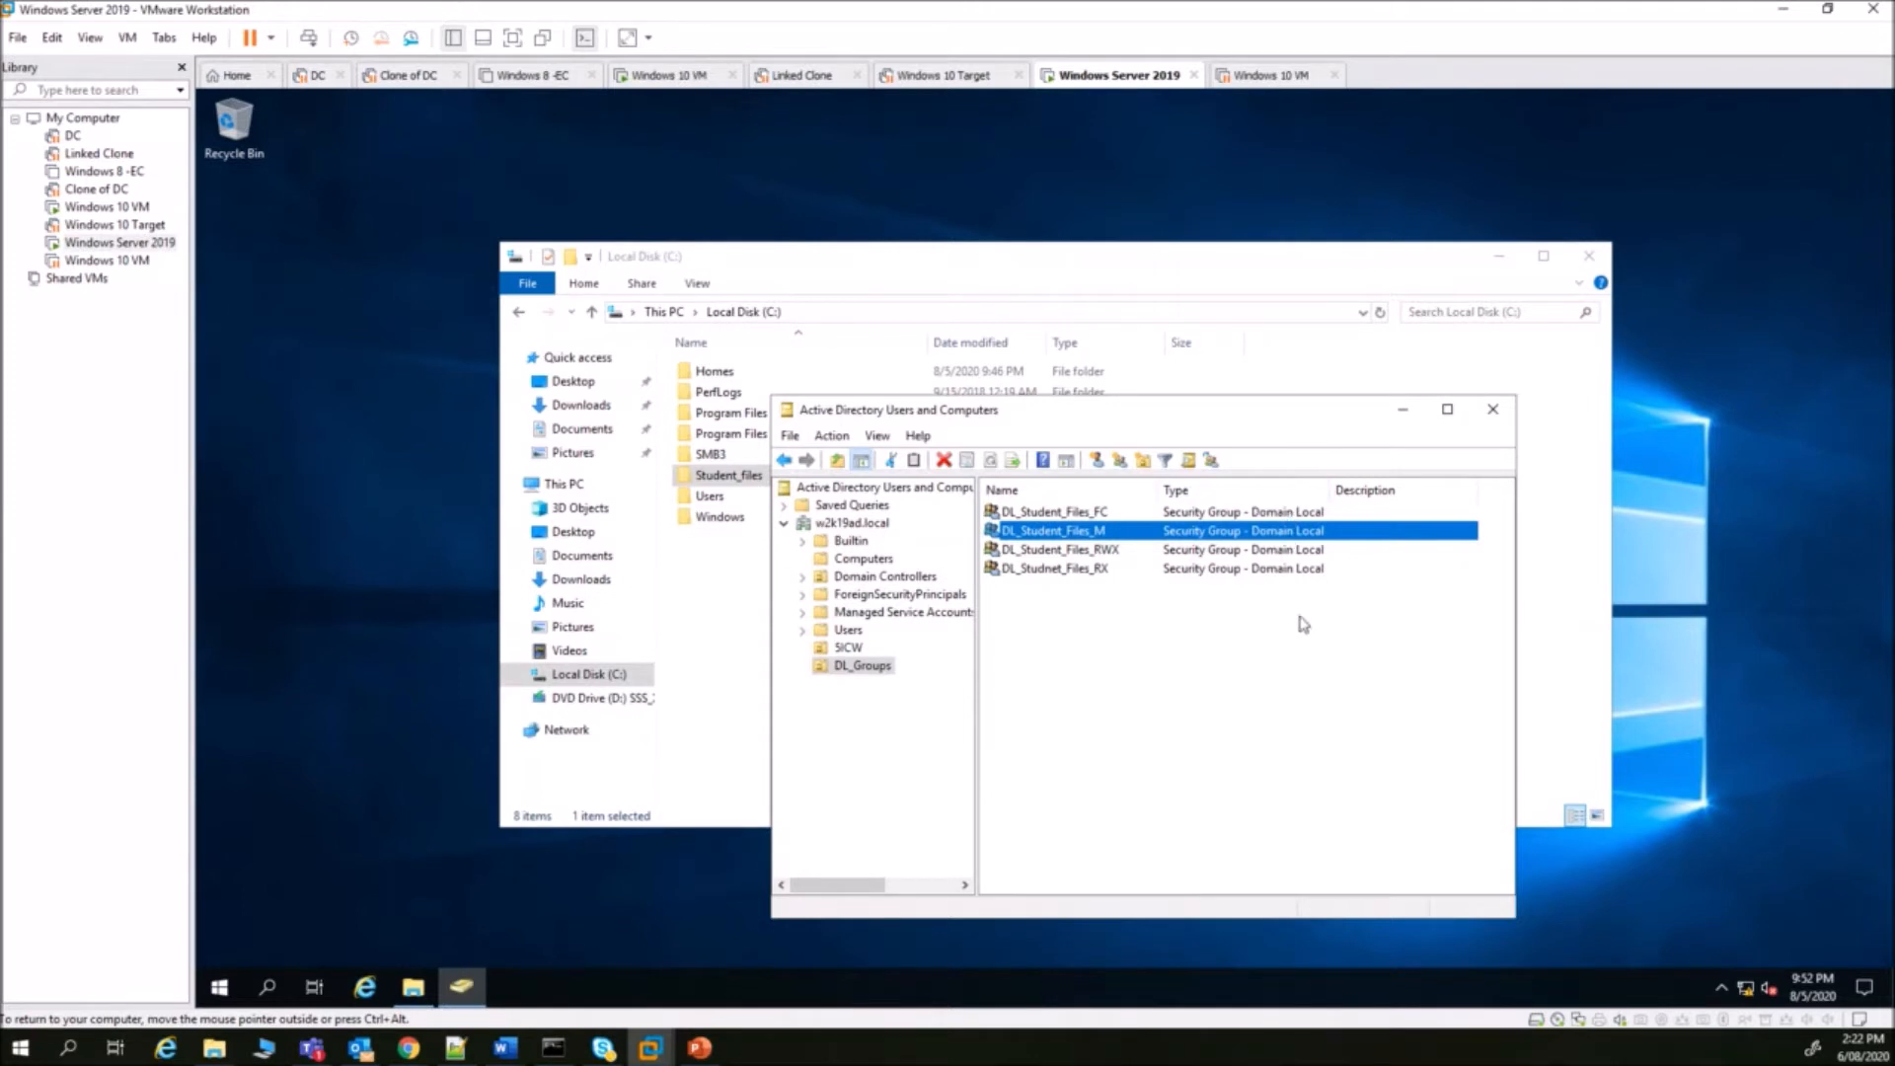
left_click(1106, 667)
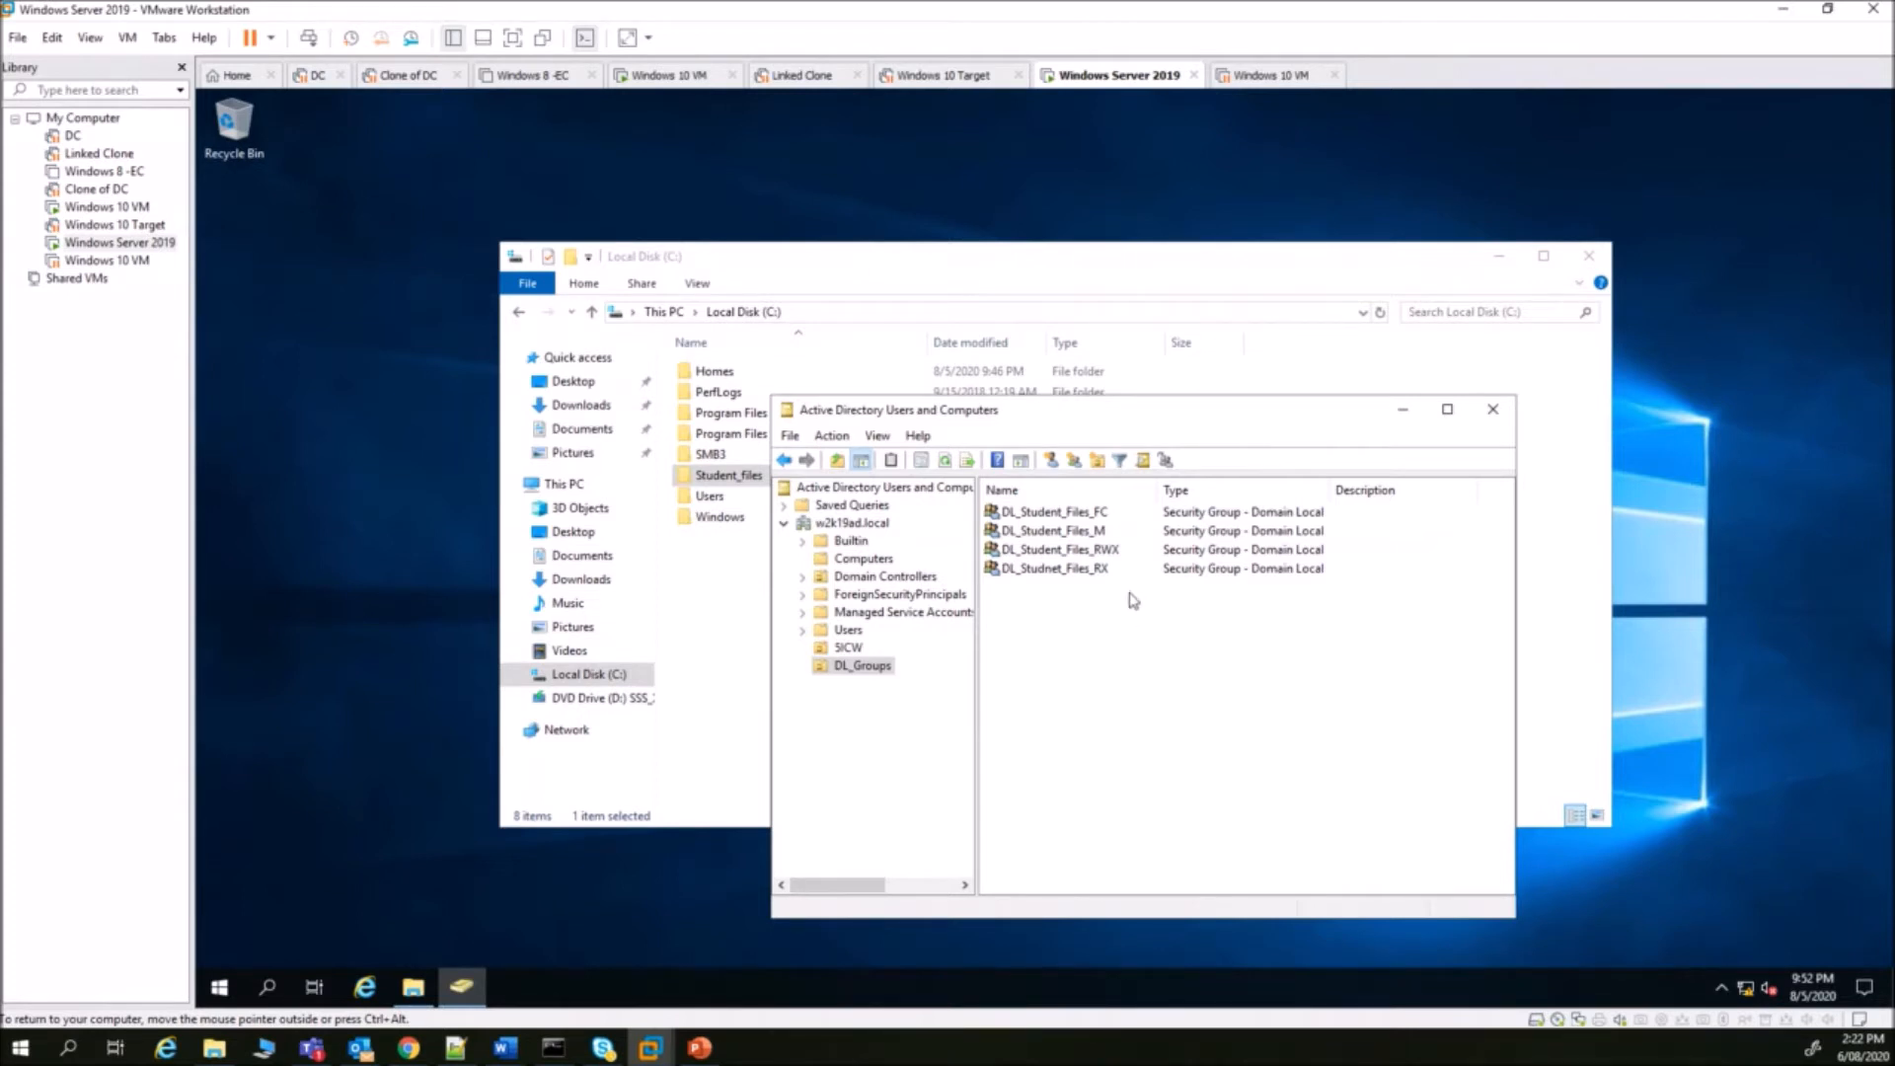
left_click(1083, 551)
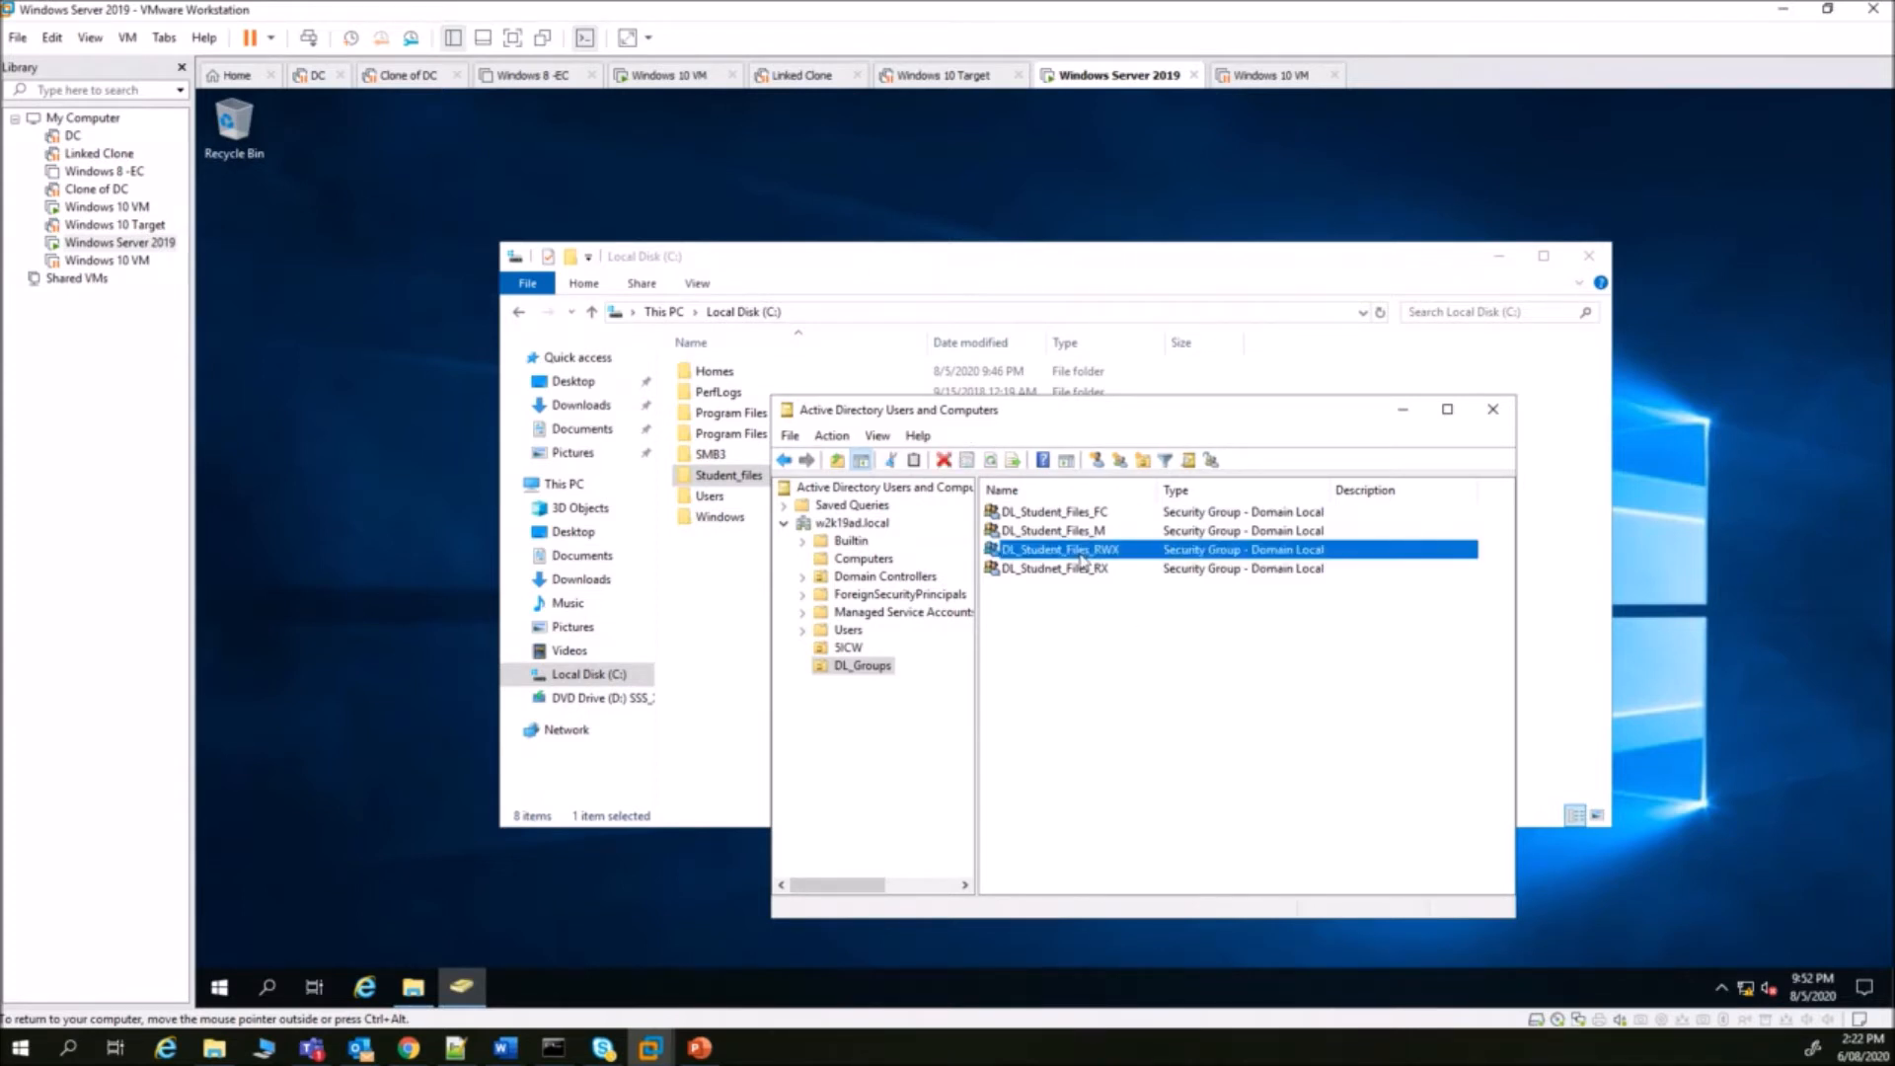
right_click(1080, 550)
left_click(1145, 739)
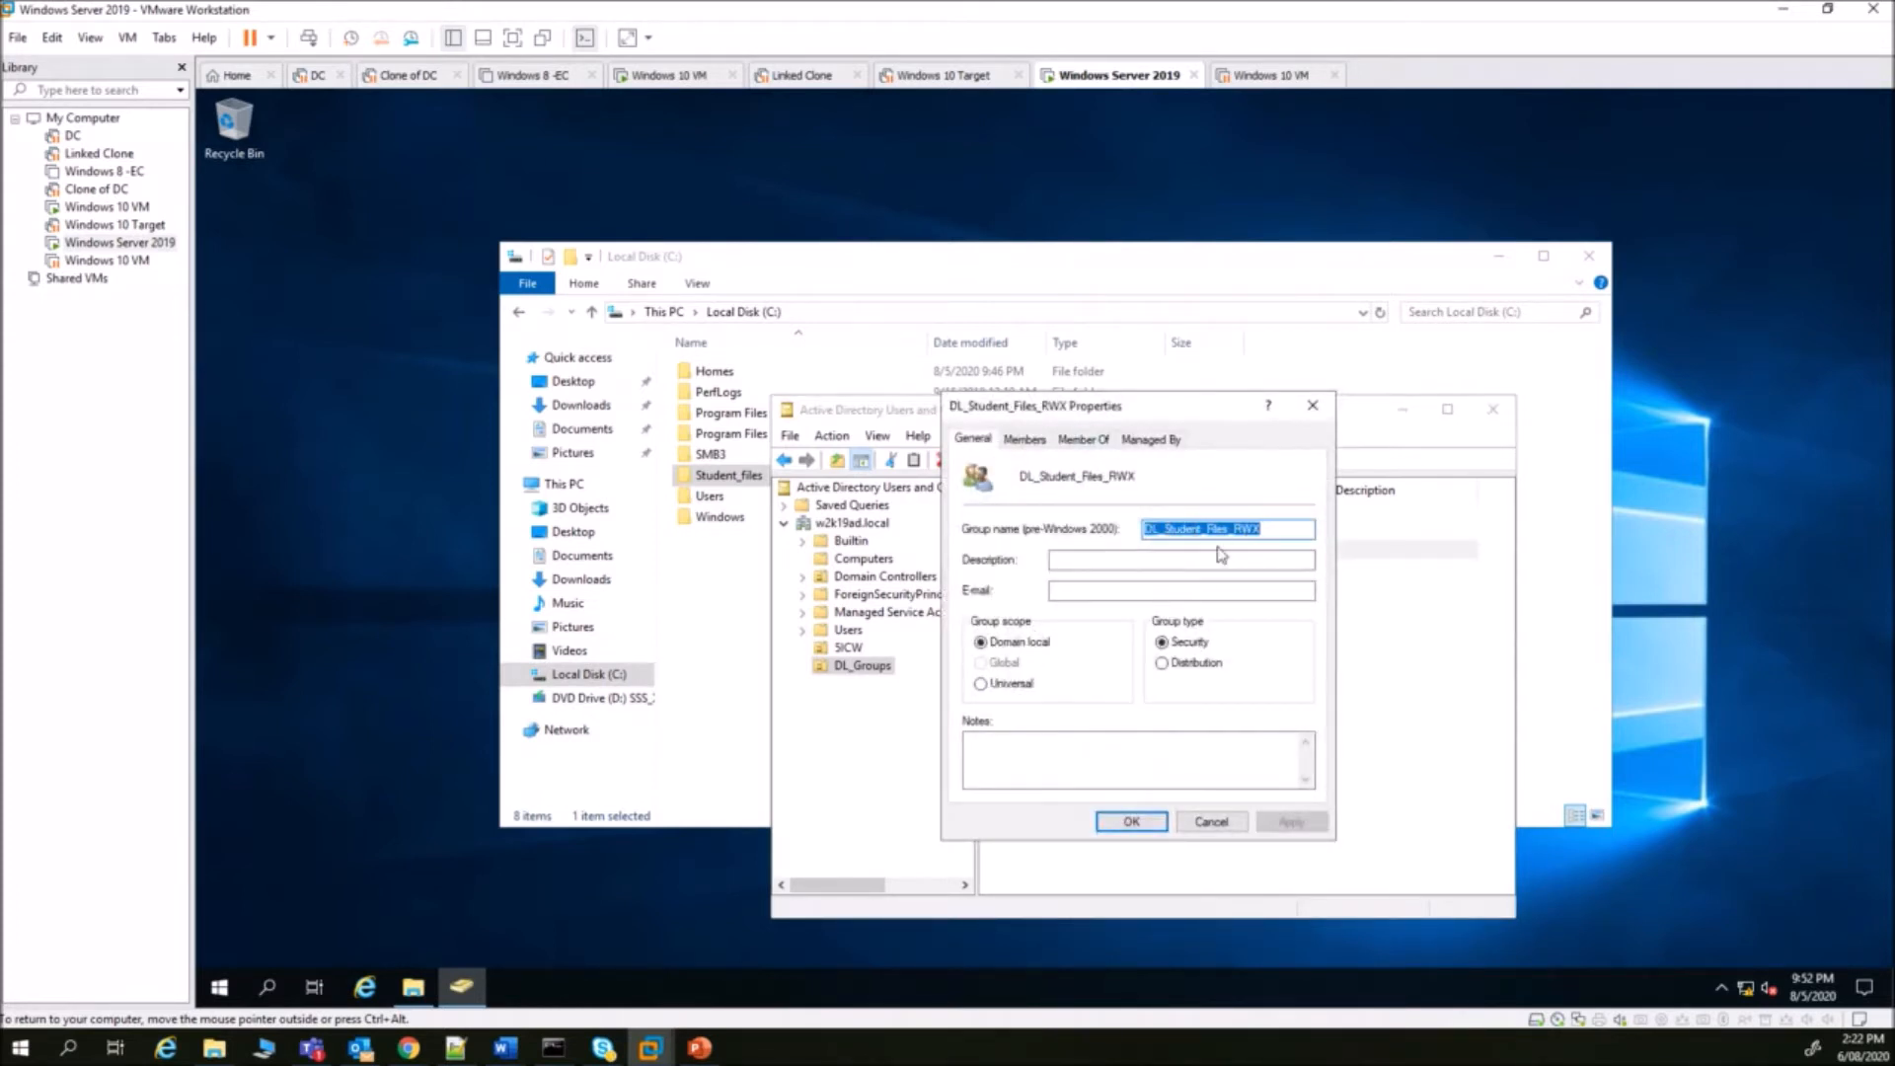
left_click(1000, 642)
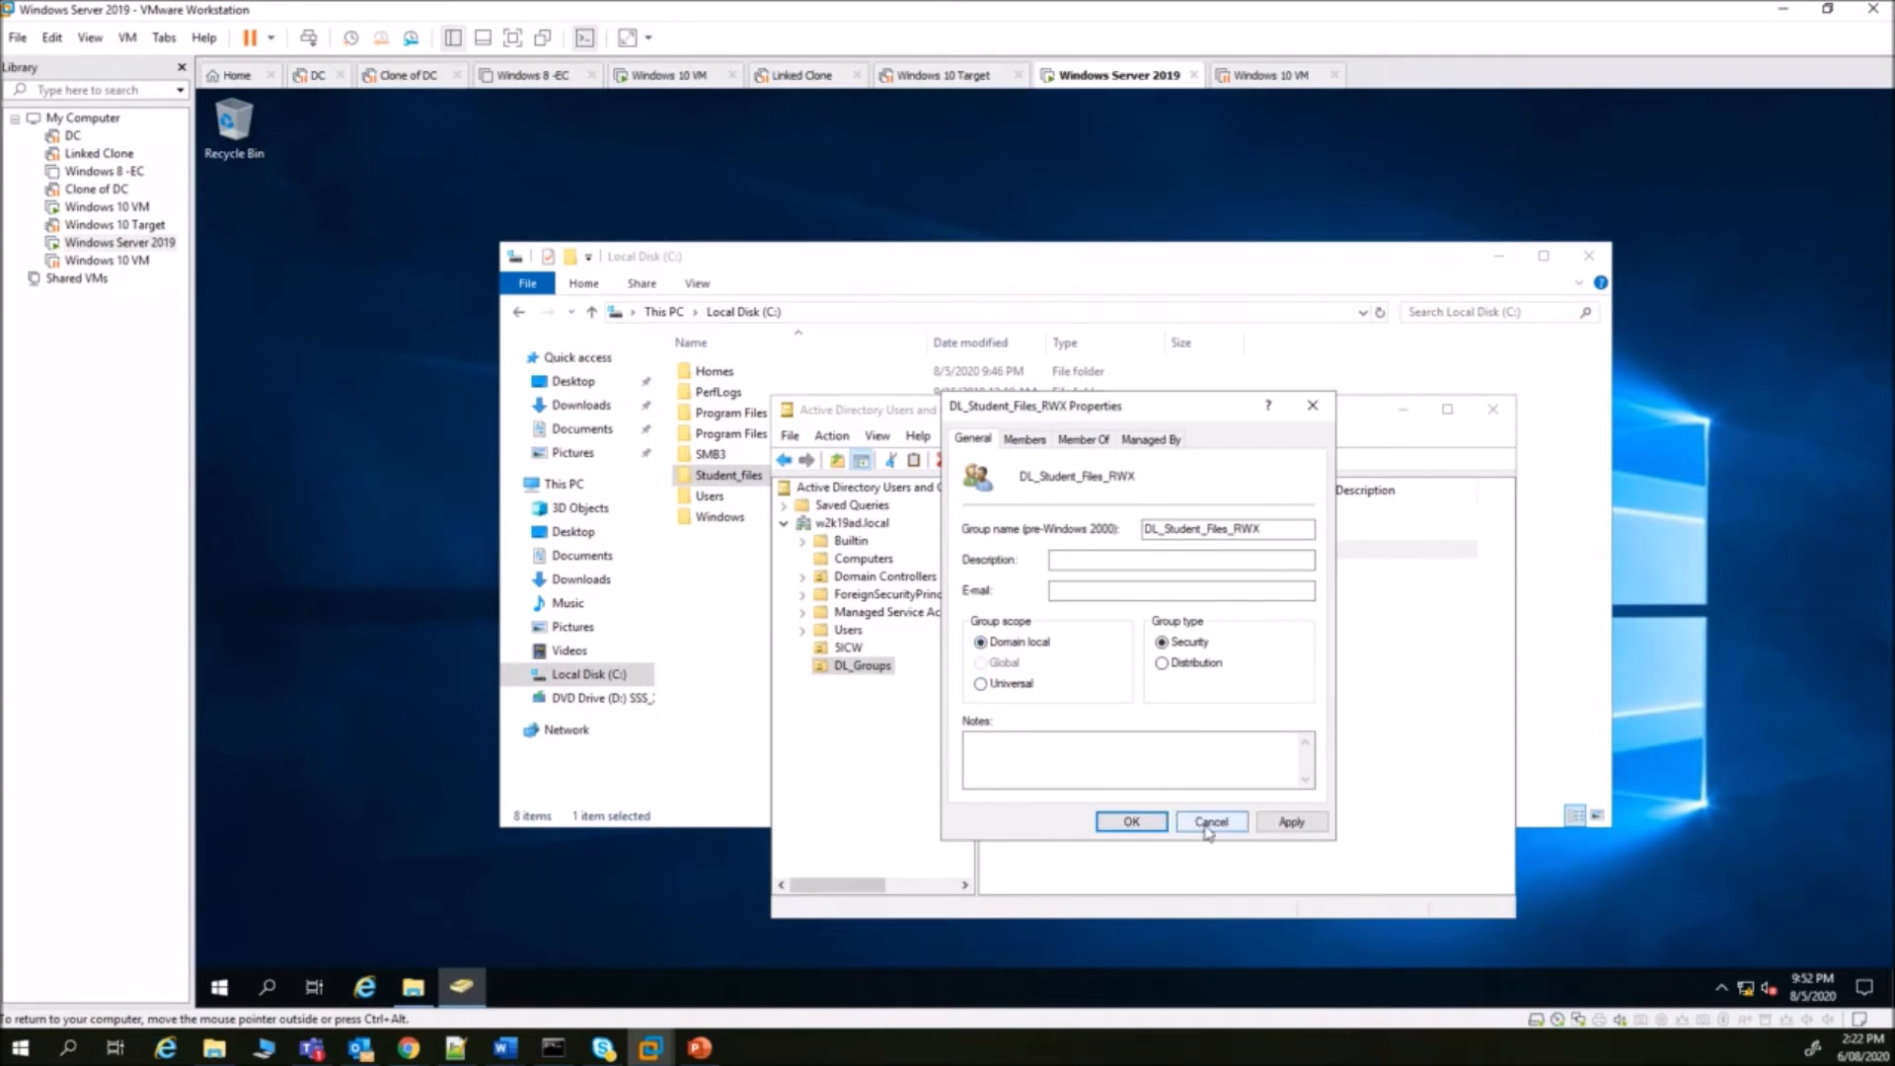
left_click(1211, 825)
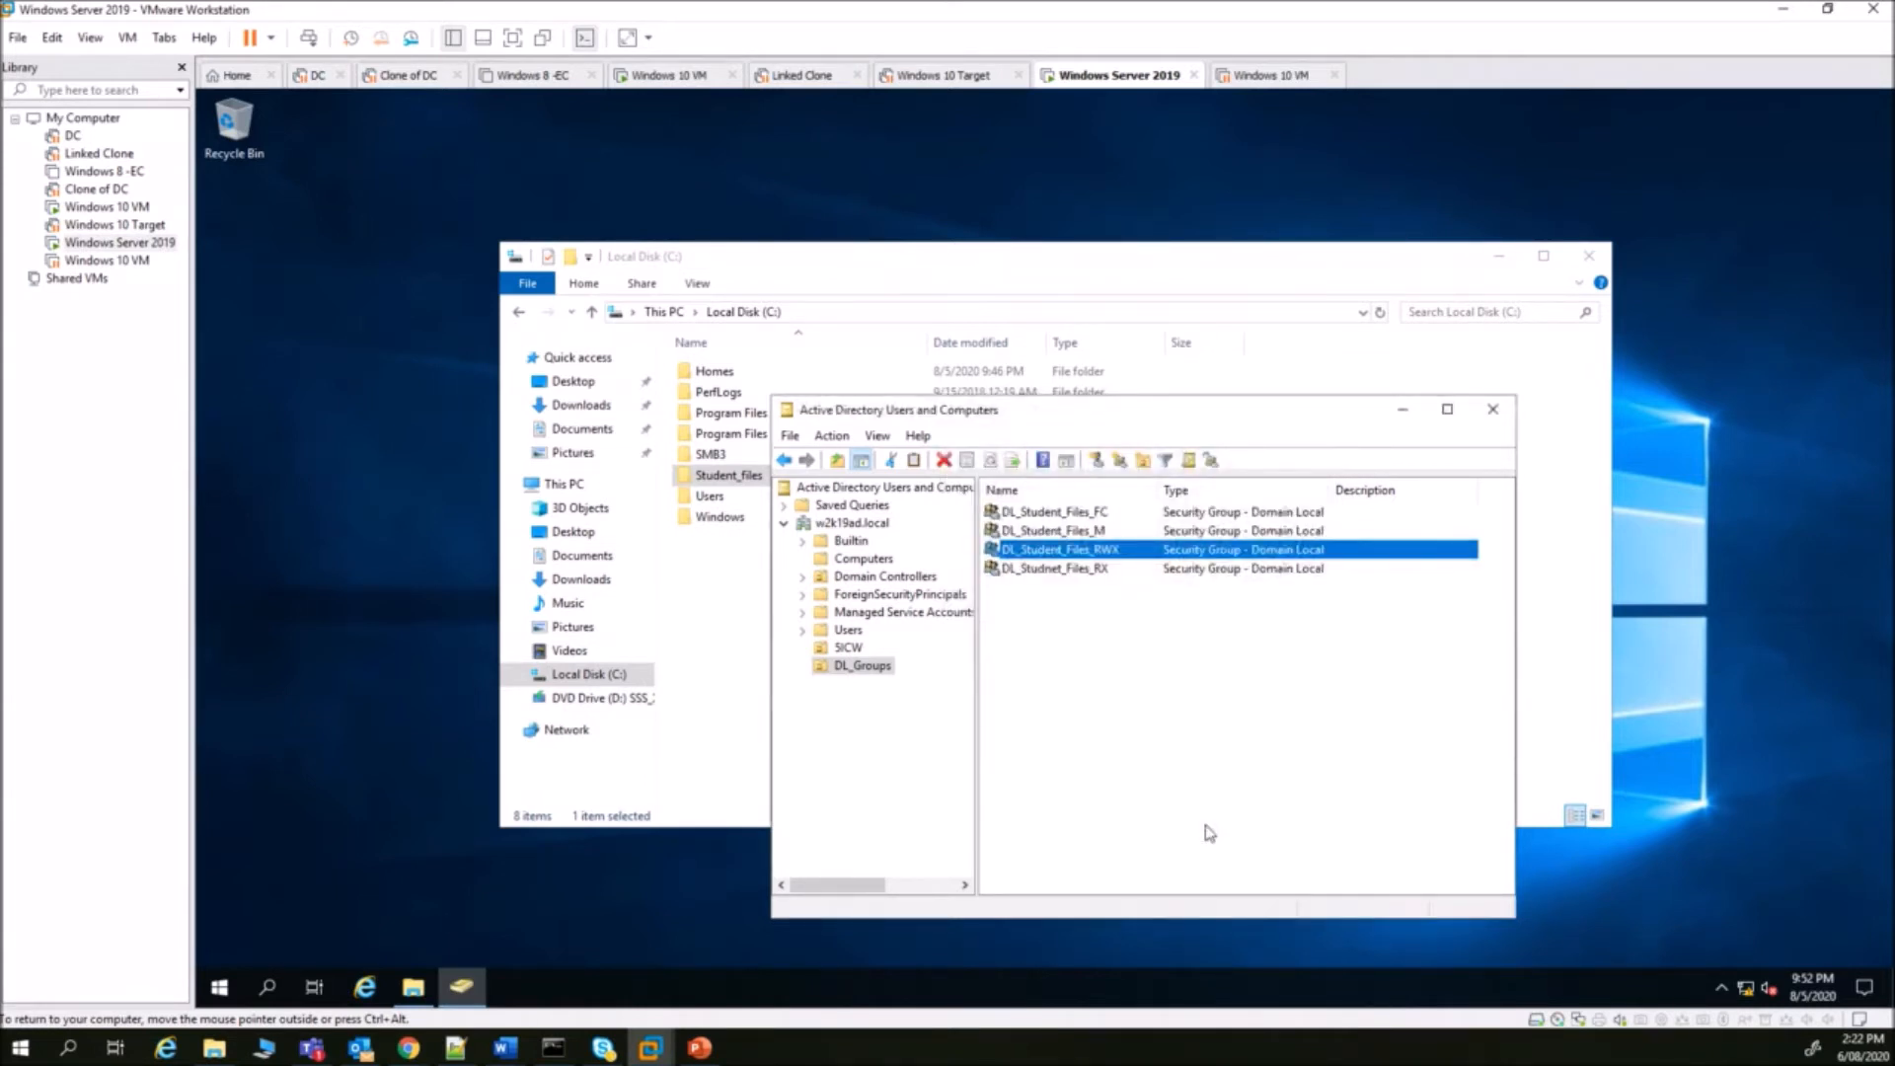
left_click(1192, 789)
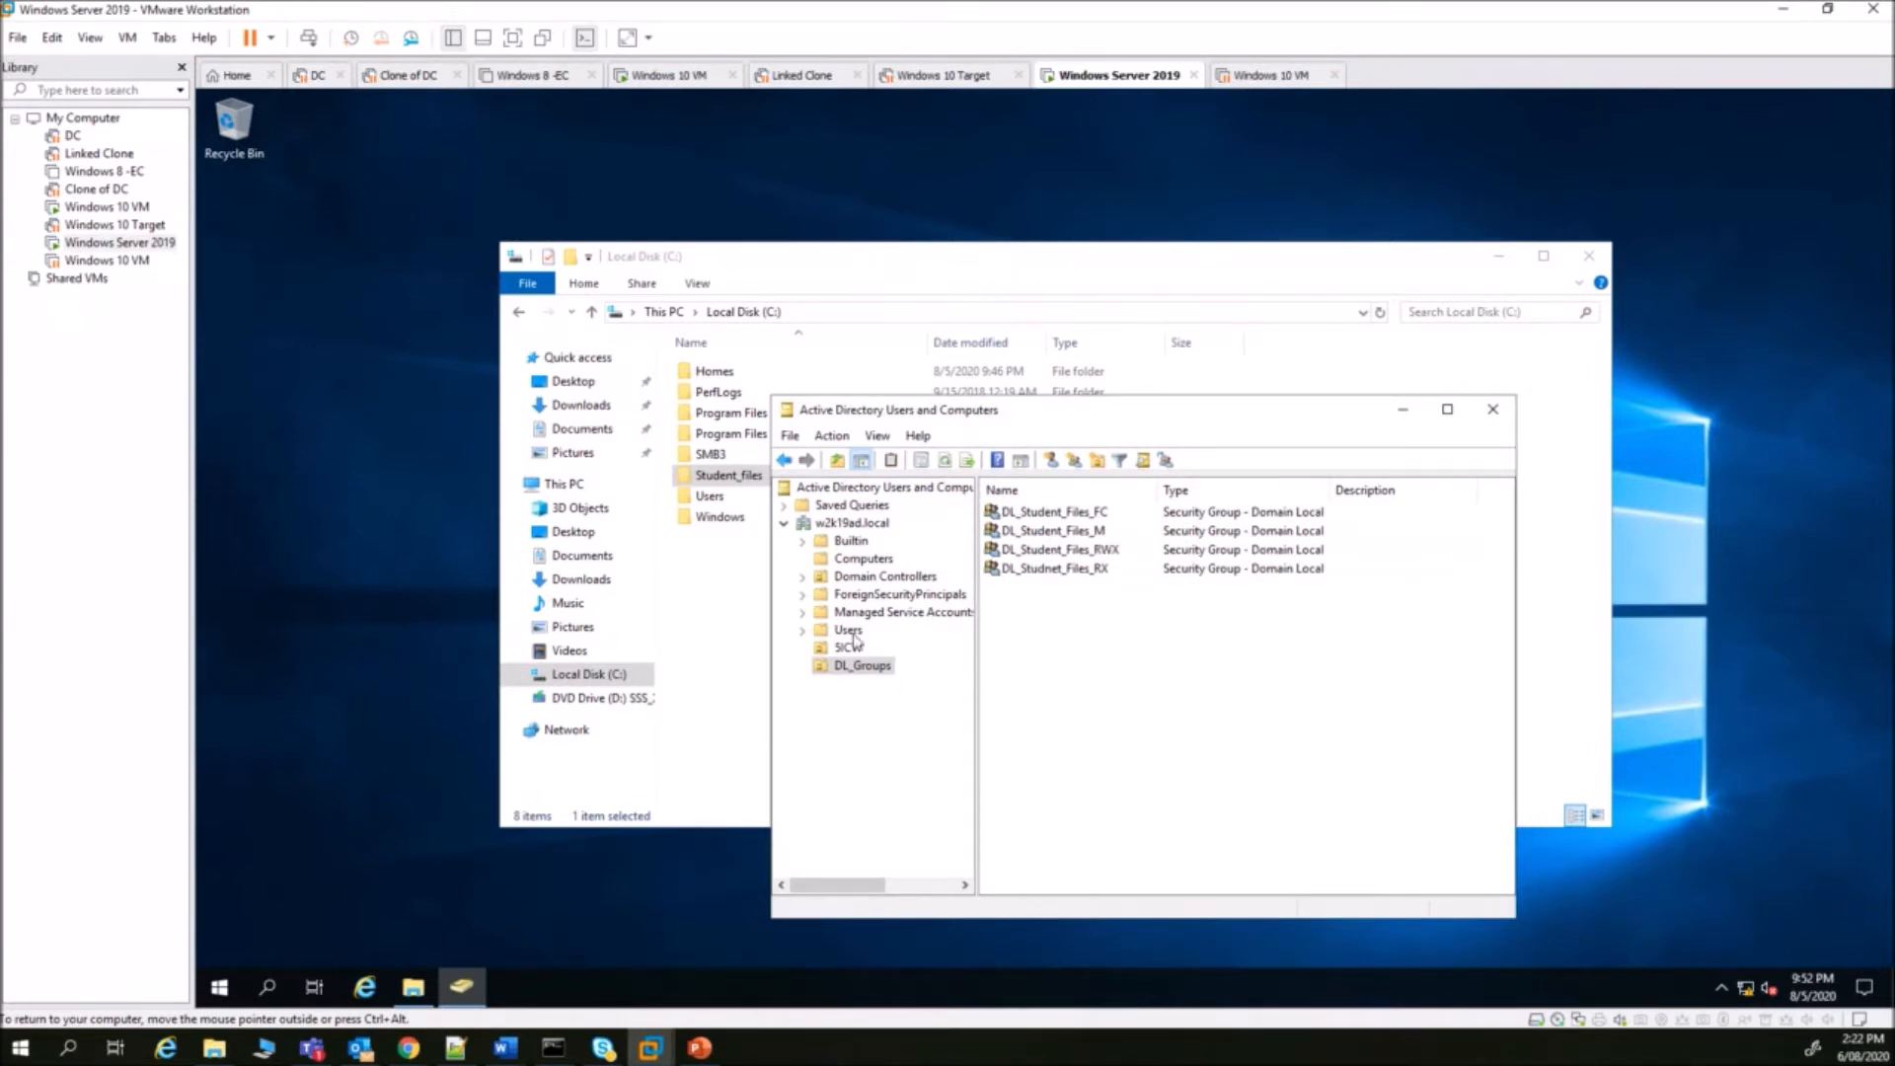
left_click(709, 587)
left_click(712, 477)
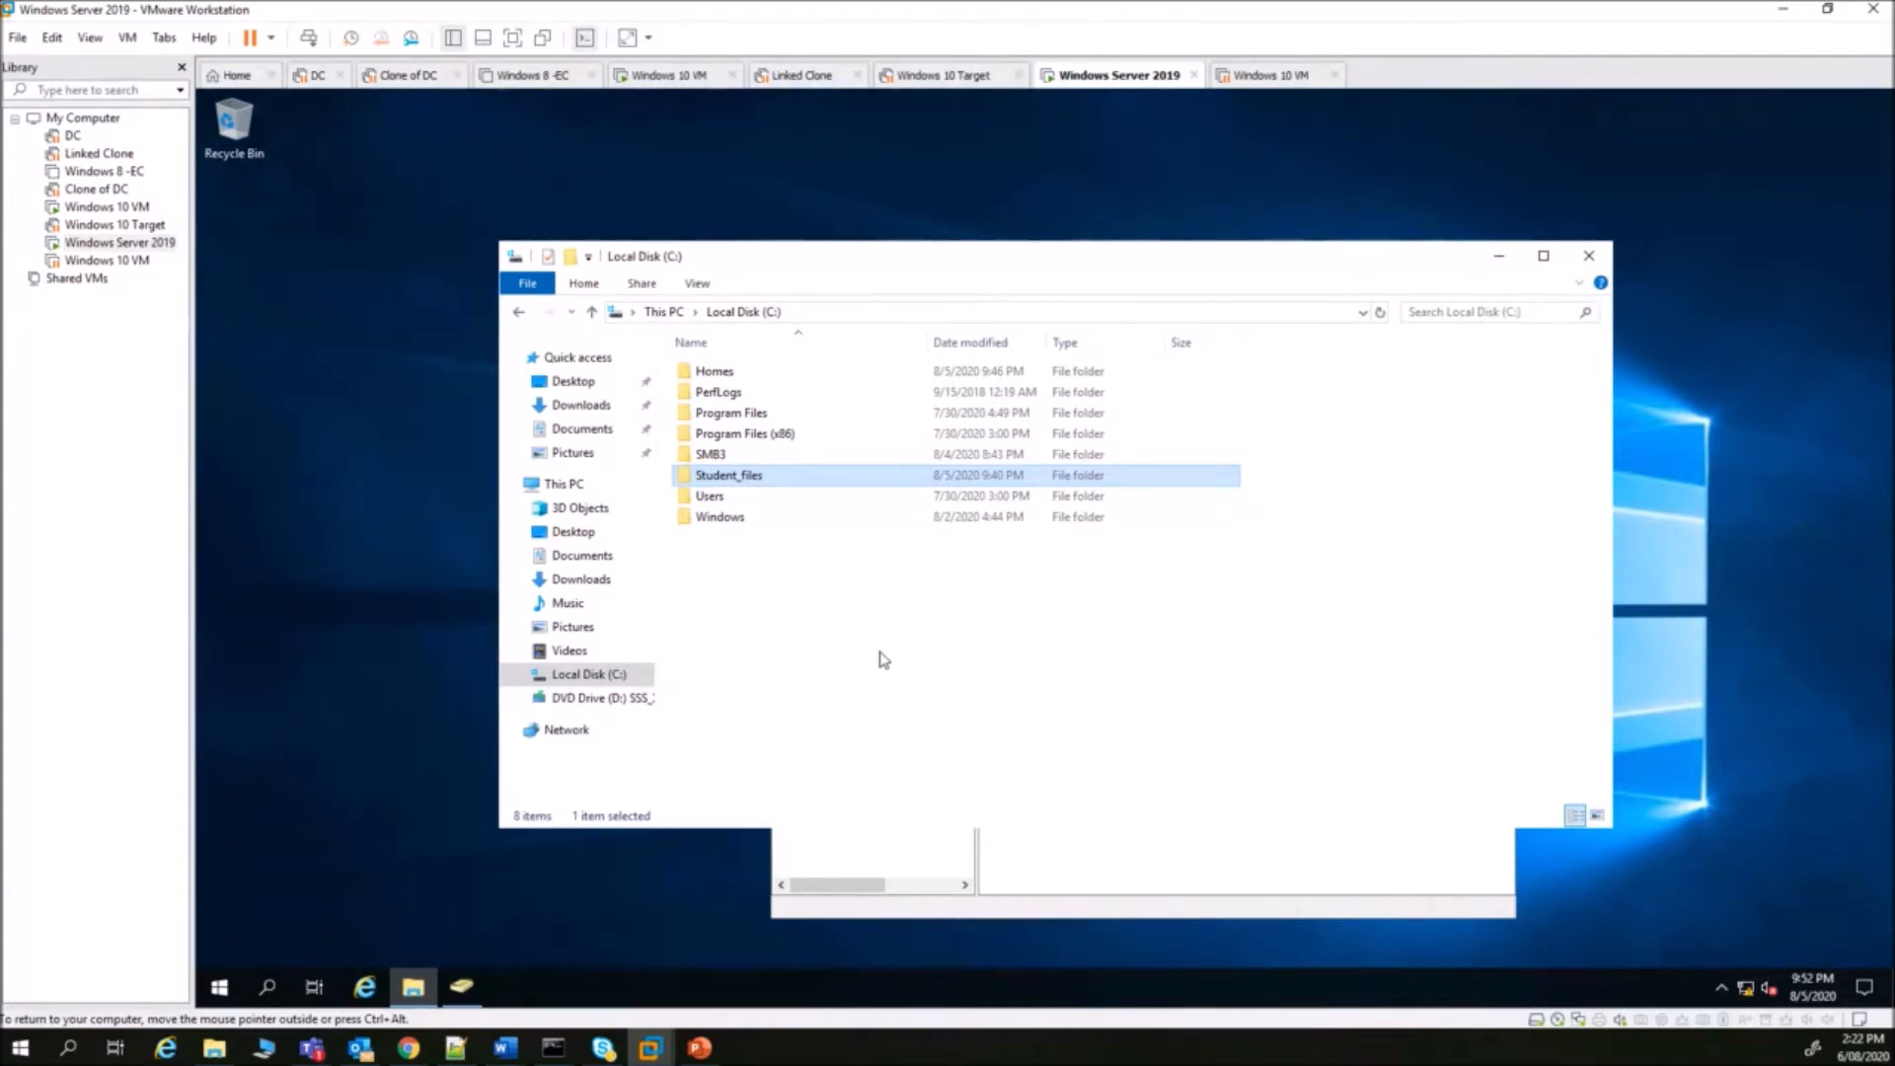
left_click(409, 1048)
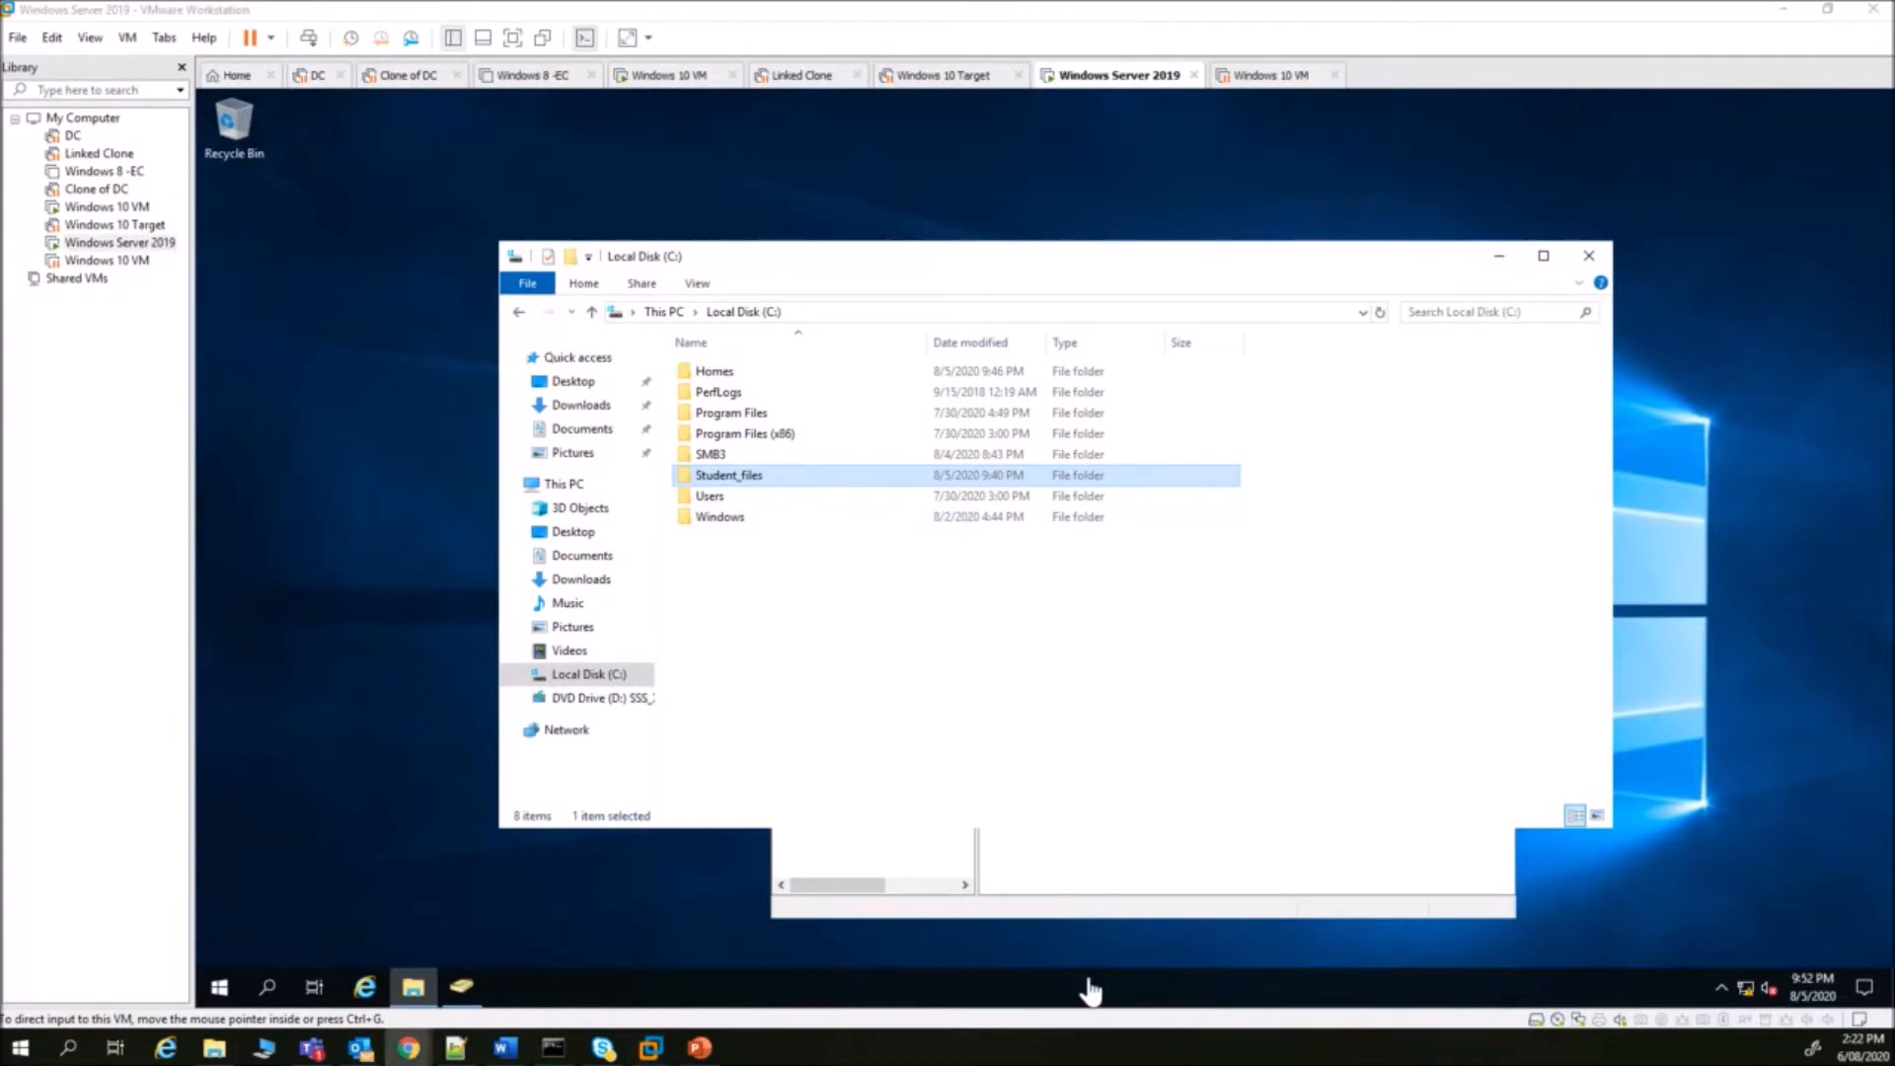
left_click(1115, 892)
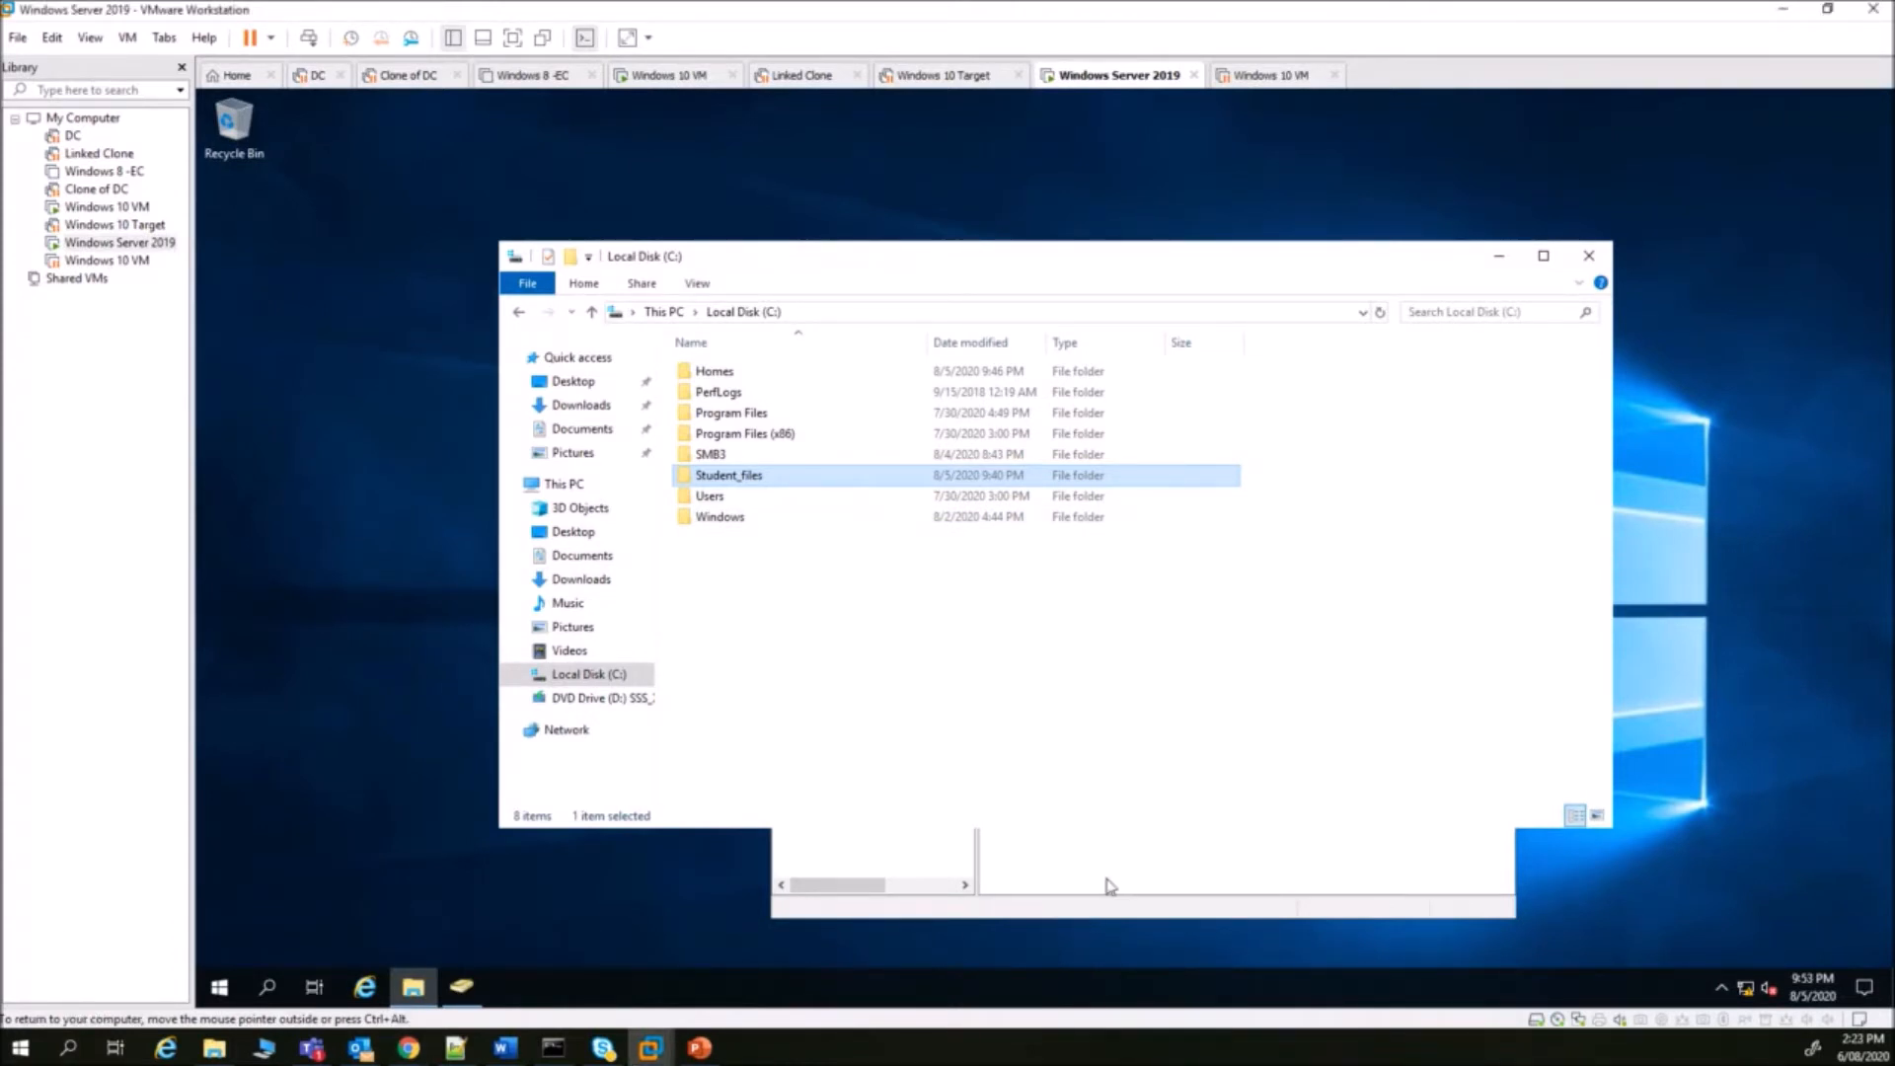
key("alt+Tab")
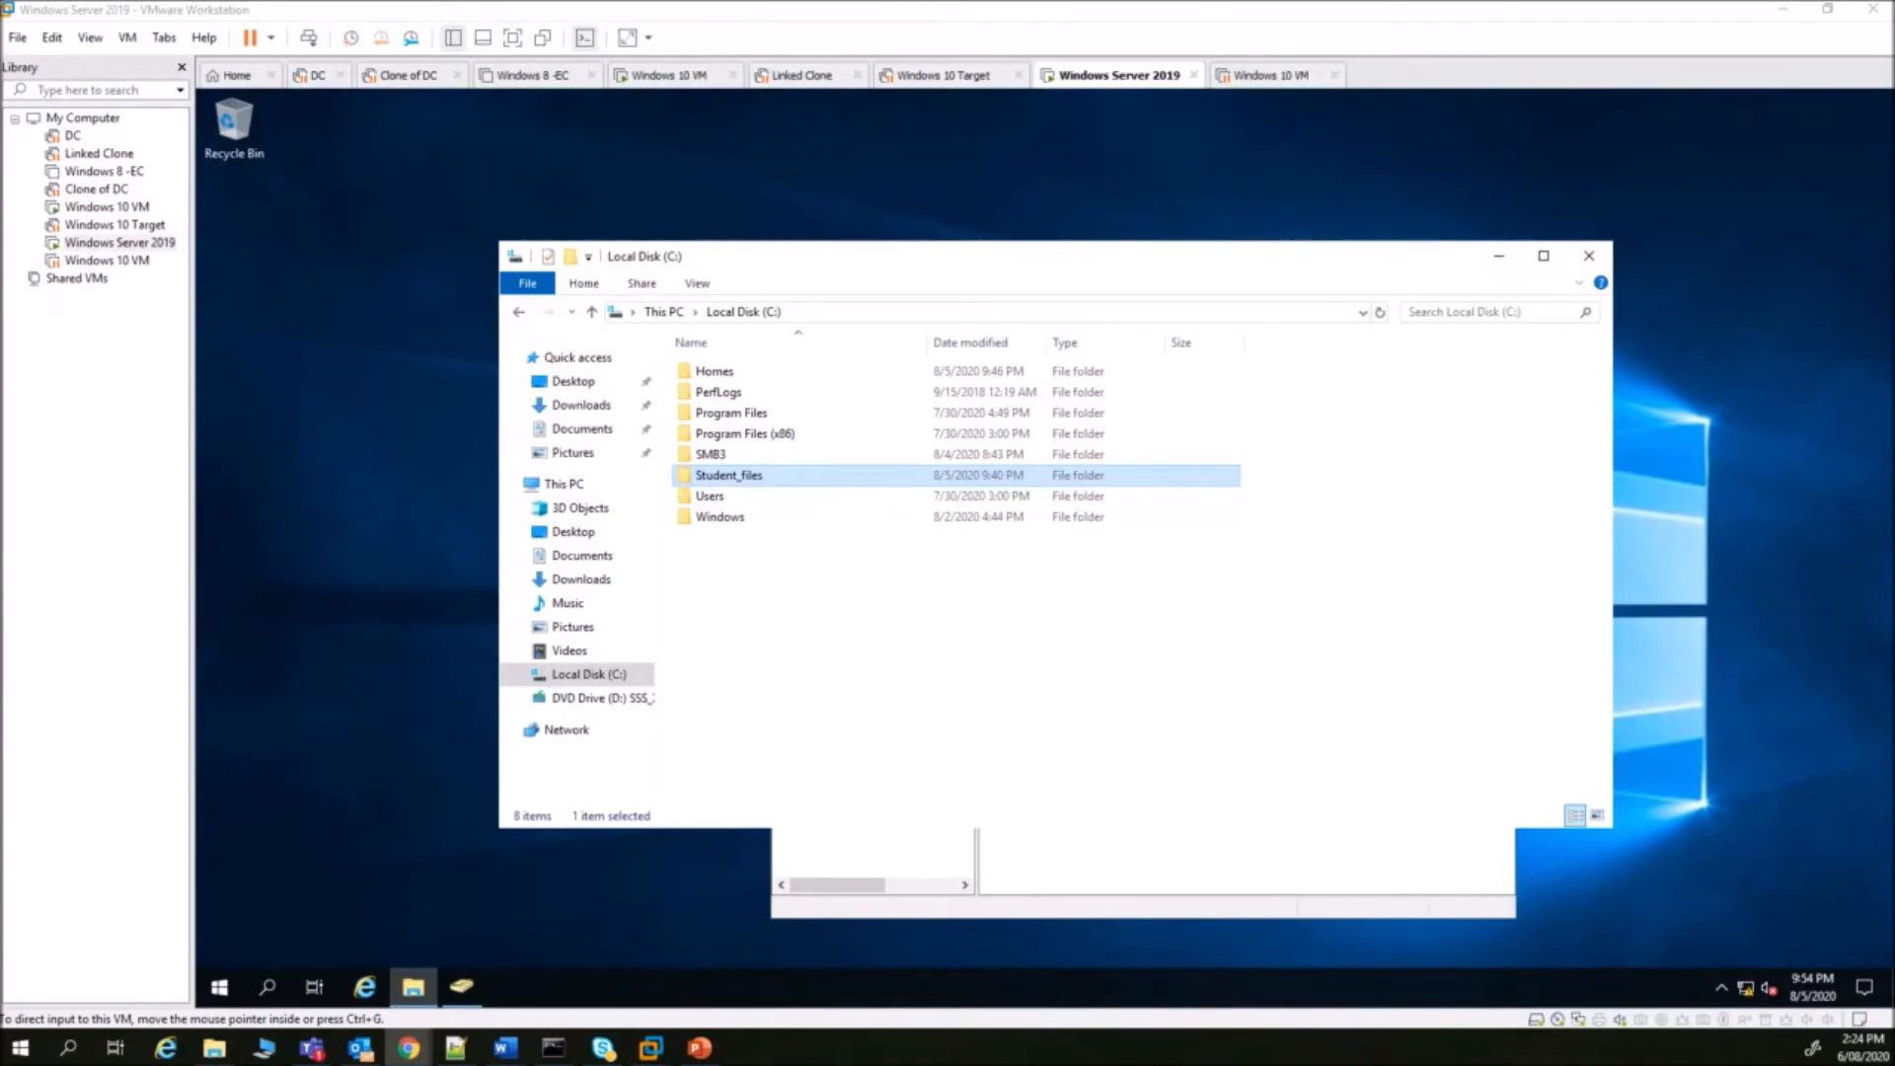
left_click_drag(0, 120, 753, 0)
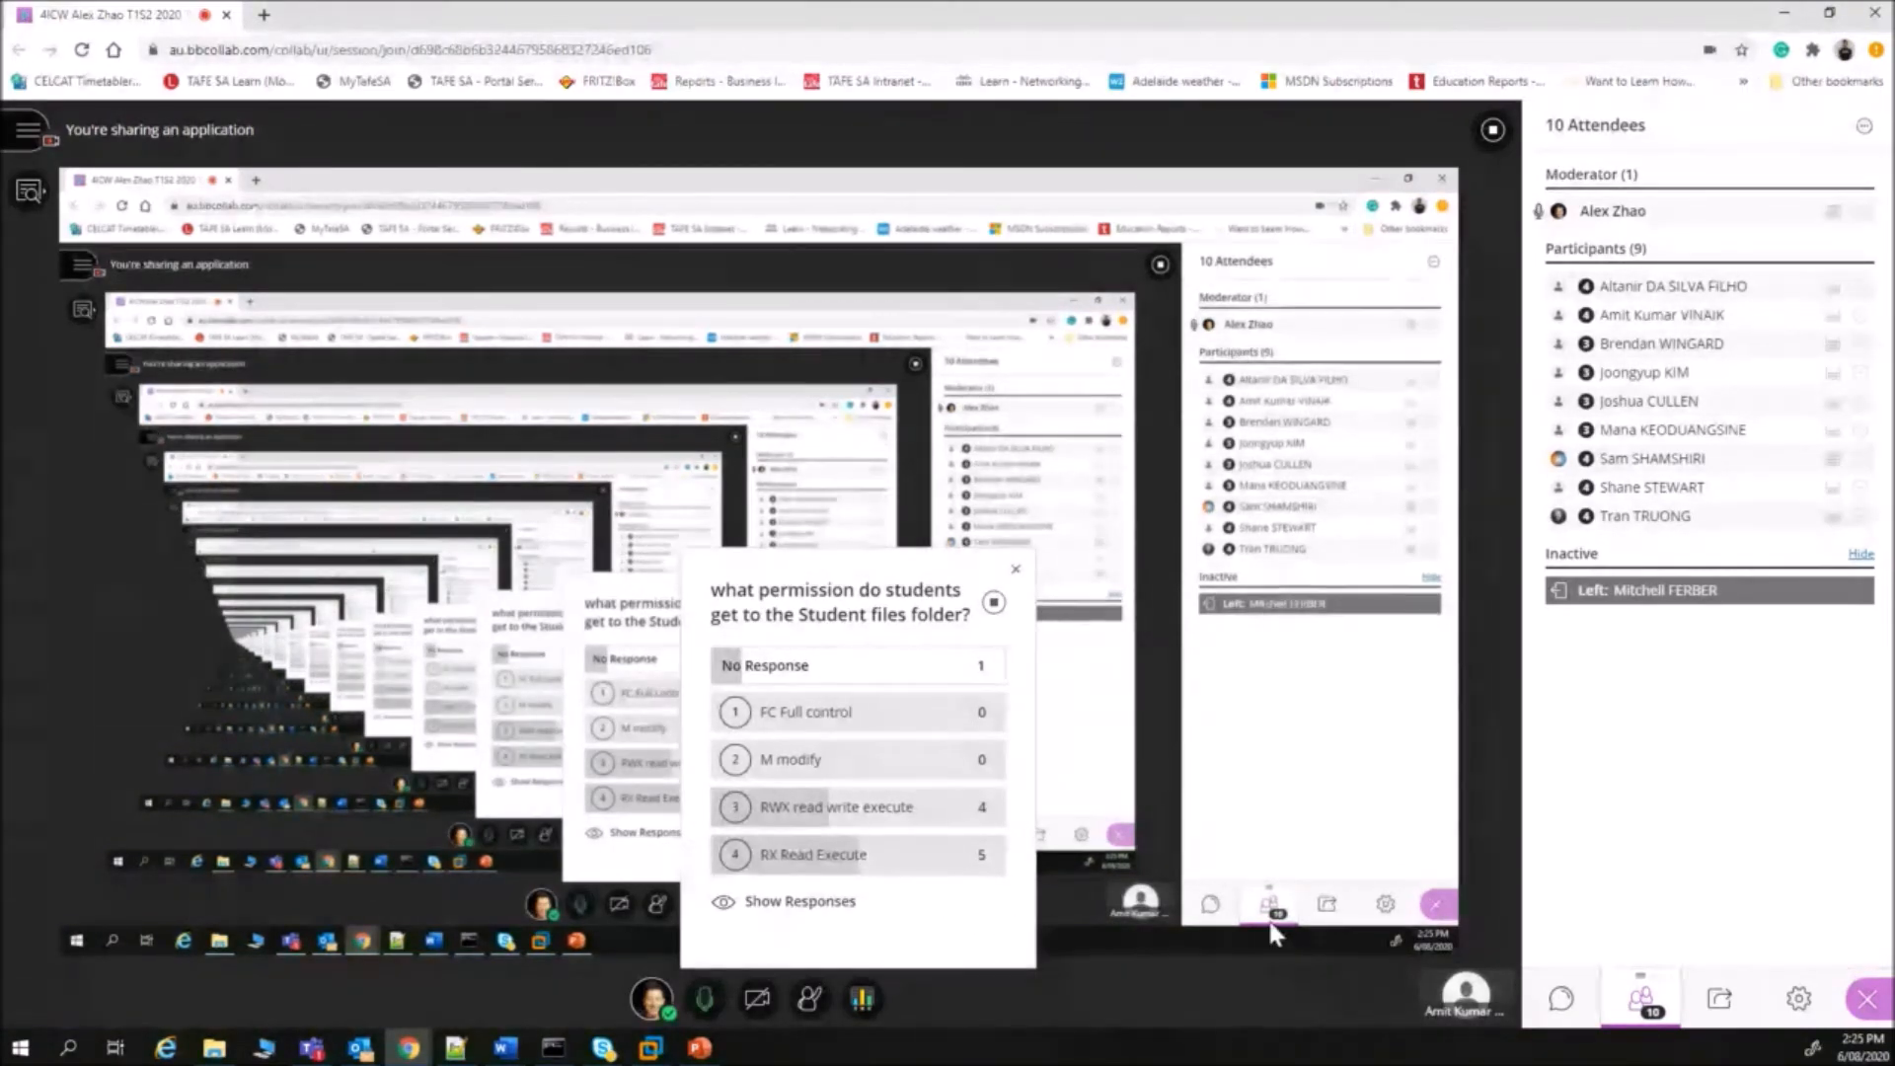
left_click_drag(1122, 8, 1122, 0)
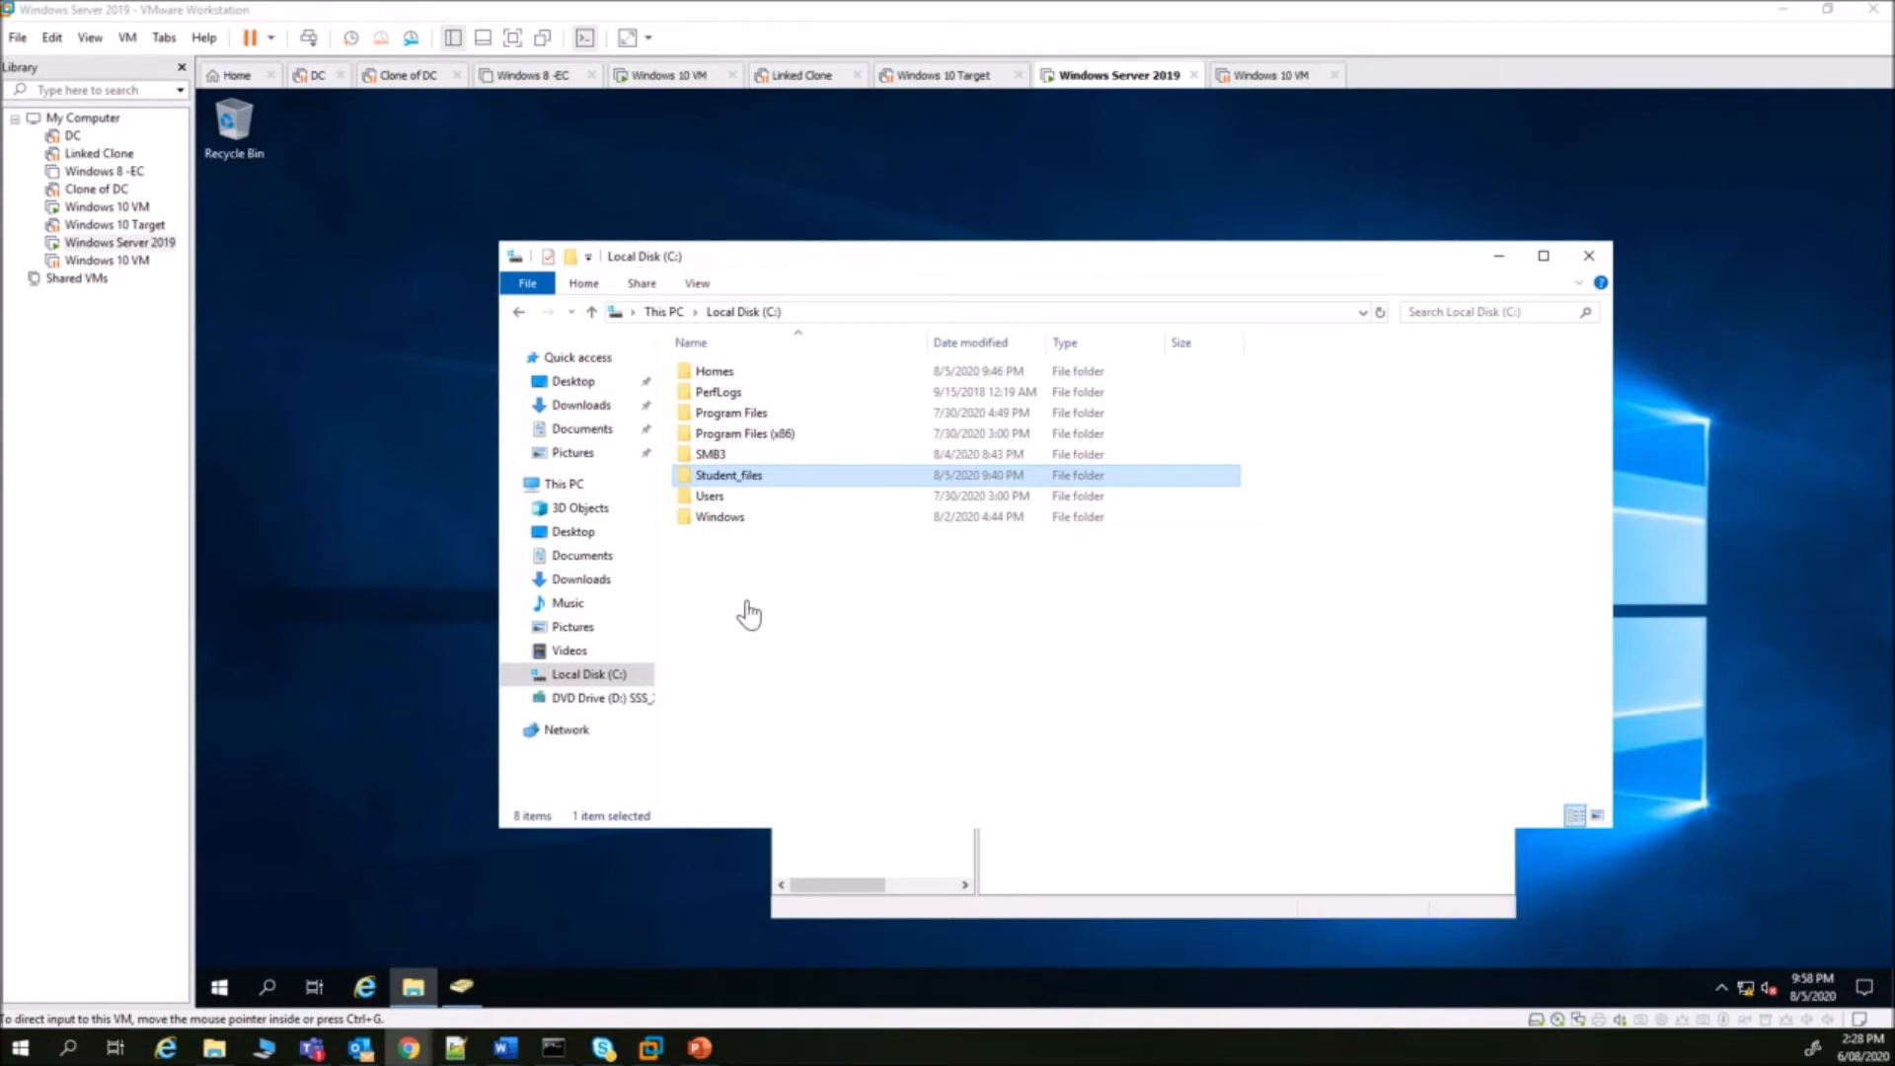
- Bring Active Directory Users and Computers in front of File Explorer
left_click(812, 626)
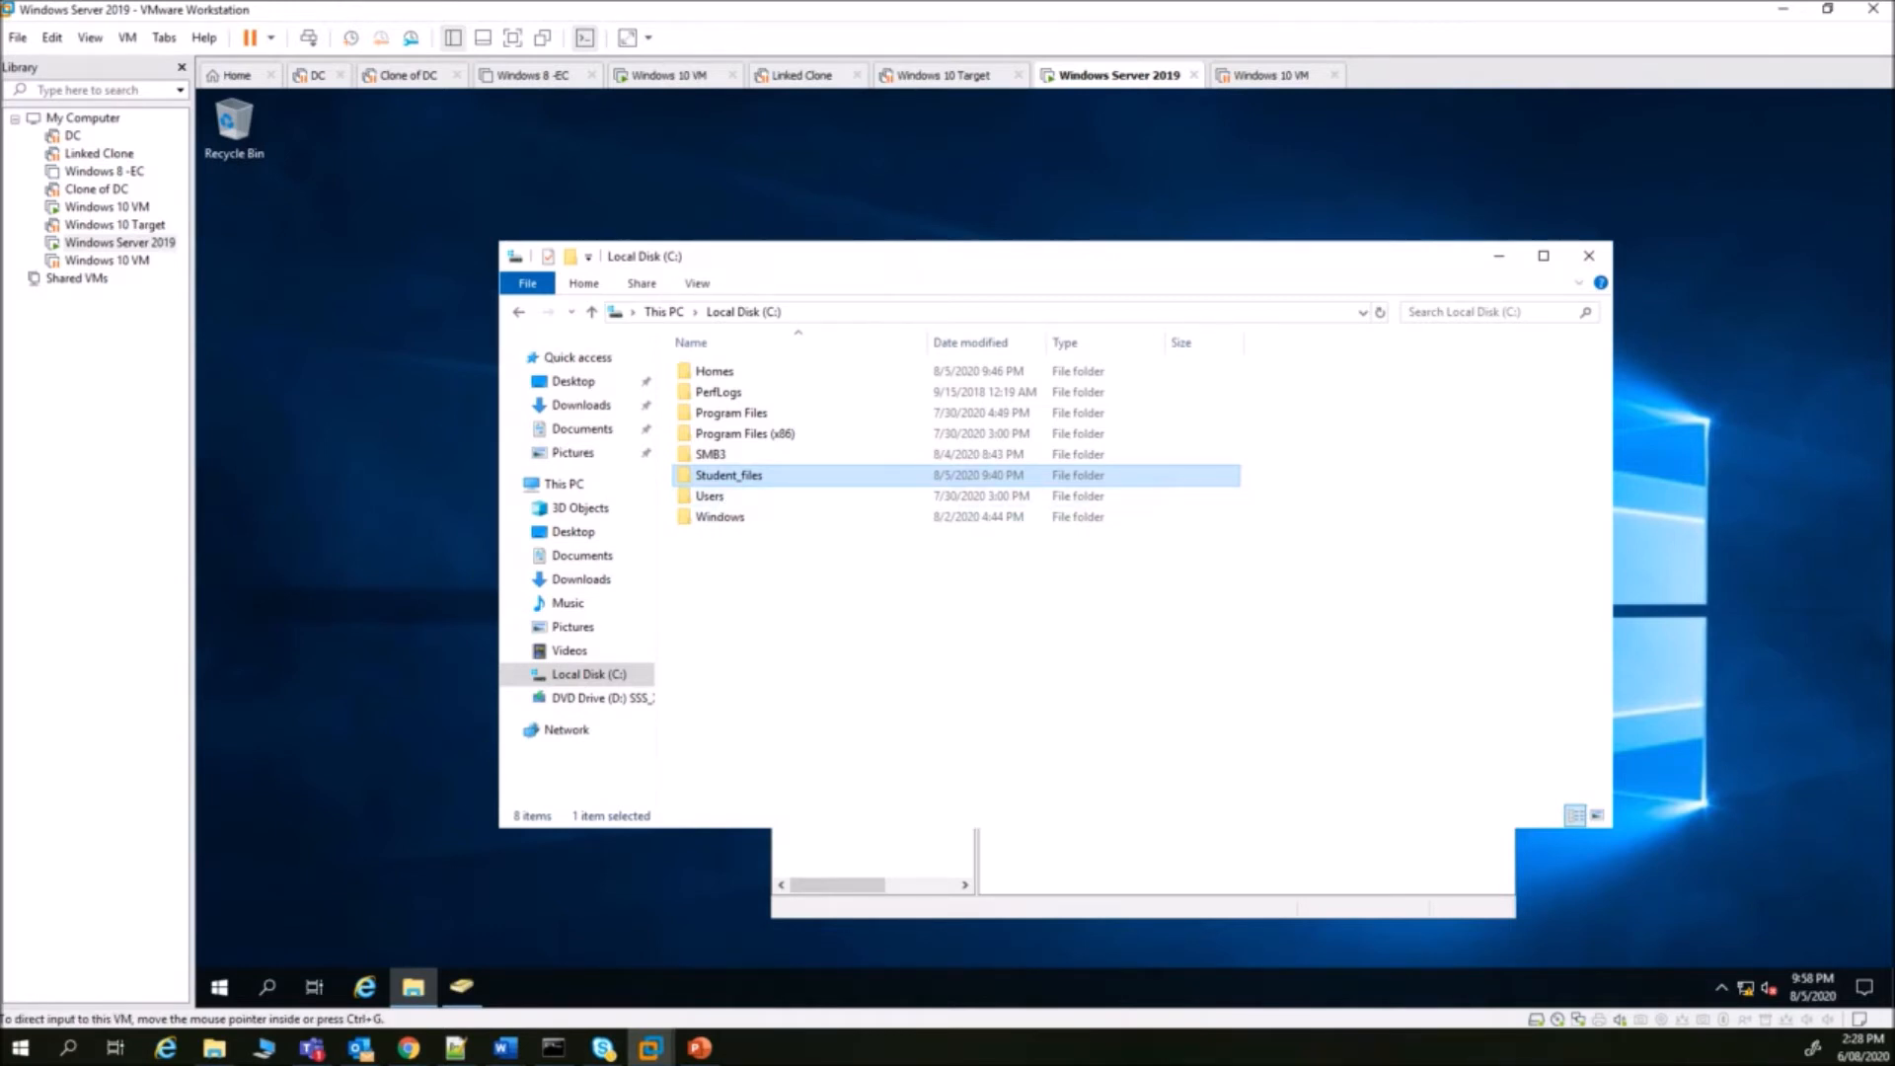
key("alt+Tab")
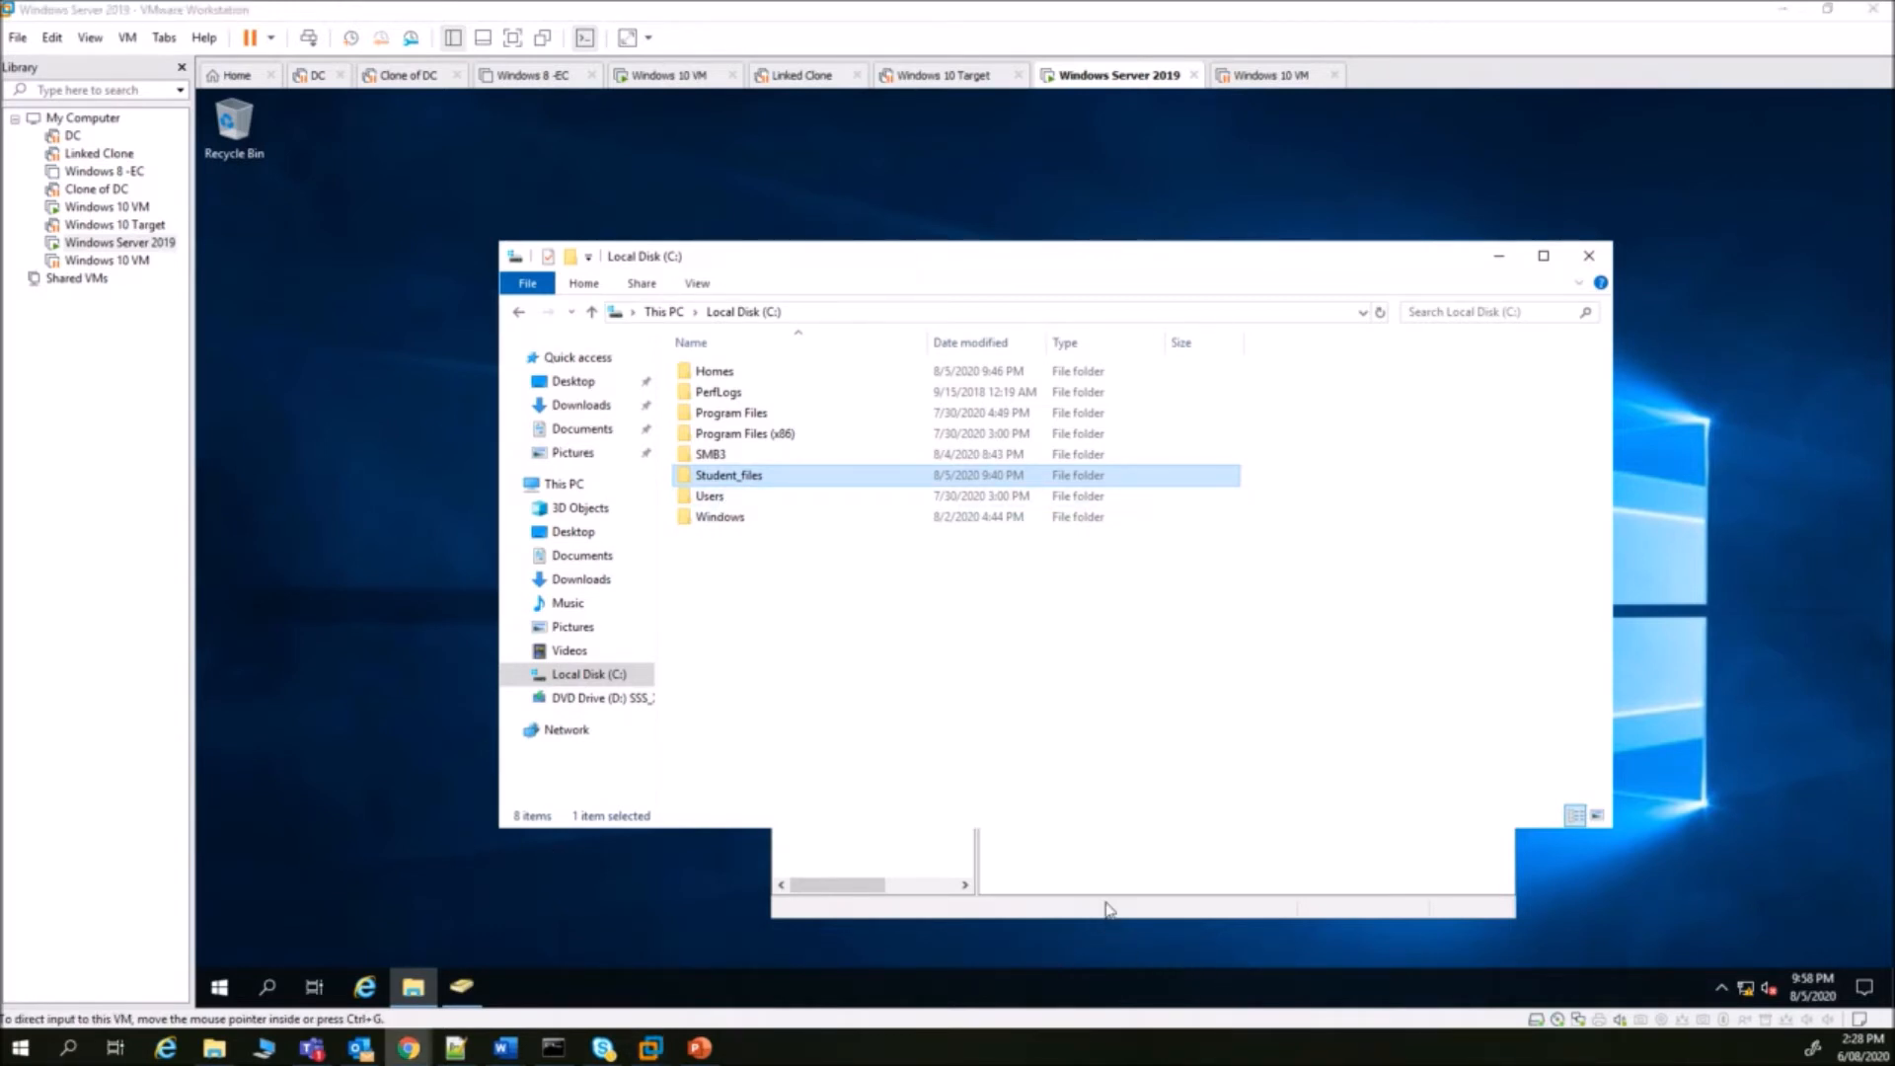
left_click(1104, 898)
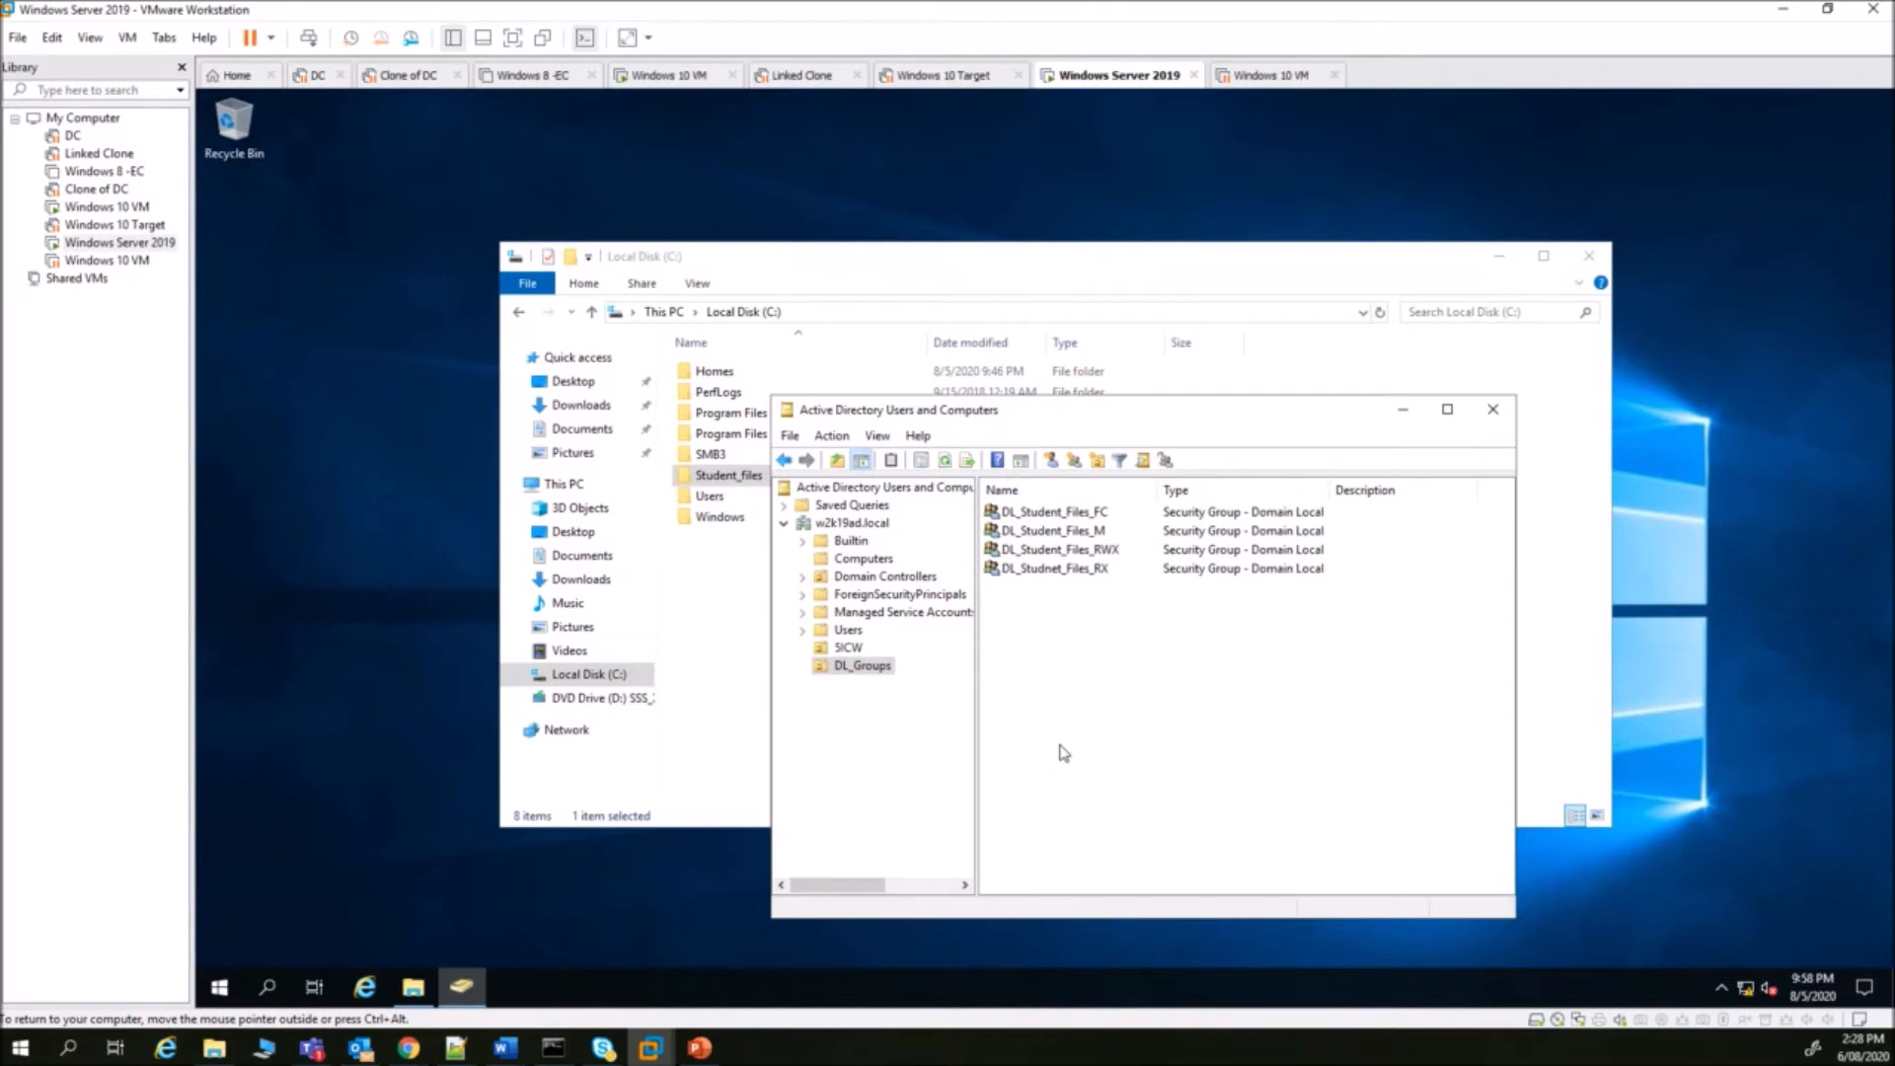
- From DL_Studnet_Files_RX's Members list, search the directory for names matching 'gg'
left_click(1085, 576)
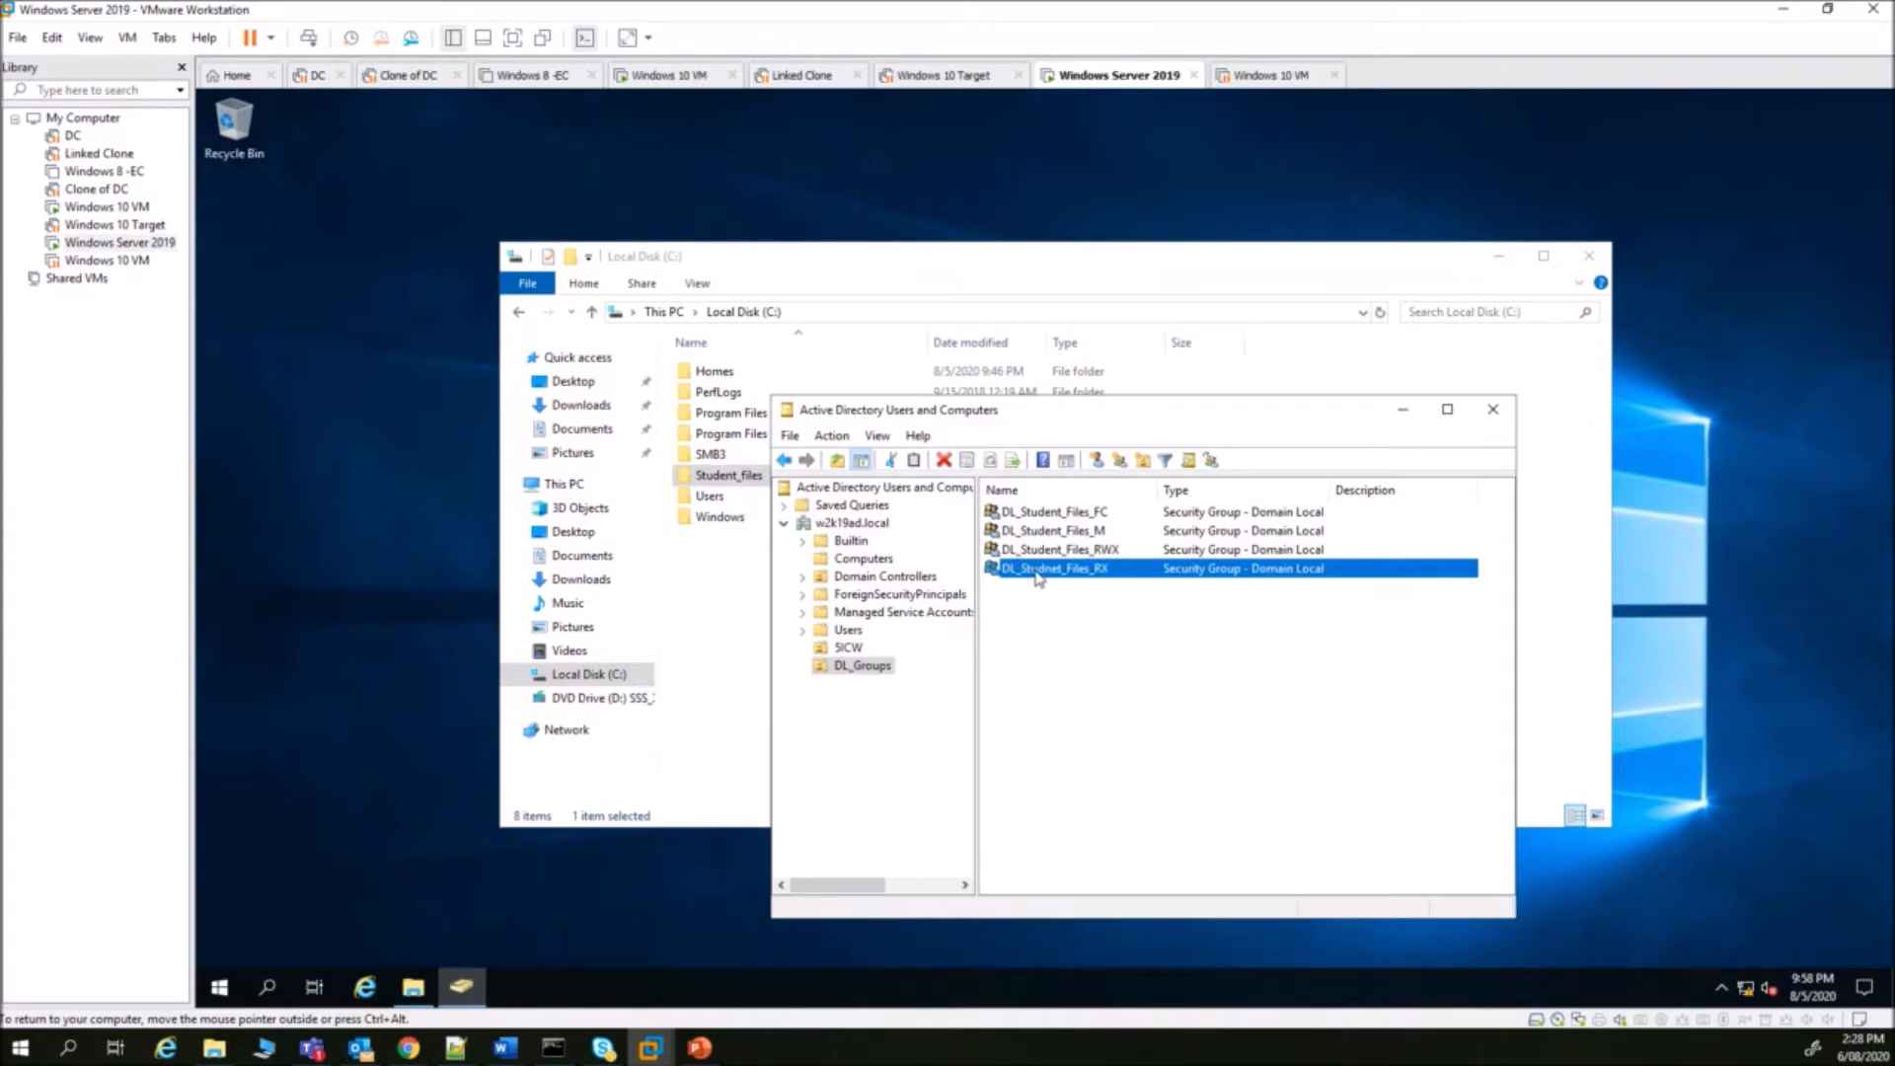
double_click(1038, 576)
left_click(1026, 440)
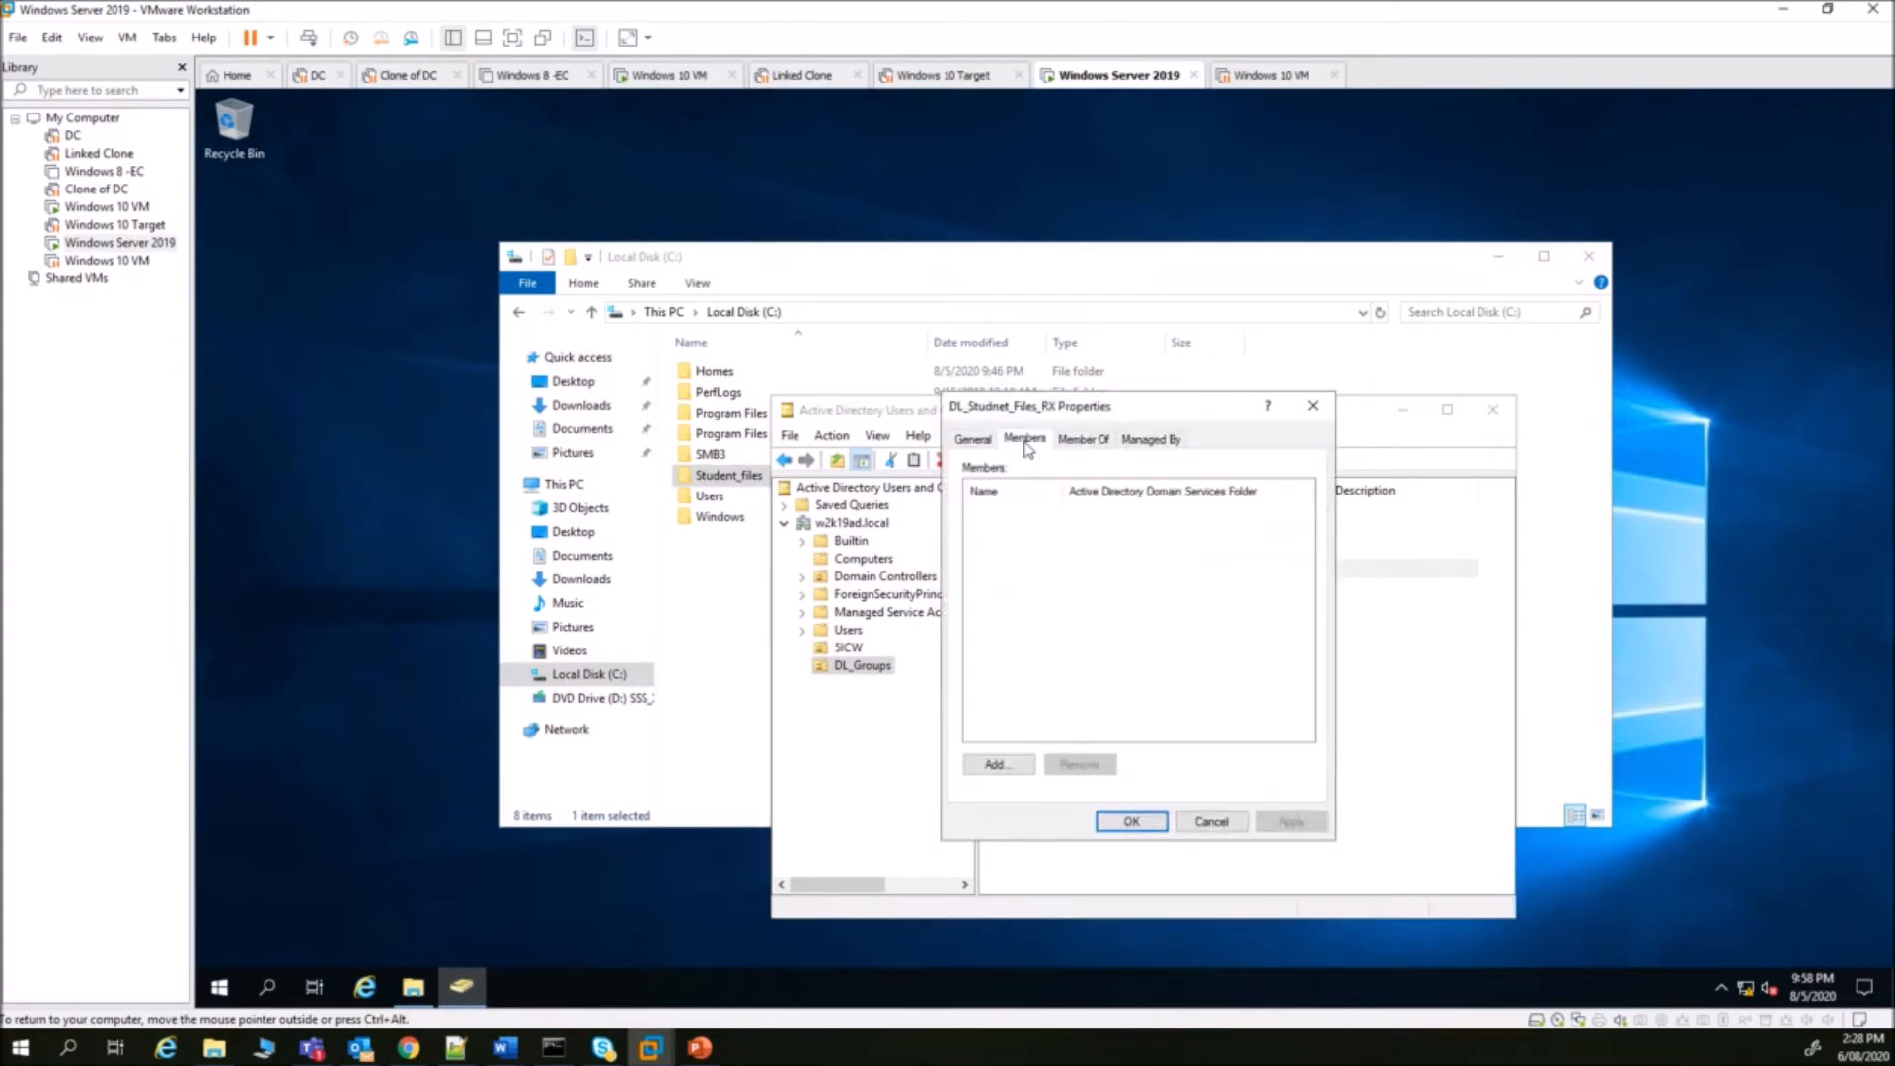
left_click(1023, 770)
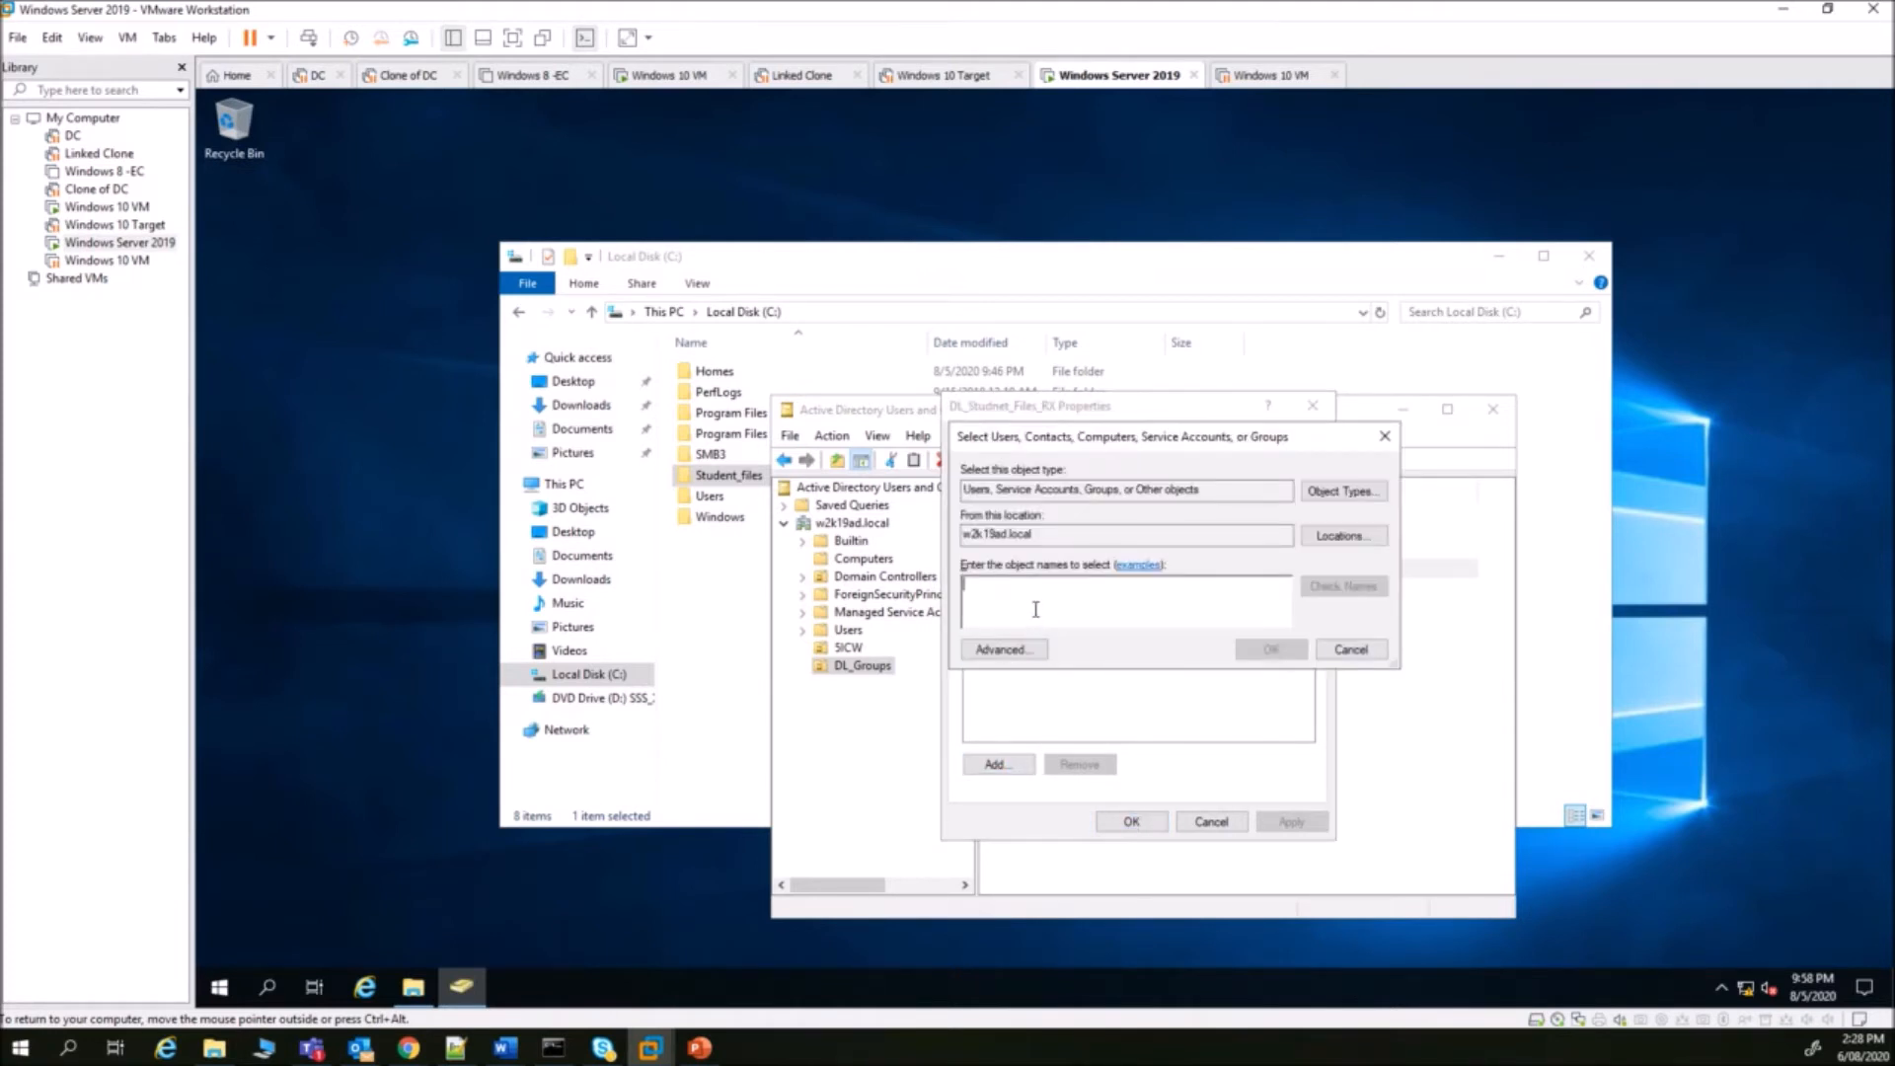
type("gg")
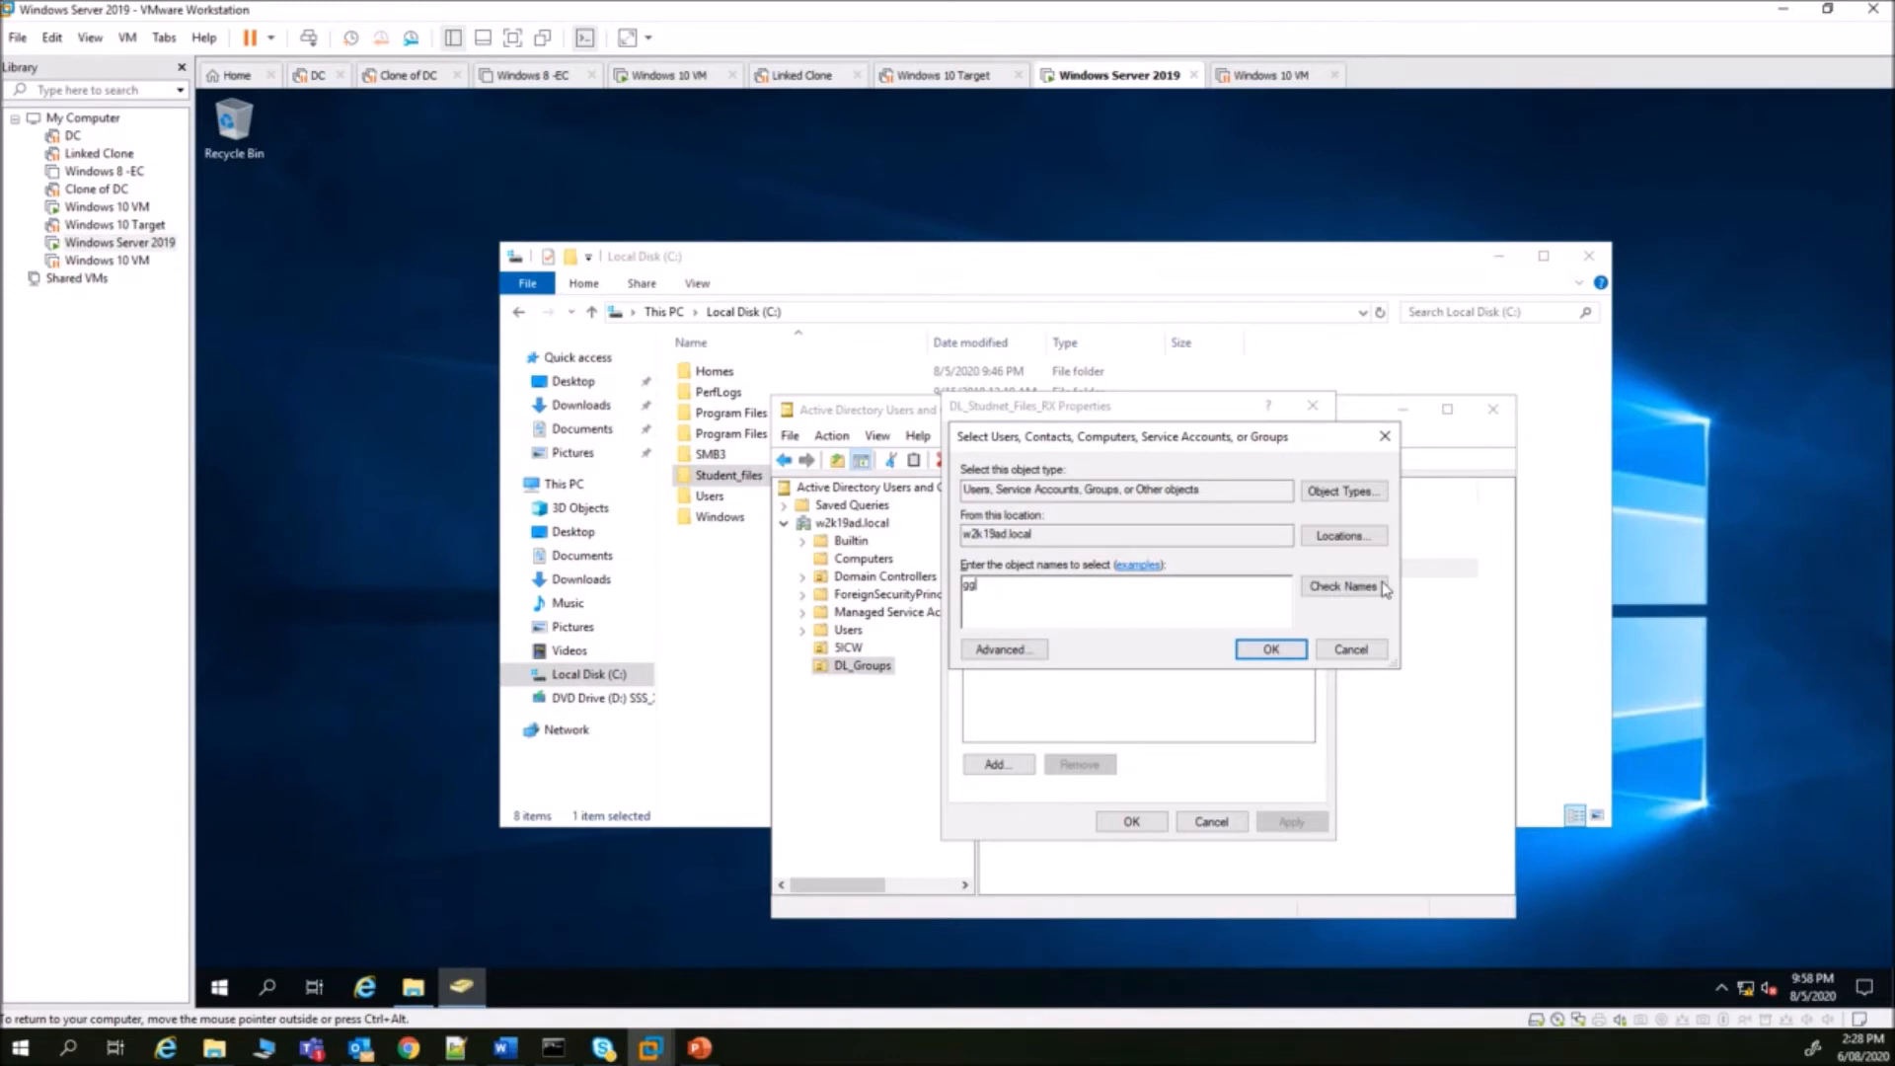
left_click(1374, 594)
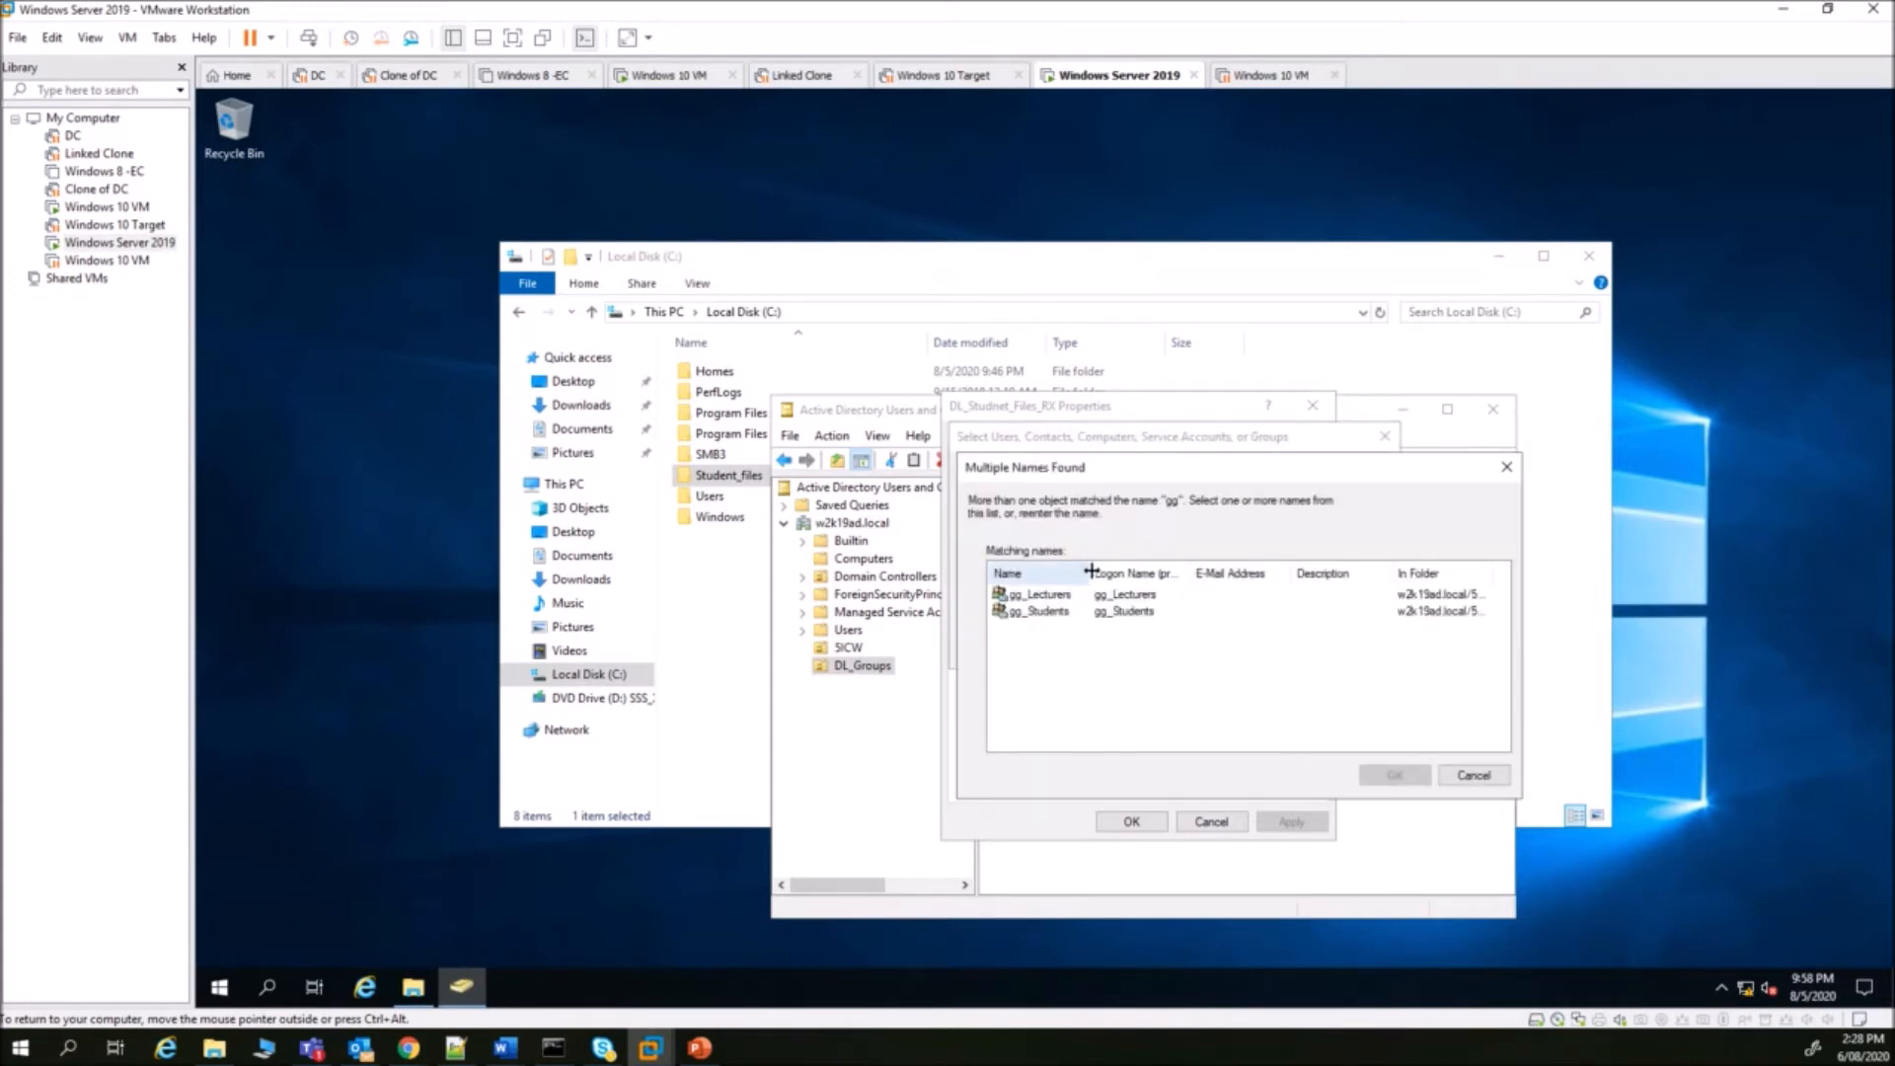
- Choose gg_Students from the matches, add it as a member, and save the group
left_click(1056, 613)
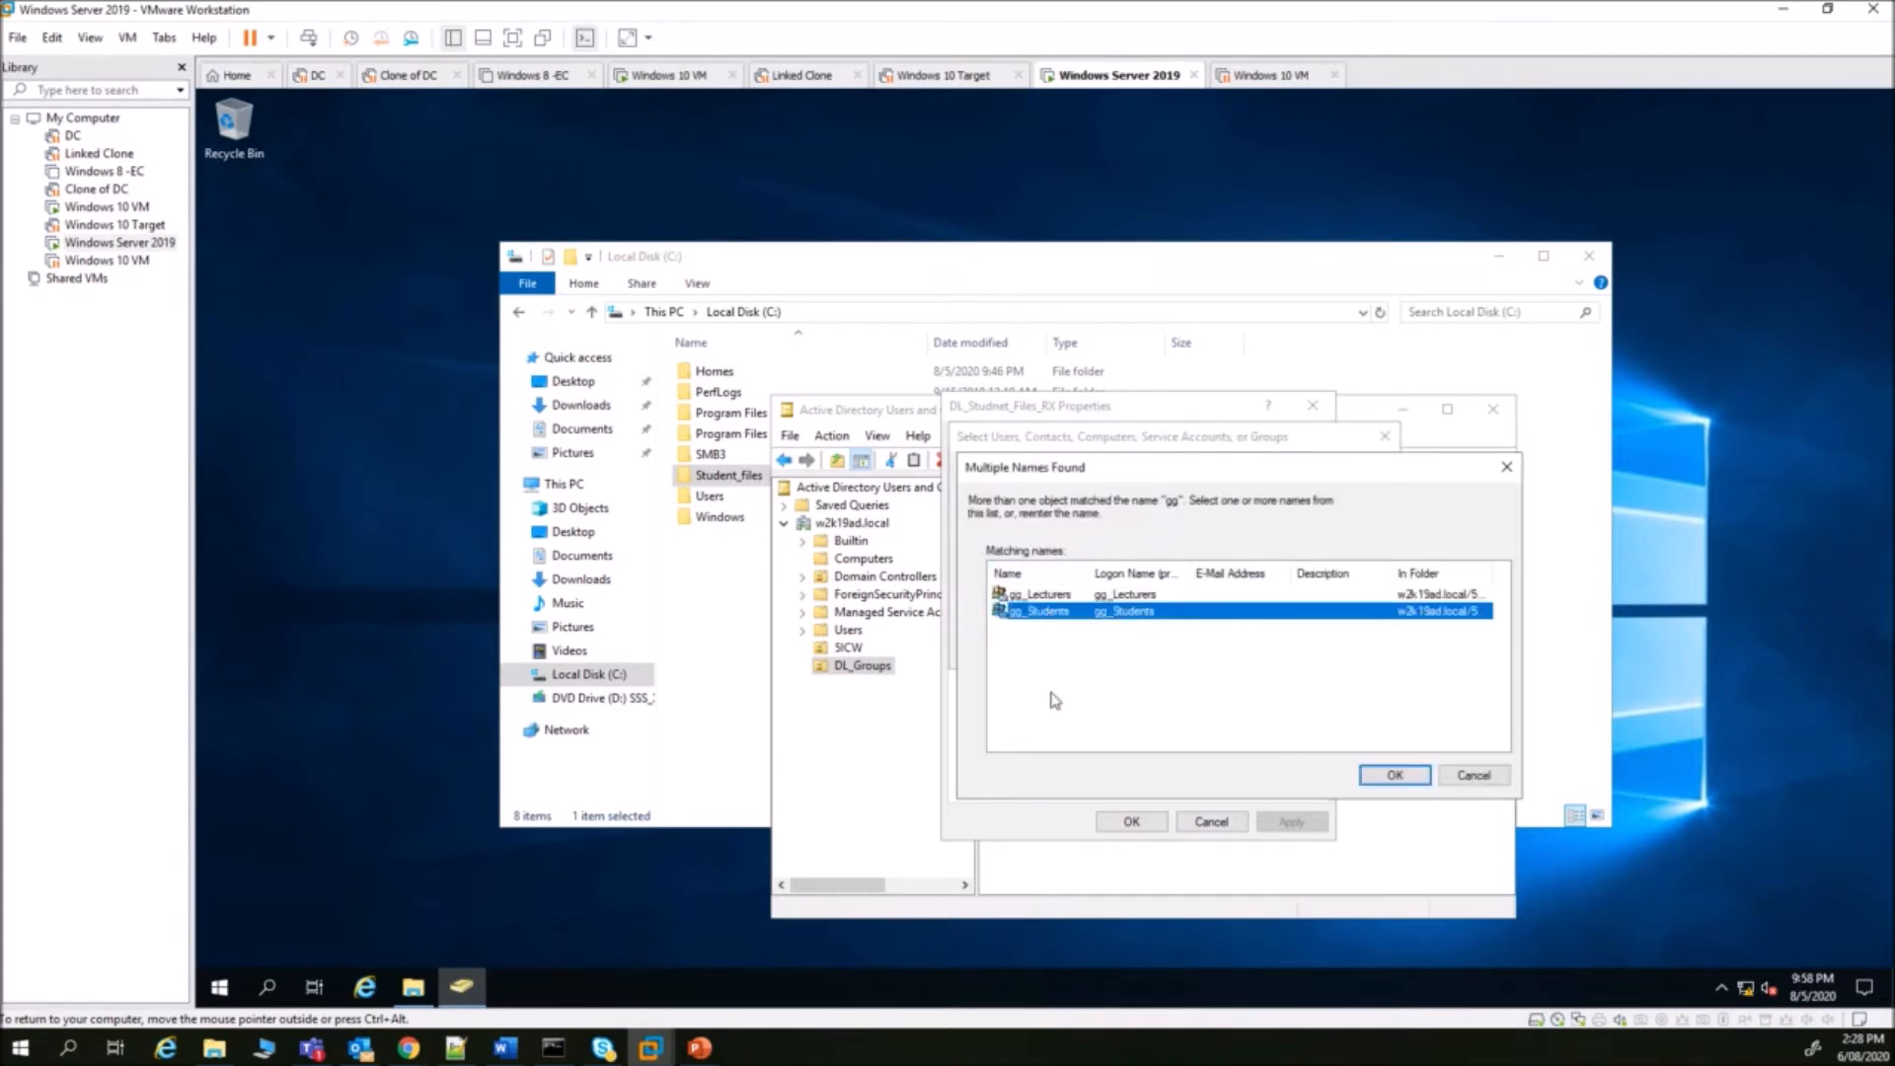
left_click(1057, 595)
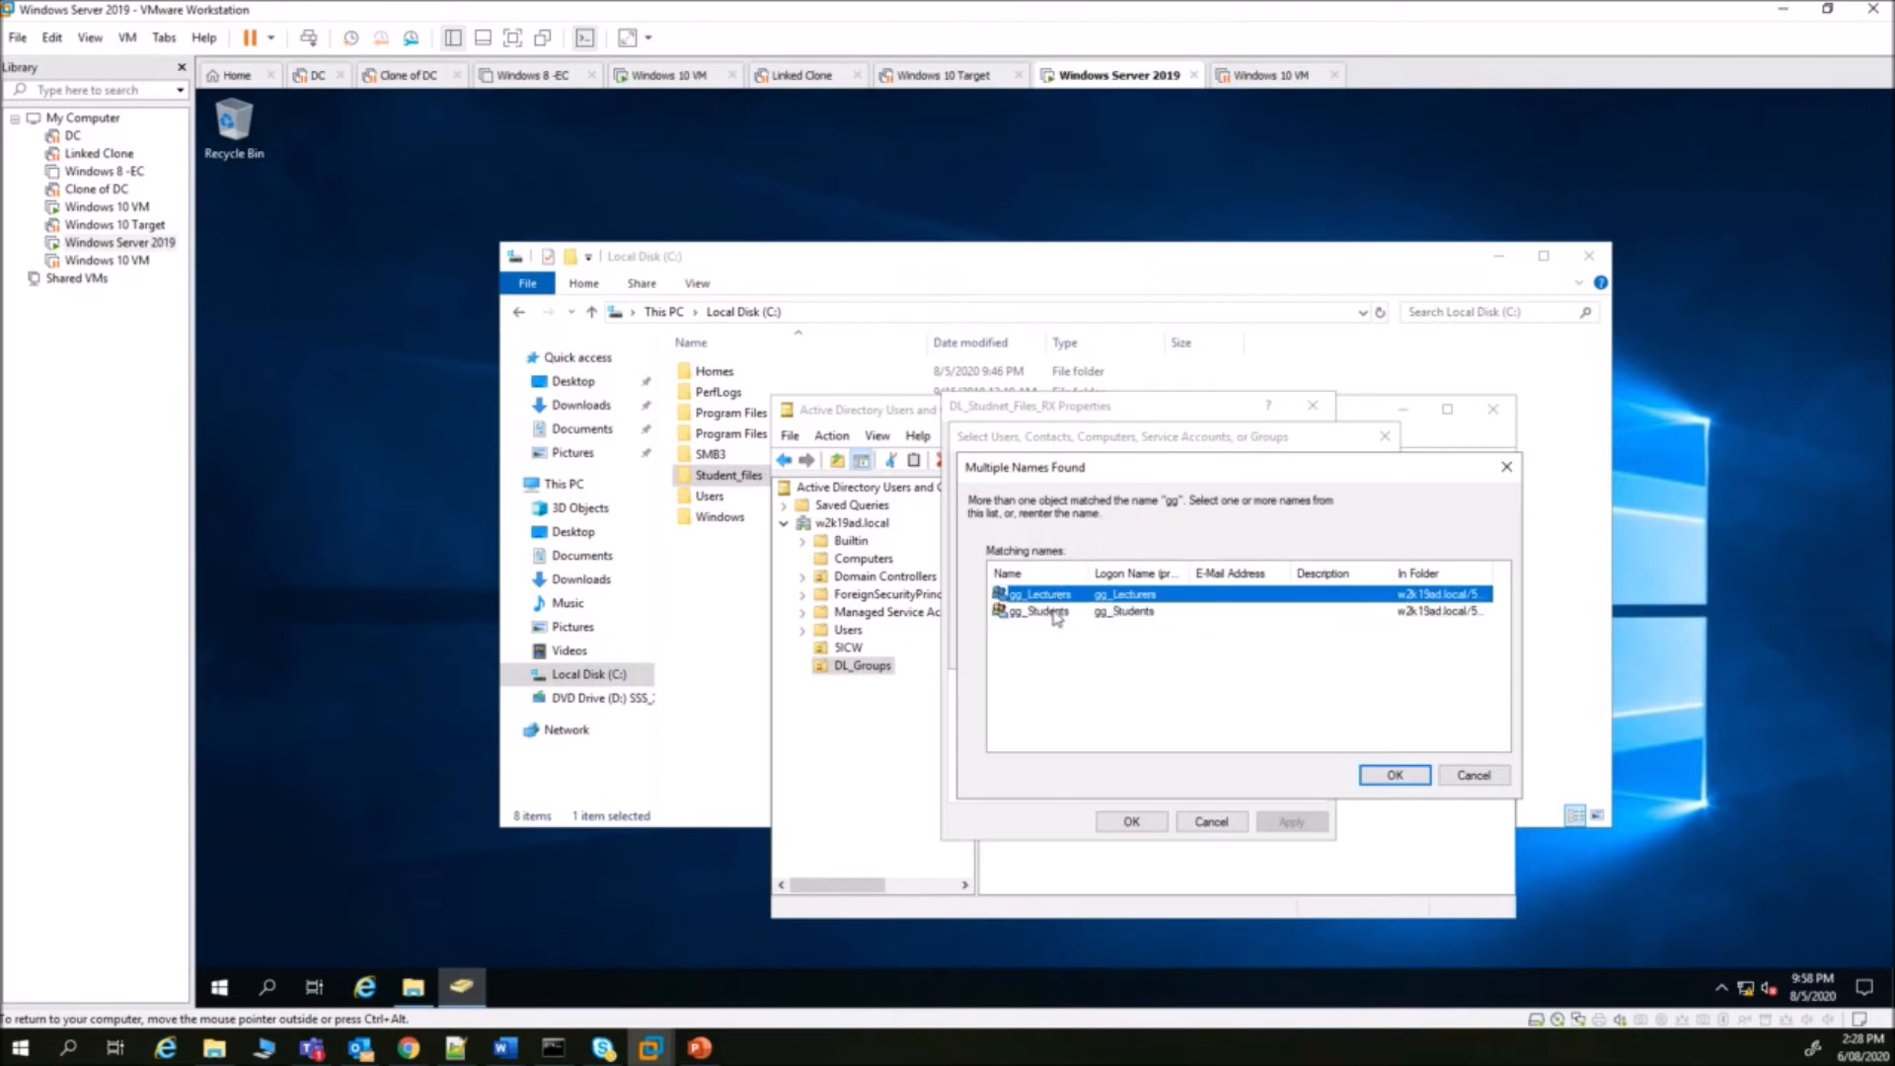
left_click(1057, 612)
left_click(1057, 598)
left_click(1054, 612)
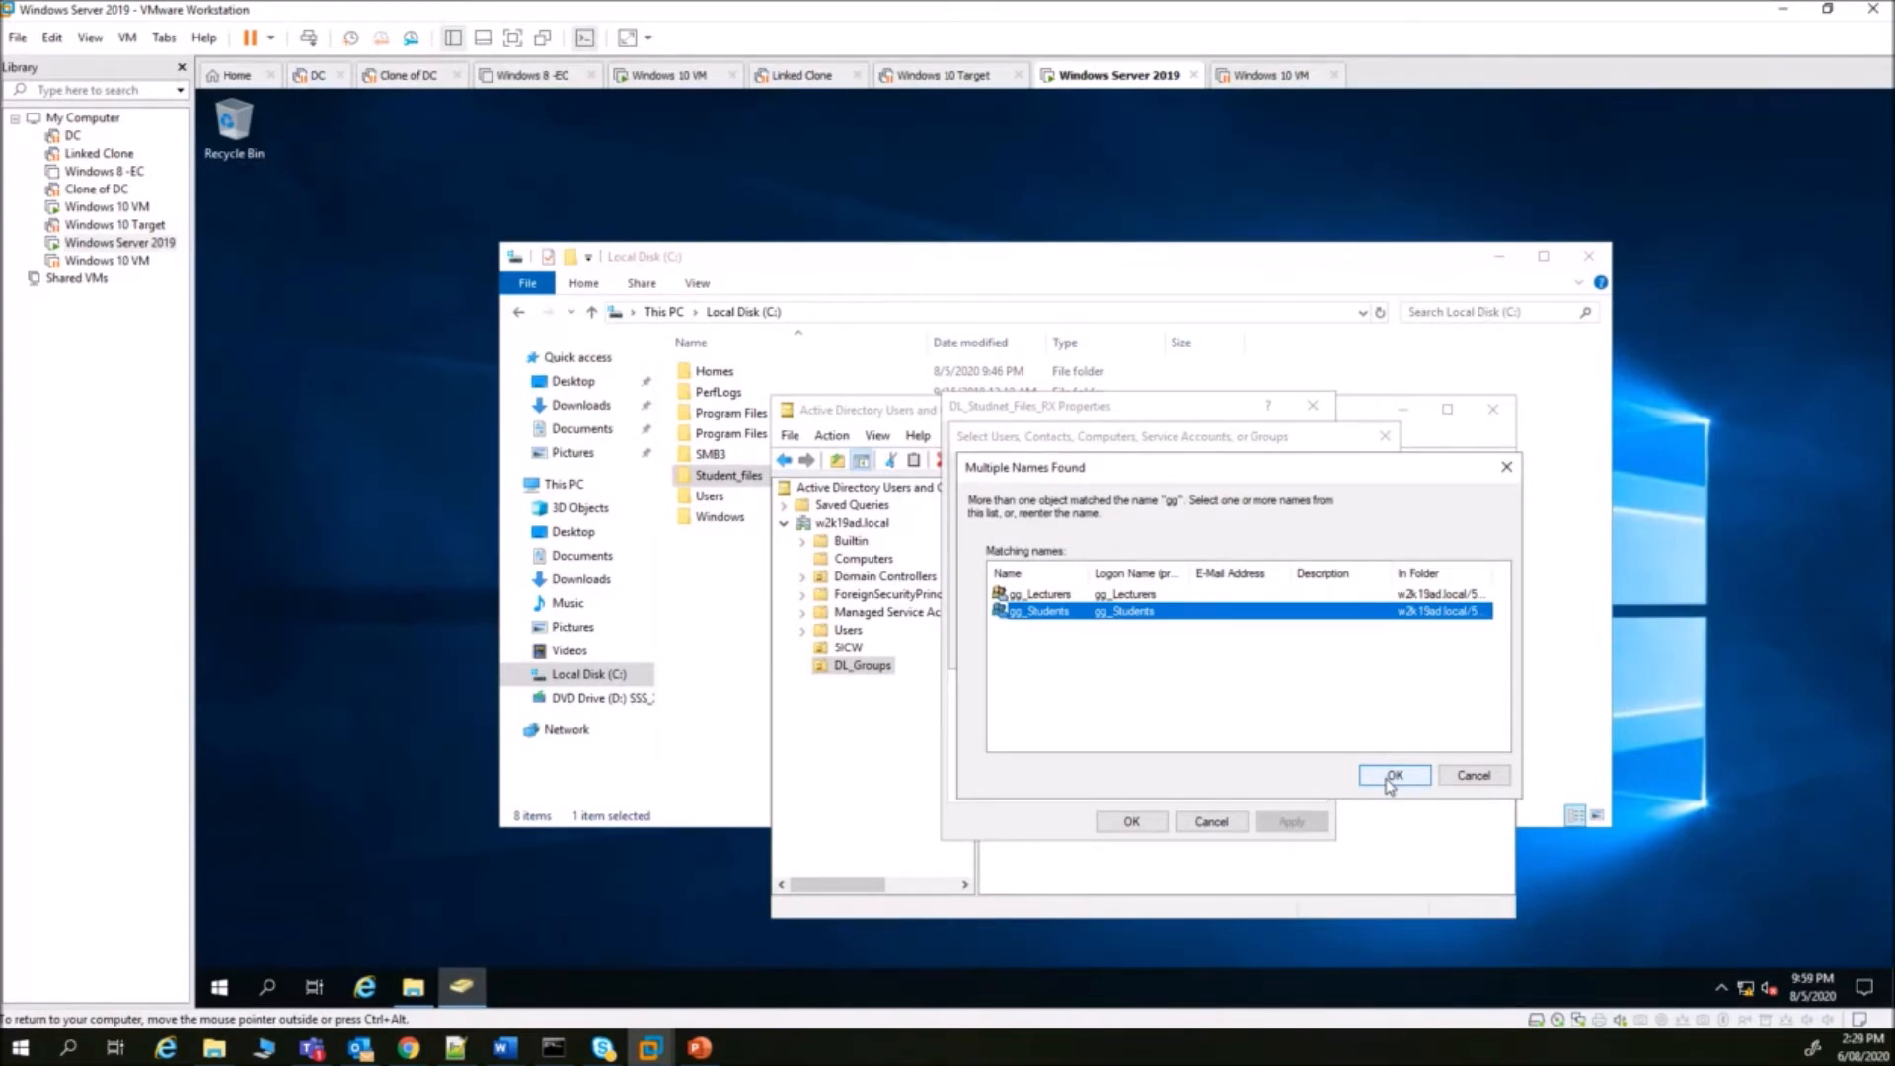
left_click(1392, 778)
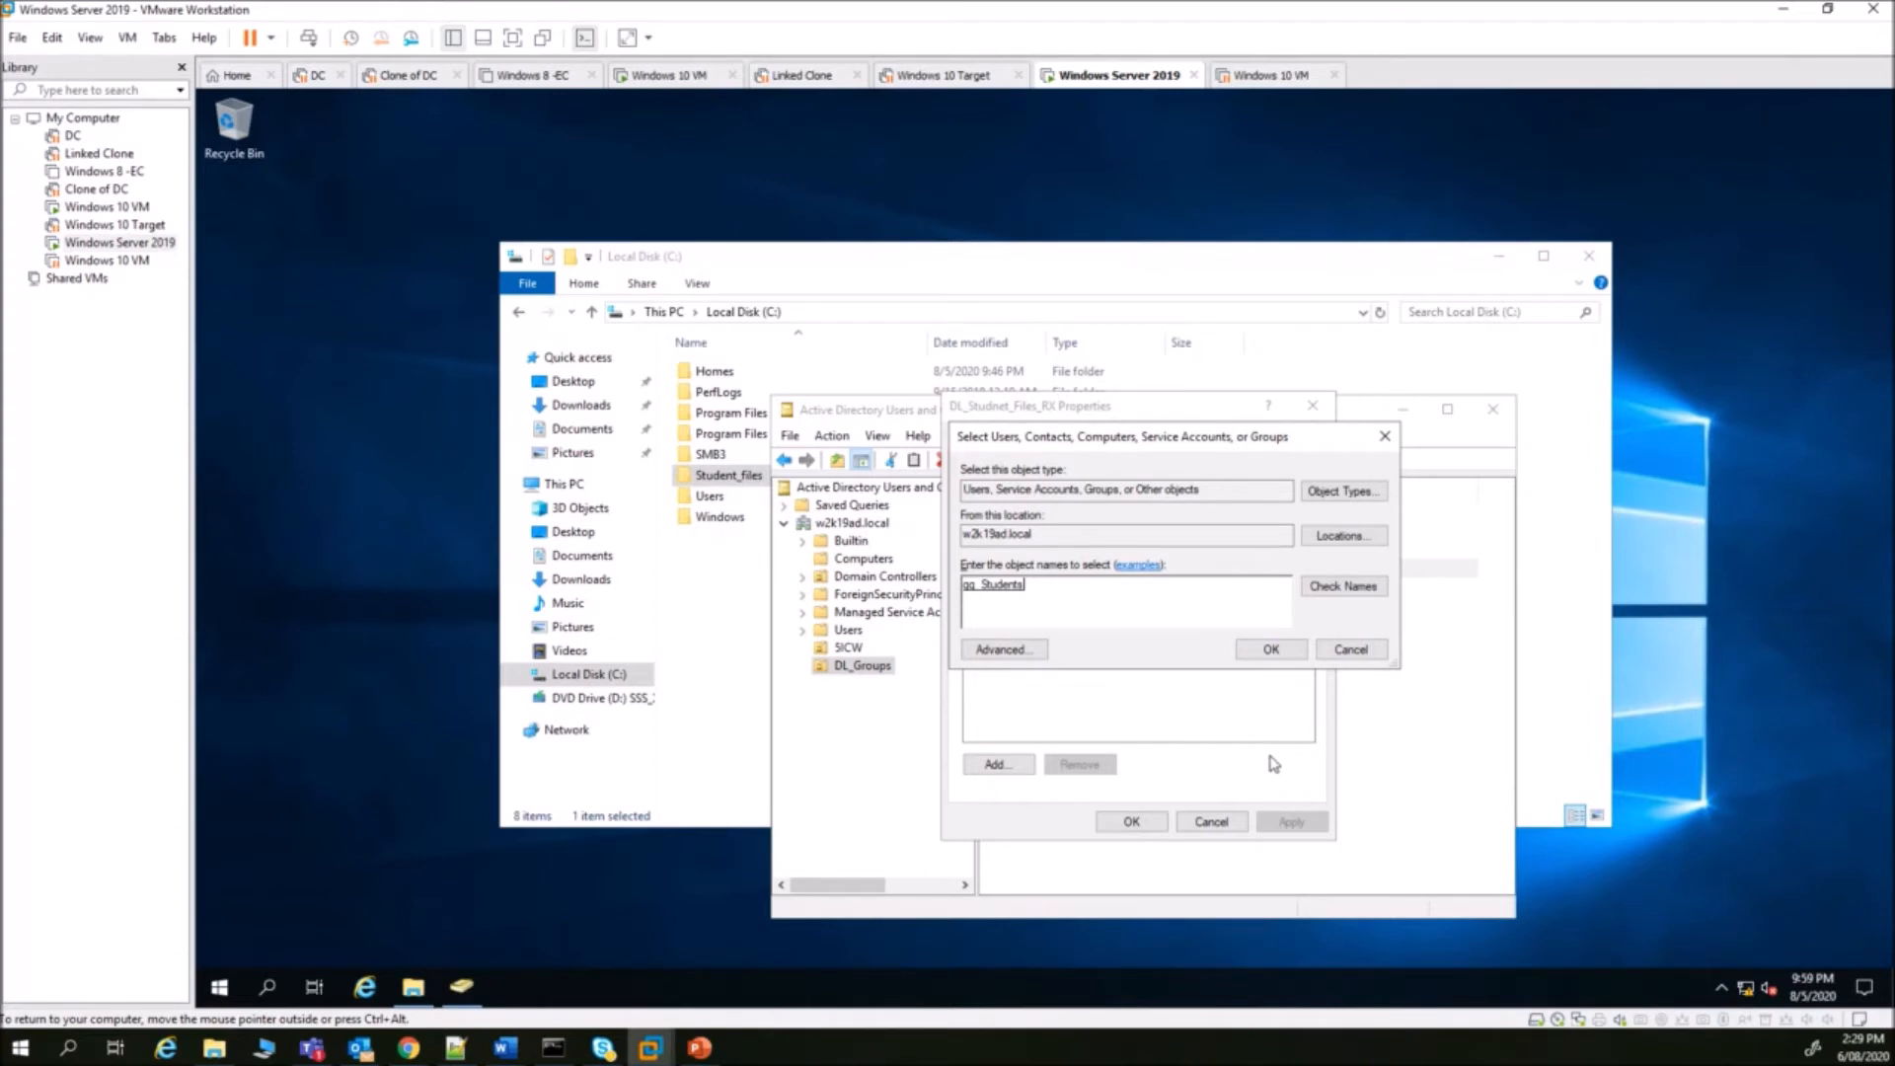
left_click_drag(1163, 440, 1315, 668)
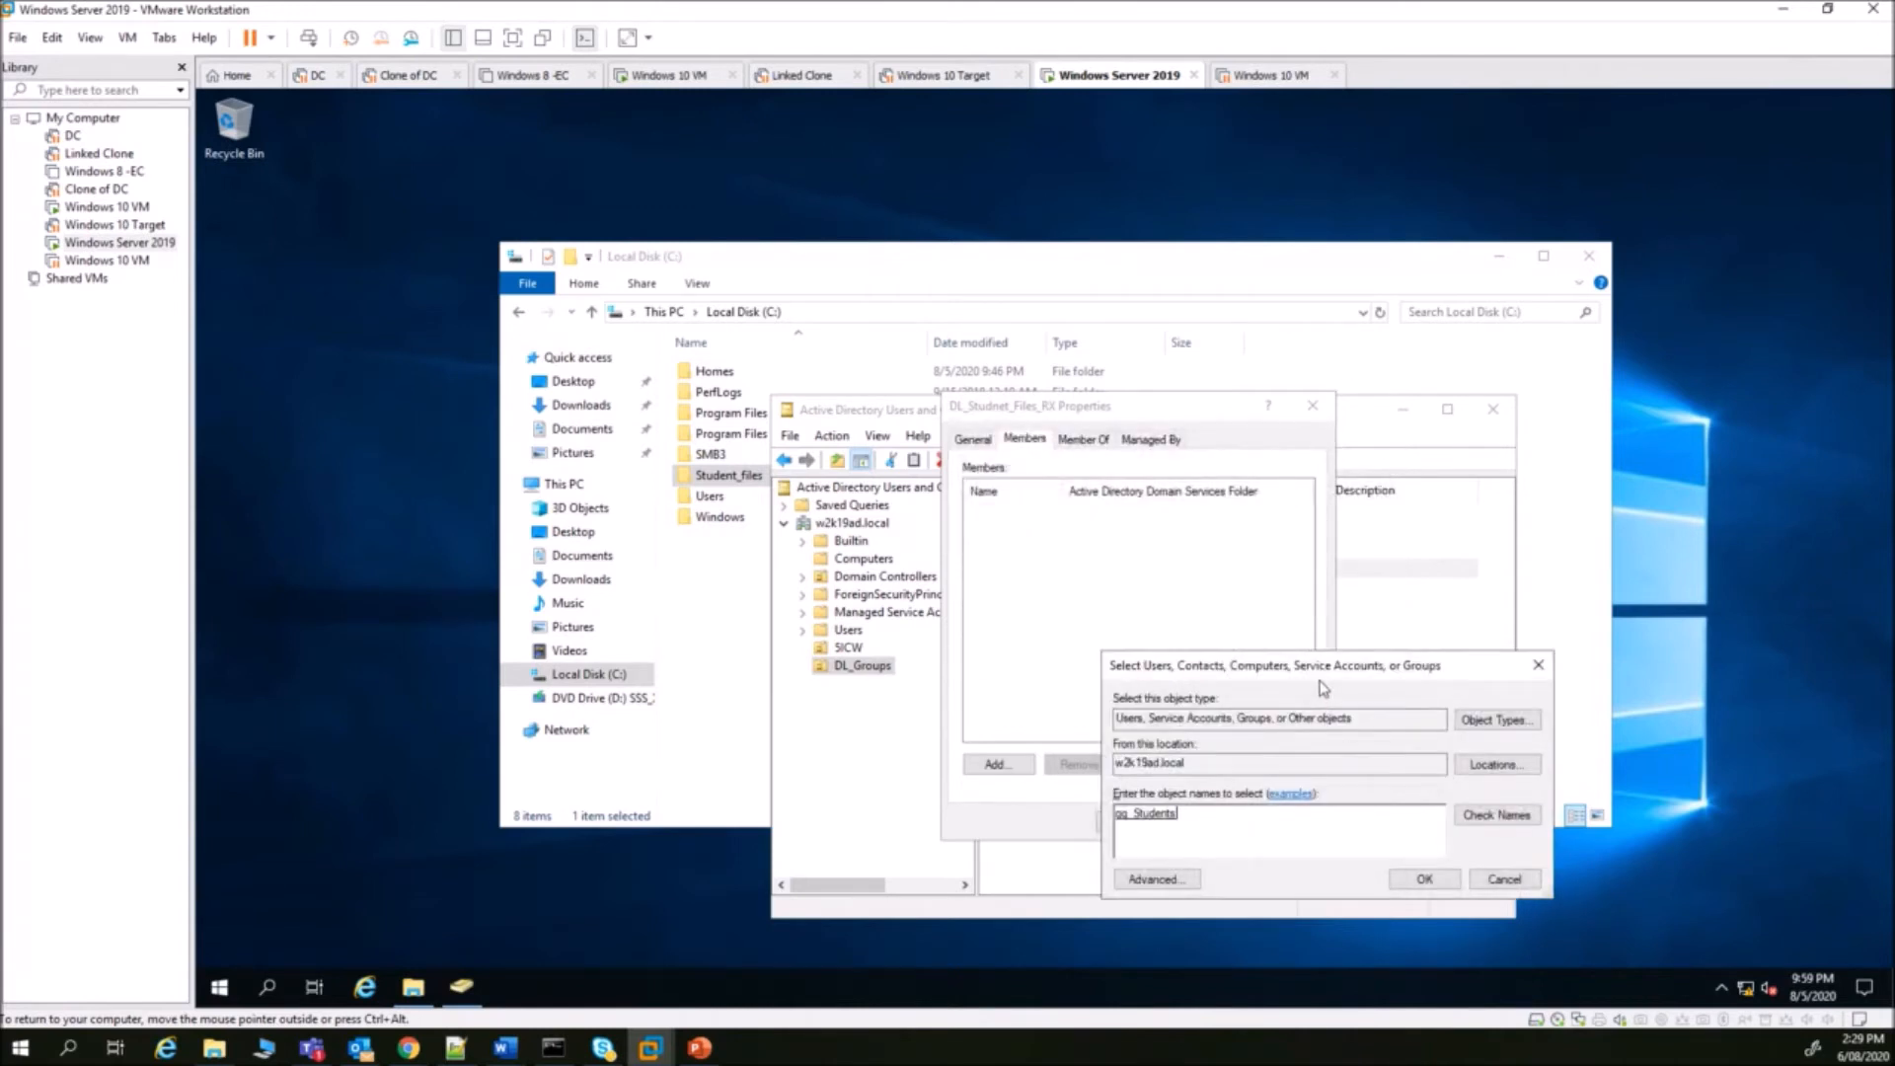
left_click_drag(1308, 675, 1214, 481)
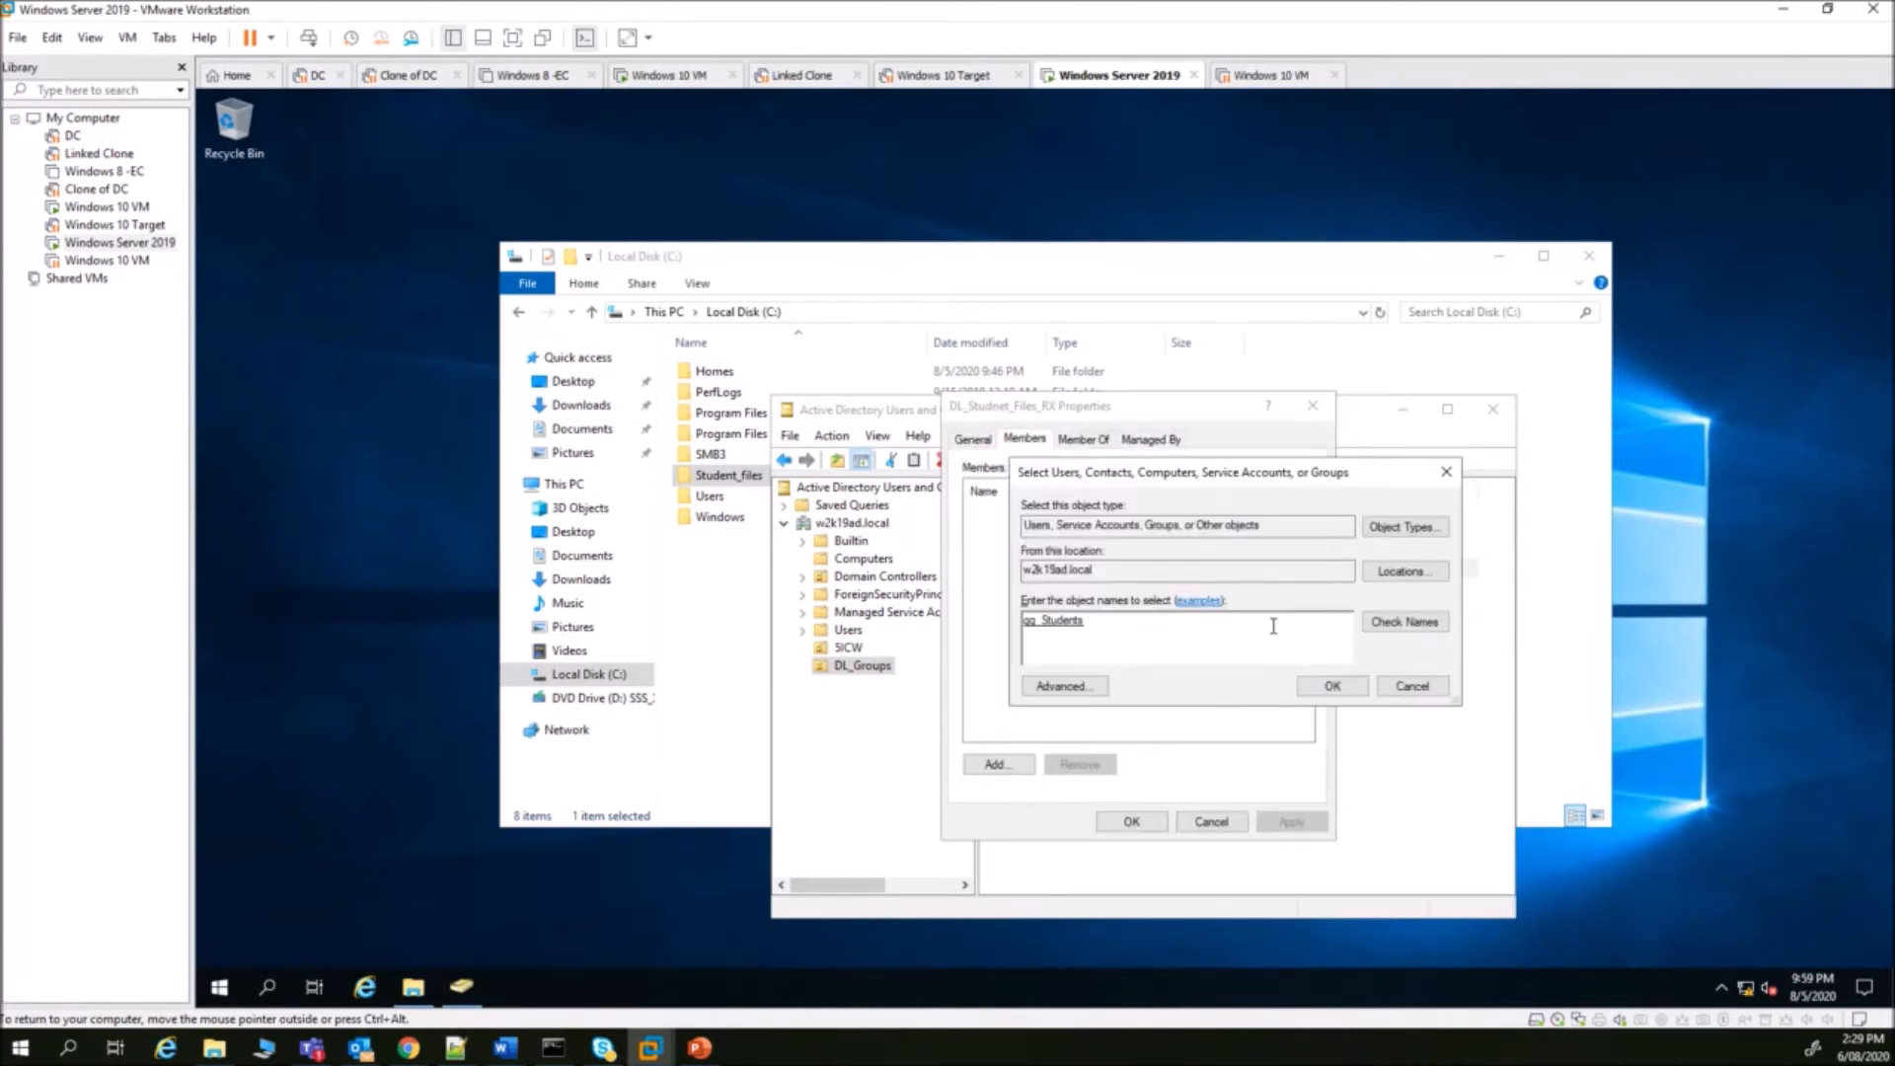
left_click(1313, 685)
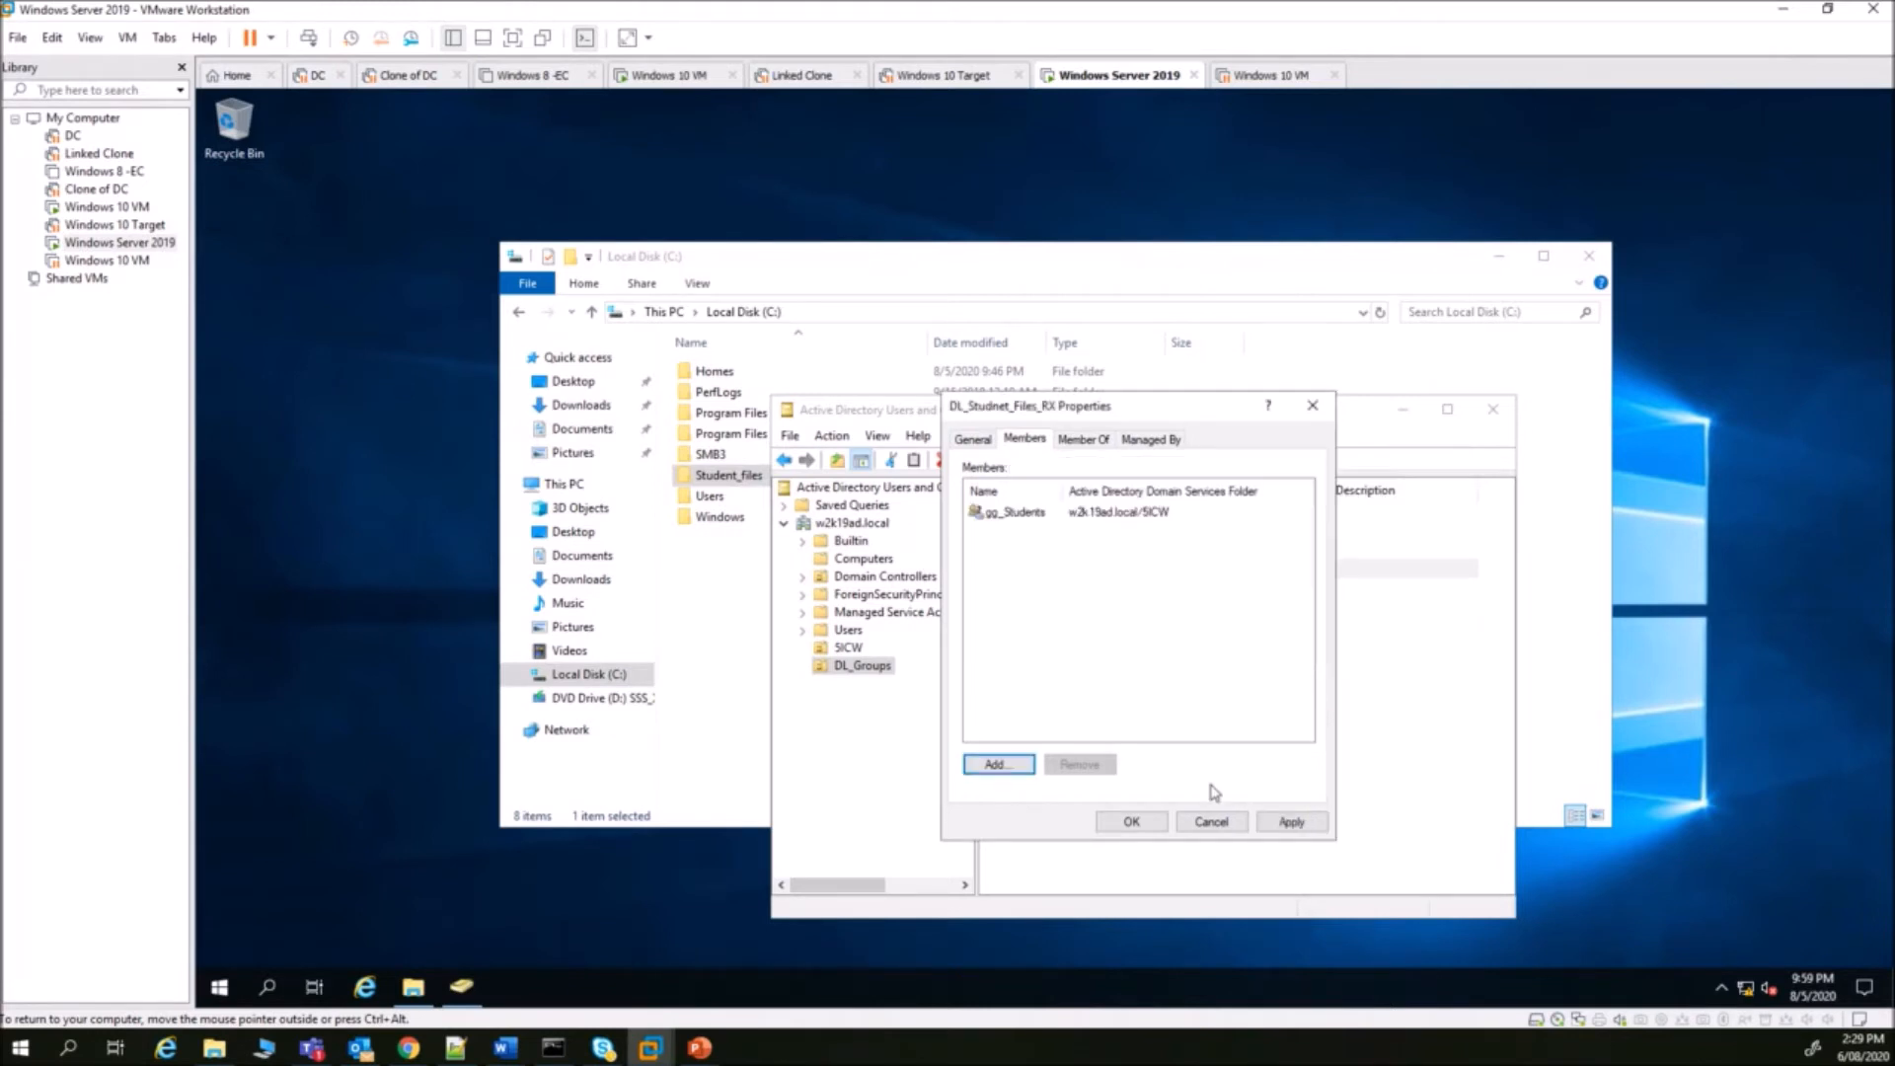
left_click(1131, 823)
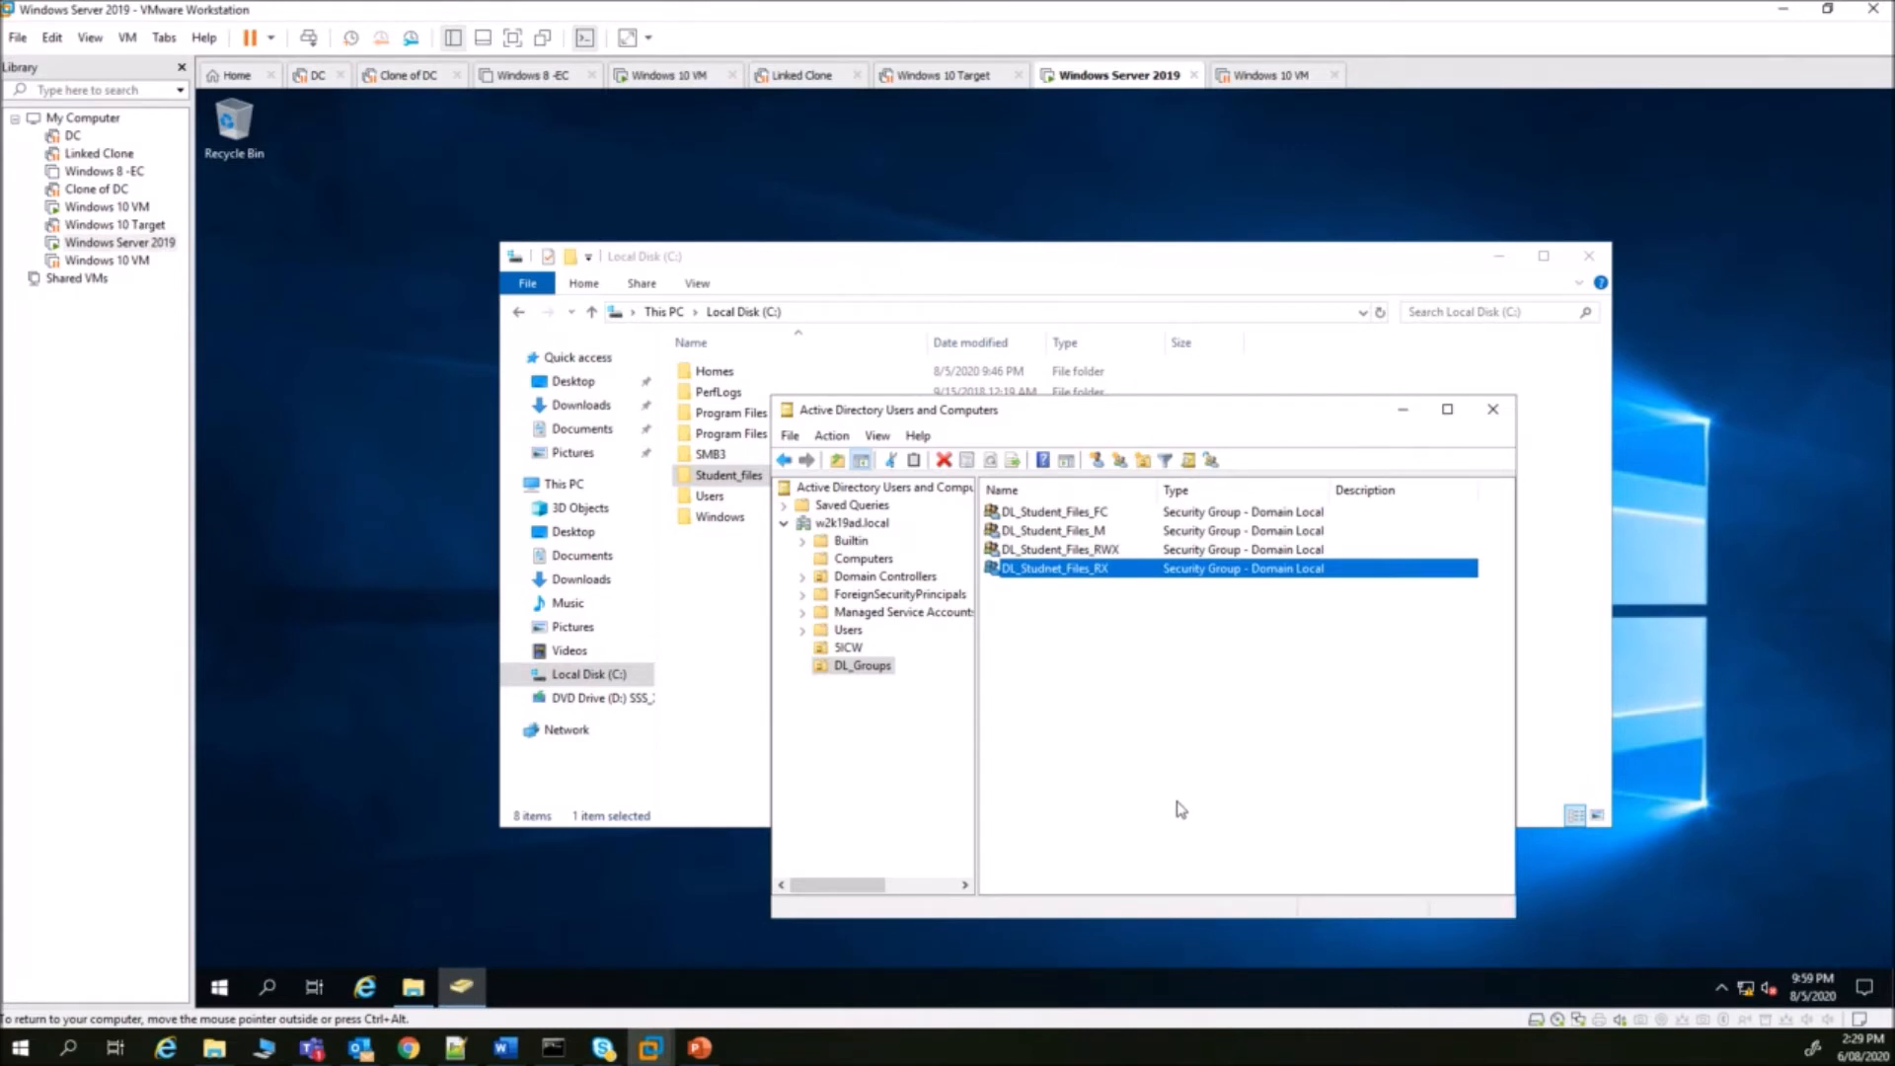
- From DL_Student_Files_M's Members tab, search the directory for names matching 'gg'
double_click(1082, 532)
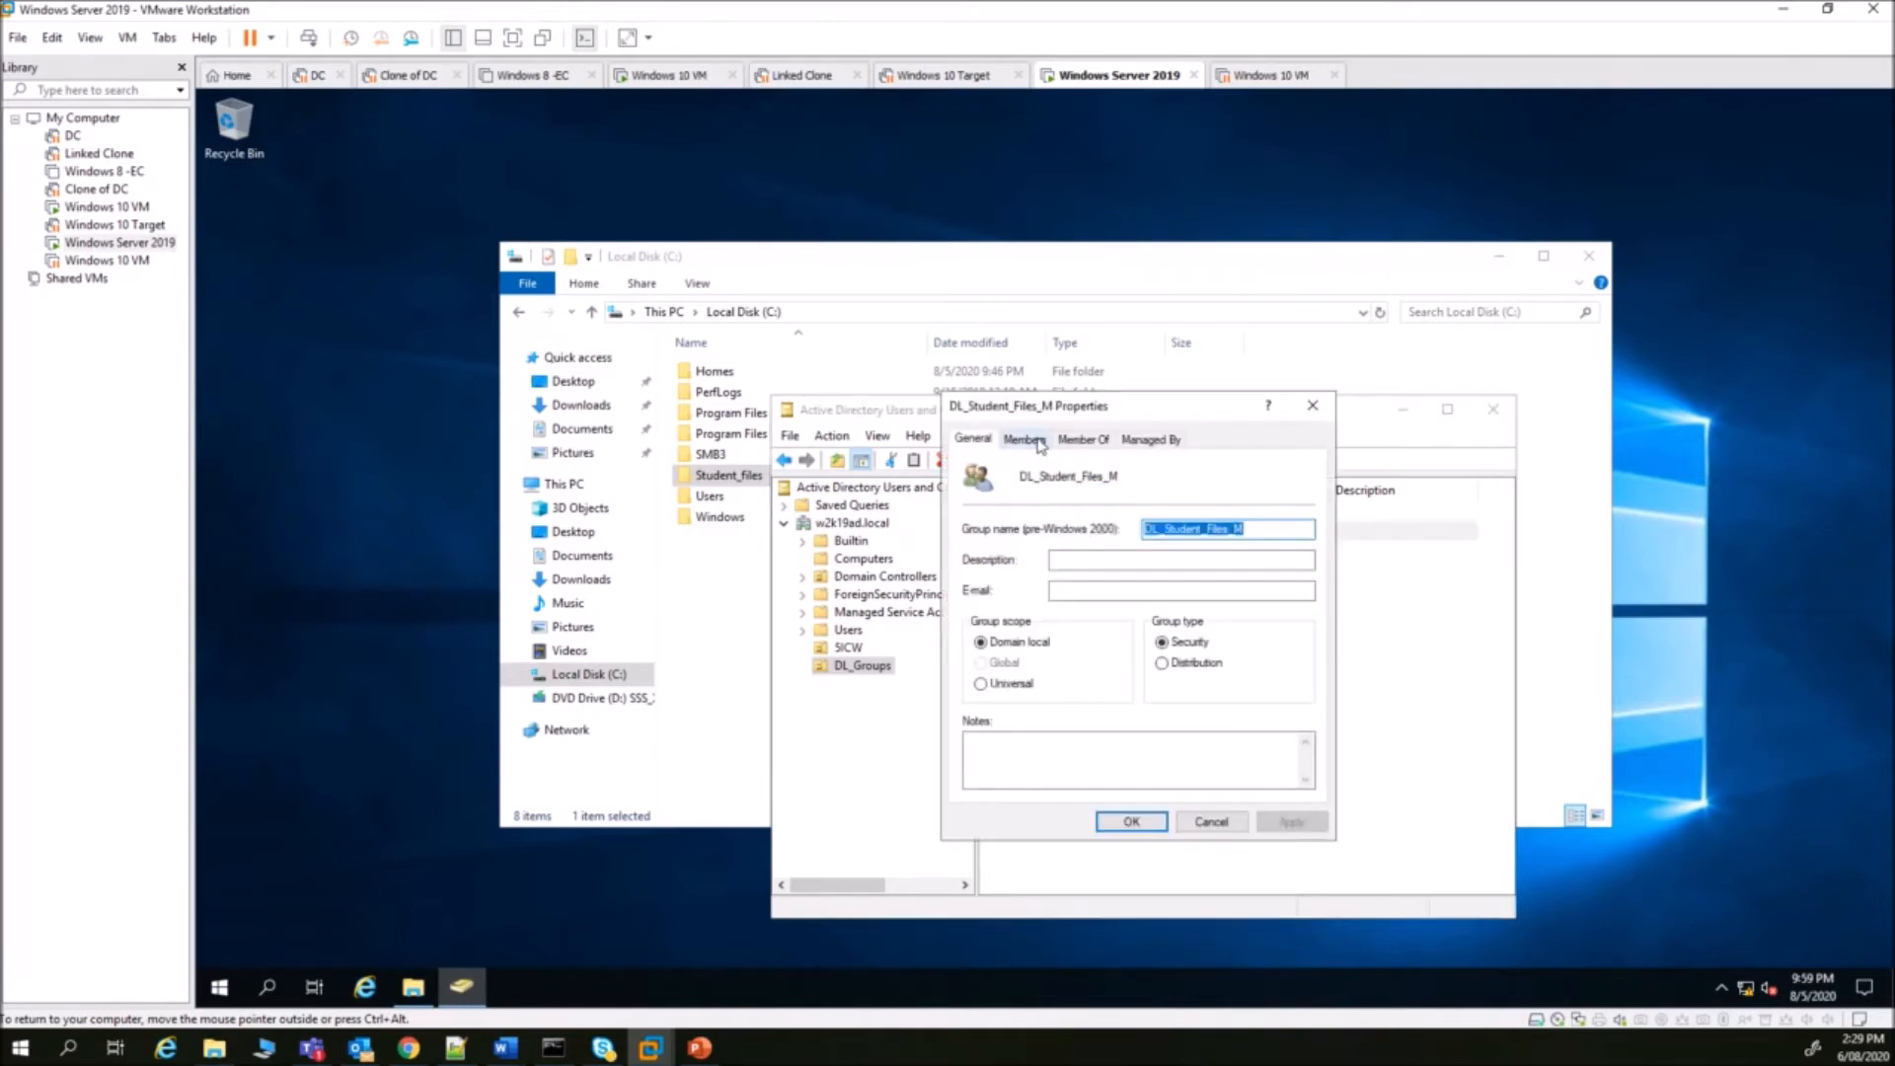
left_click(1030, 440)
left_click(997, 765)
type("gg")
left_click(1347, 586)
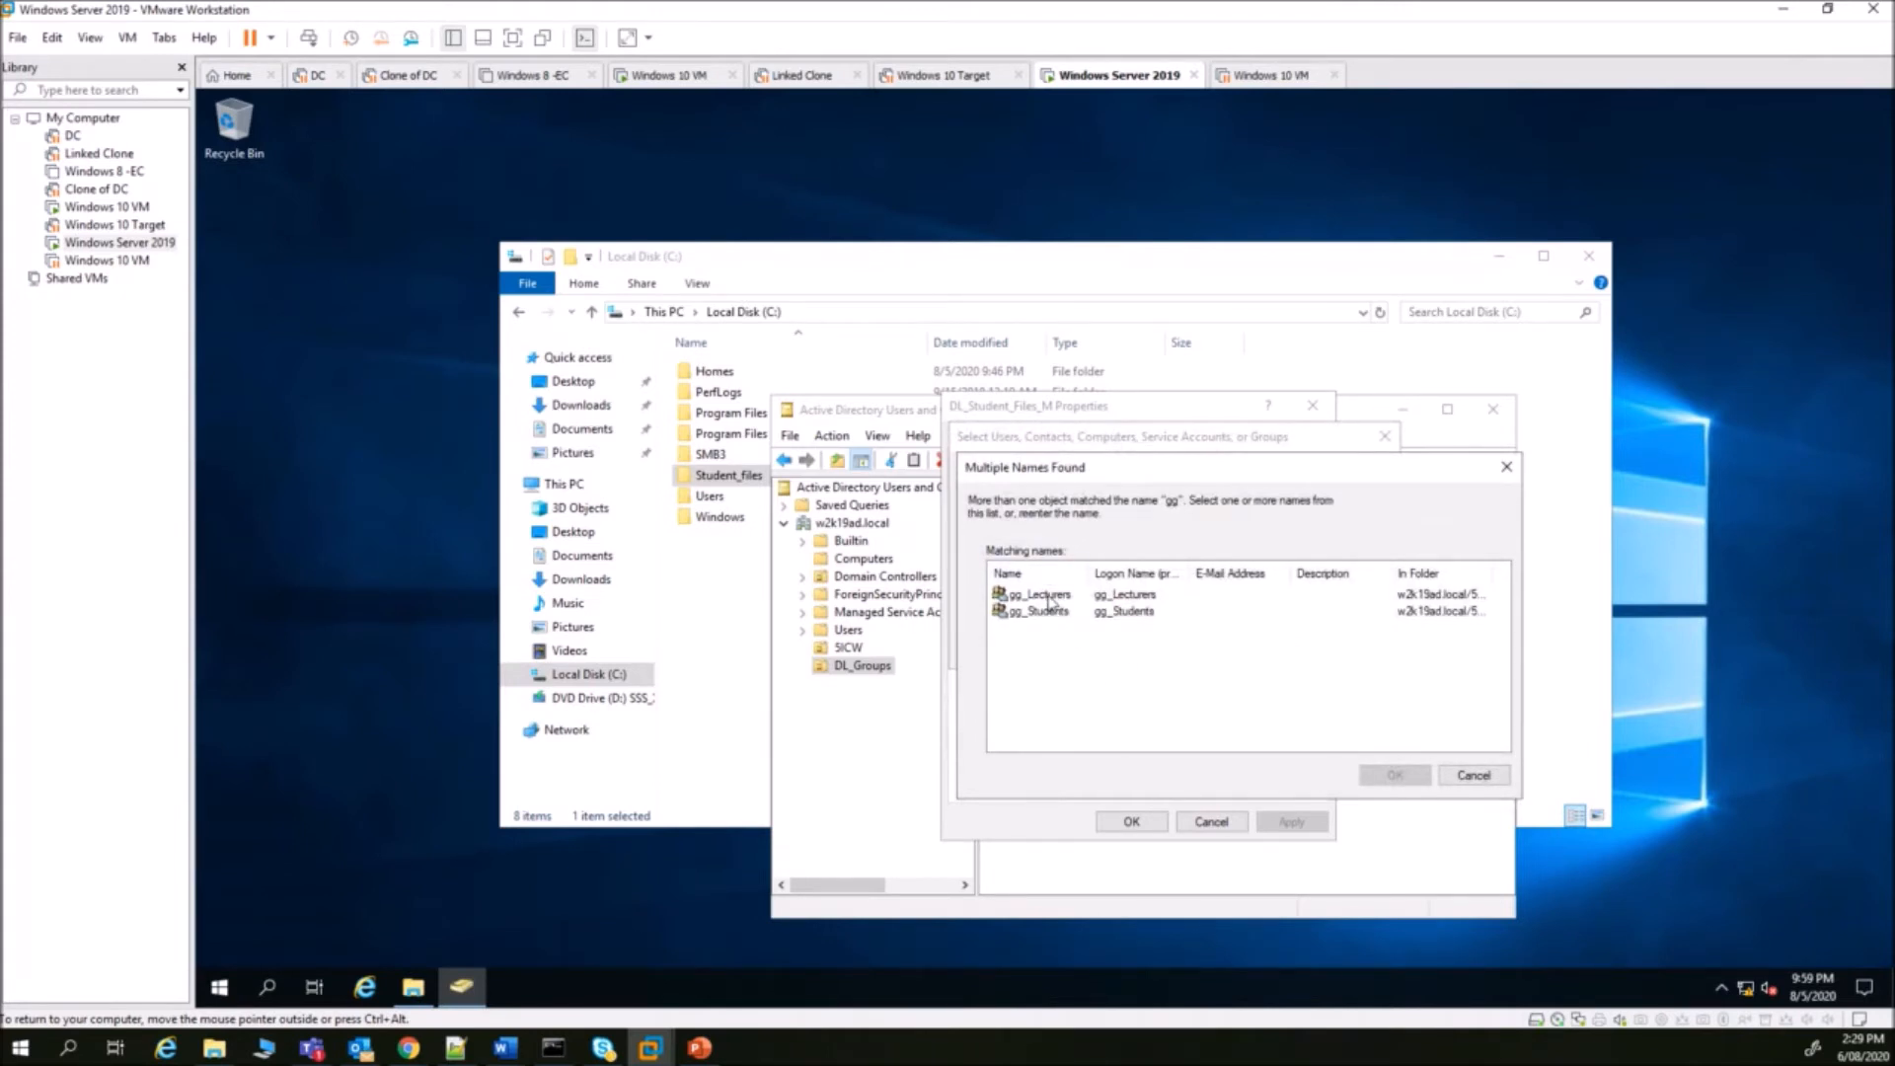
- Add gg_Lecturers as a member, save the group, and display the SICW OU
left_click(1052, 599)
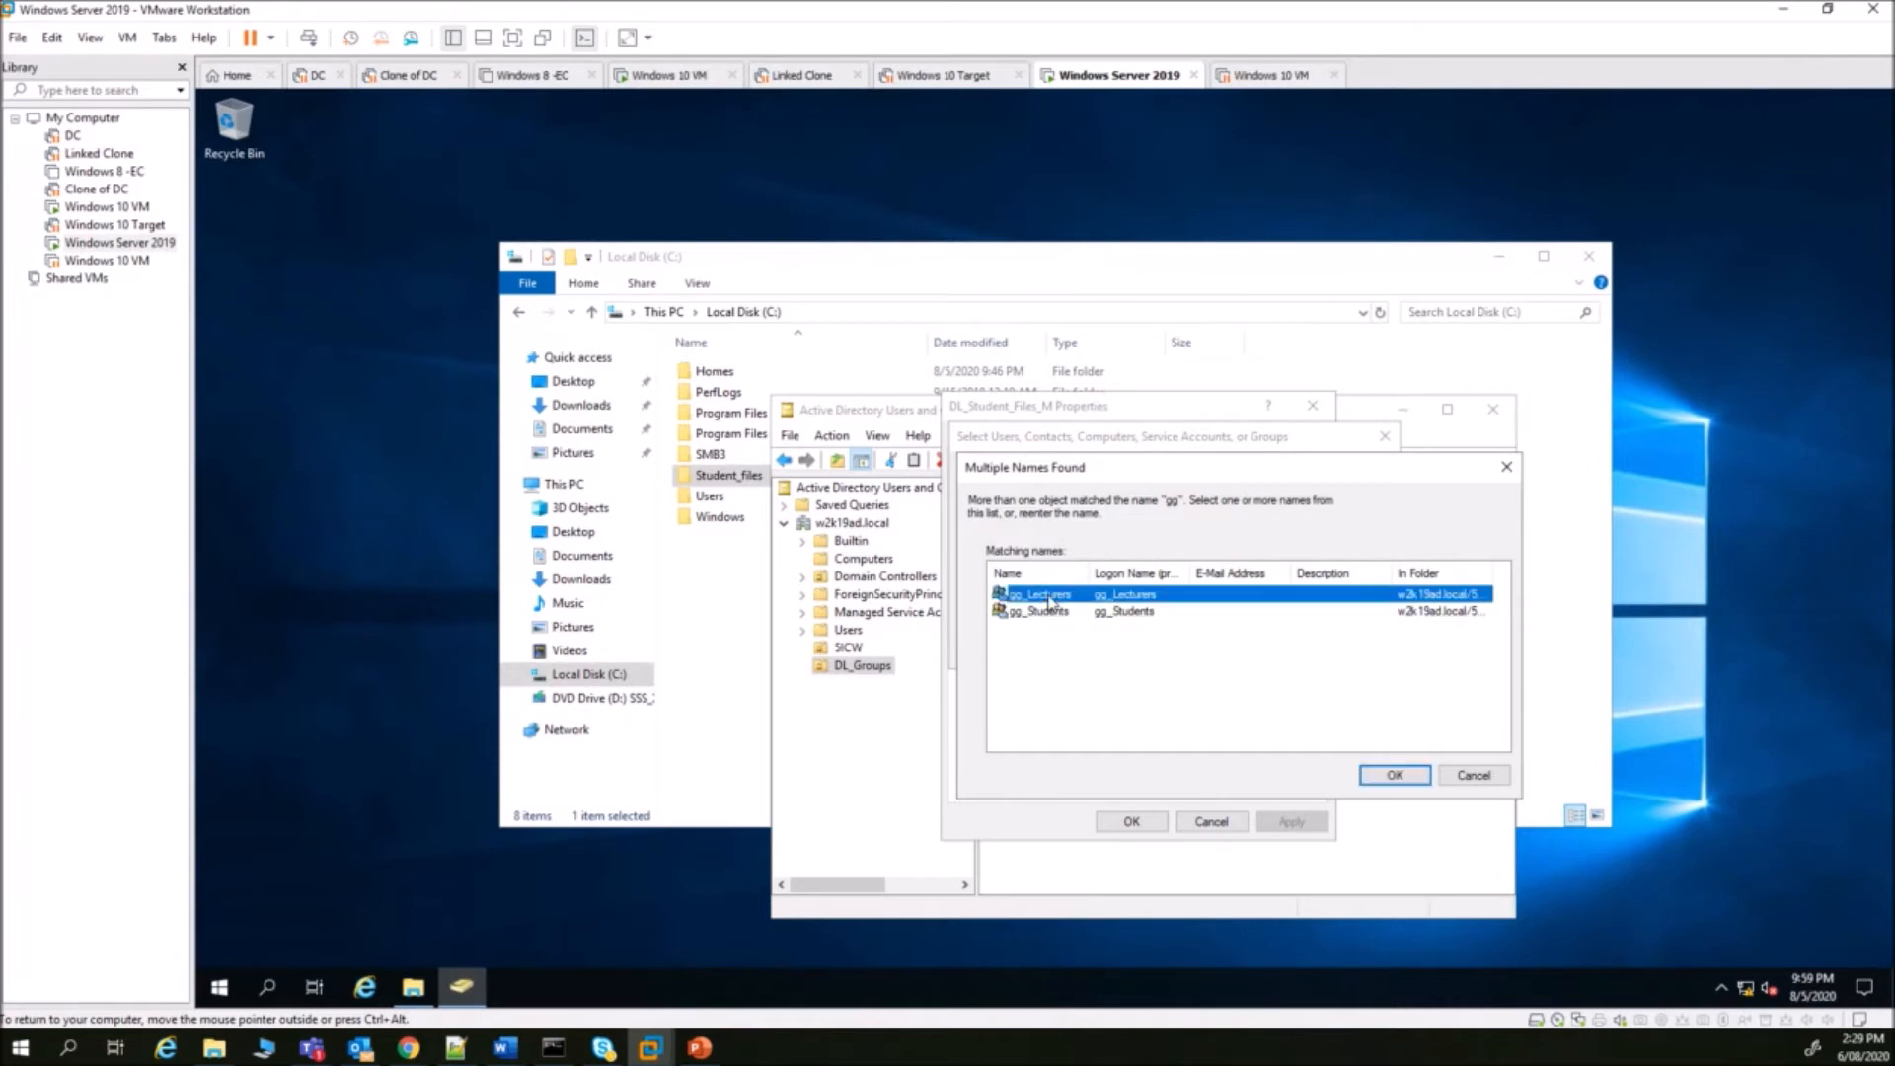
left_click(1394, 775)
left_click(1272, 649)
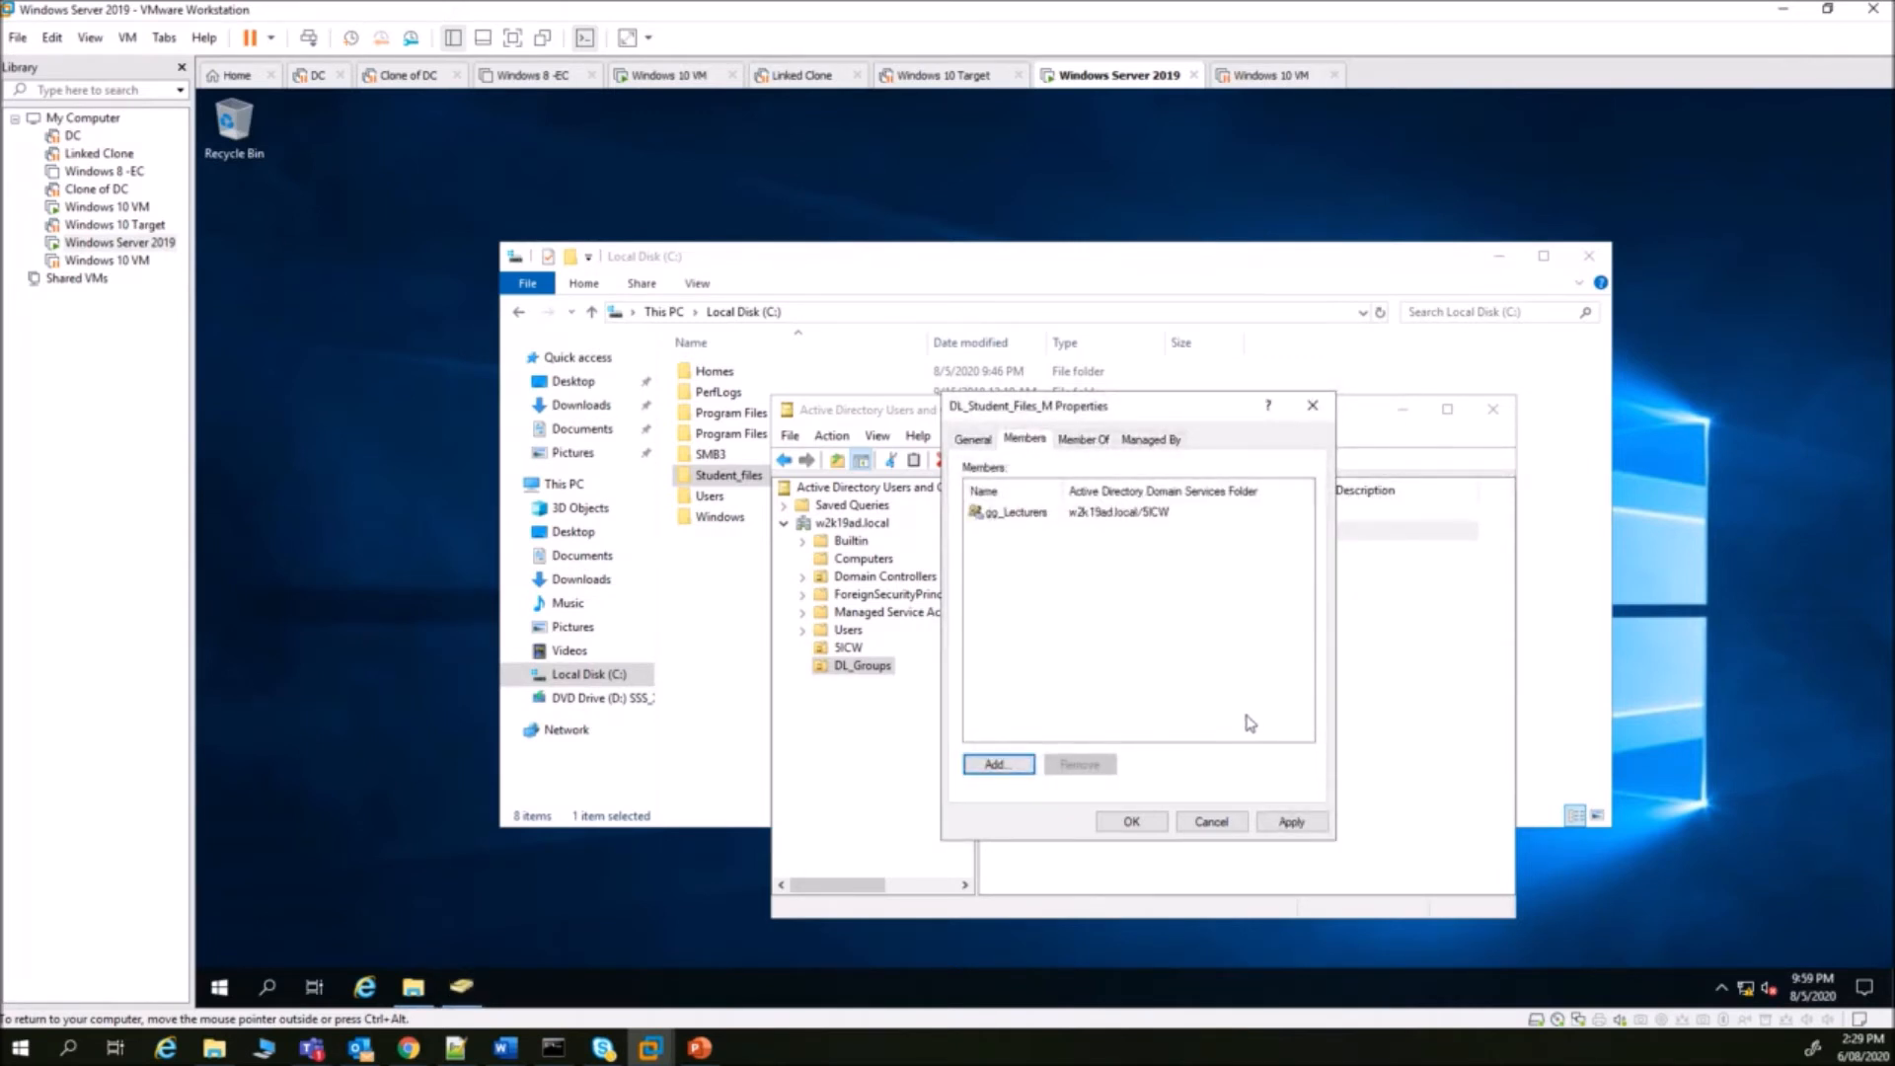
left_click(1131, 822)
left_click(849, 647)
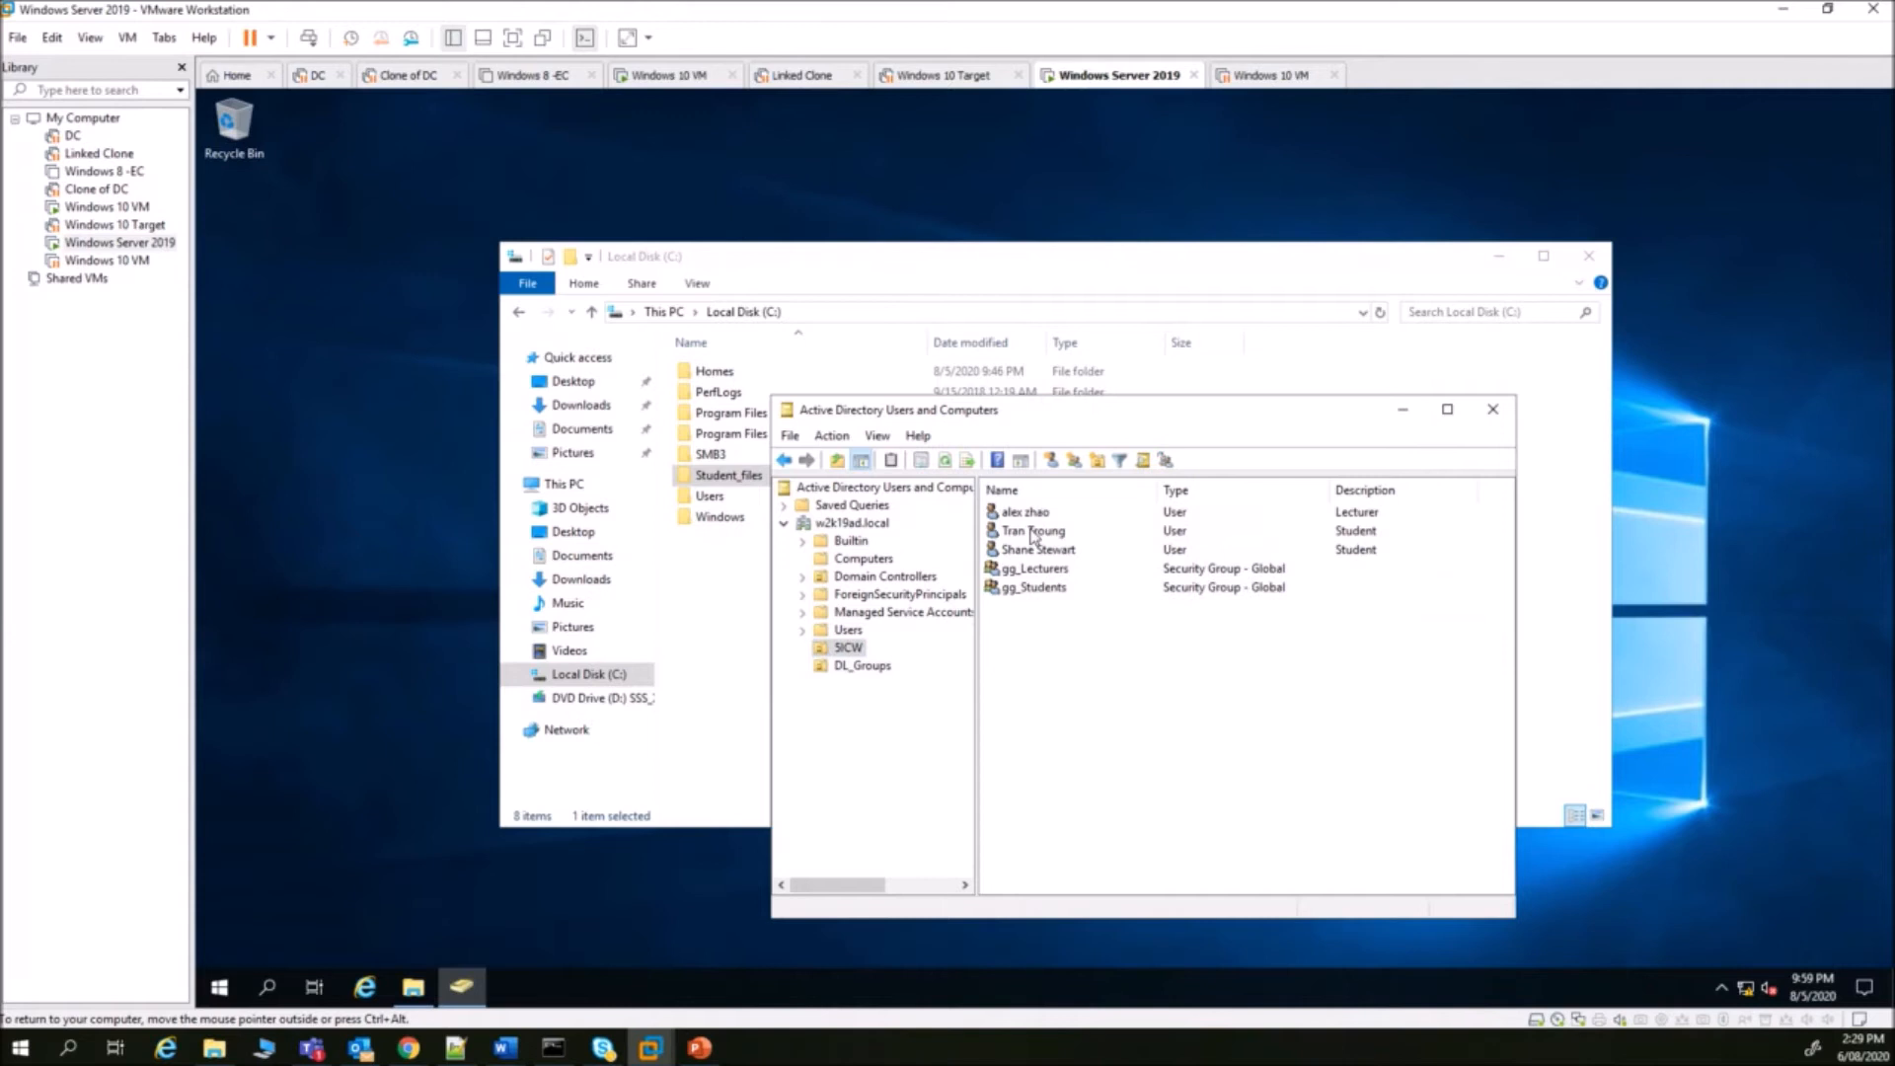
- Look over the lecturer and student user accounts in SICW
left_click(1033, 534)
left_click(1034, 549)
left_click(1030, 513)
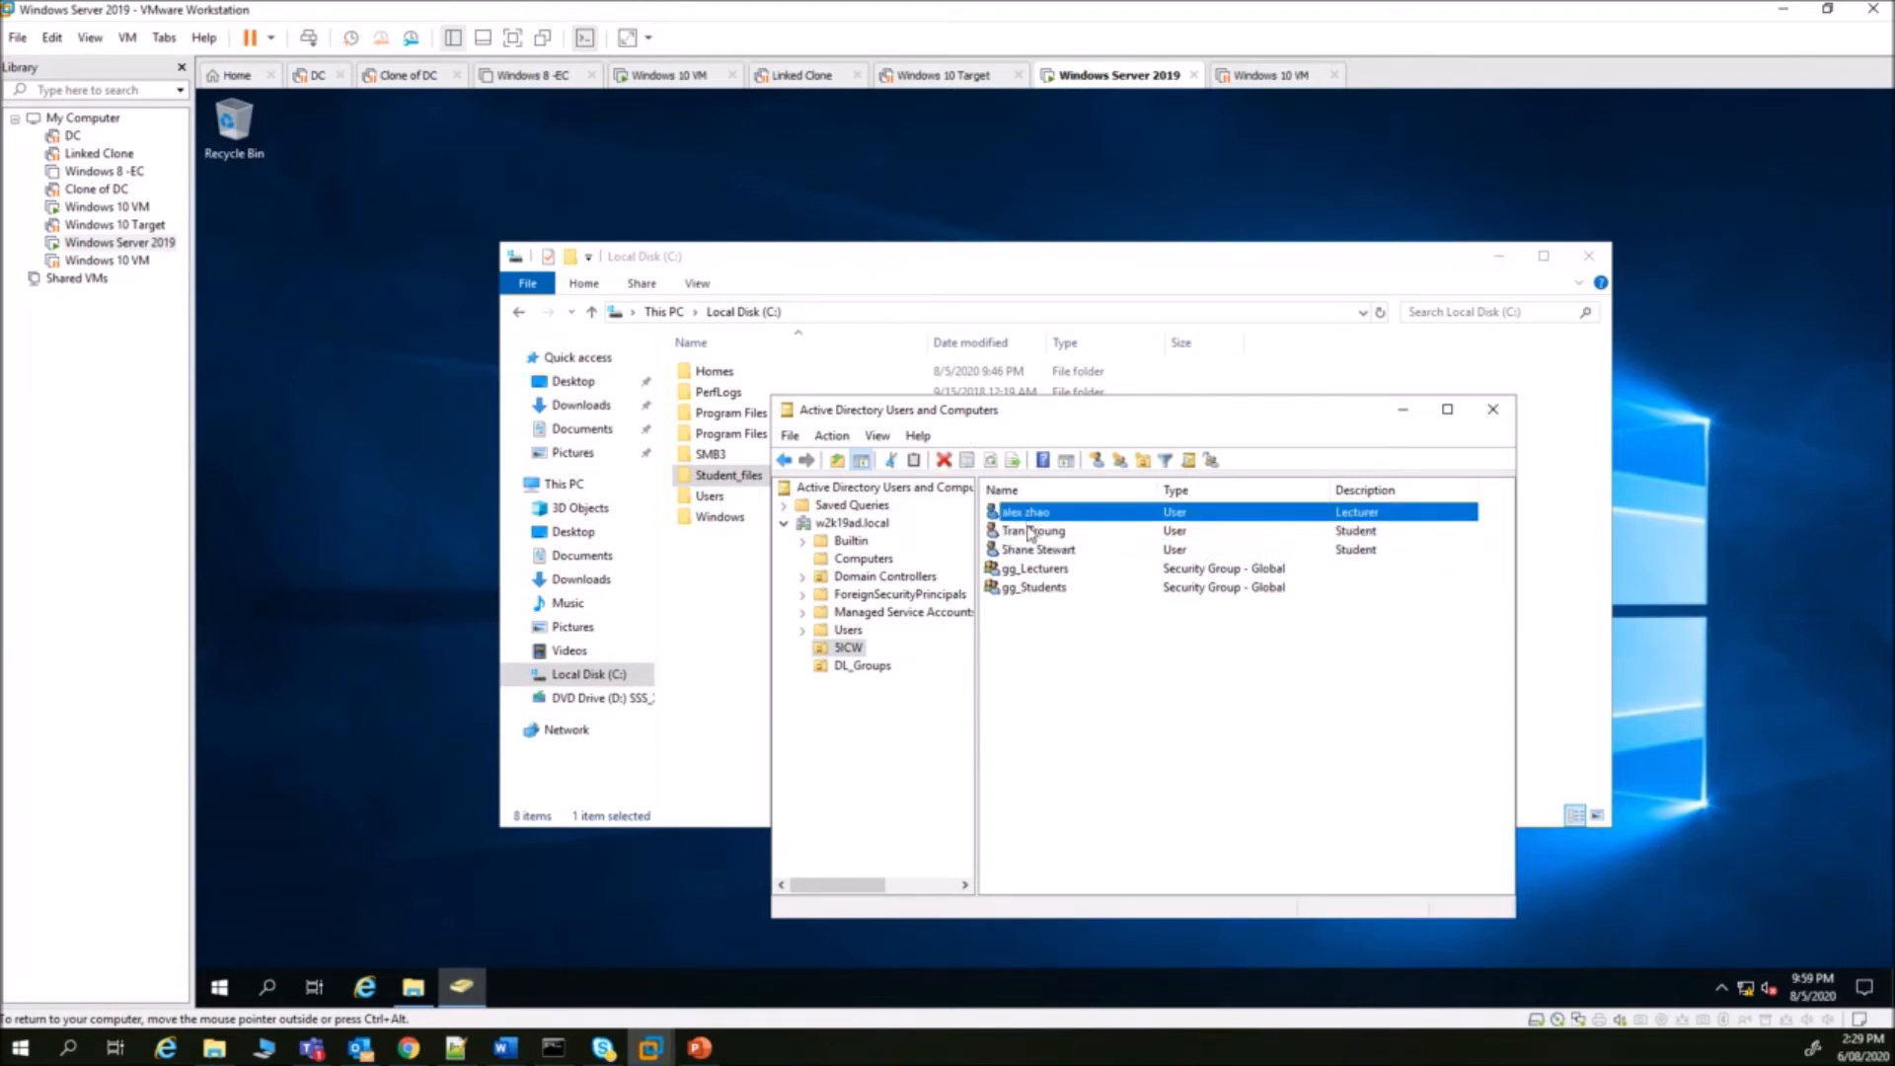
left_click(1031, 534)
left_click(1032, 550)
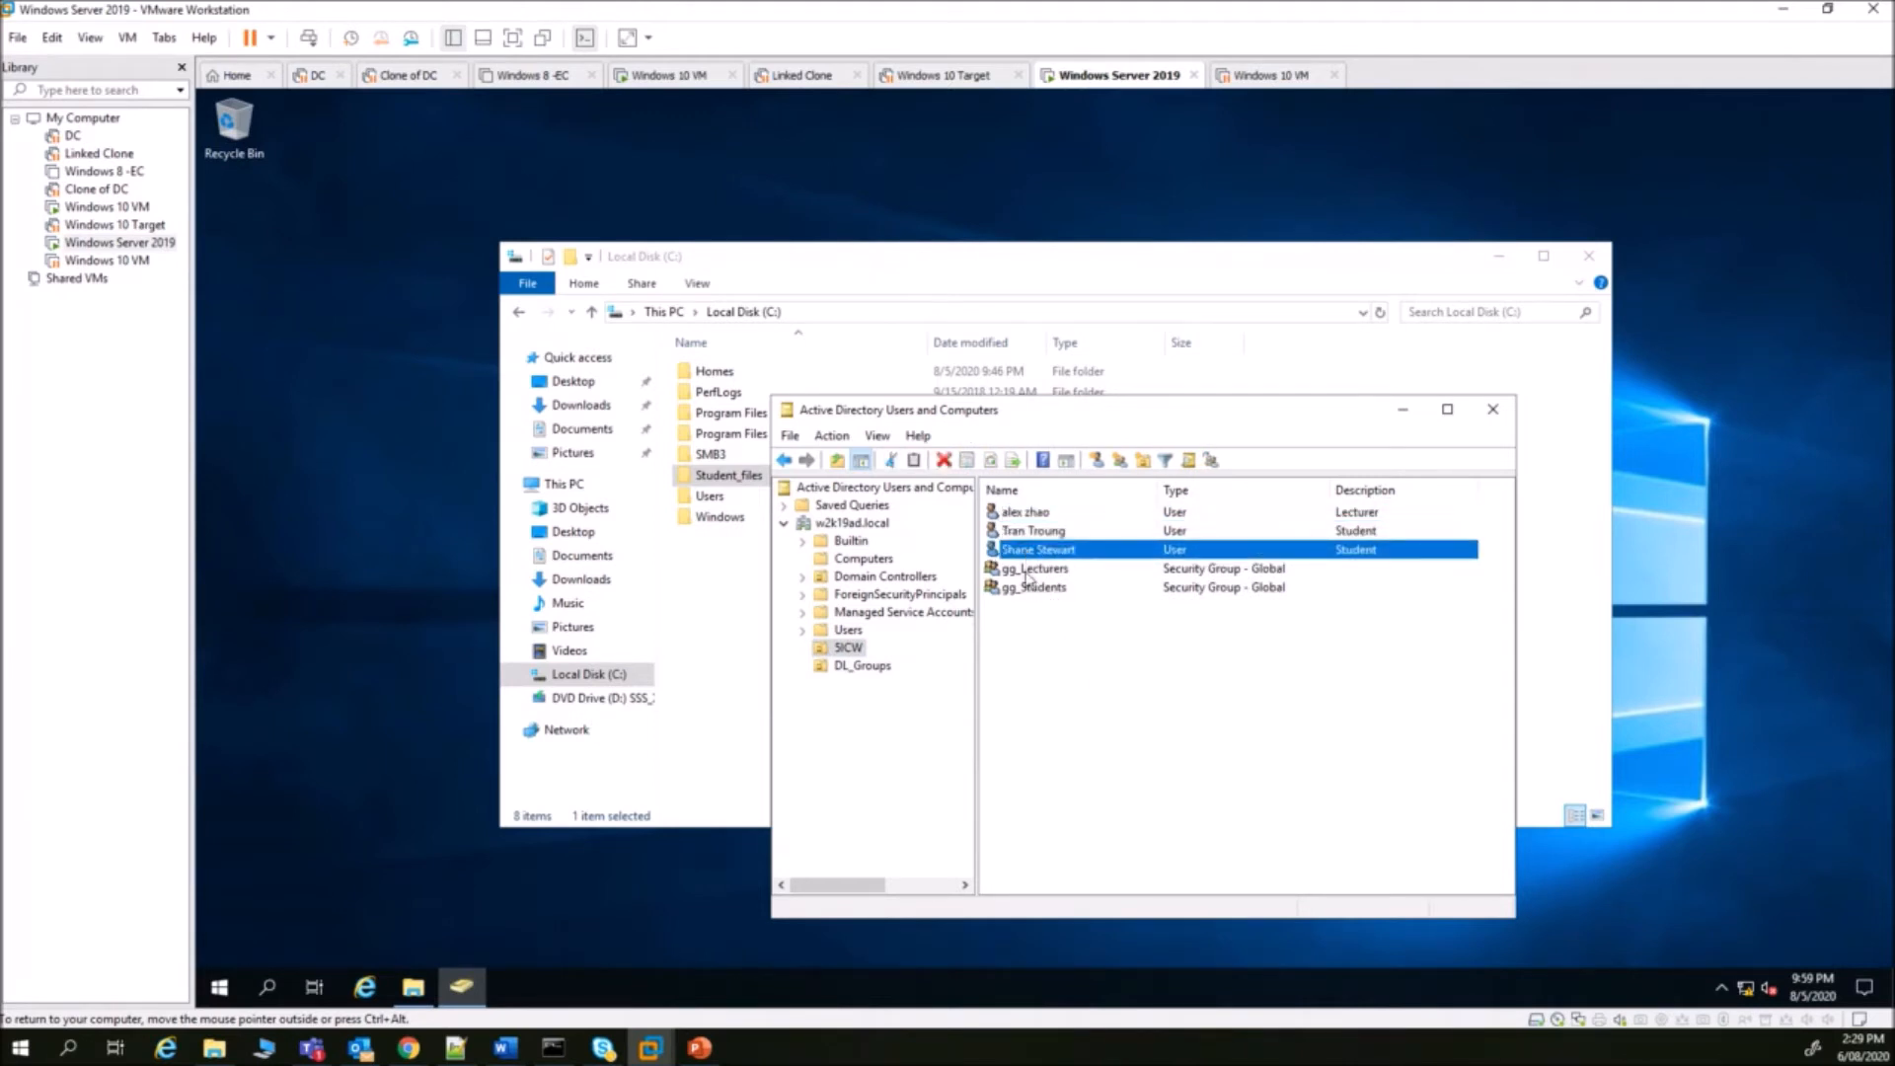
- Compare gg_Lecturers and gg_Students, view the DL_Groups OU, then return to the C: drive folders
left_click(1032, 570)
left_click(1034, 590)
left_click(1033, 573)
left_click(1031, 589)
left_click(1033, 570)
left_click(1034, 590)
left_click(1039, 571)
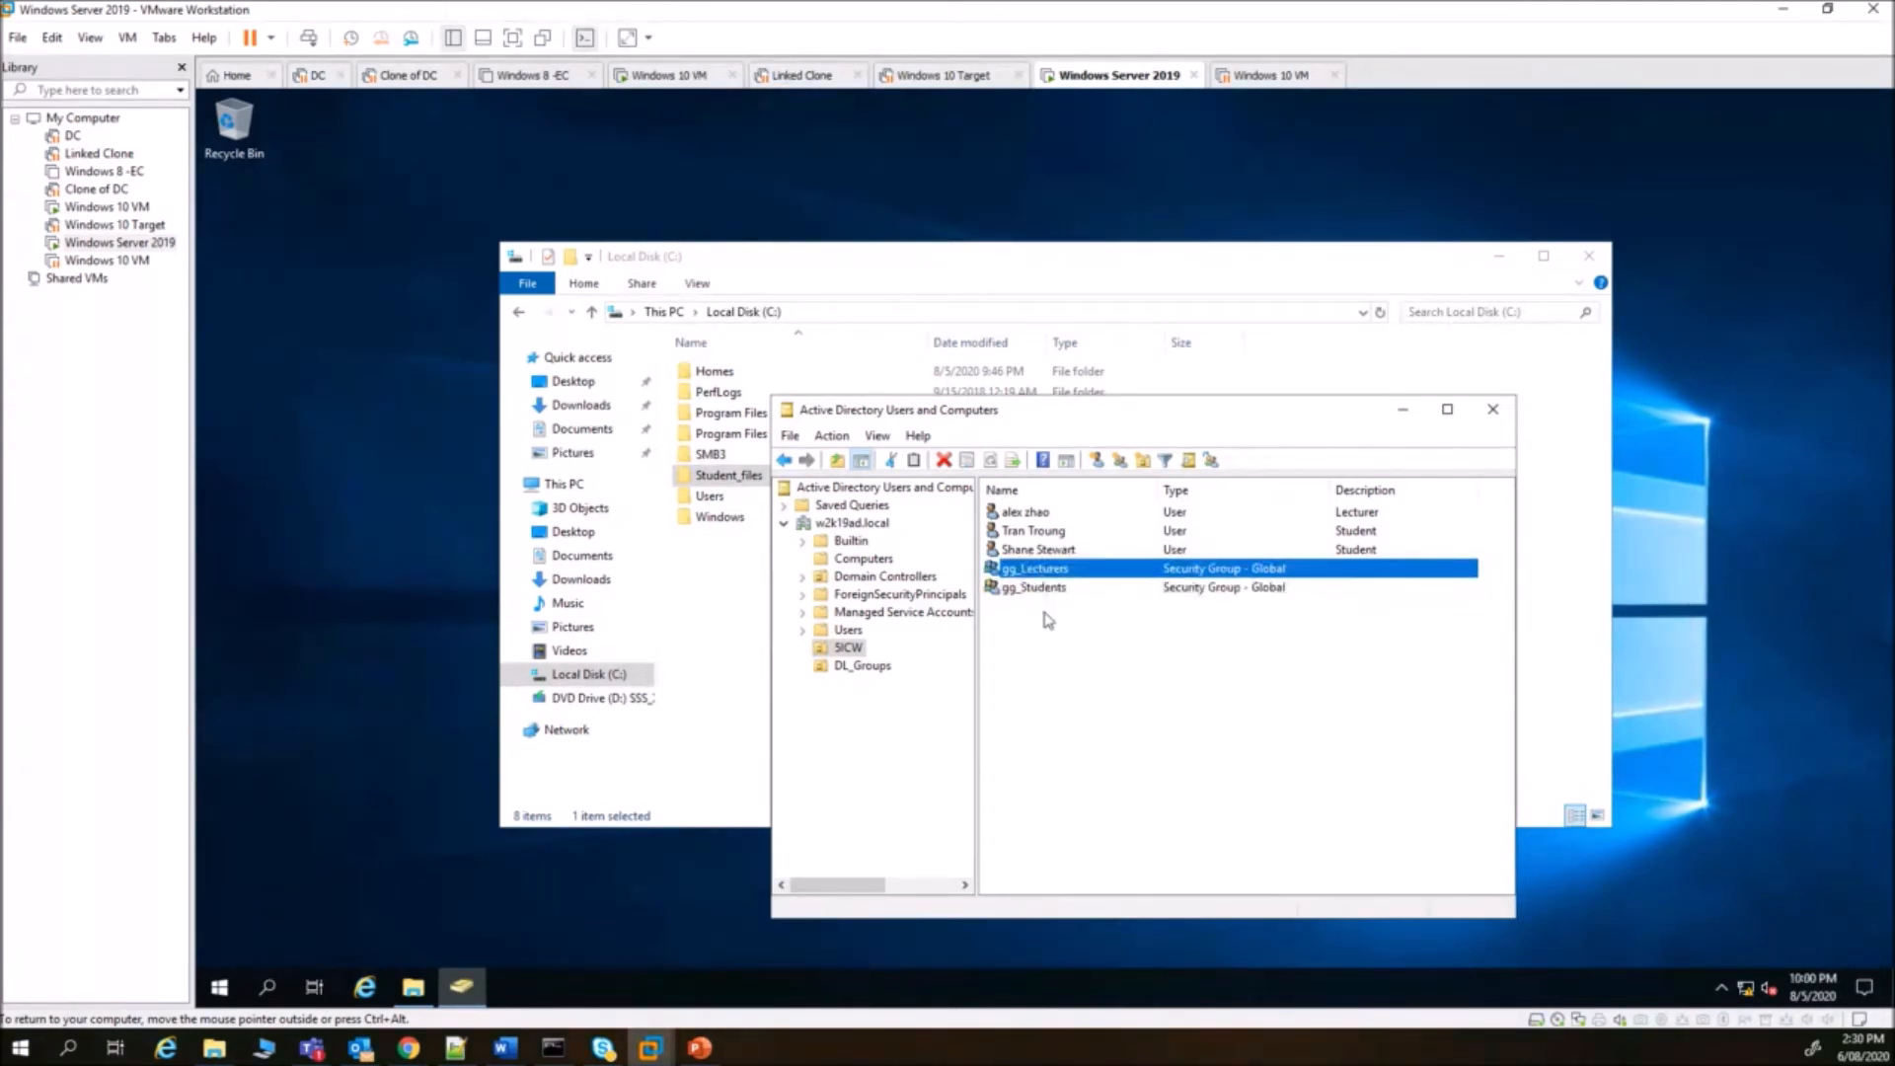
left_click(857, 667)
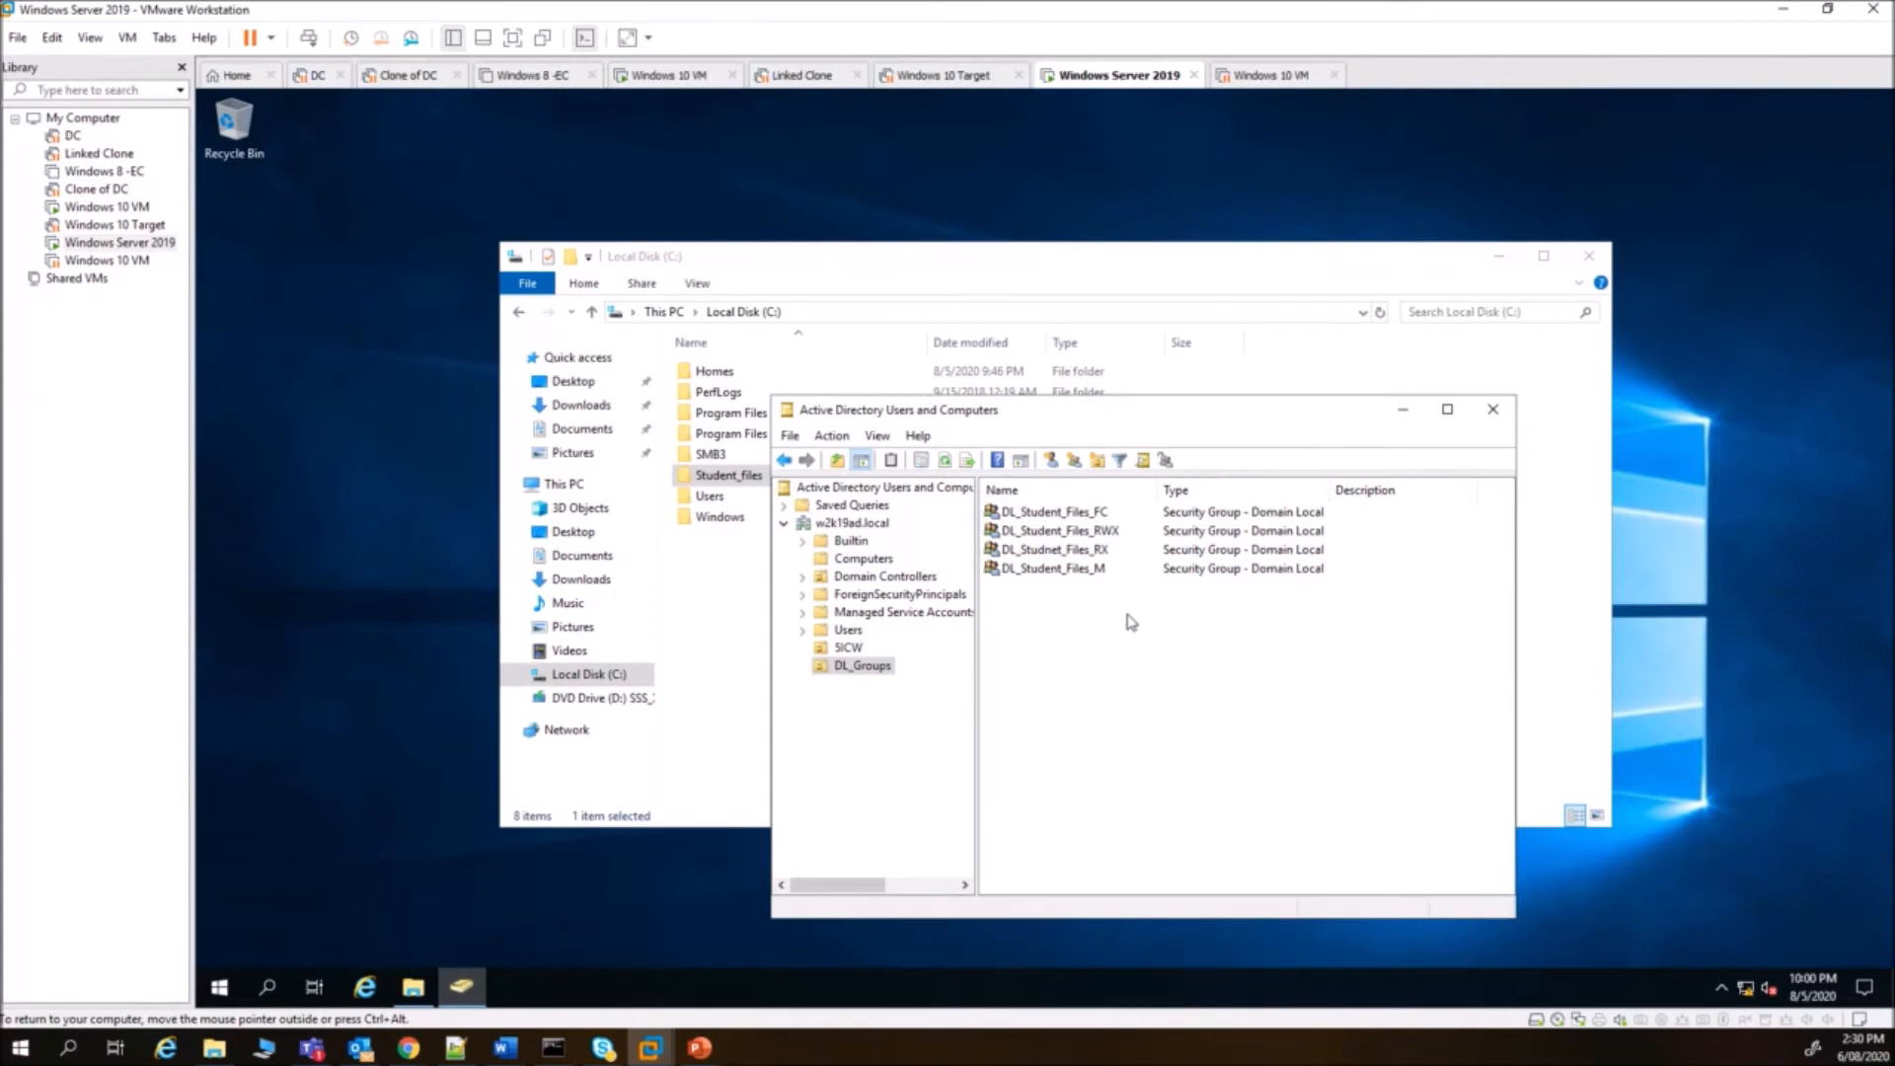
left_click(733, 531)
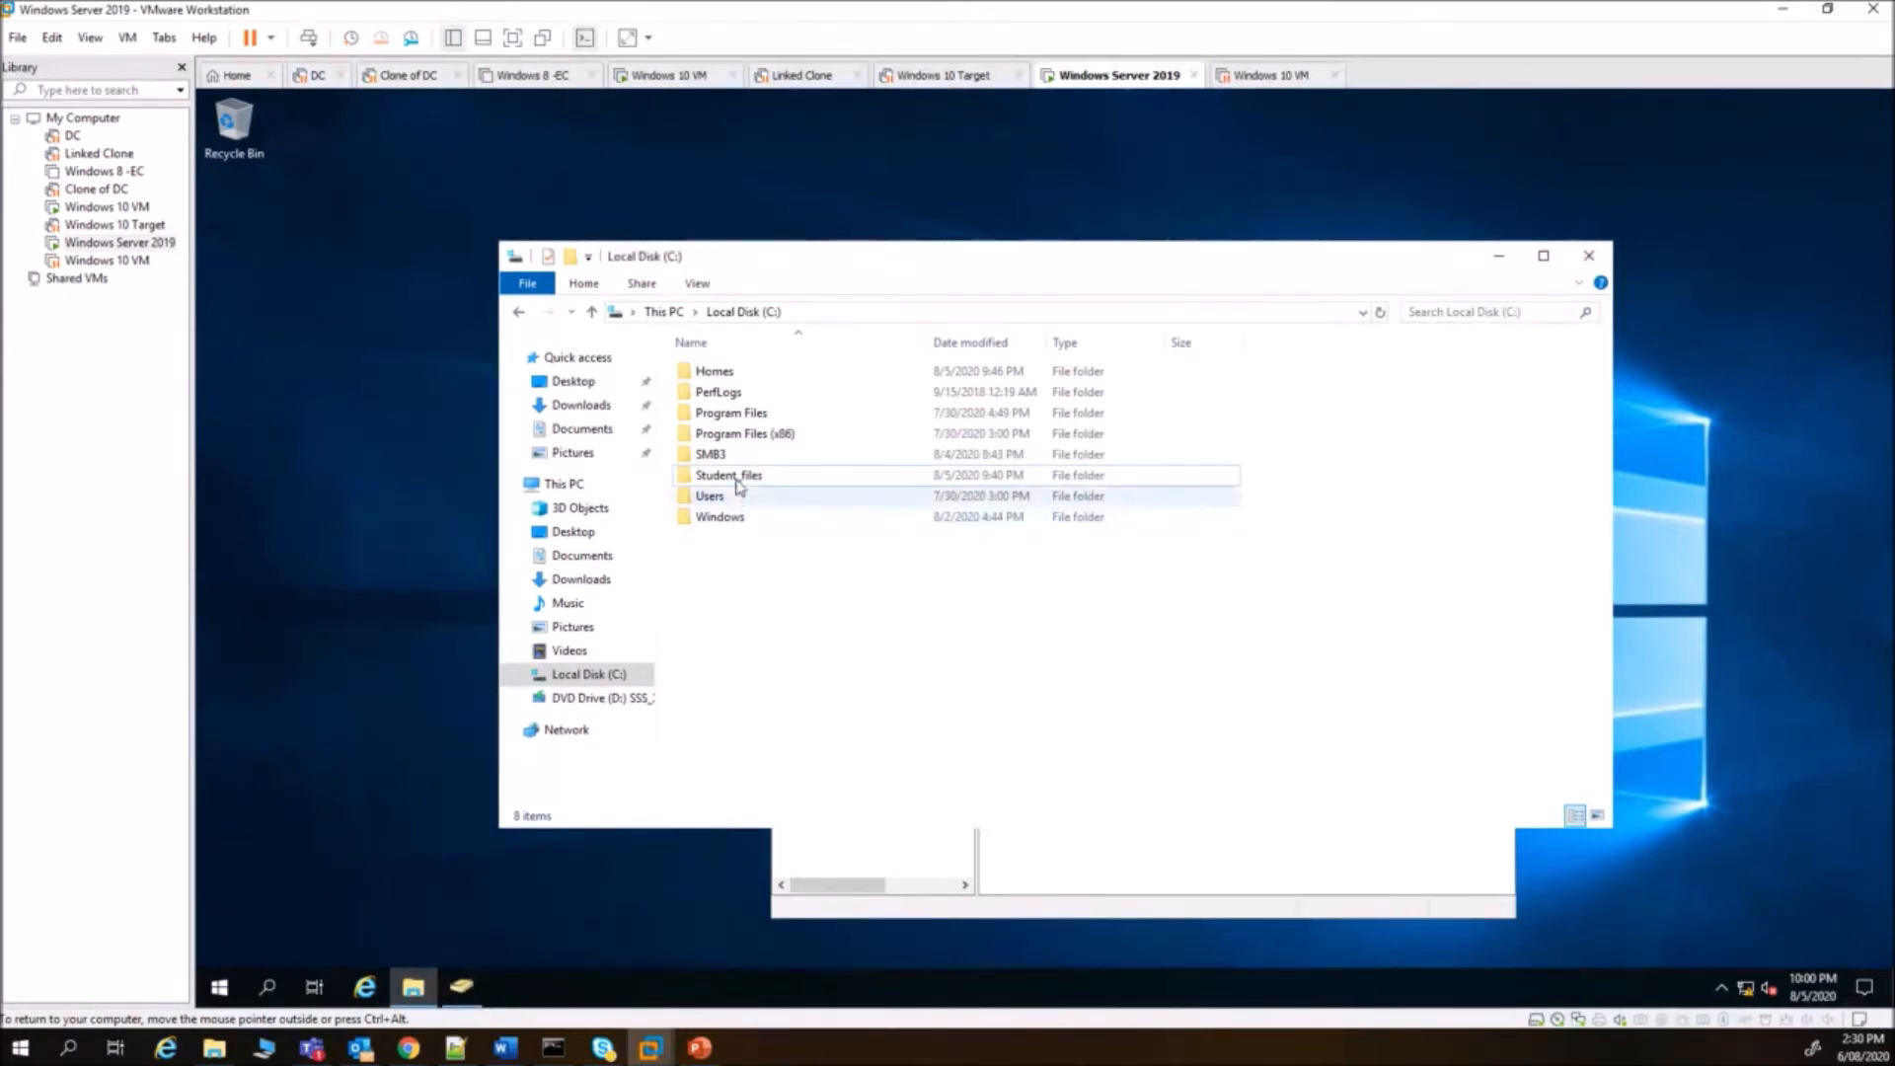
- Share Student_files under its own name, granting Everyone Full Control on the share
right_click(739, 478)
left_click(795, 812)
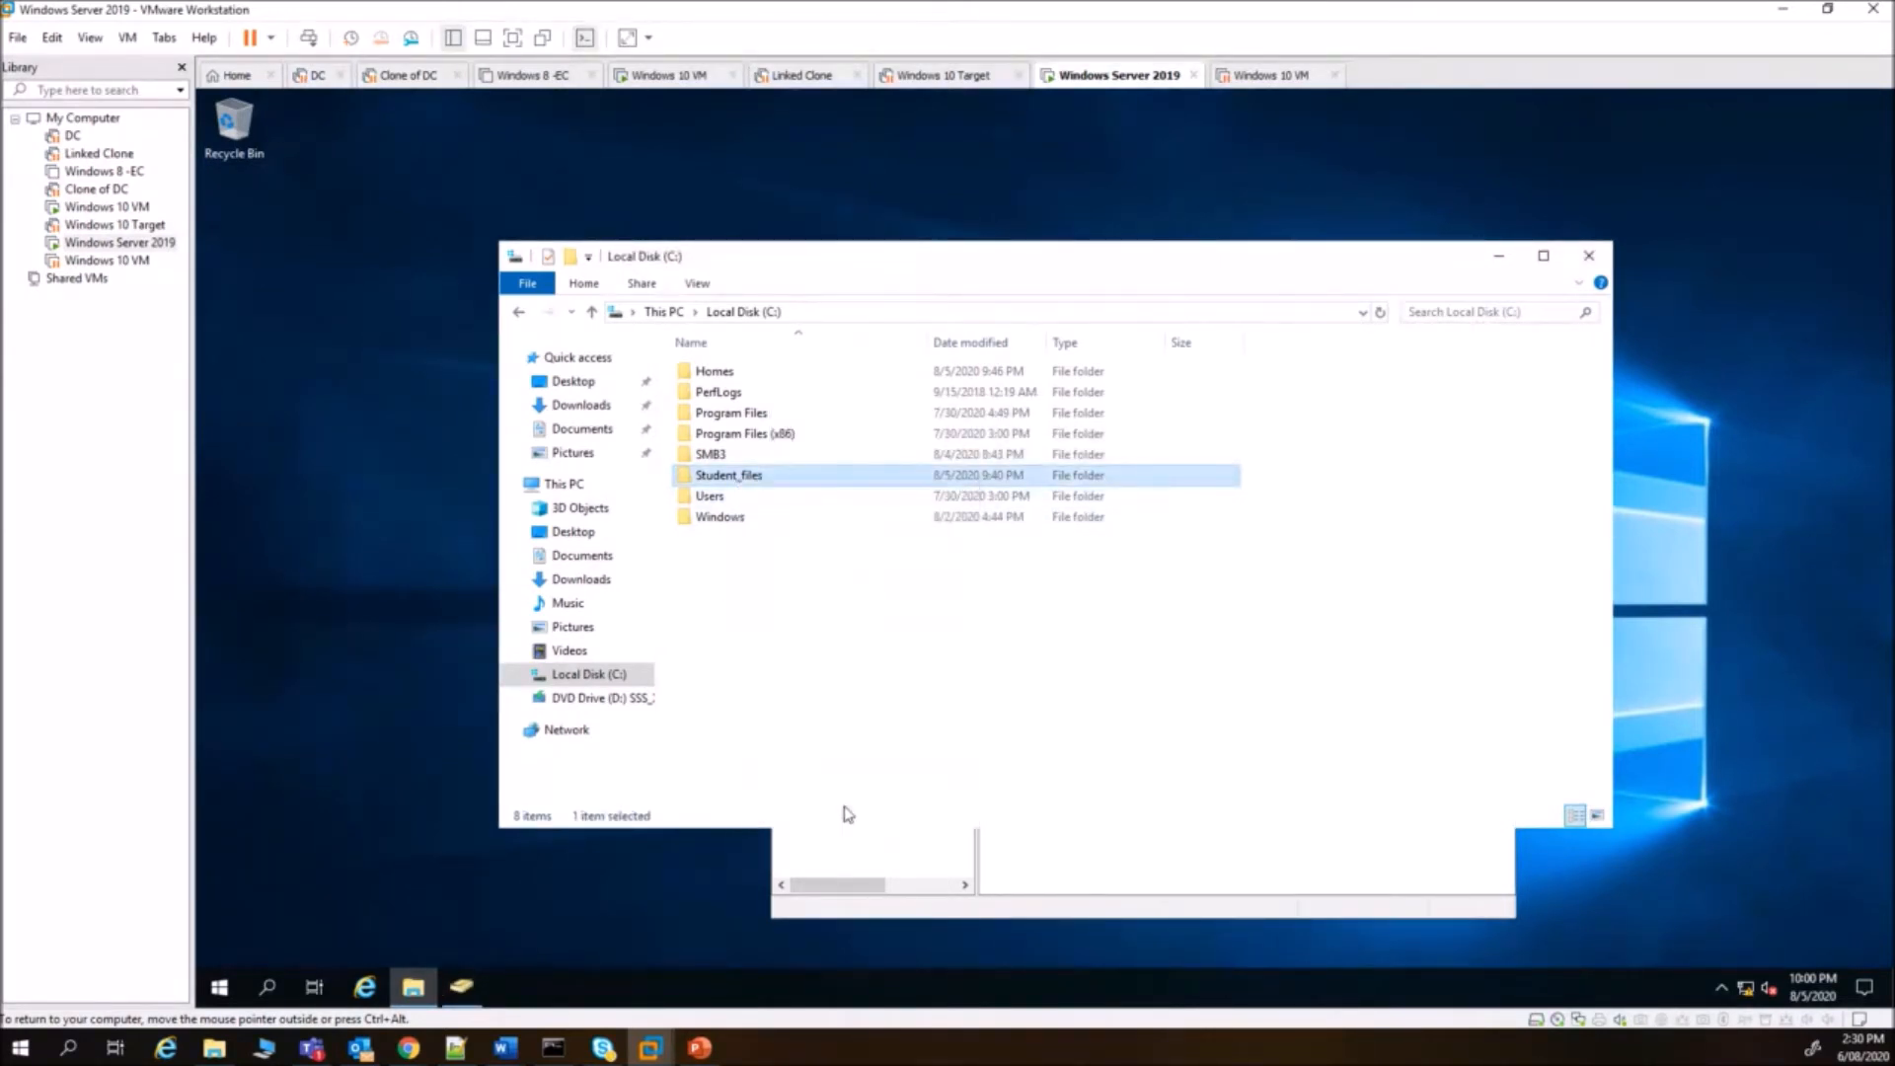
left_click(826, 529)
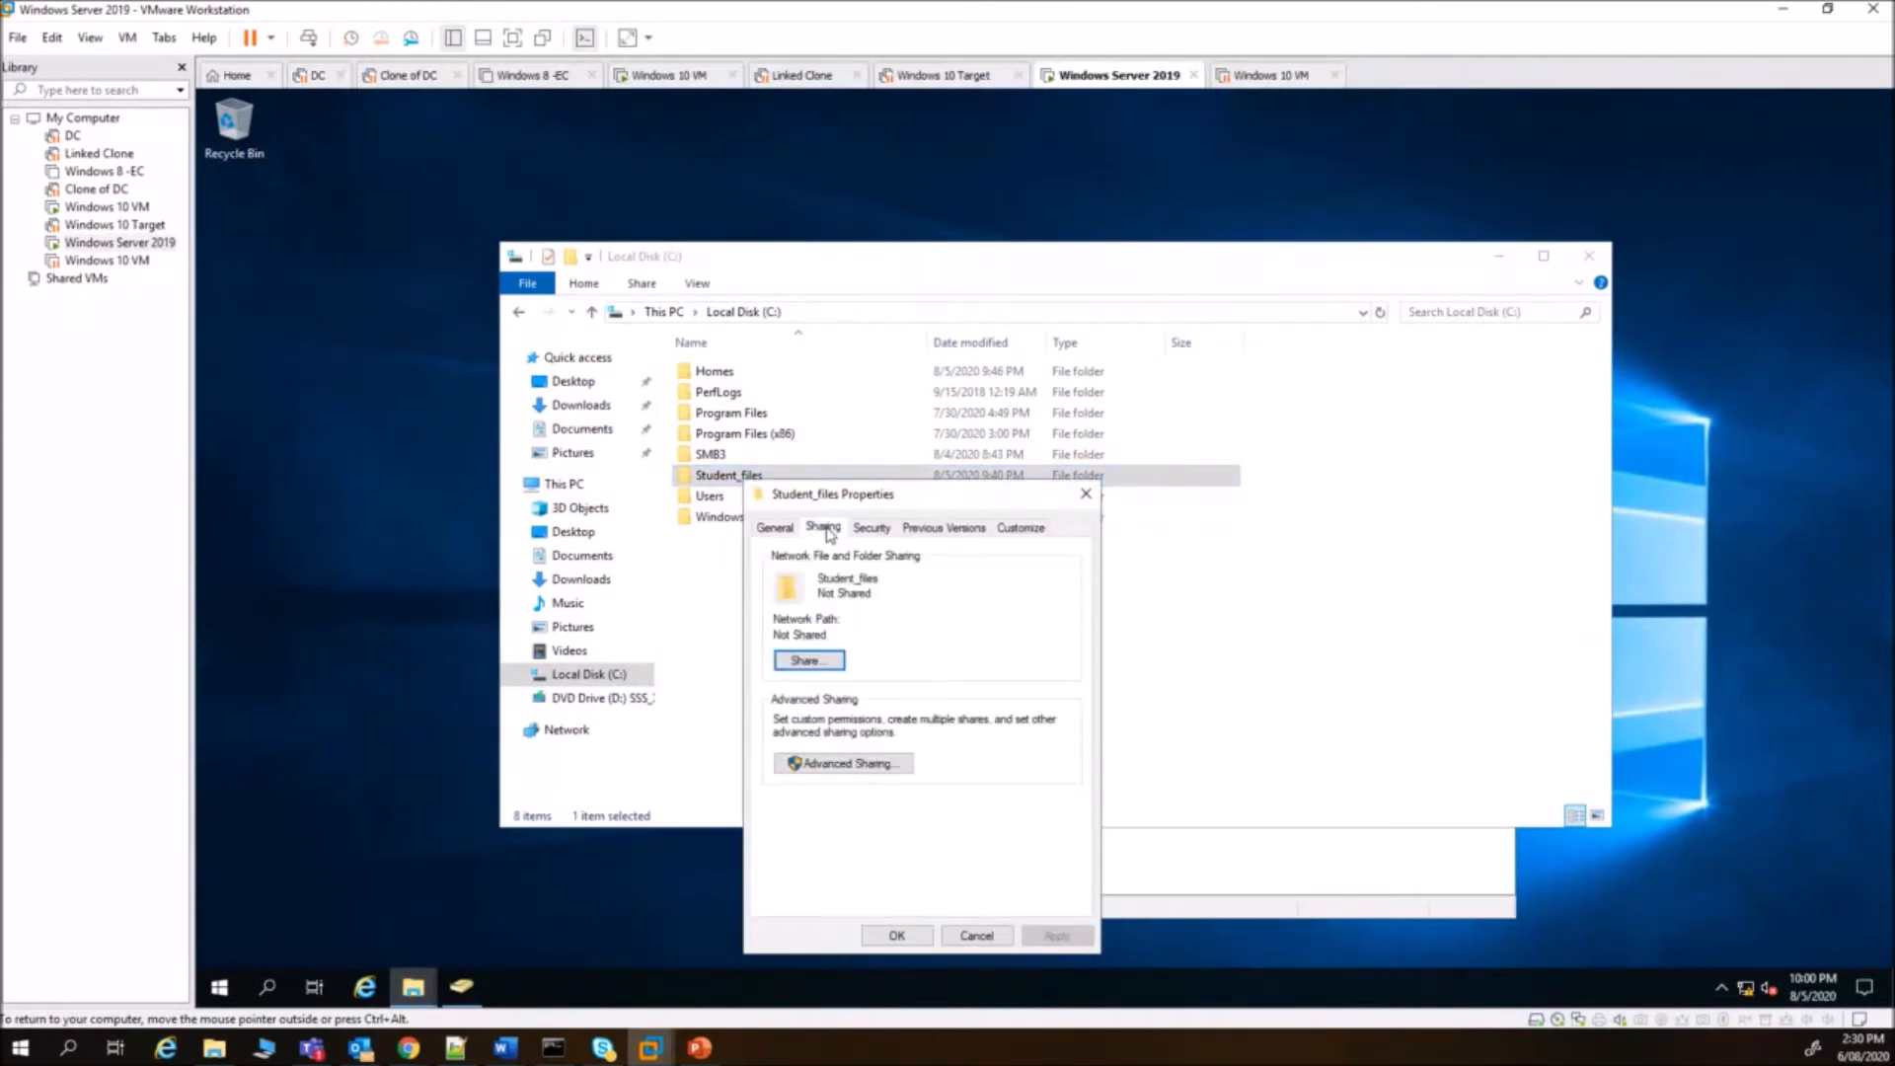
left_click(837, 764)
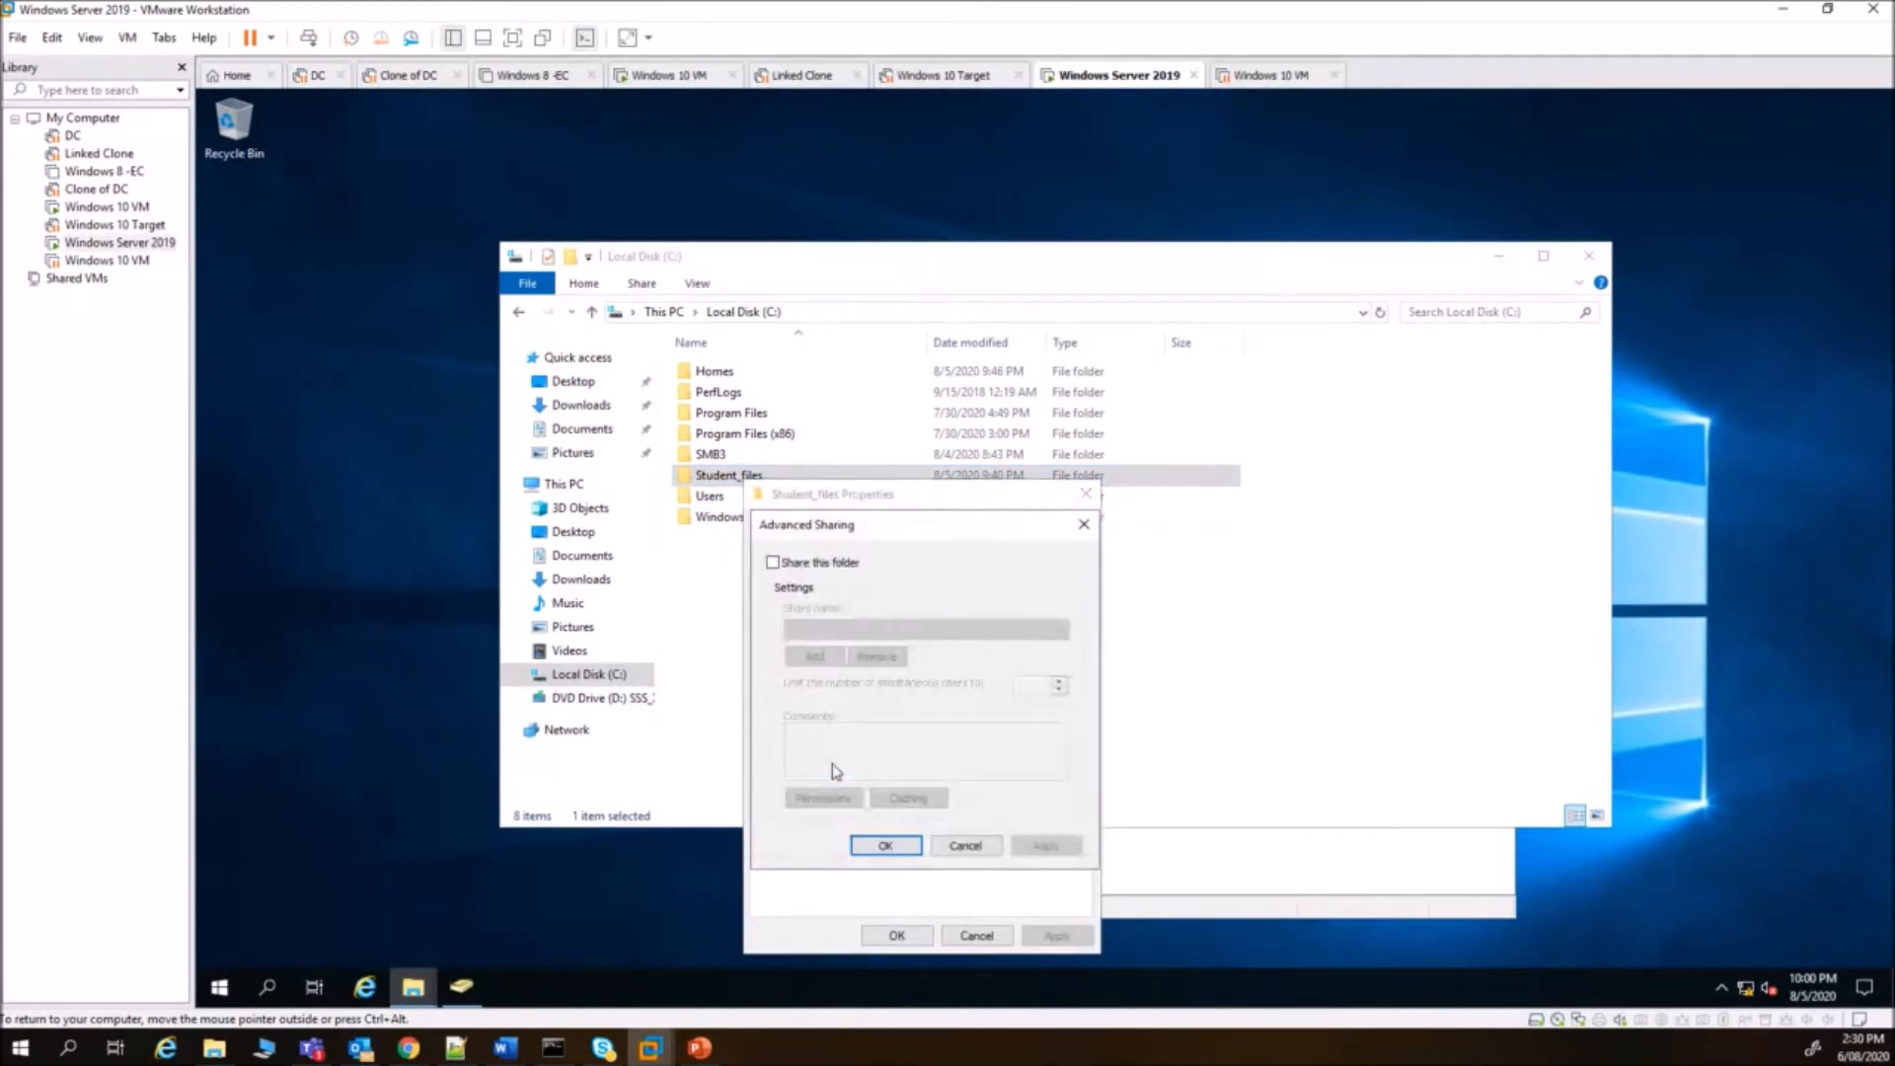
left_click(772, 561)
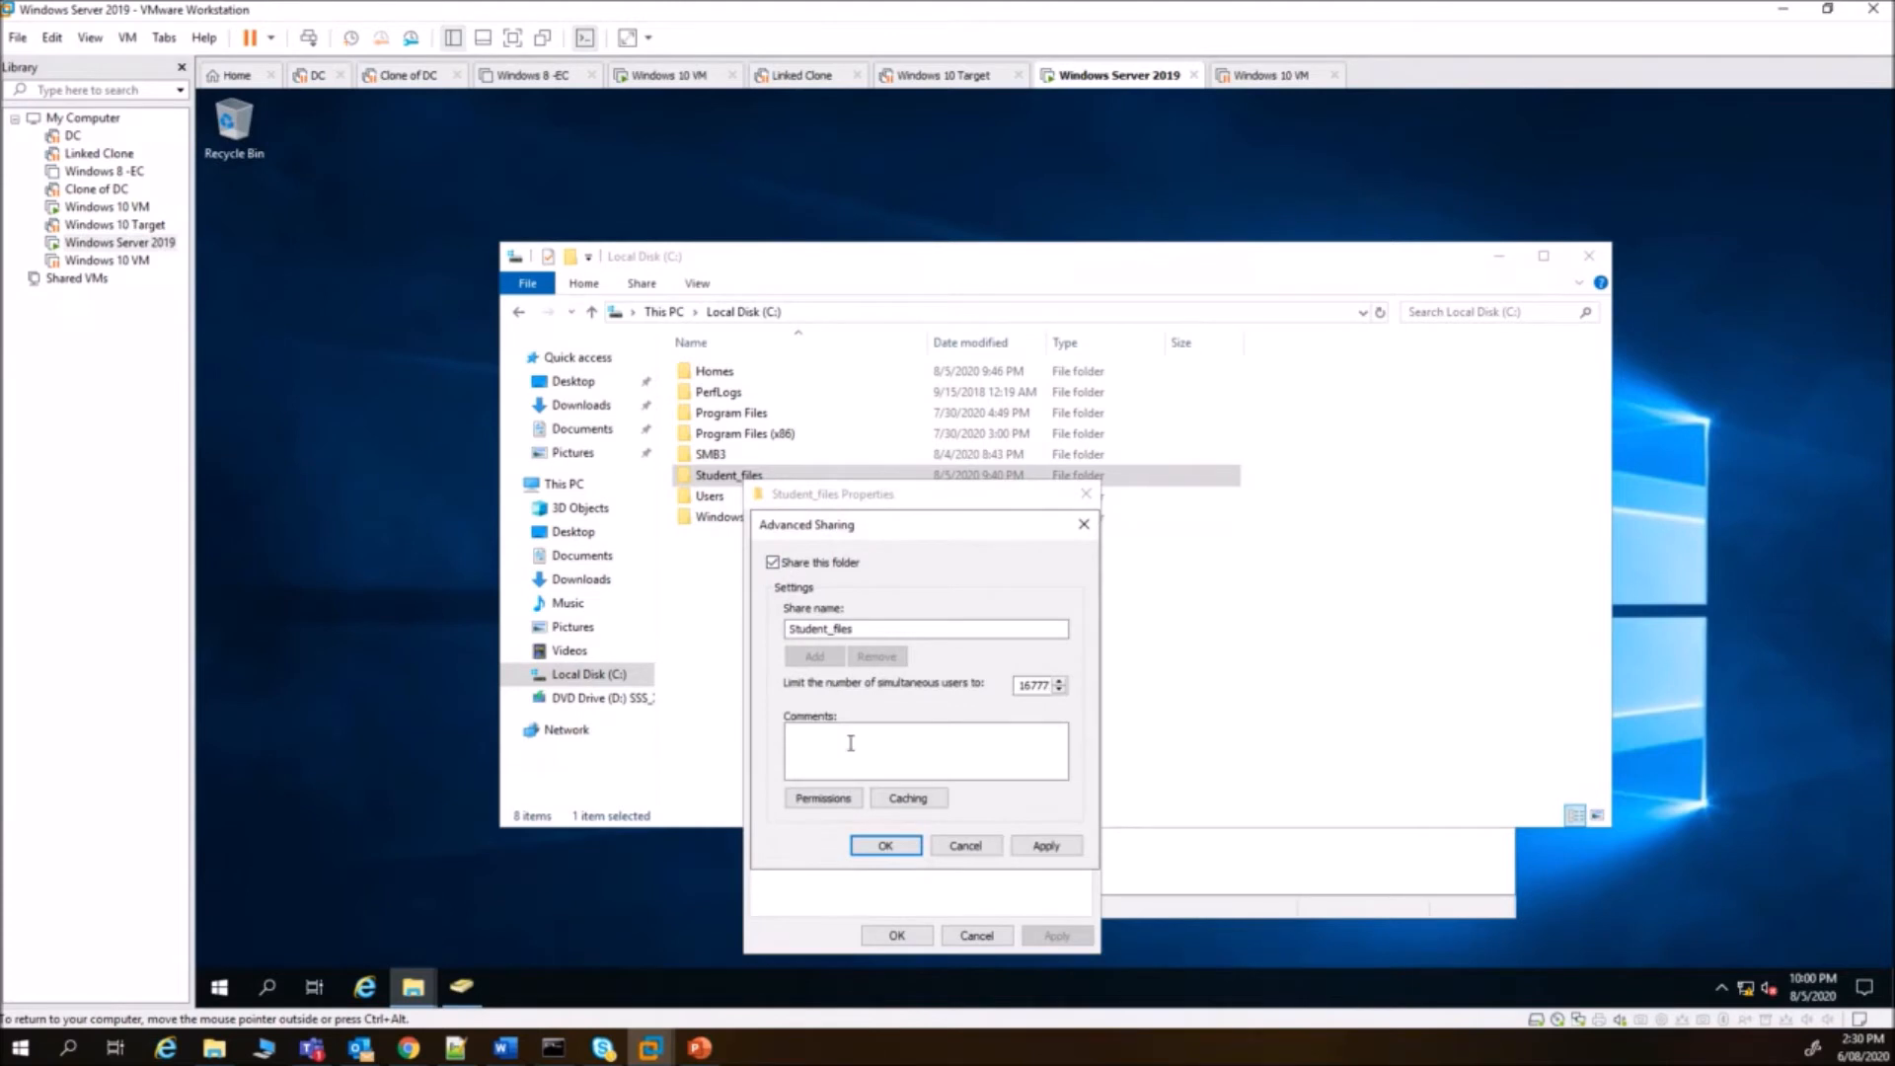
left_click(822, 801)
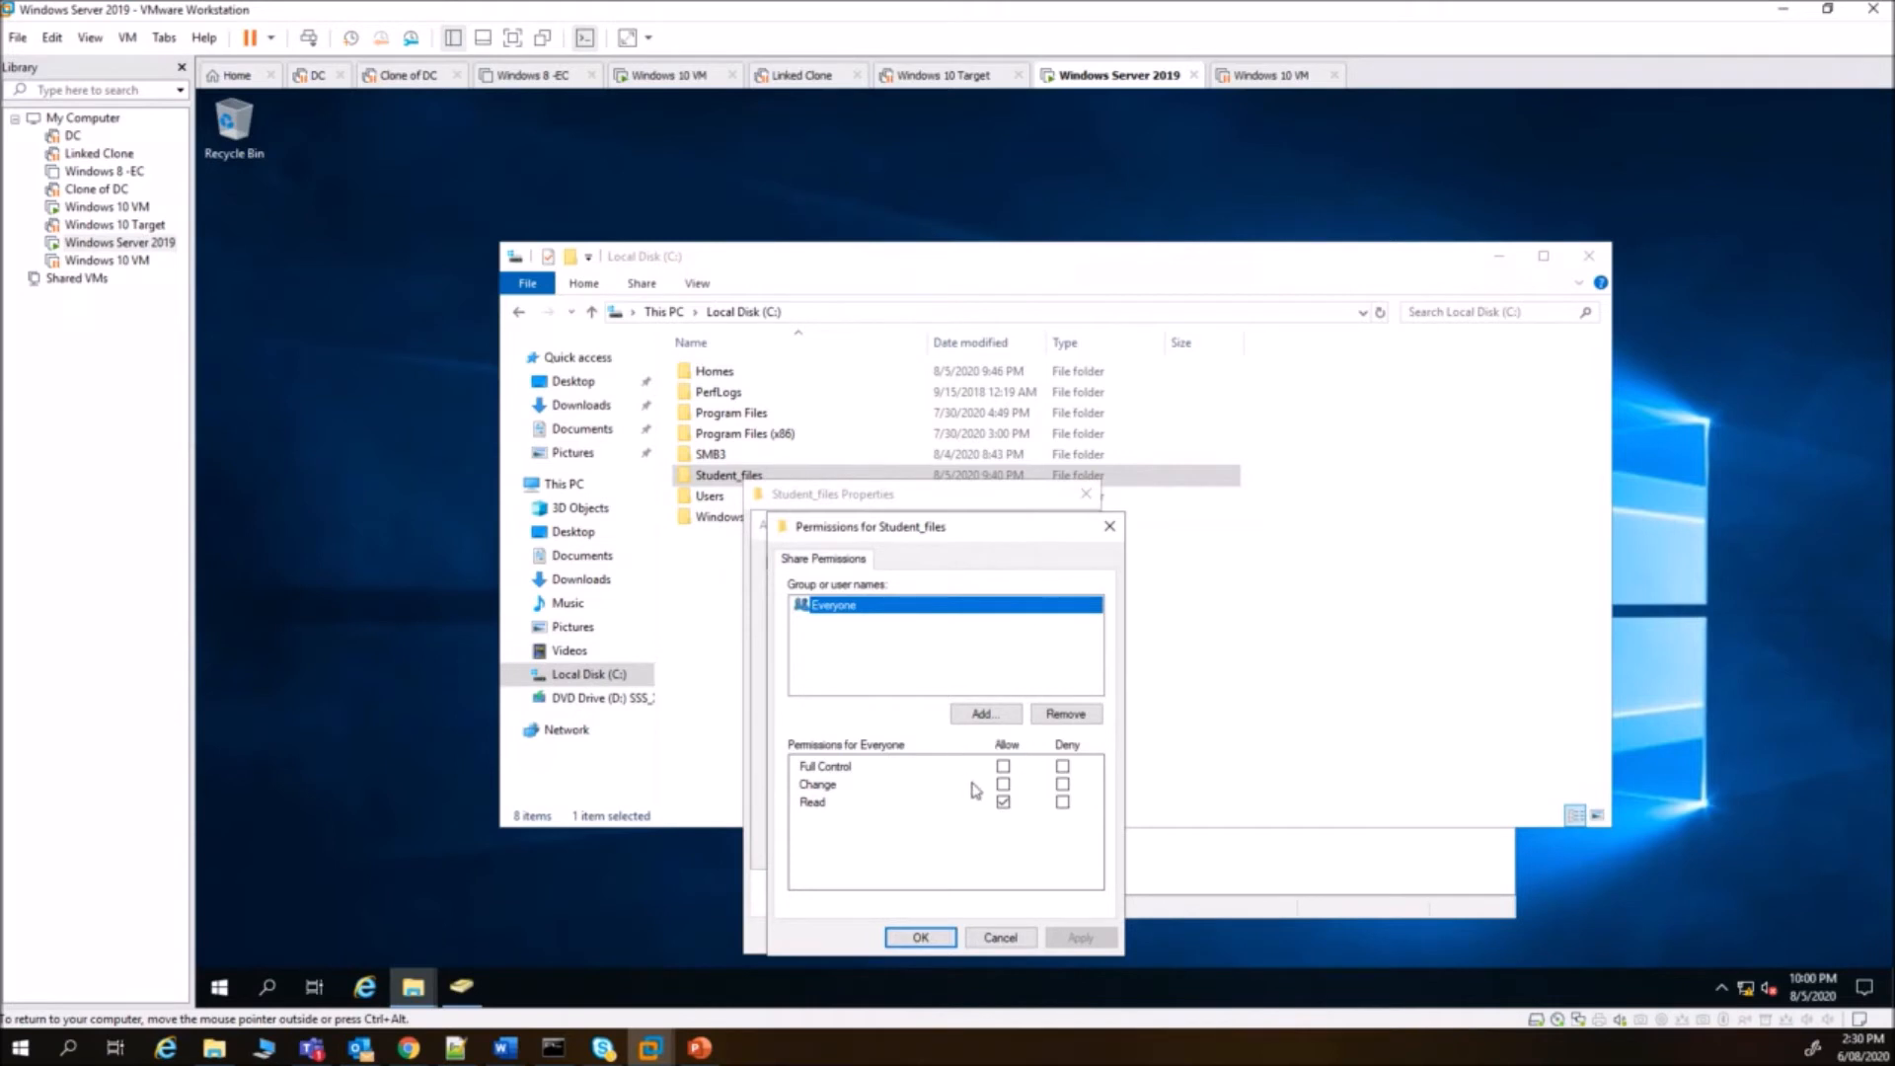
left_click(1003, 766)
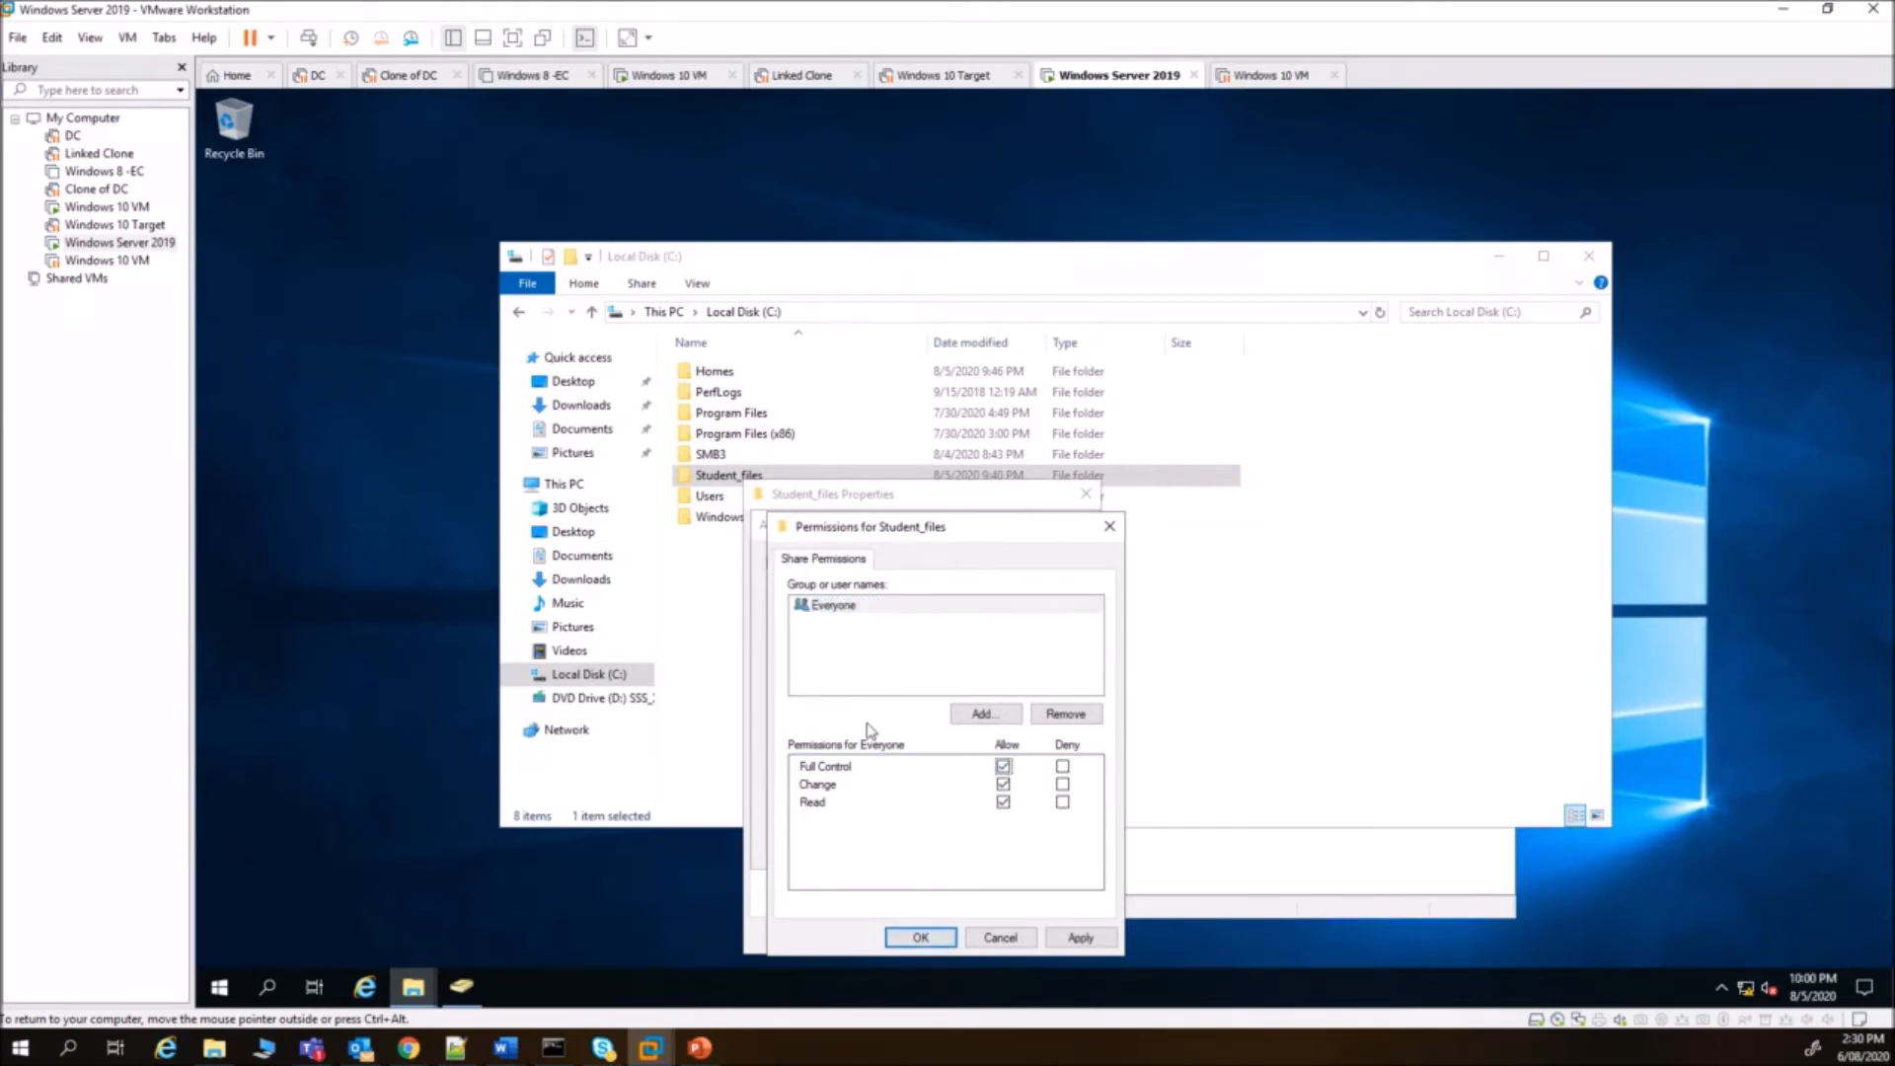
left_click(921, 939)
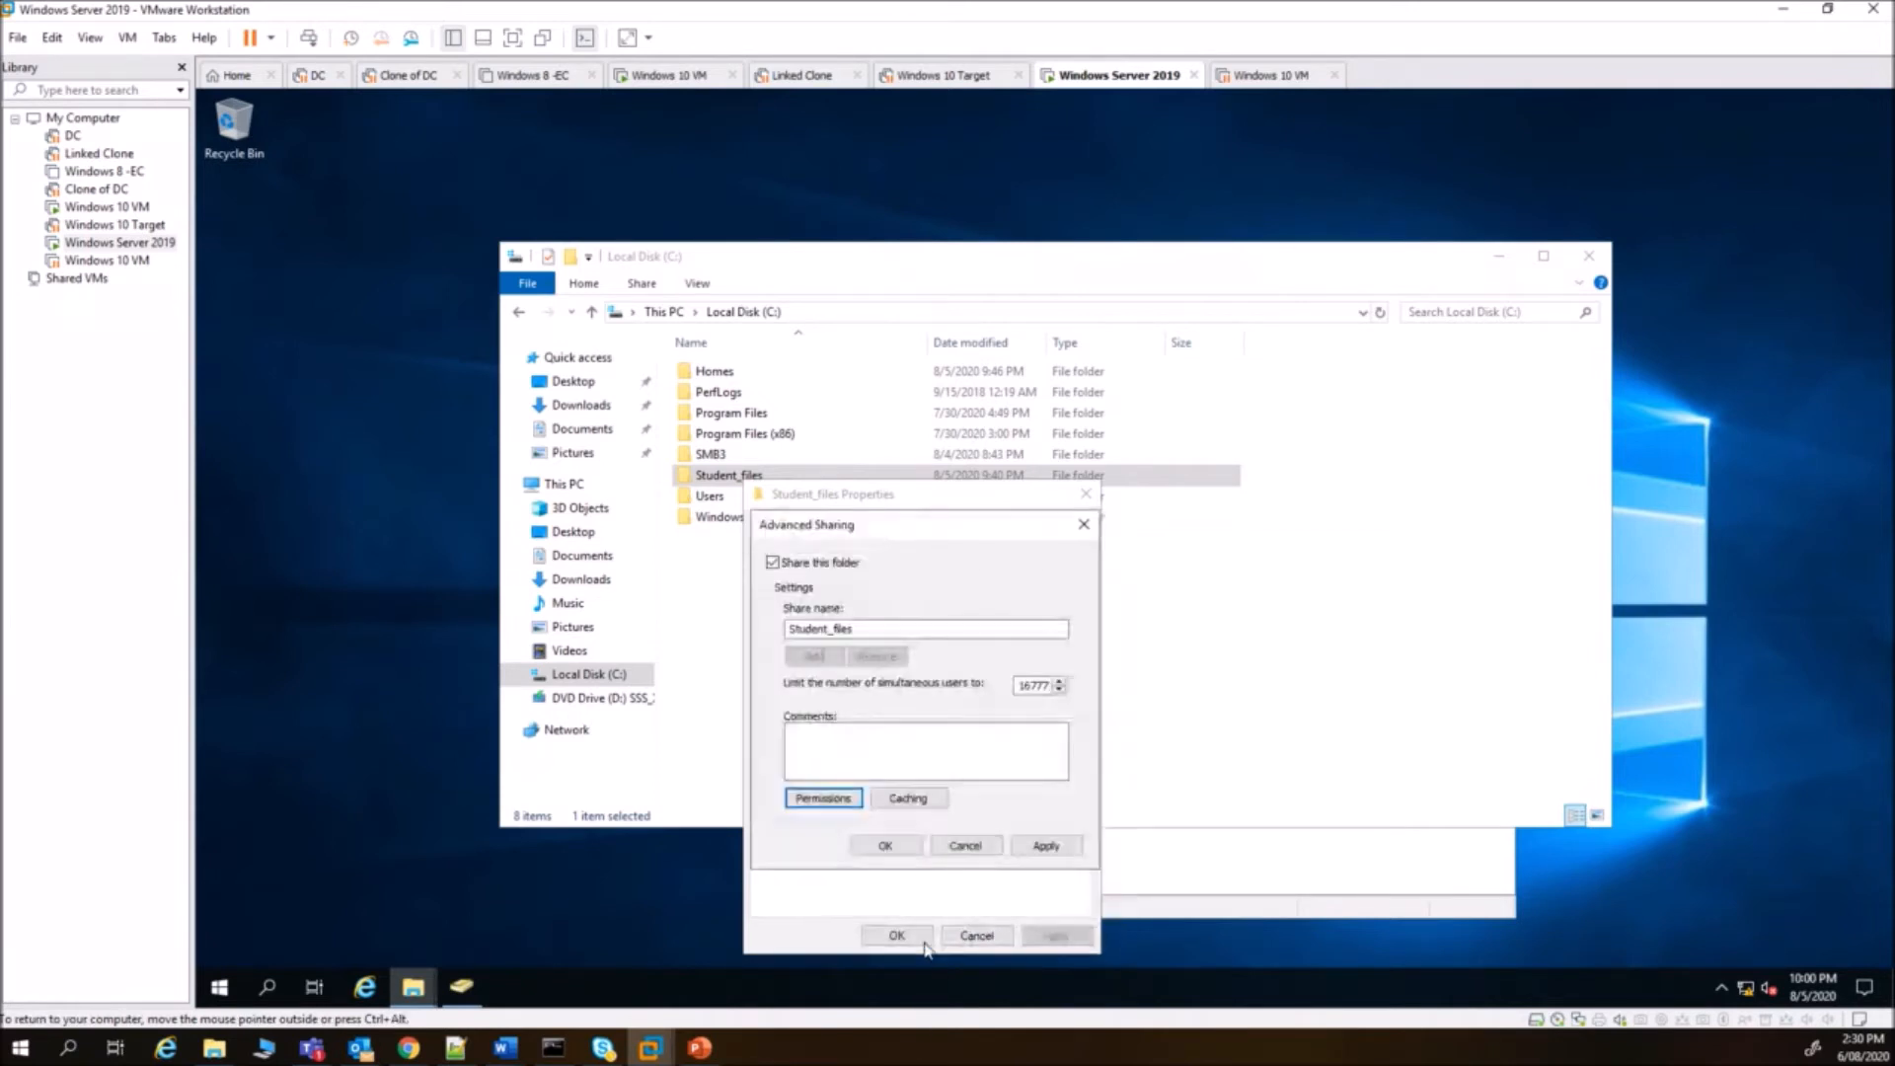
left_click(888, 847)
left_click(871, 529)
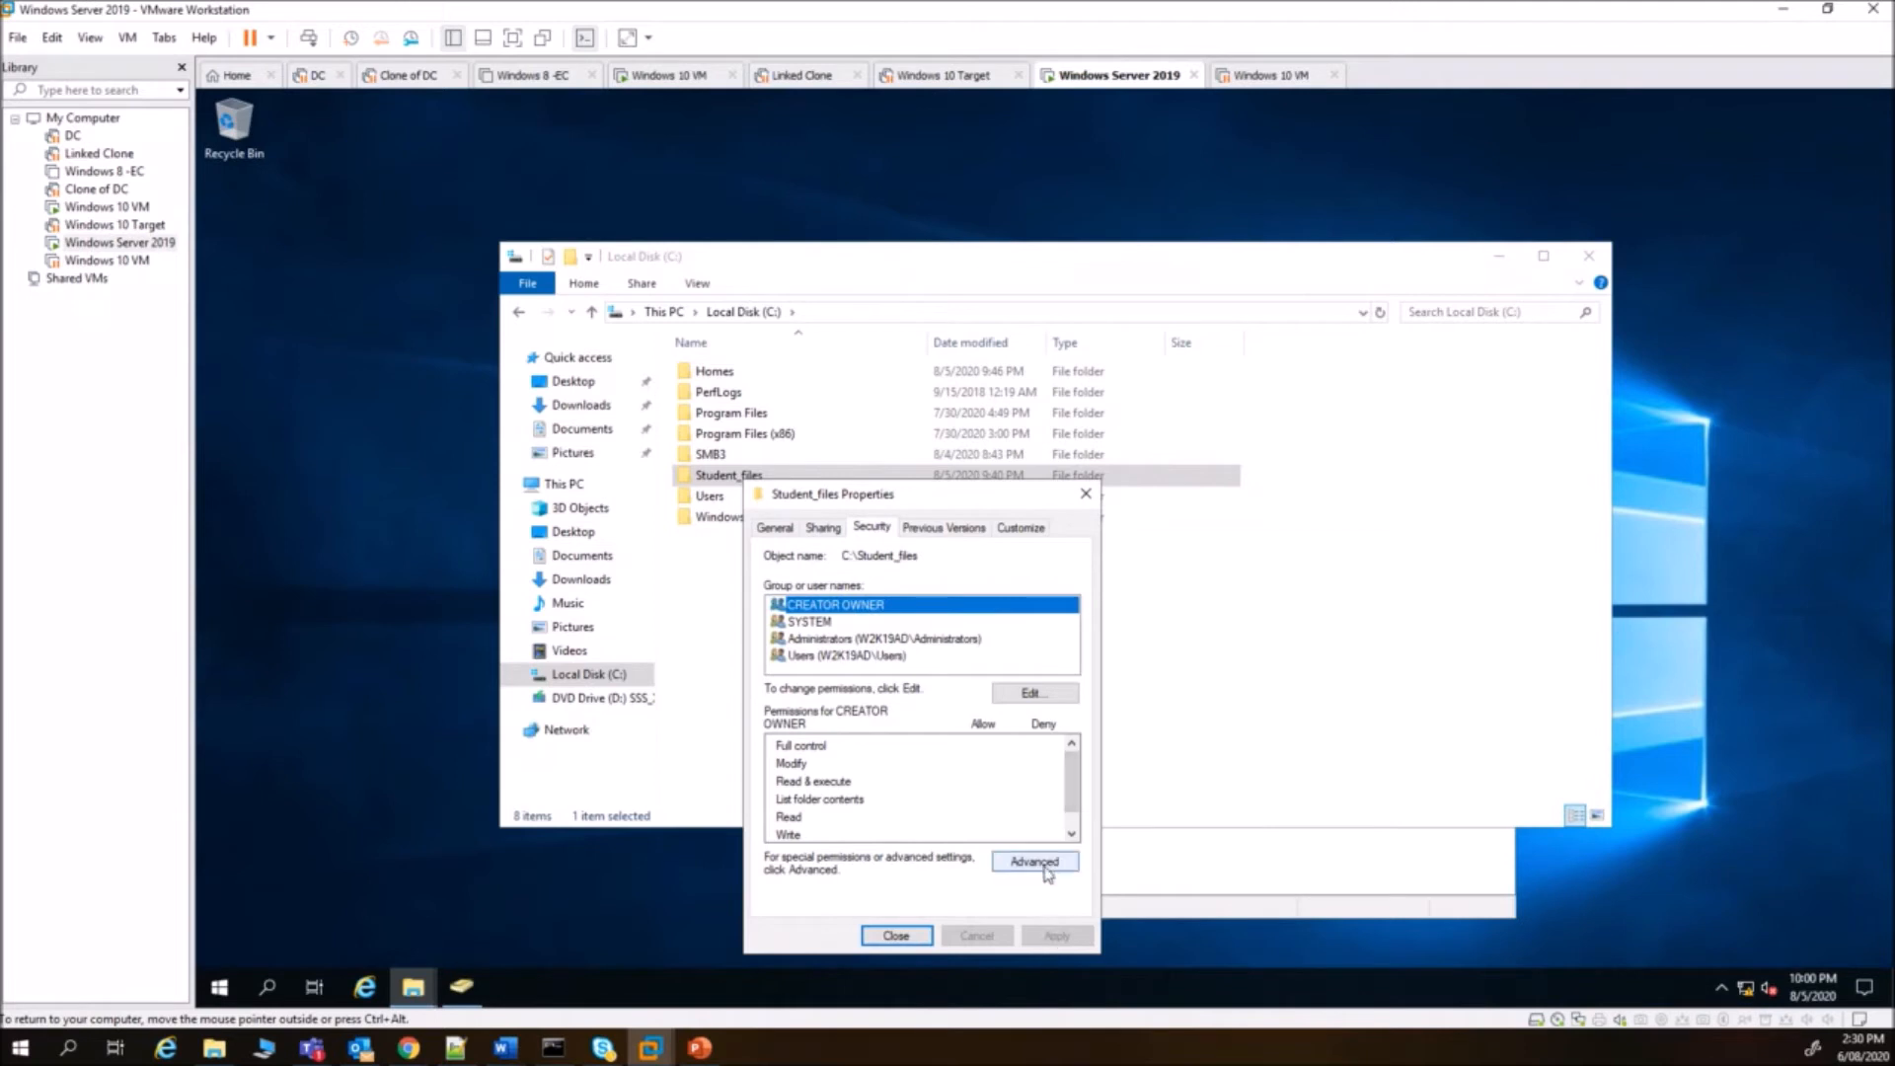
- Attempt to remove the inherited Users entry from Student_files' NTFS permissions, which is refused
left_click(797, 656)
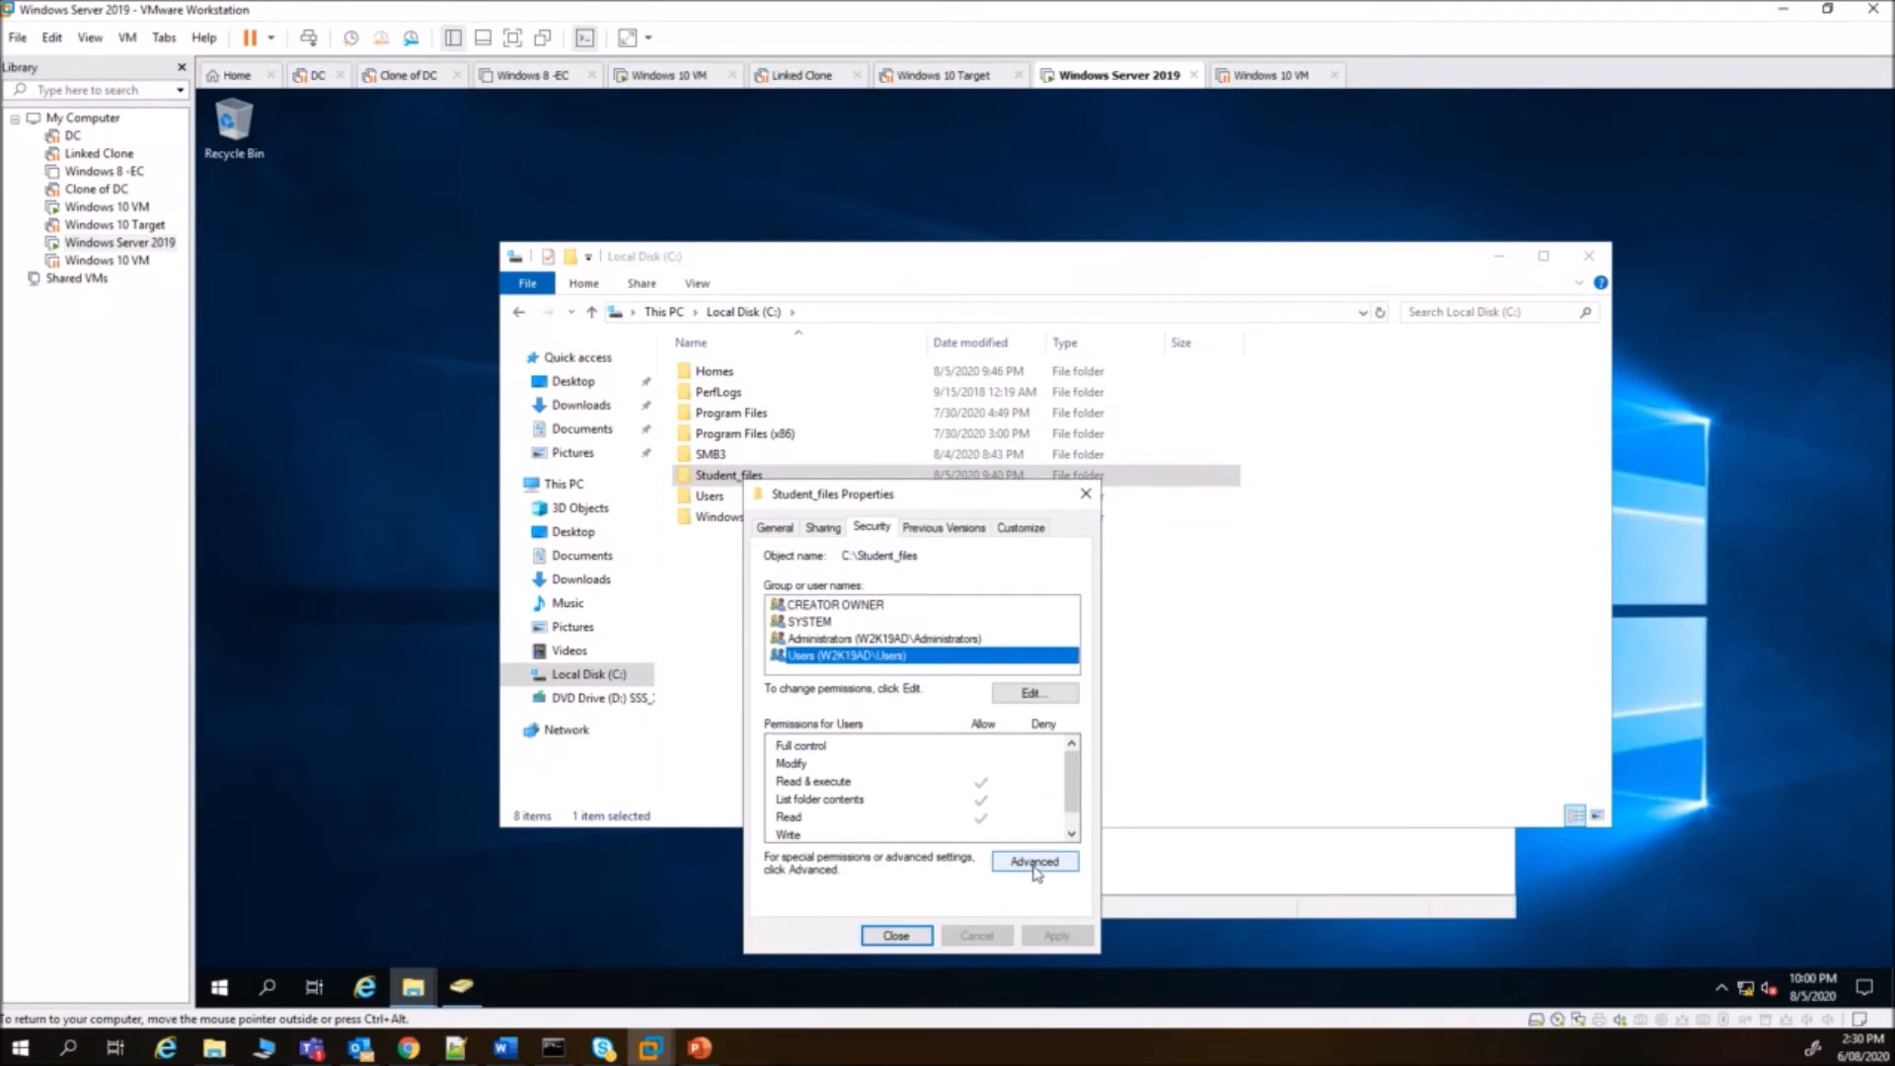
left_click(1034, 694)
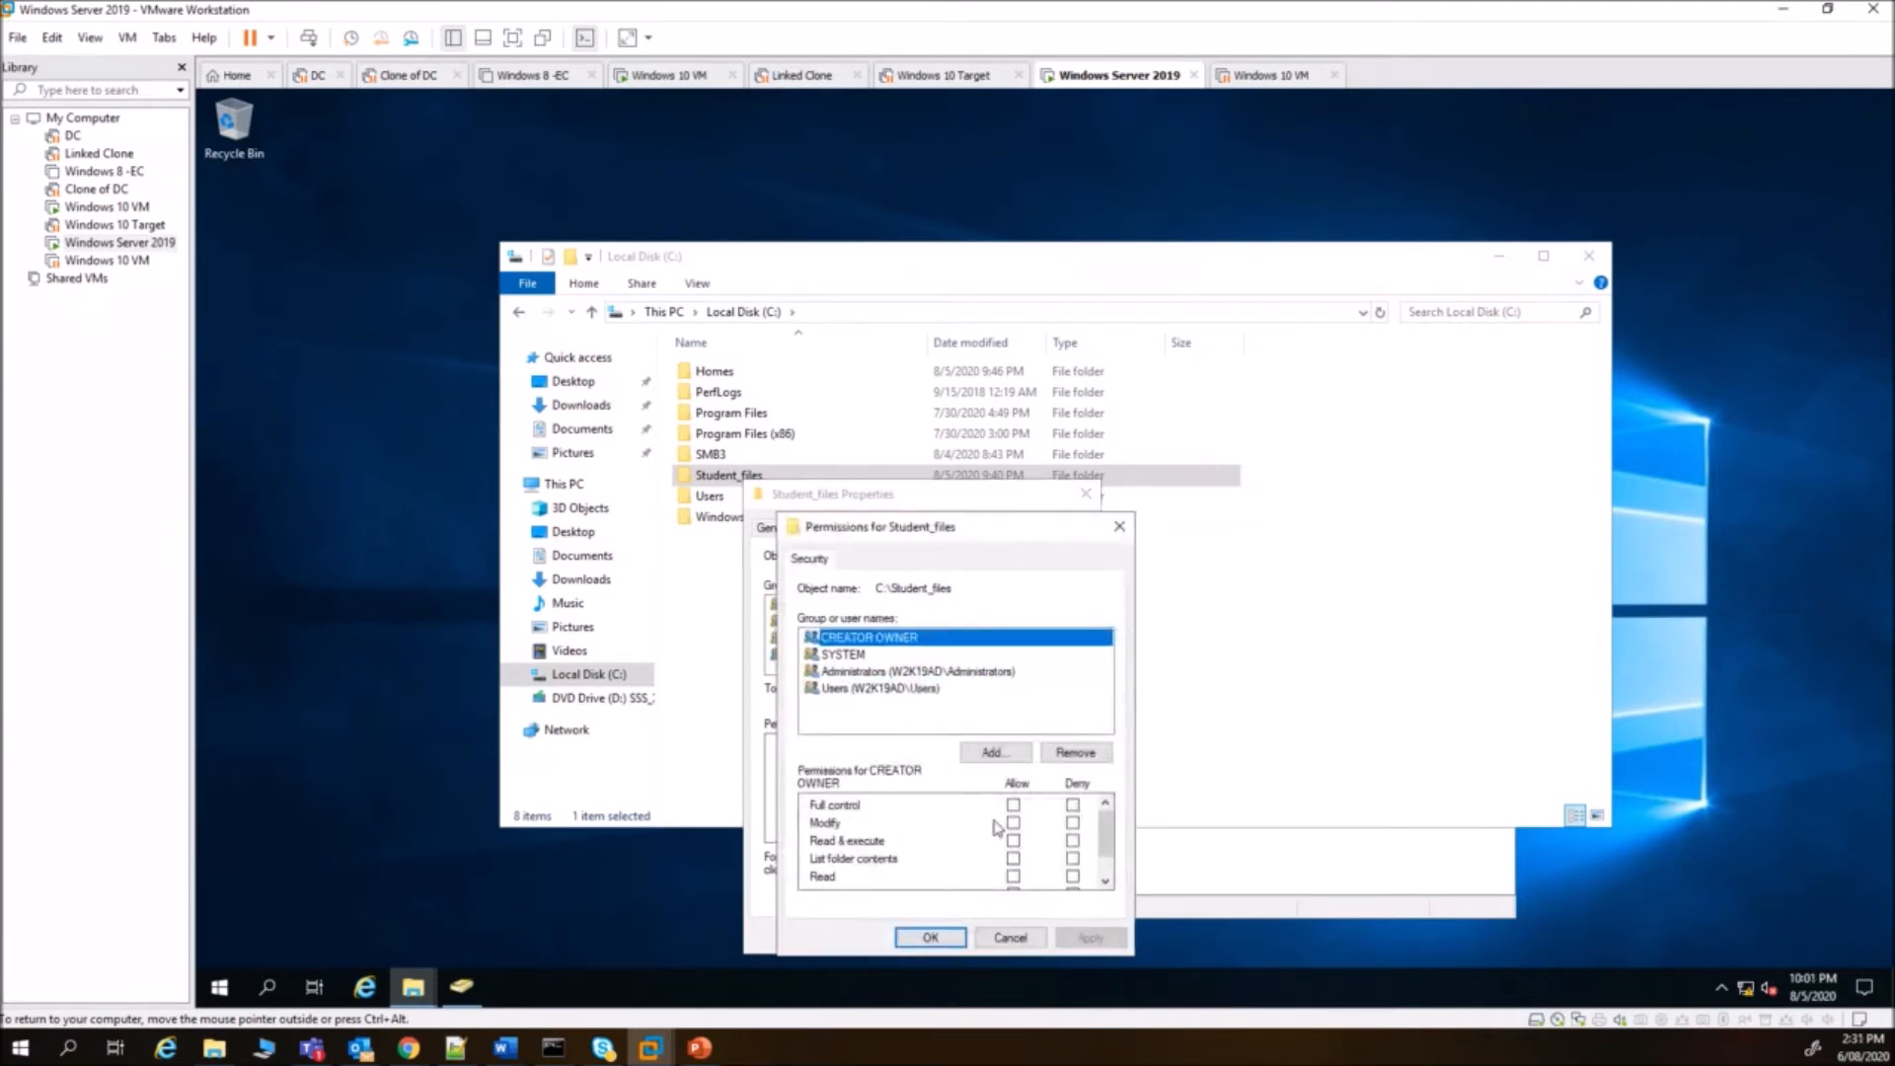
left_click(883, 690)
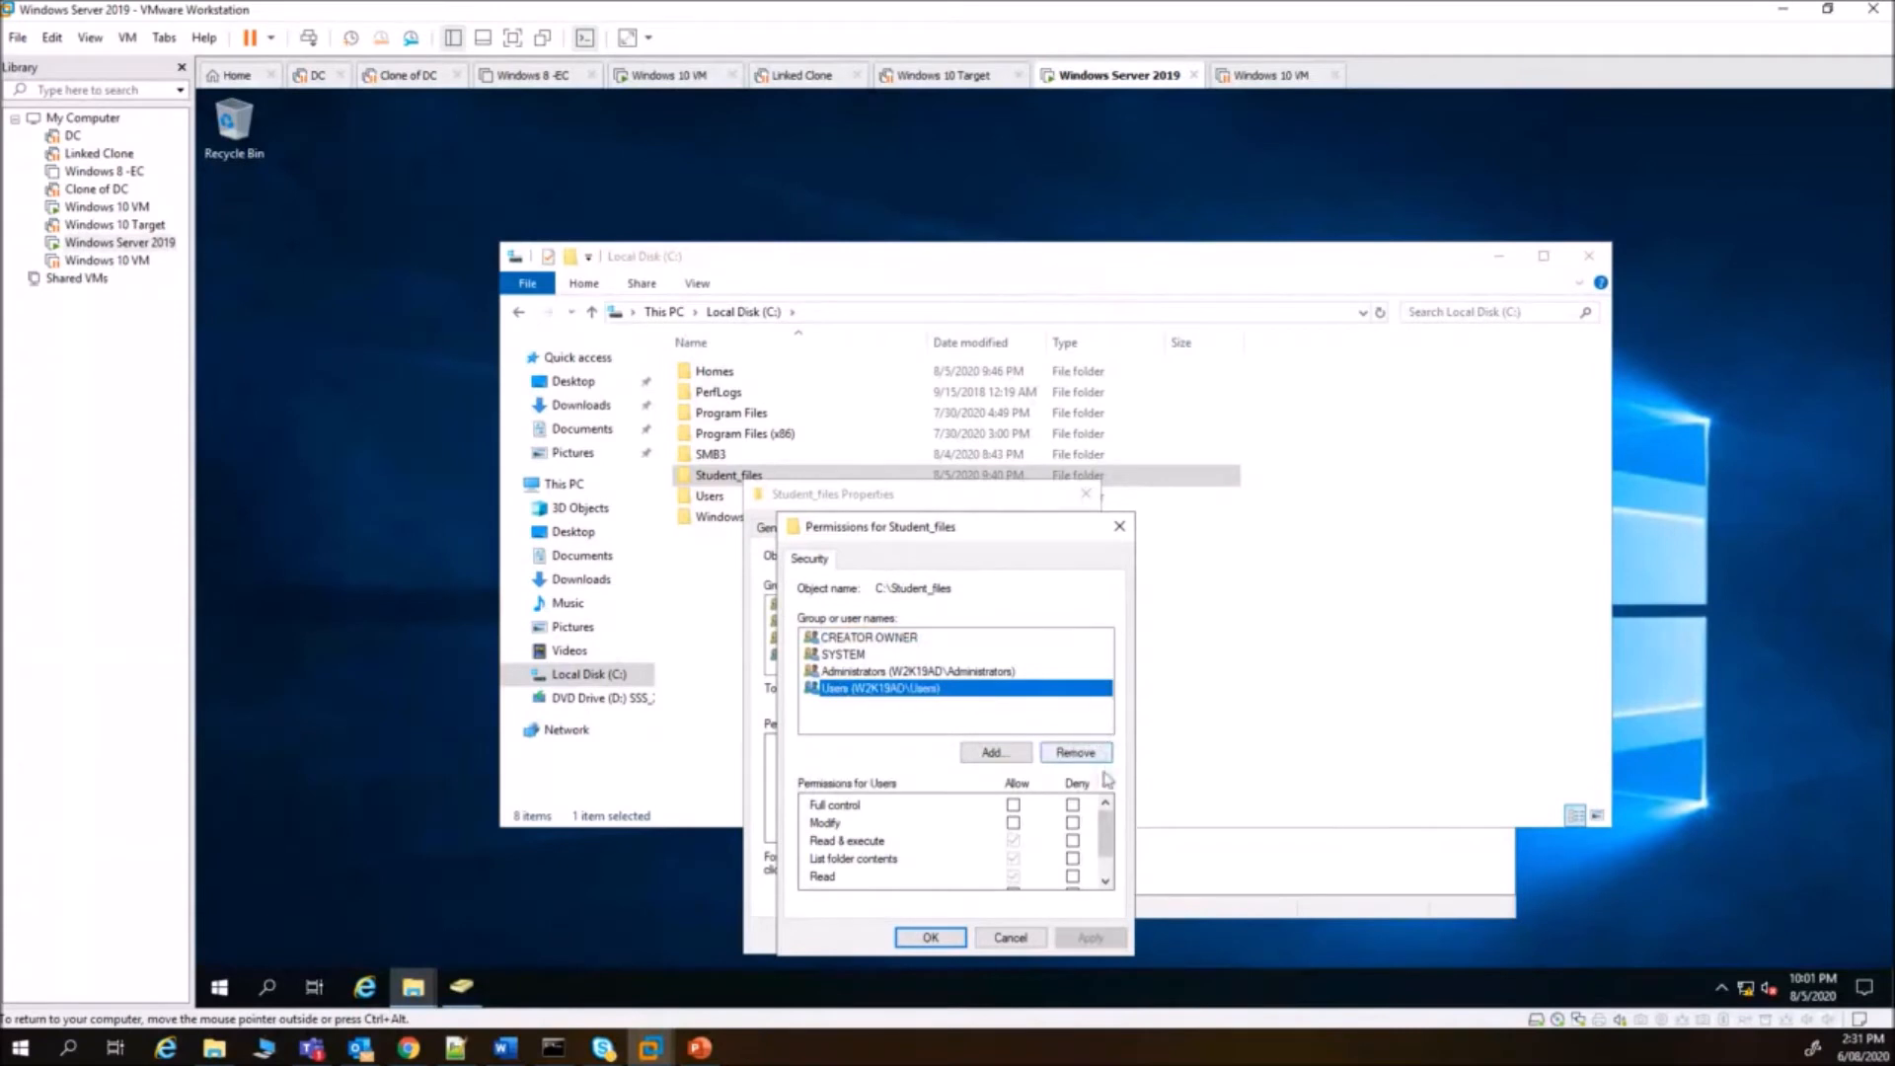
scroll(1106, 834, "down", 1)
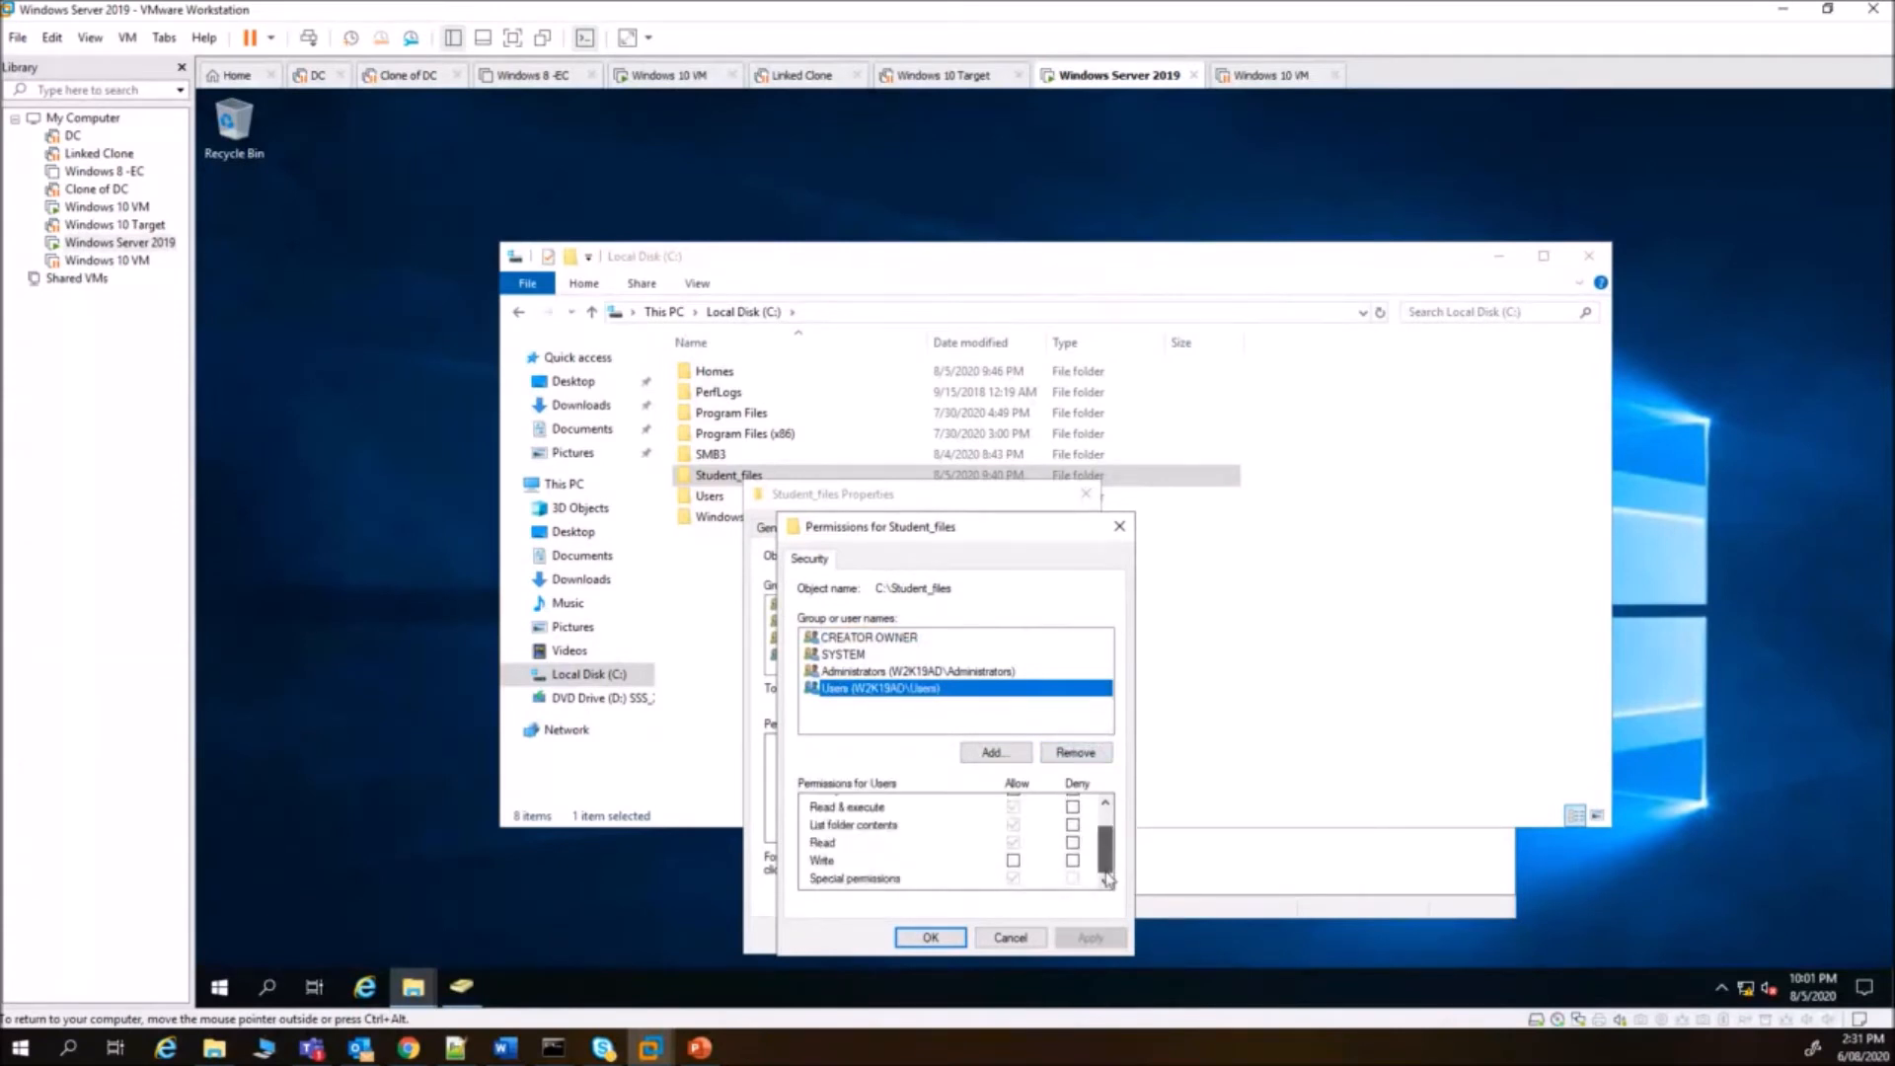
left_click(1075, 753)
left_click(1204, 634)
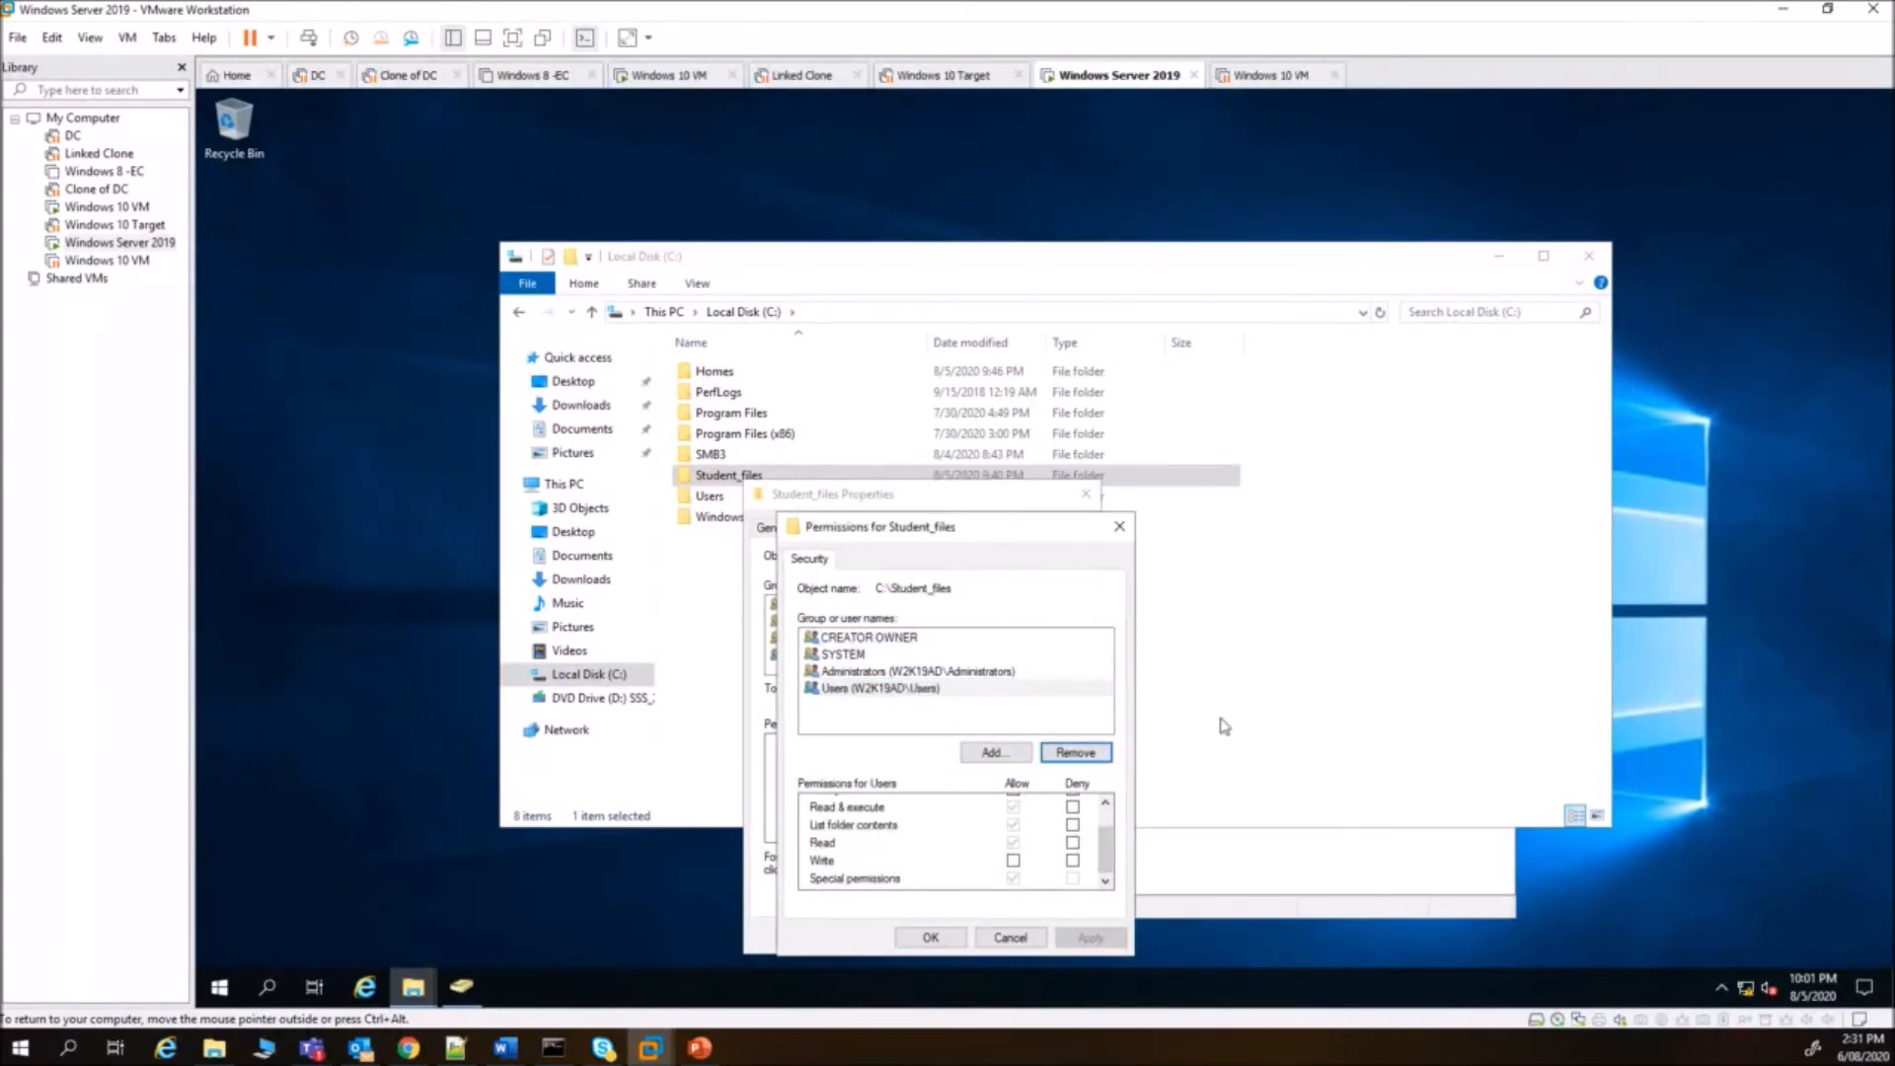
left_click(1009, 936)
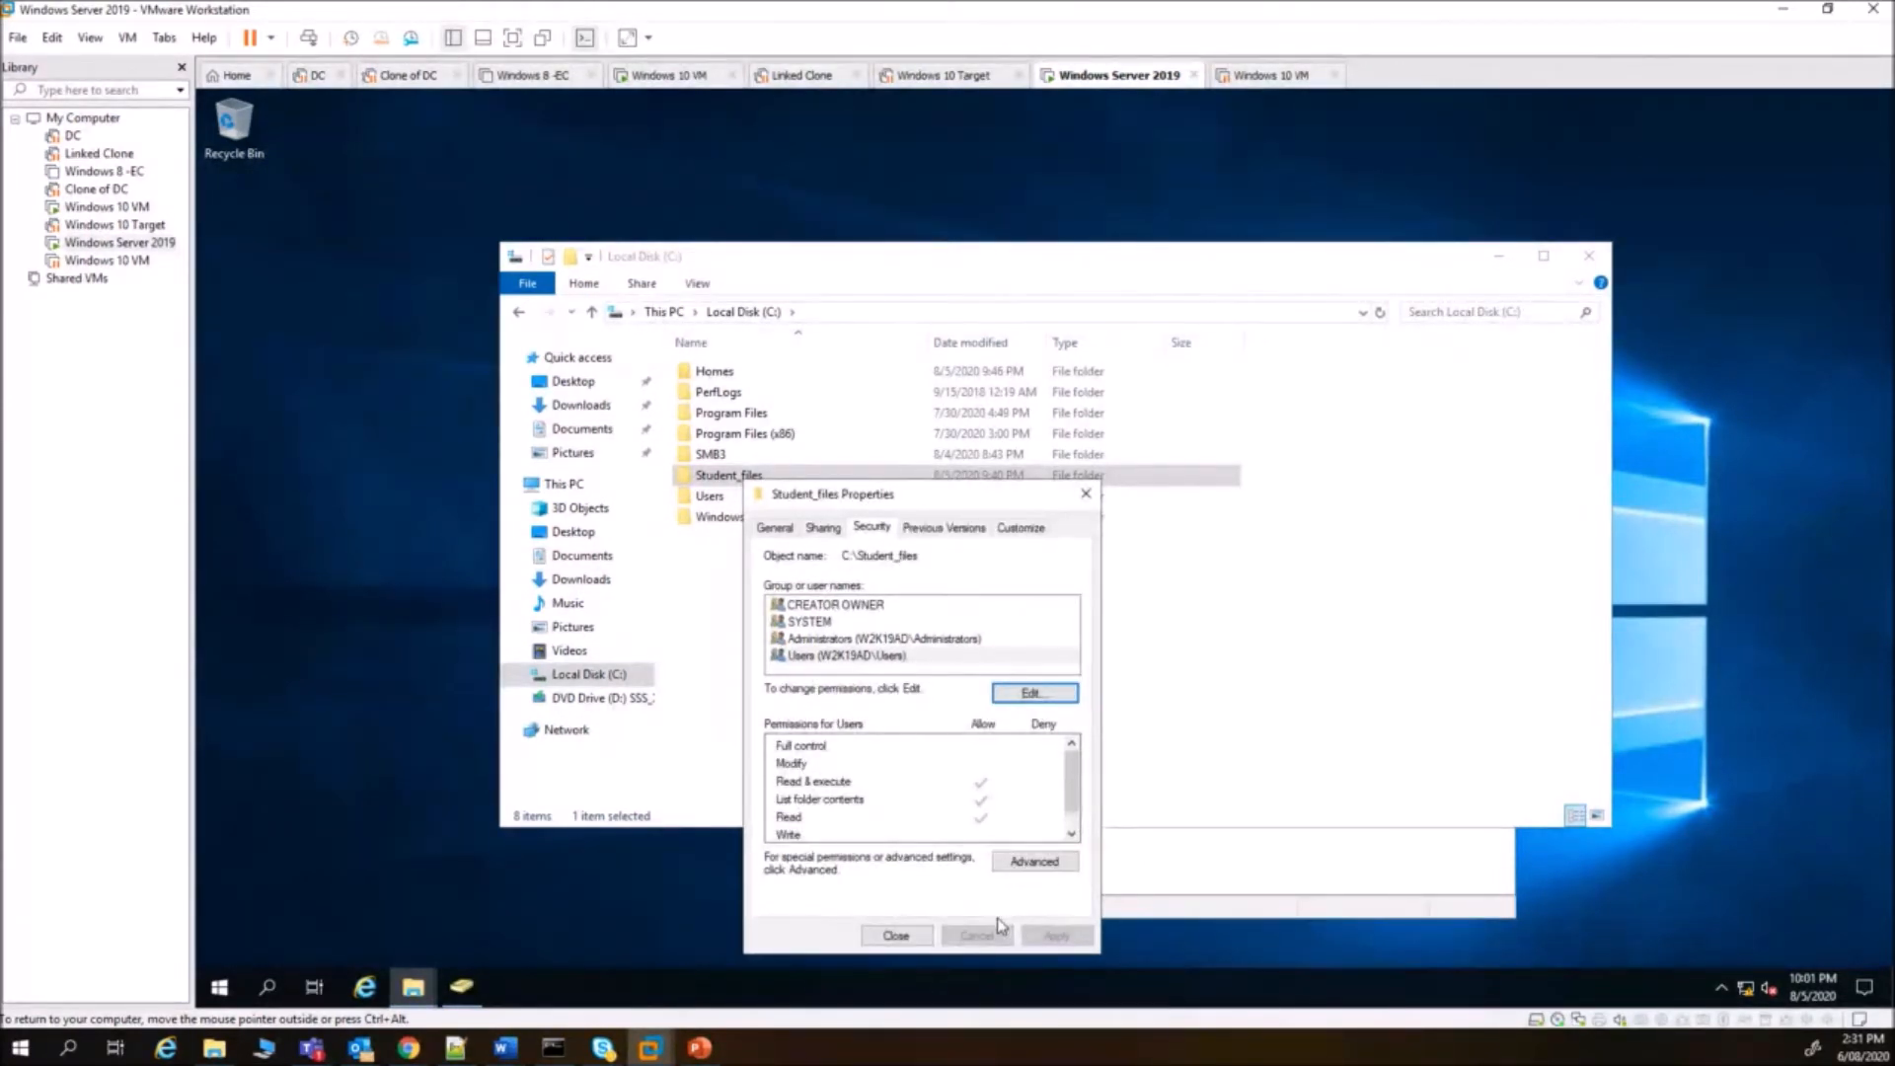
left_click(1023, 863)
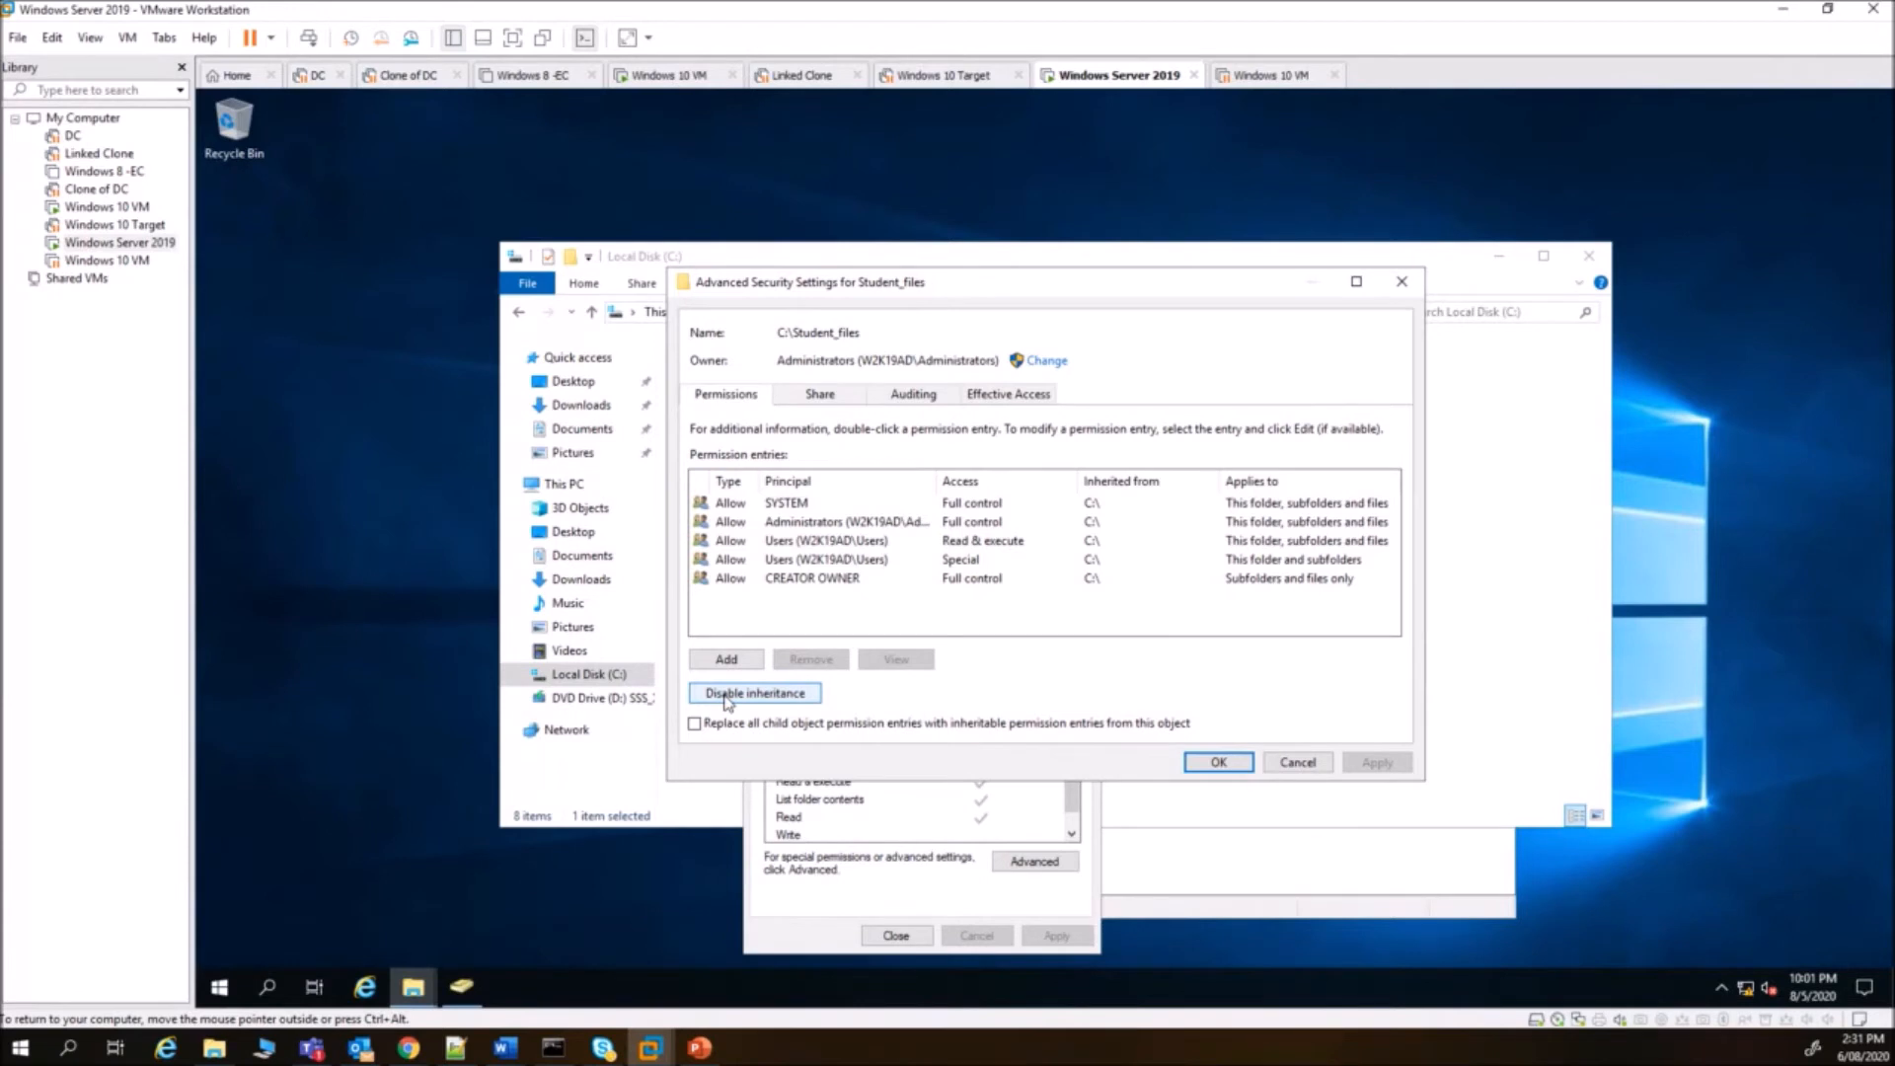
- Disable inheritance on Student_files, converting inherited entries into explicit permissions
left_click(725, 693)
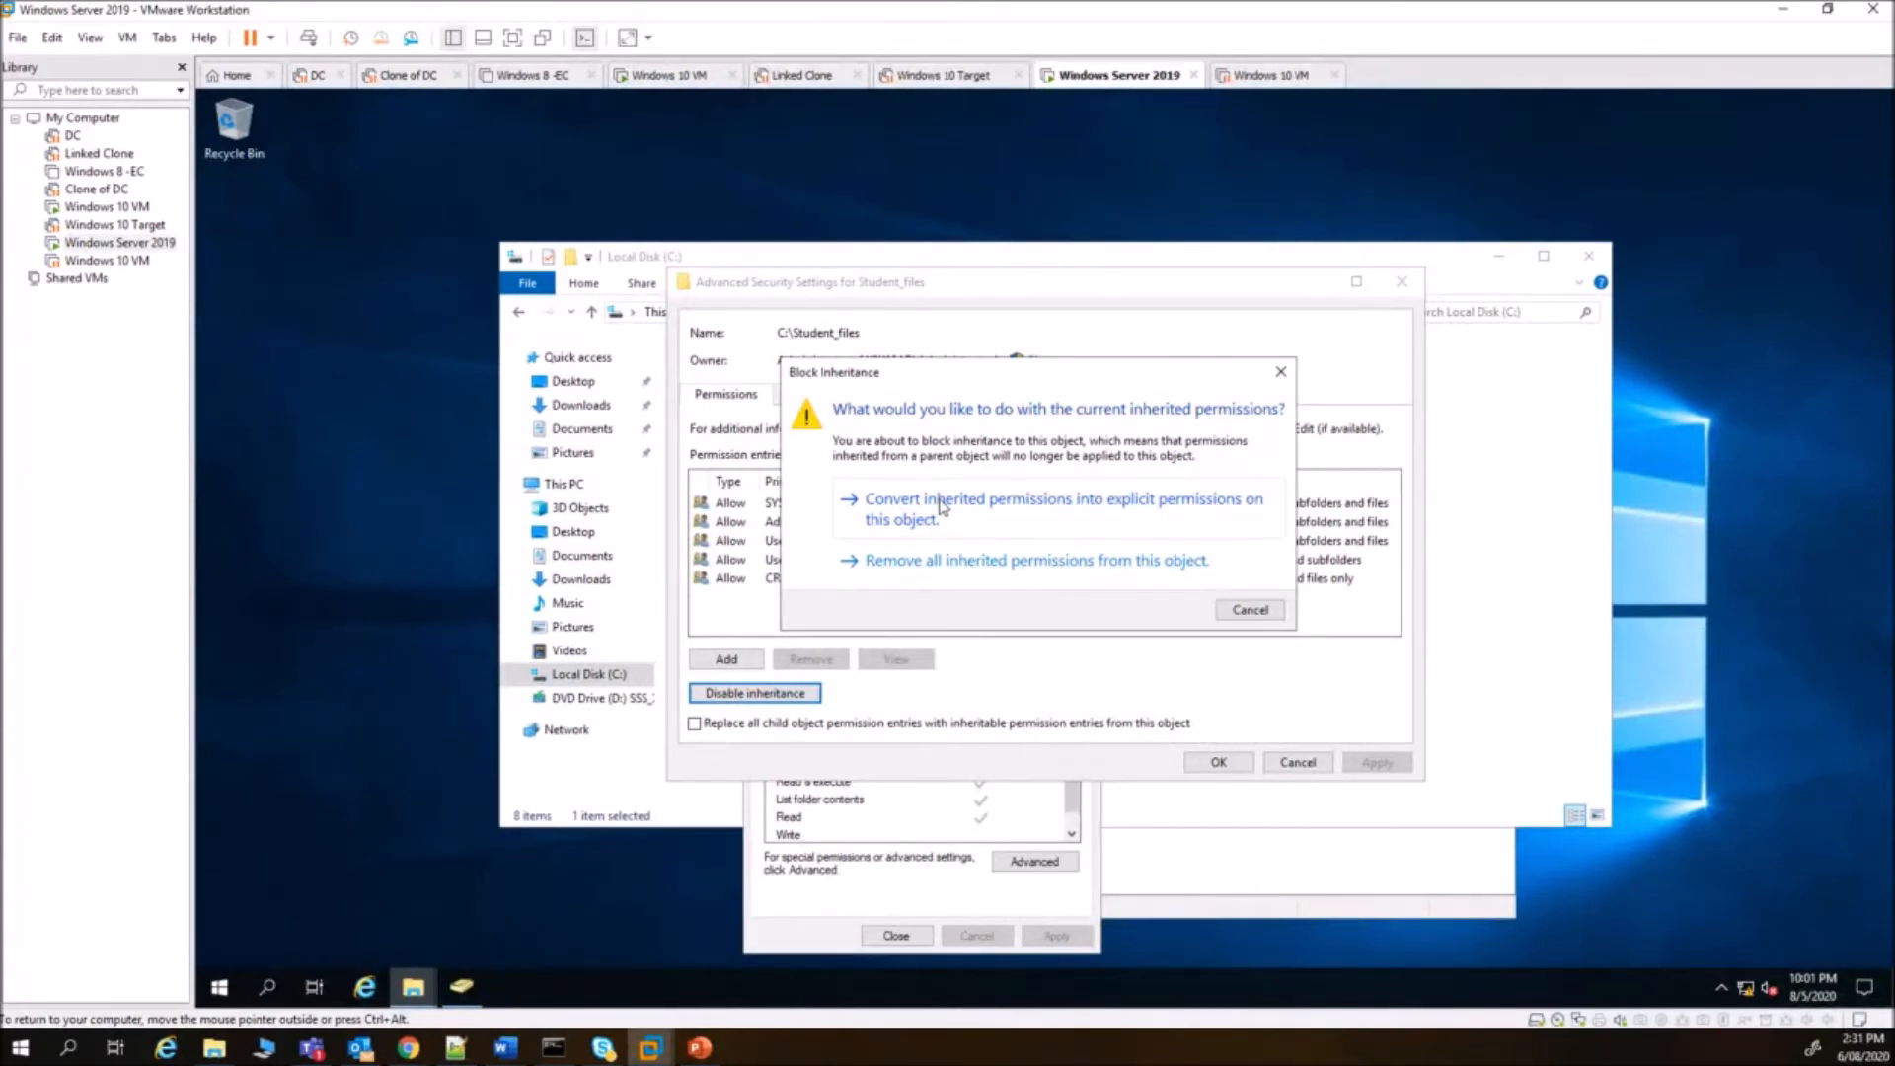
left_click(940, 507)
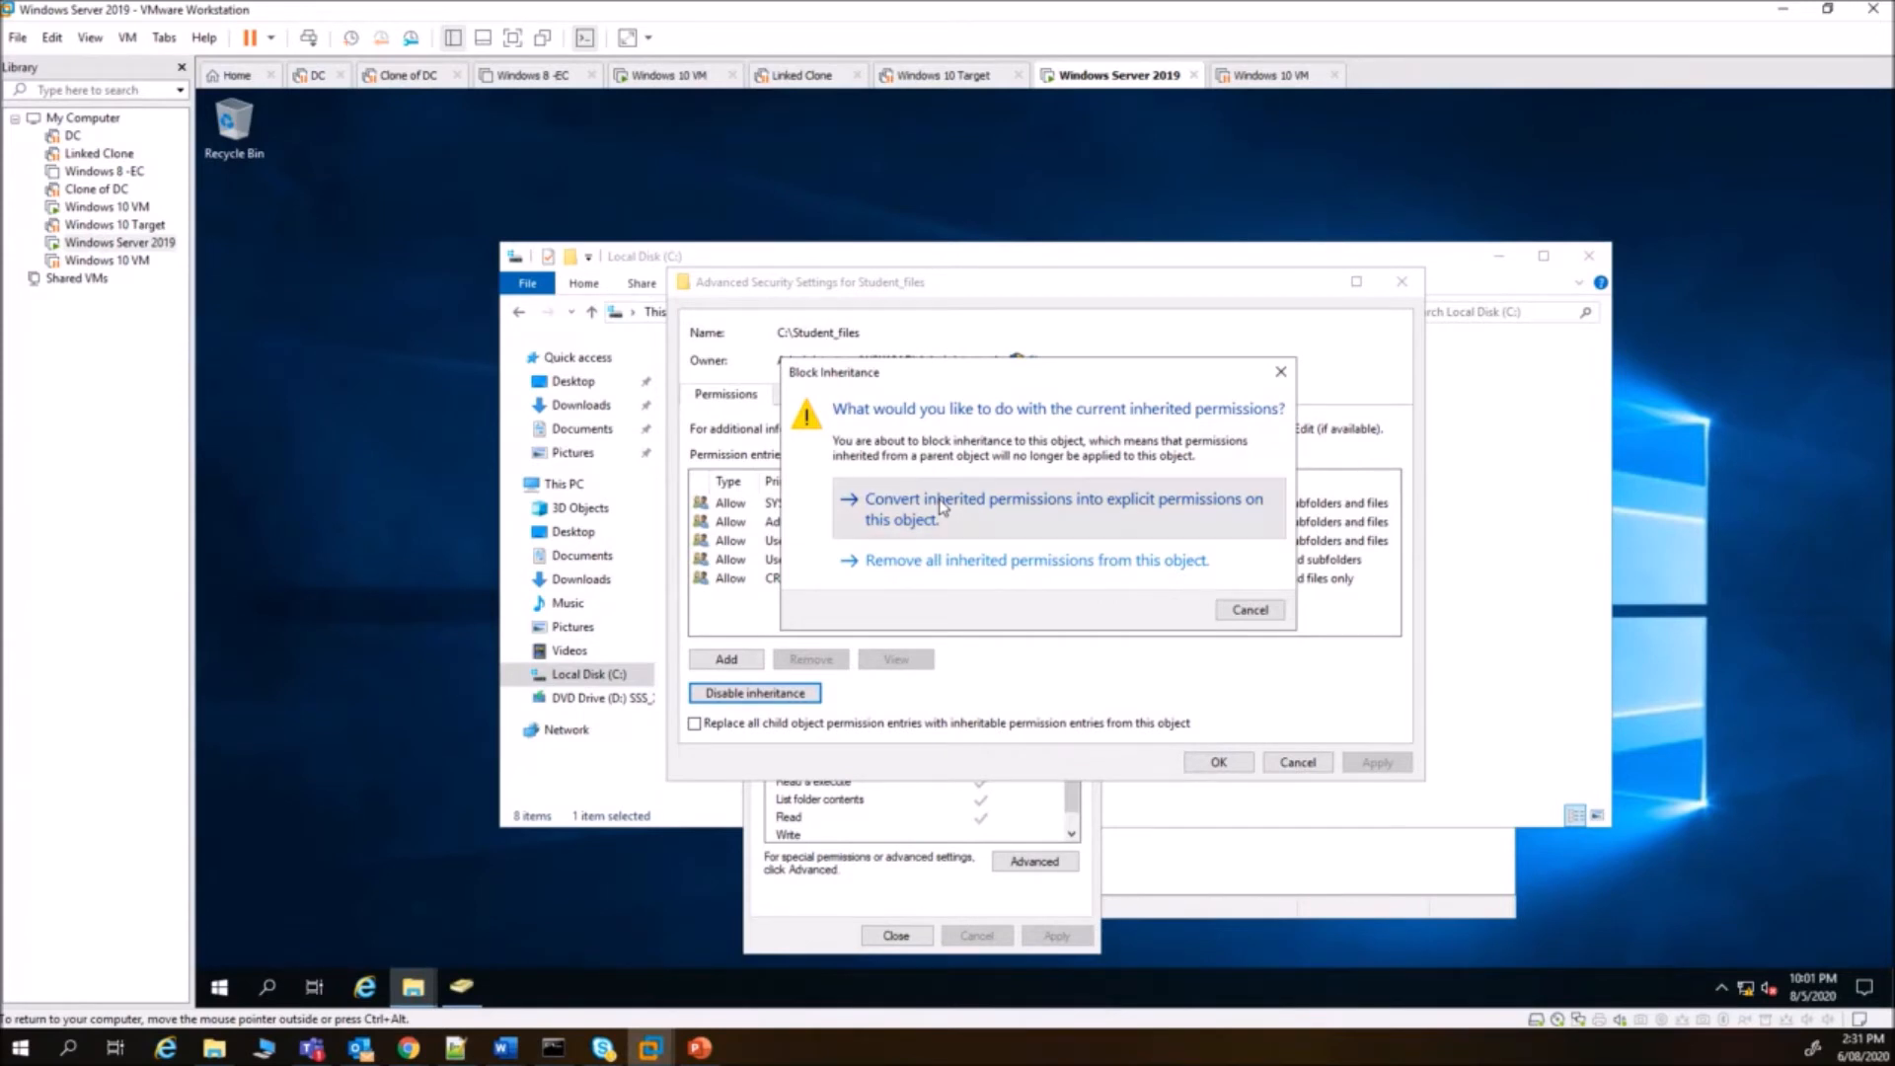
left_click(1220, 763)
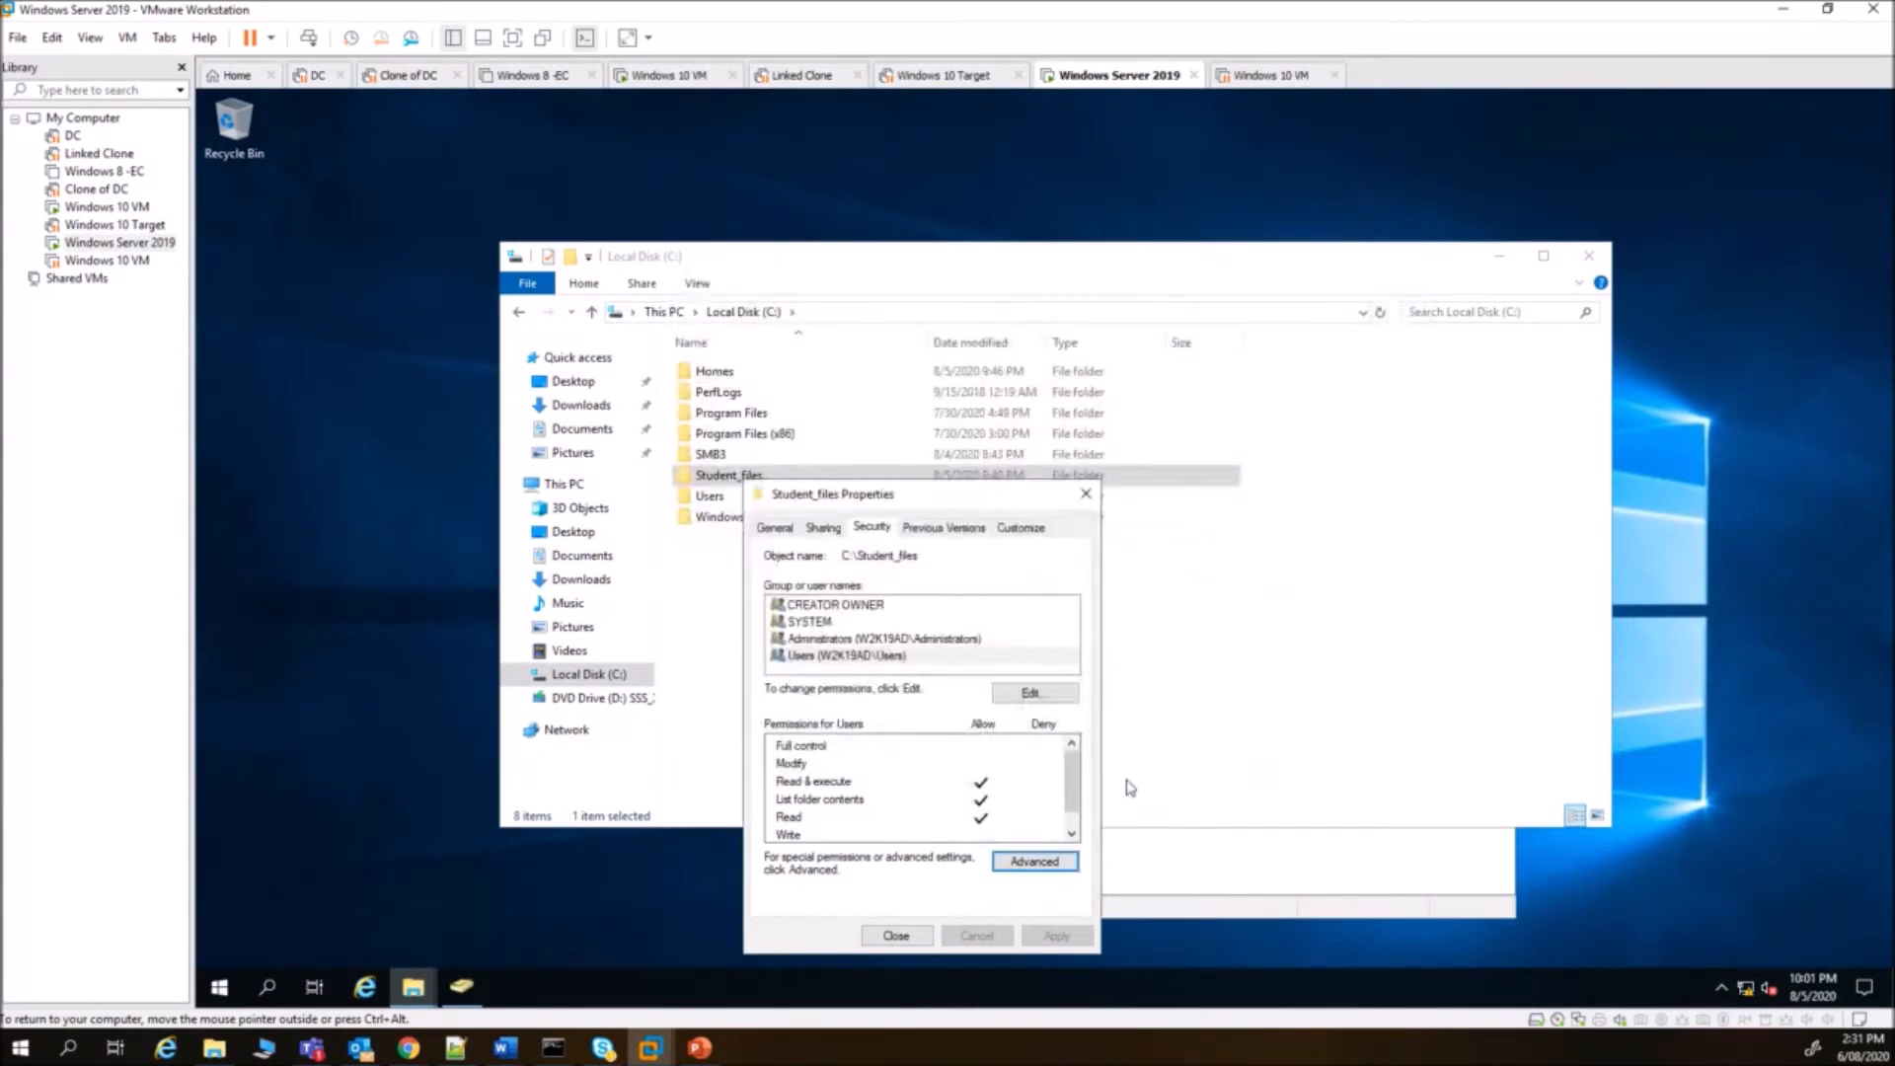
- Remove the Users group from Student_files' NTFS permissions
left_click(1035, 693)
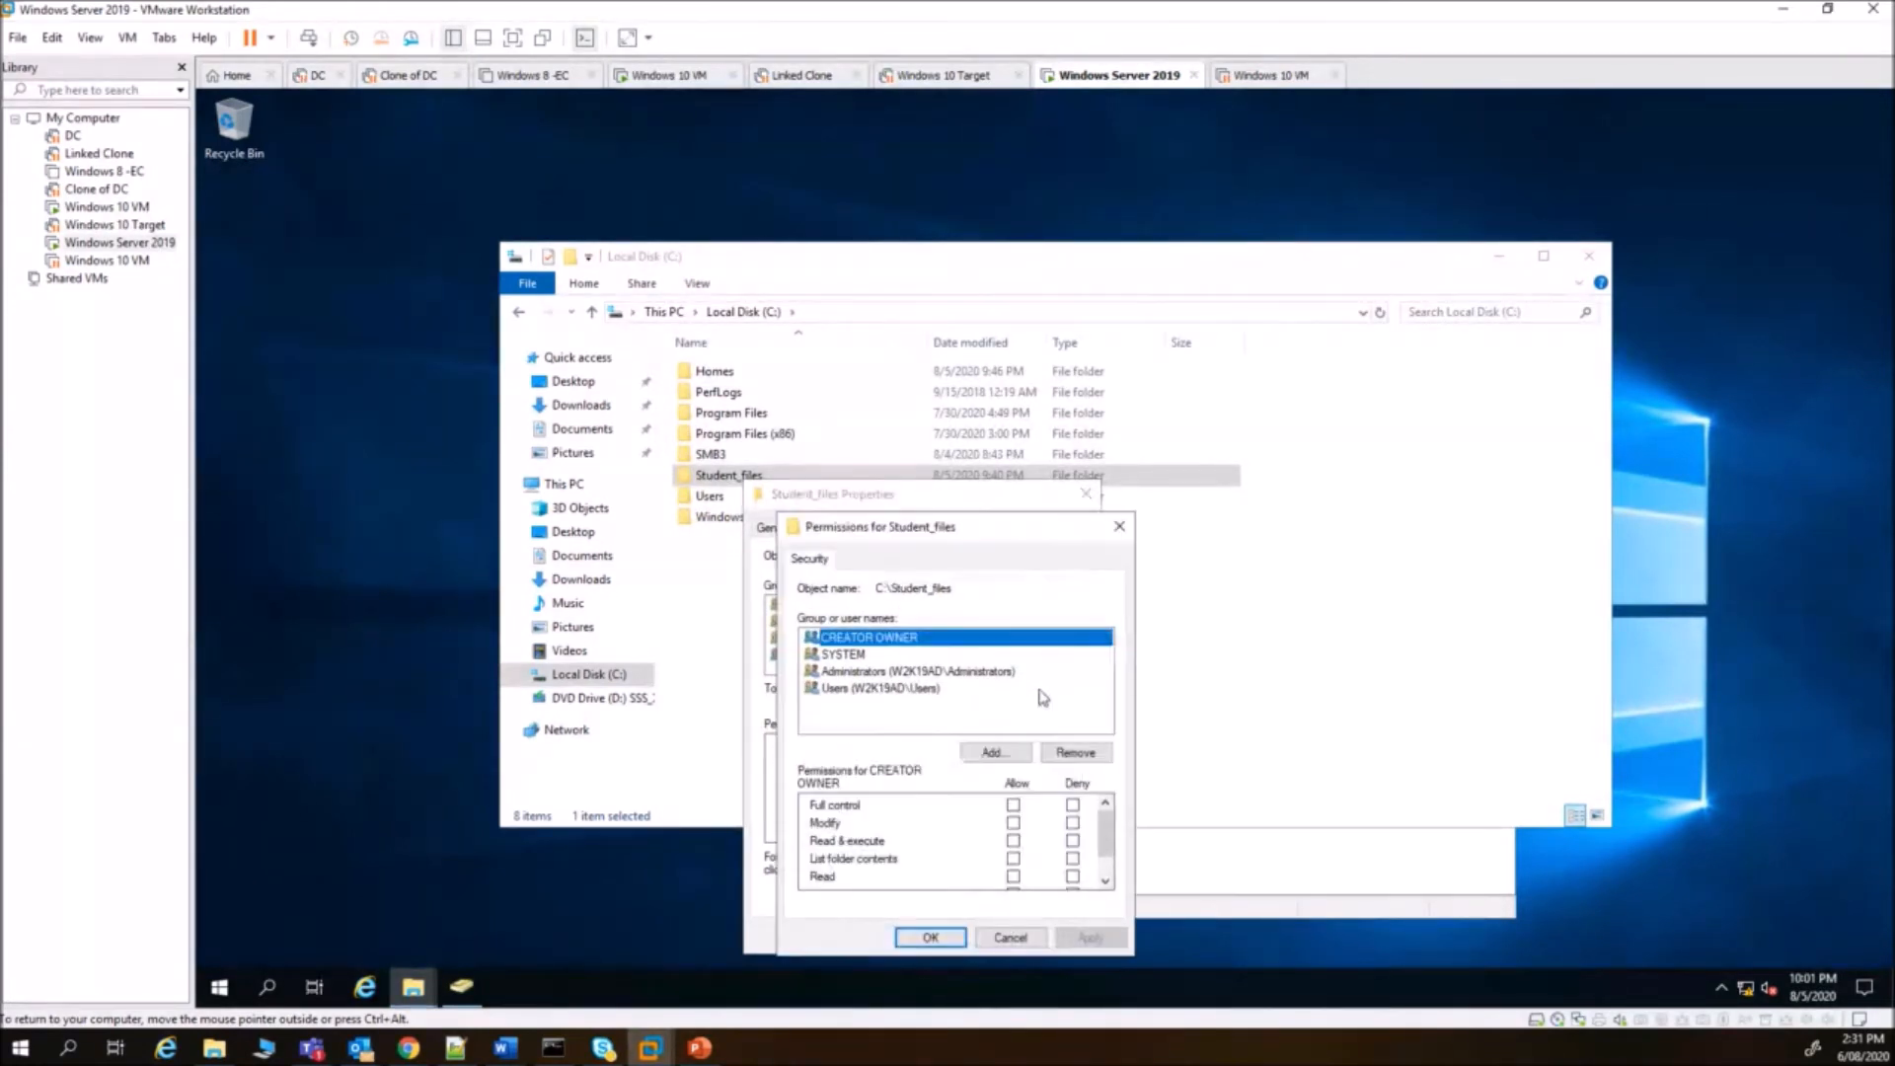
left_click(853, 689)
left_click(1094, 754)
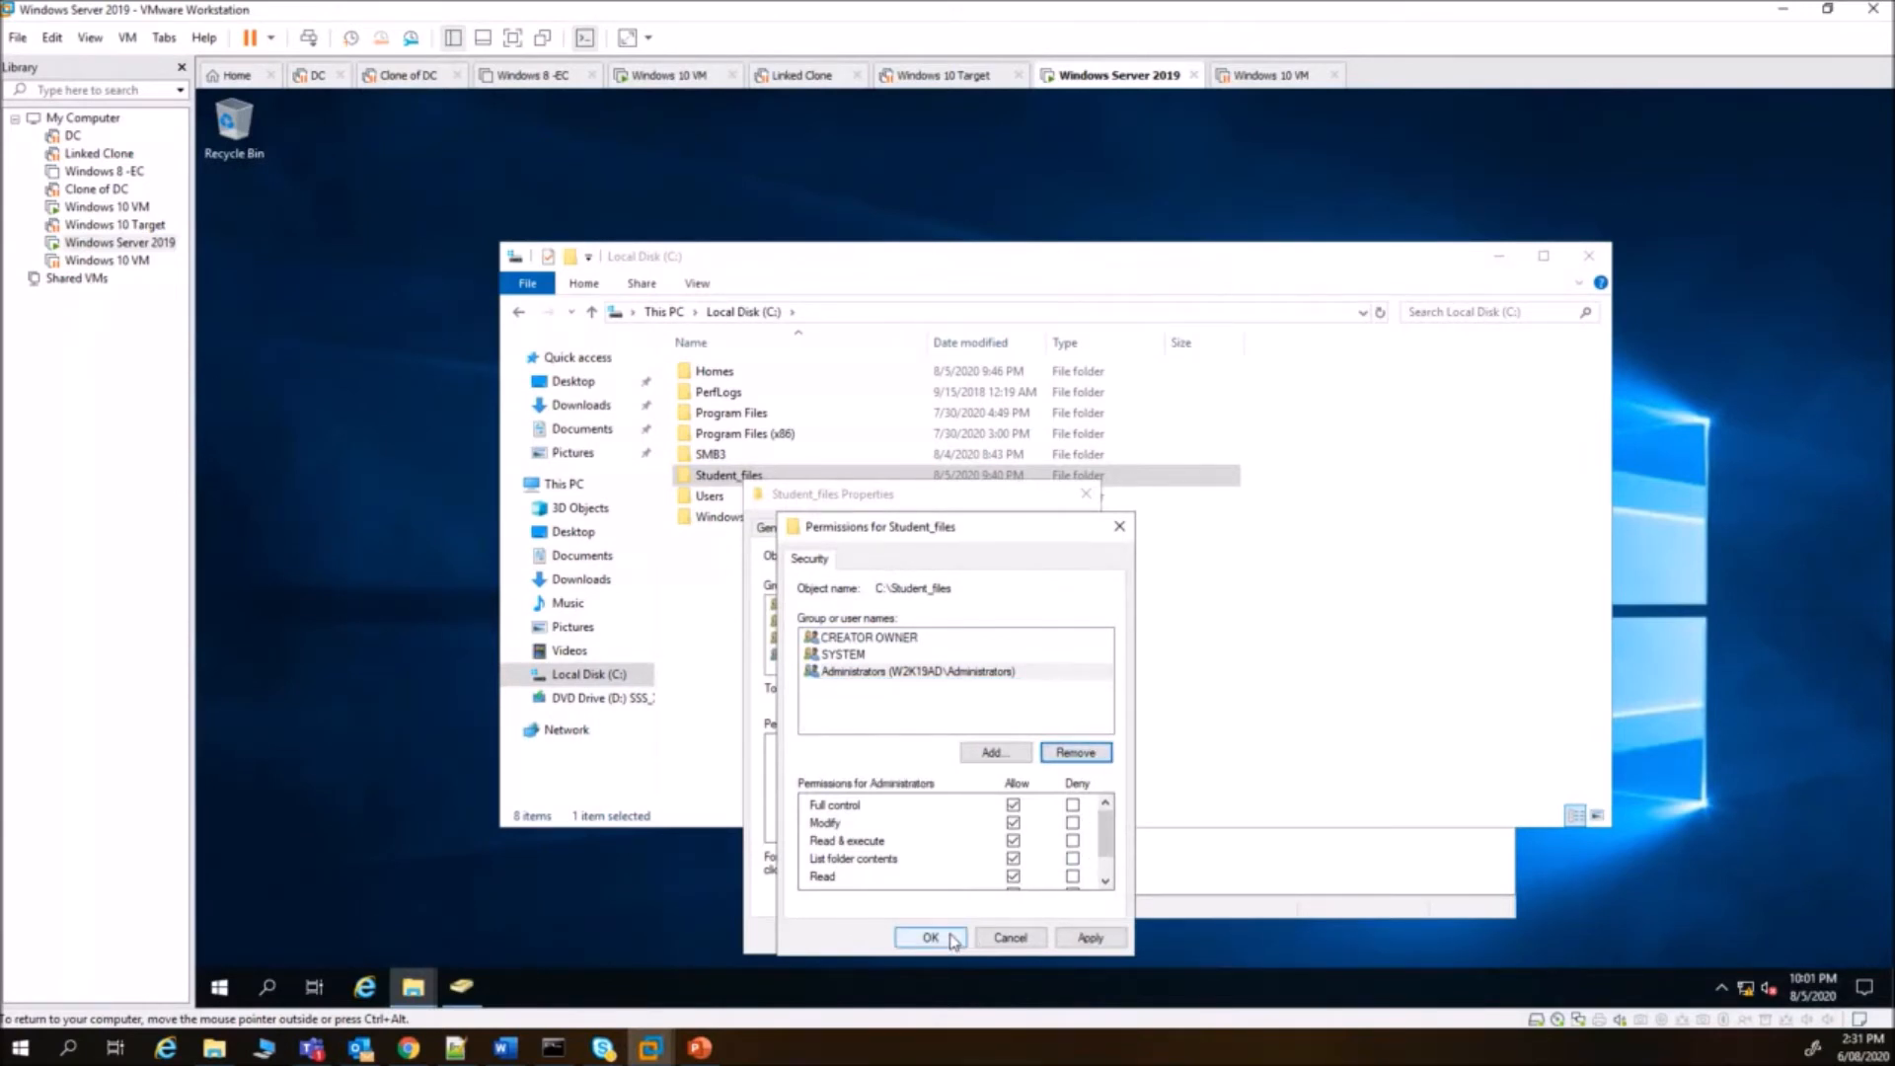
left_click(931, 938)
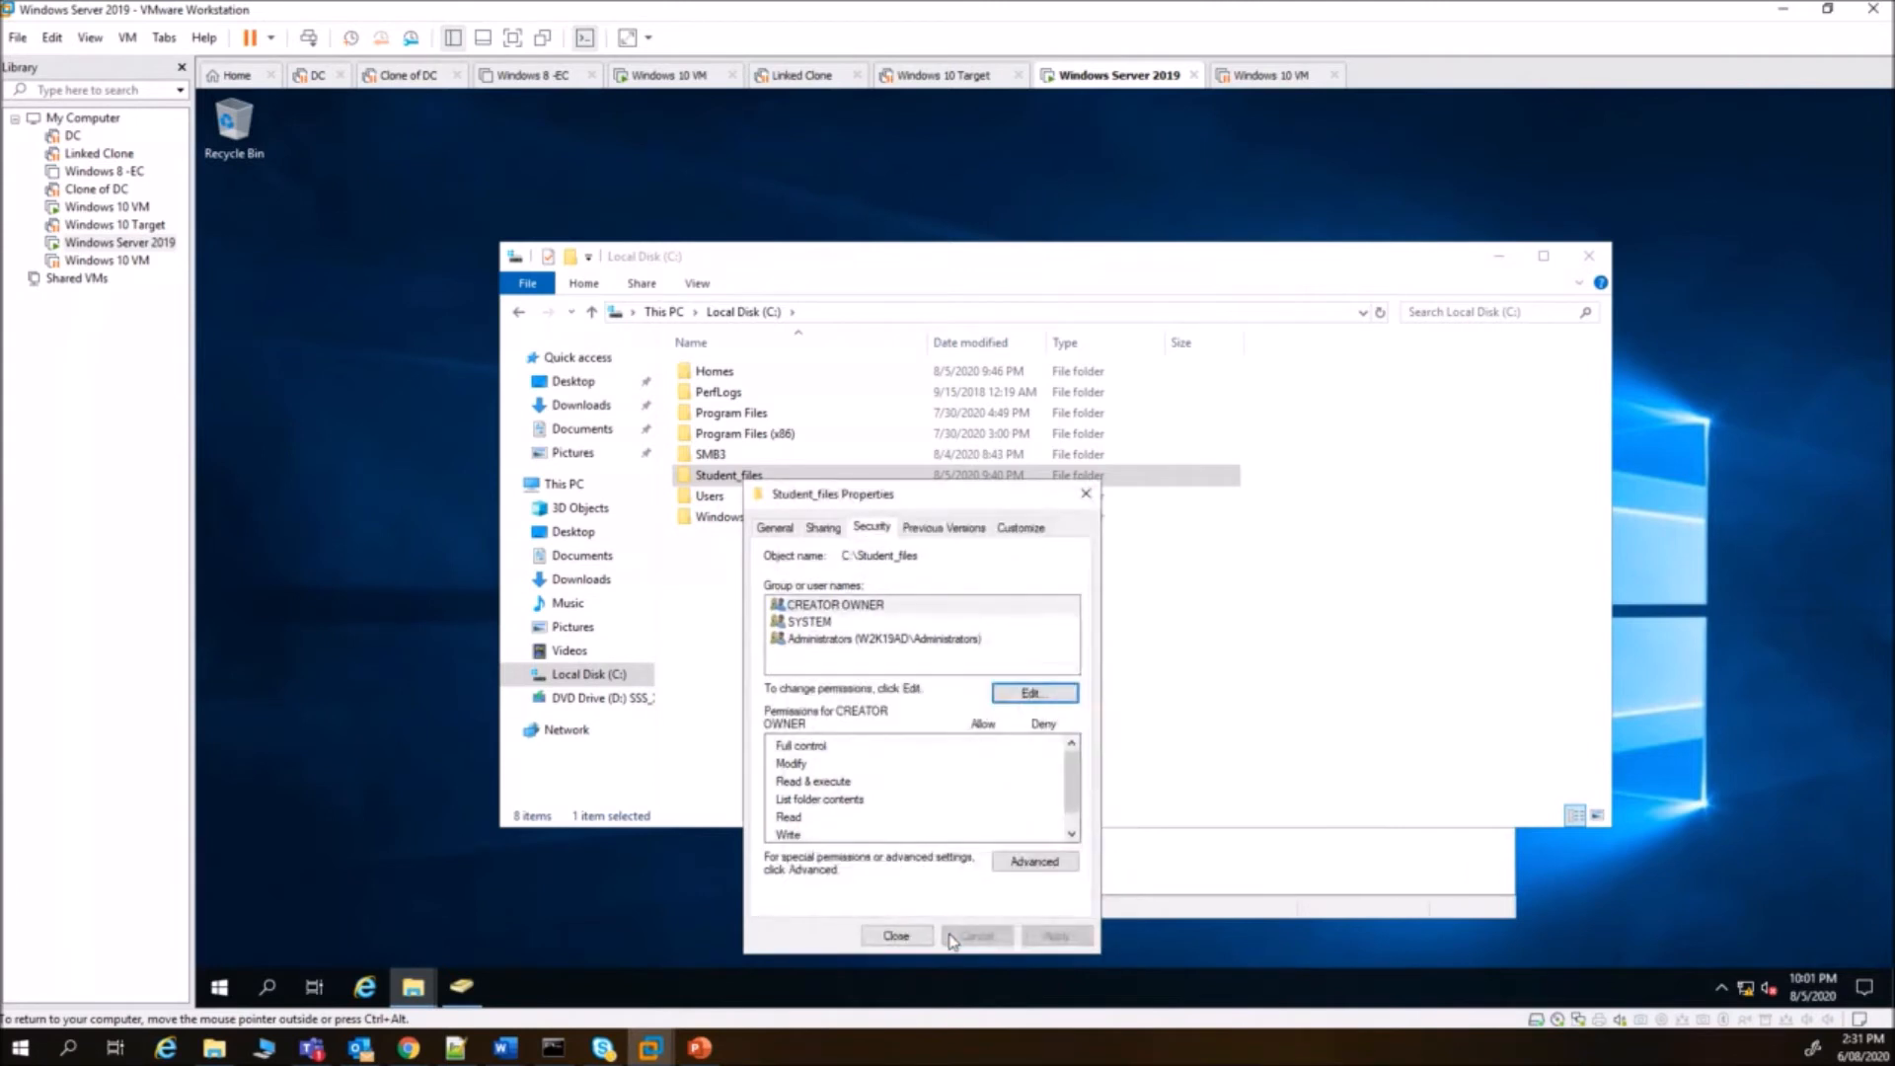
- Search for 'd' and add the four DL_Student_Files groups to the permissions list
left_click(1035, 693)
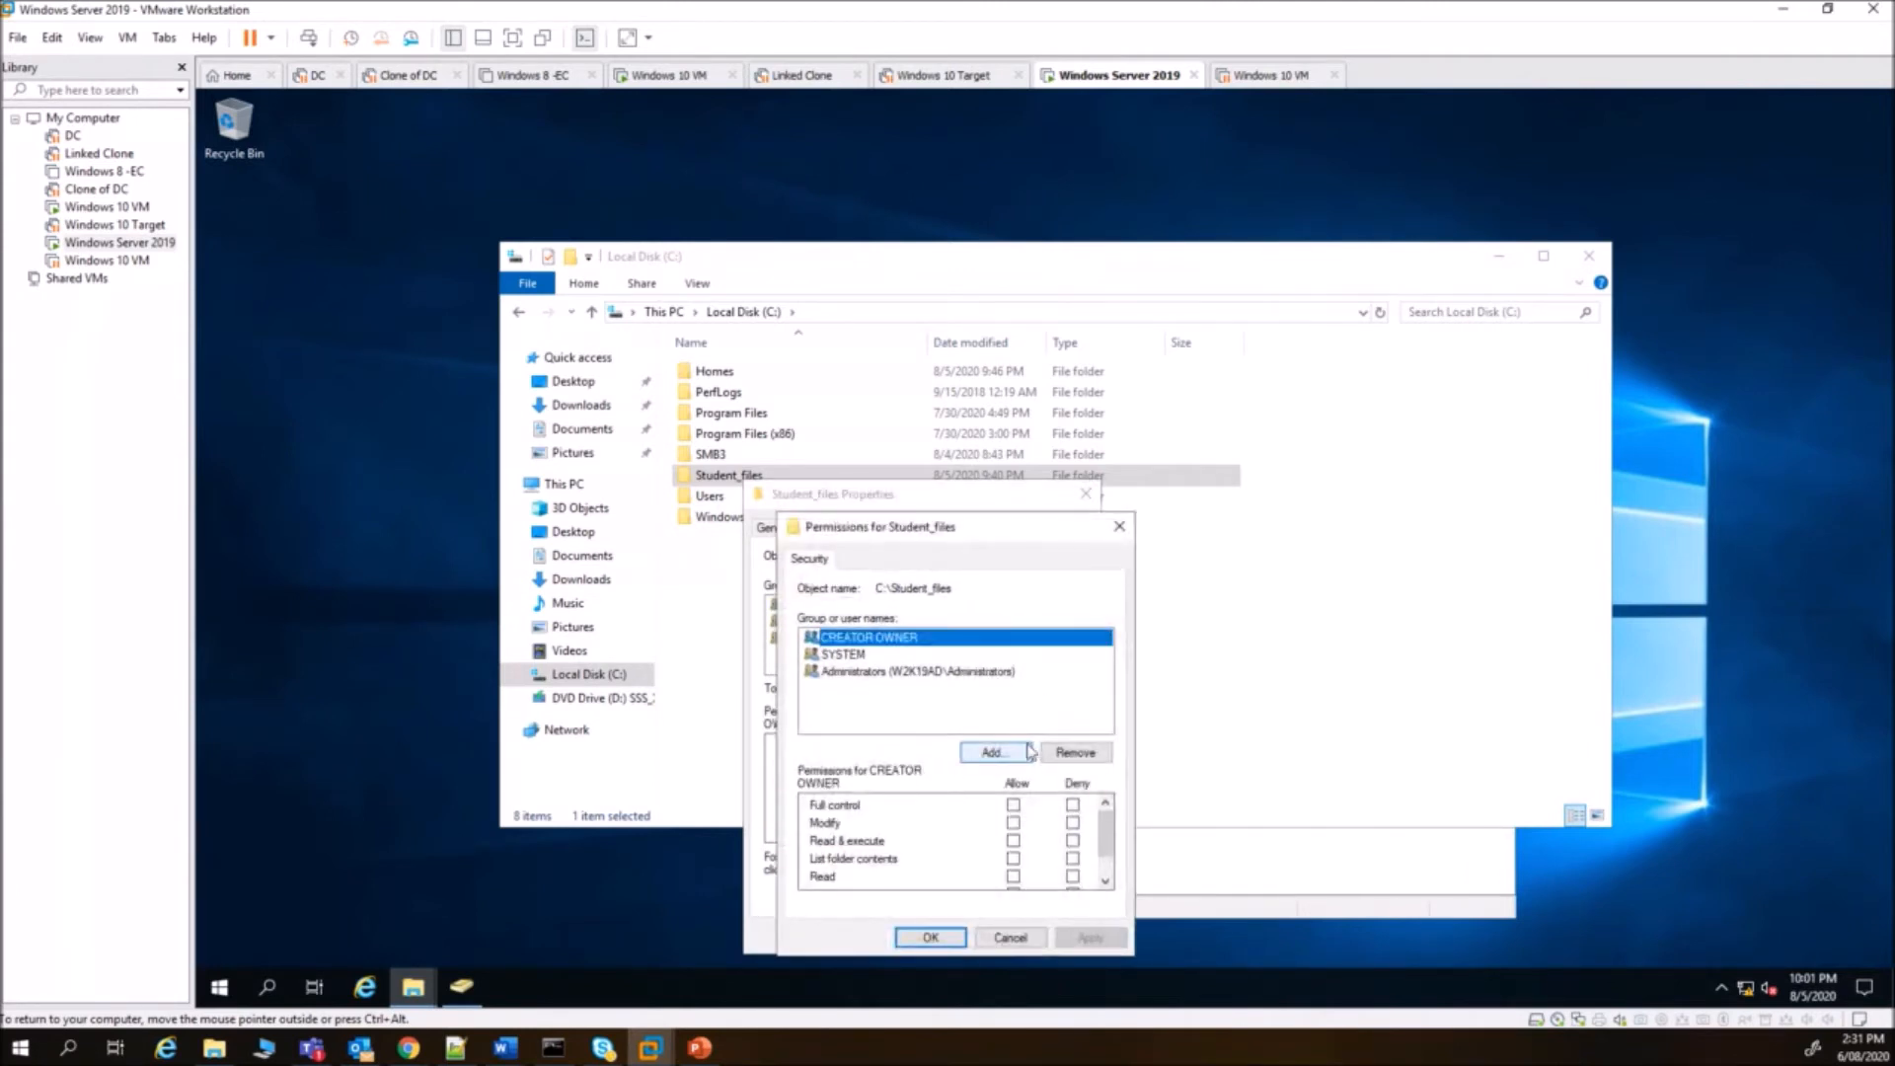
left_click(1016, 756)
type("d")
left_click(1179, 708)
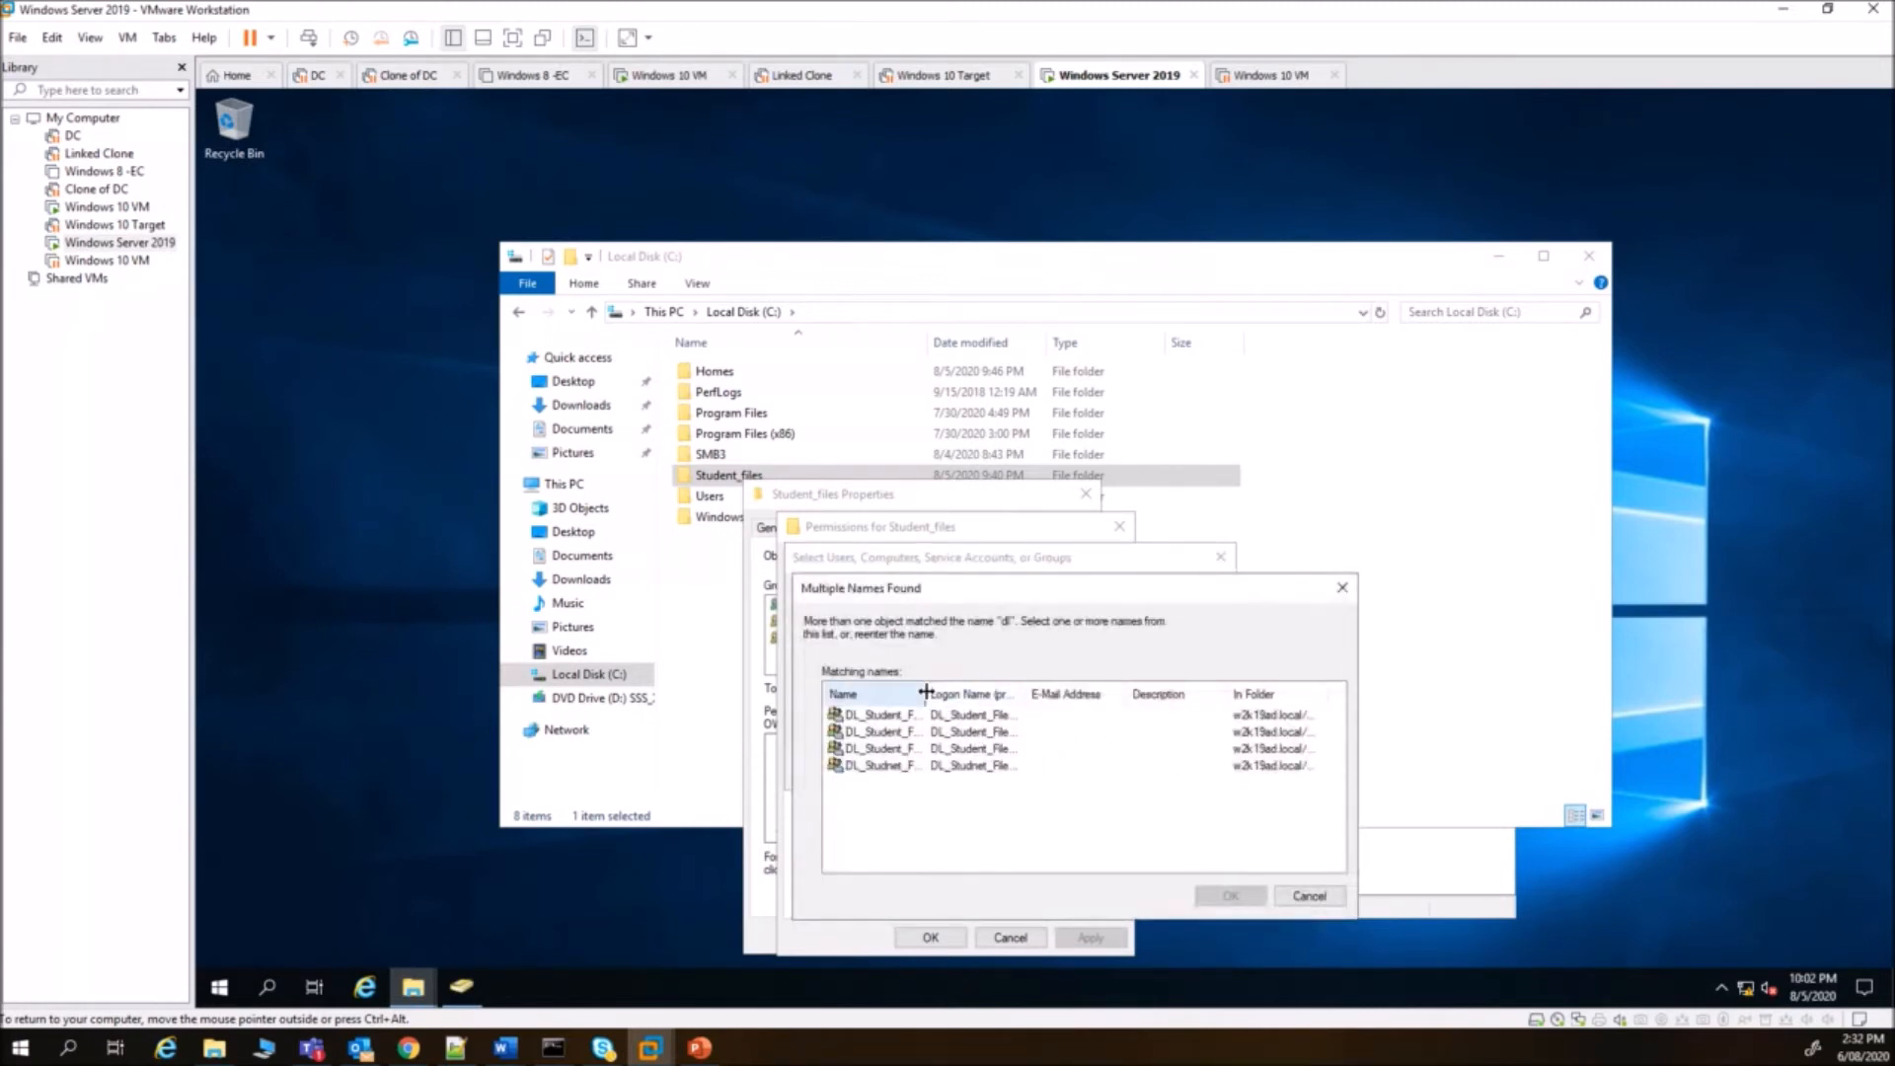
double_click(926, 694)
left_click_drag(893, 717, 898, 768)
left_click(1231, 895)
left_click(1109, 772)
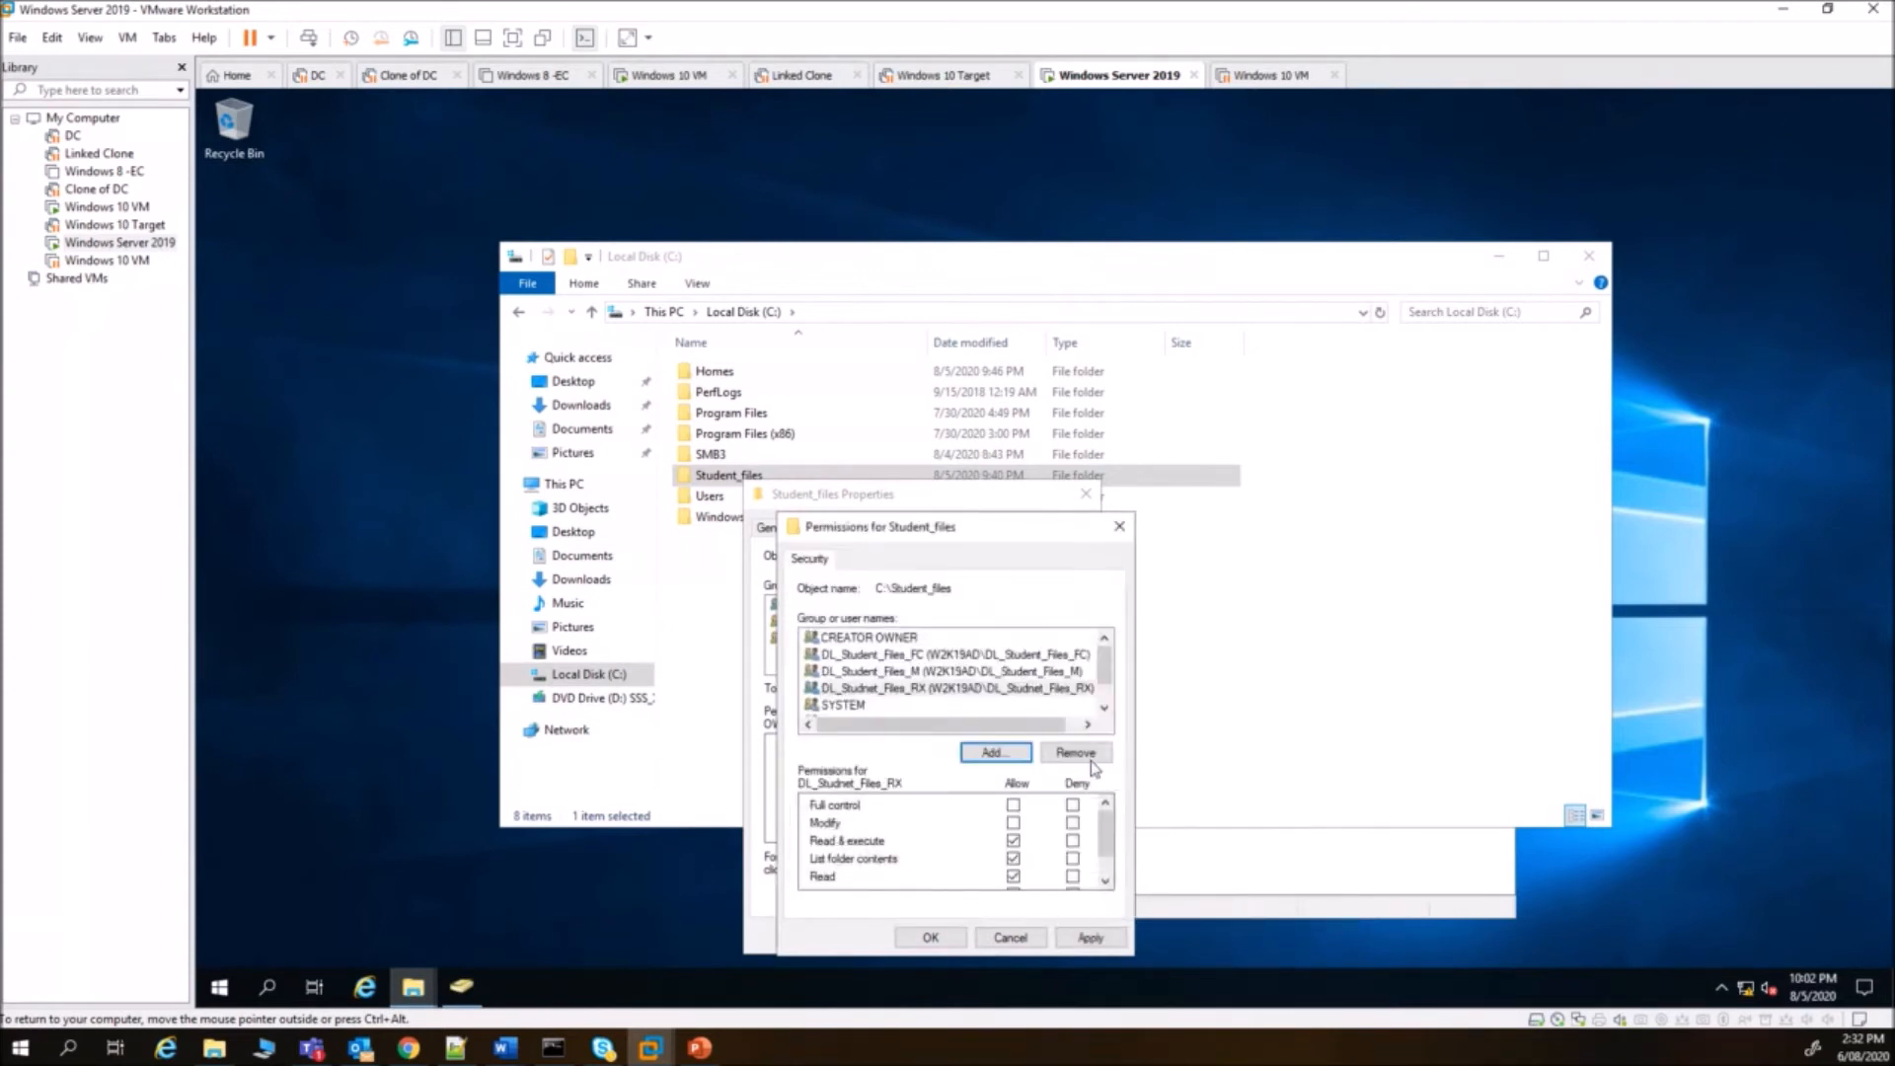
- Grant DL_Student_Files_FC Full control and DL_Student_Files_M Modify on Student_files
left_click(897, 656)
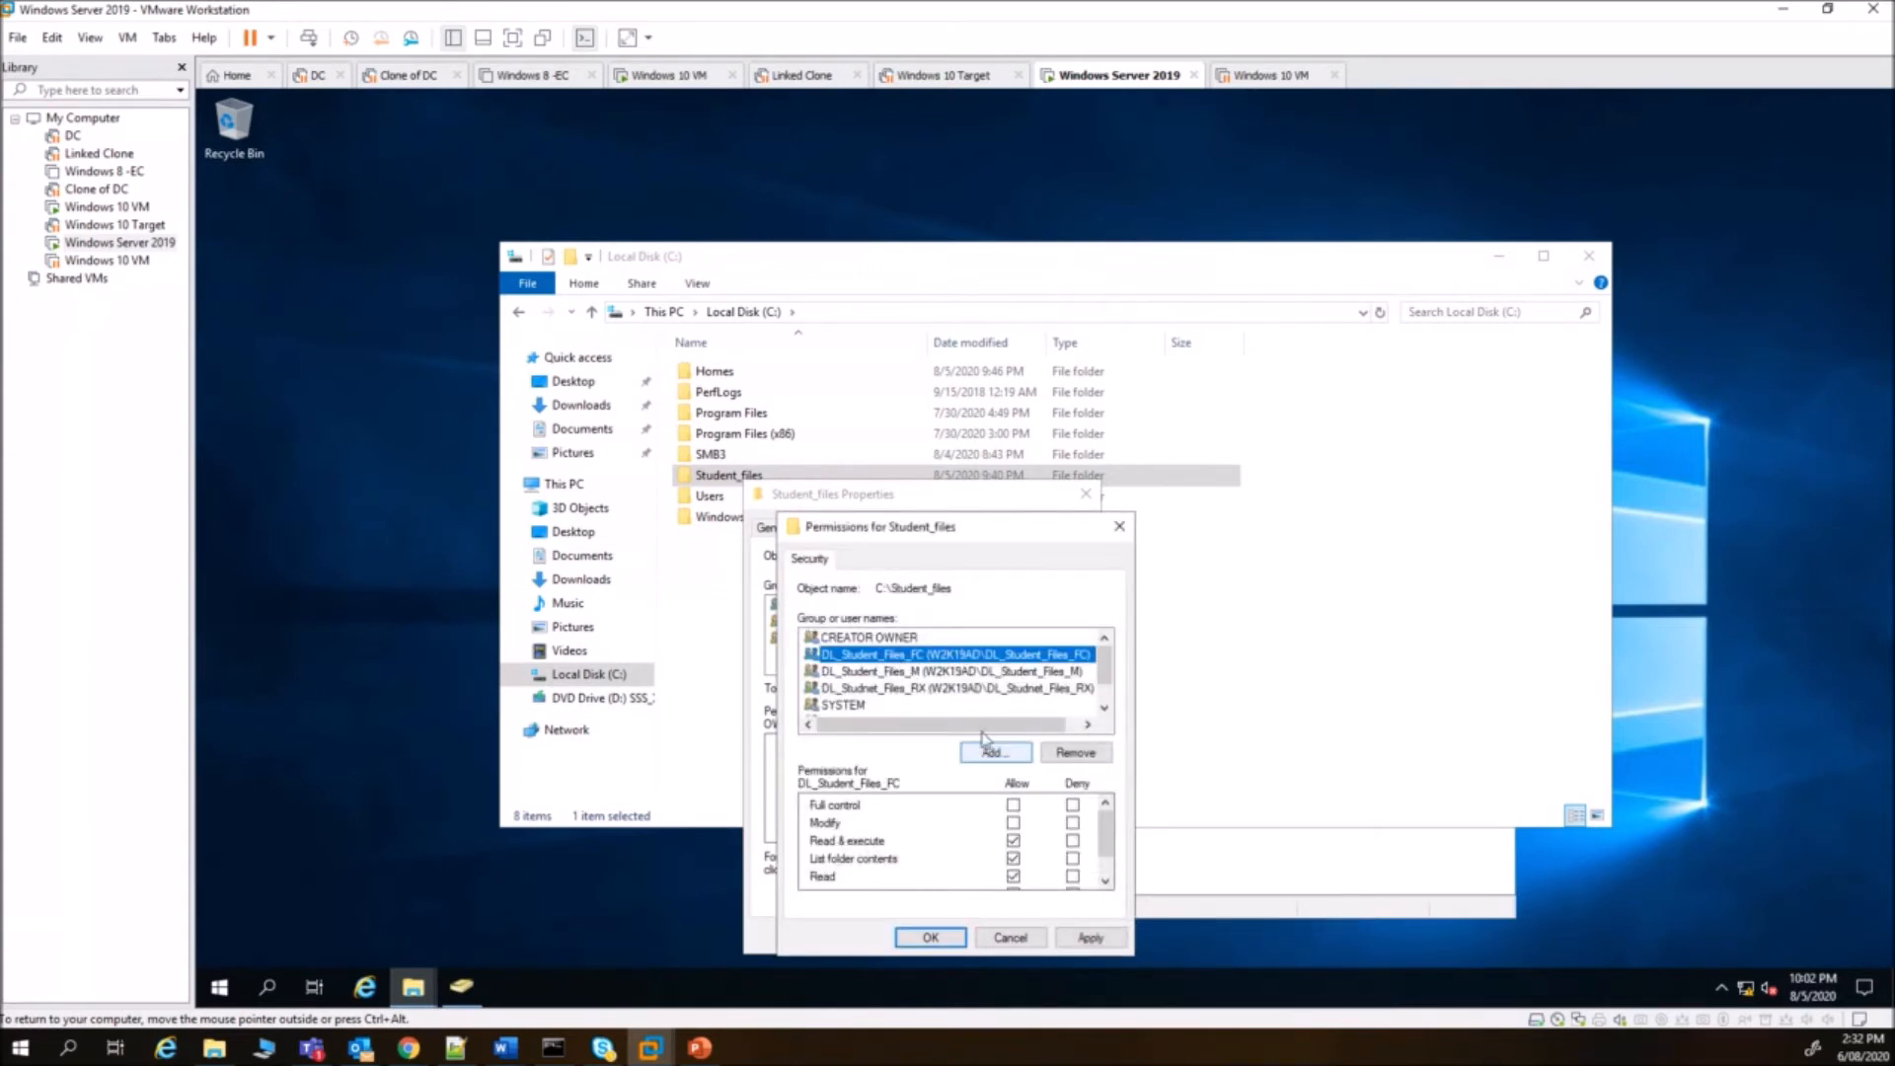
left_click(1013, 805)
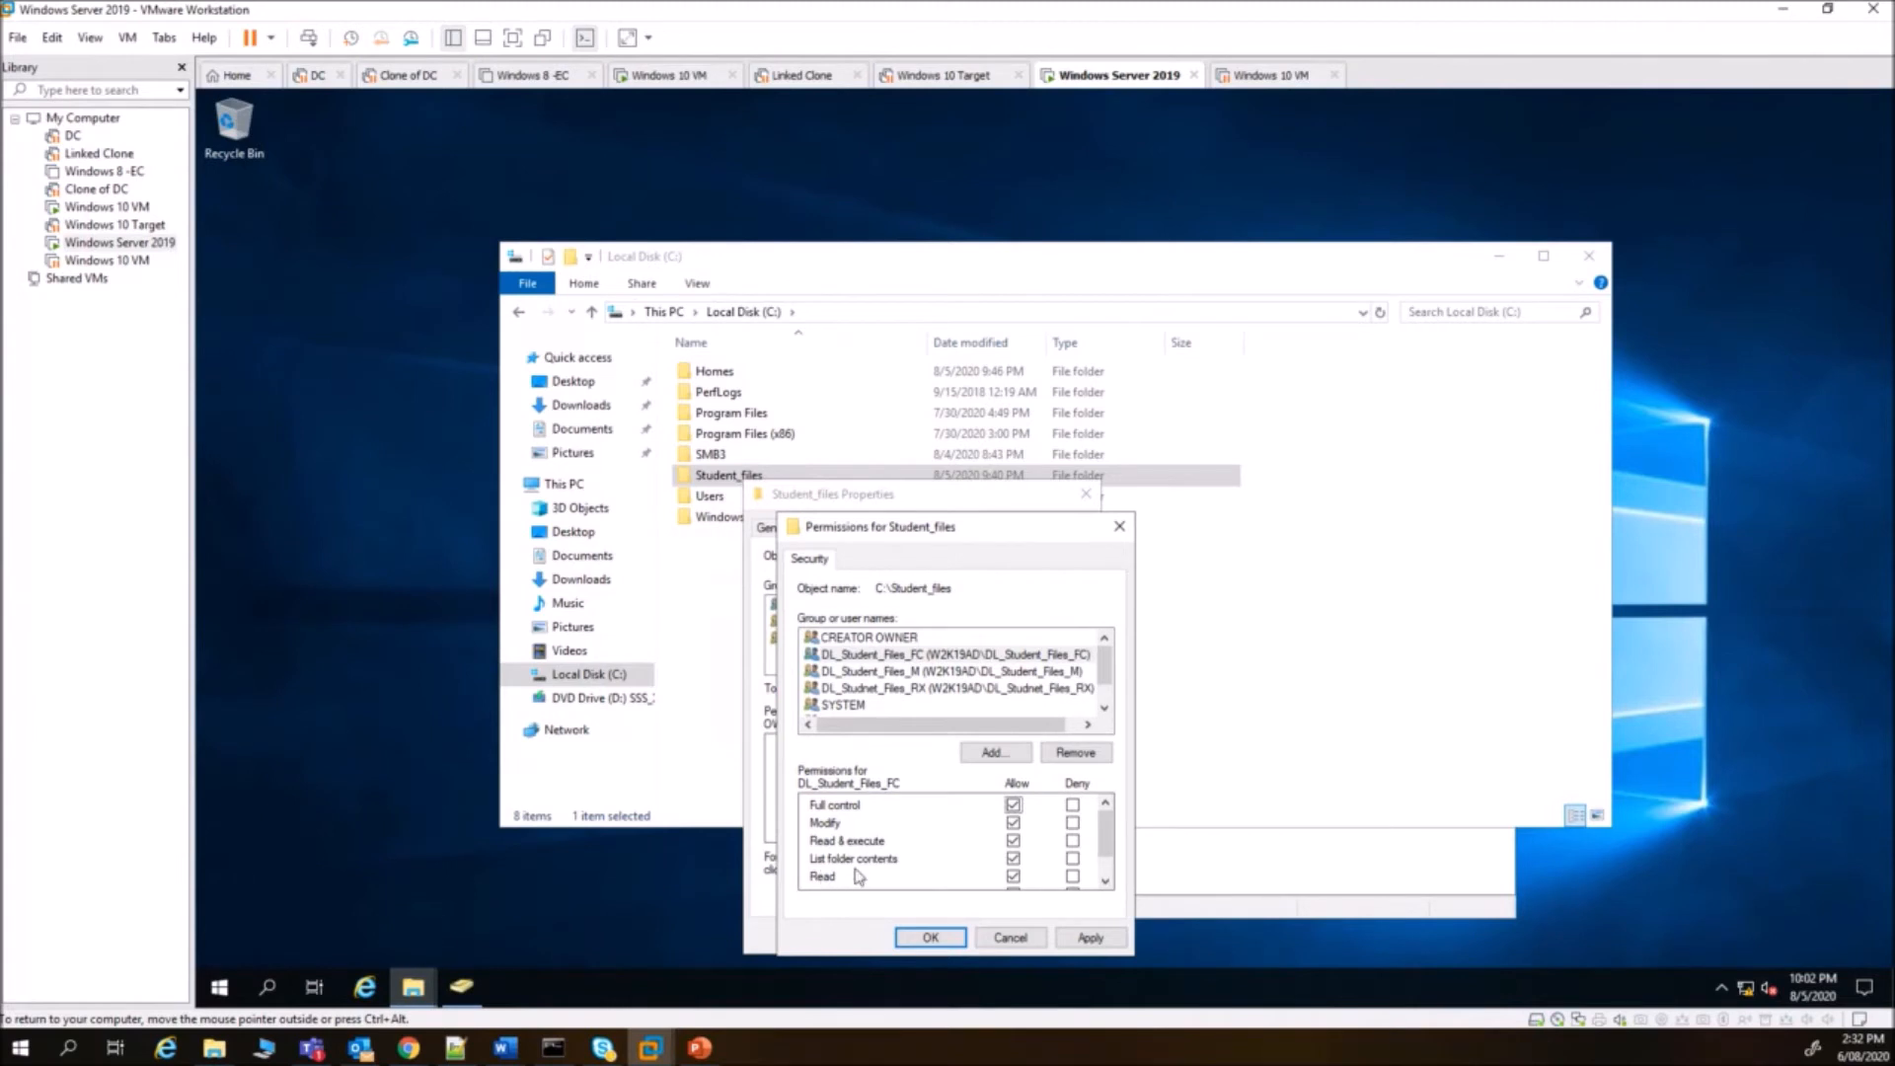
scroll(824, 889, "down", 1)
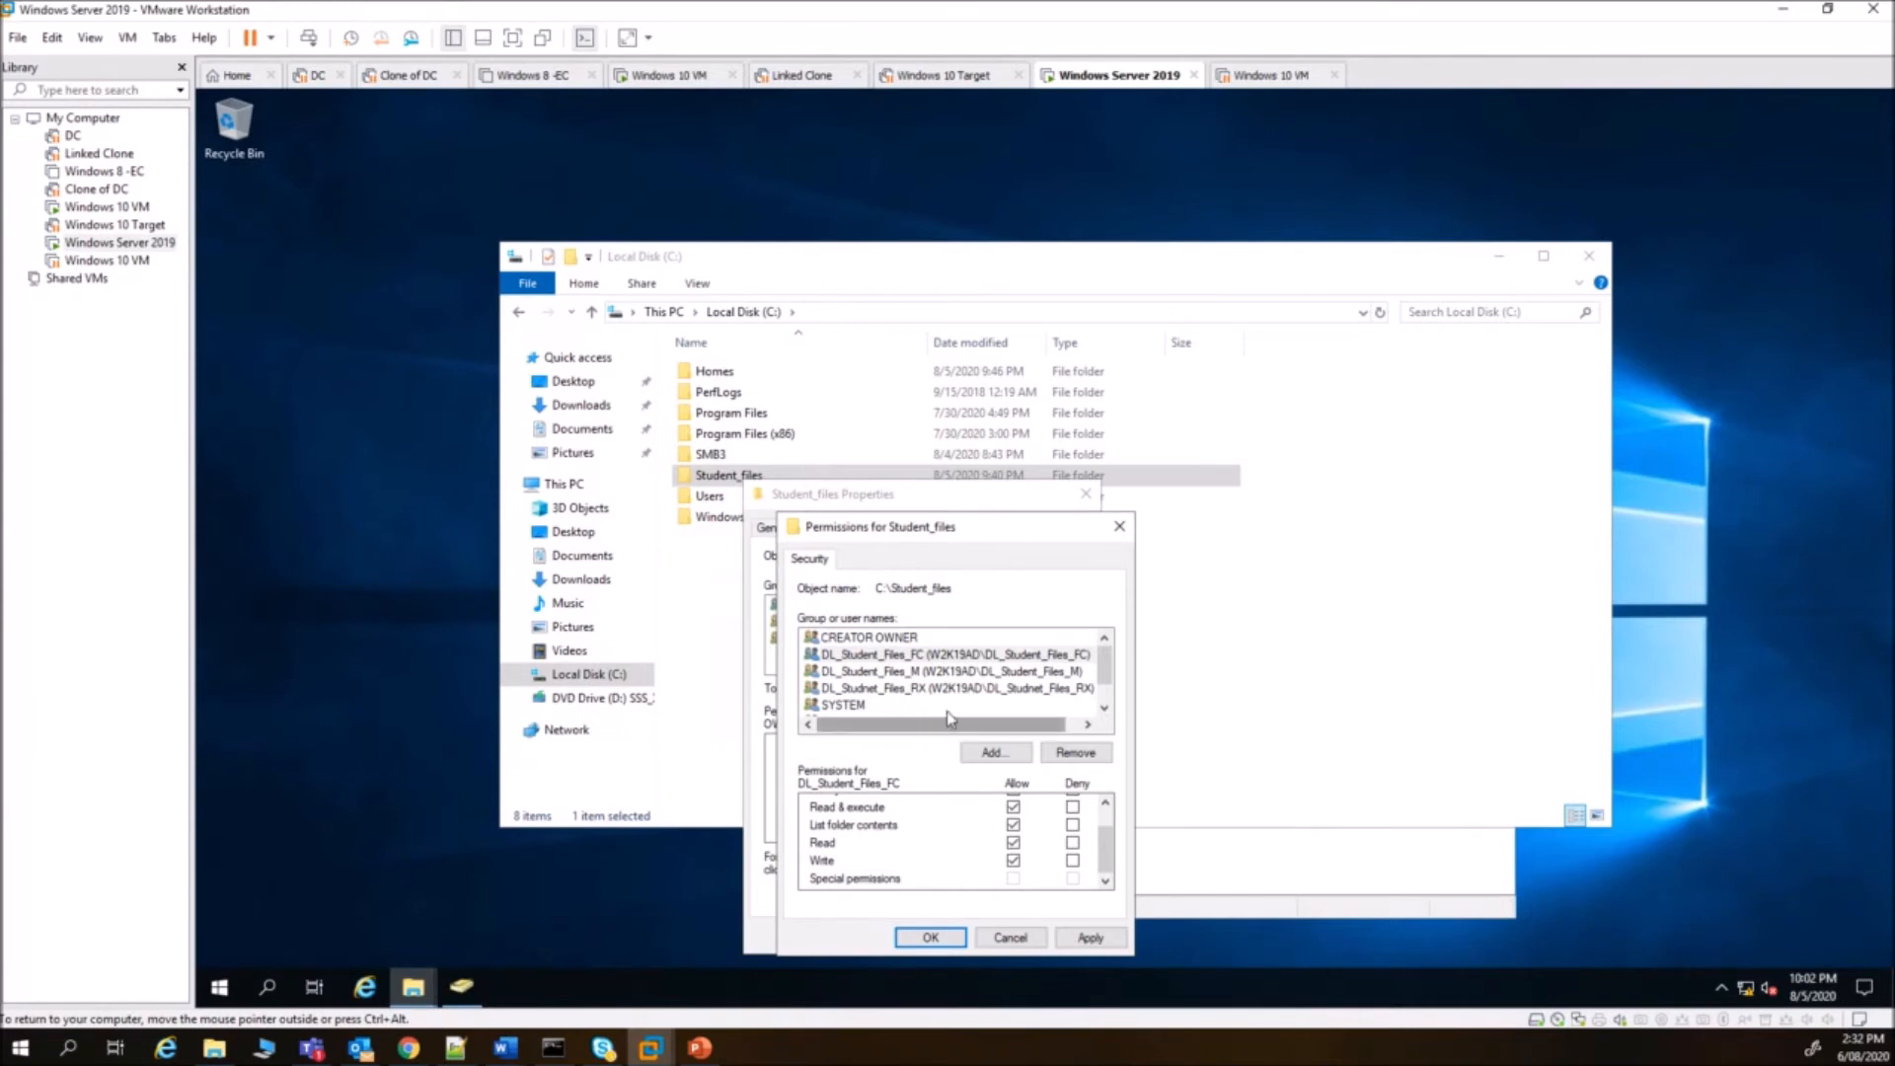
left_click(935, 673)
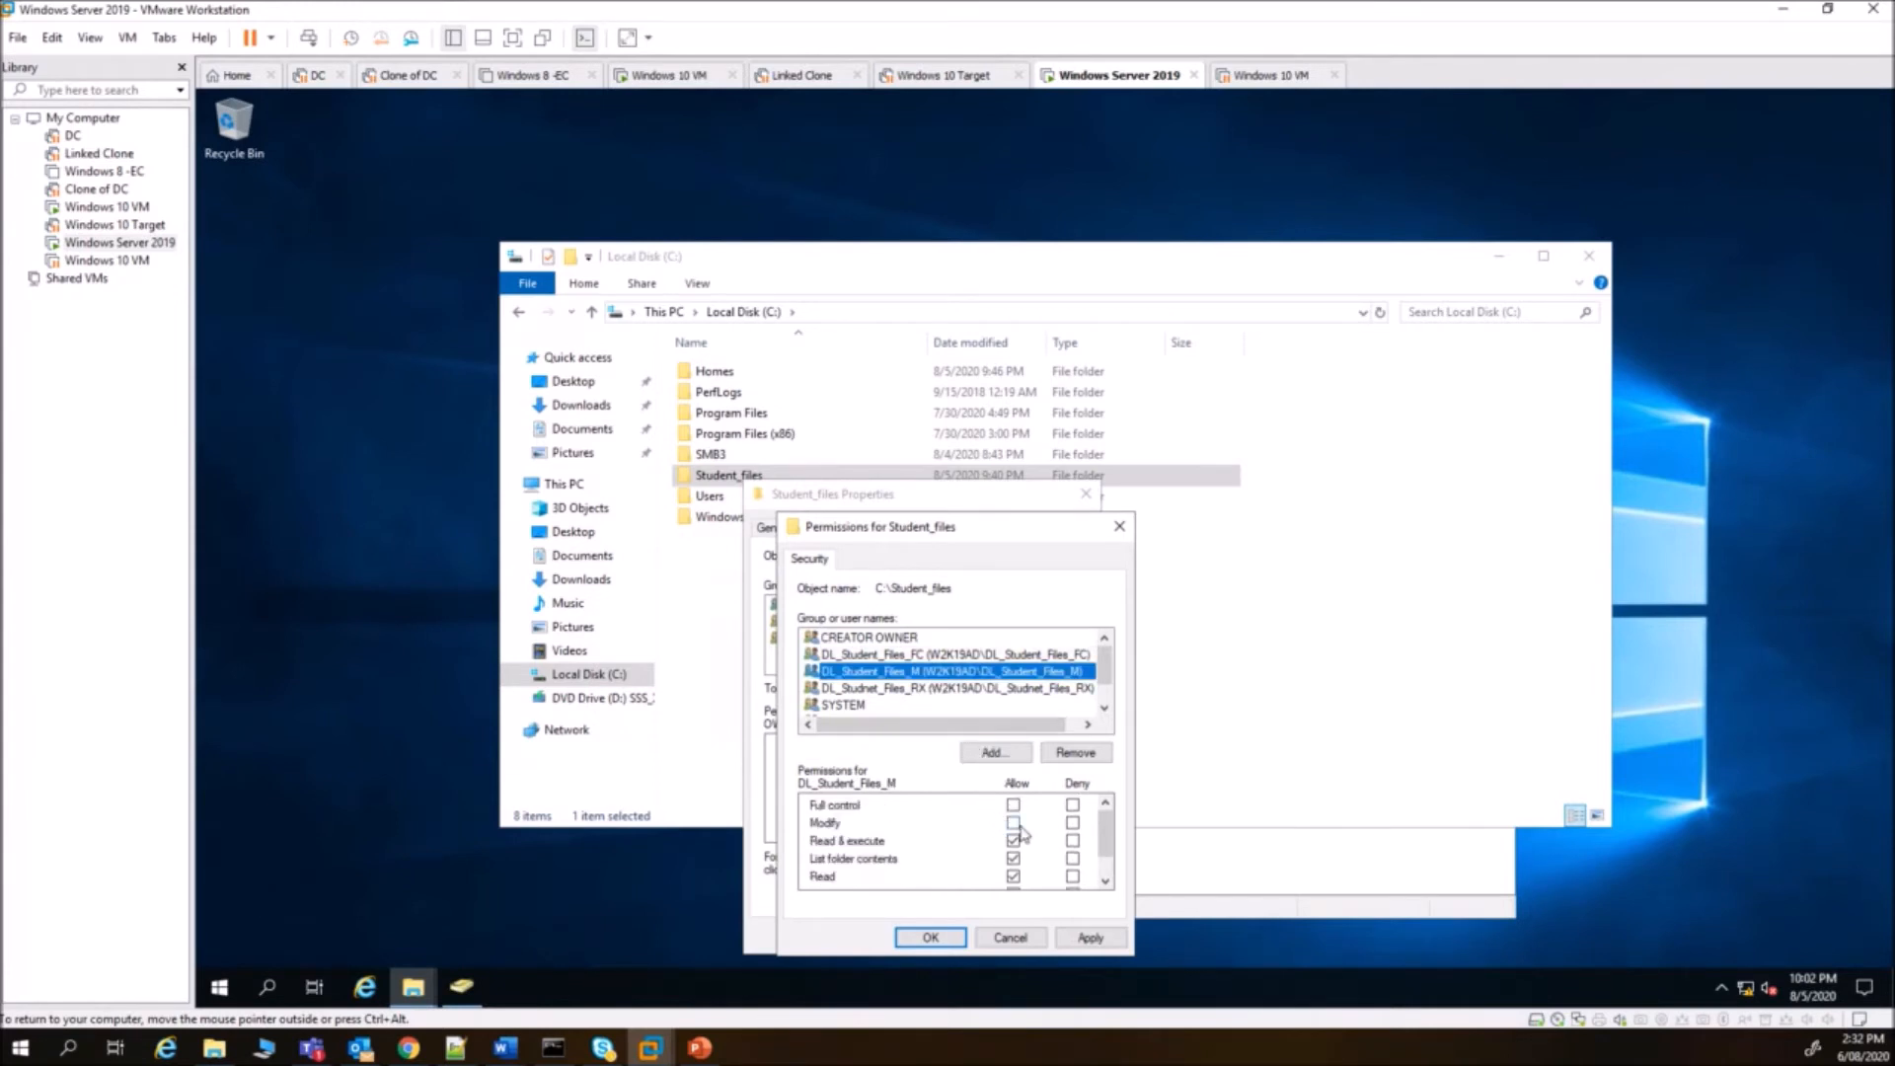
left_click(1019, 832)
- Allow Write for DL_Student_Files_RWX, leave DL_Studnet_Files_RX at defaults, and save
scroll(1017, 844, "down", 1)
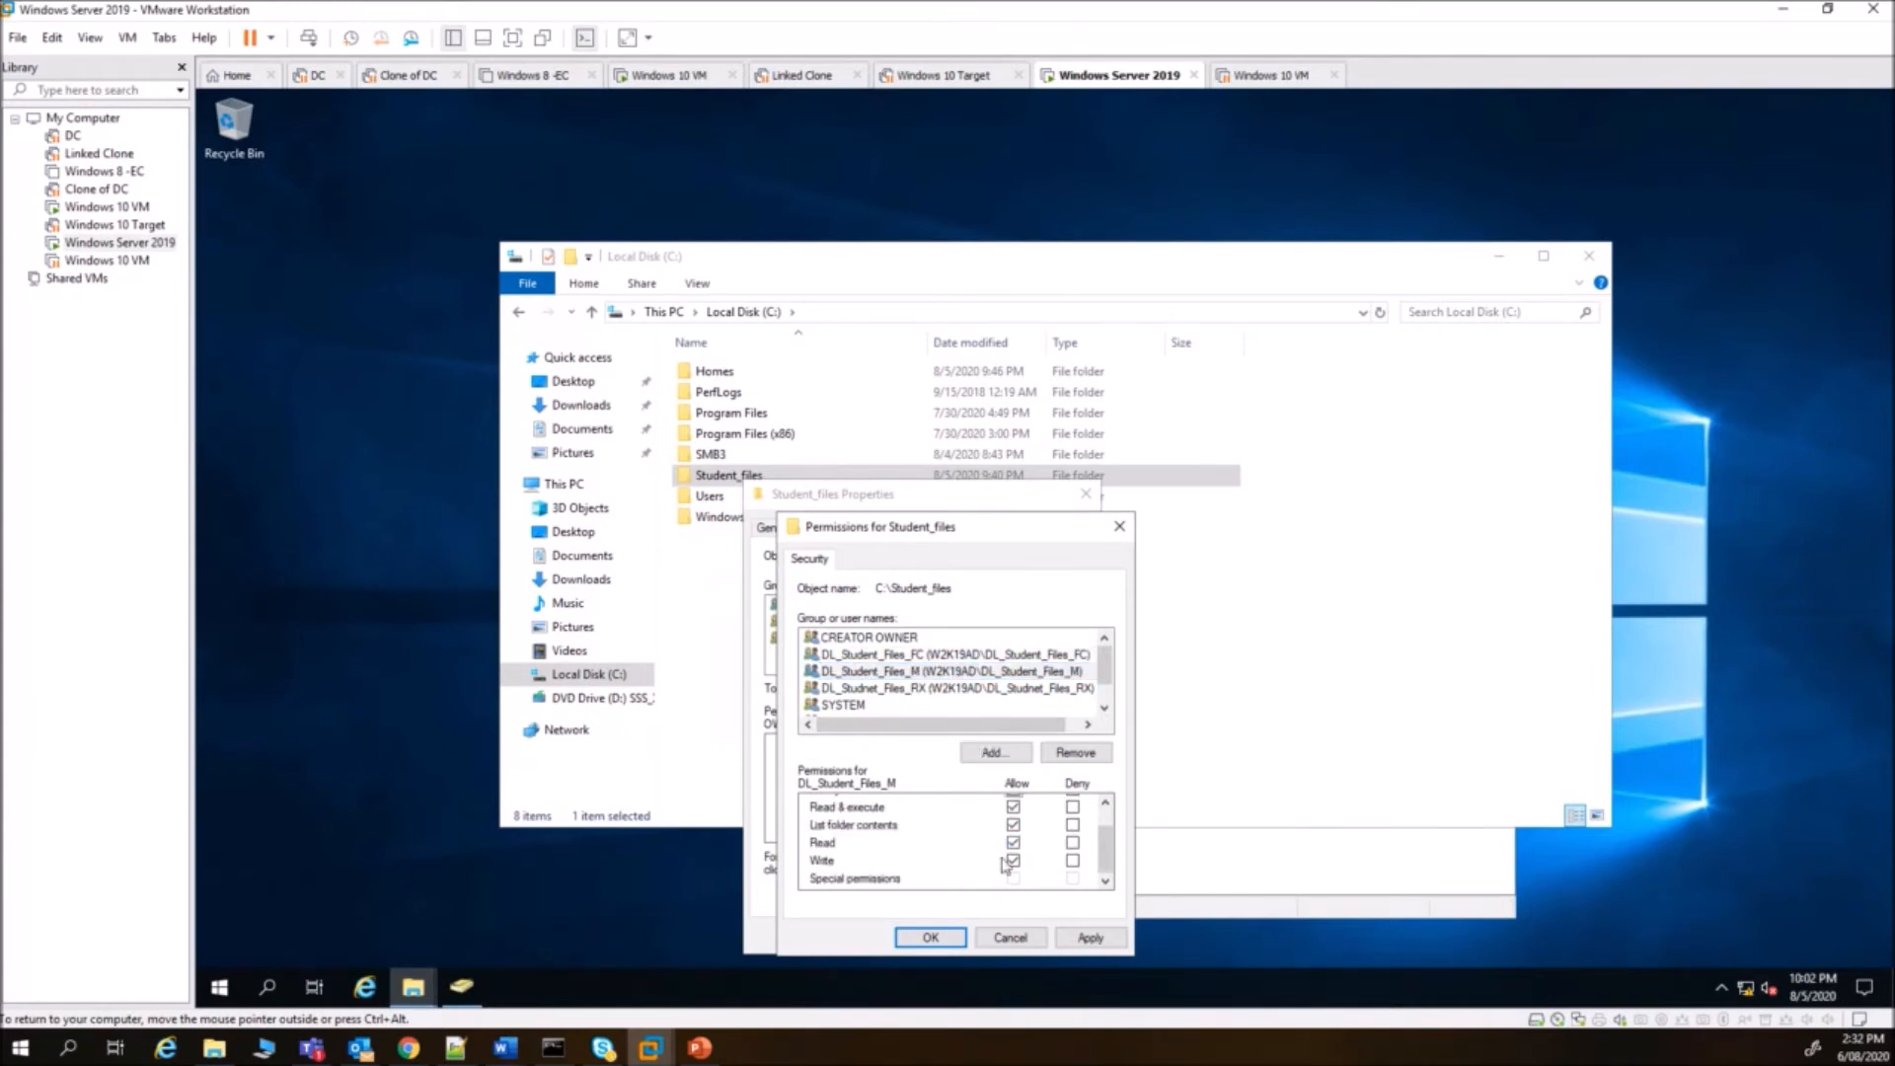
scroll(965, 855, "up", 1)
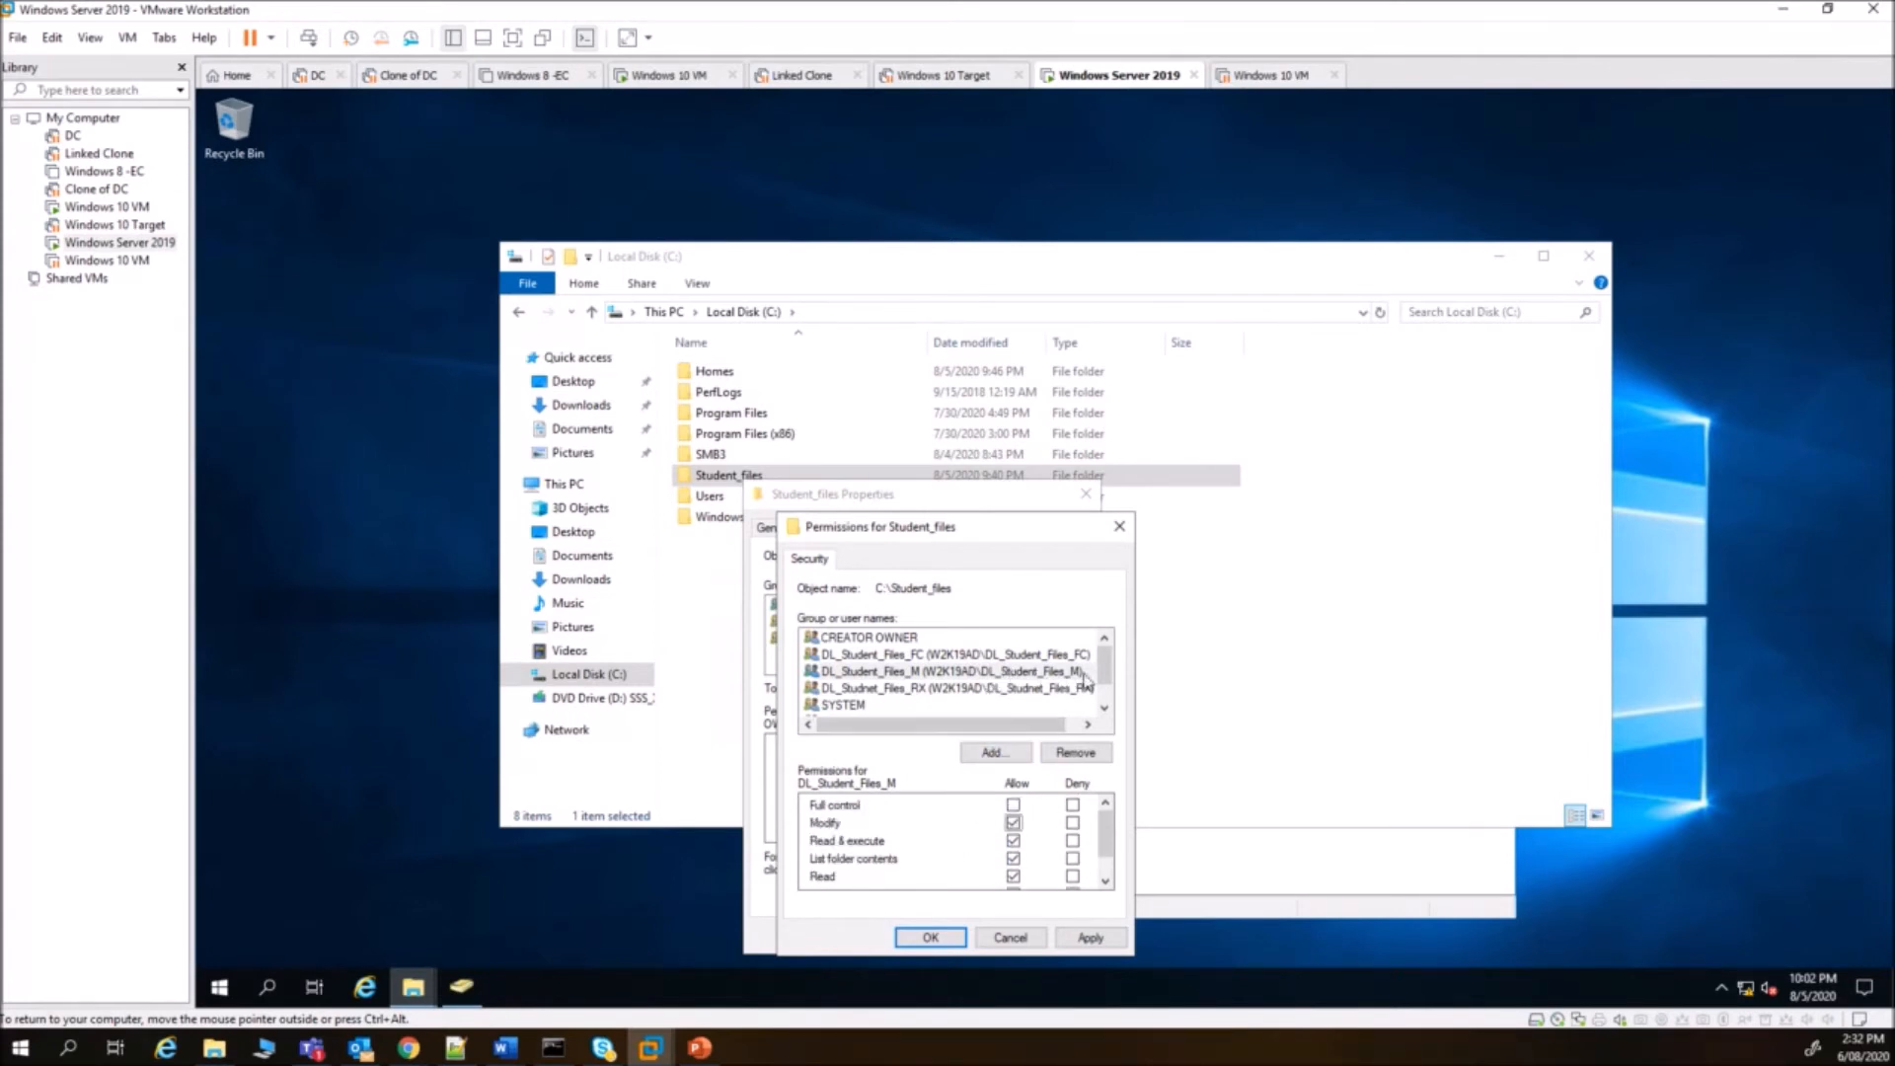
scroll(1107, 683, "down", 1)
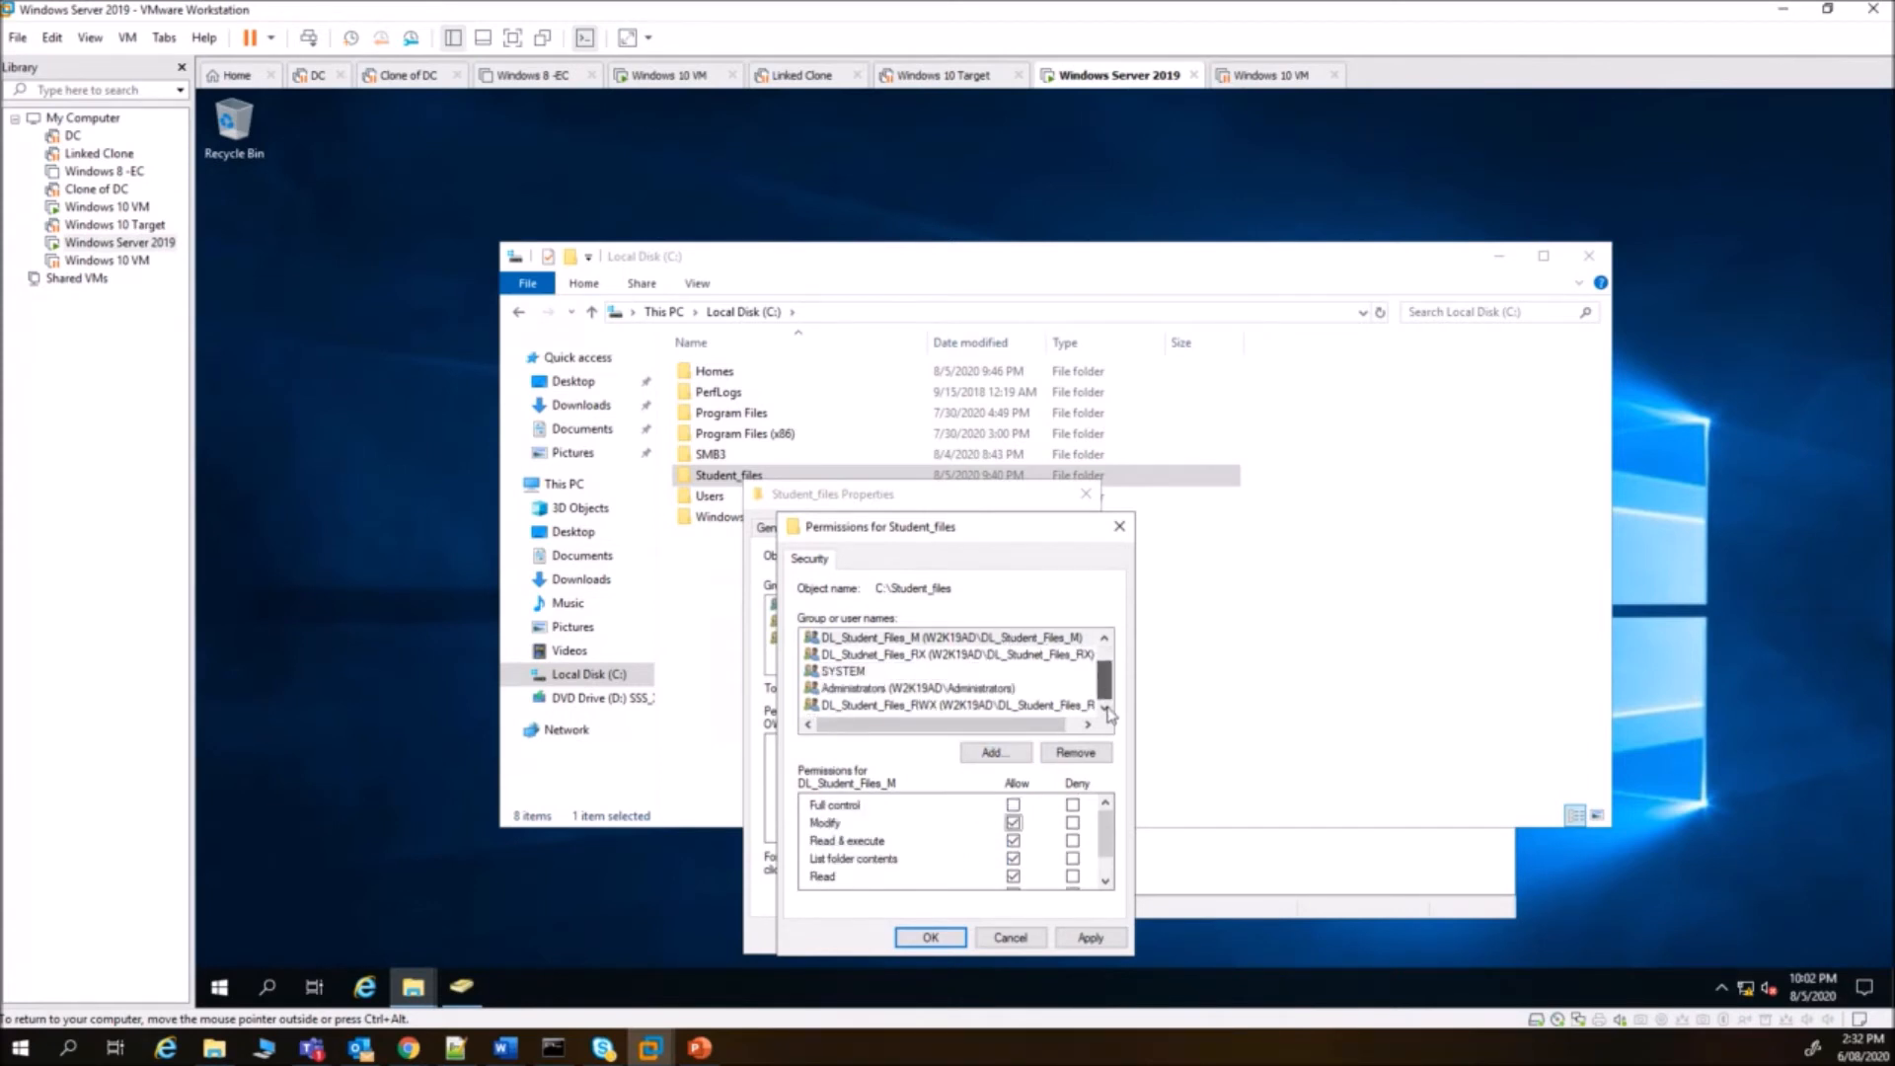
left_click(1042, 707)
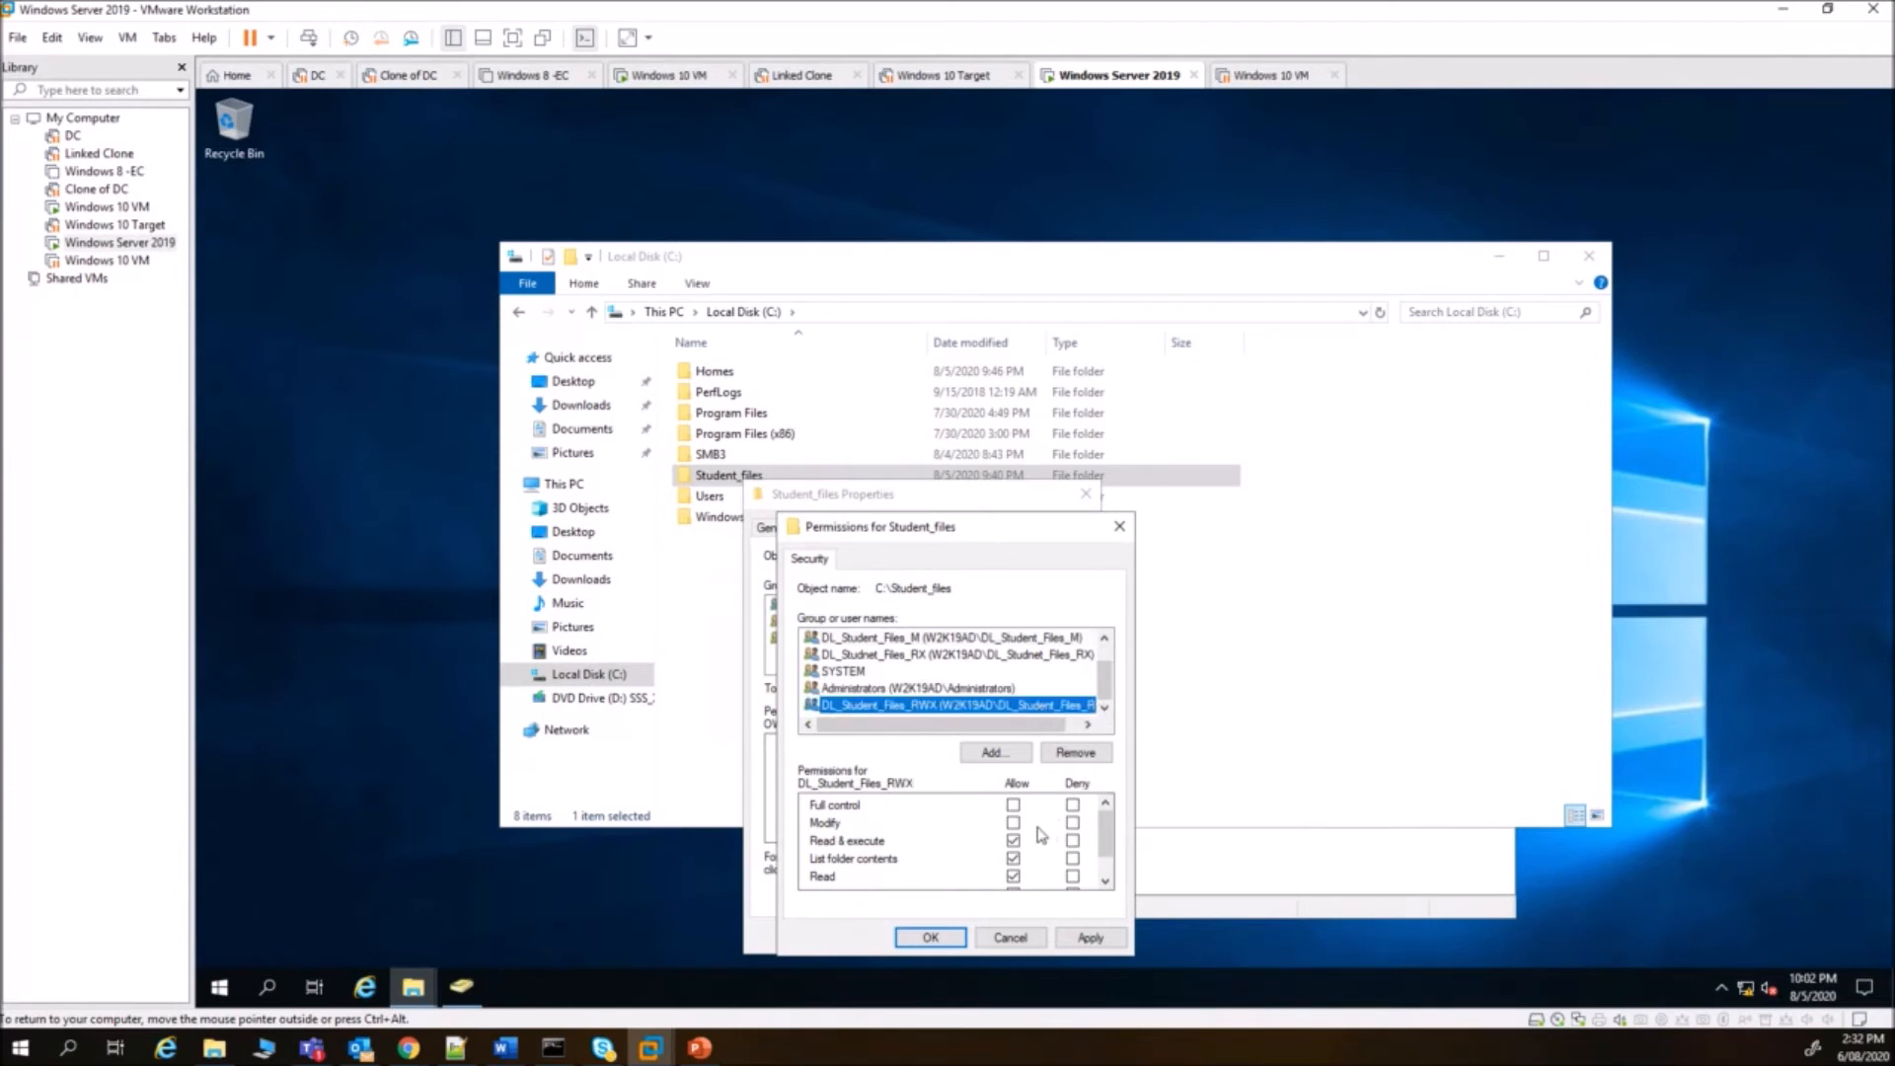
scroll(1037, 835, "down", 1)
scroll(955, 840, "up", 1)
scroll(1003, 869, "down", 1)
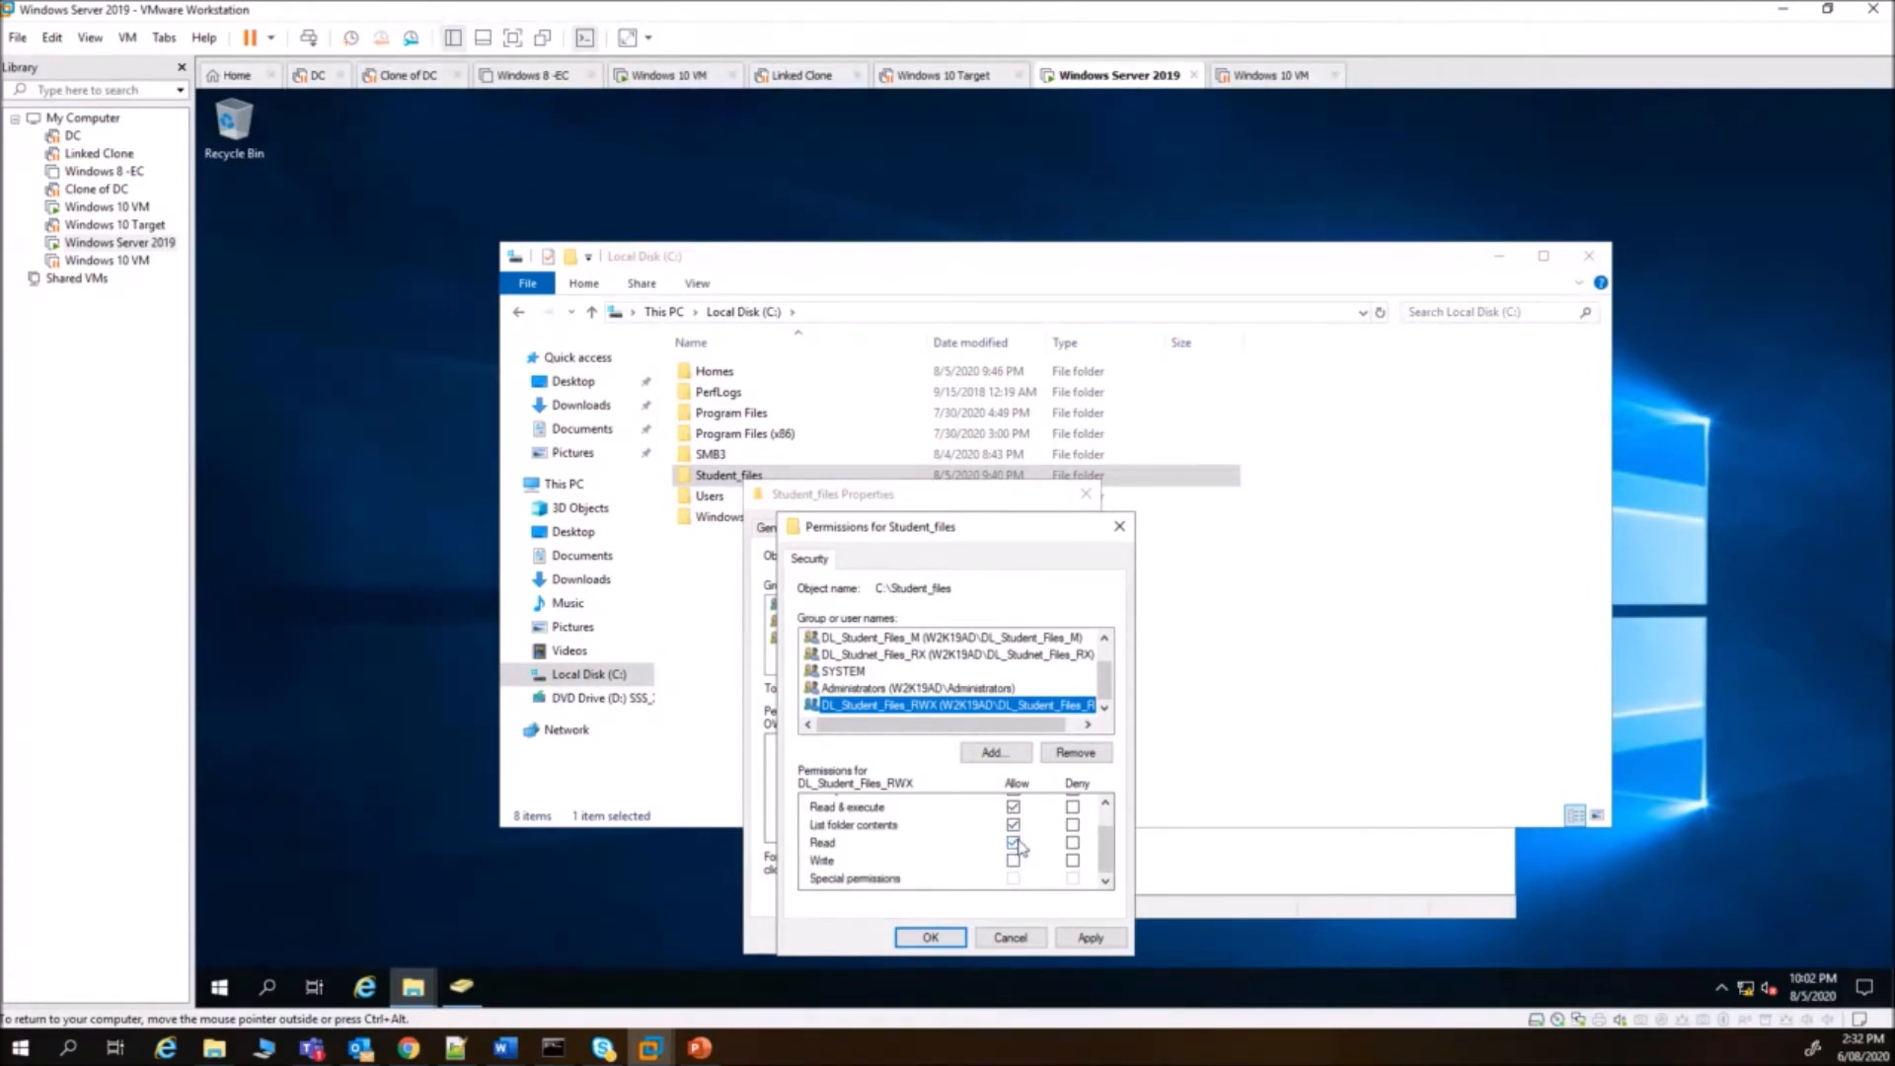
scroll(1021, 847, "up", 1)
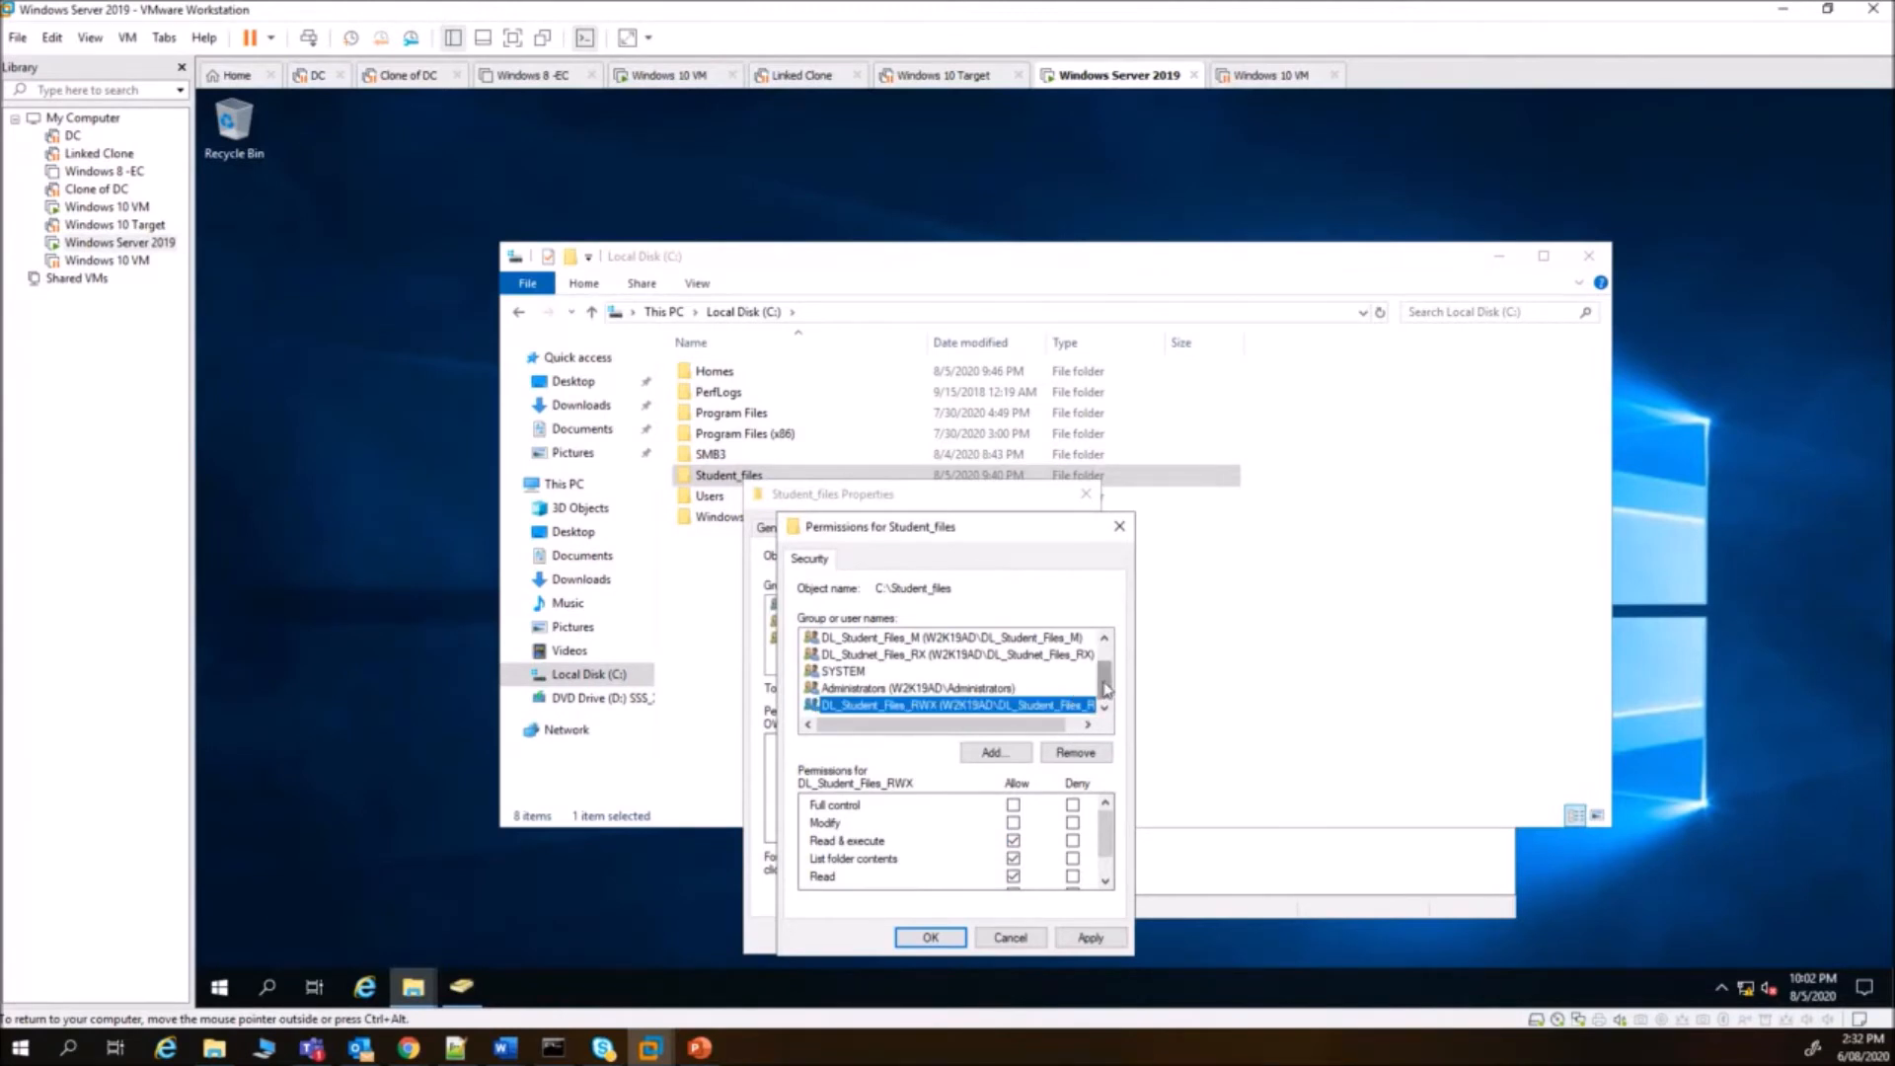
scroll(1106, 689, "up", 1)
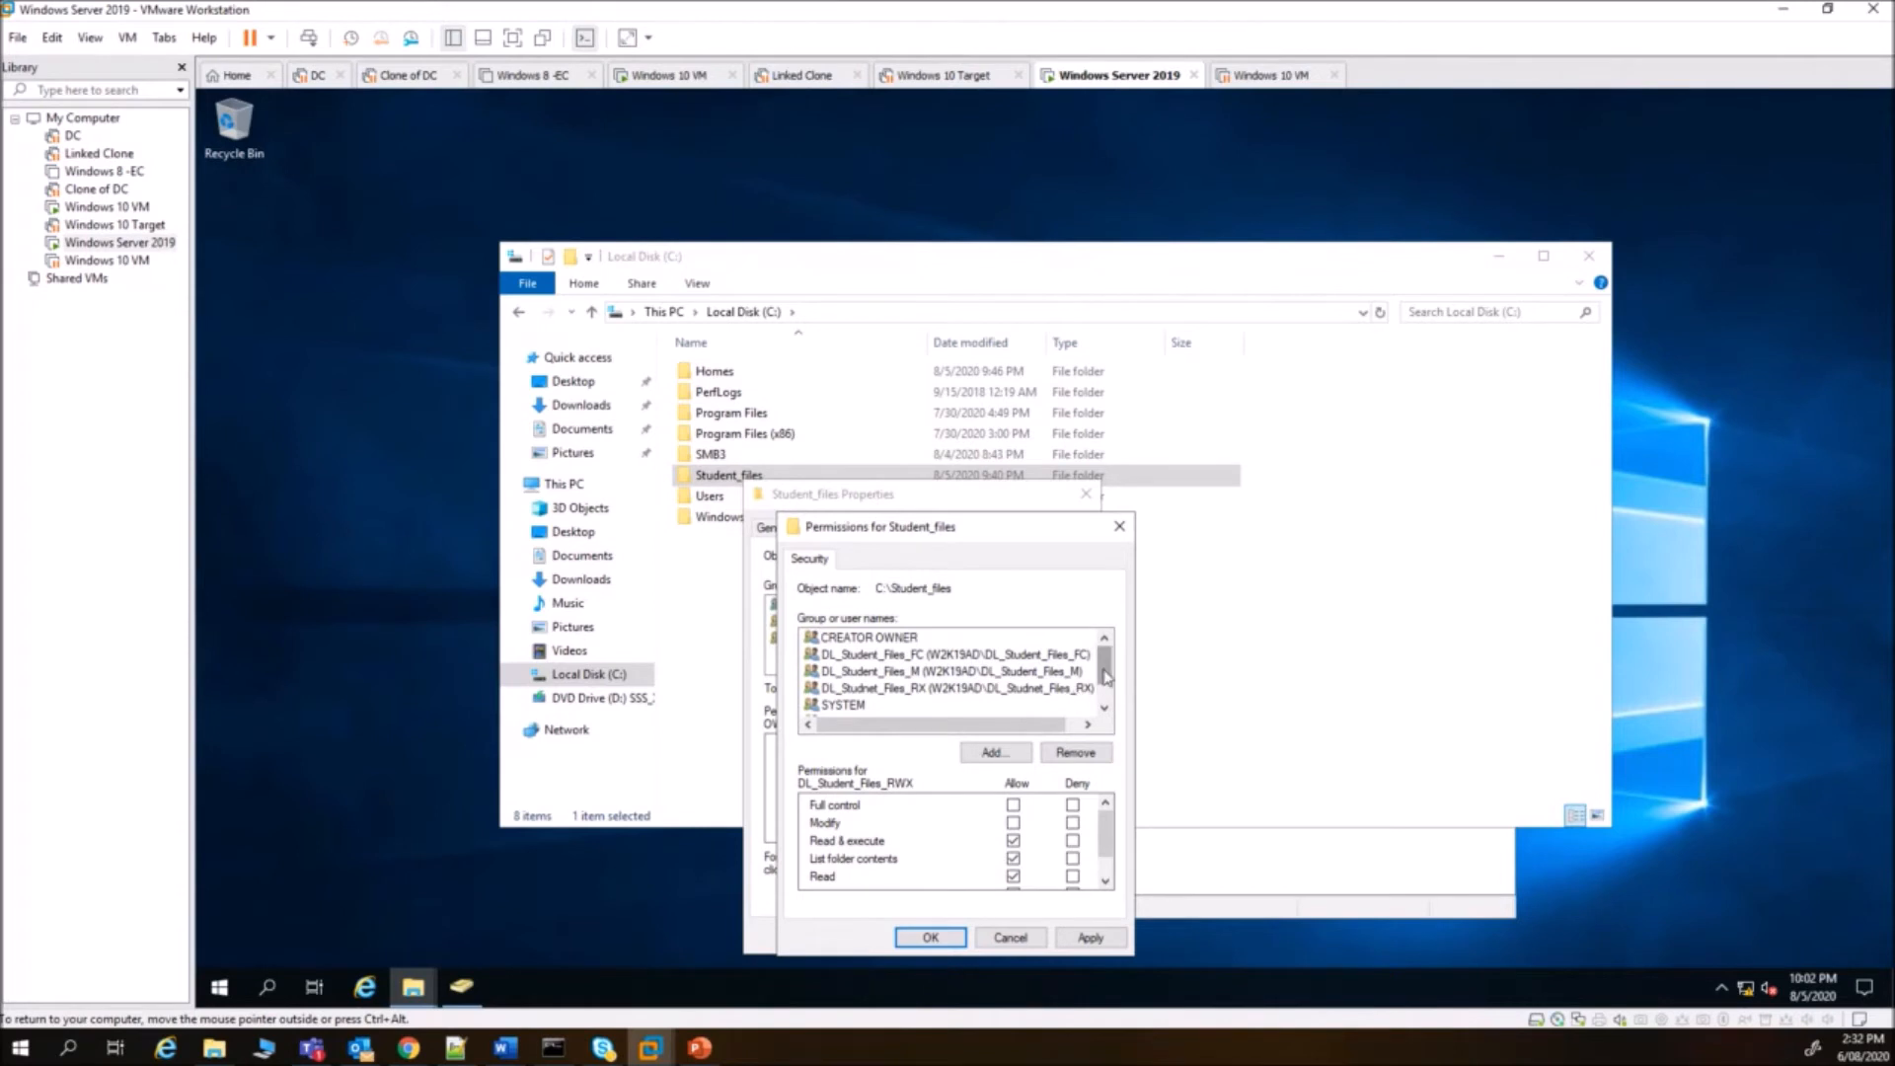
scroll(1106, 695, "down", 1)
left_click(1086, 726)
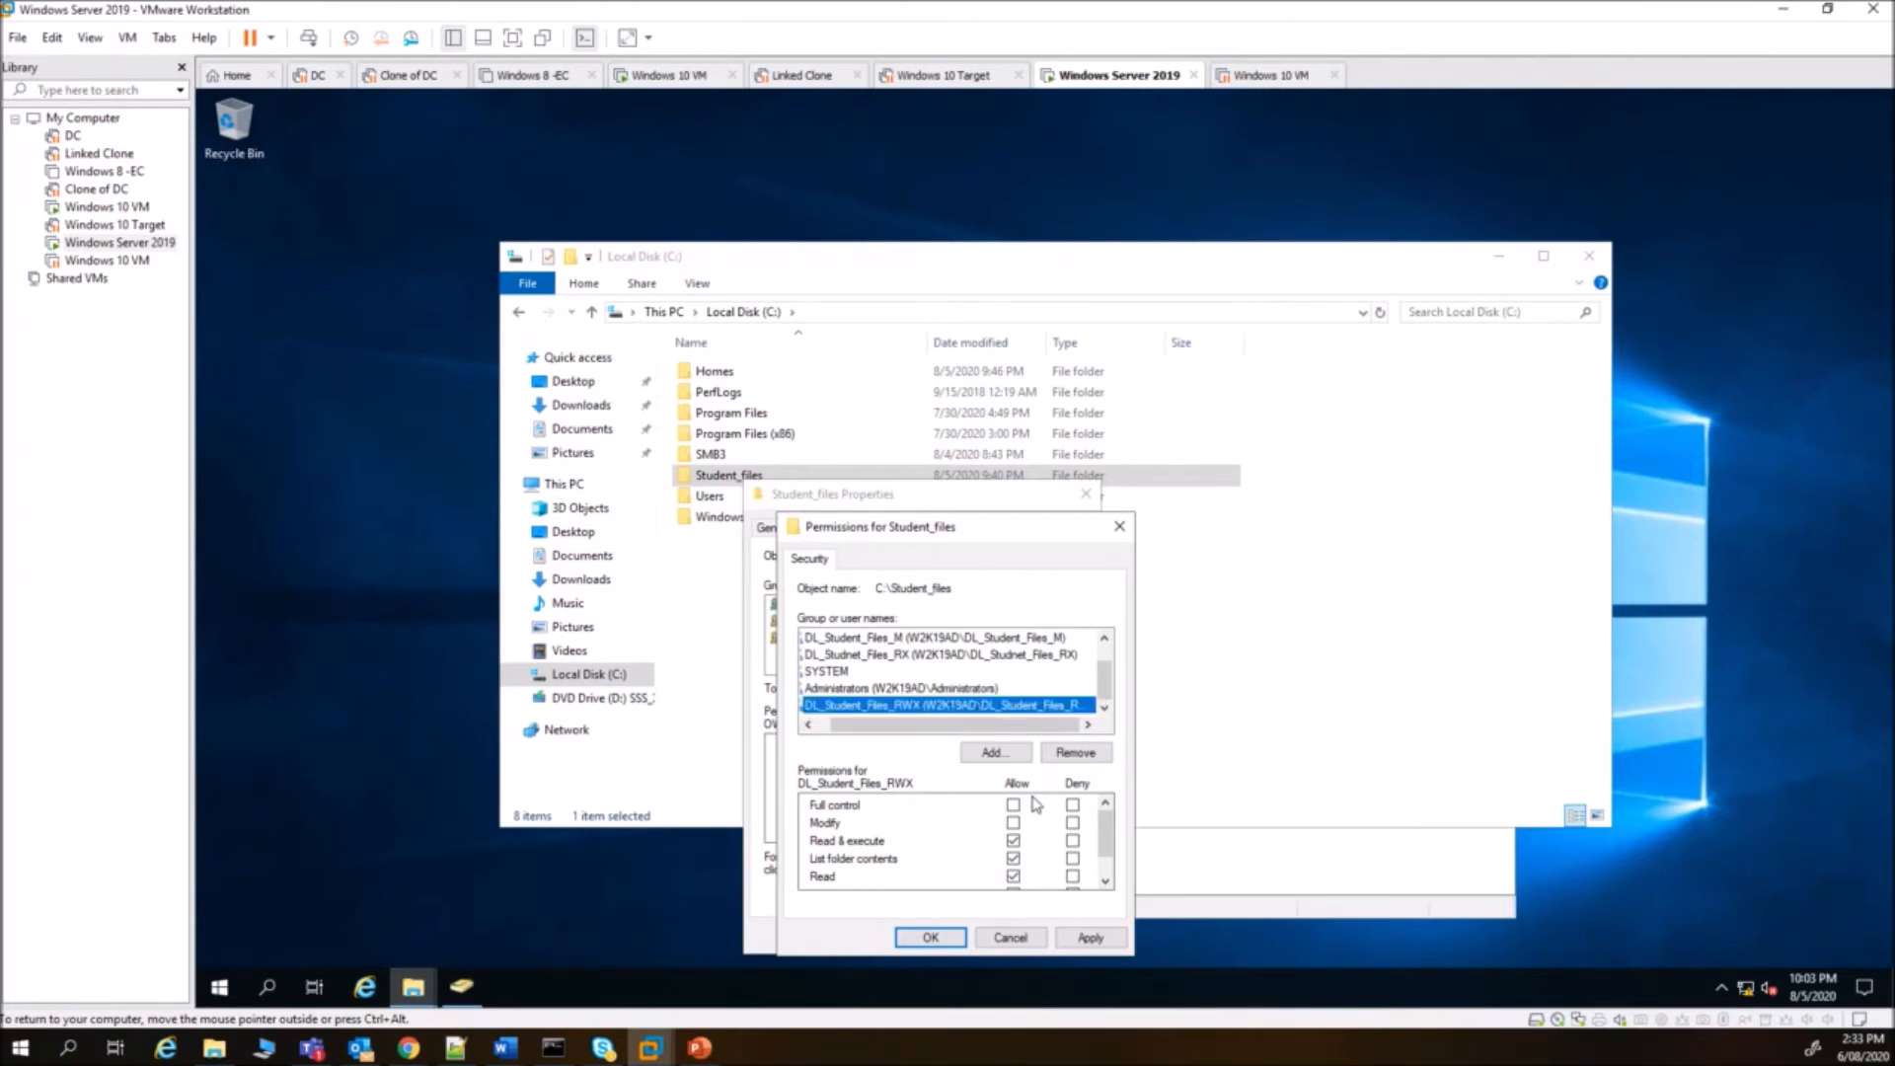
scroll(1035, 809, "down", 1)
left_click(1012, 860)
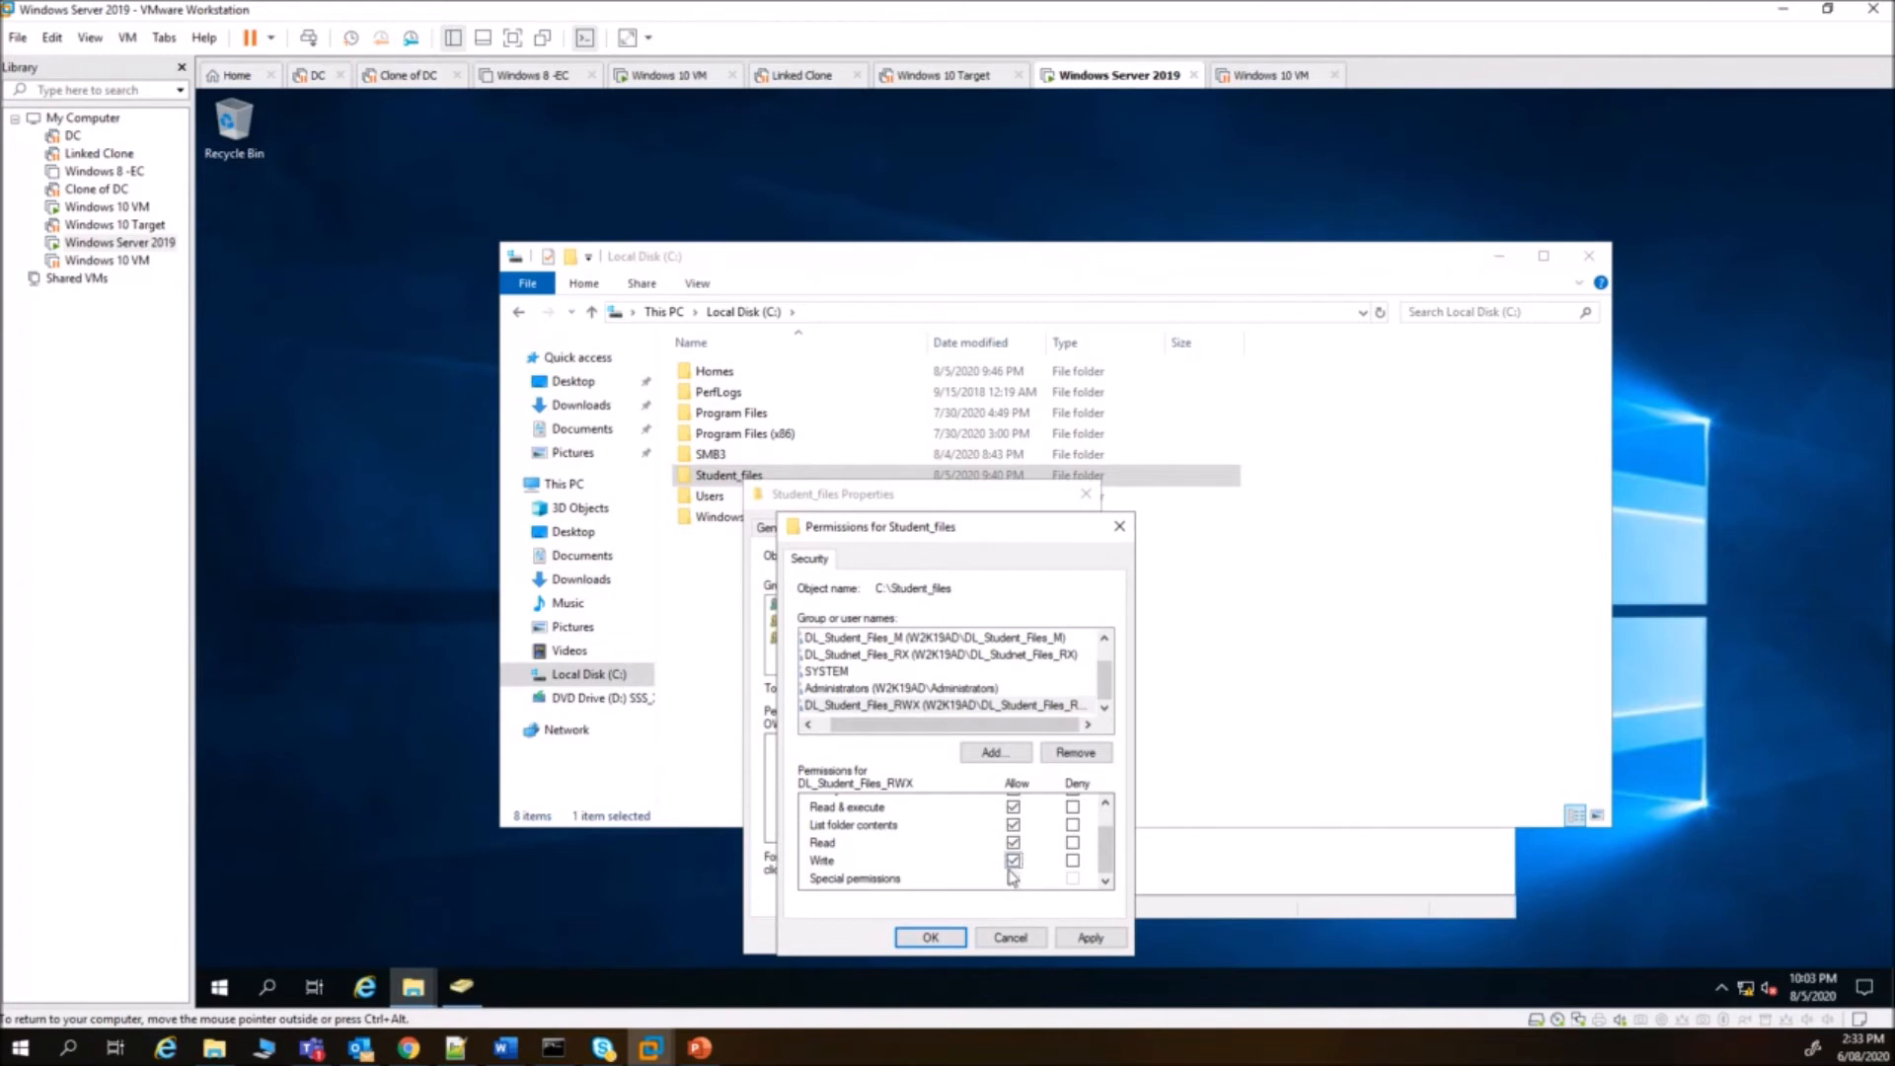
scroll(1011, 839, "up", 1)
left_click(1014, 656)
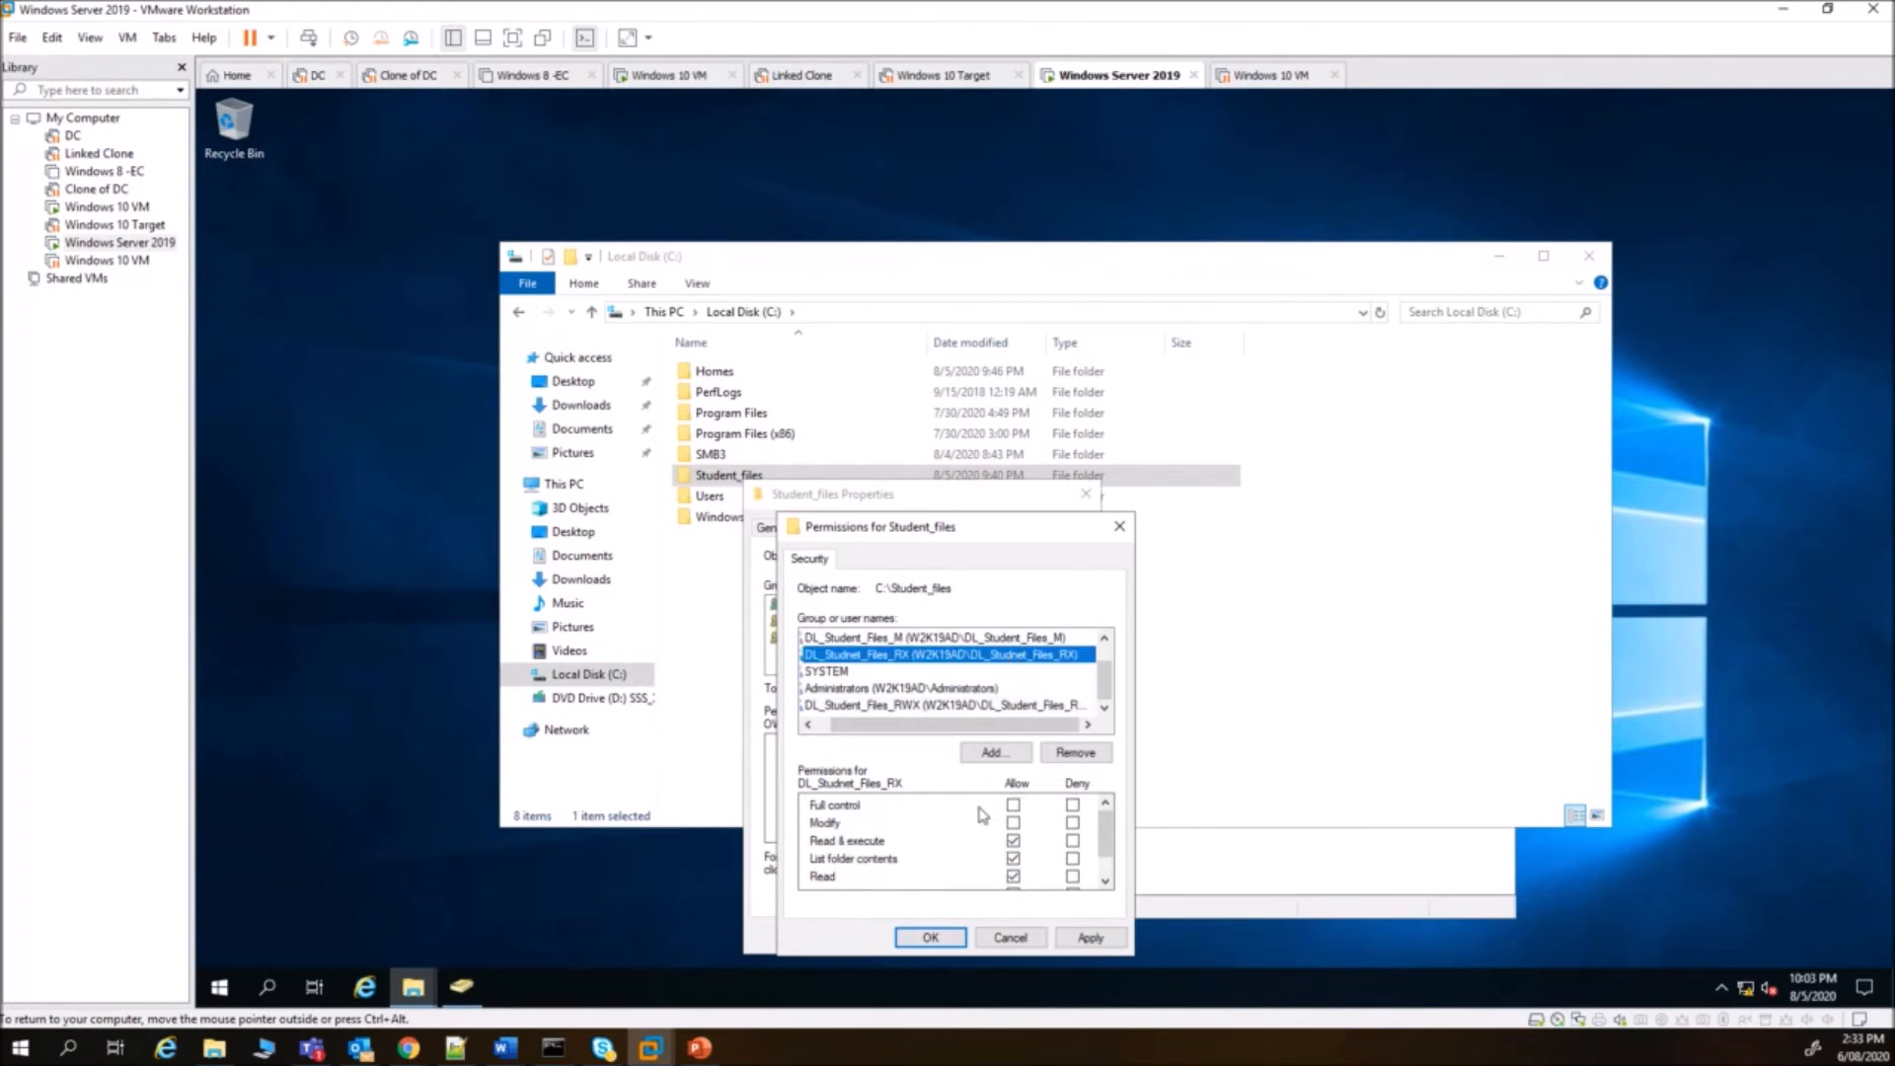
scroll(997, 825, "down", 1)
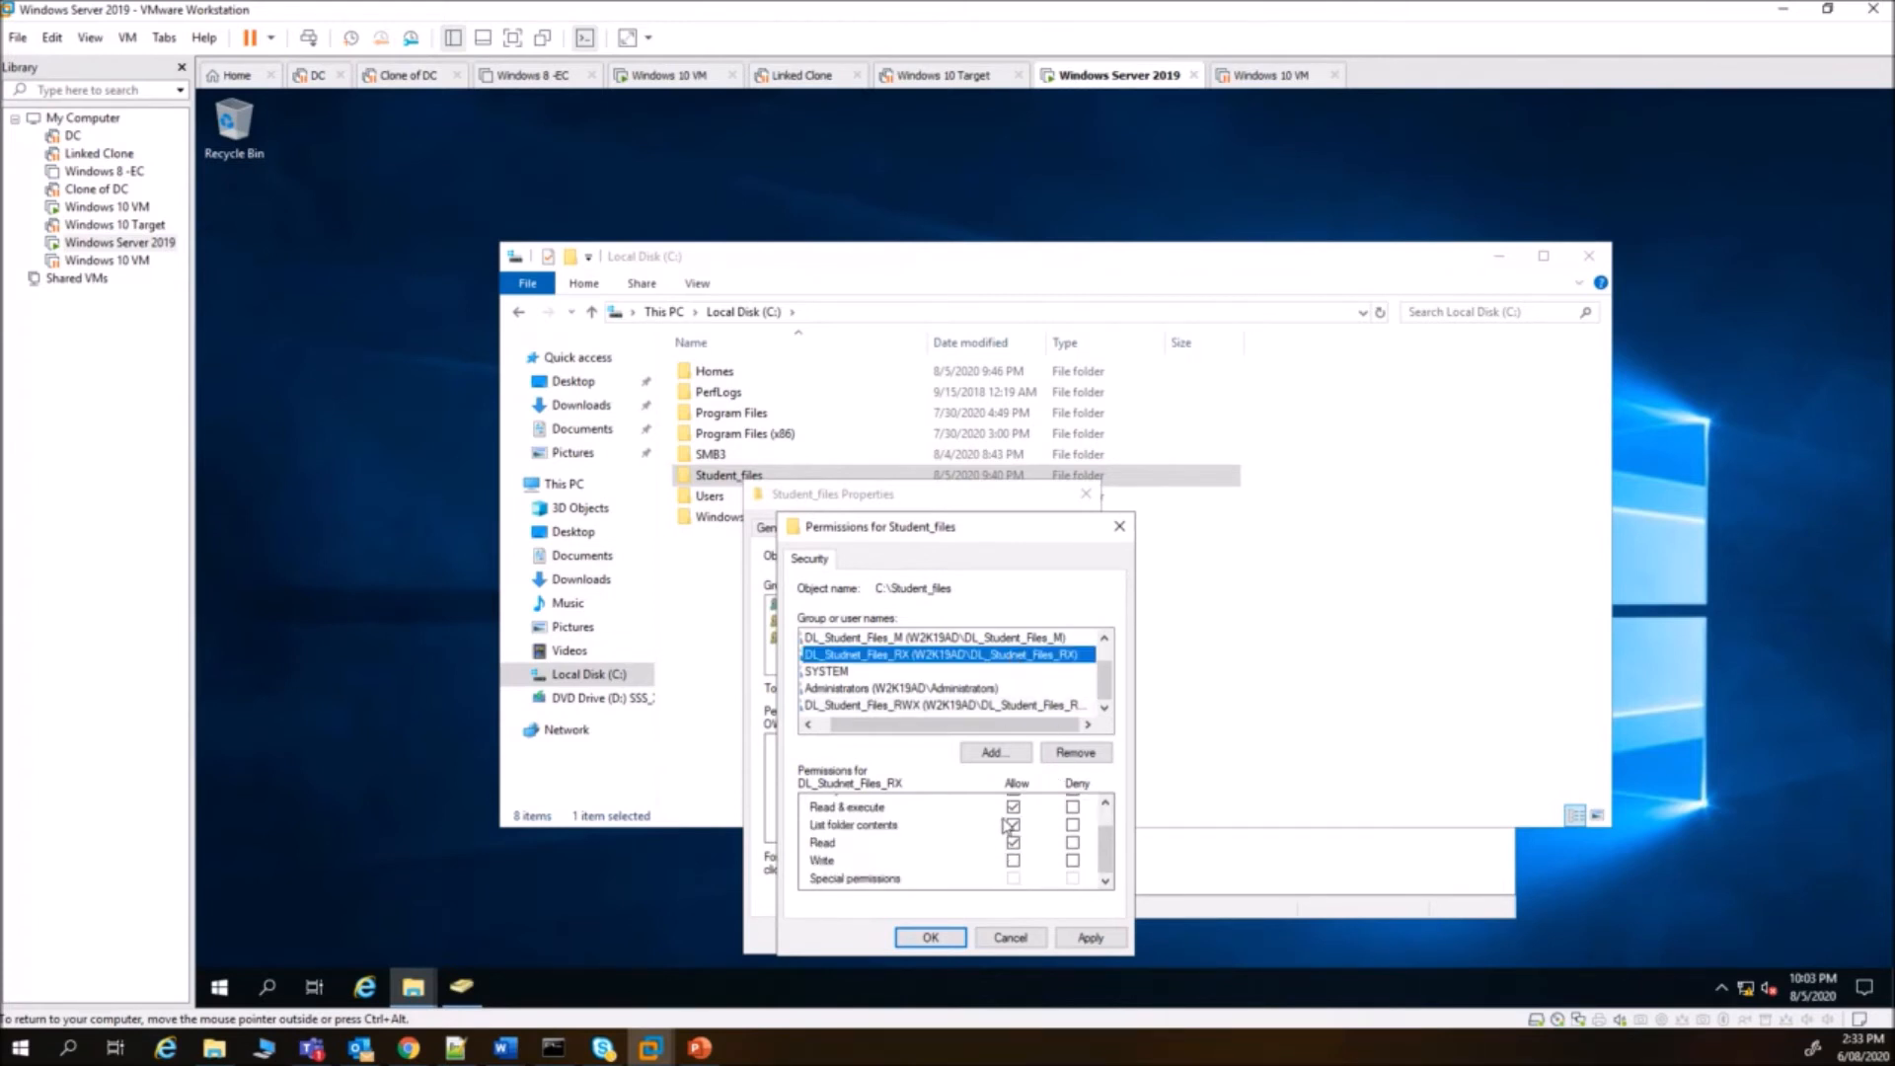
left_click(931, 940)
- Close the Student_files properties and bring up the Windows 10 VM's sign-in screen
left_click(896, 935)
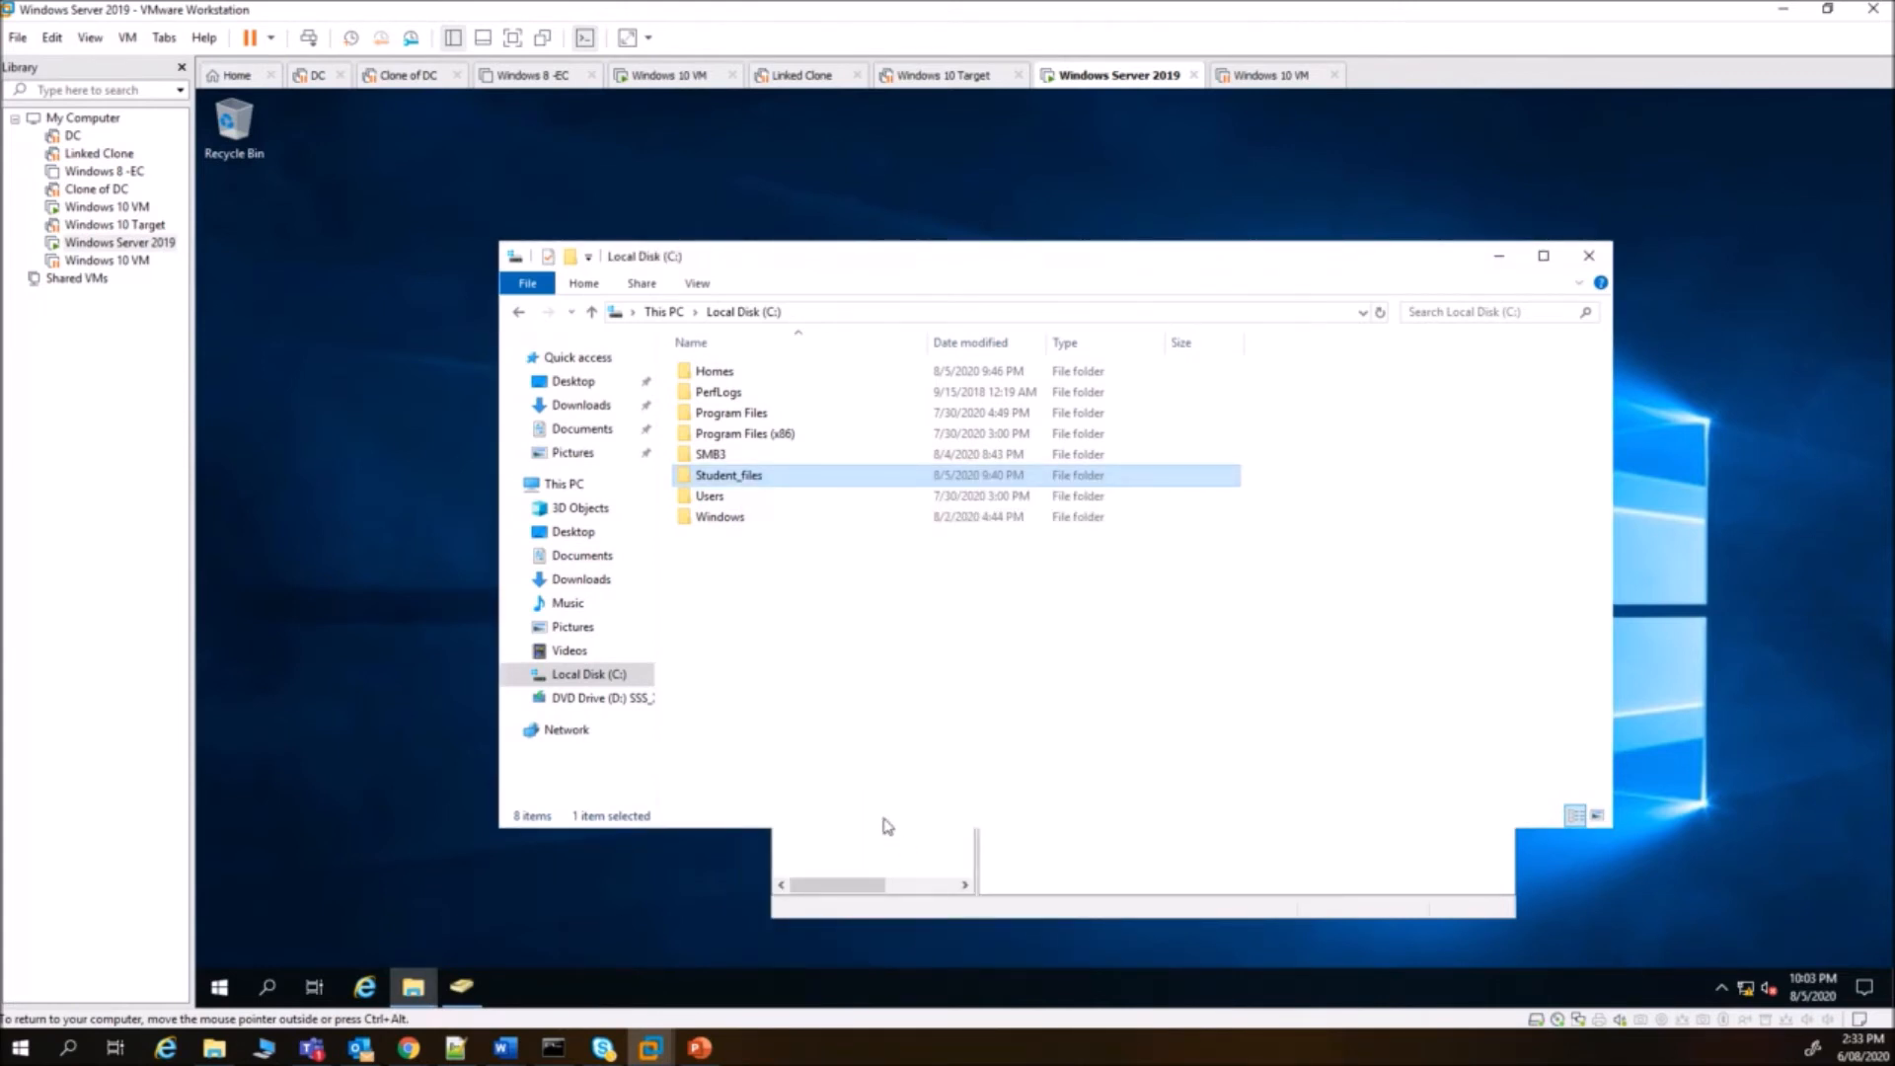
left_click(665, 79)
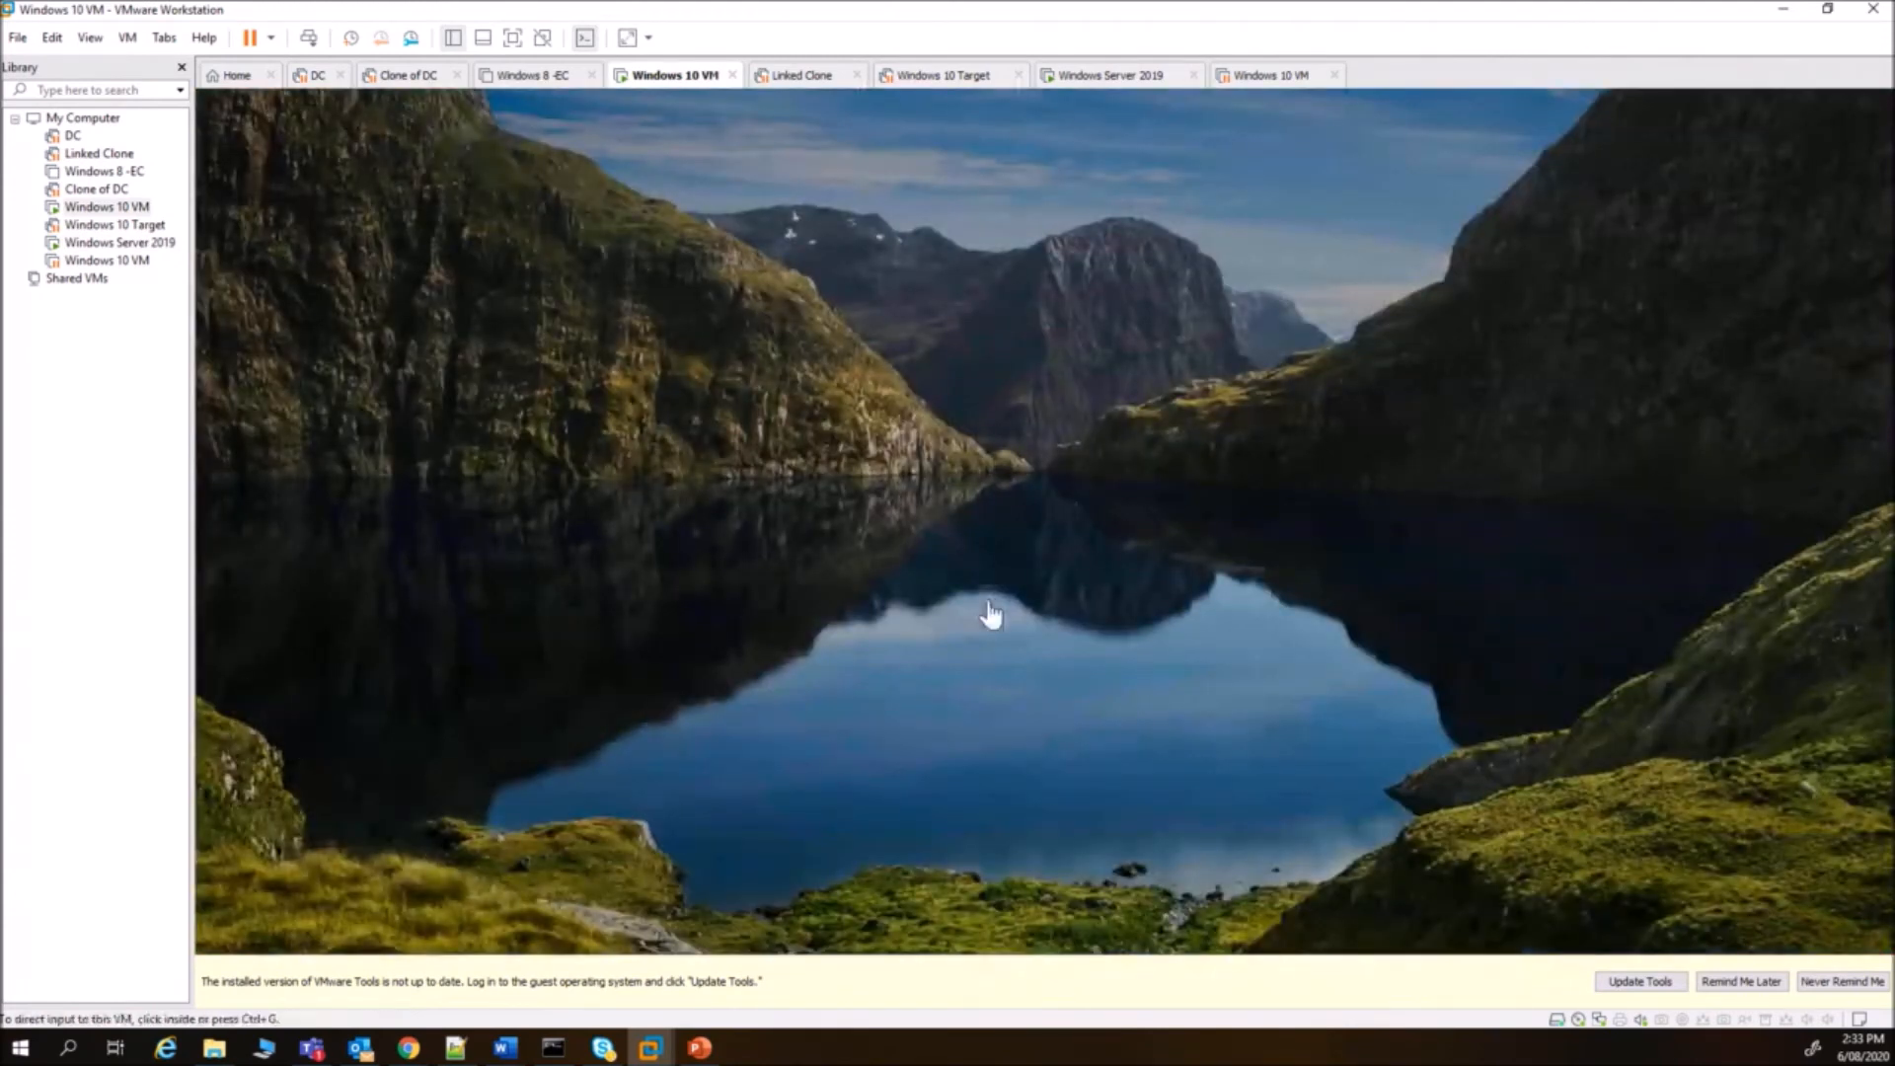
left_click(990, 614)
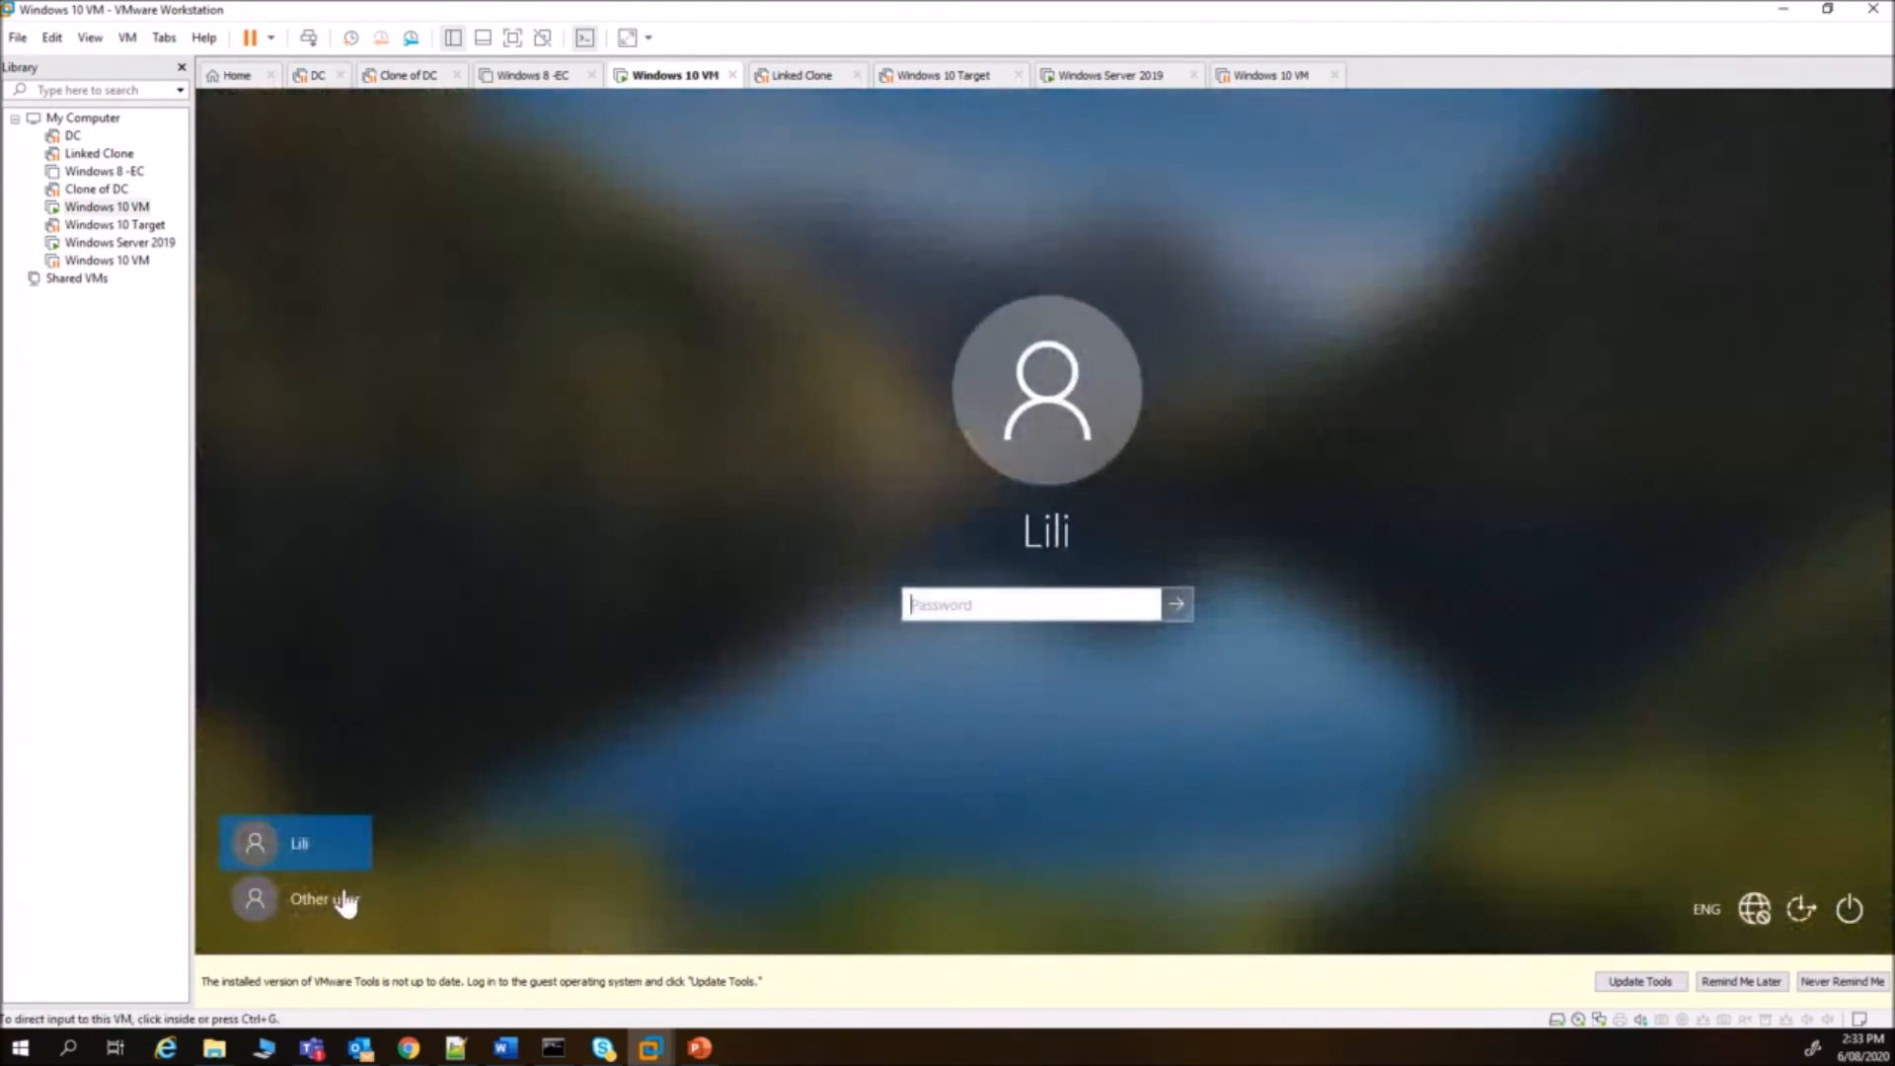
- Sign in to Windows 10 as Other user with the domain username and password
left_click(345, 898)
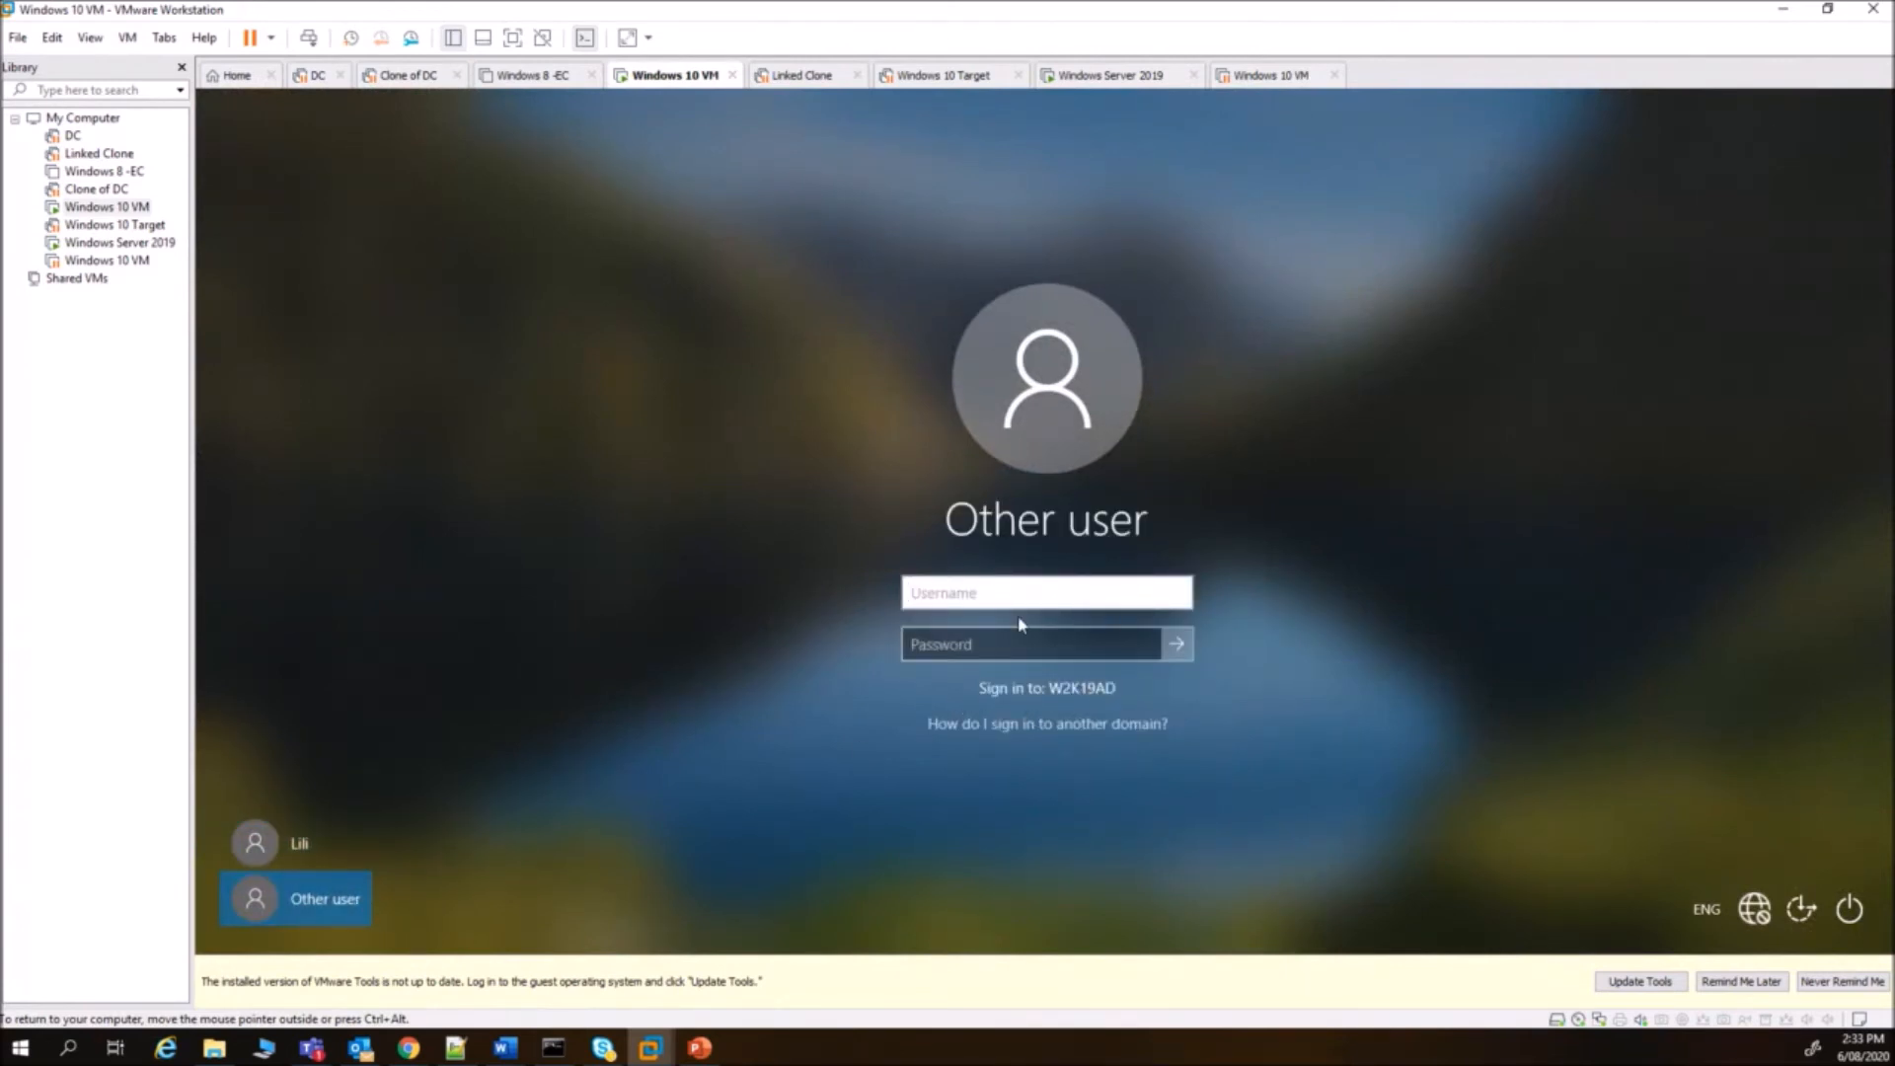
left_click(1000, 638)
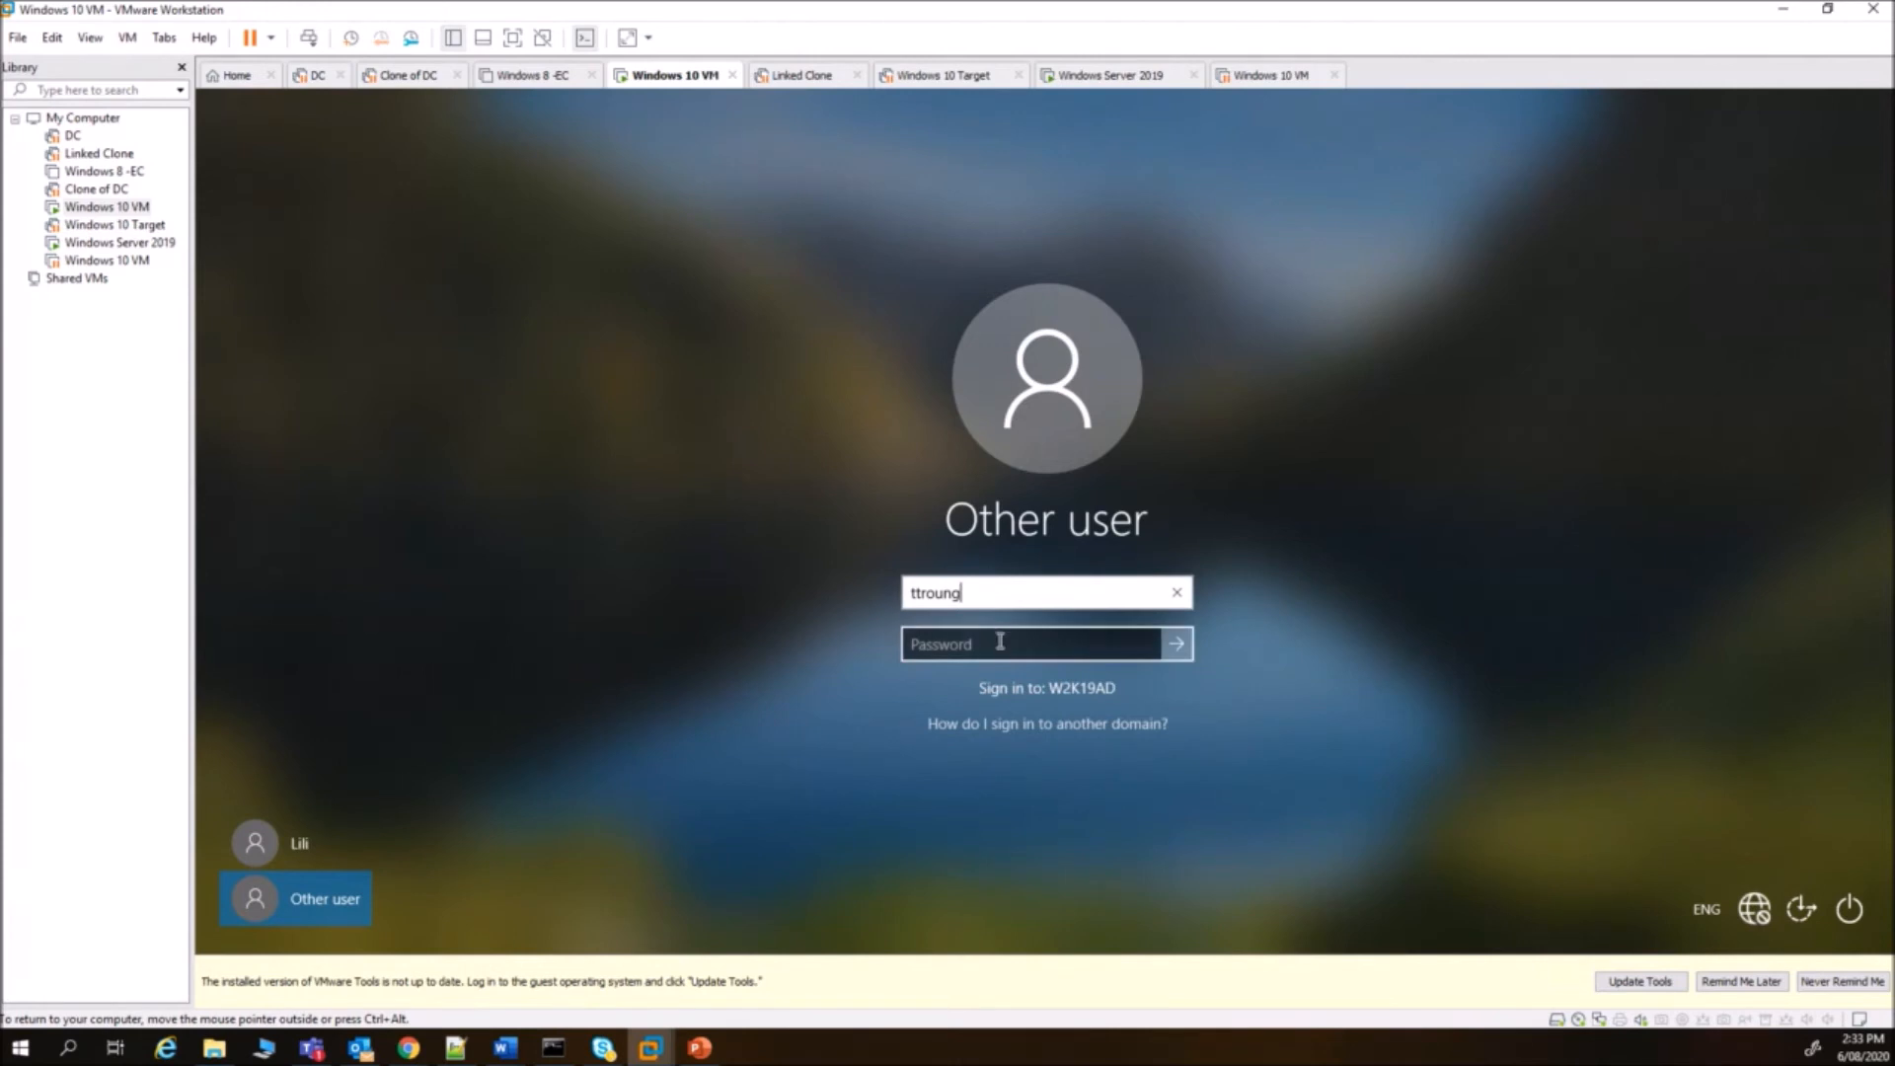
type("P")
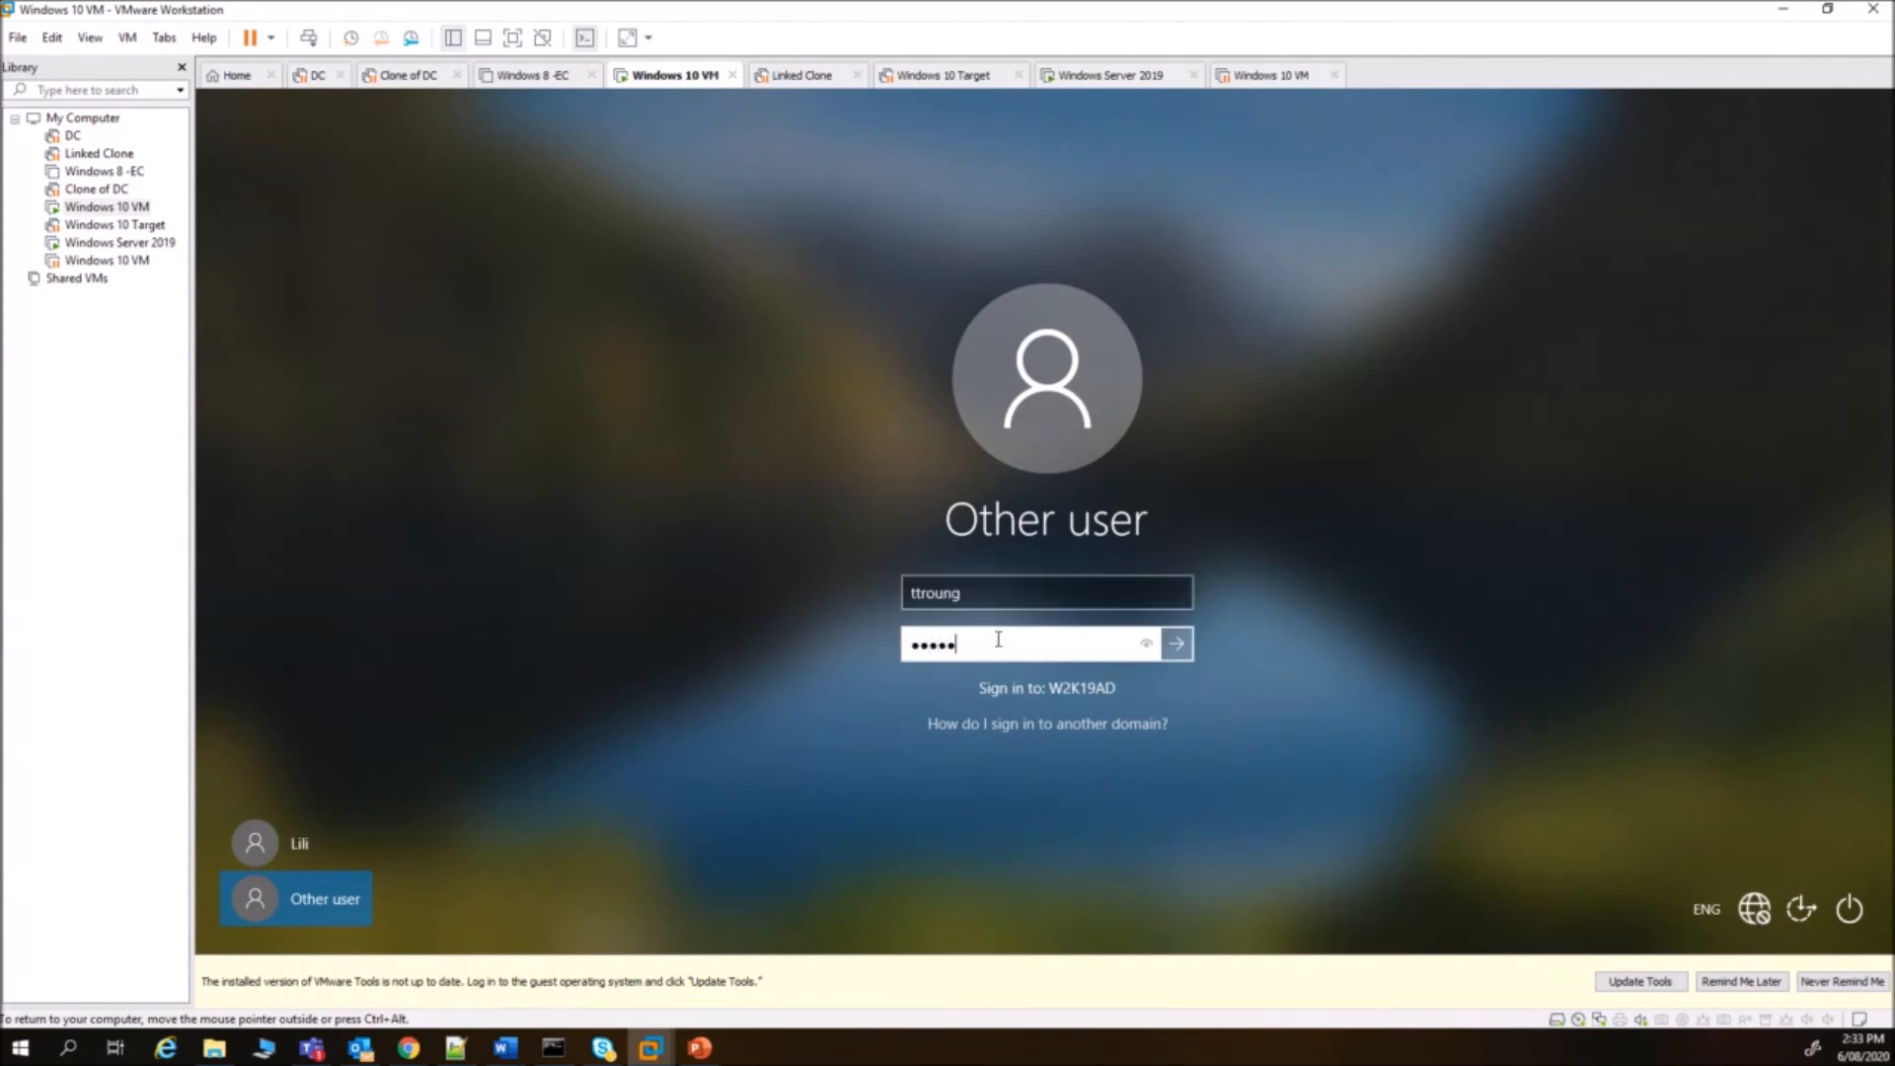
key("Return")
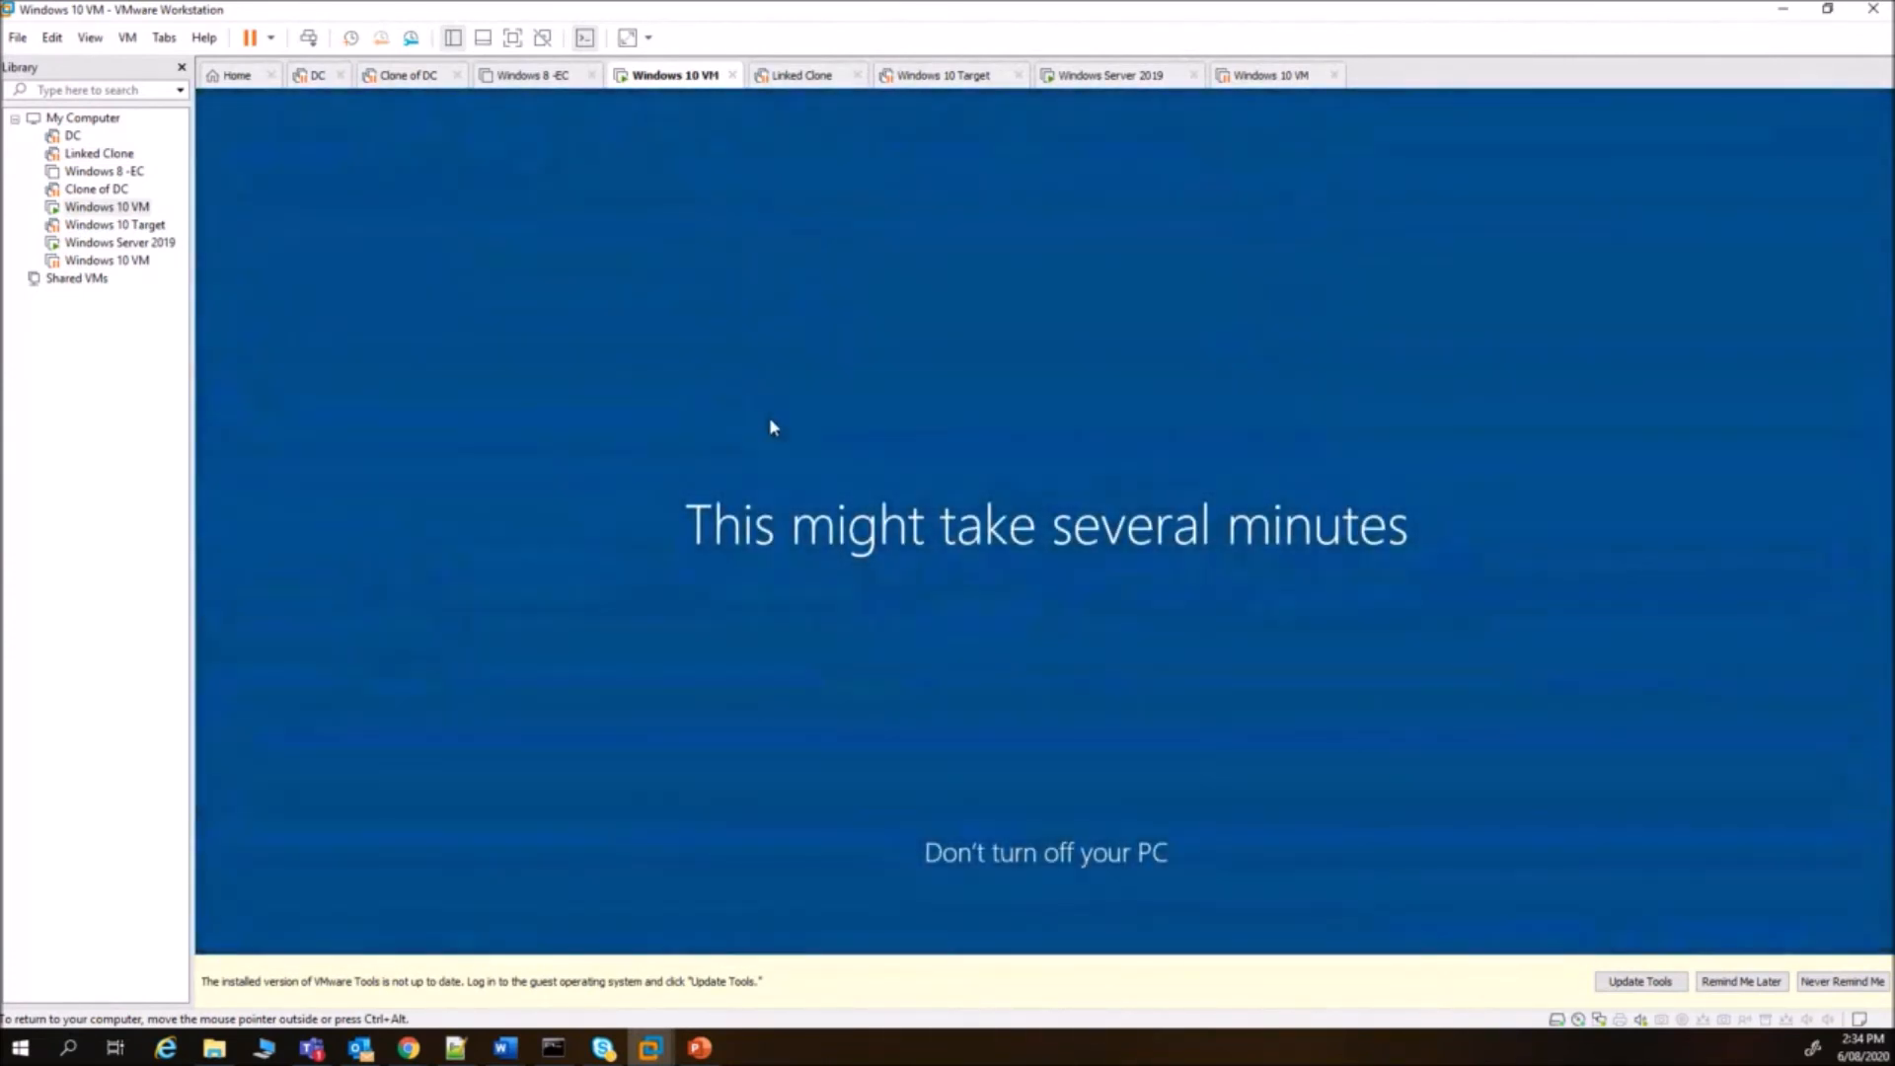
left_click(1740, 986)
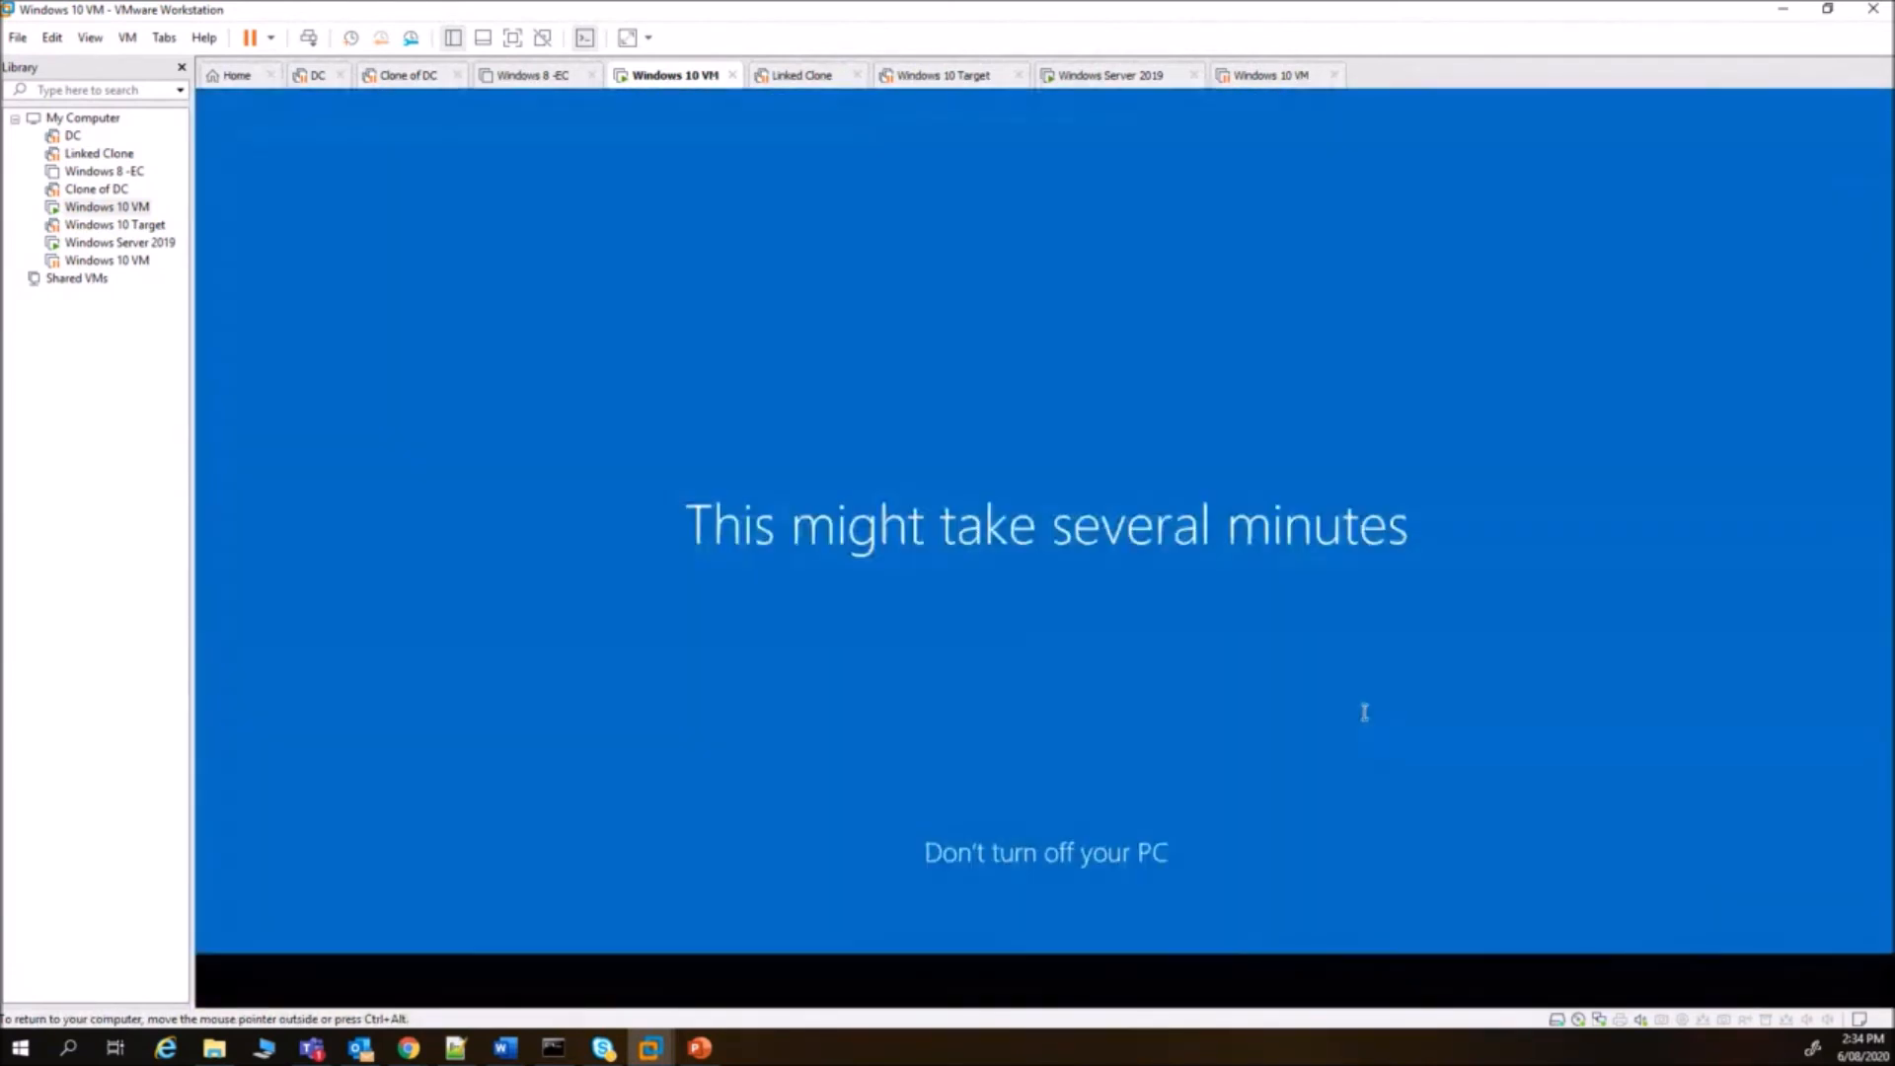
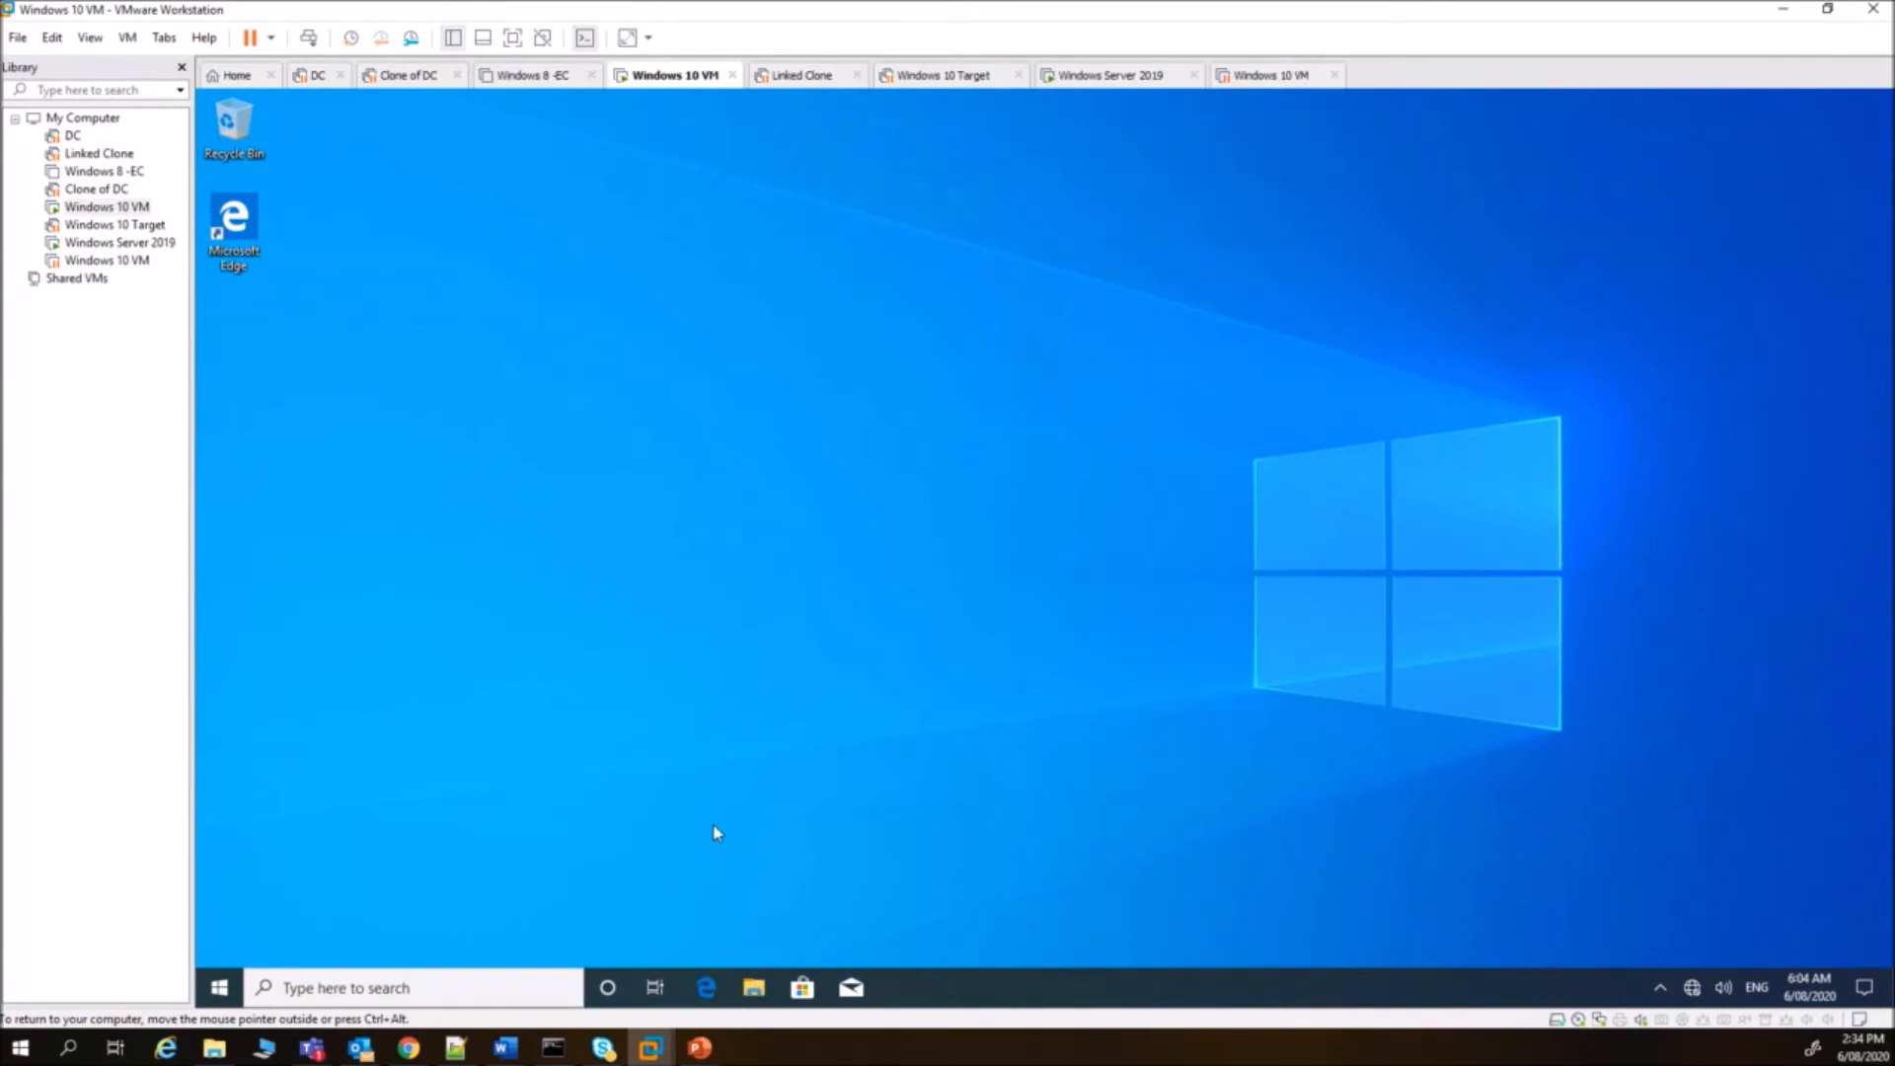
- In File Explorer on Windows 10, add a New Bitmap Image to the H: Homes drive
left_click(754, 988)
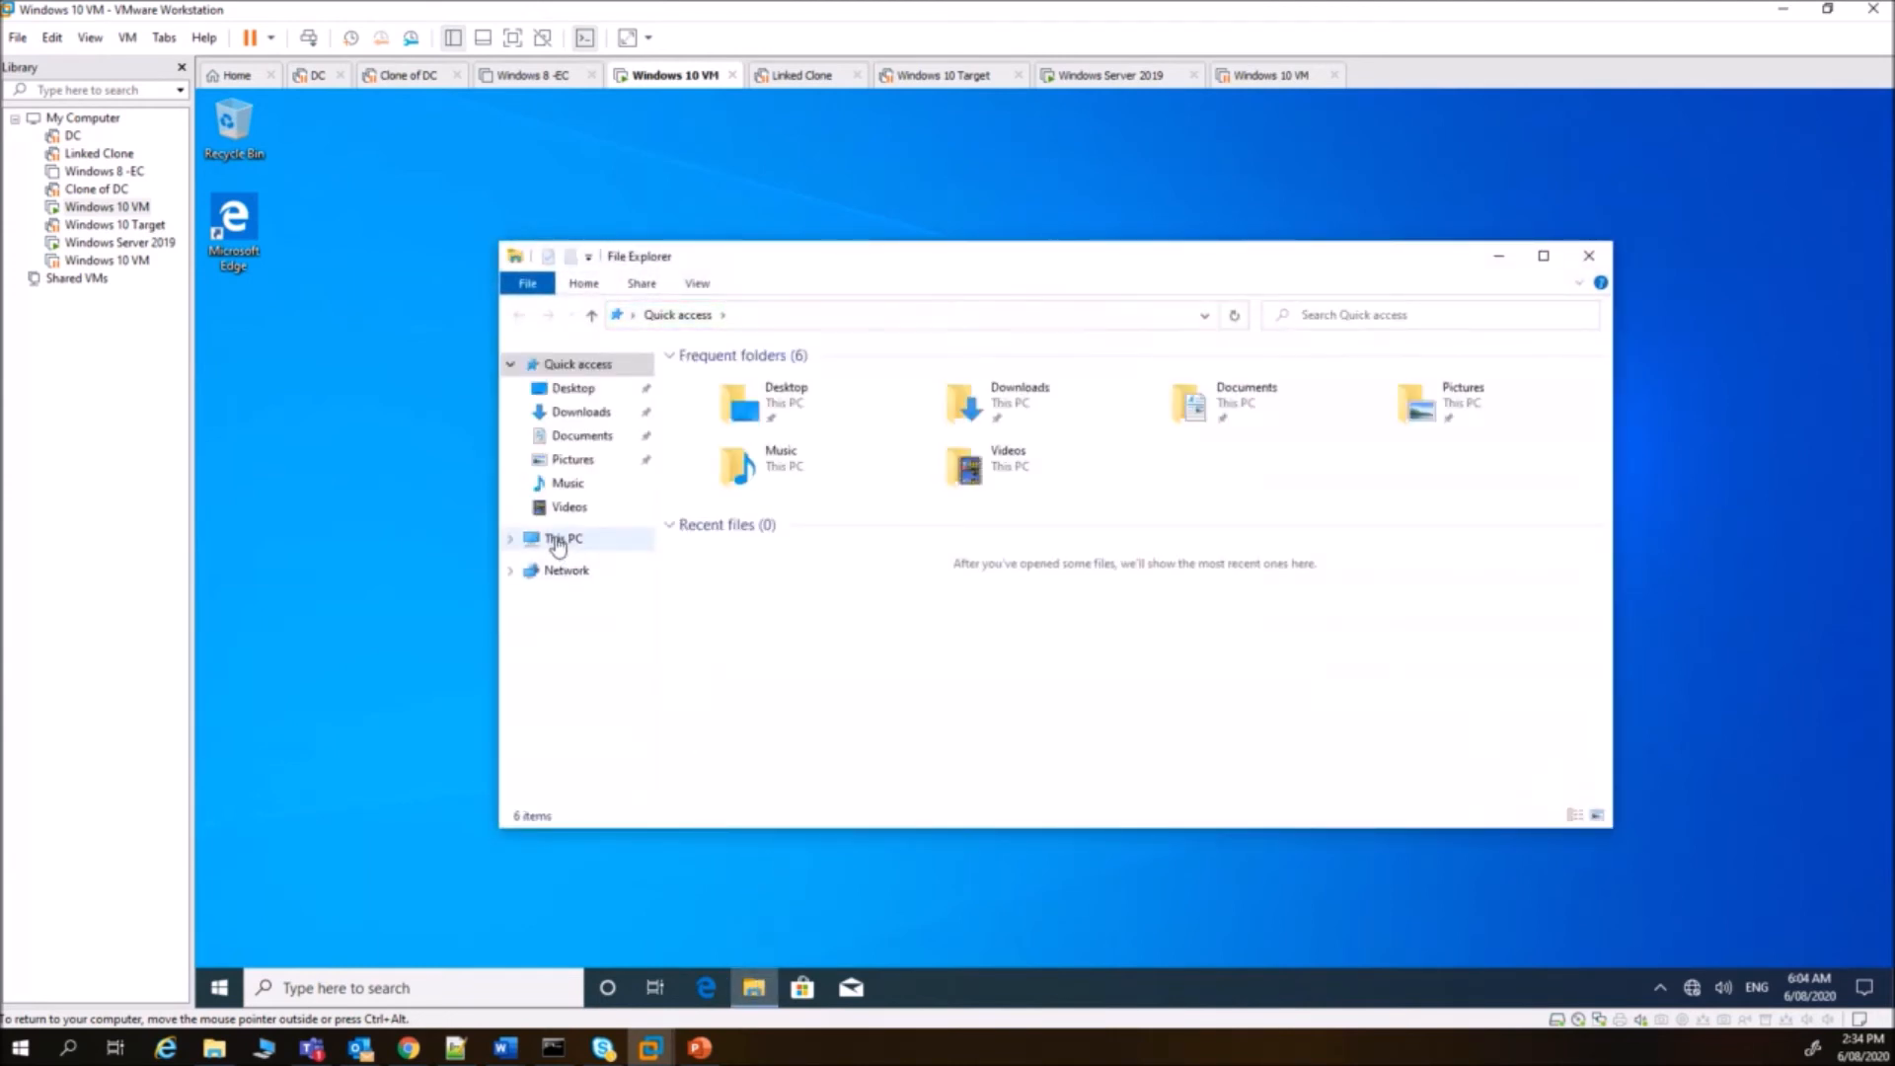
left_click(510, 539)
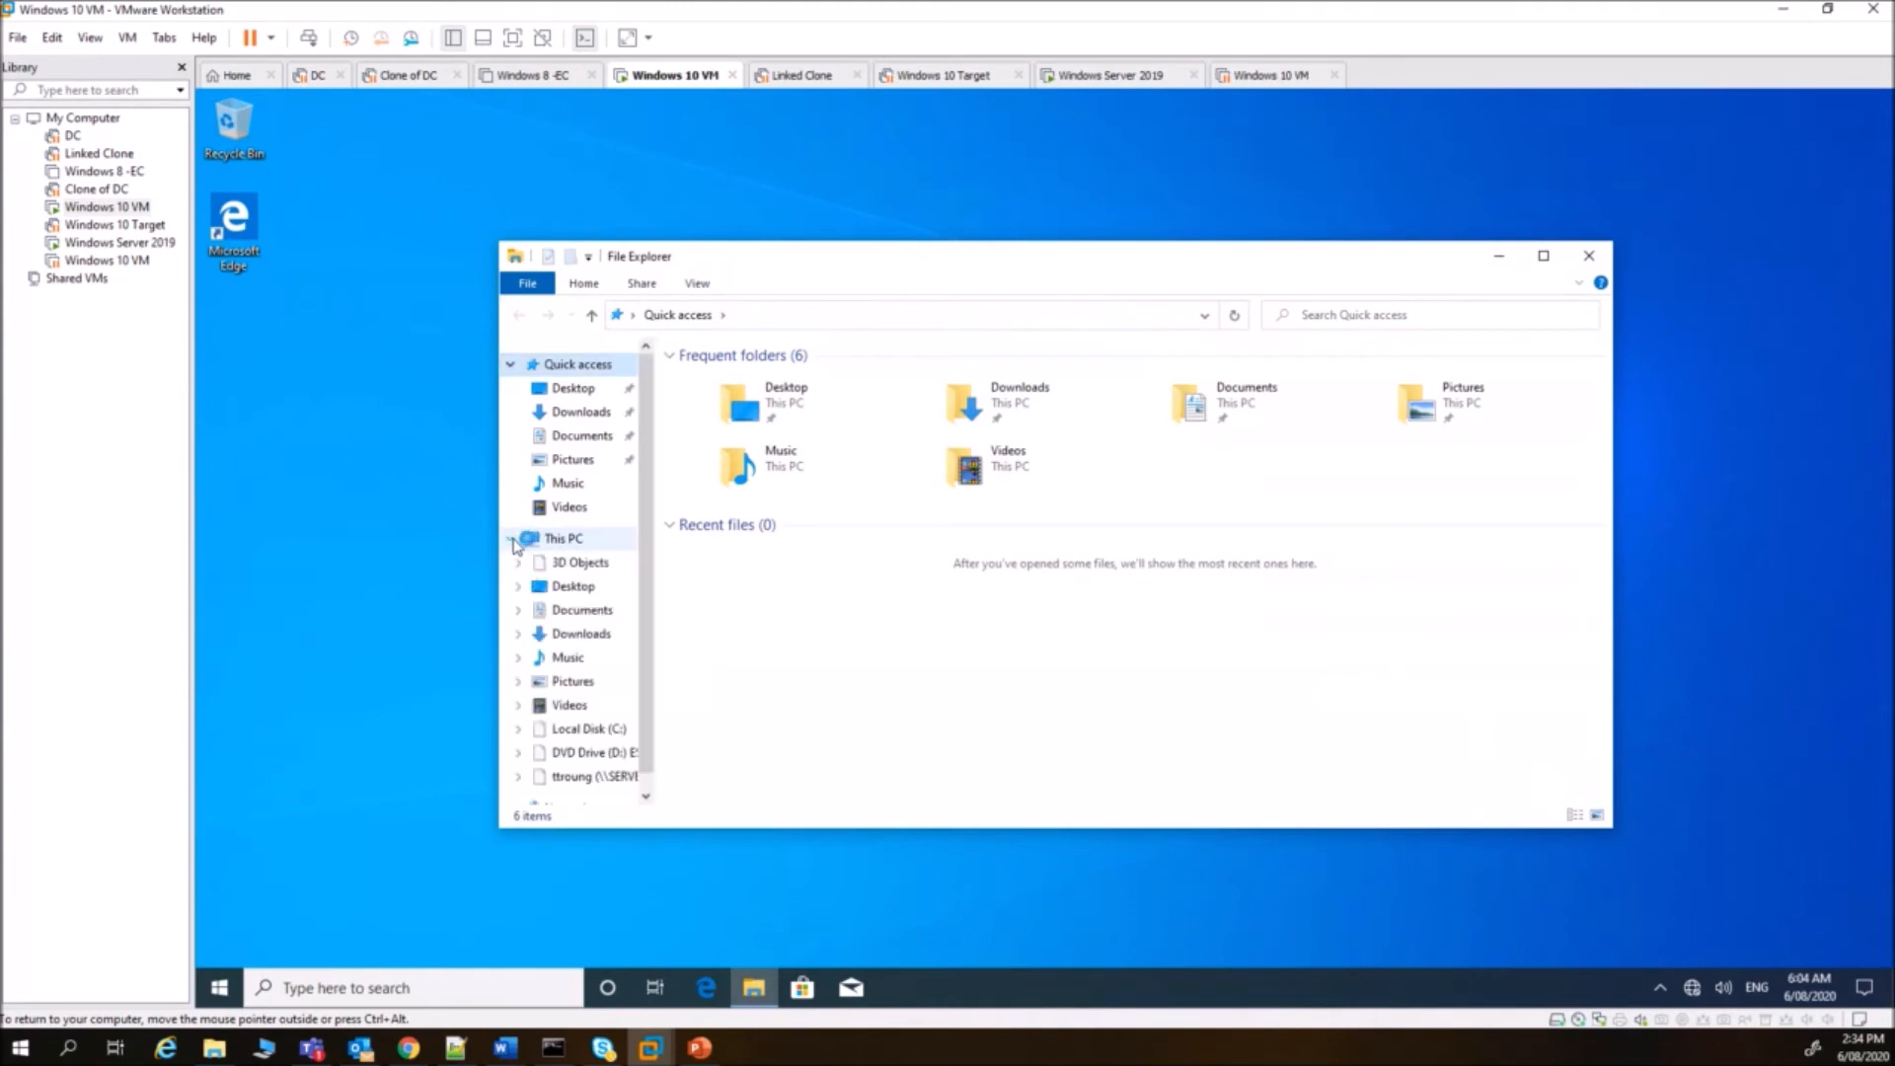
left_click(616, 780)
right_click(755, 566)
mouse_move(736, 756)
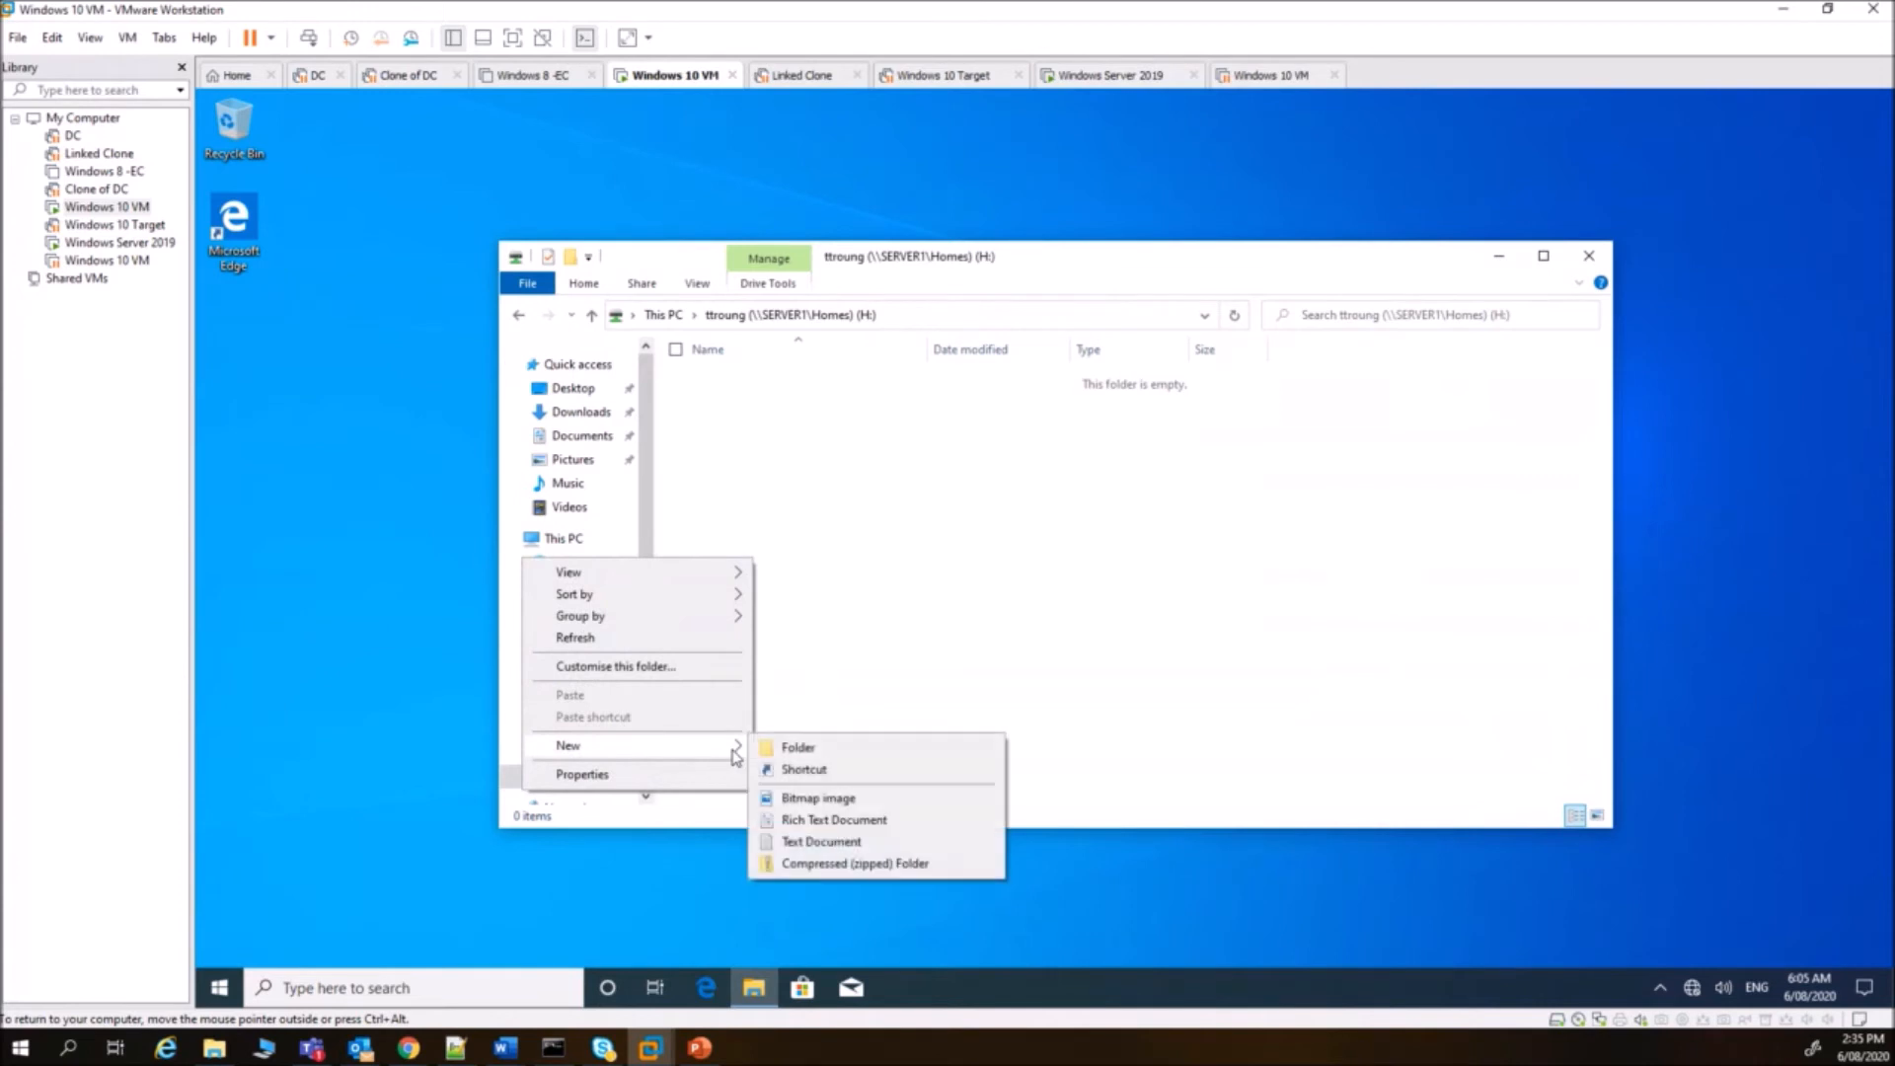
left_click(834, 800)
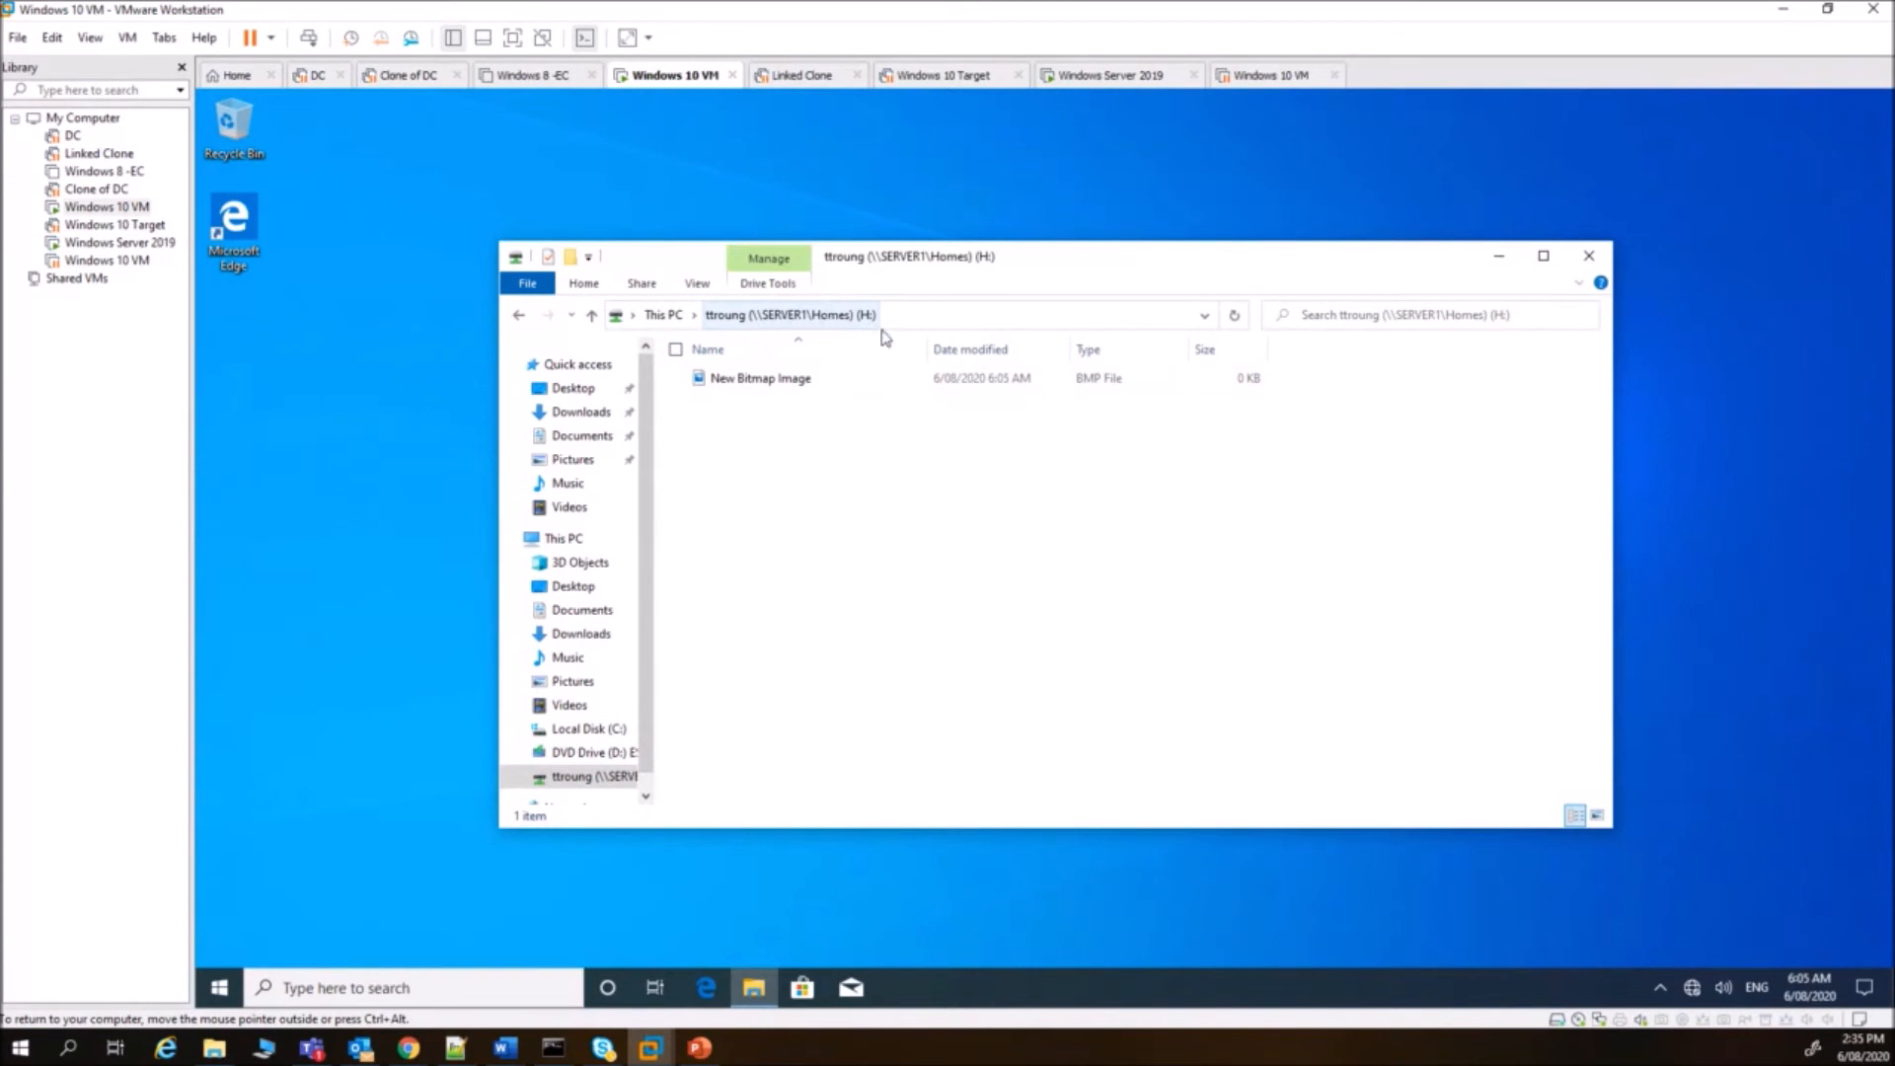
left_click(1126, 76)
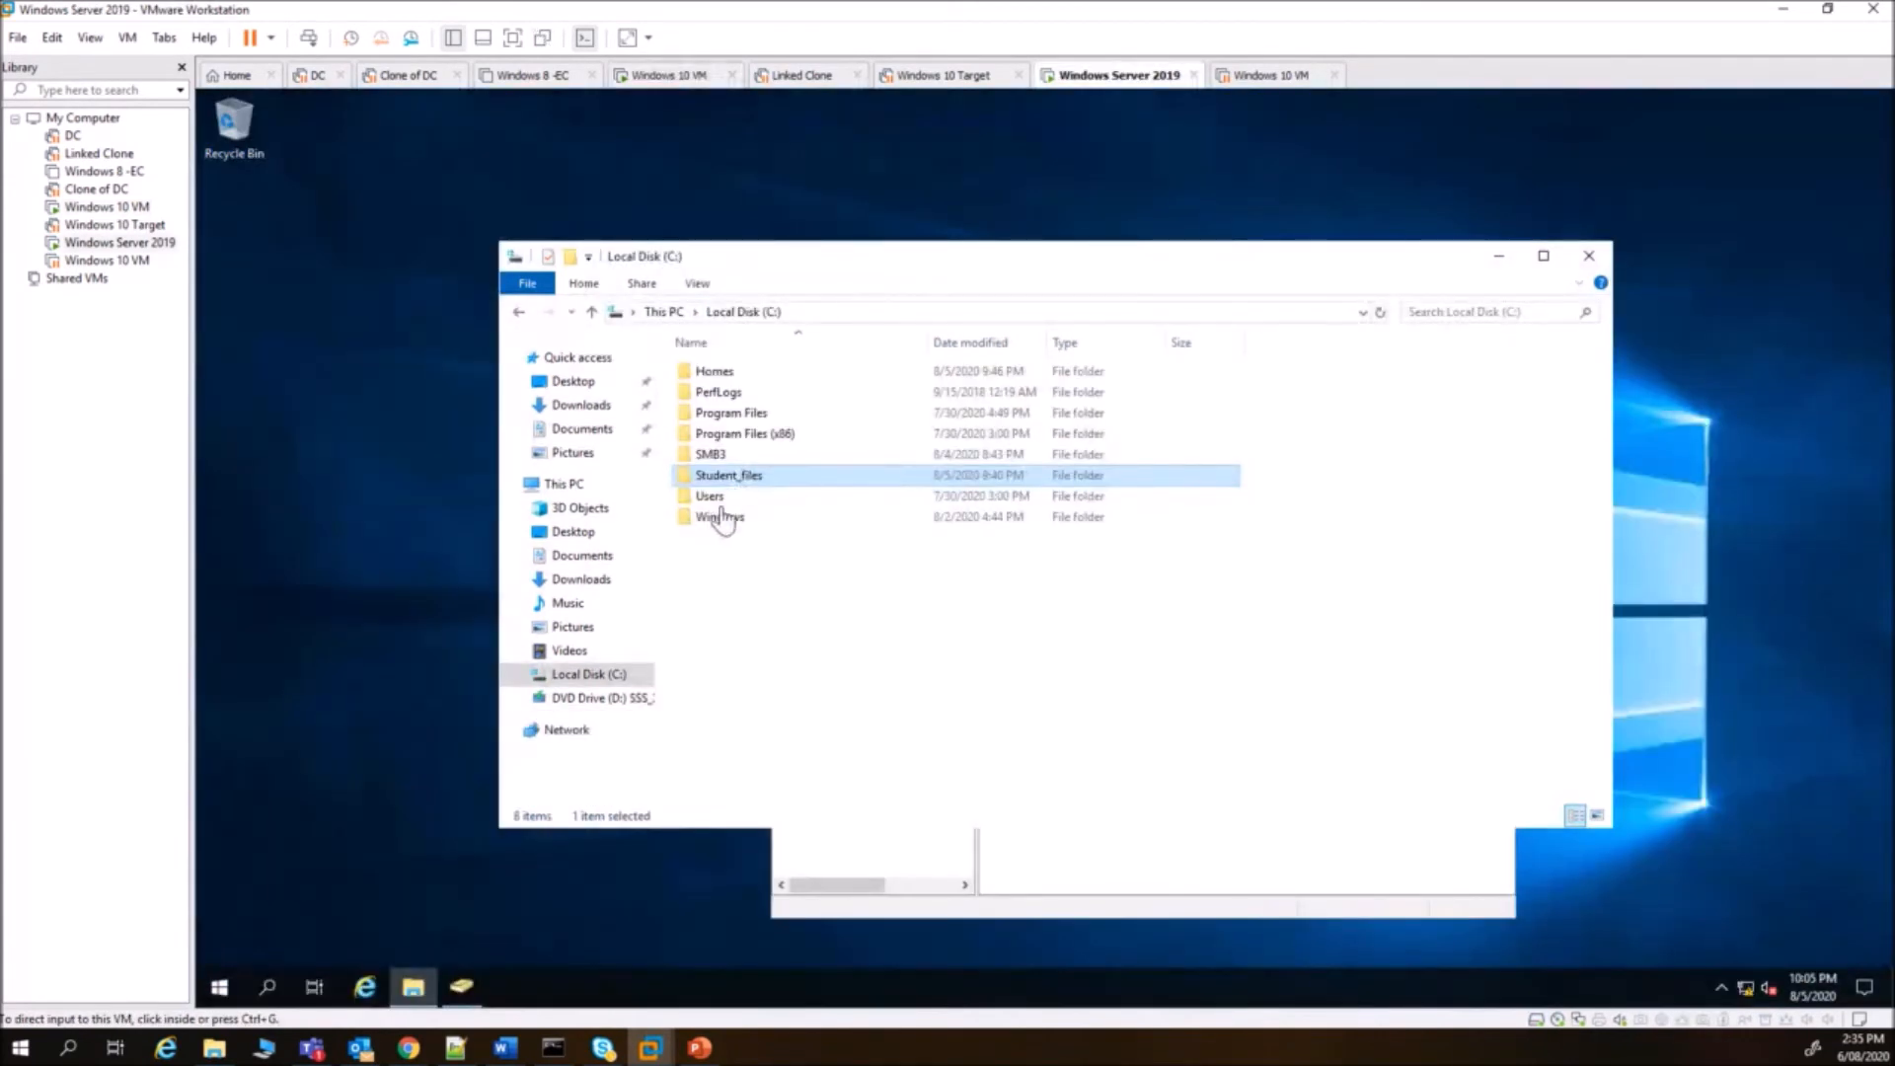
- On Server 2019, find the New Bitmap Image in C:\Homes under the user's folder, then return to Windows 10
double_click(724, 377)
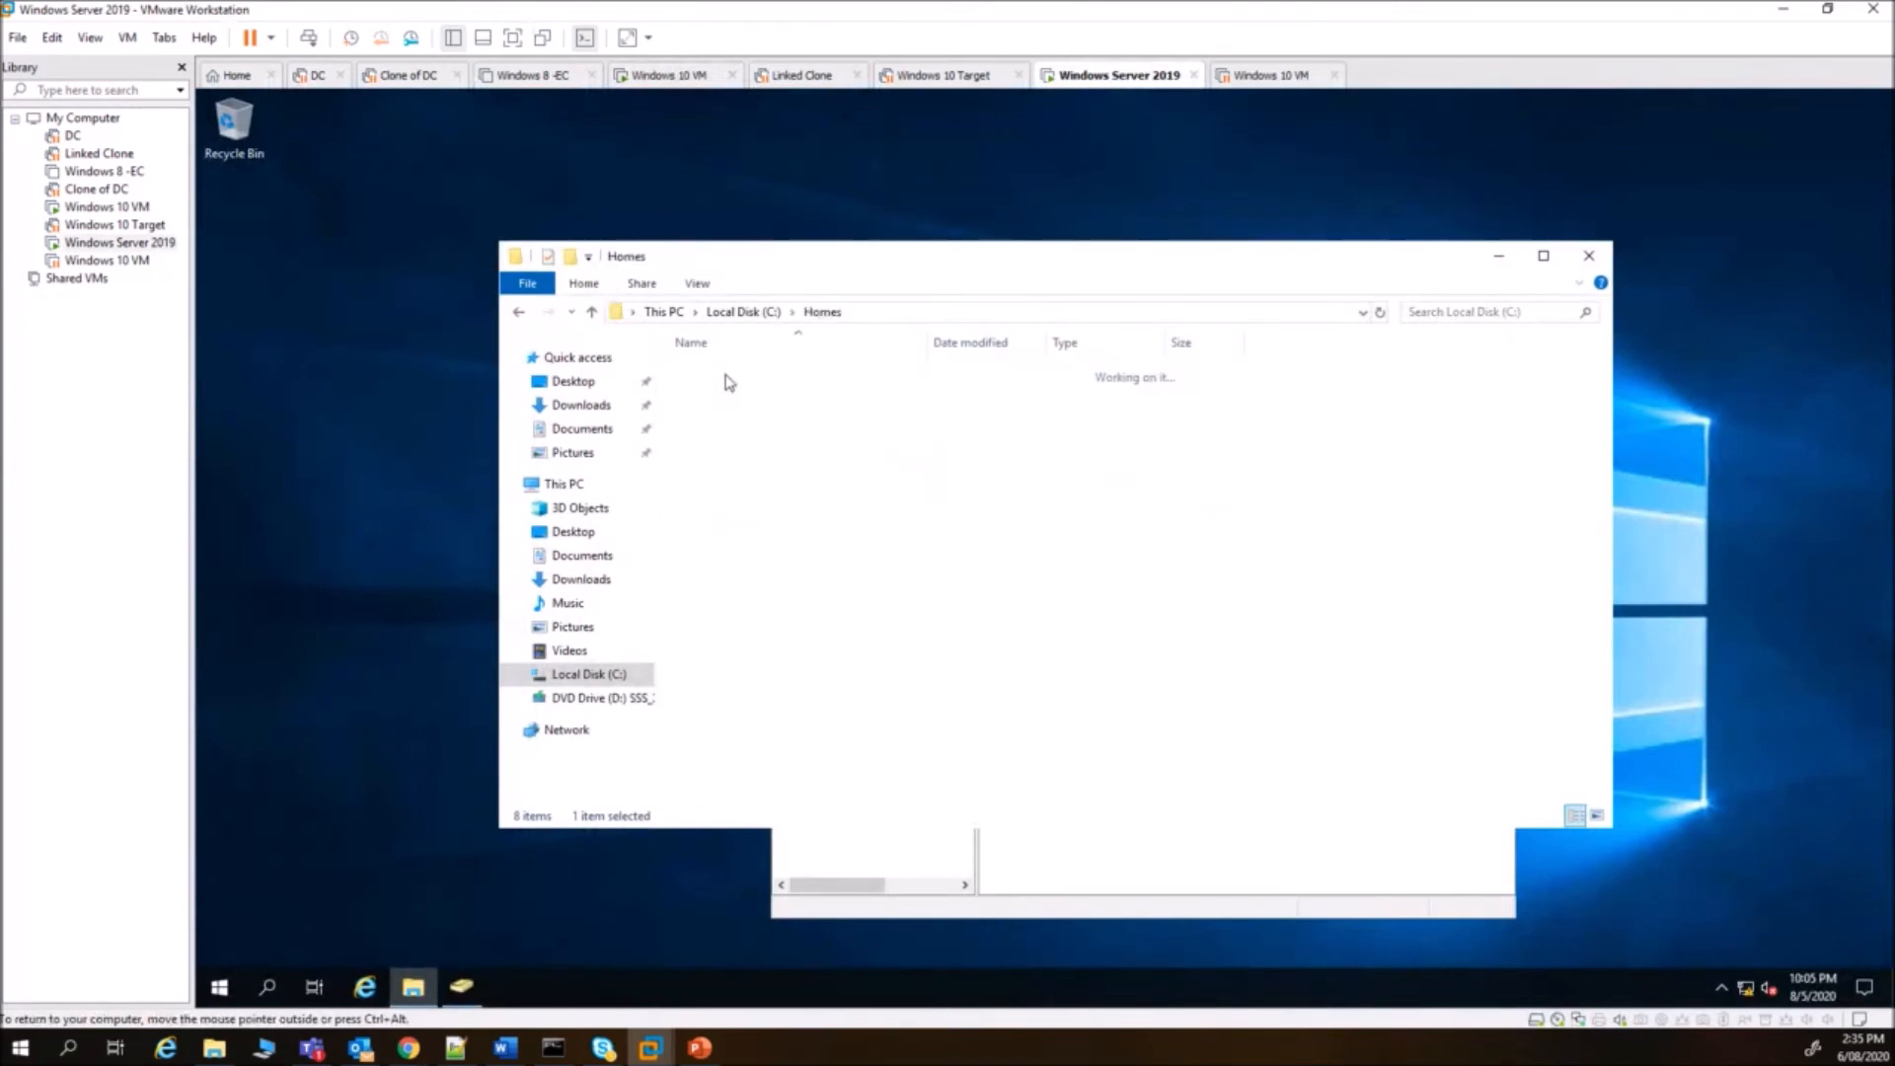
double_click(725, 415)
left_click(739, 375)
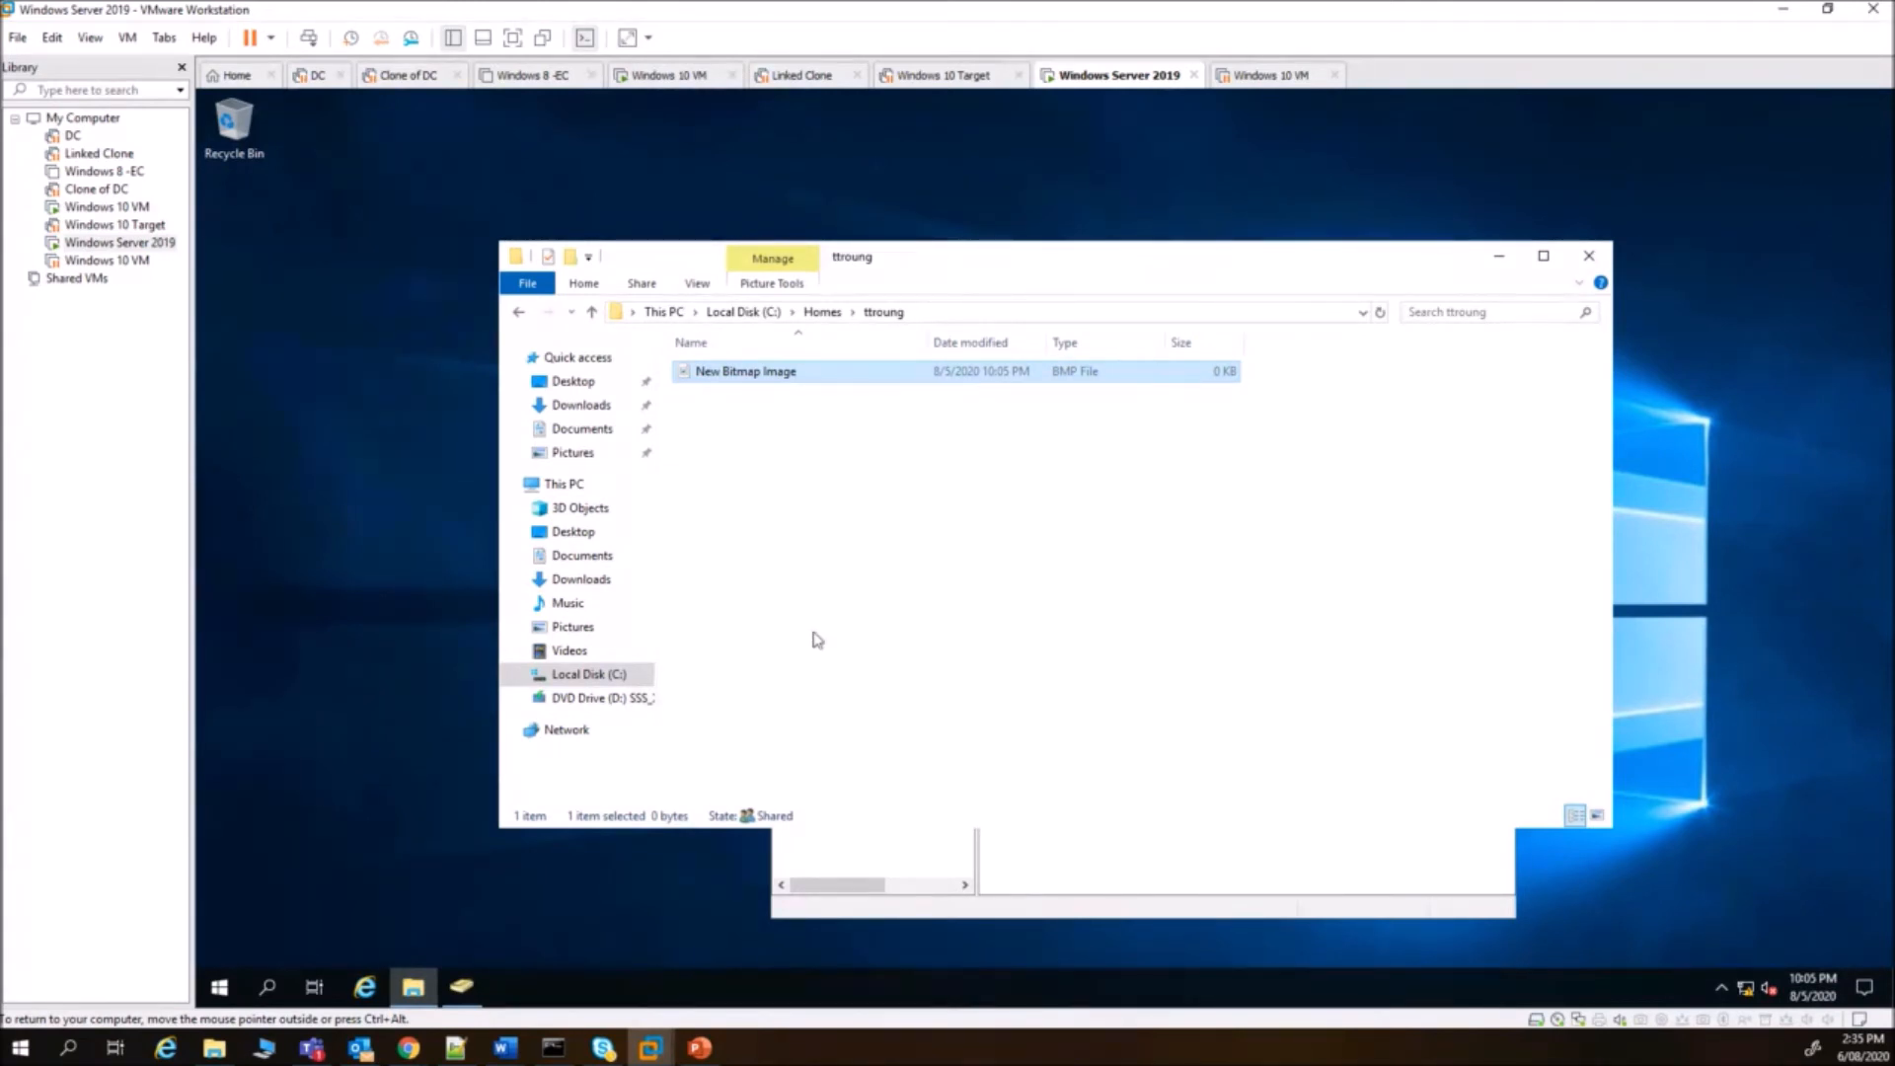
left_click(666, 75)
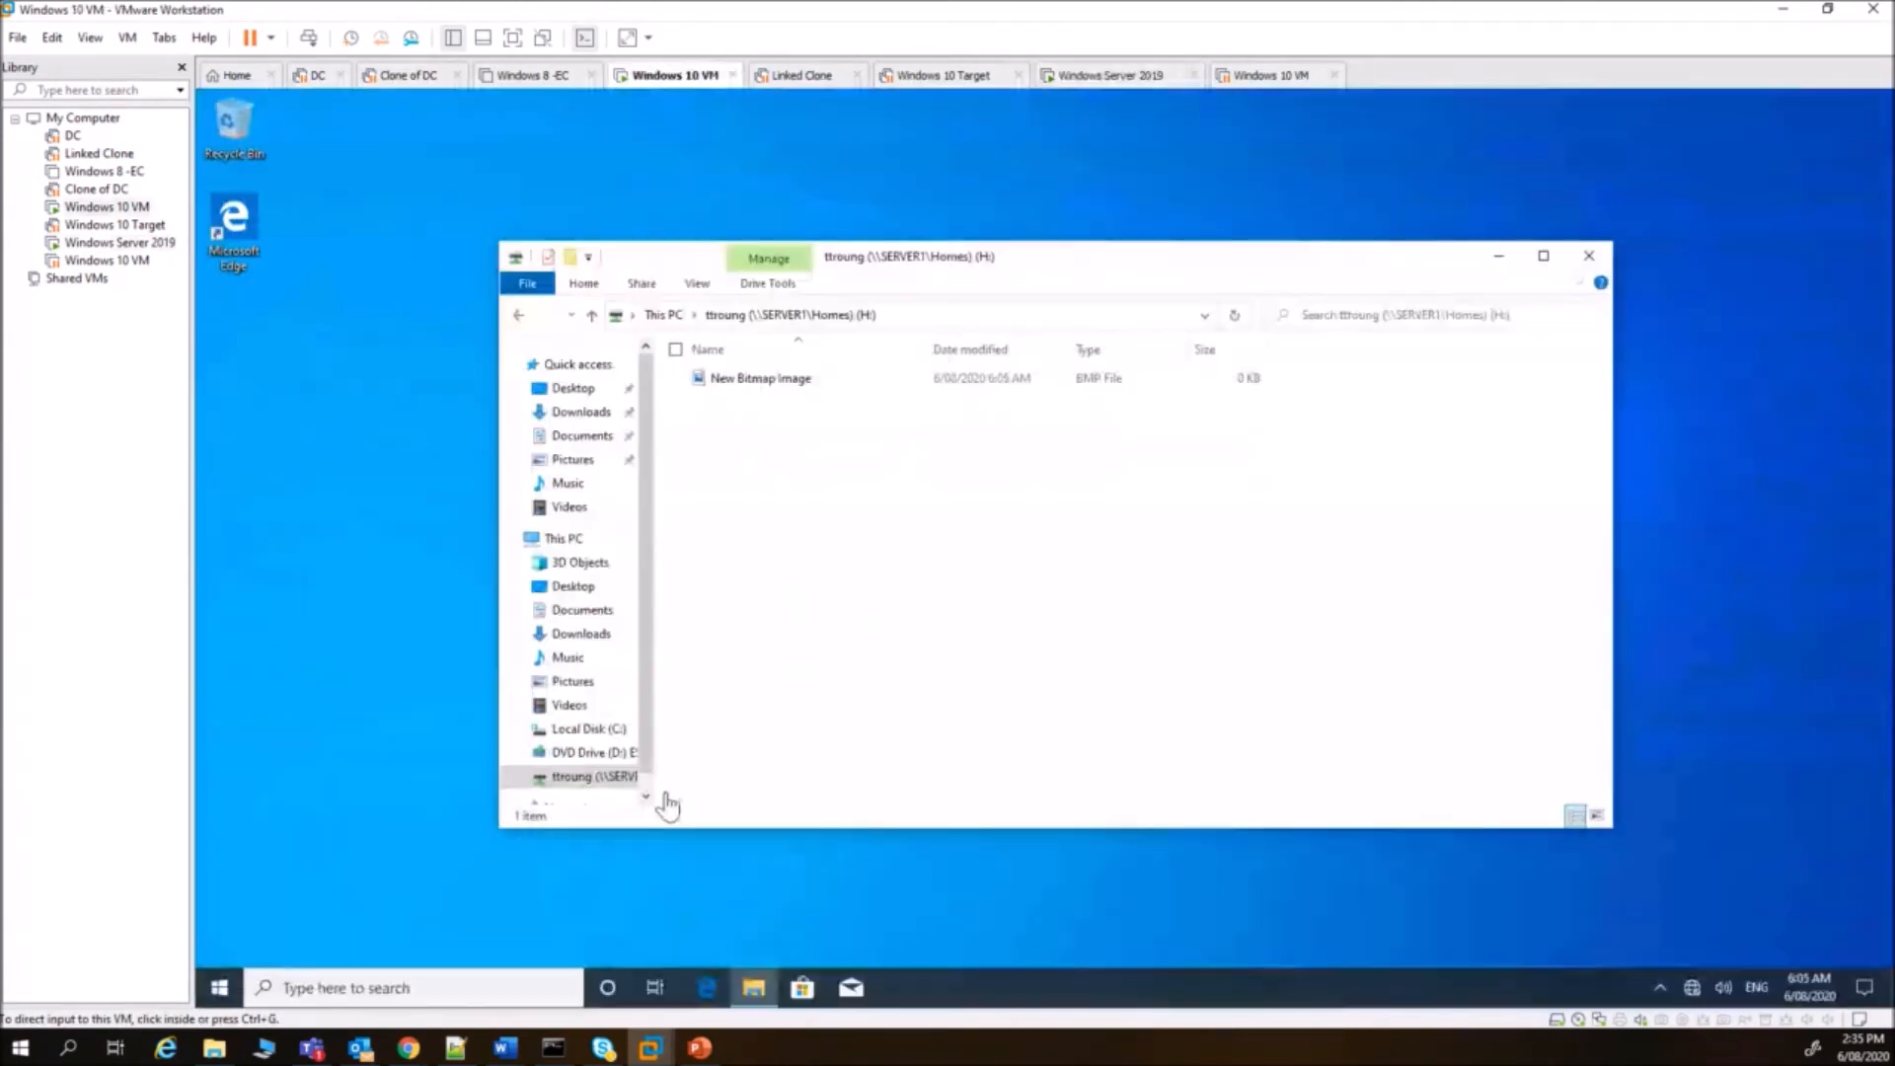
left_click(652, 738)
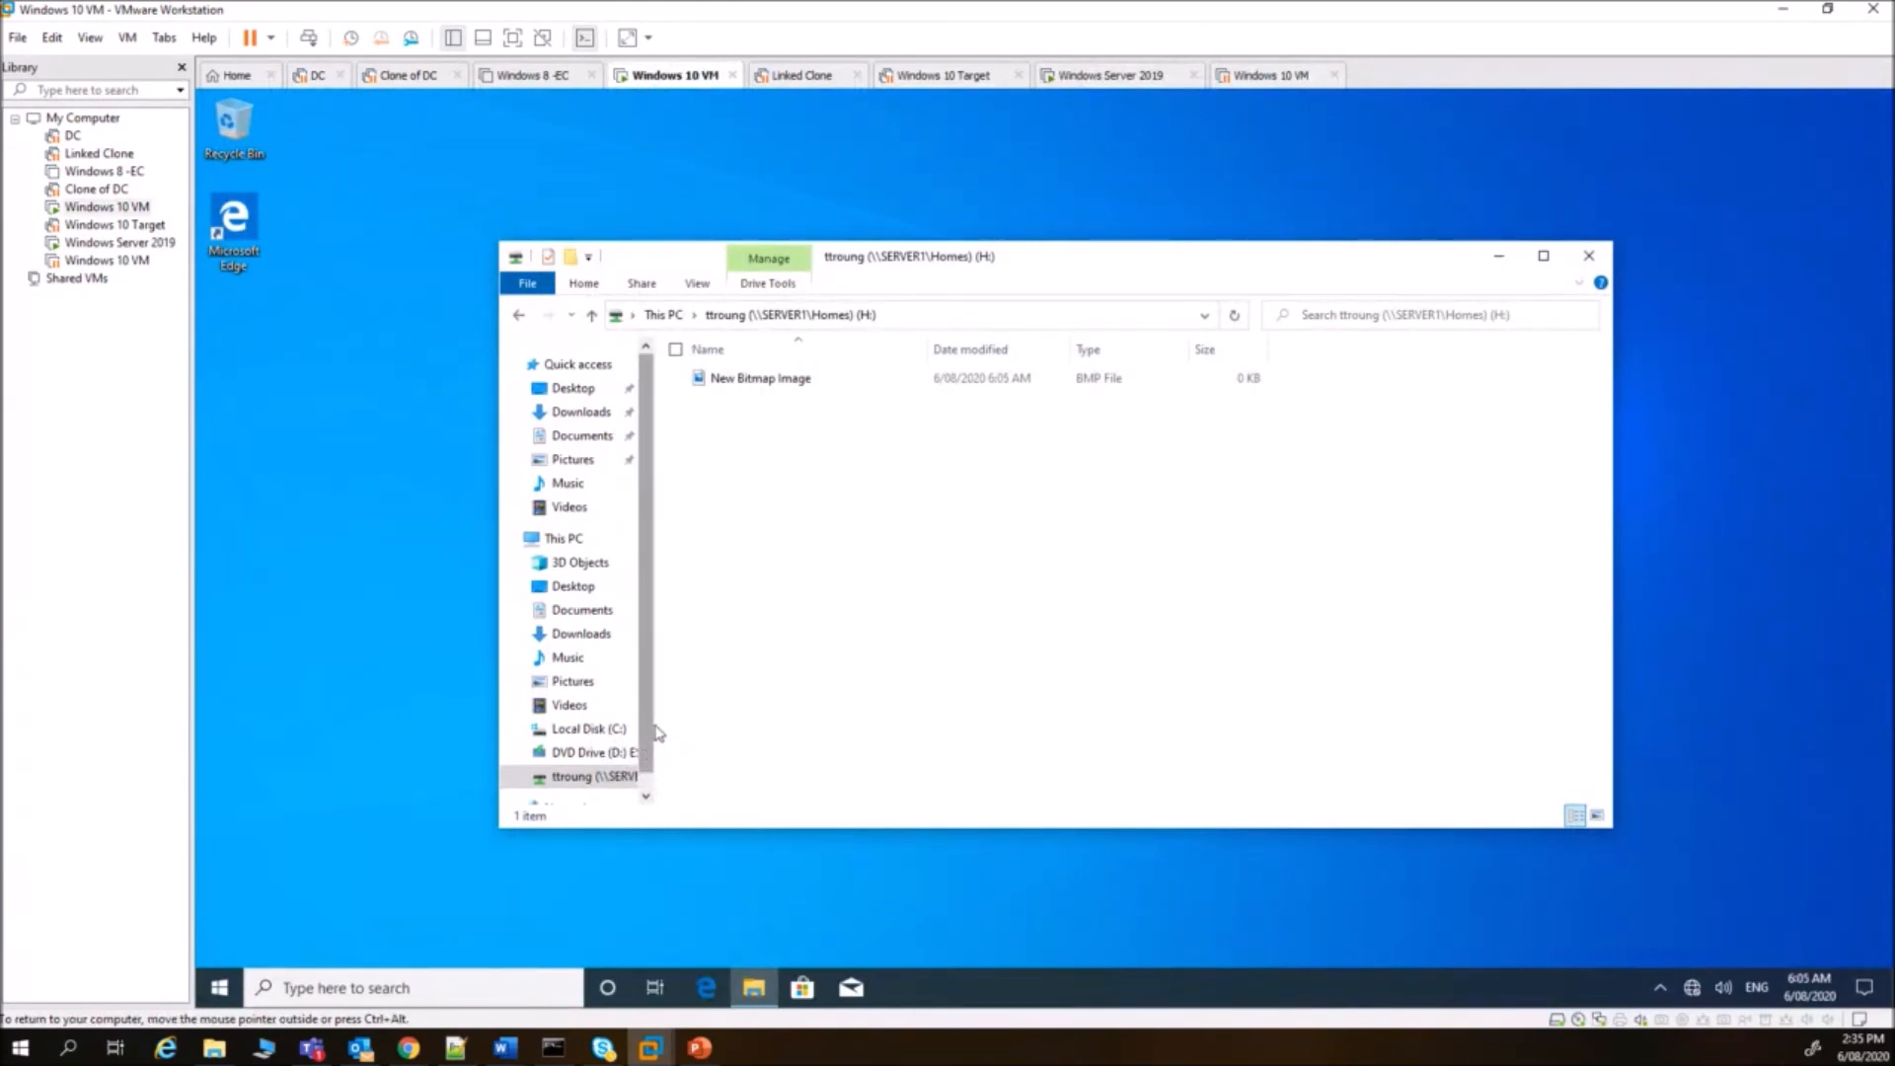
left_click_drag(654, 732, 814, 735)
scroll(647, 775, "down", 1)
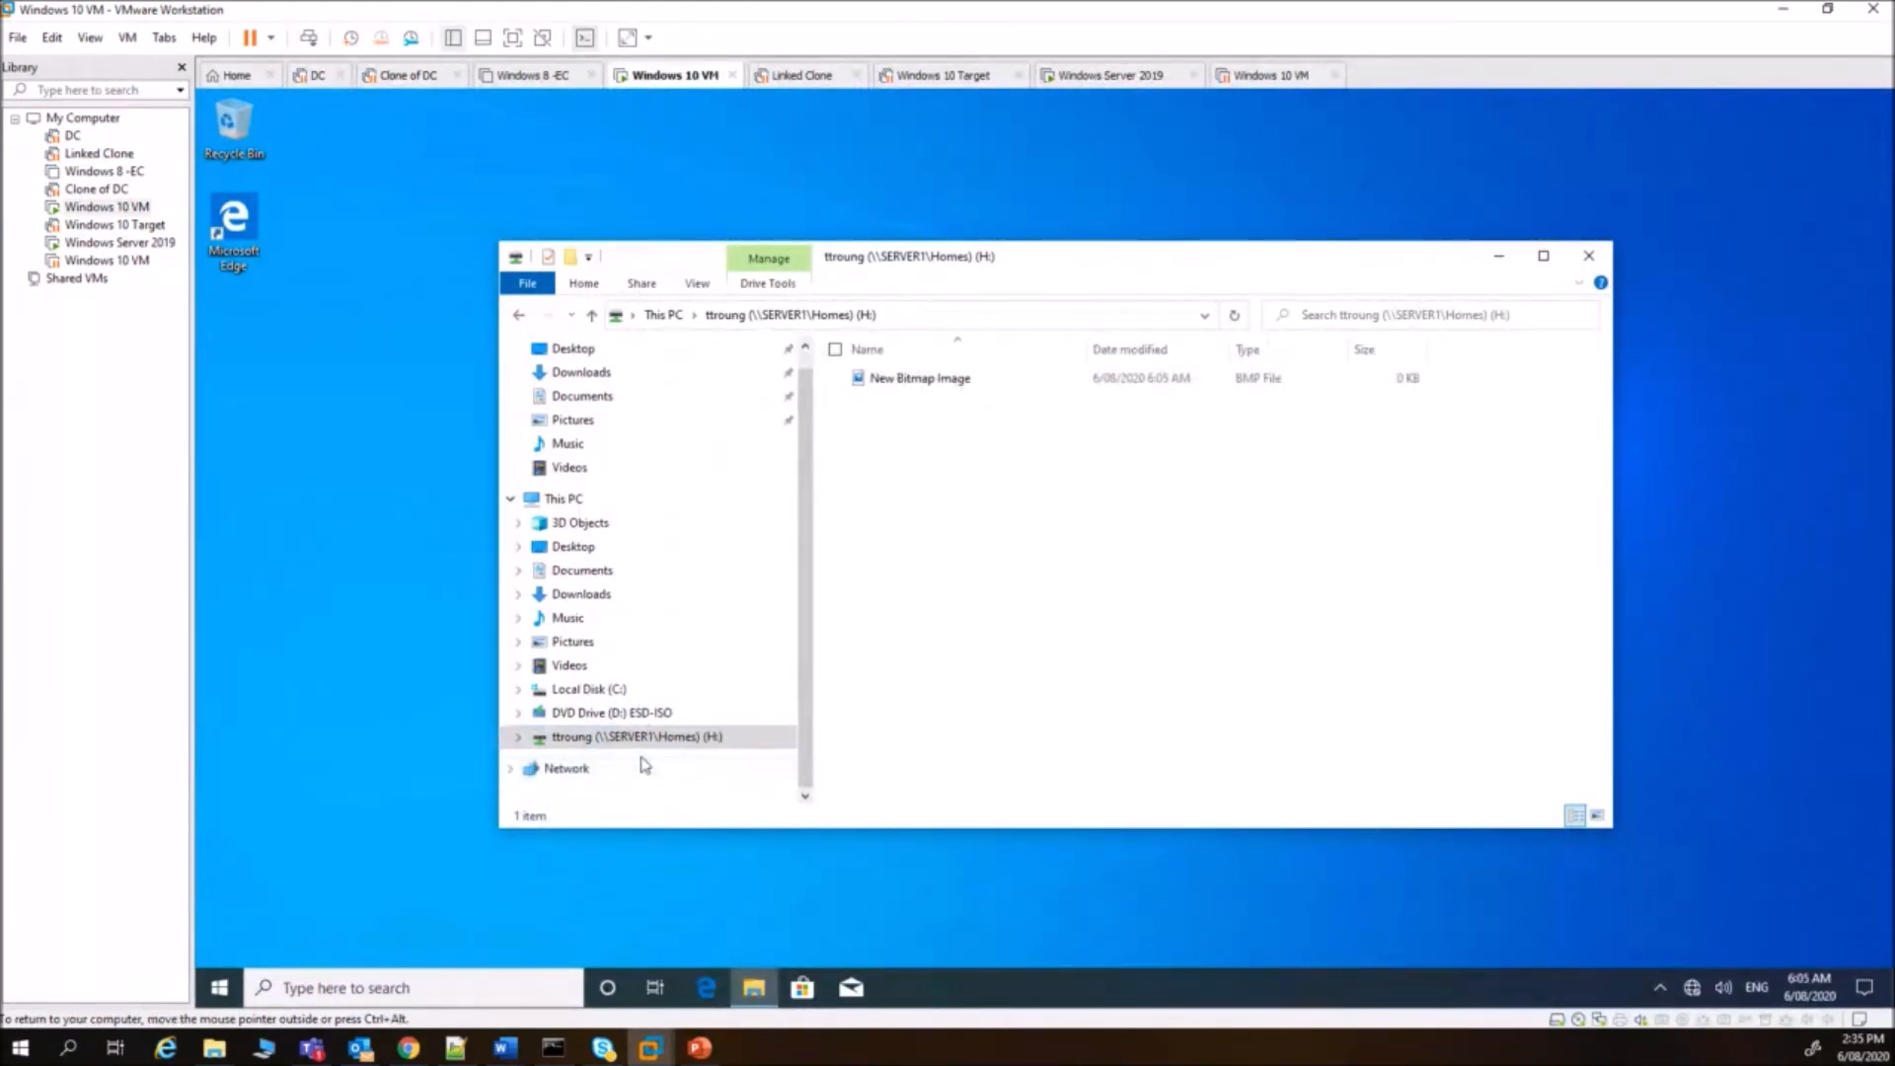
- Map drive letter L: to \\server1\student_files from This PC and open the empty L: drive
right_click(577, 502)
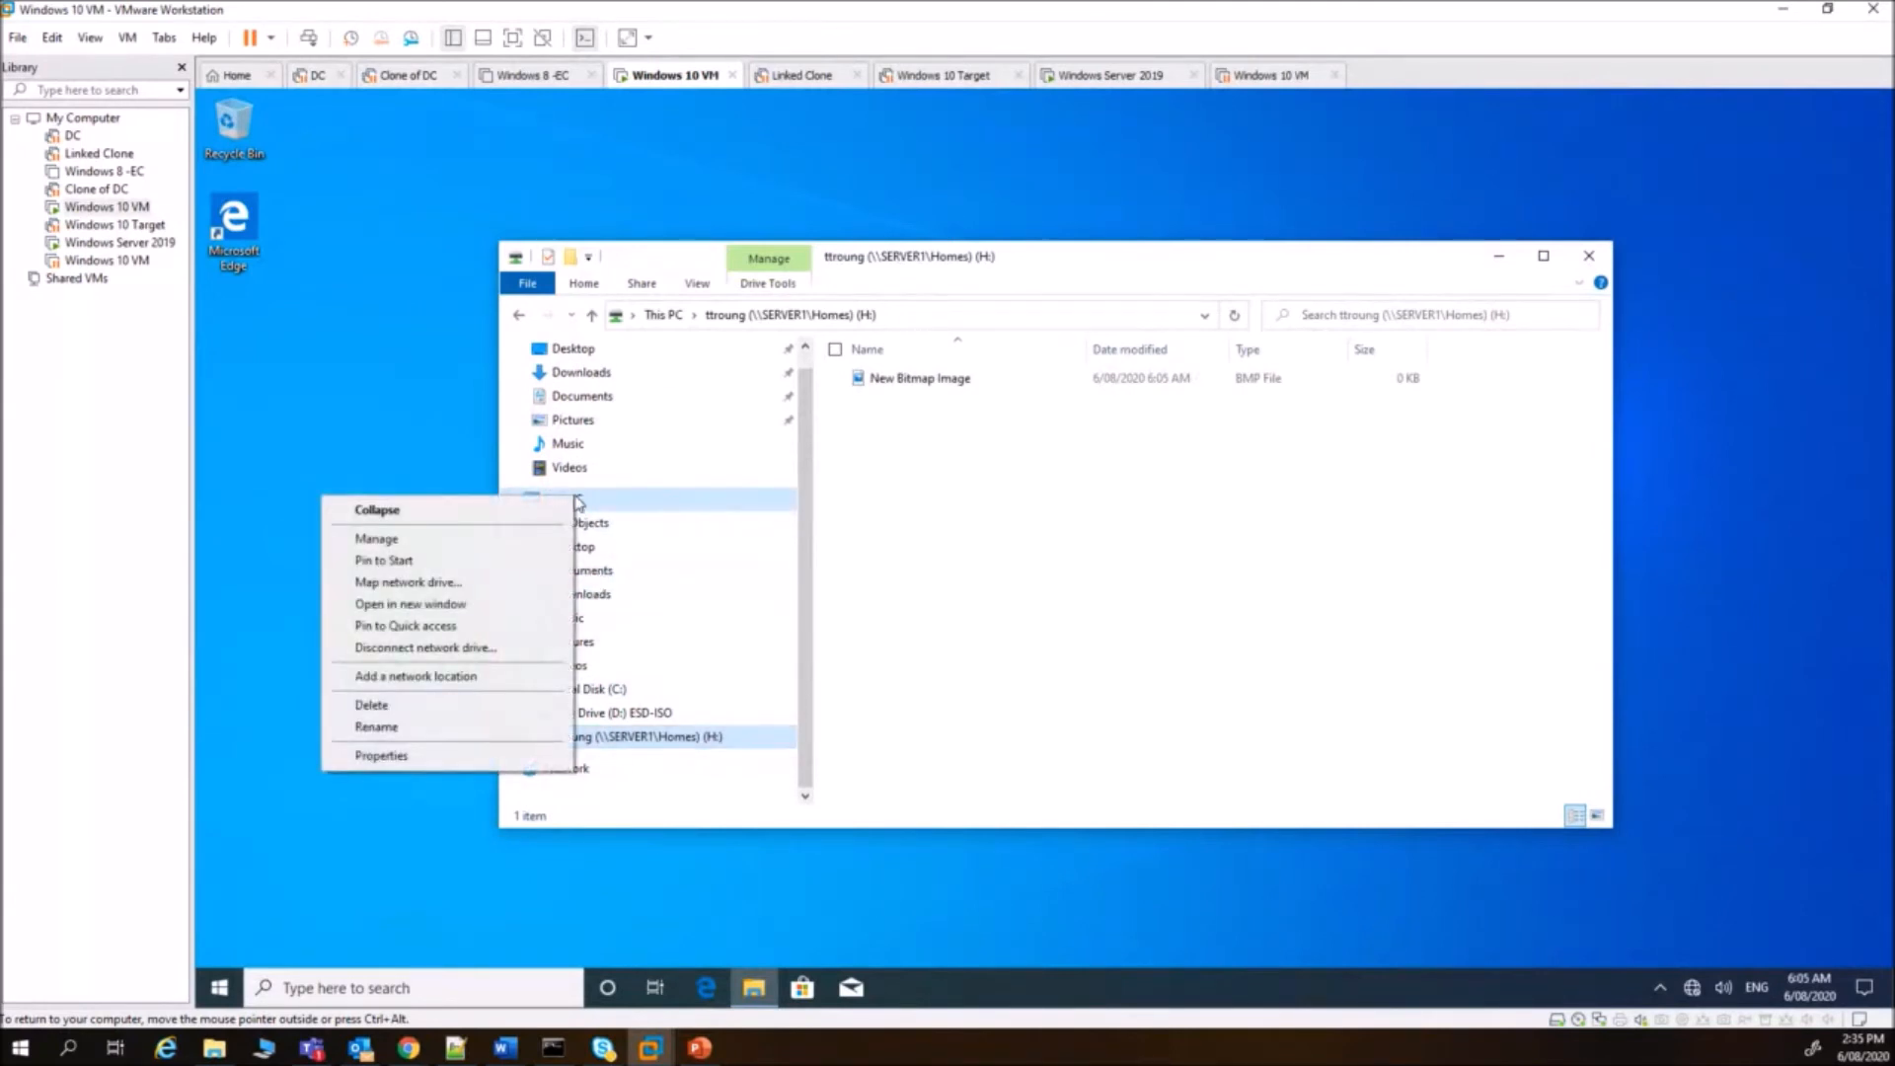
left_click(493, 584)
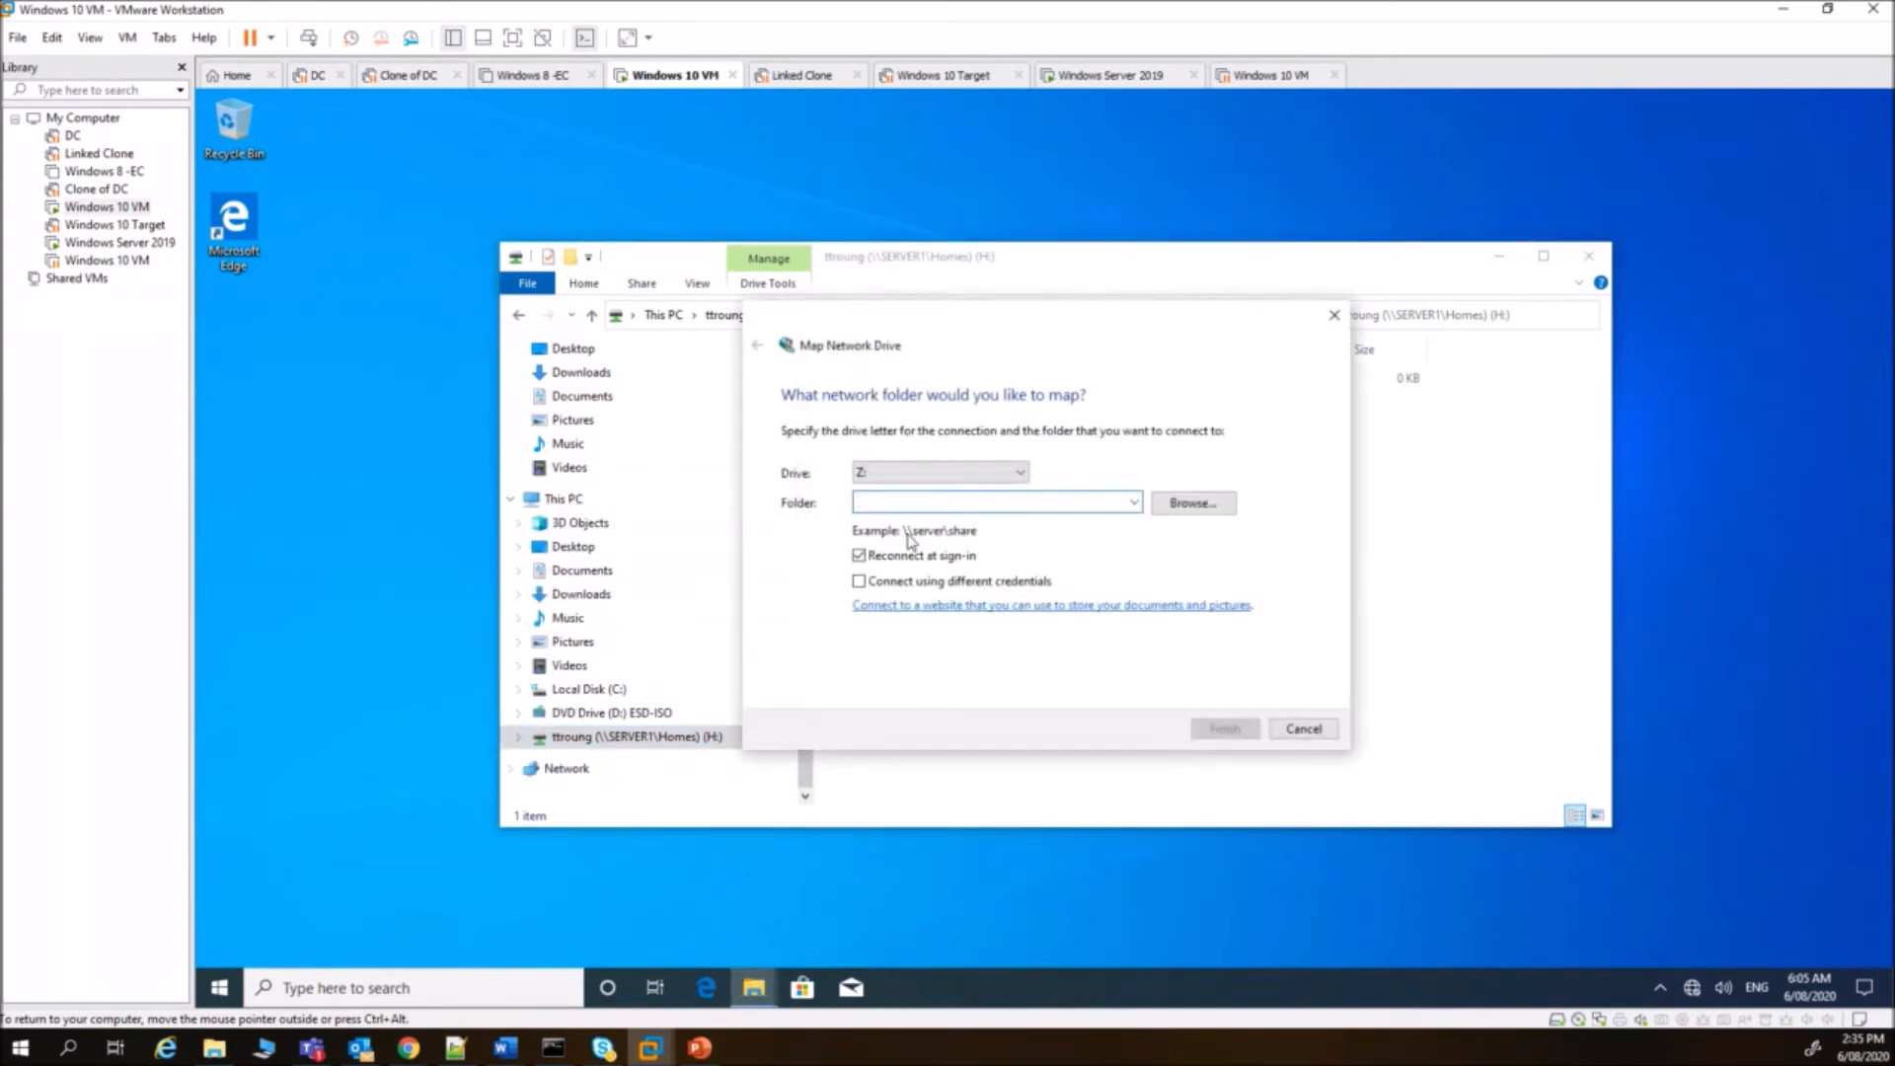
left_click(1021, 473)
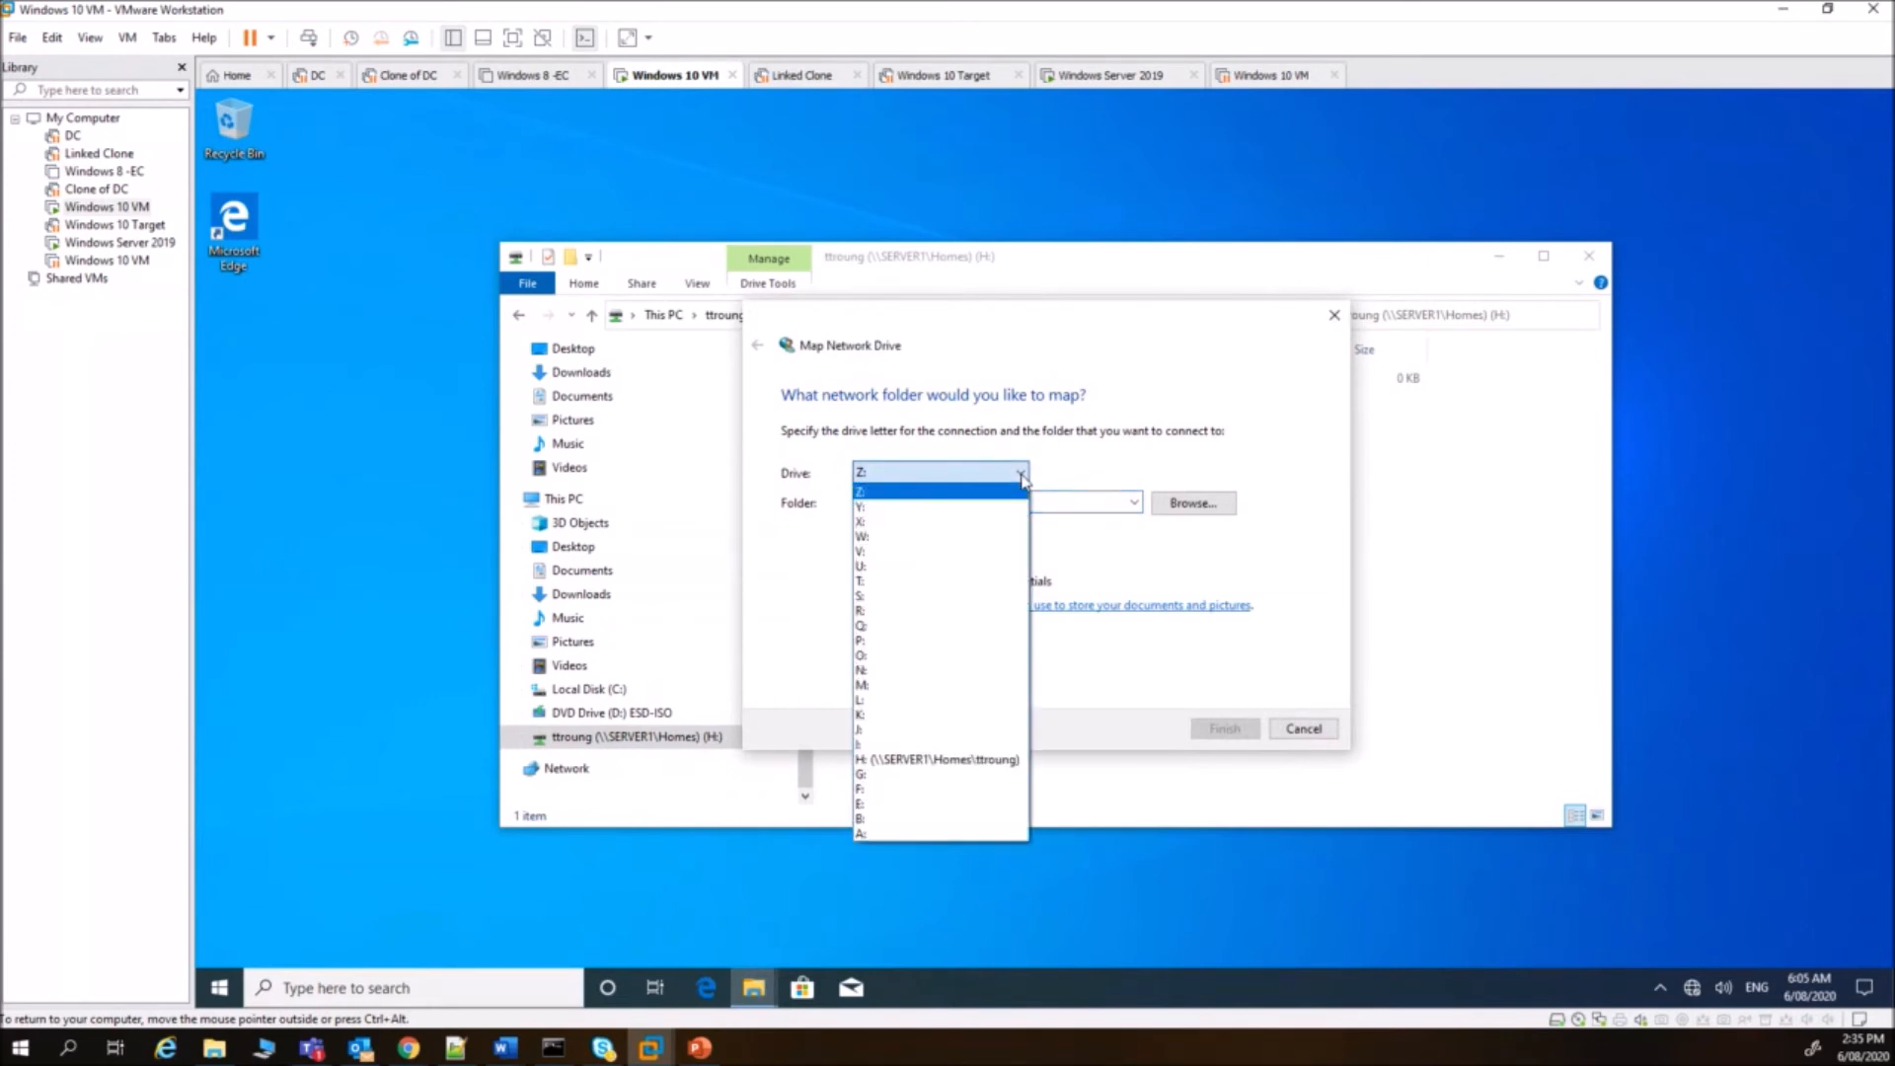
left_click(907, 701)
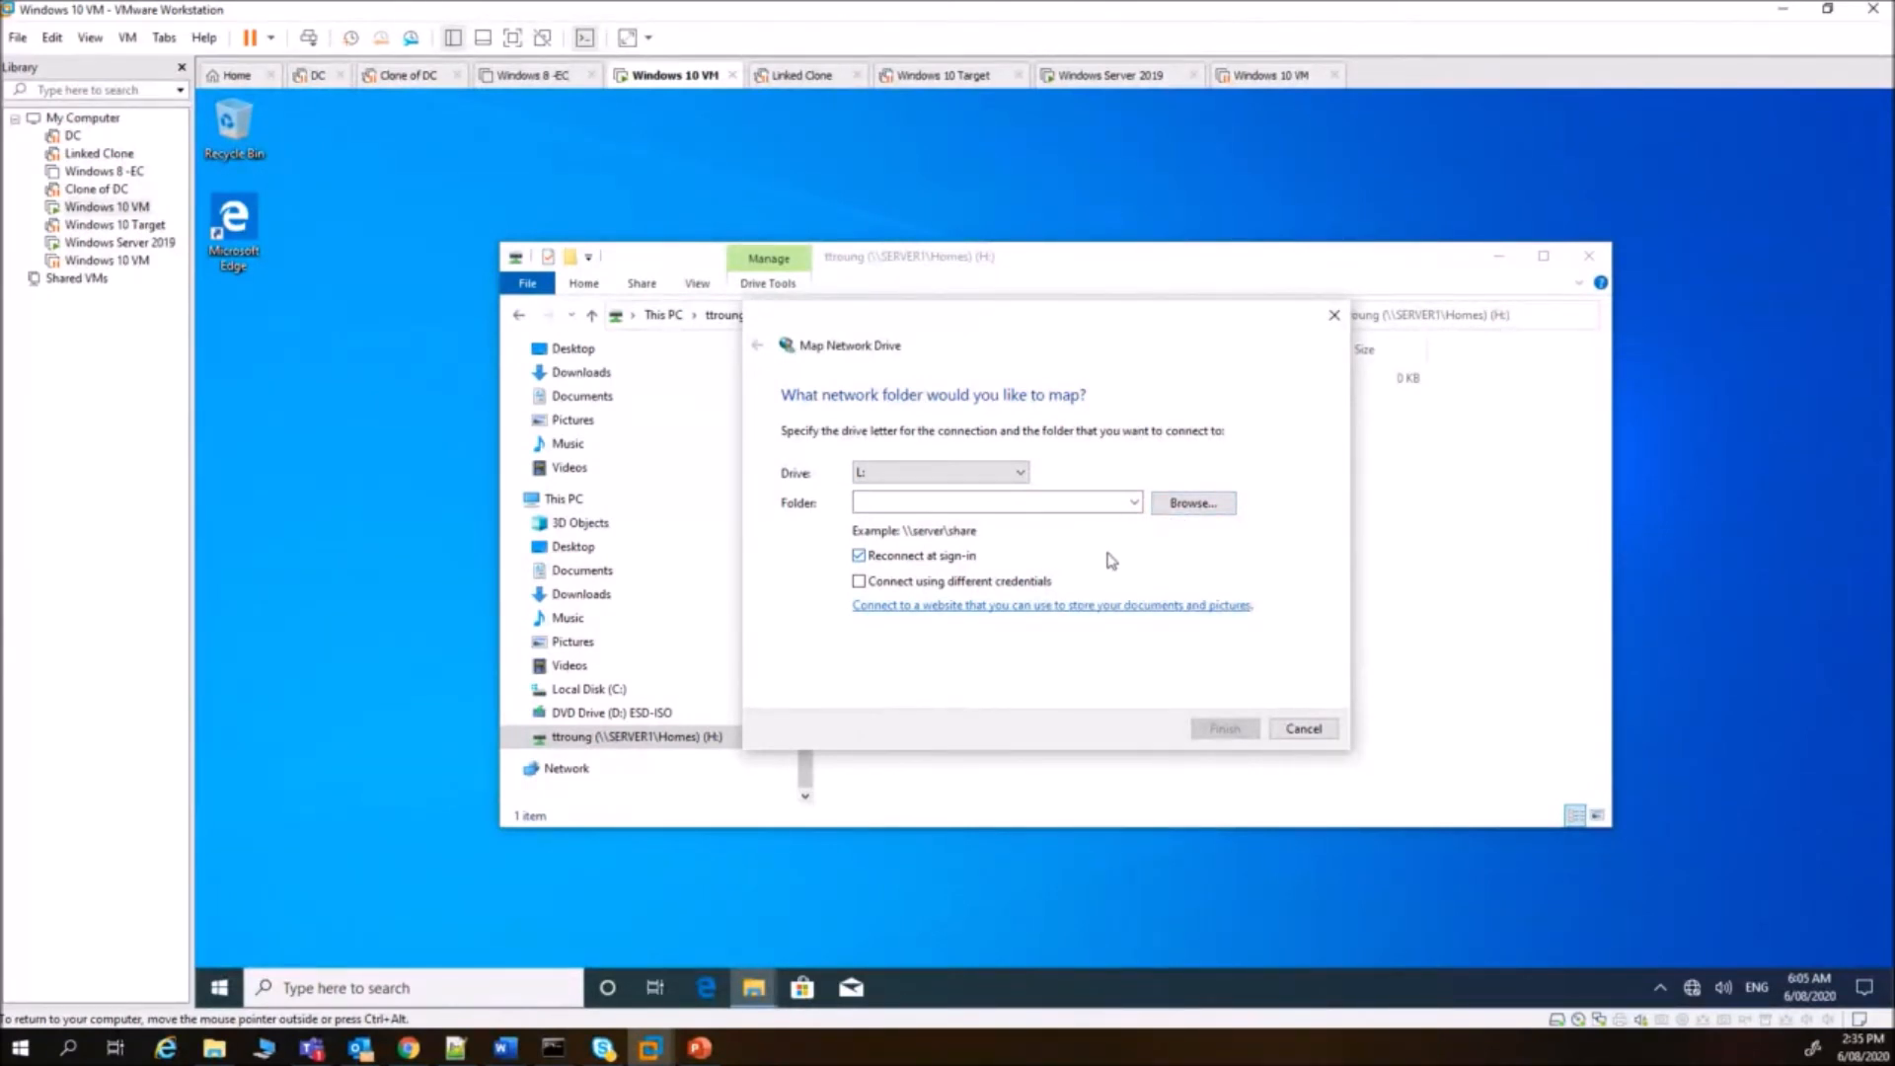
left_click(968, 503)
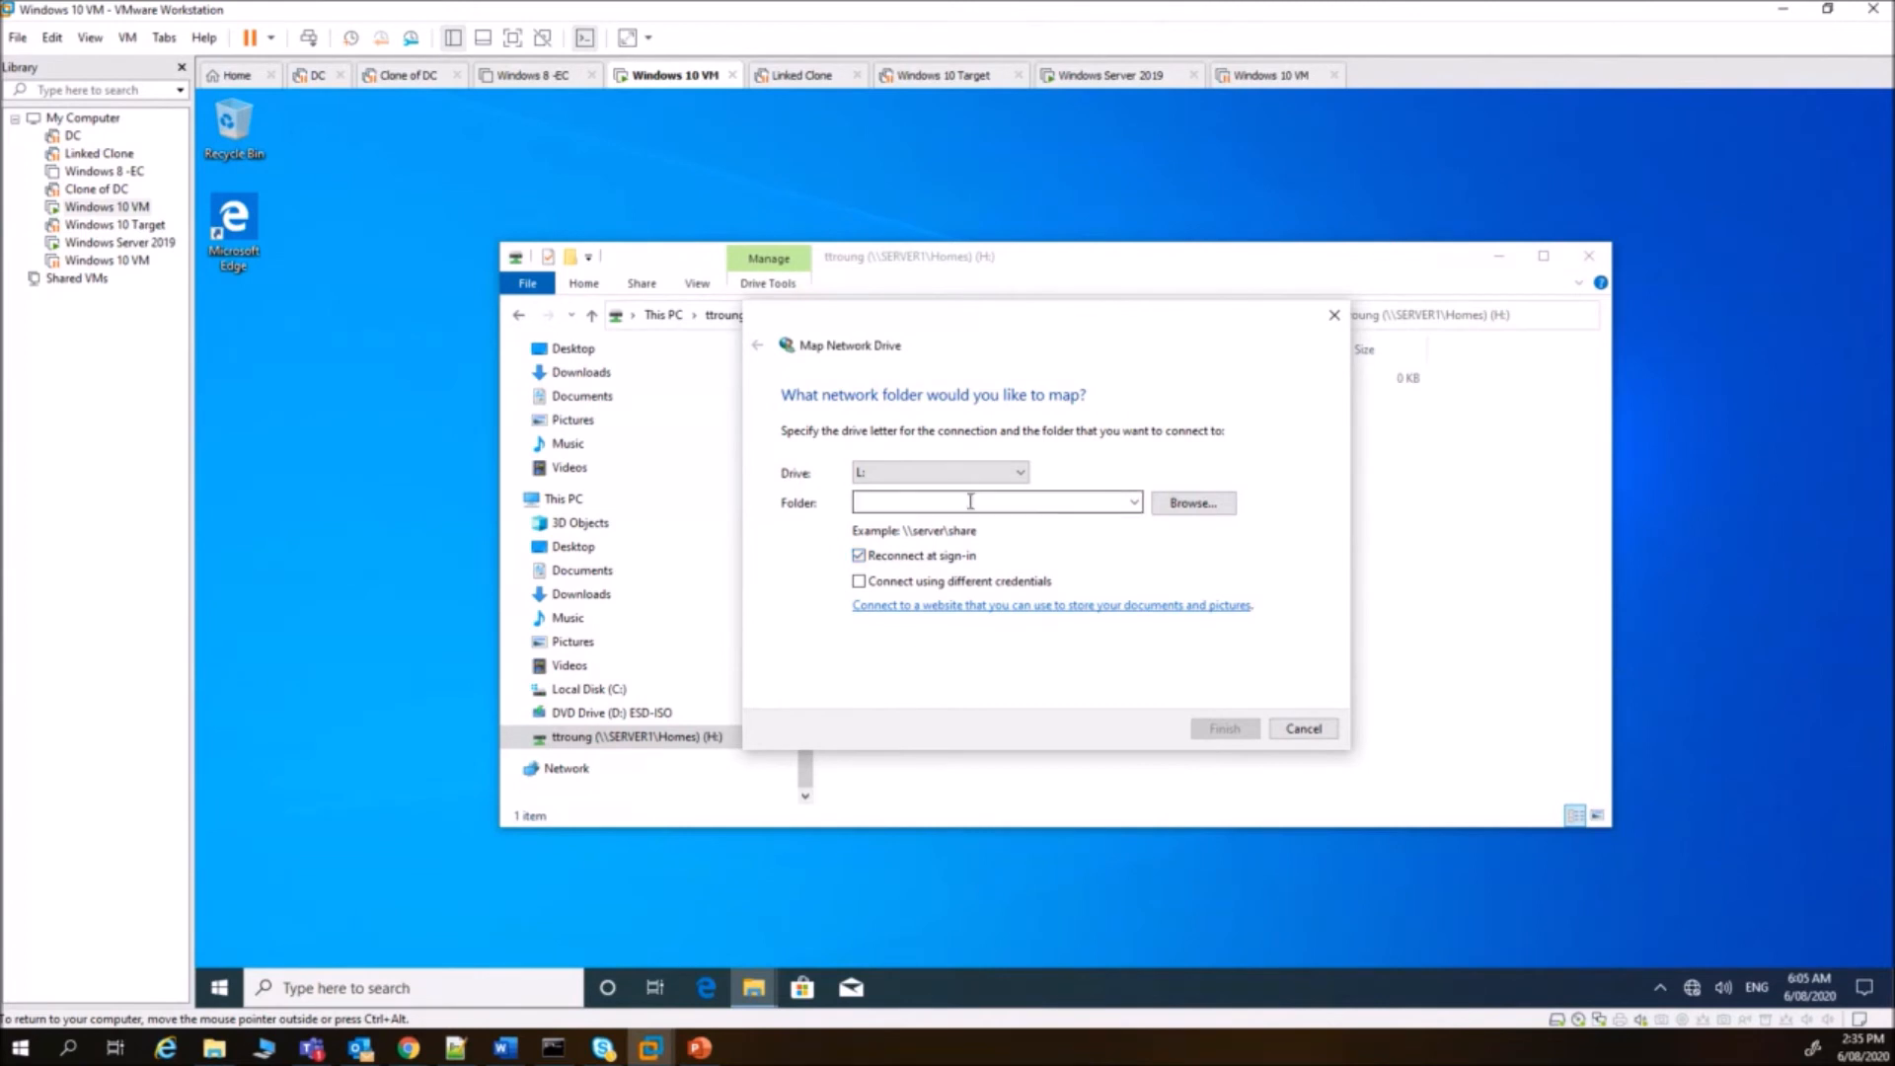
type("\\\\server1\\student_files")
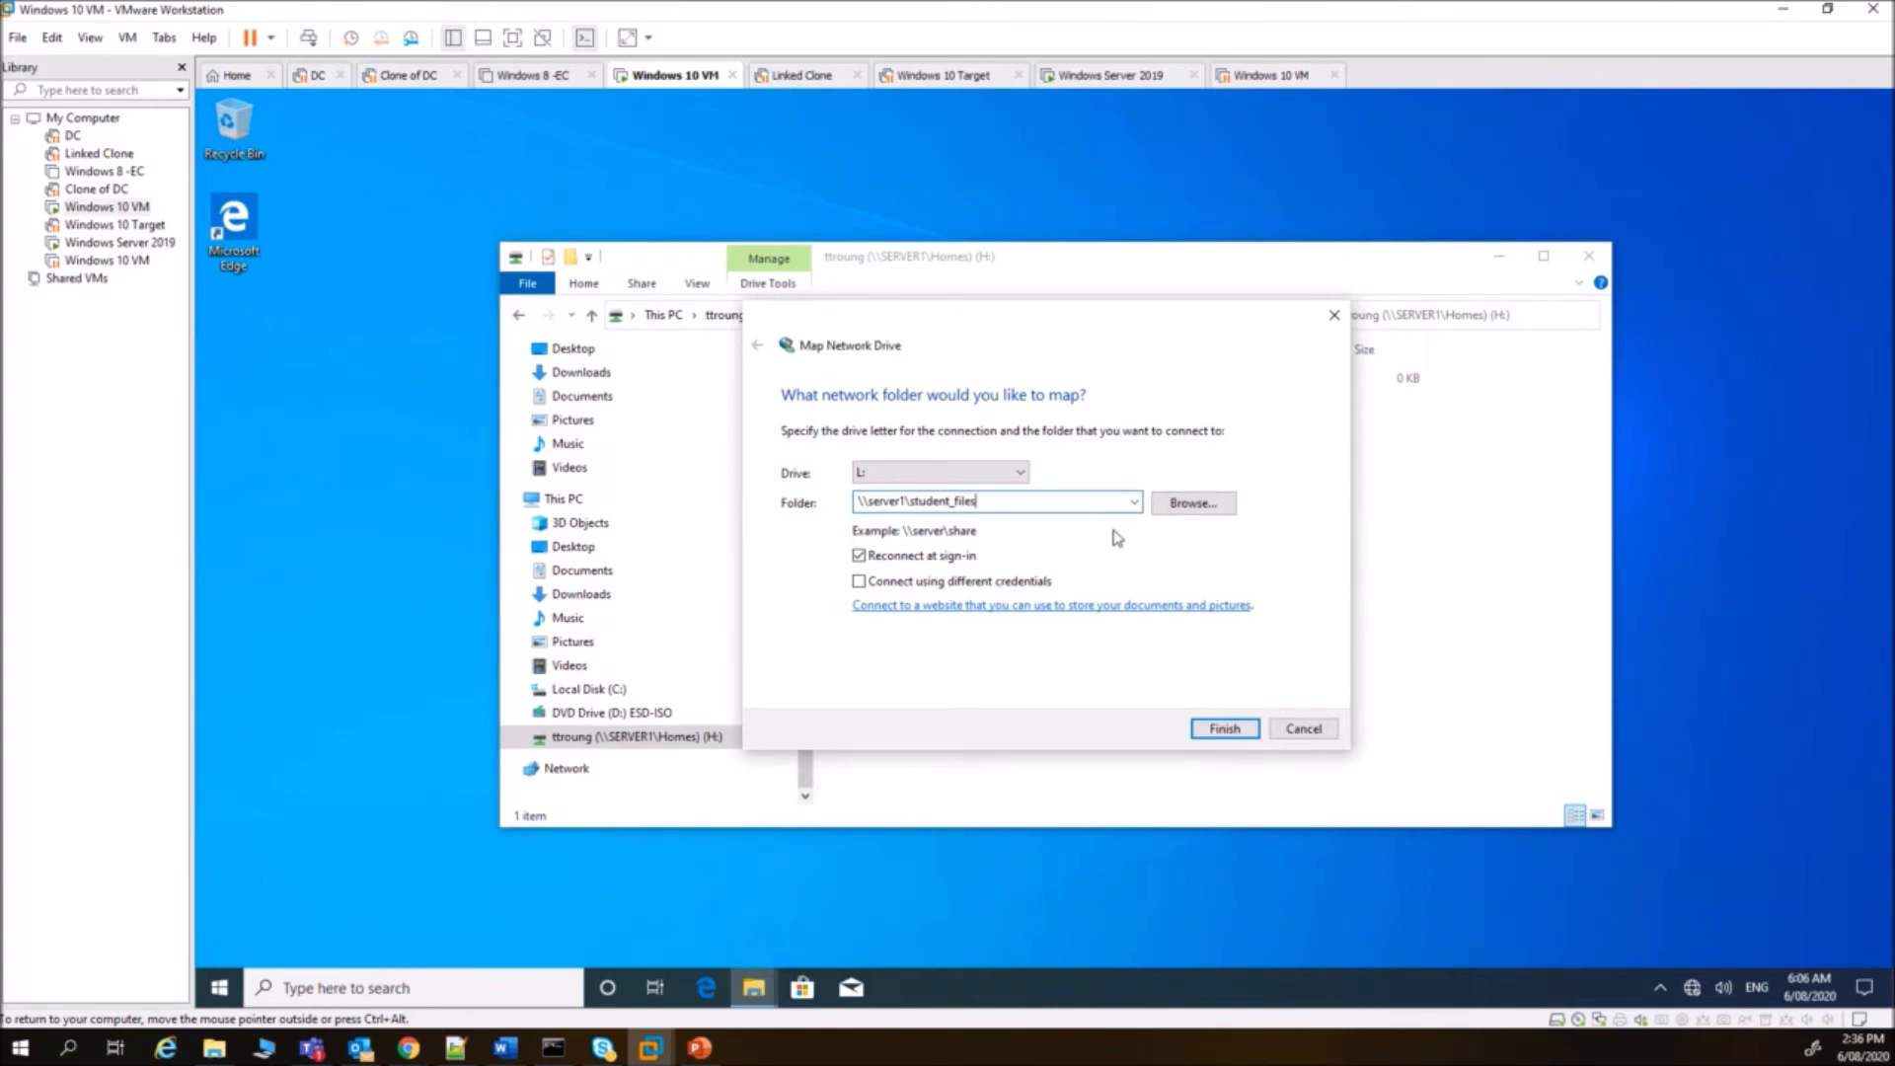
left_click(1224, 729)
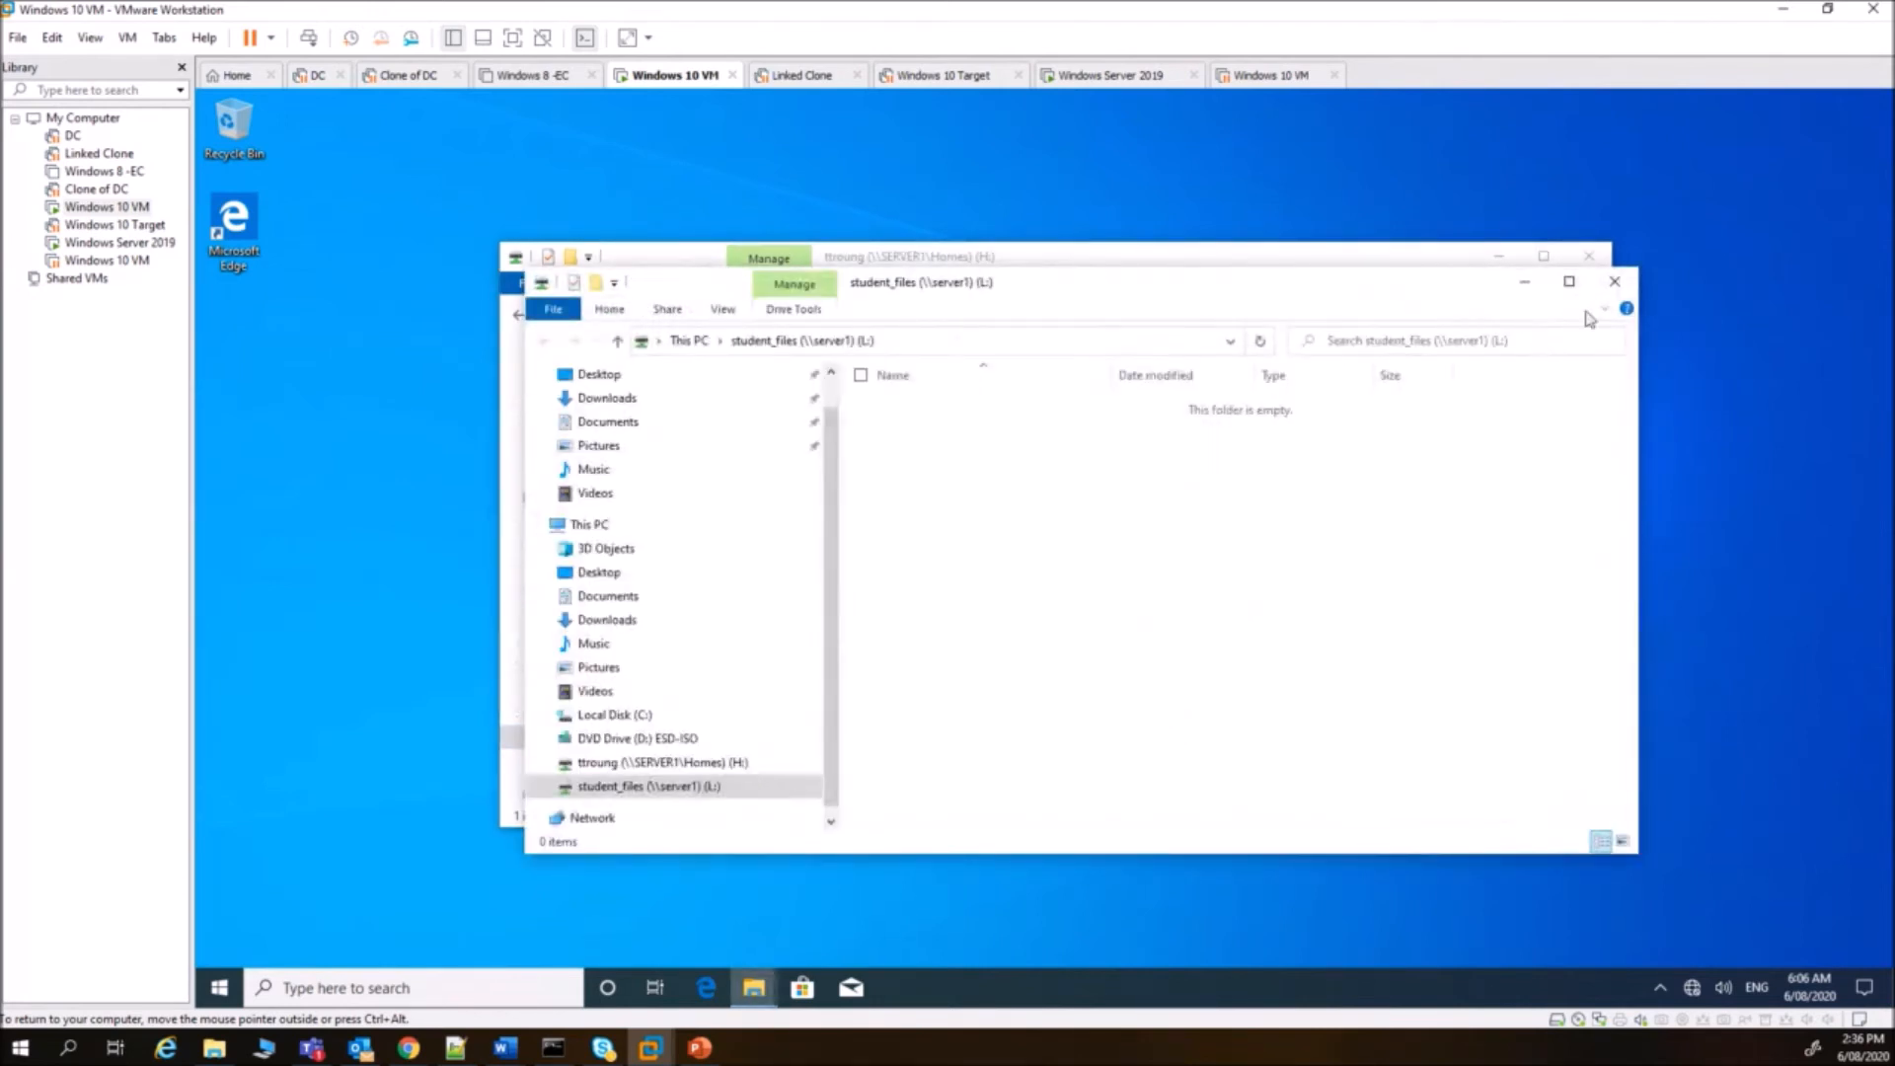
left_click(1617, 286)
left_click(616, 764)
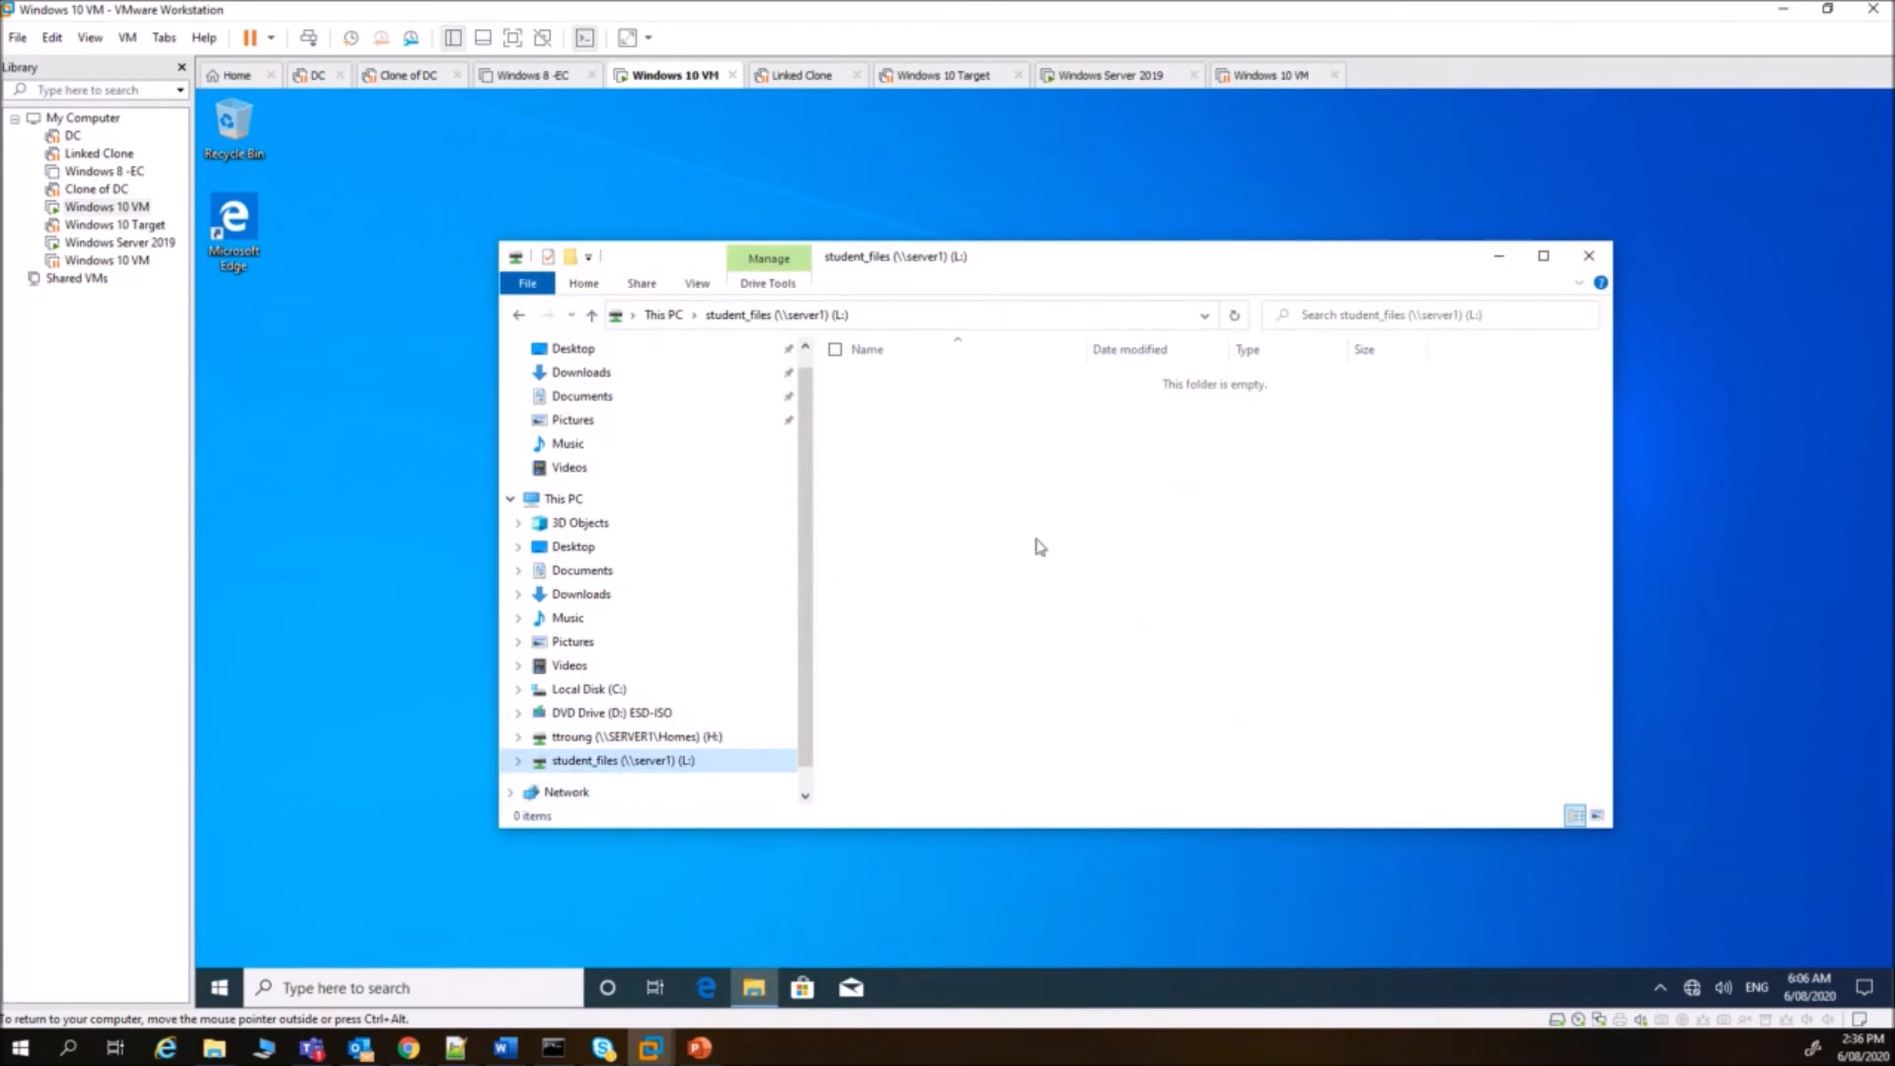
left_click(1123, 77)
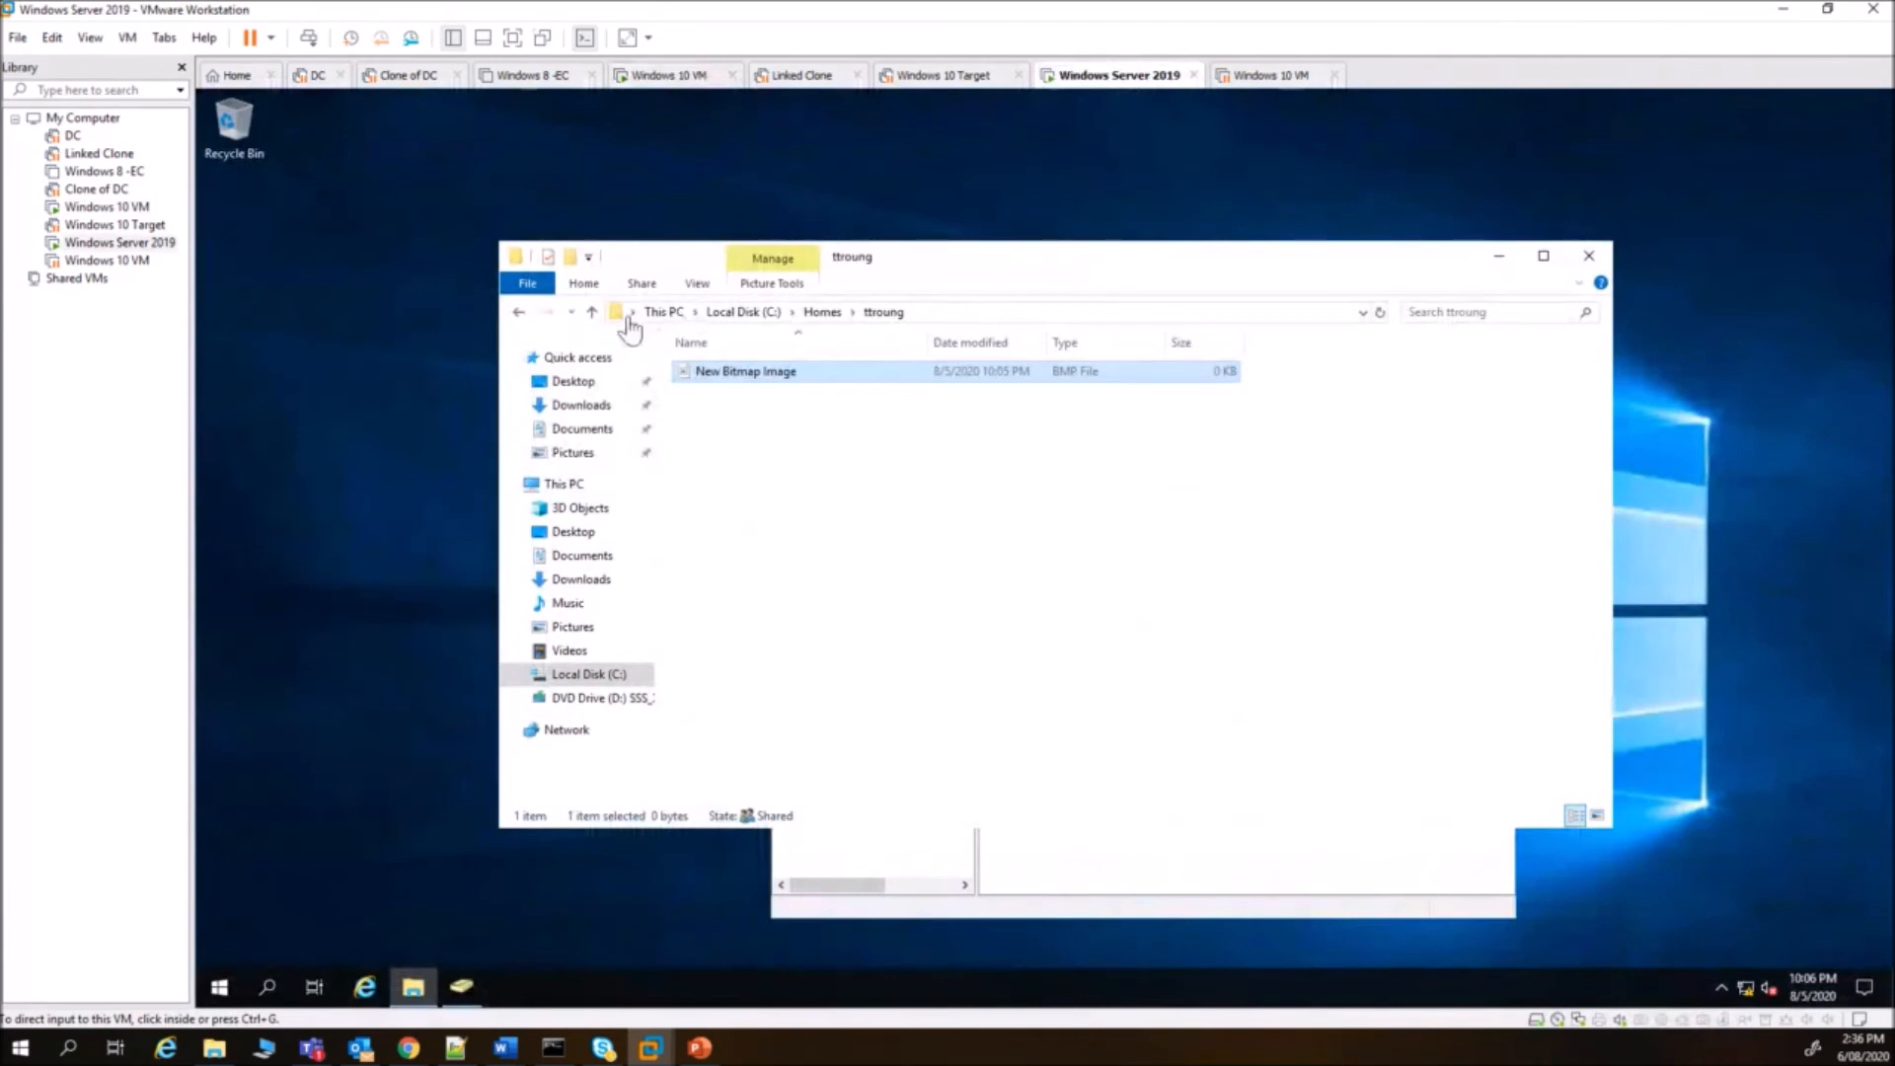
- On Server 2019, go up to Local Disk (C:) and open the Student_files folder
left_click(592, 312)
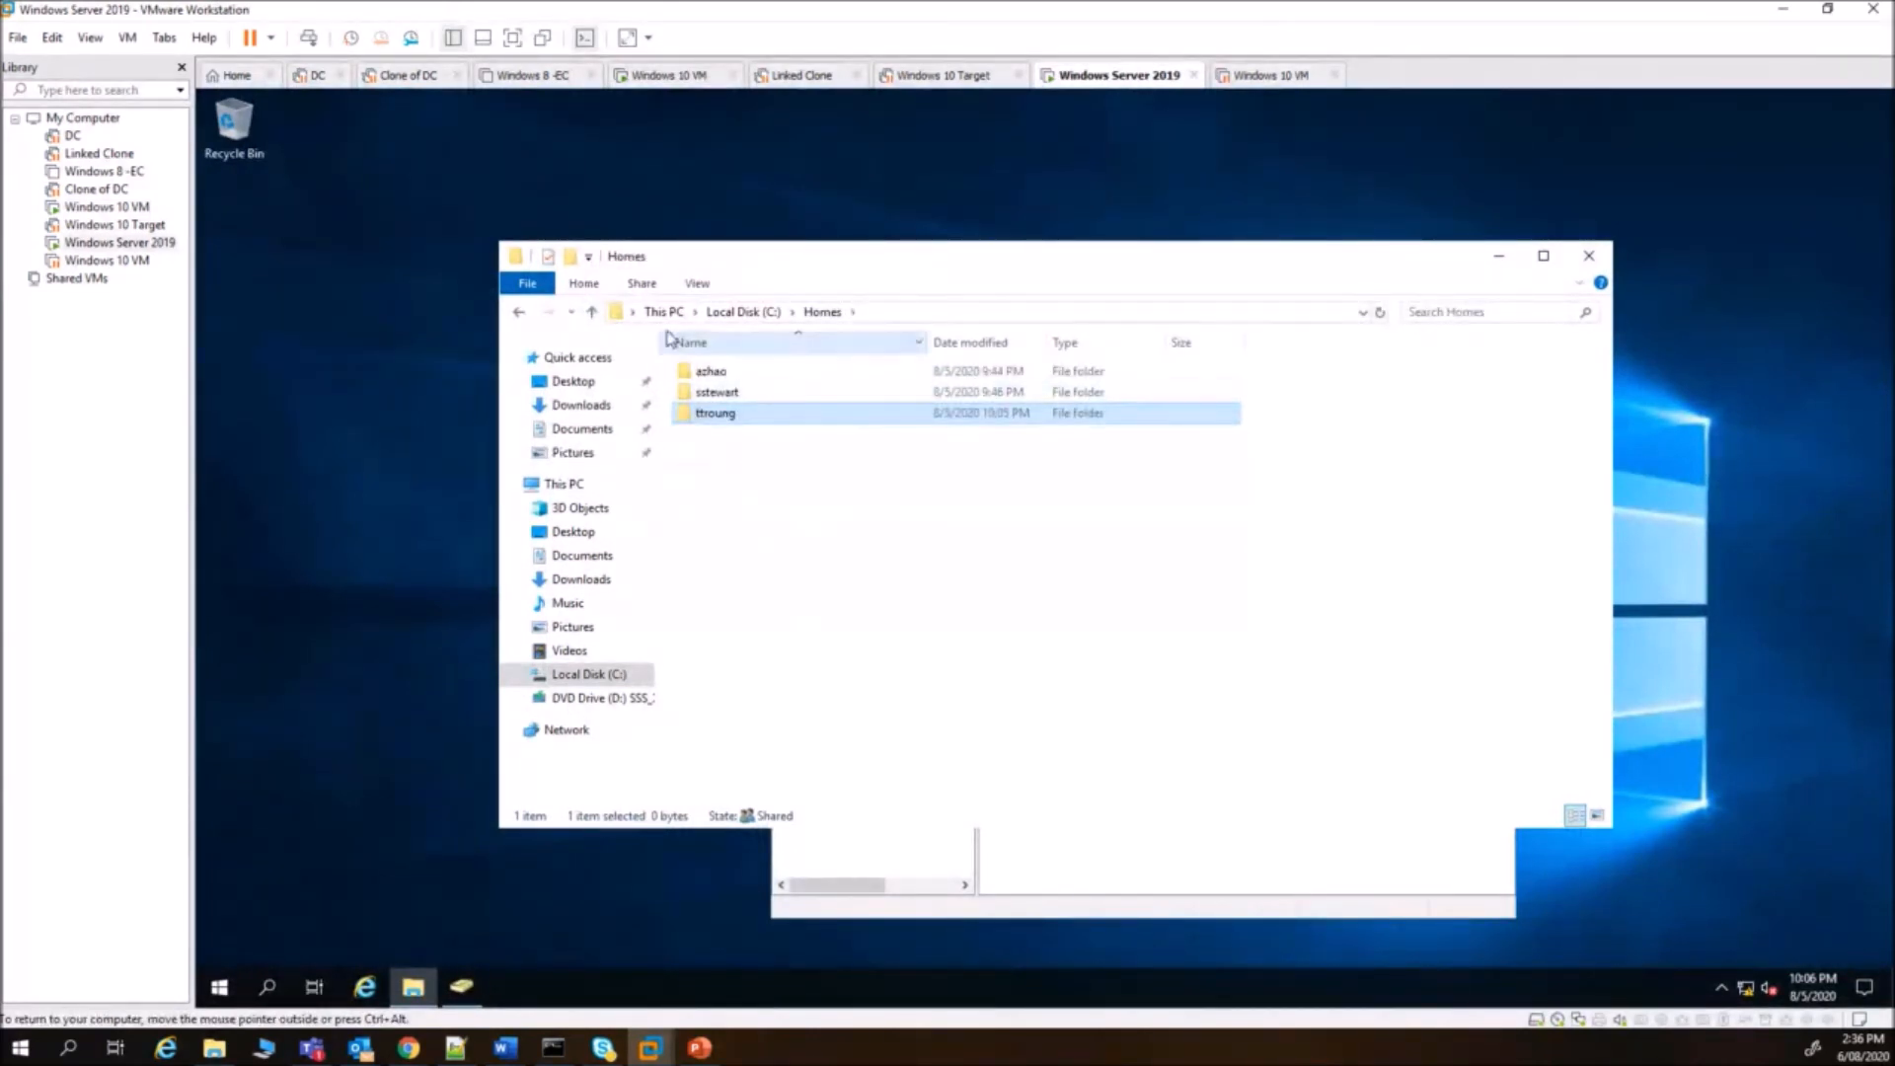
left_click(590, 675)
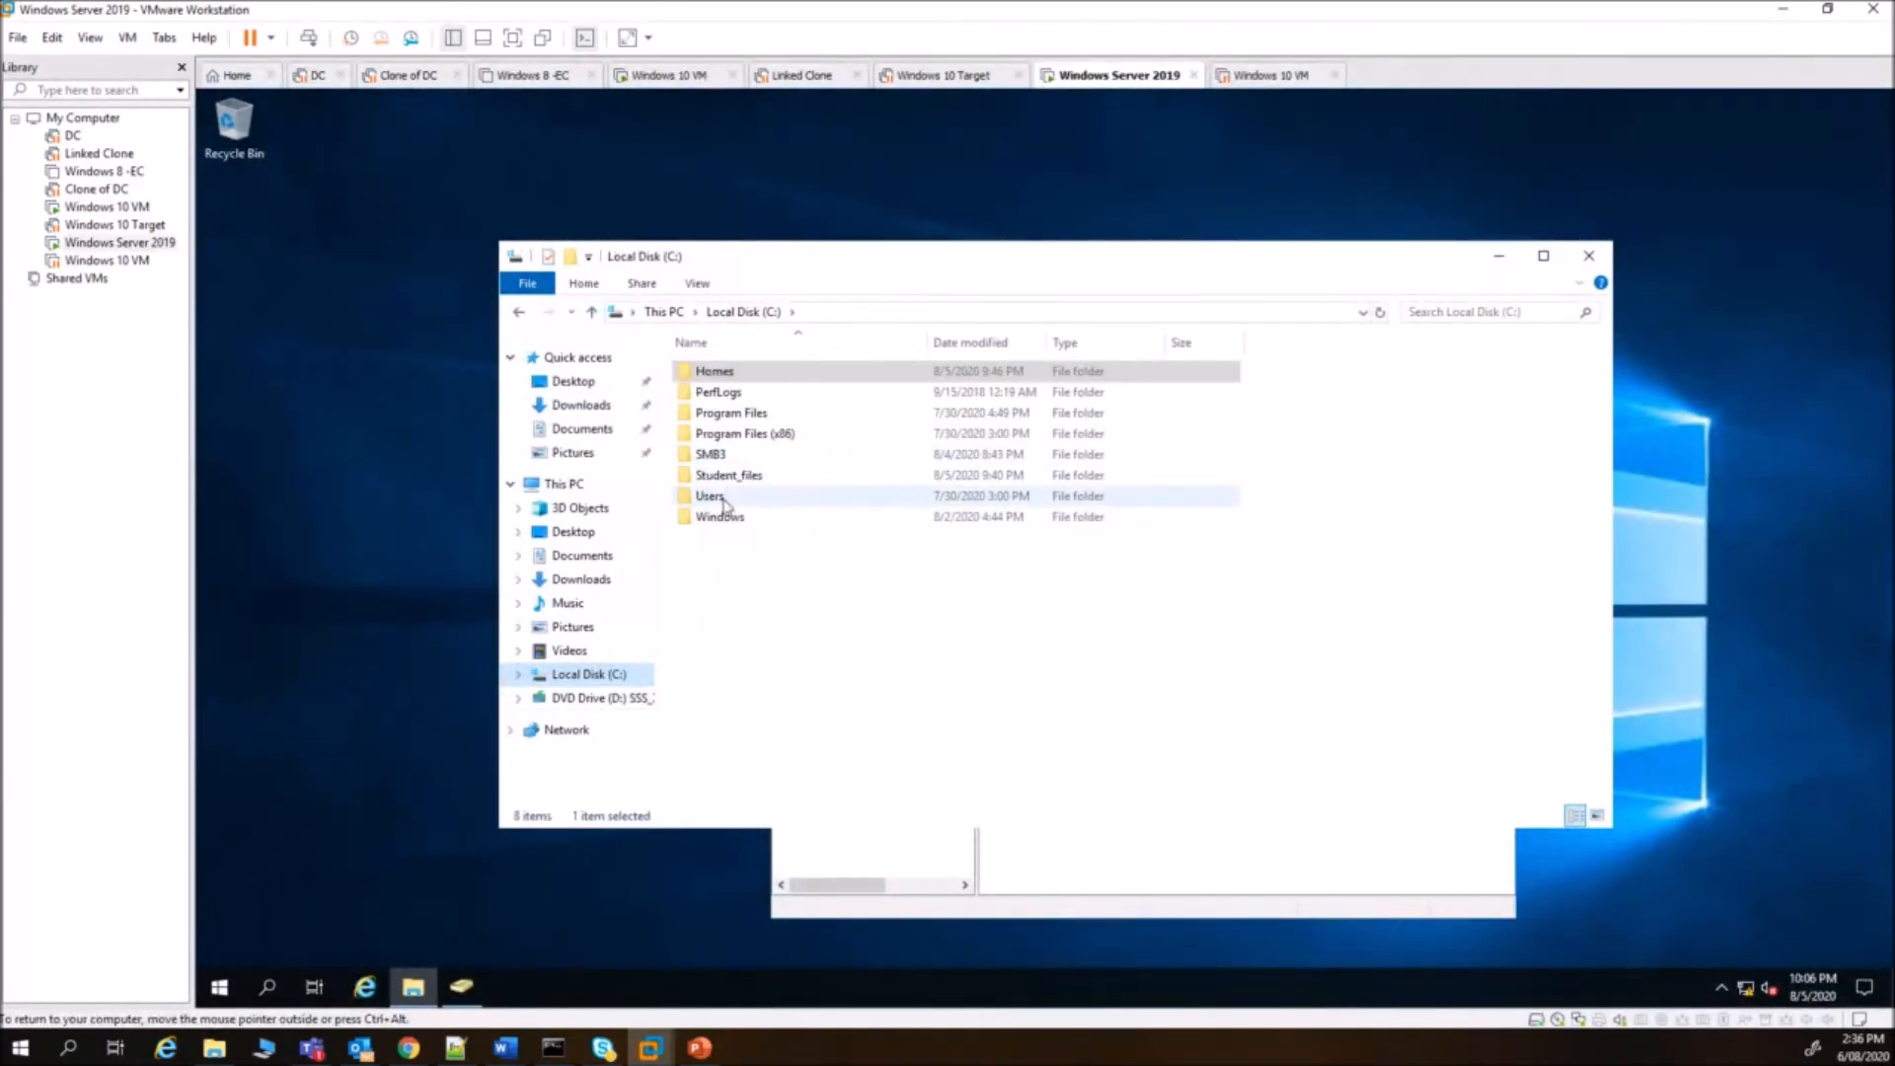
double_click(788, 478)
- Create a text document named 'hey this is server1' and confirm it appears on Windows 10's L: drive
right_click(807, 492)
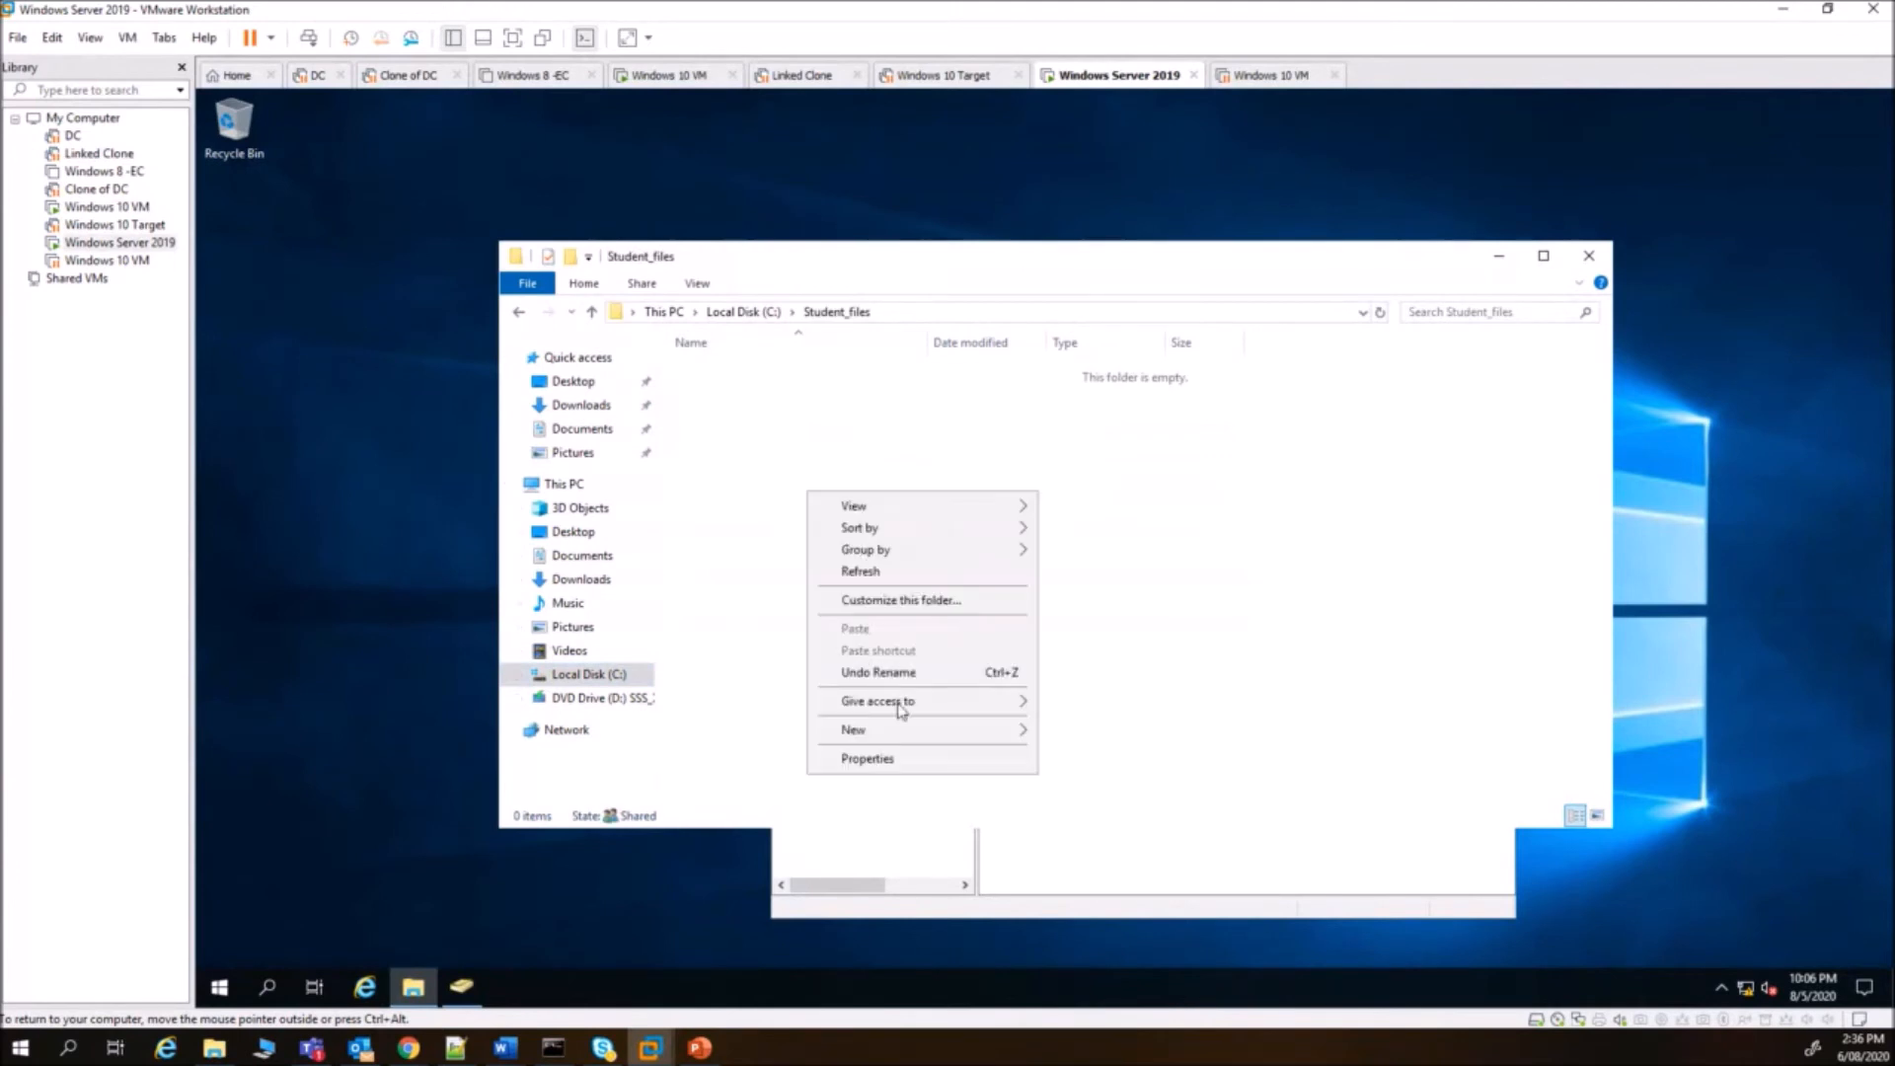
mouse_move(958, 735)
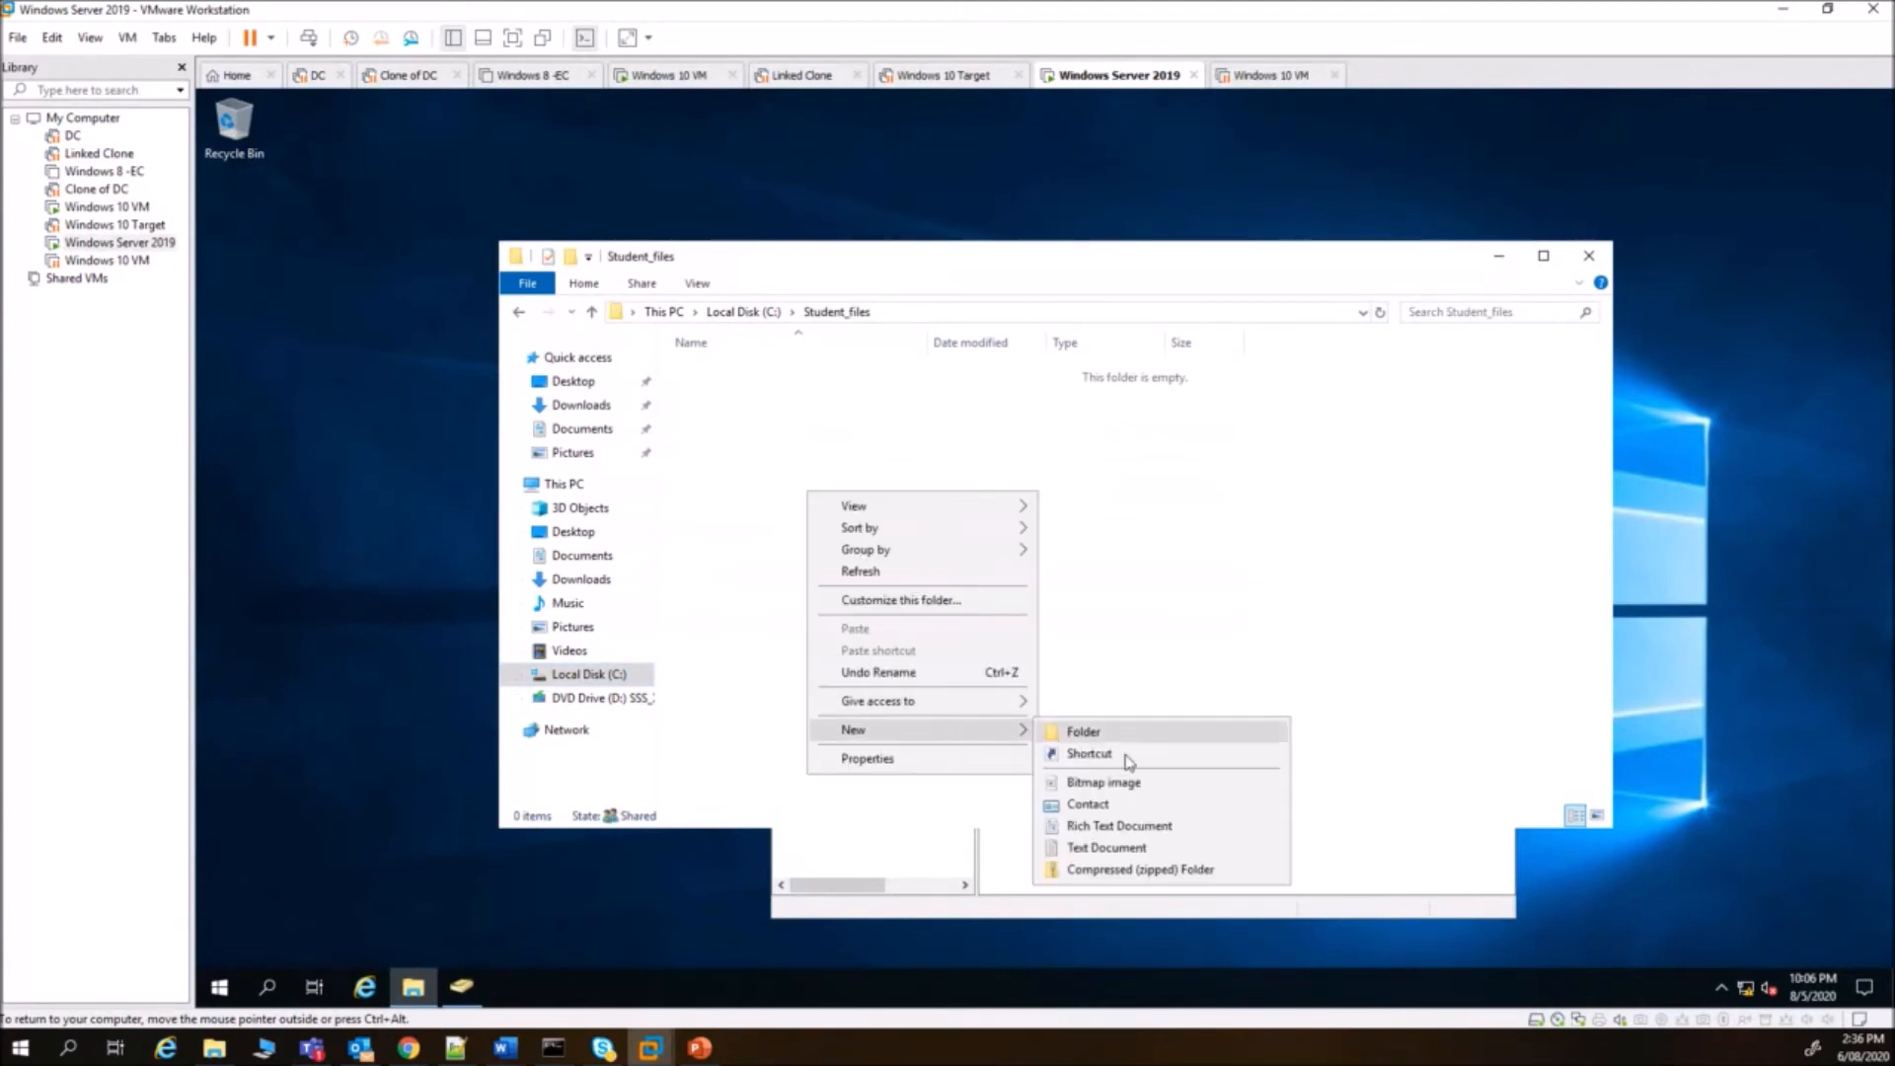
left_click(1135, 846)
type("hey")
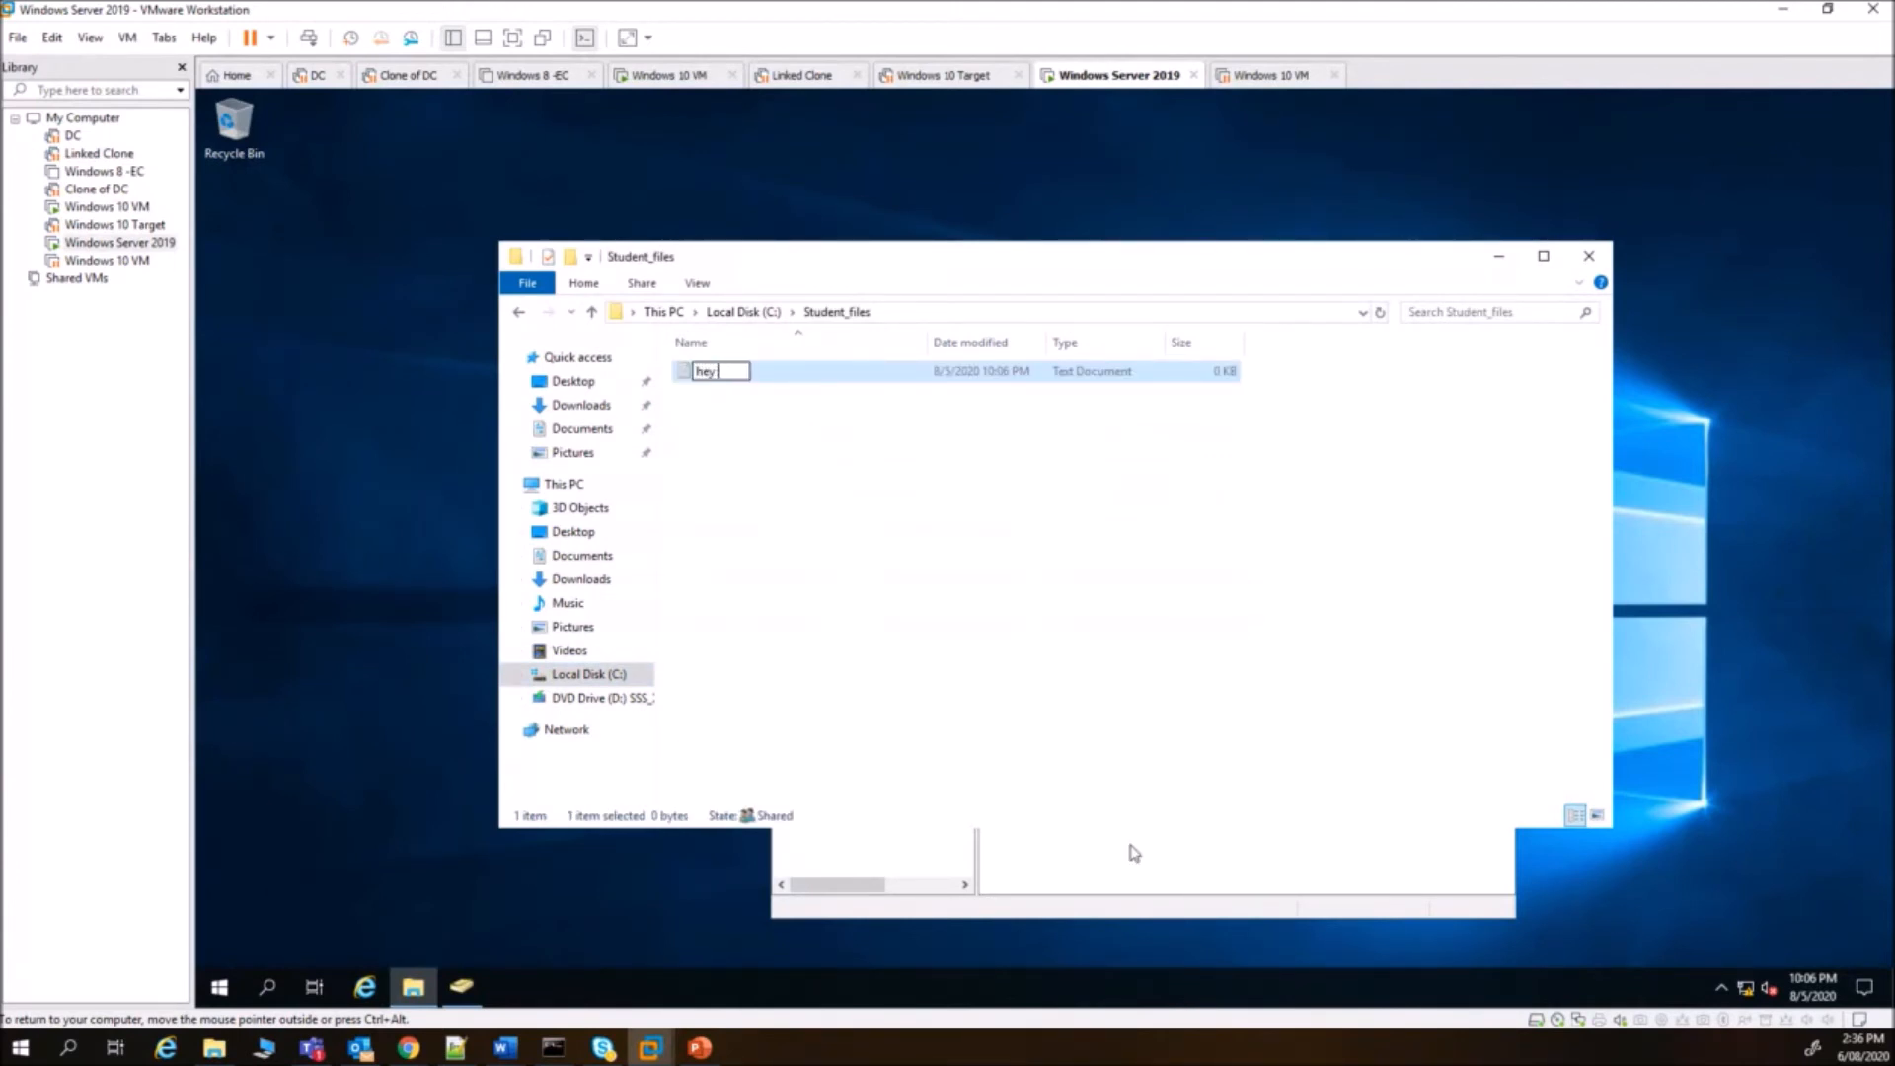
type(" this is server1")
left_click(980, 597)
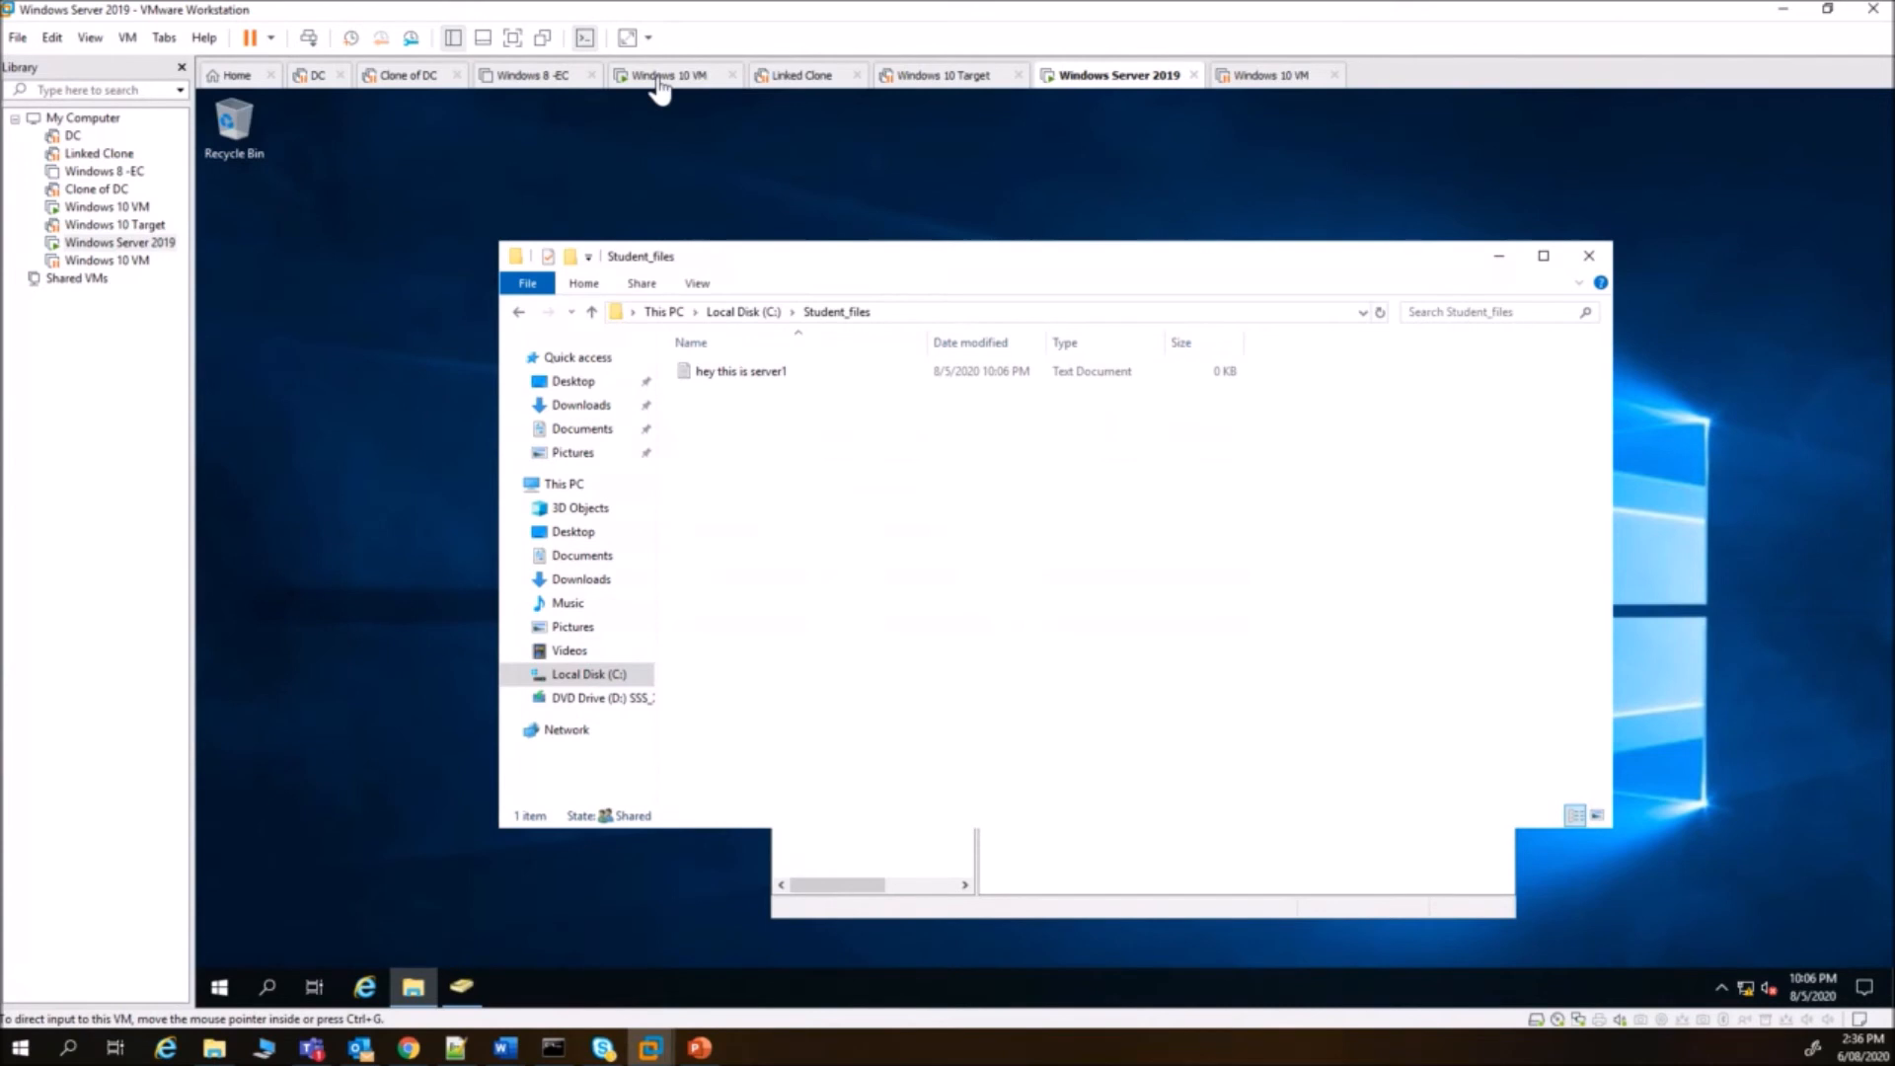
left_click(652, 75)
left_click(896, 385)
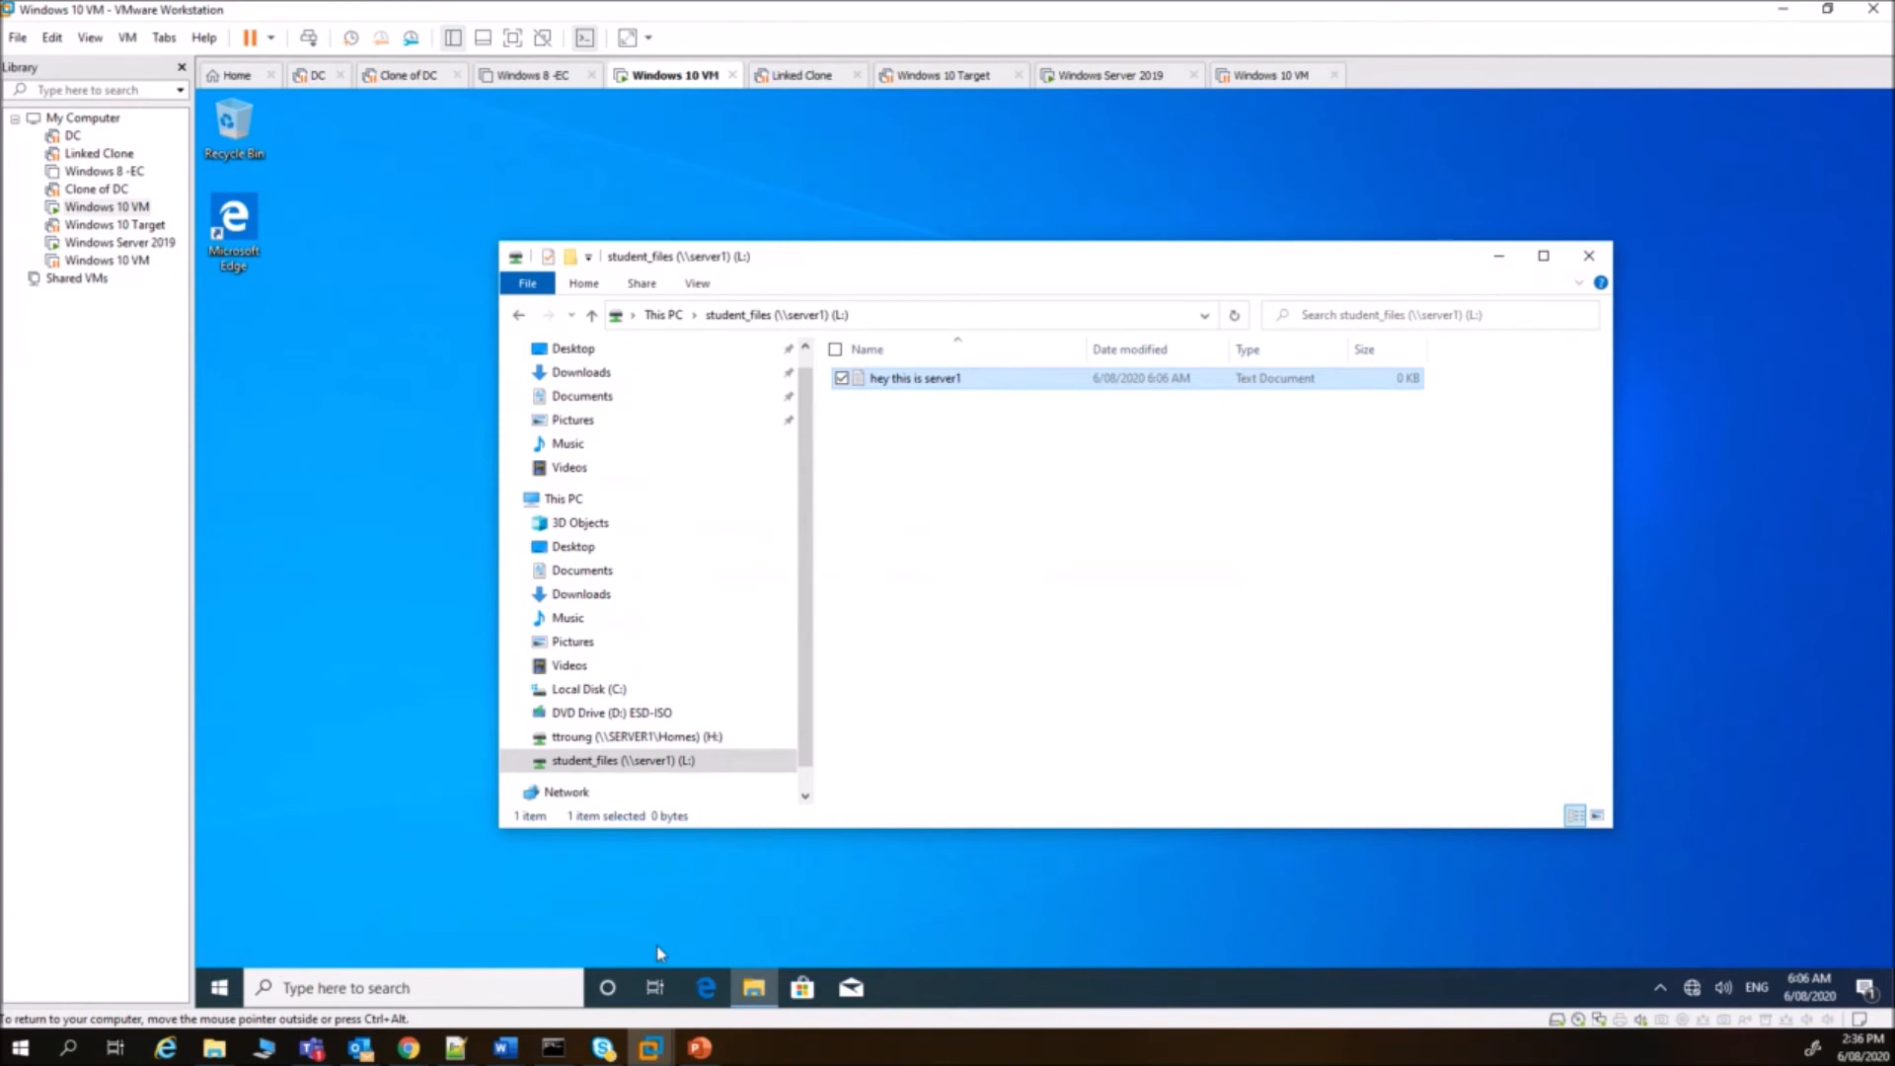
- Try to create a New Bitmap Image on L:, retry, then cancel the Destination Folder Access Denied message
mouse_move(419, 1052)
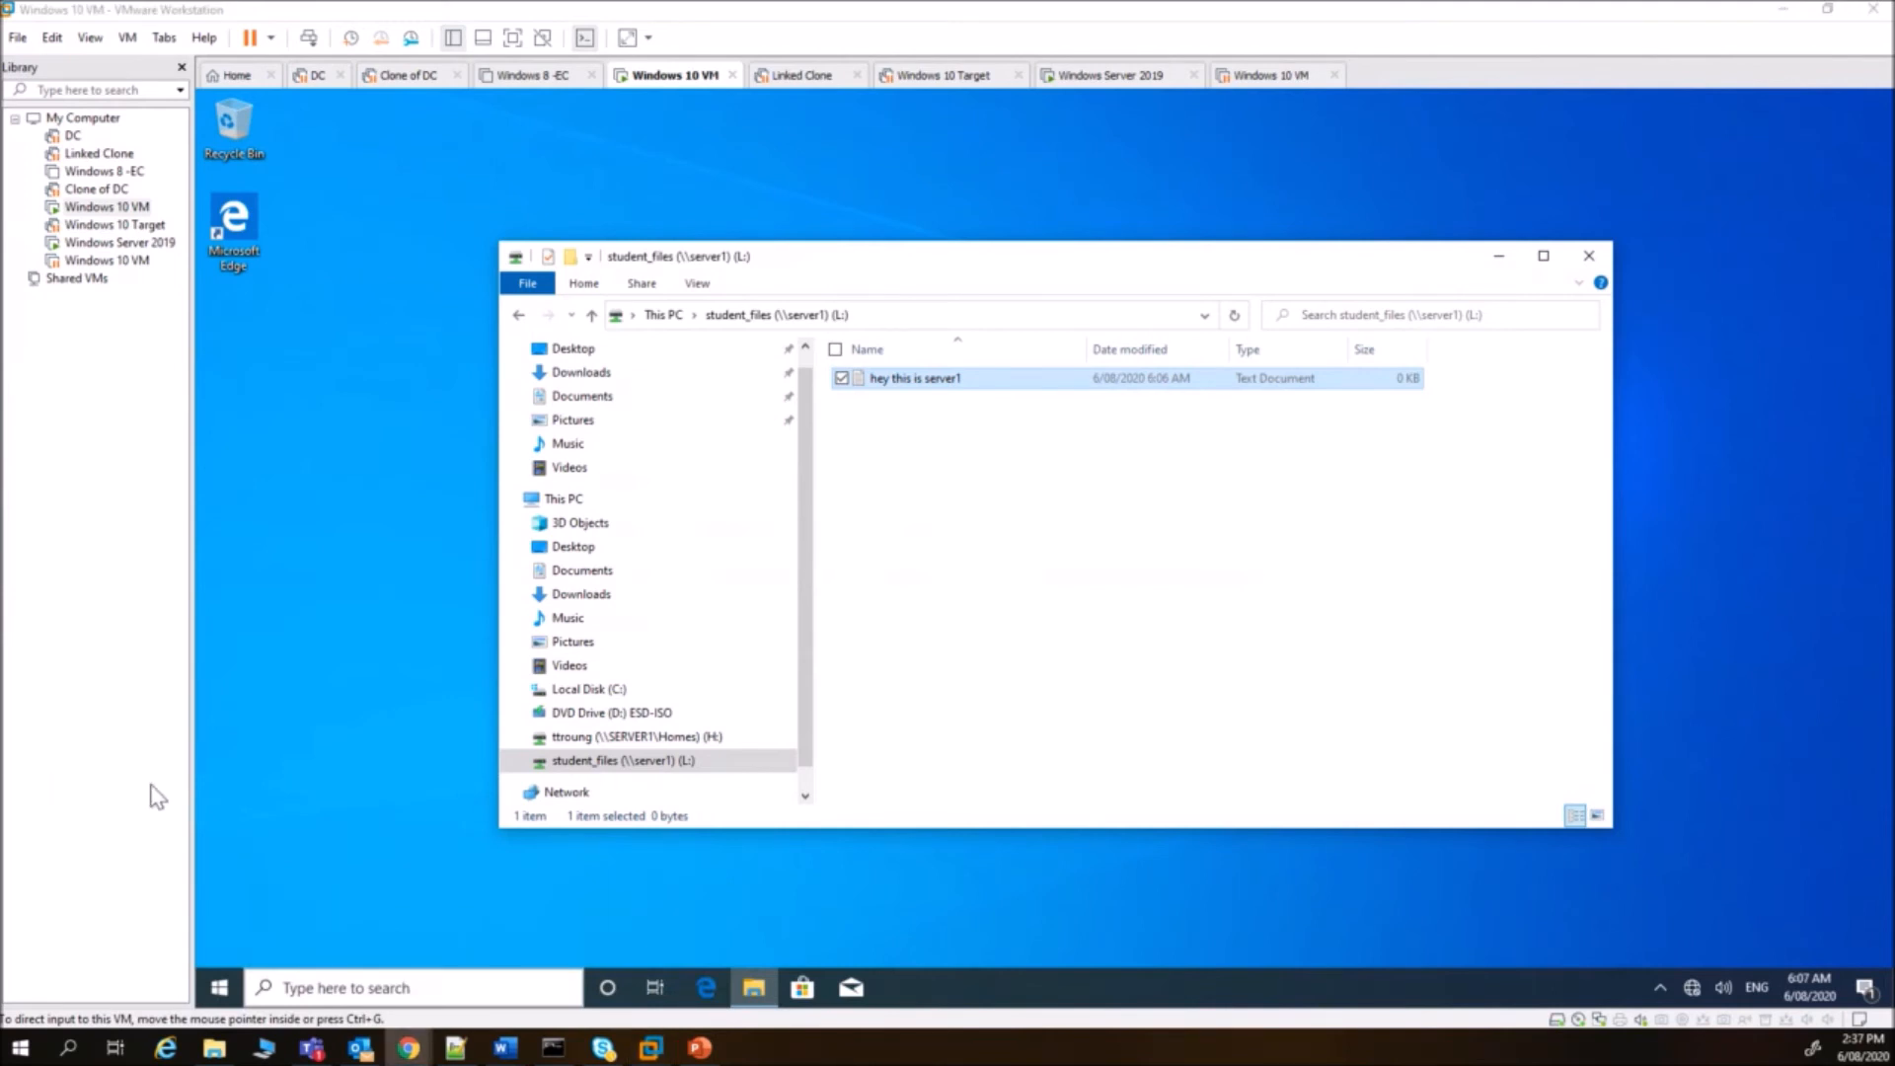
left_click(924, 584)
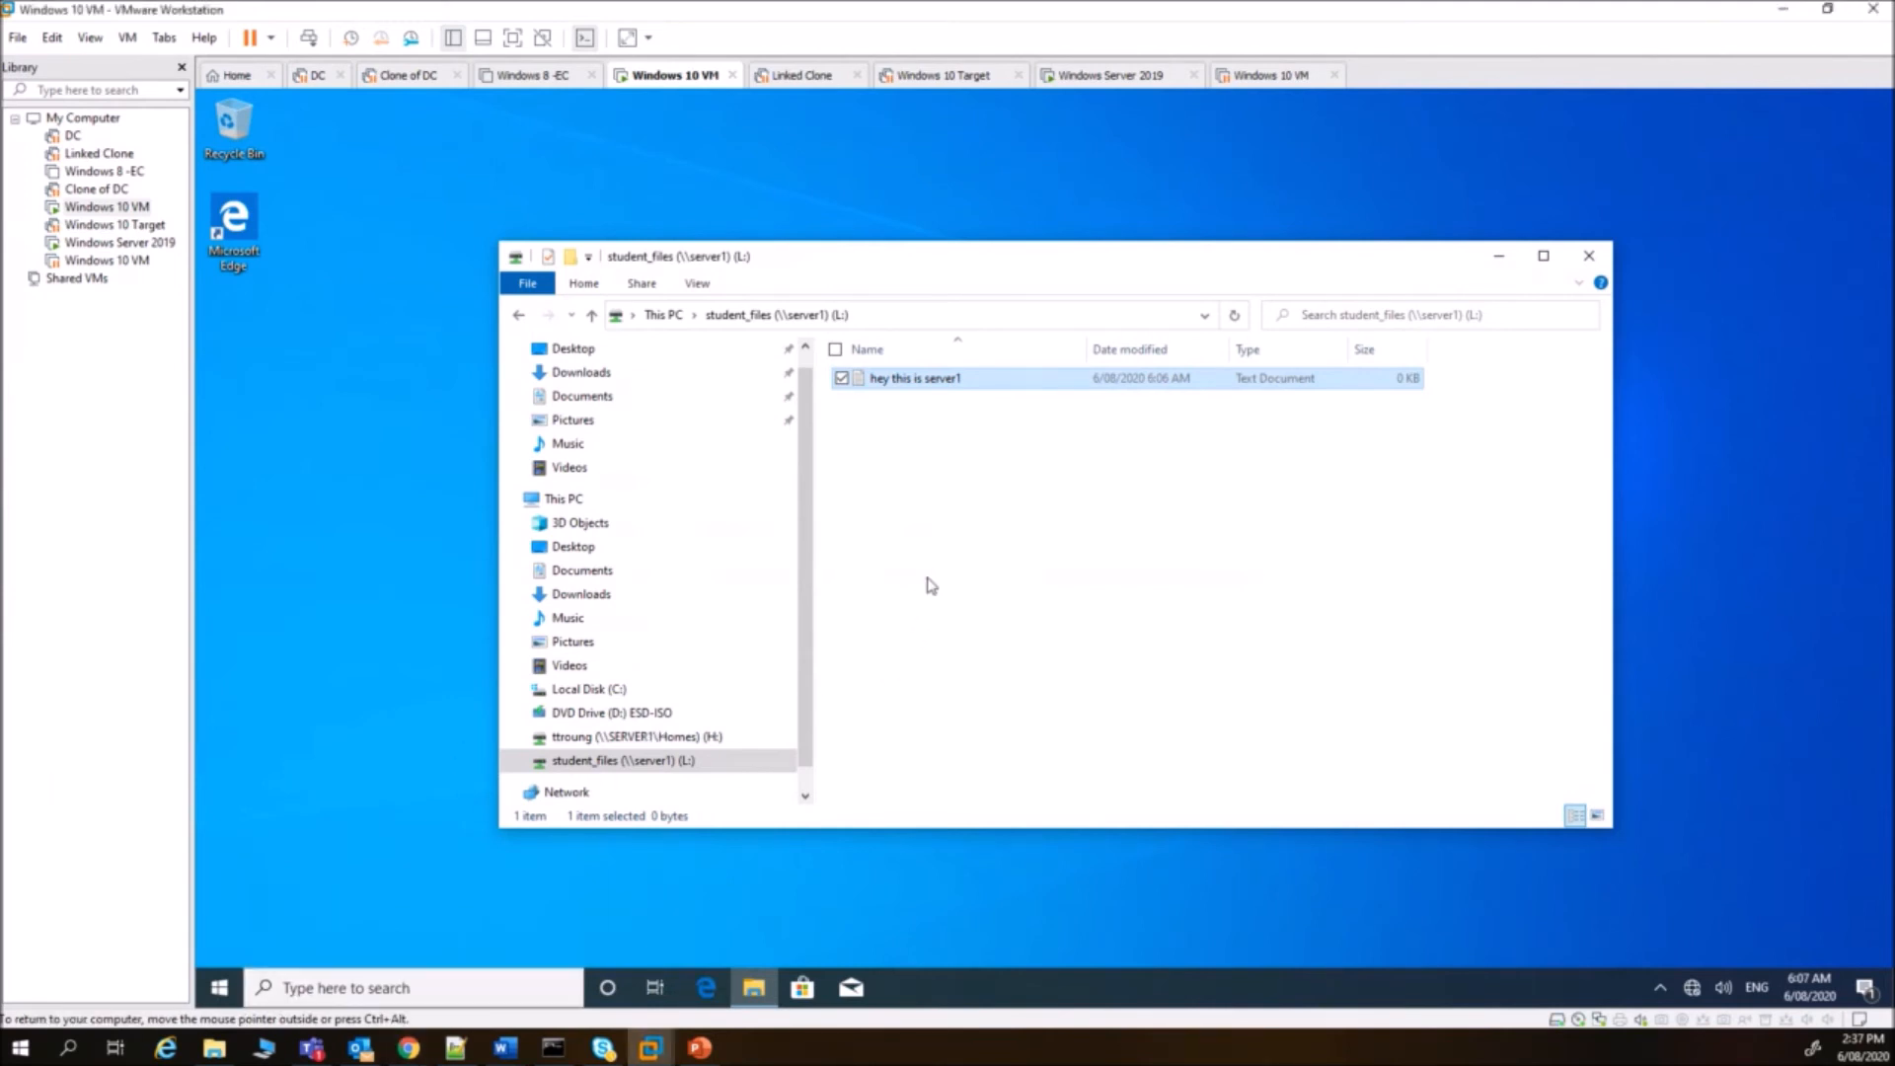
right_click(909, 471)
mouse_move(892, 682)
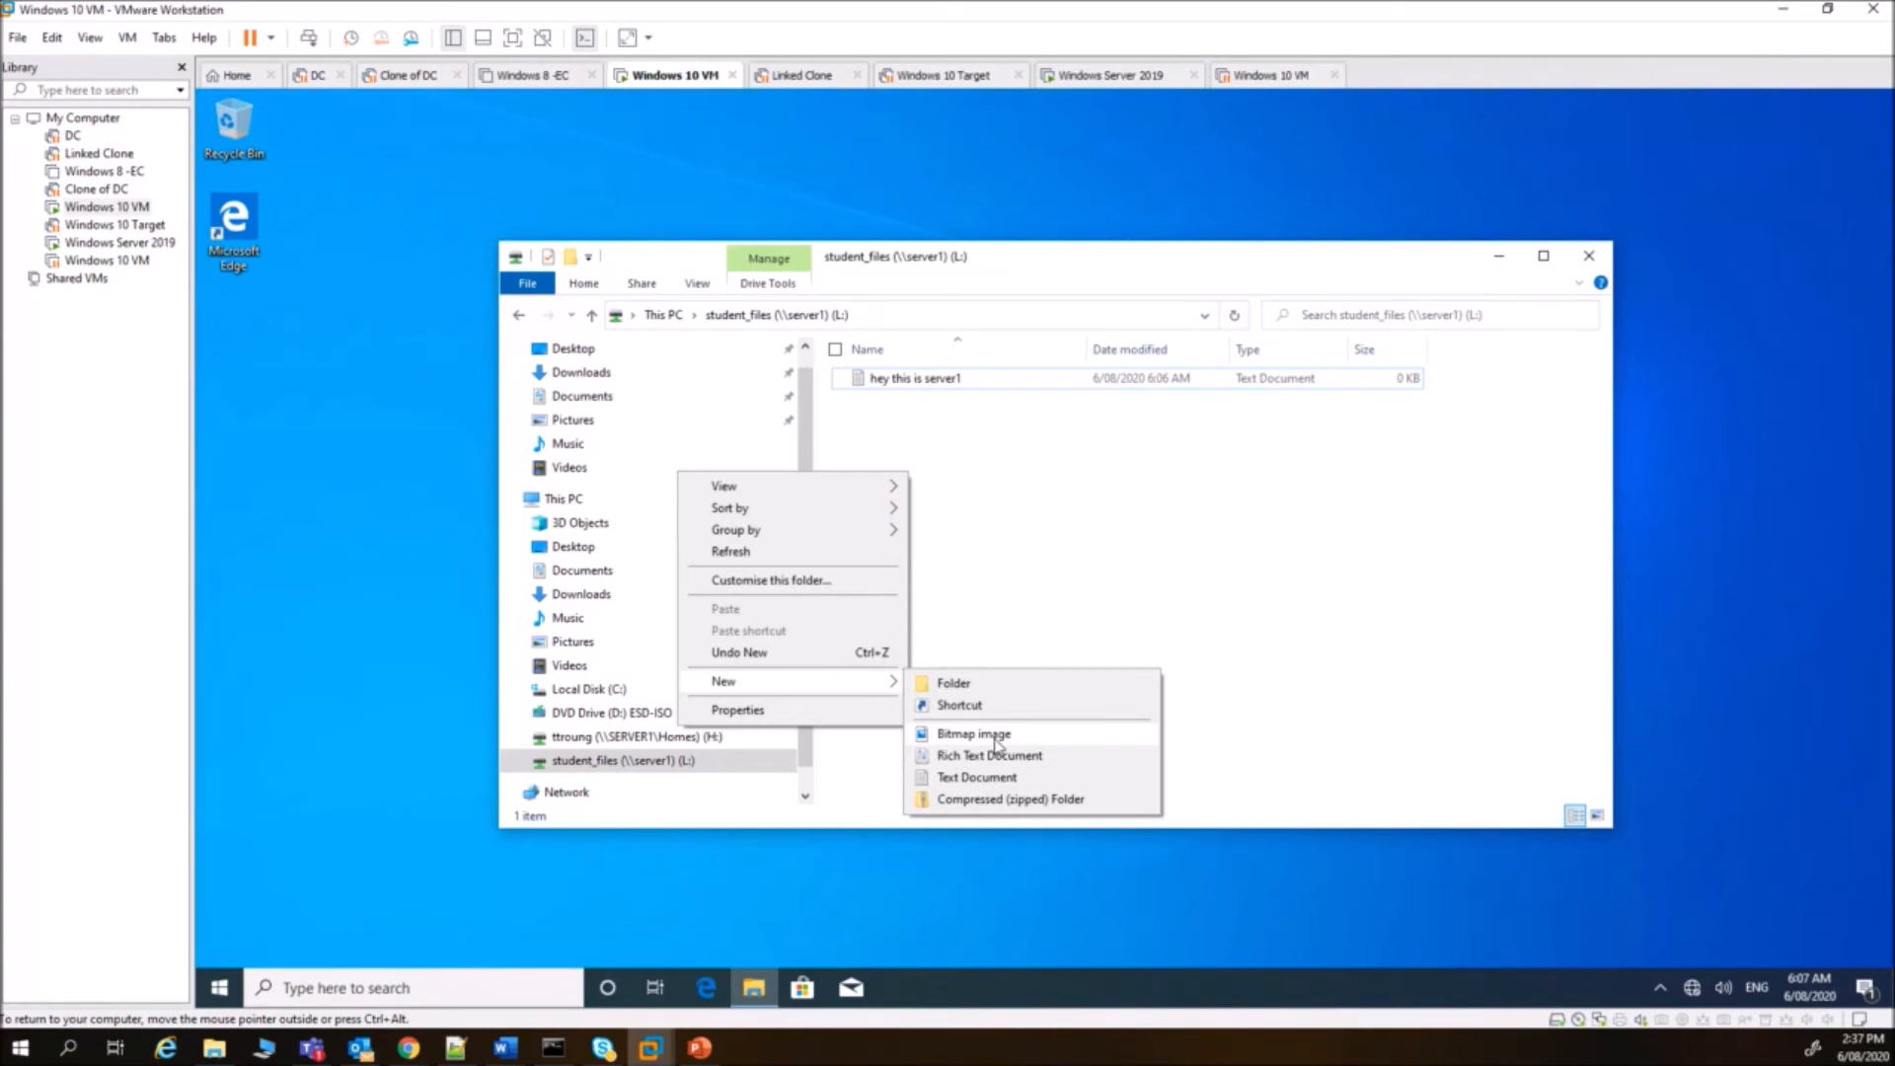
left_click(996, 738)
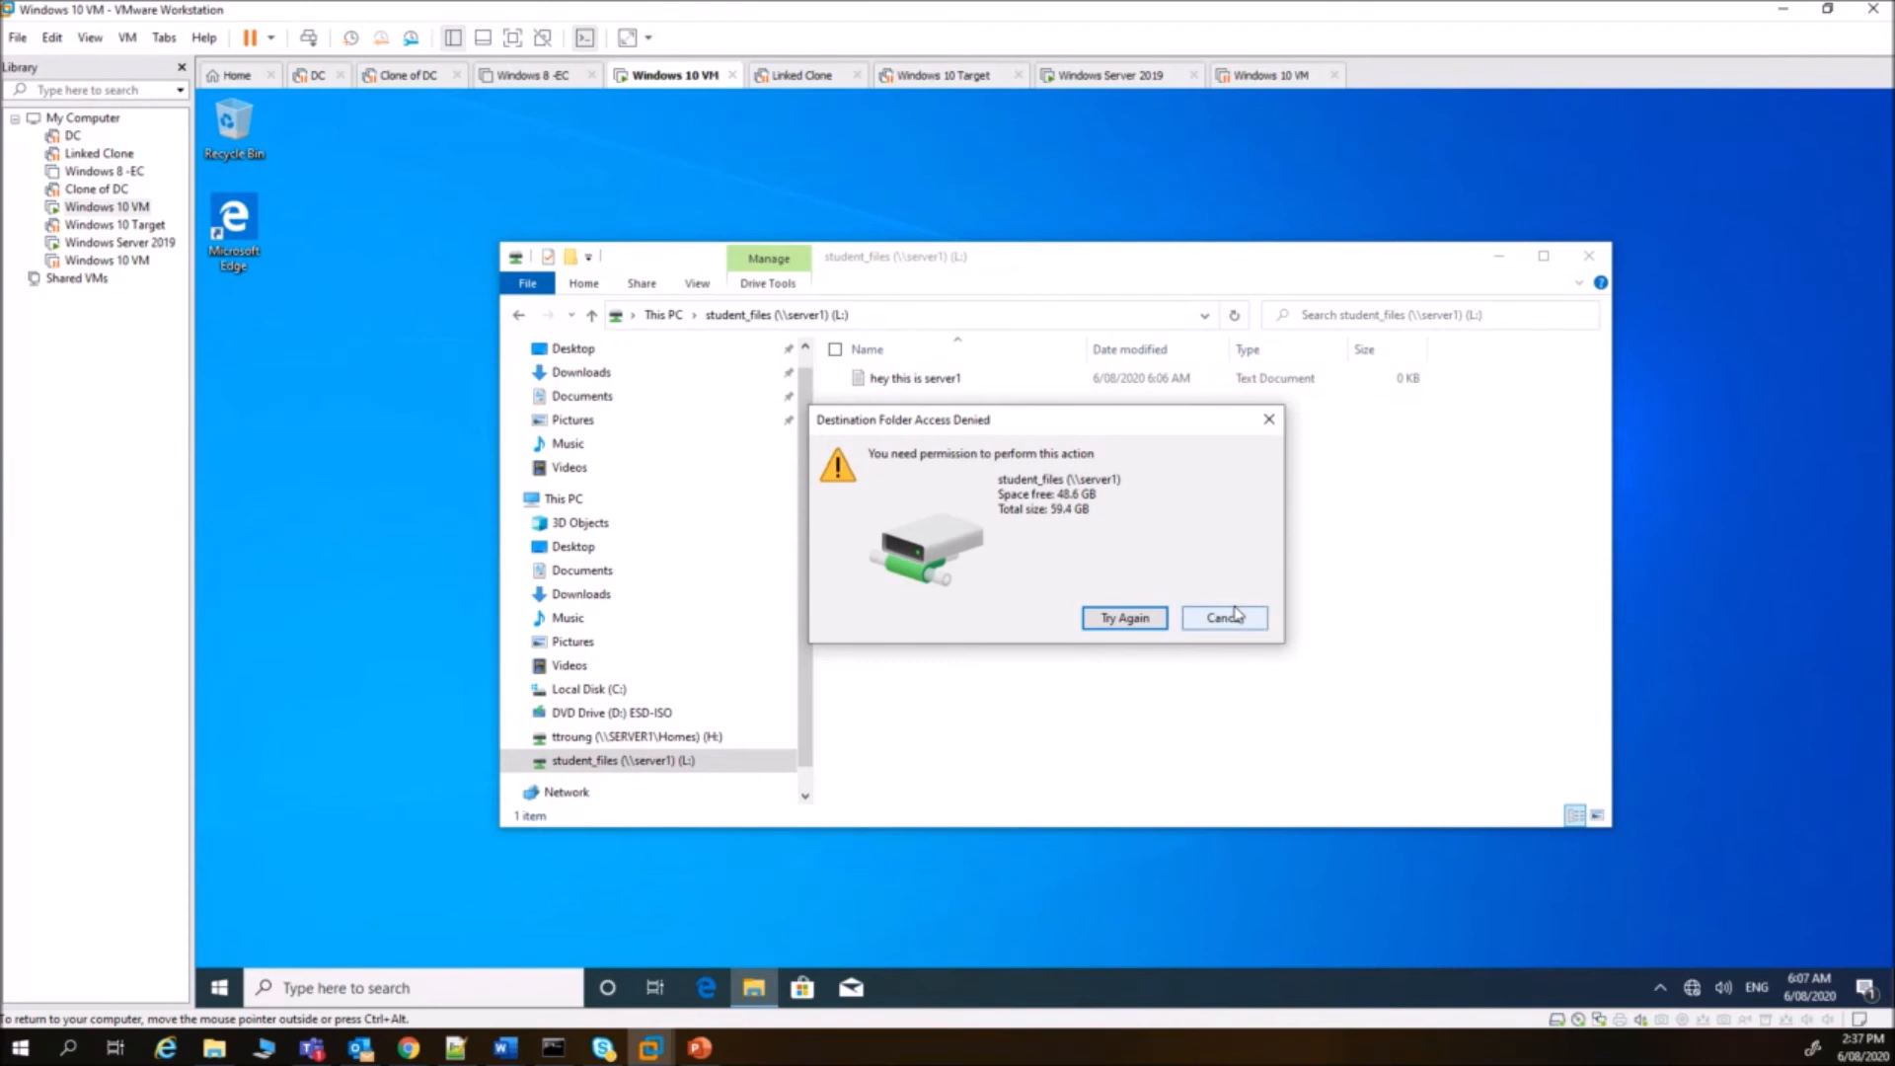
left_click(1130, 621)
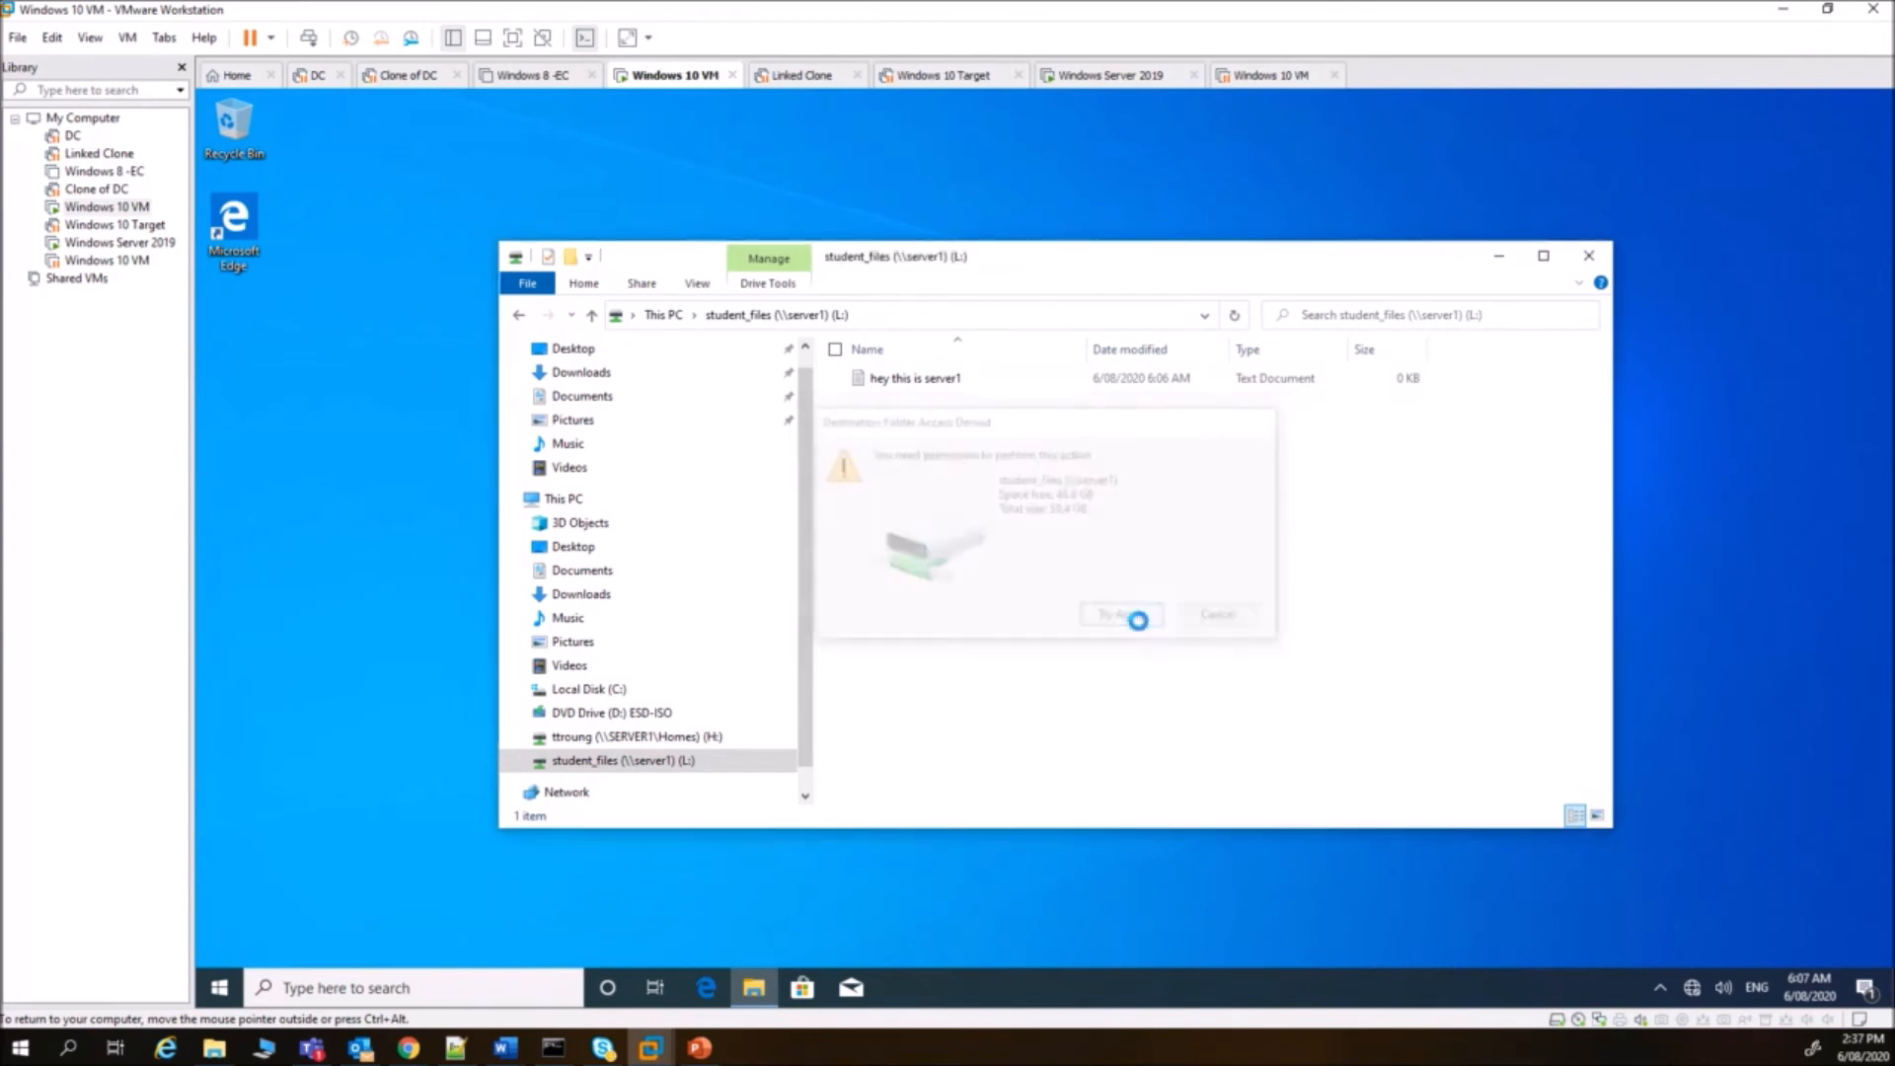
left_click(1224, 622)
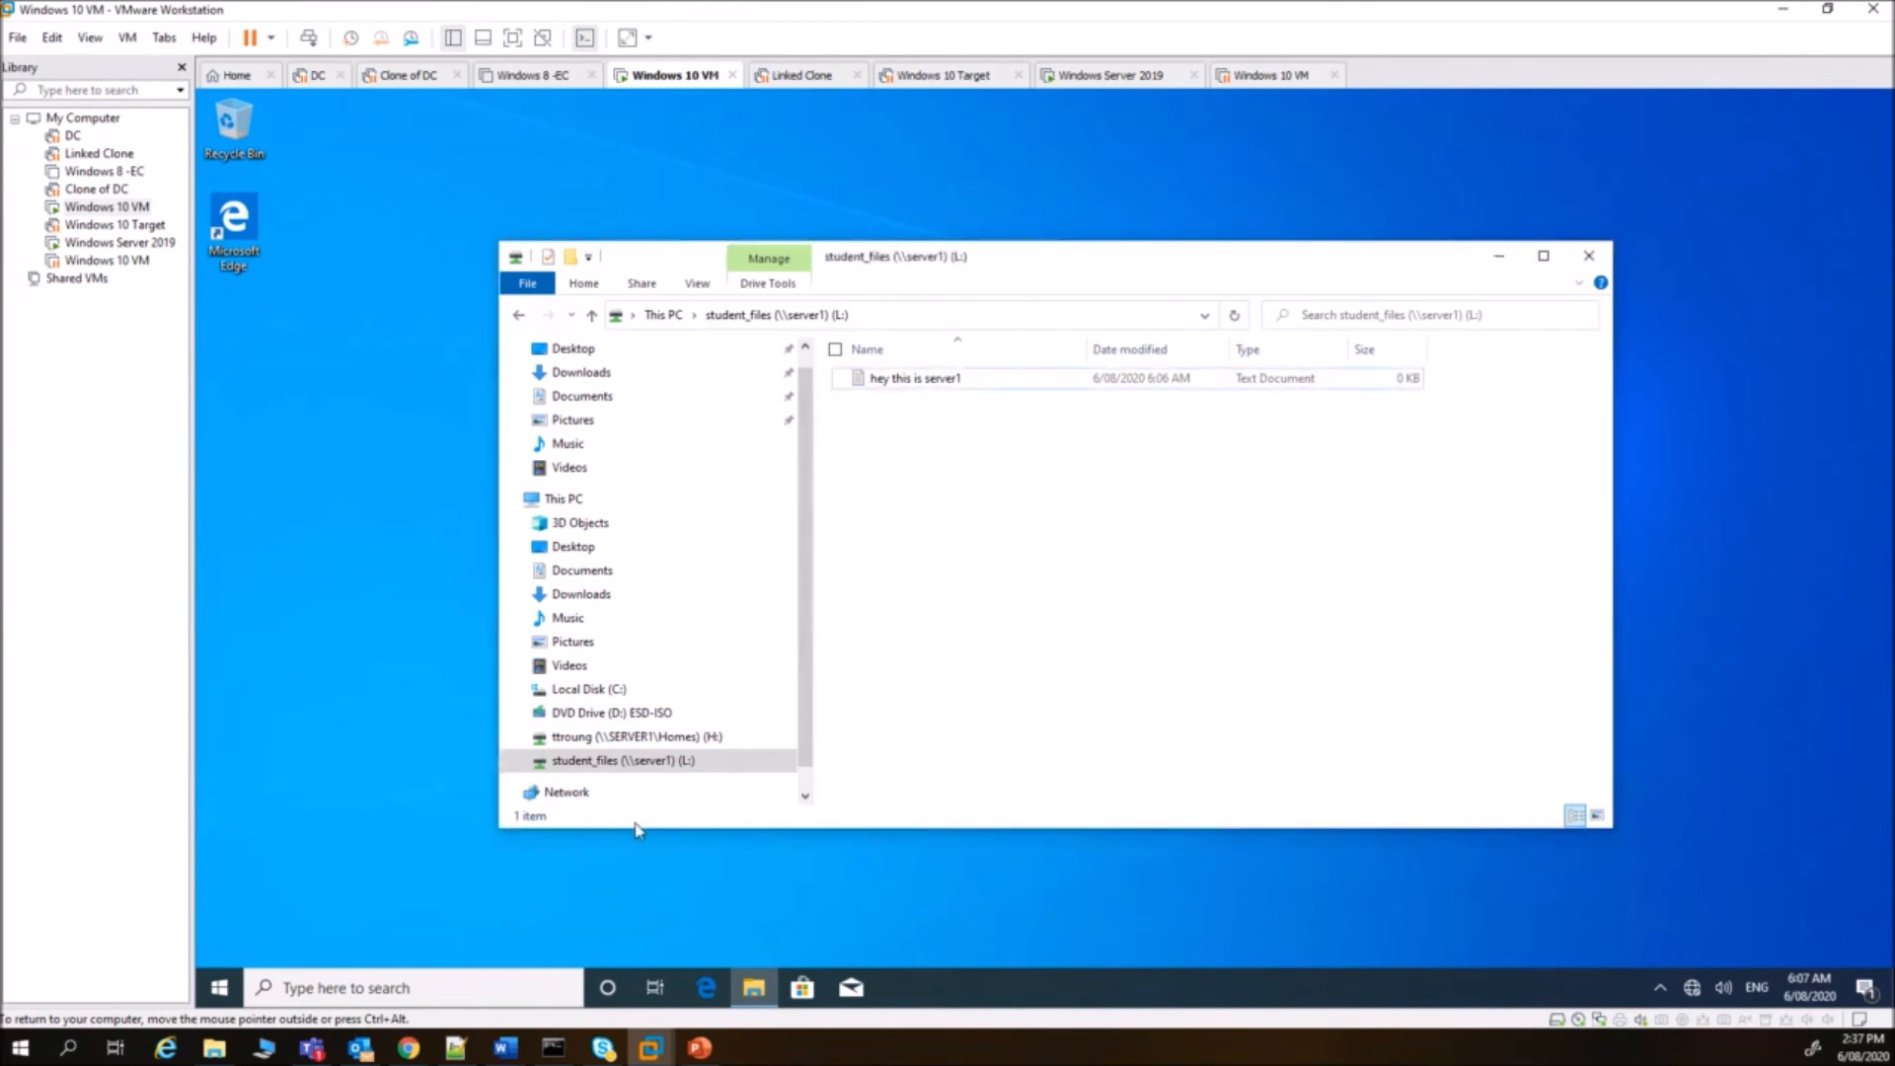
left_click(310, 769)
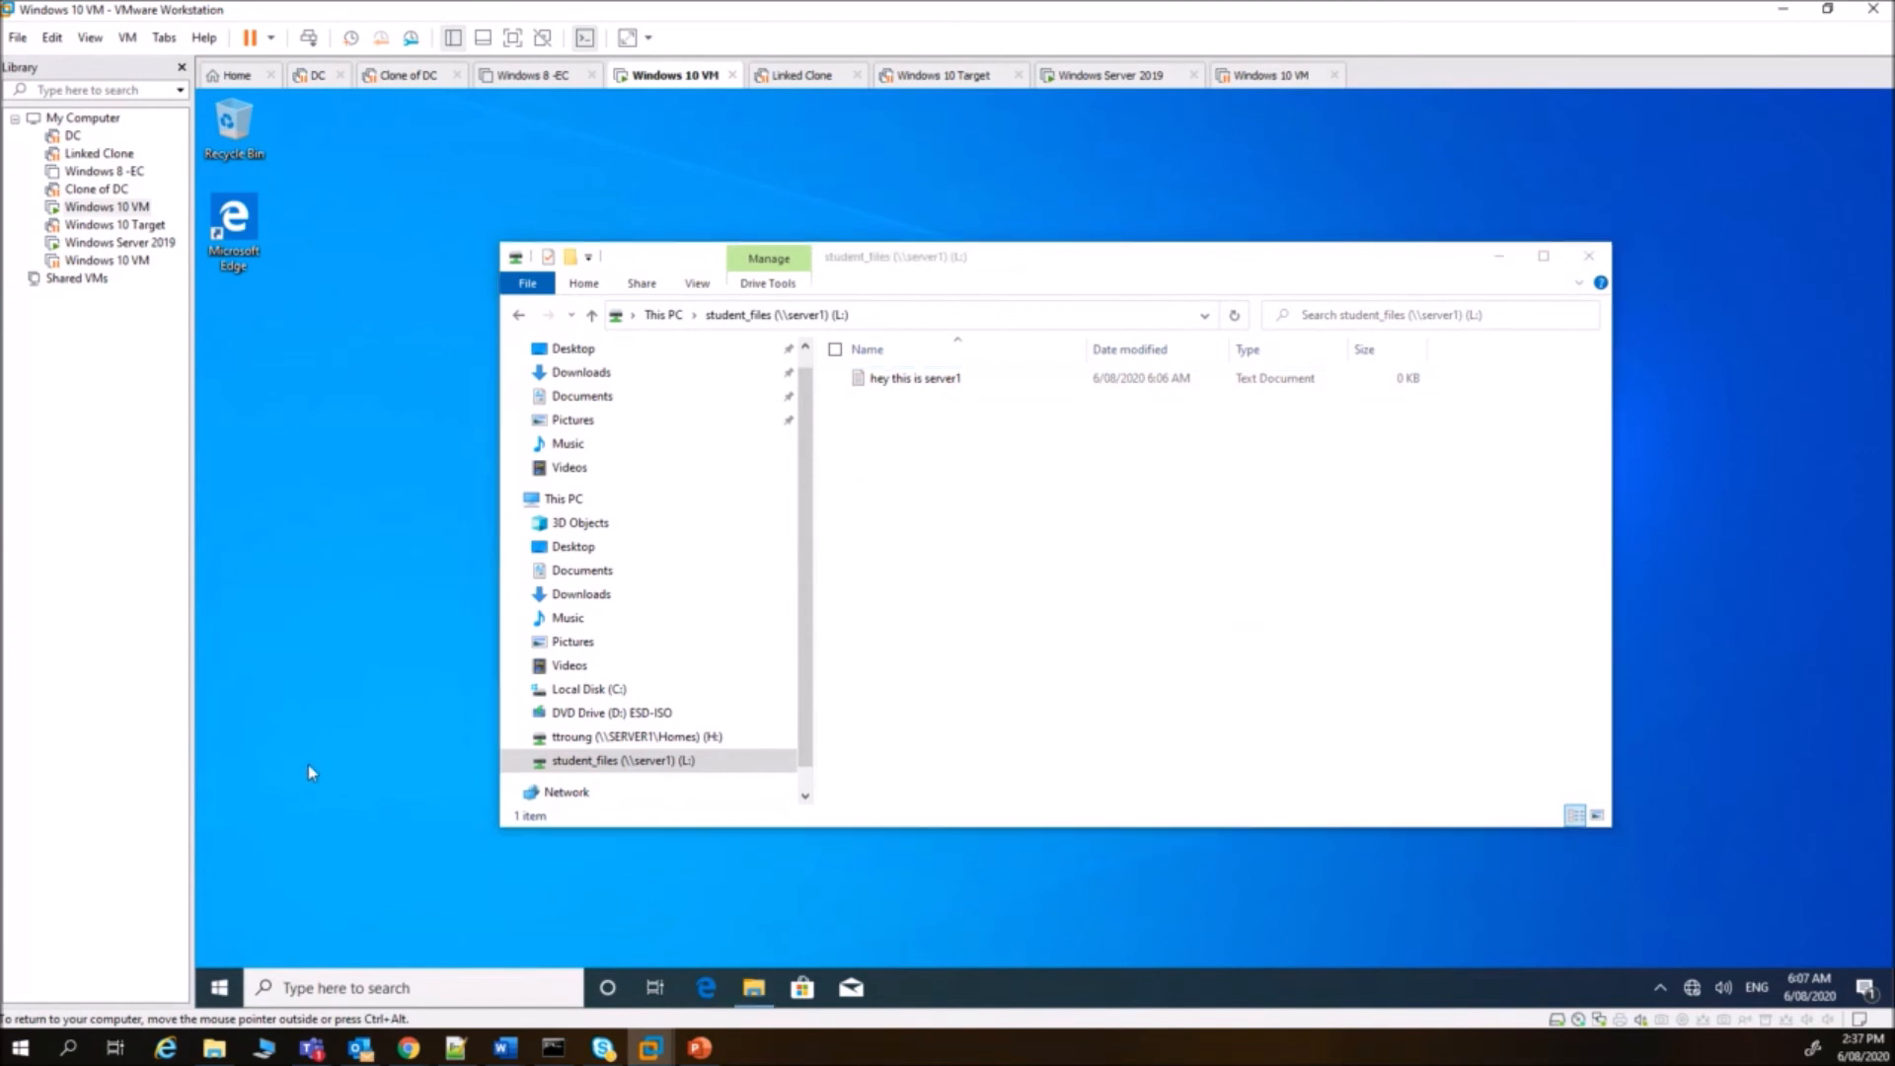
- Sign the current student out of Windows 10 from the Start menu account options
key("ctrl+alt+Insert")
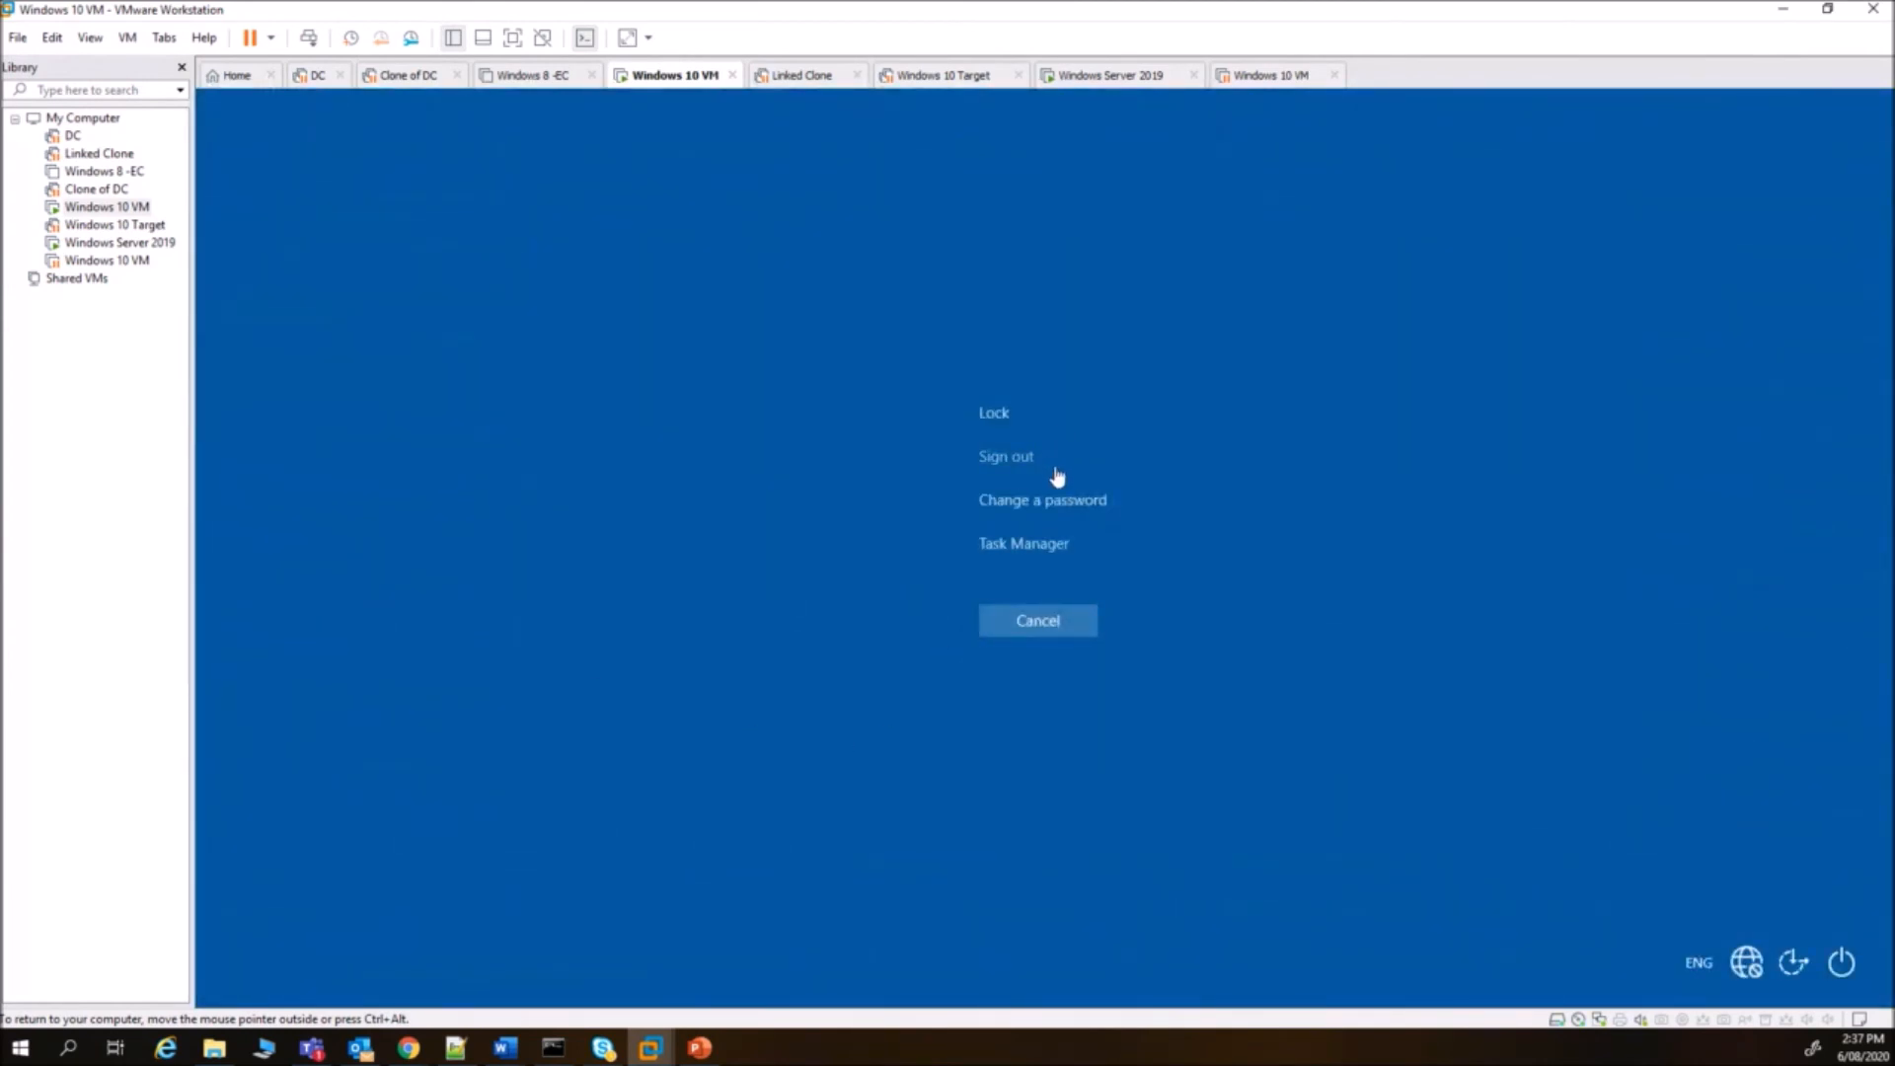
key("Escape")
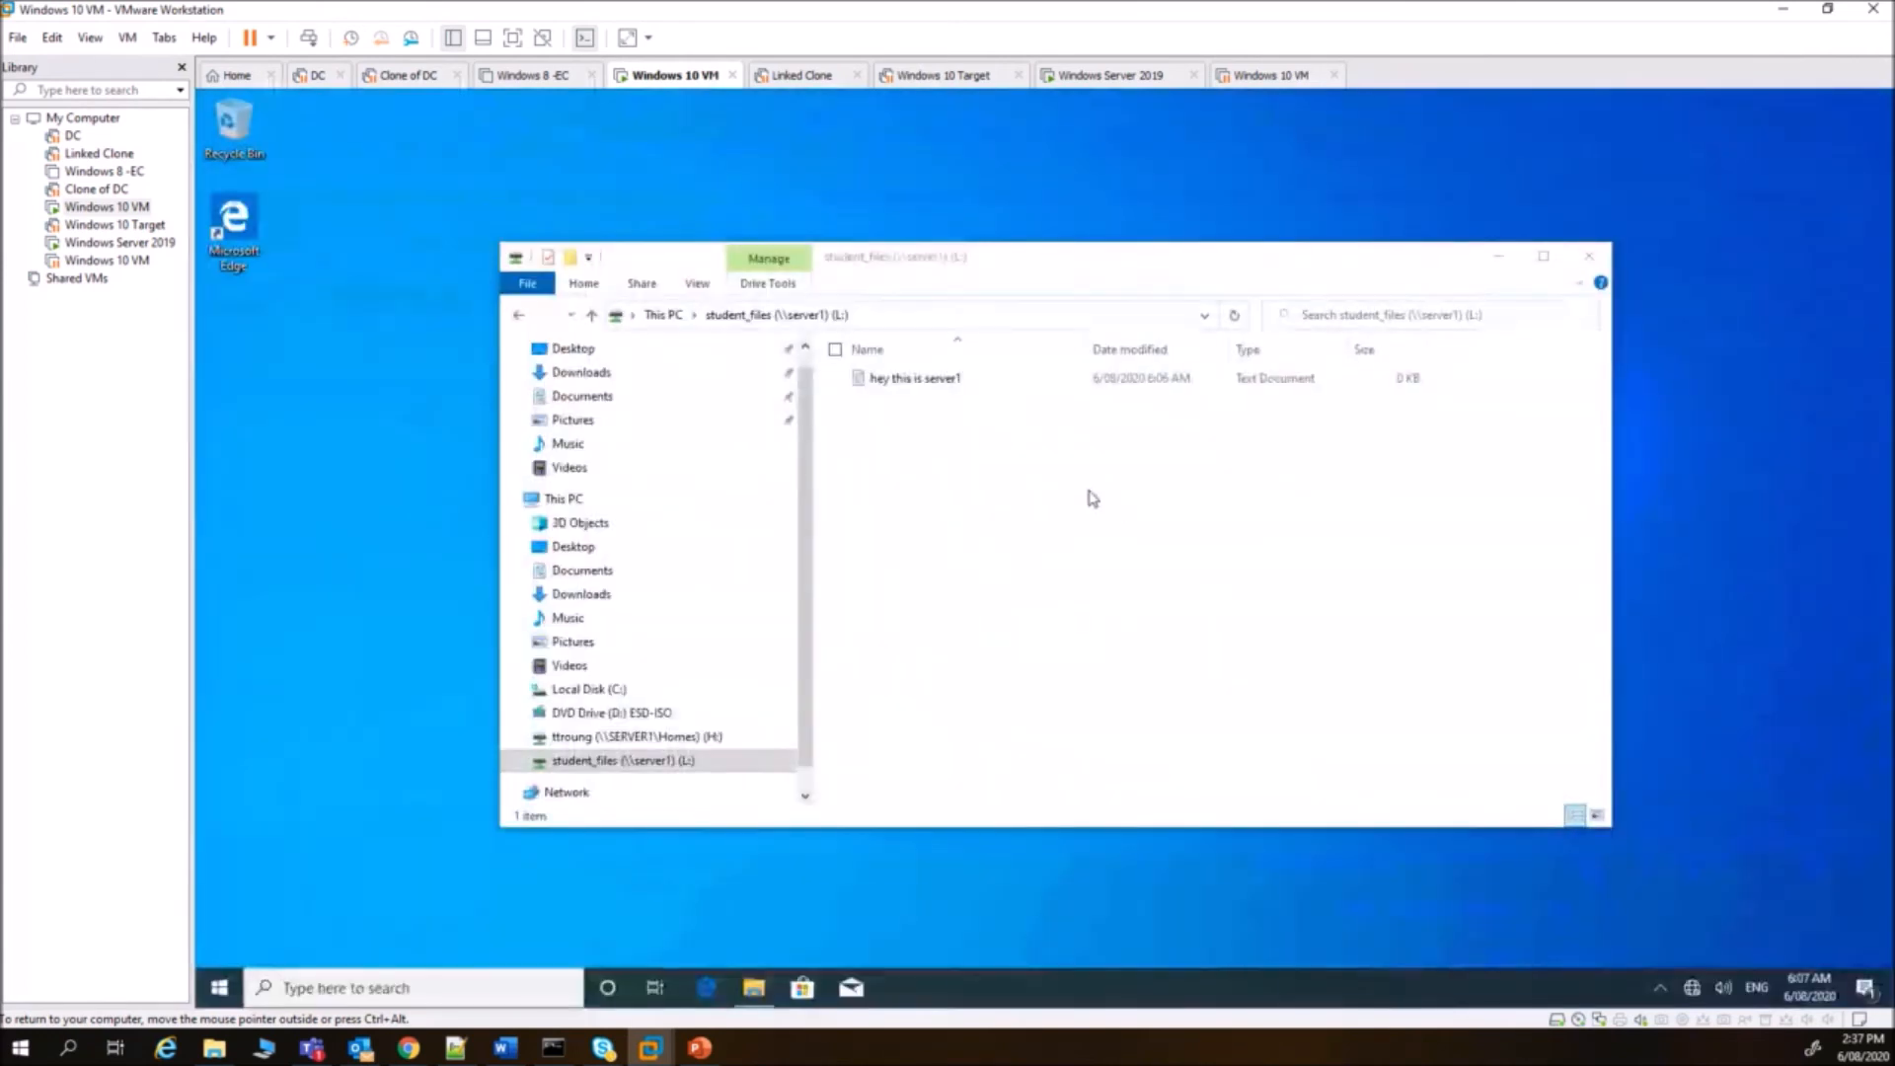
left_click(219, 988)
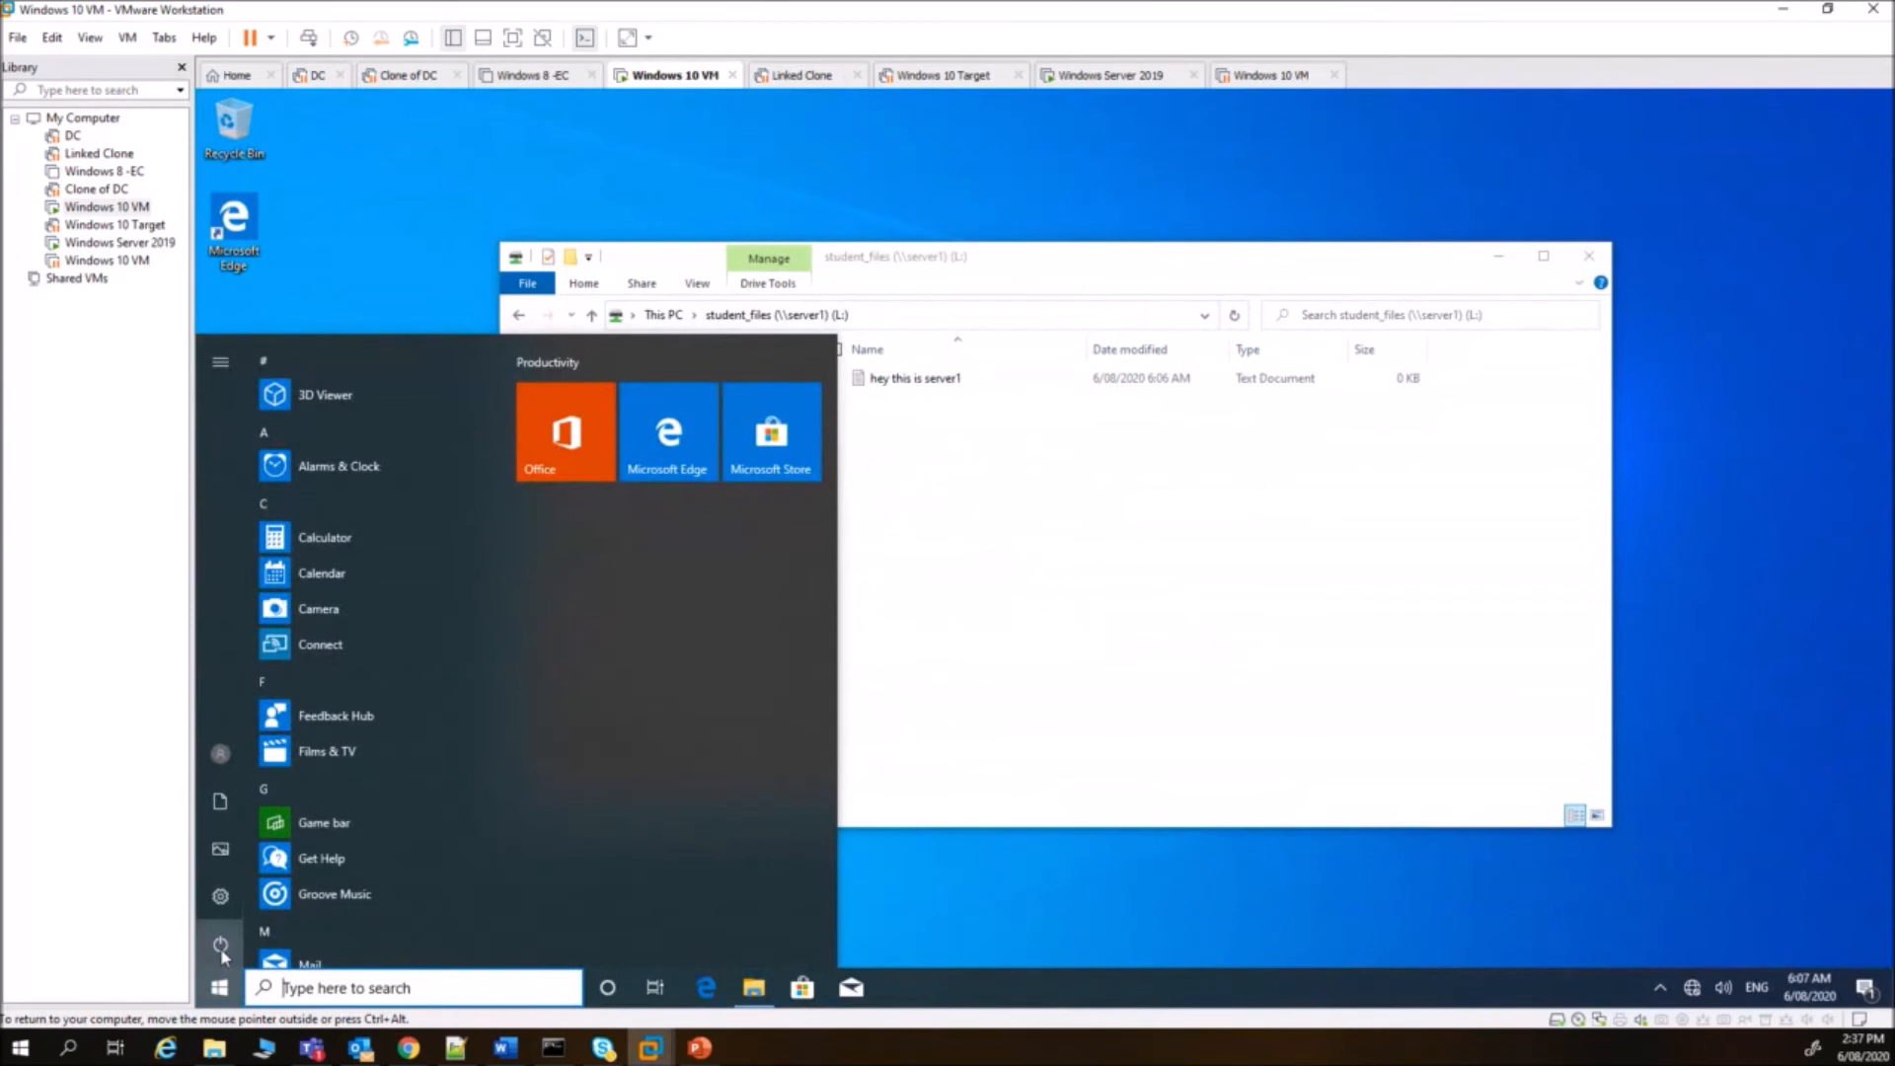
right_click(217, 985)
left_click(338, 877)
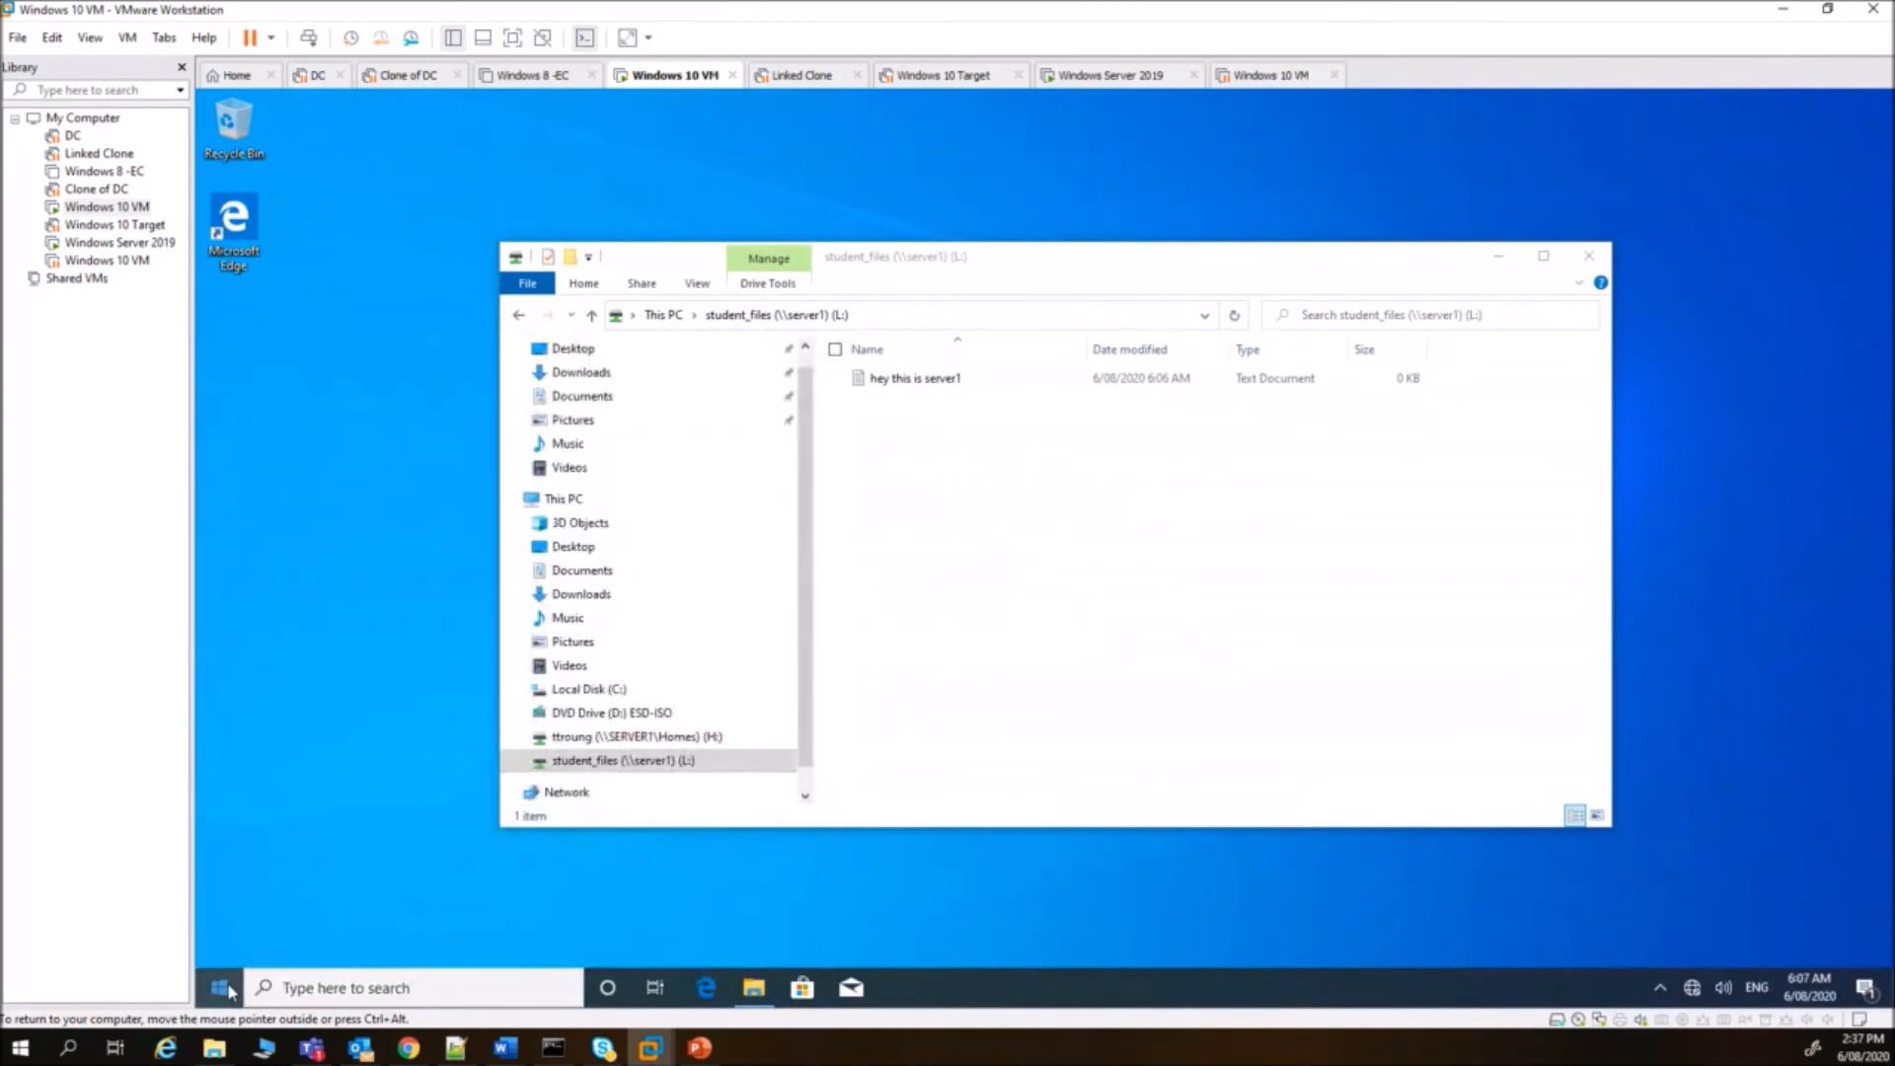
left_click(223, 988)
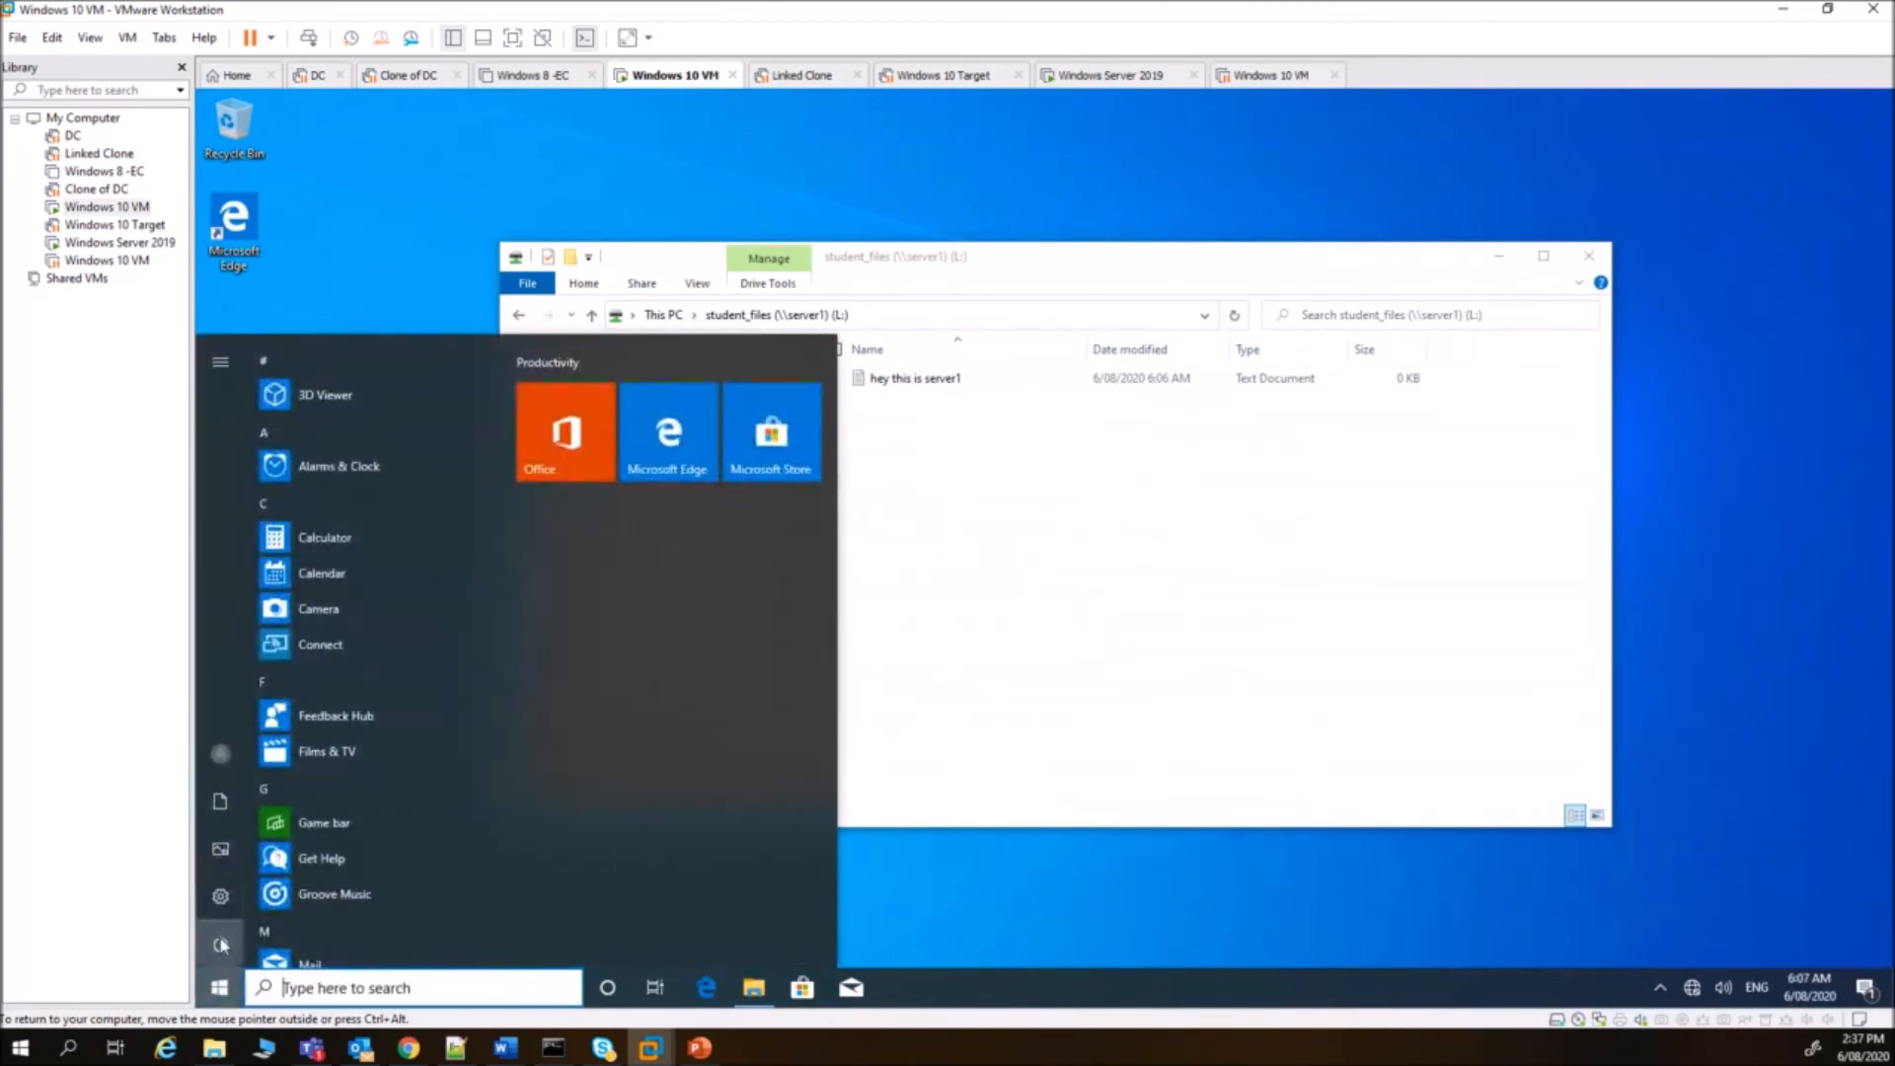
left_click(242, 944)
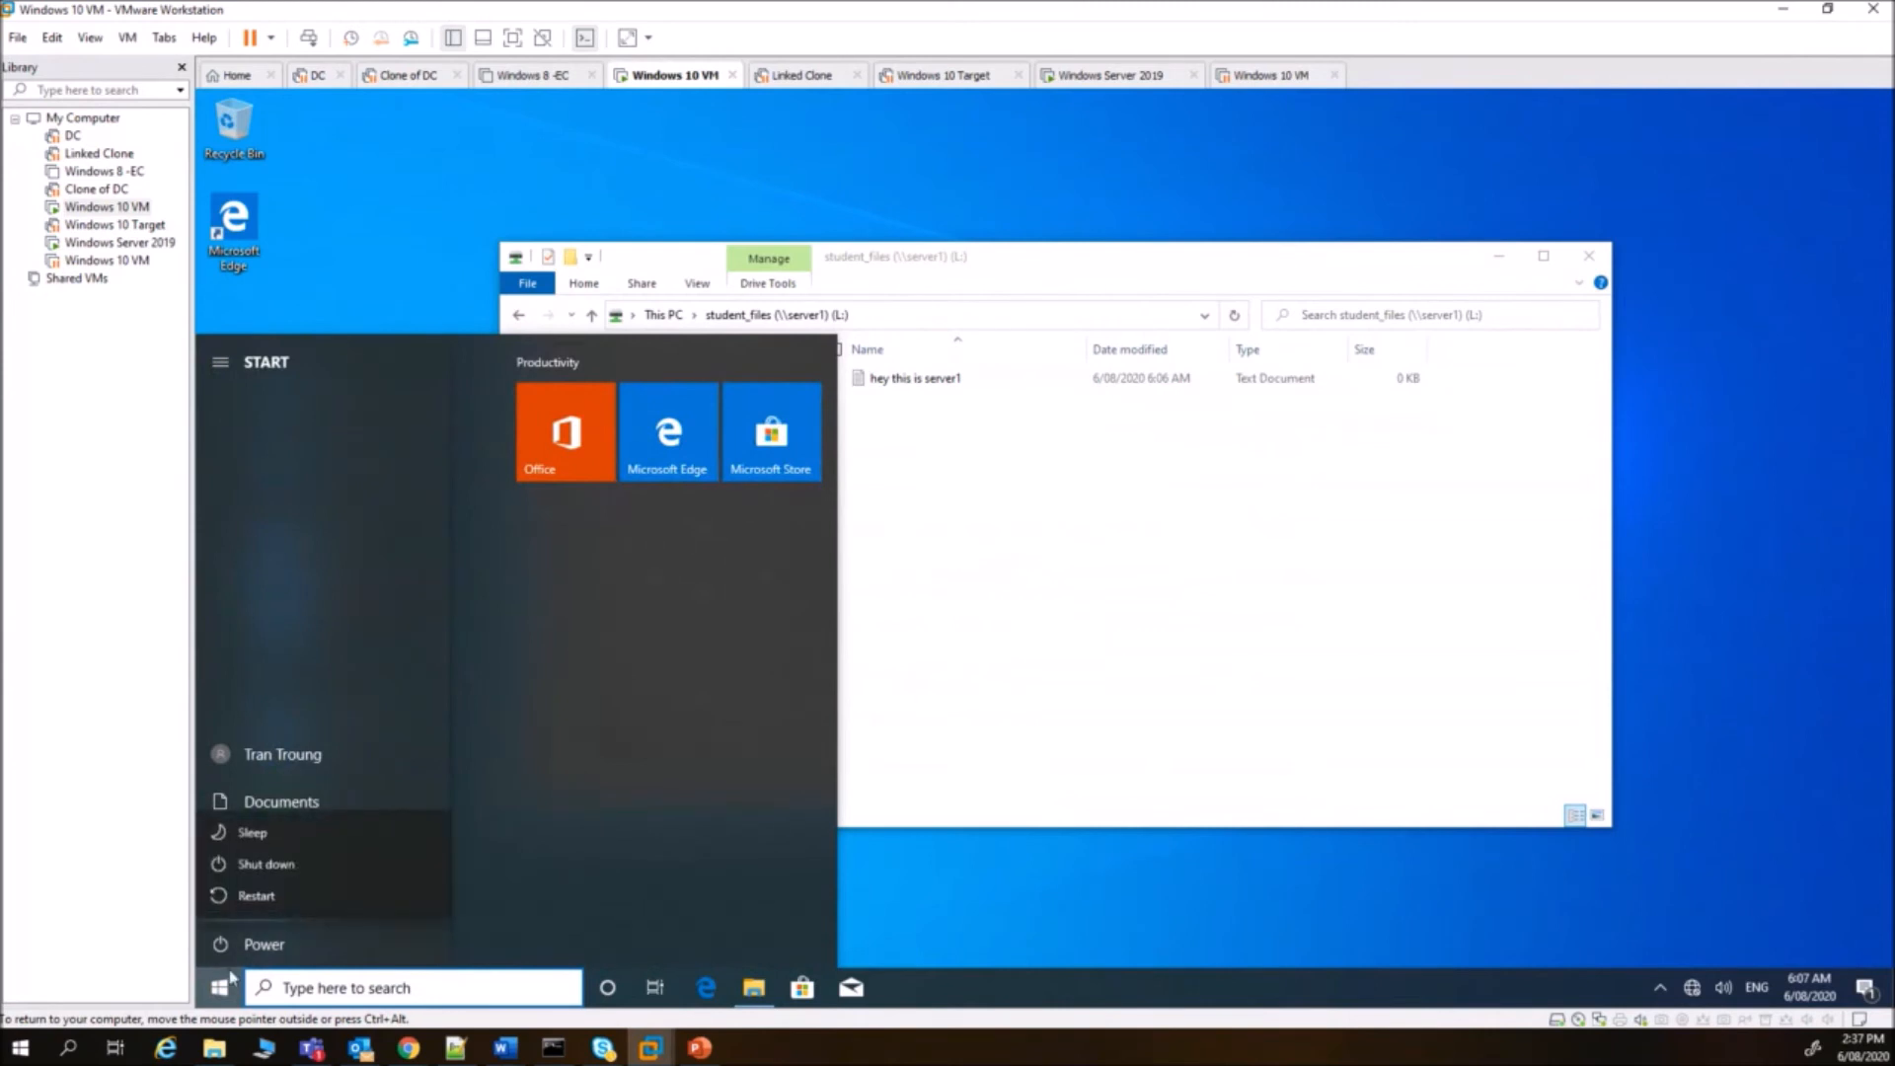
left_click(292, 755)
left_click(292, 756)
left_click(306, 757)
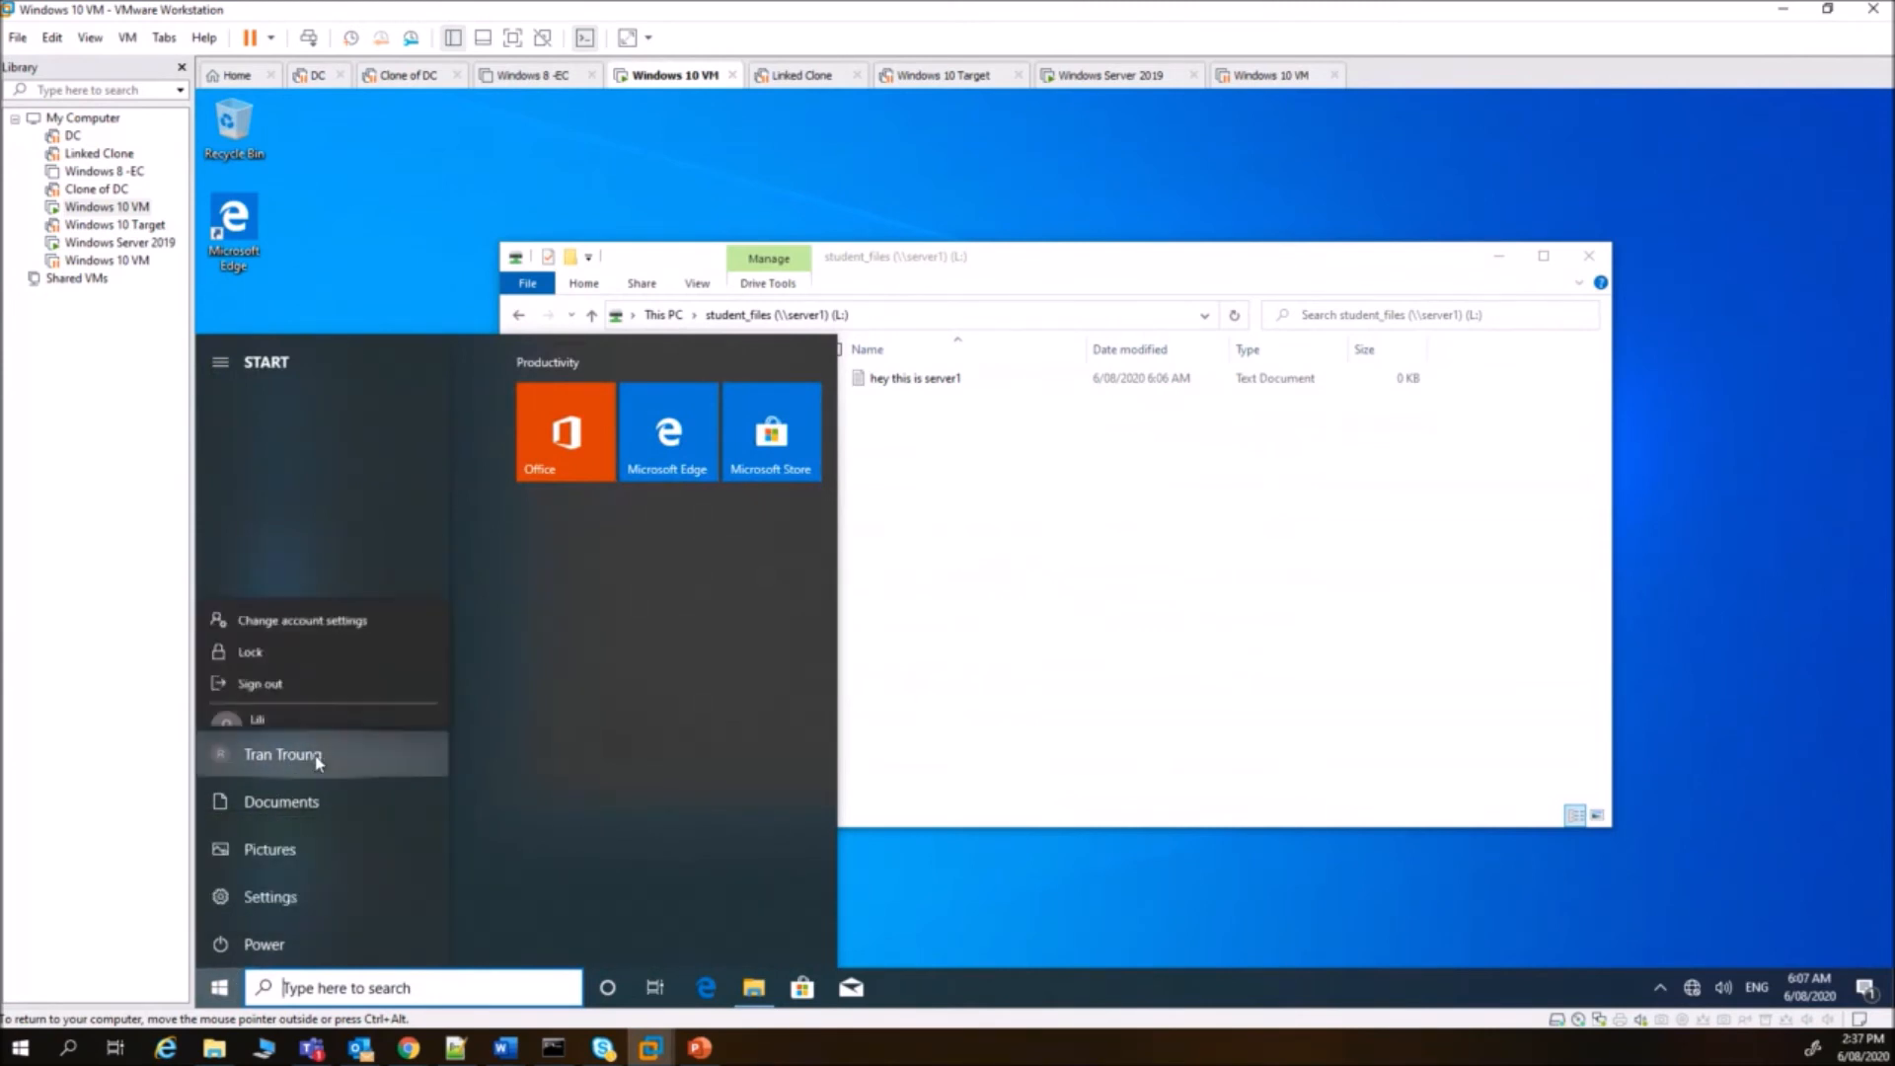
left_click(318, 760)
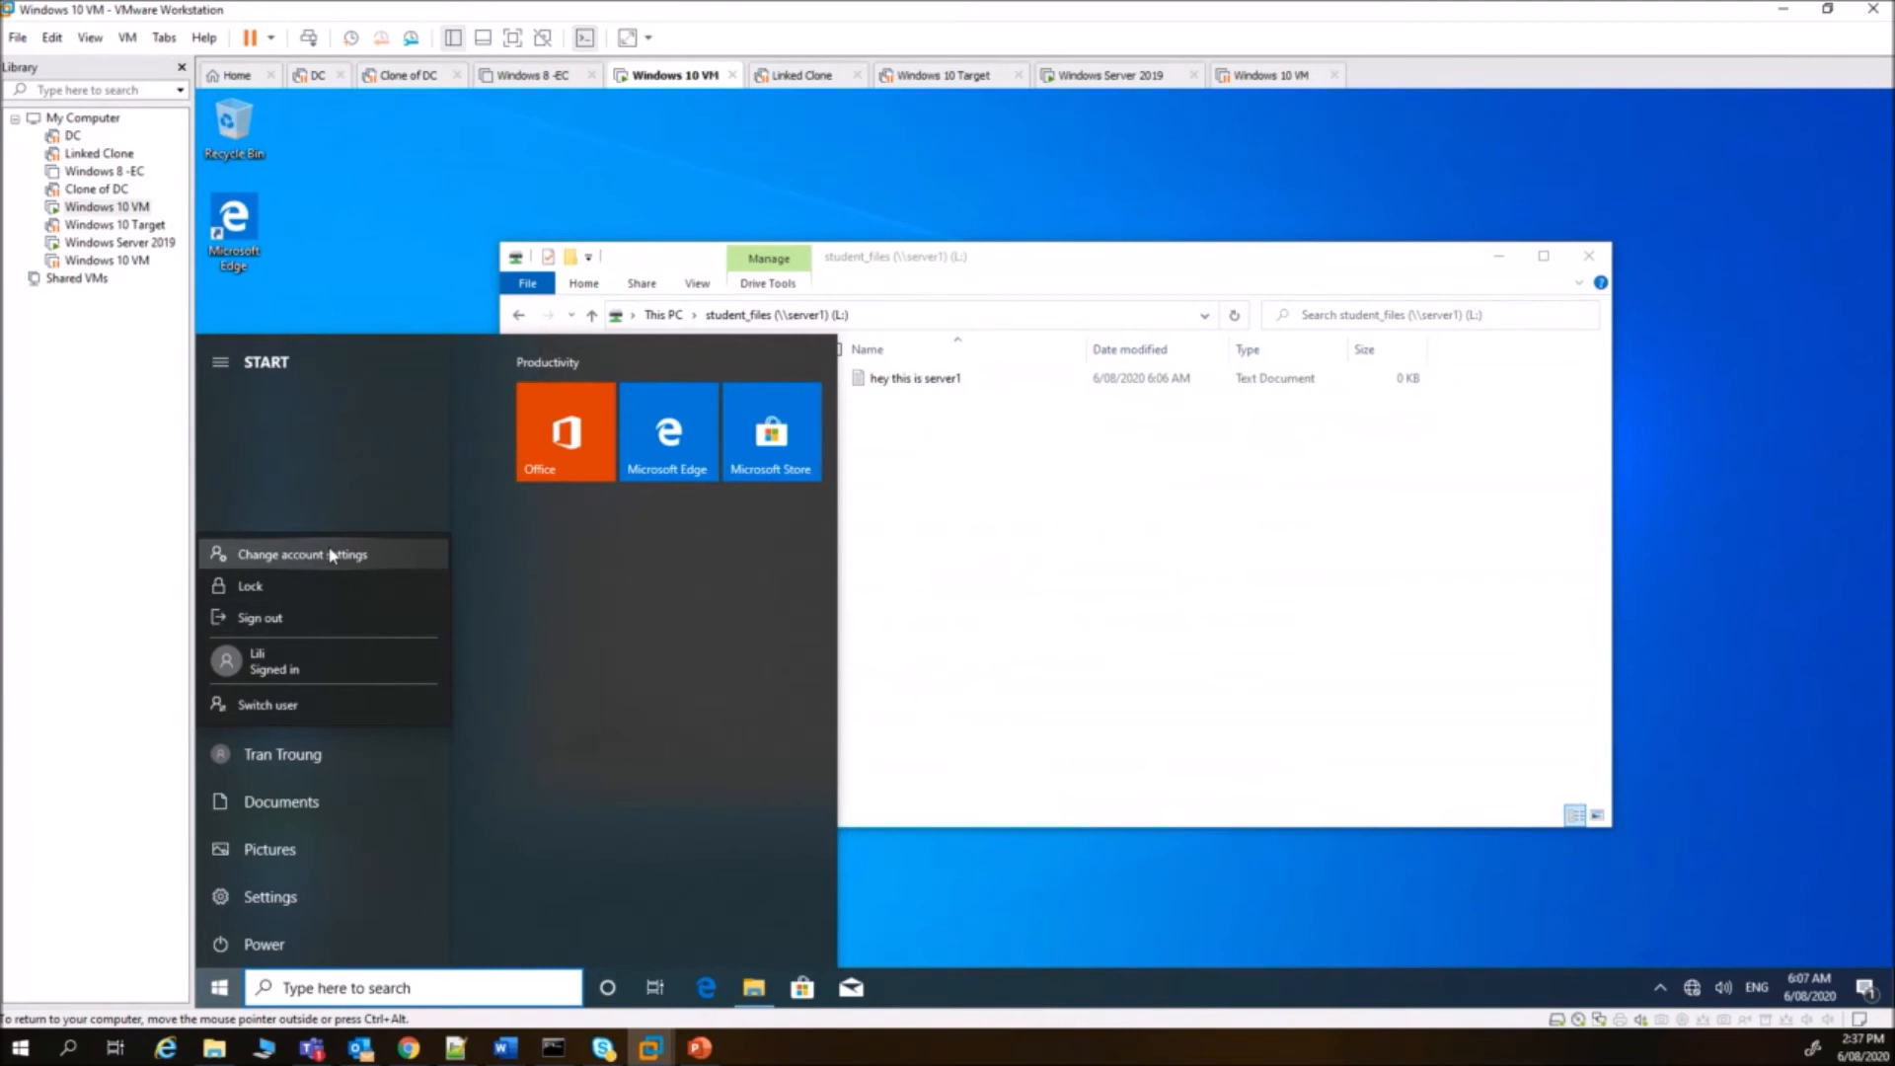
left_click(326, 620)
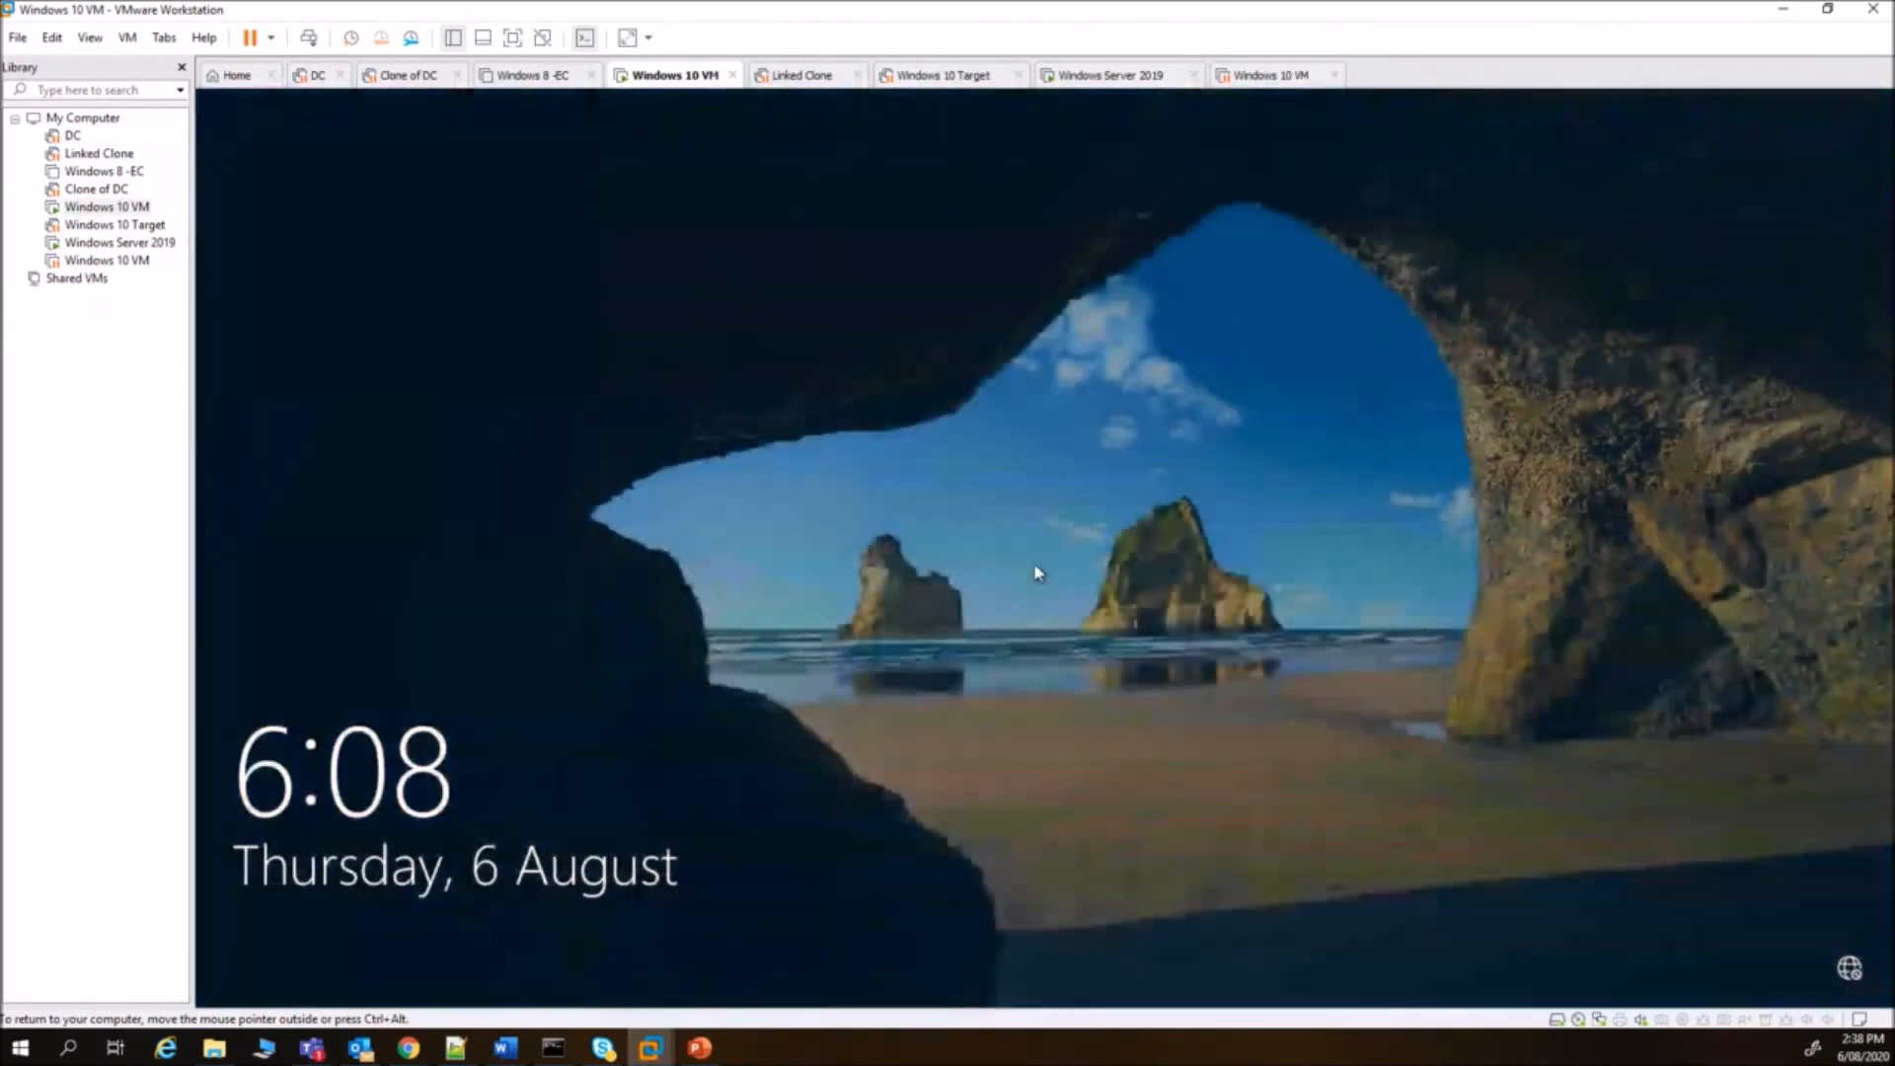
left_click(1035, 566)
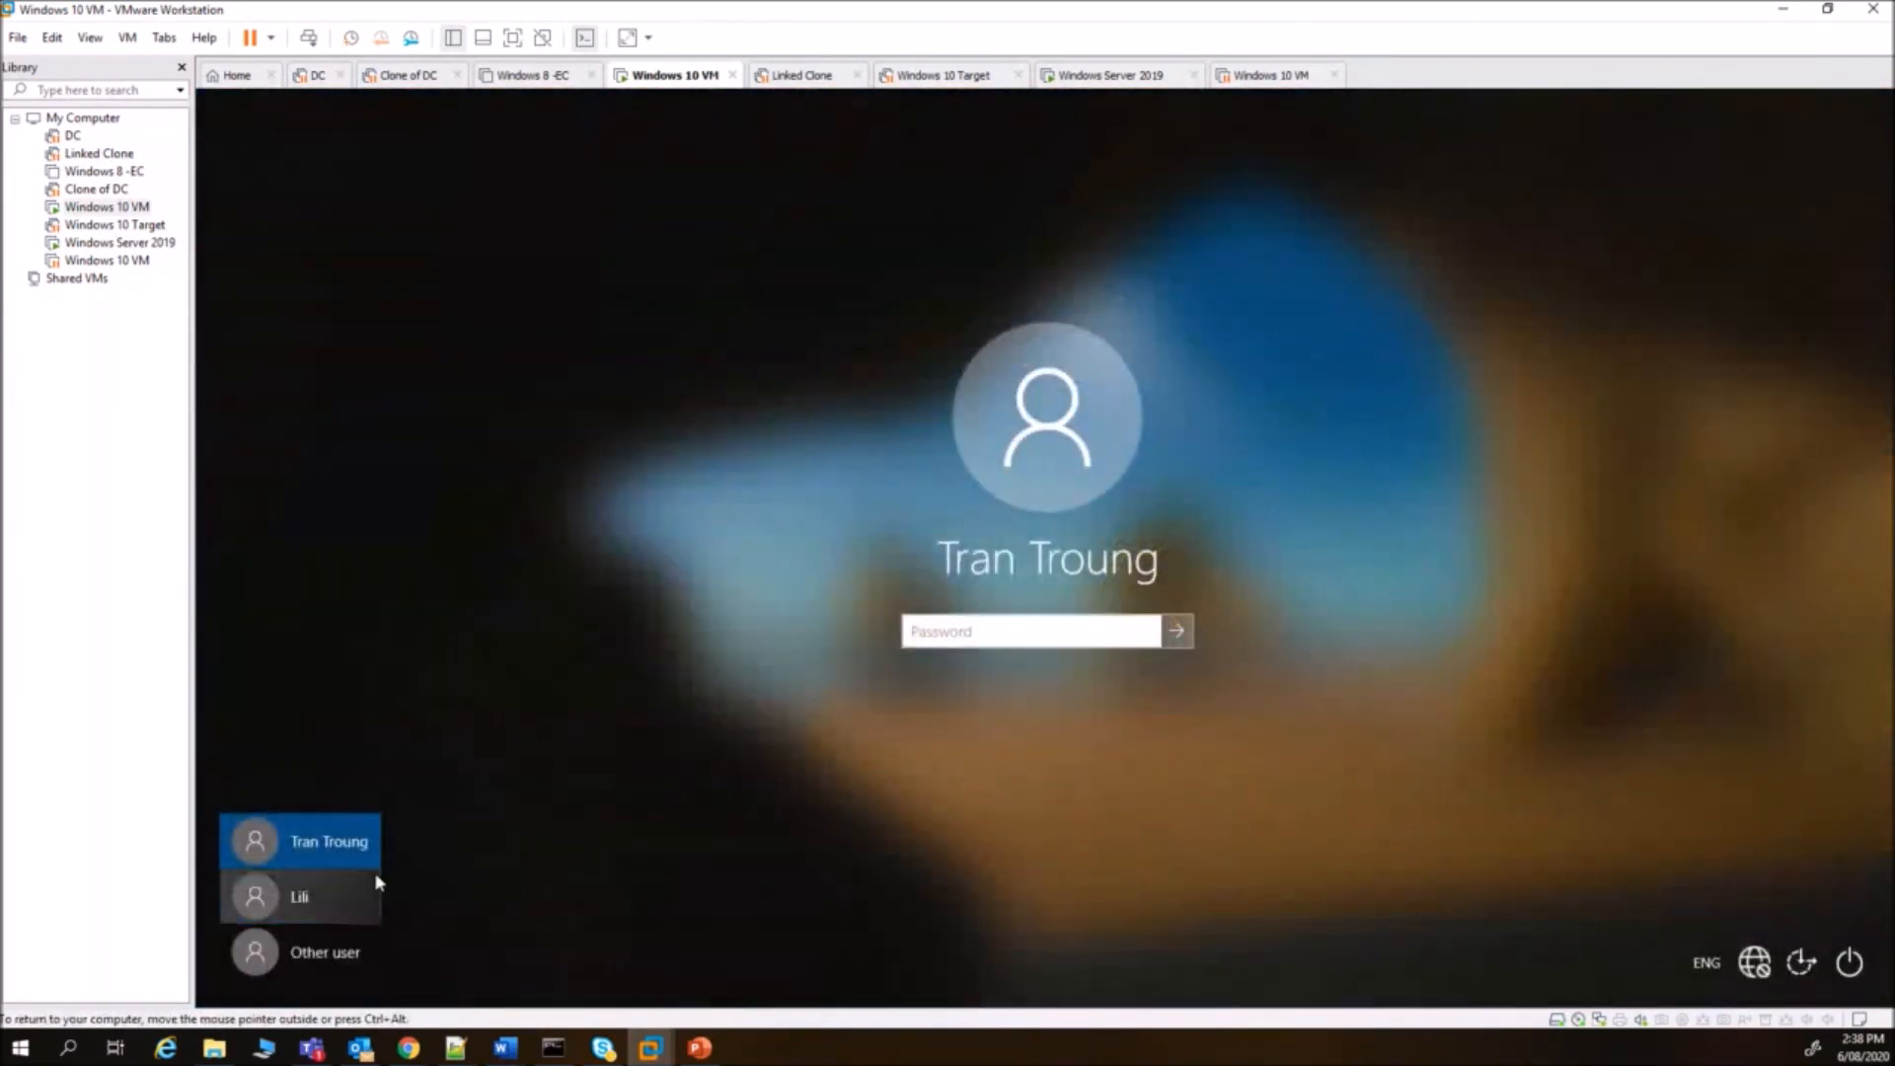
- Sign in as Other user with the second student's username and password and wait for the new desktop
left_click(336, 954)
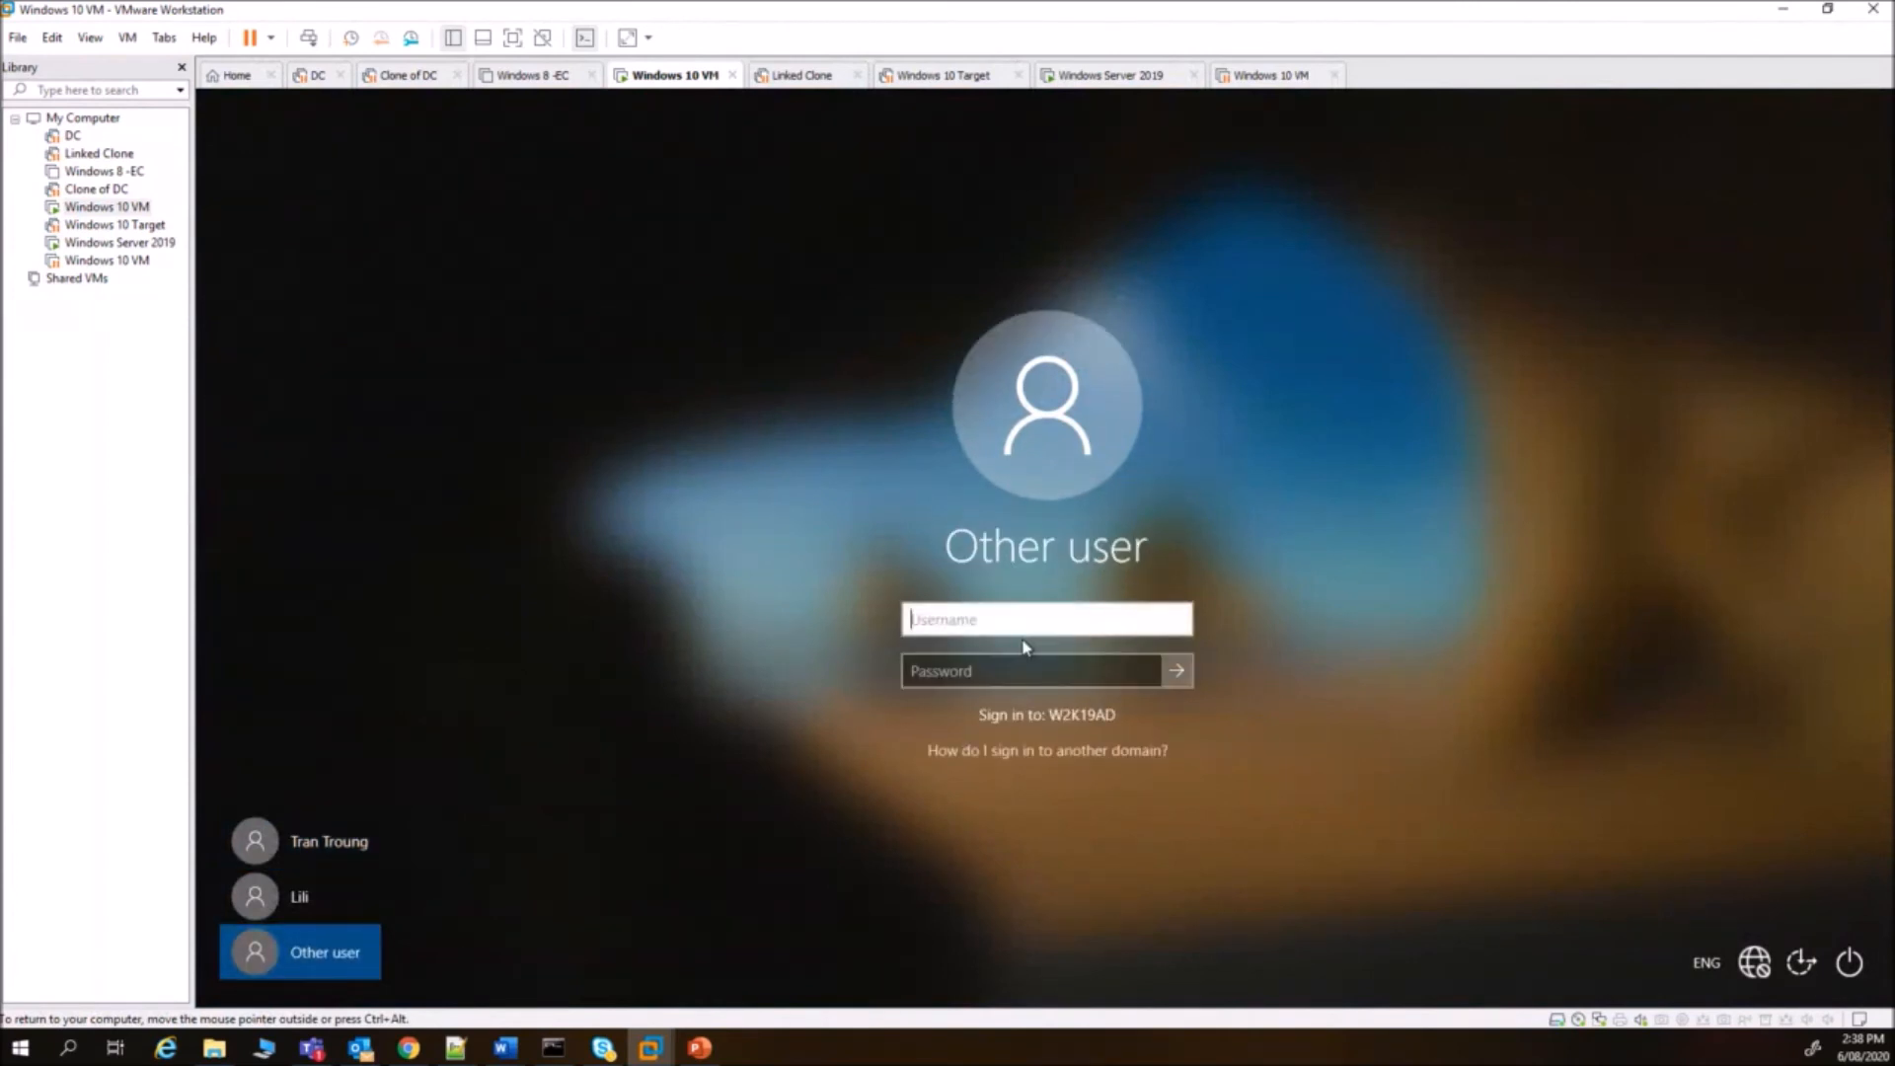
type("ale")
left_click(1100, 671)
type("P")
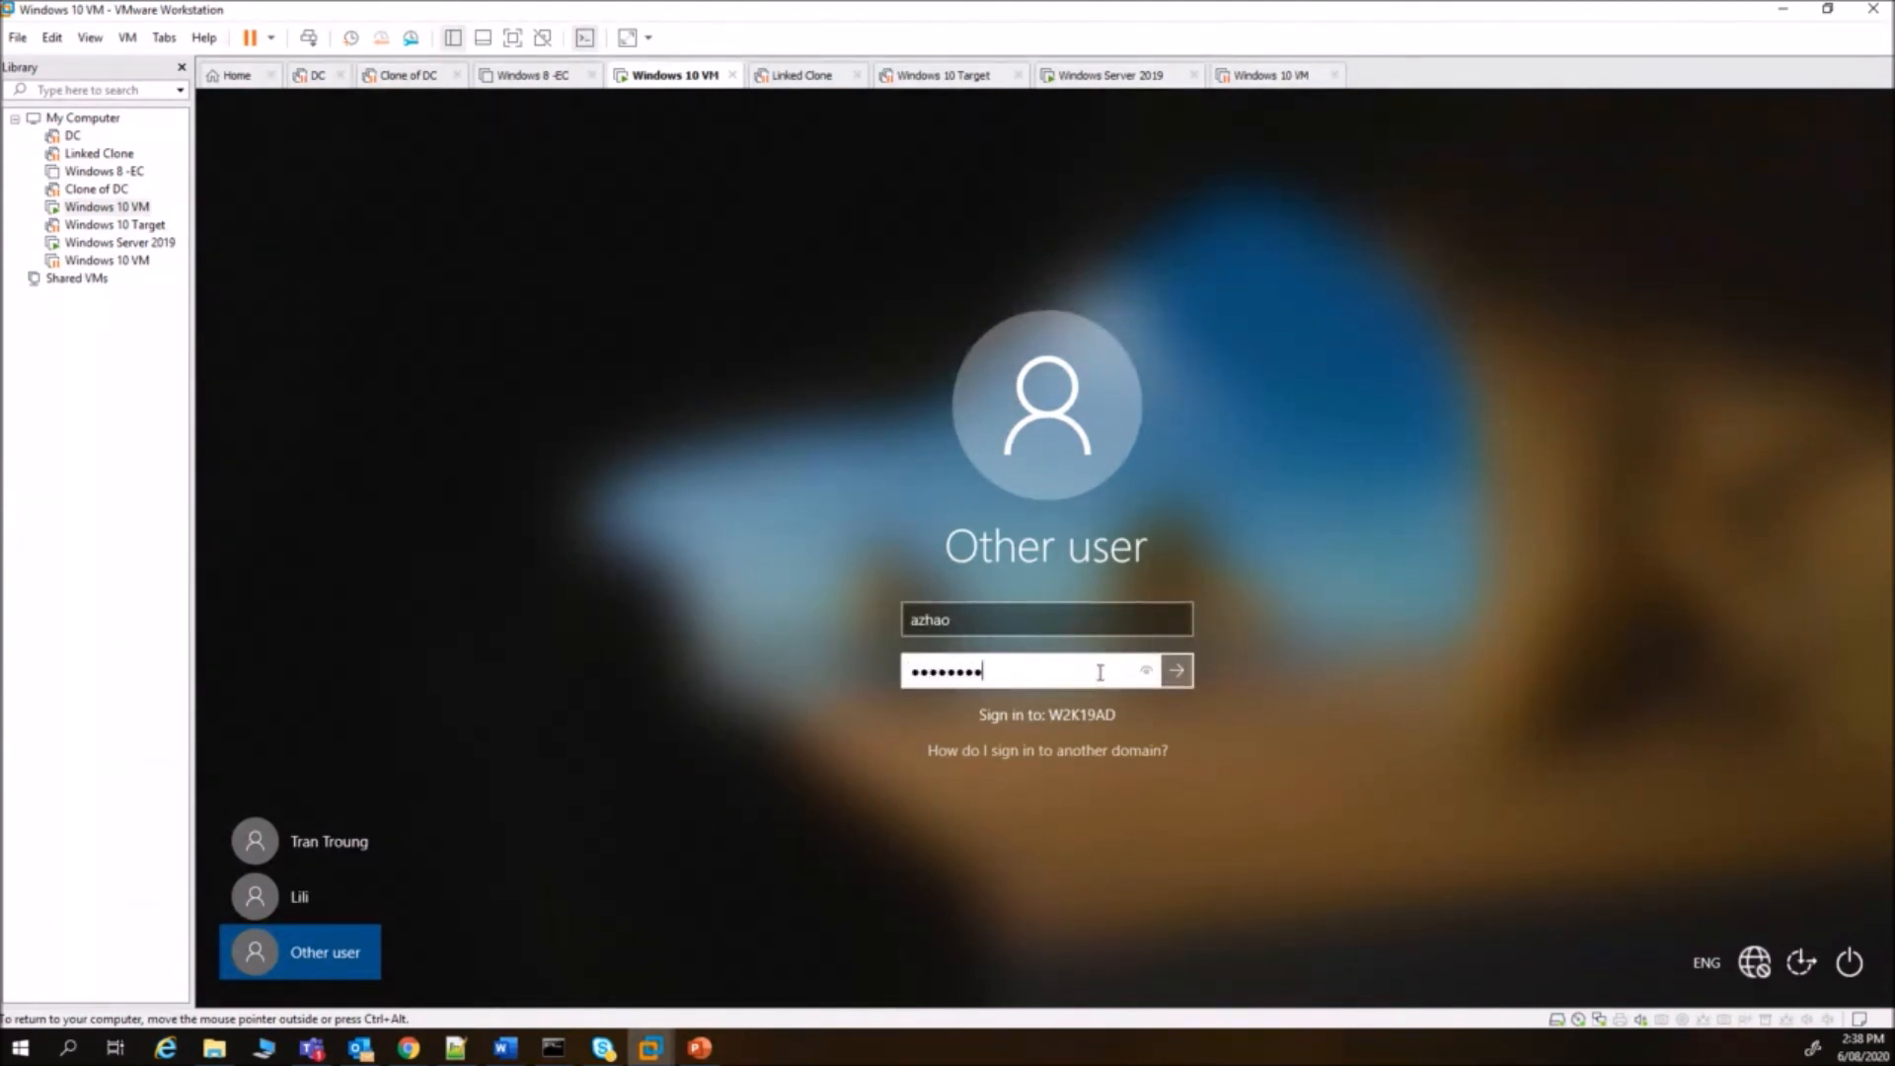
key("Return")
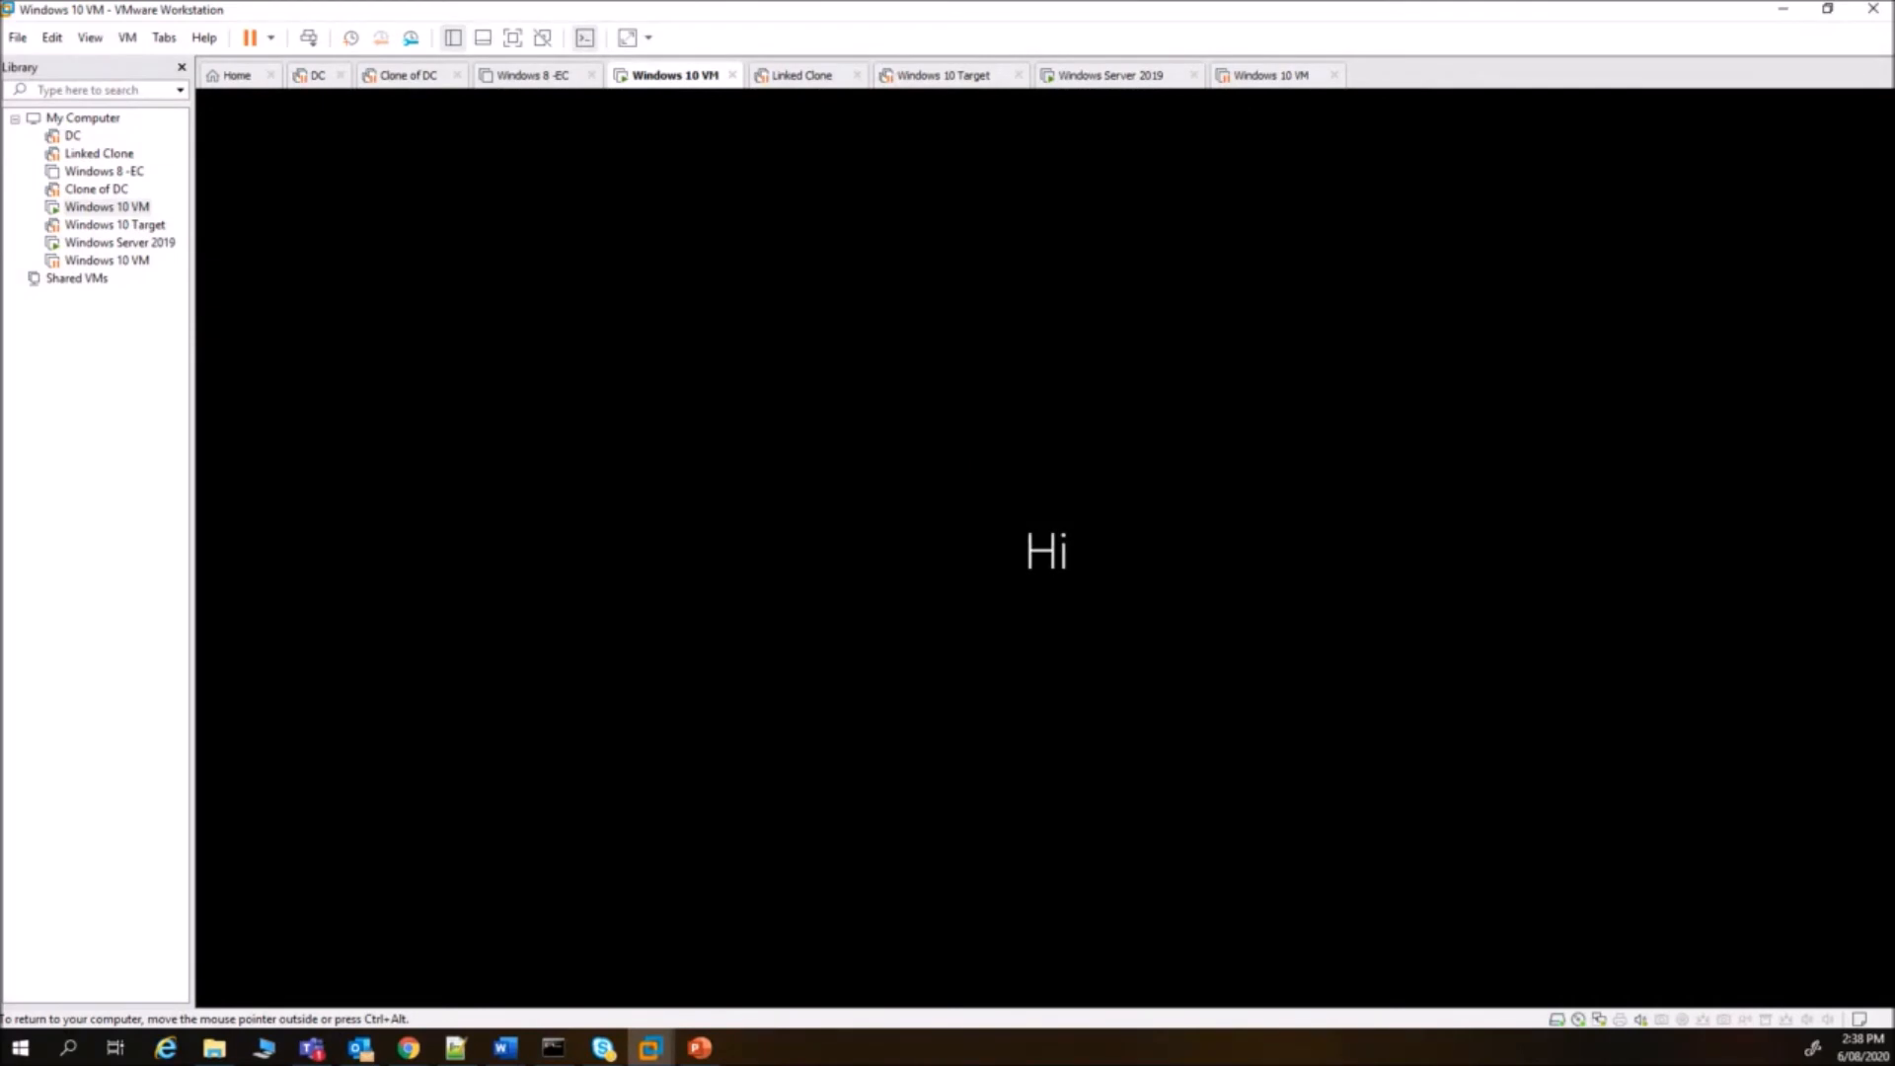
key("ctrl+alt")
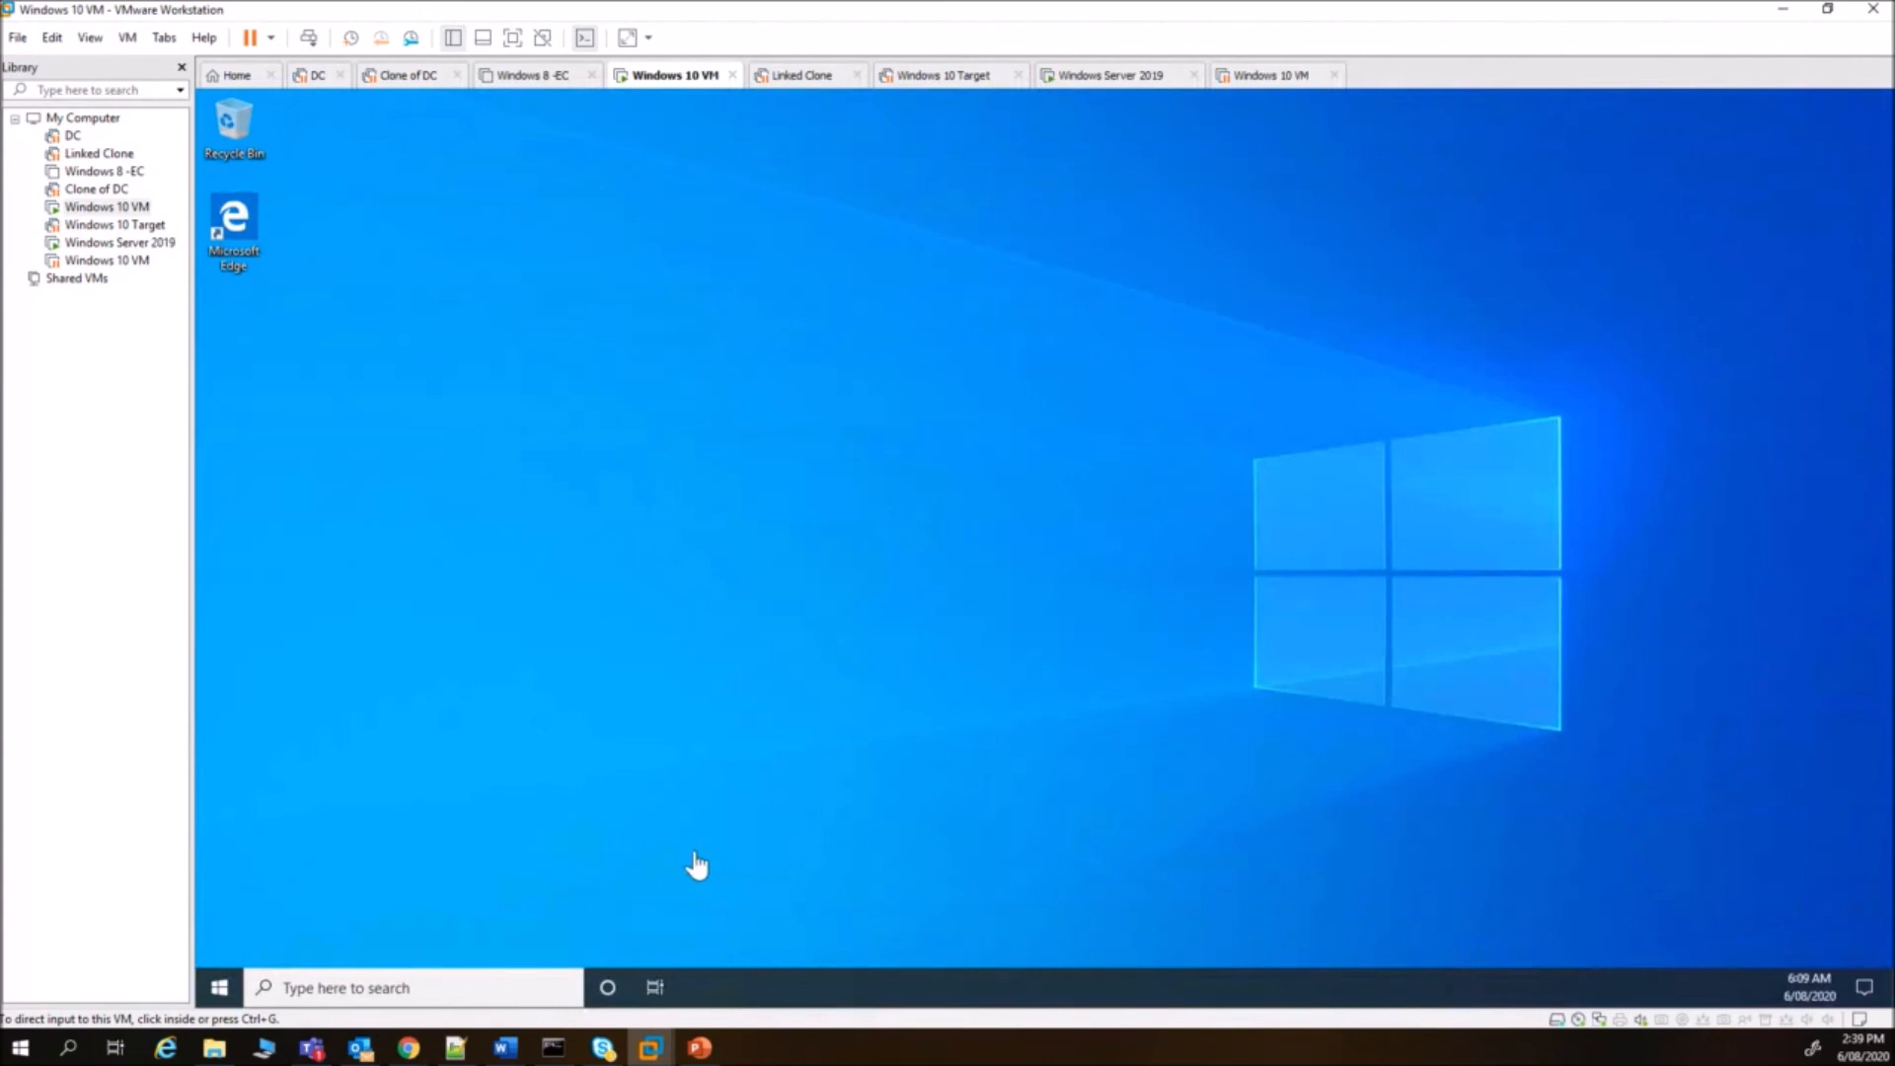
left_click(984, 762)
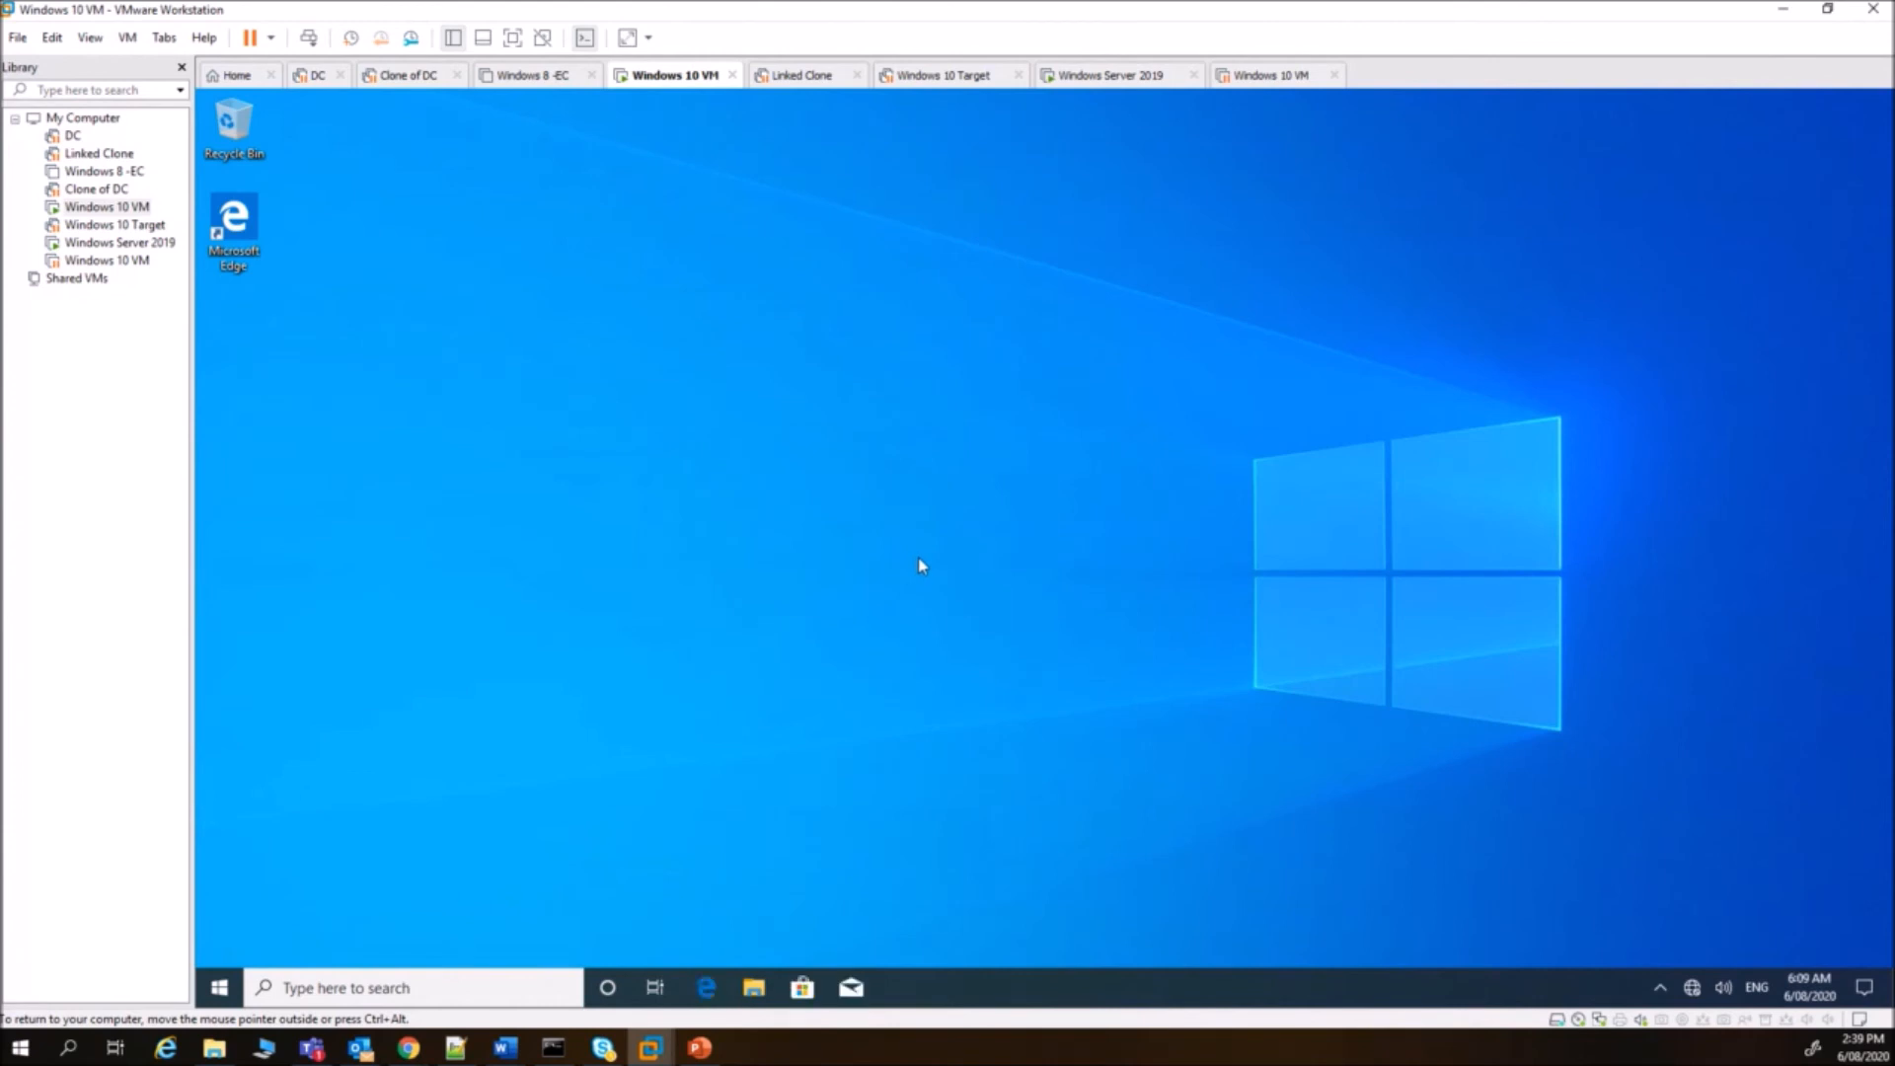
- Open File Explorer and the second student's H: home drive
left_click(756, 988)
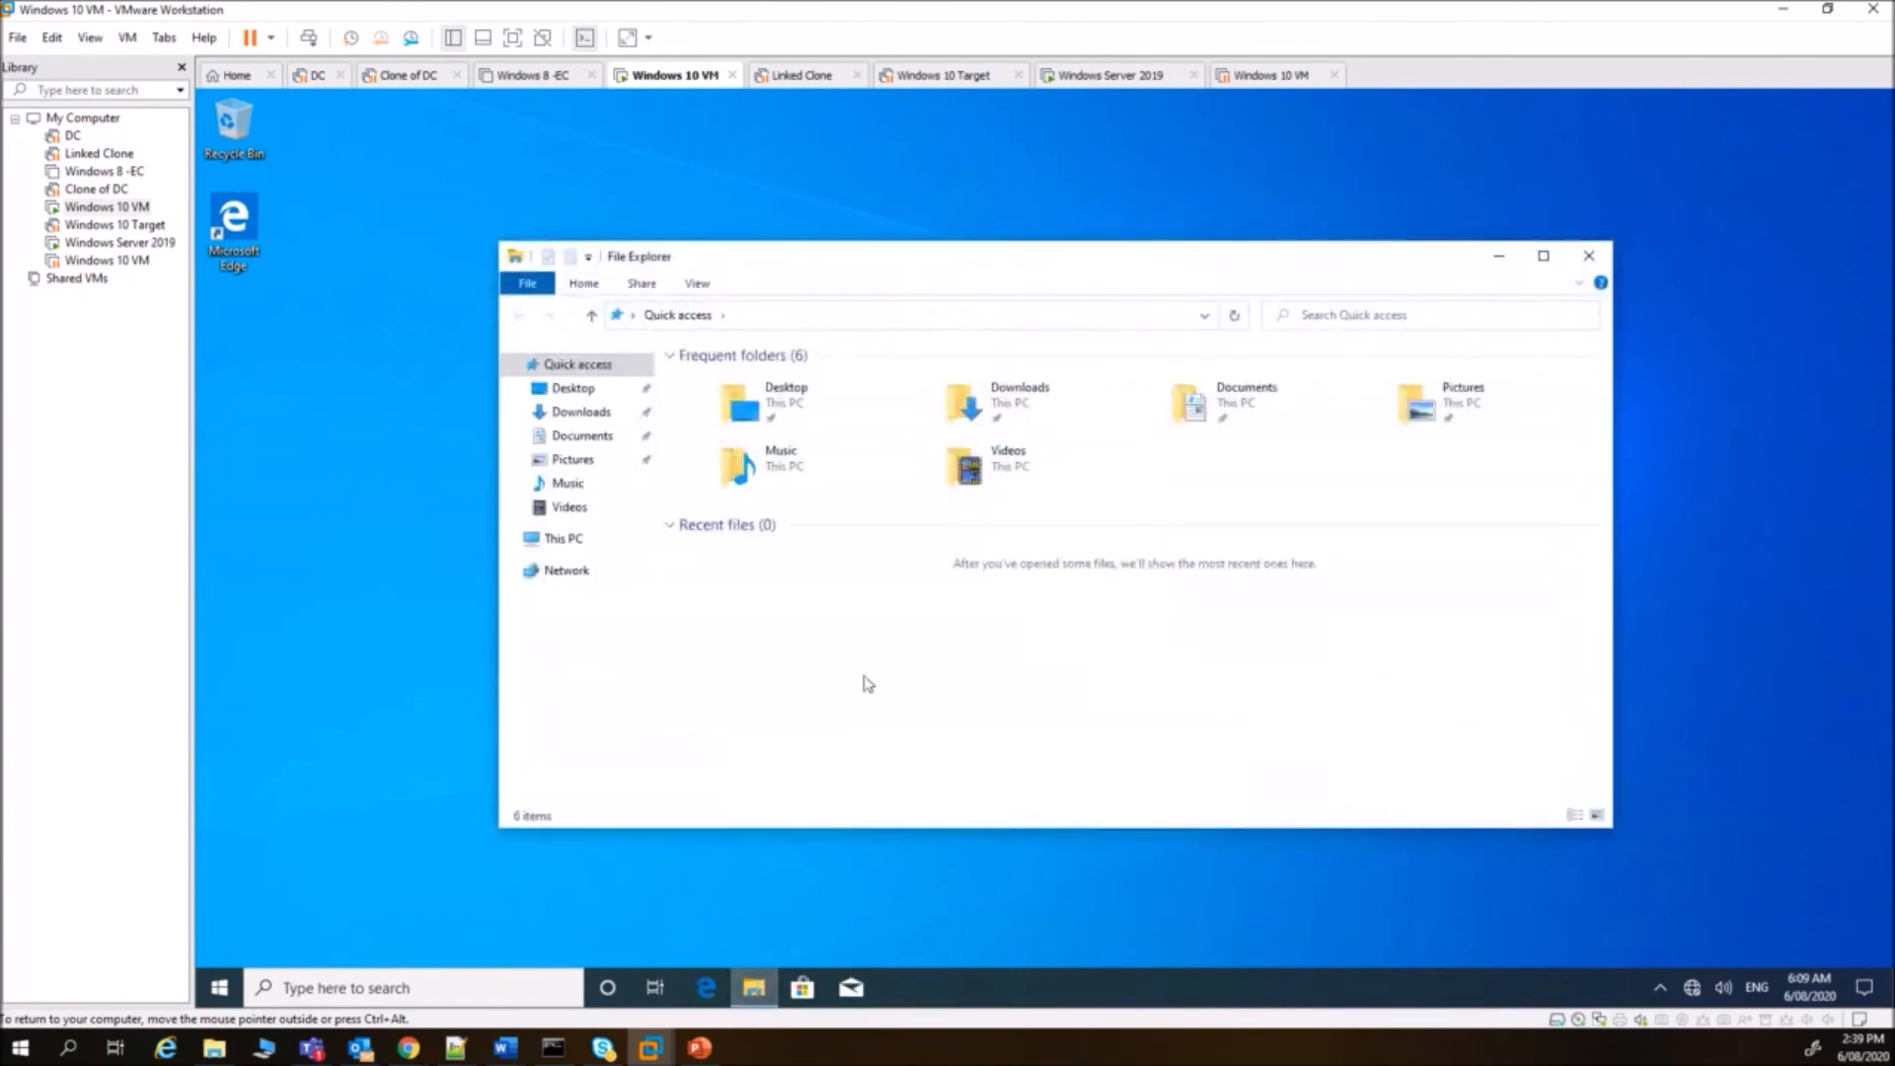
left_click(556, 543)
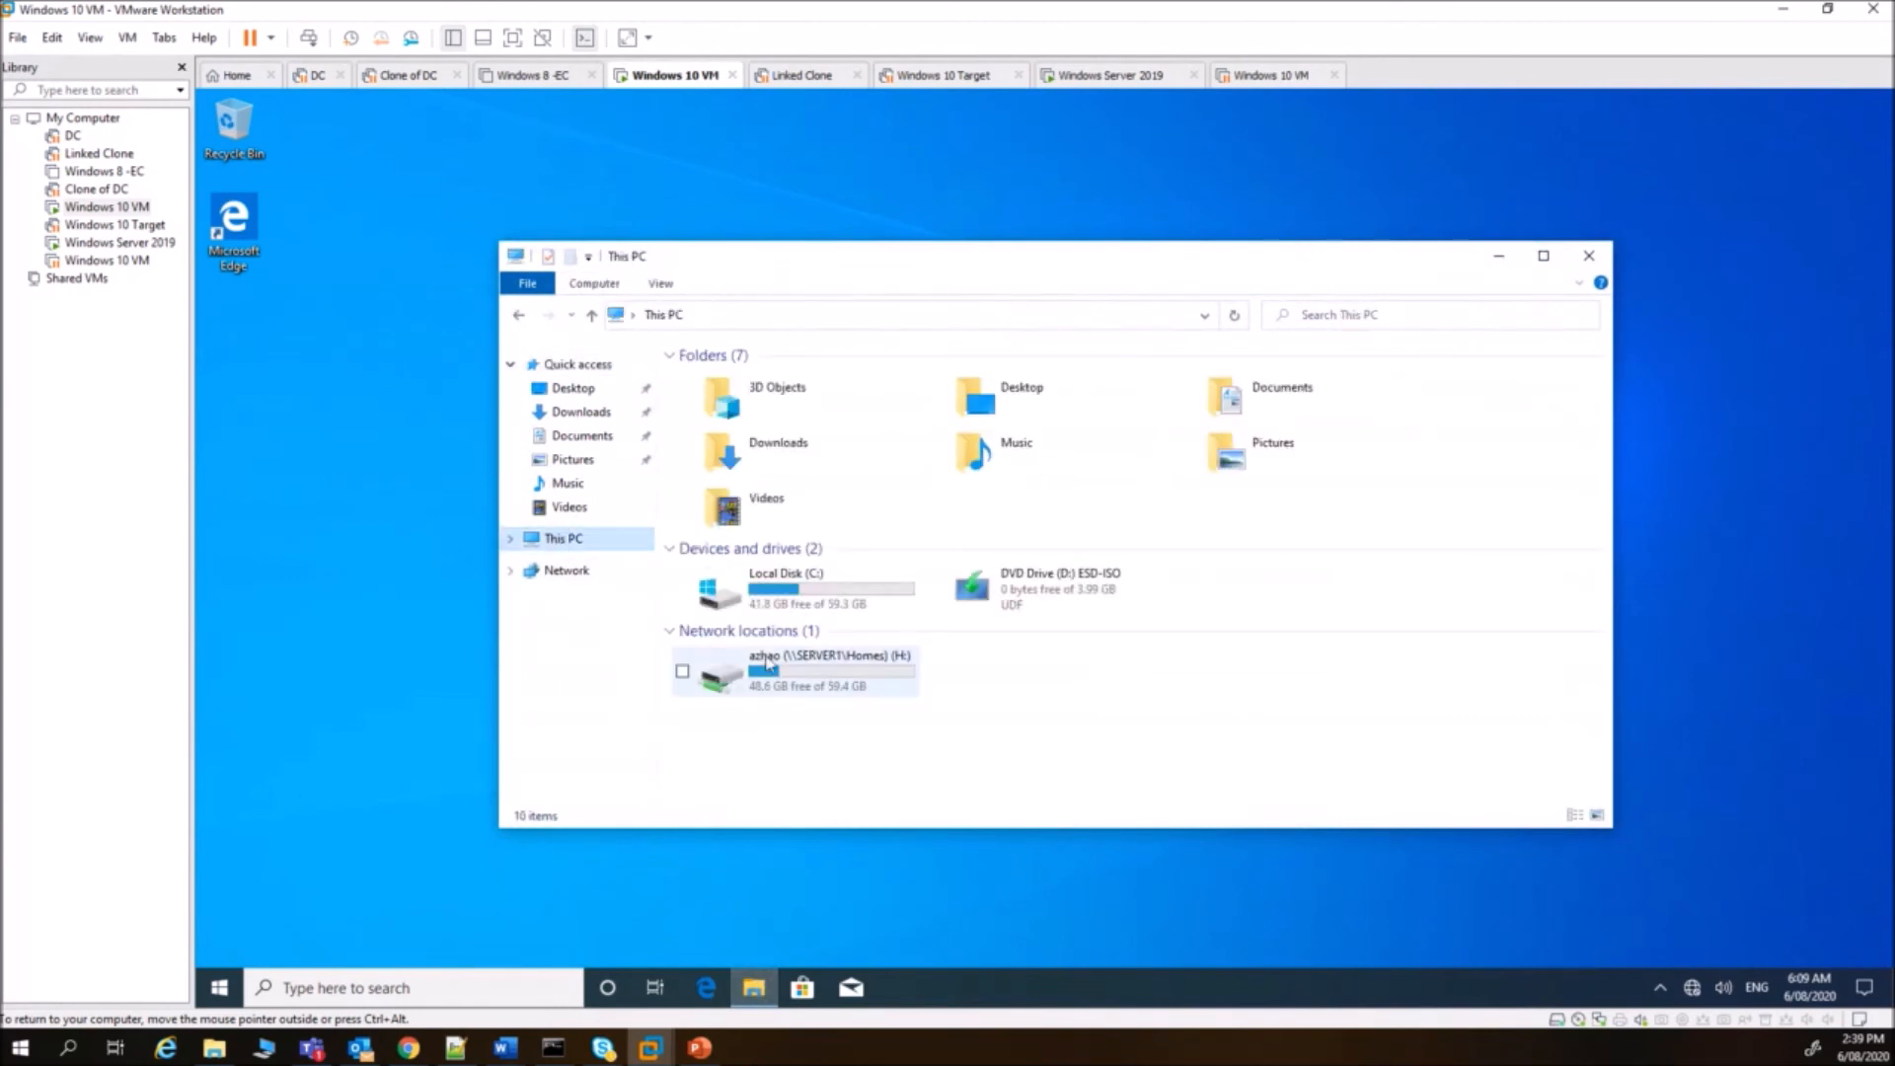
double_click(855, 679)
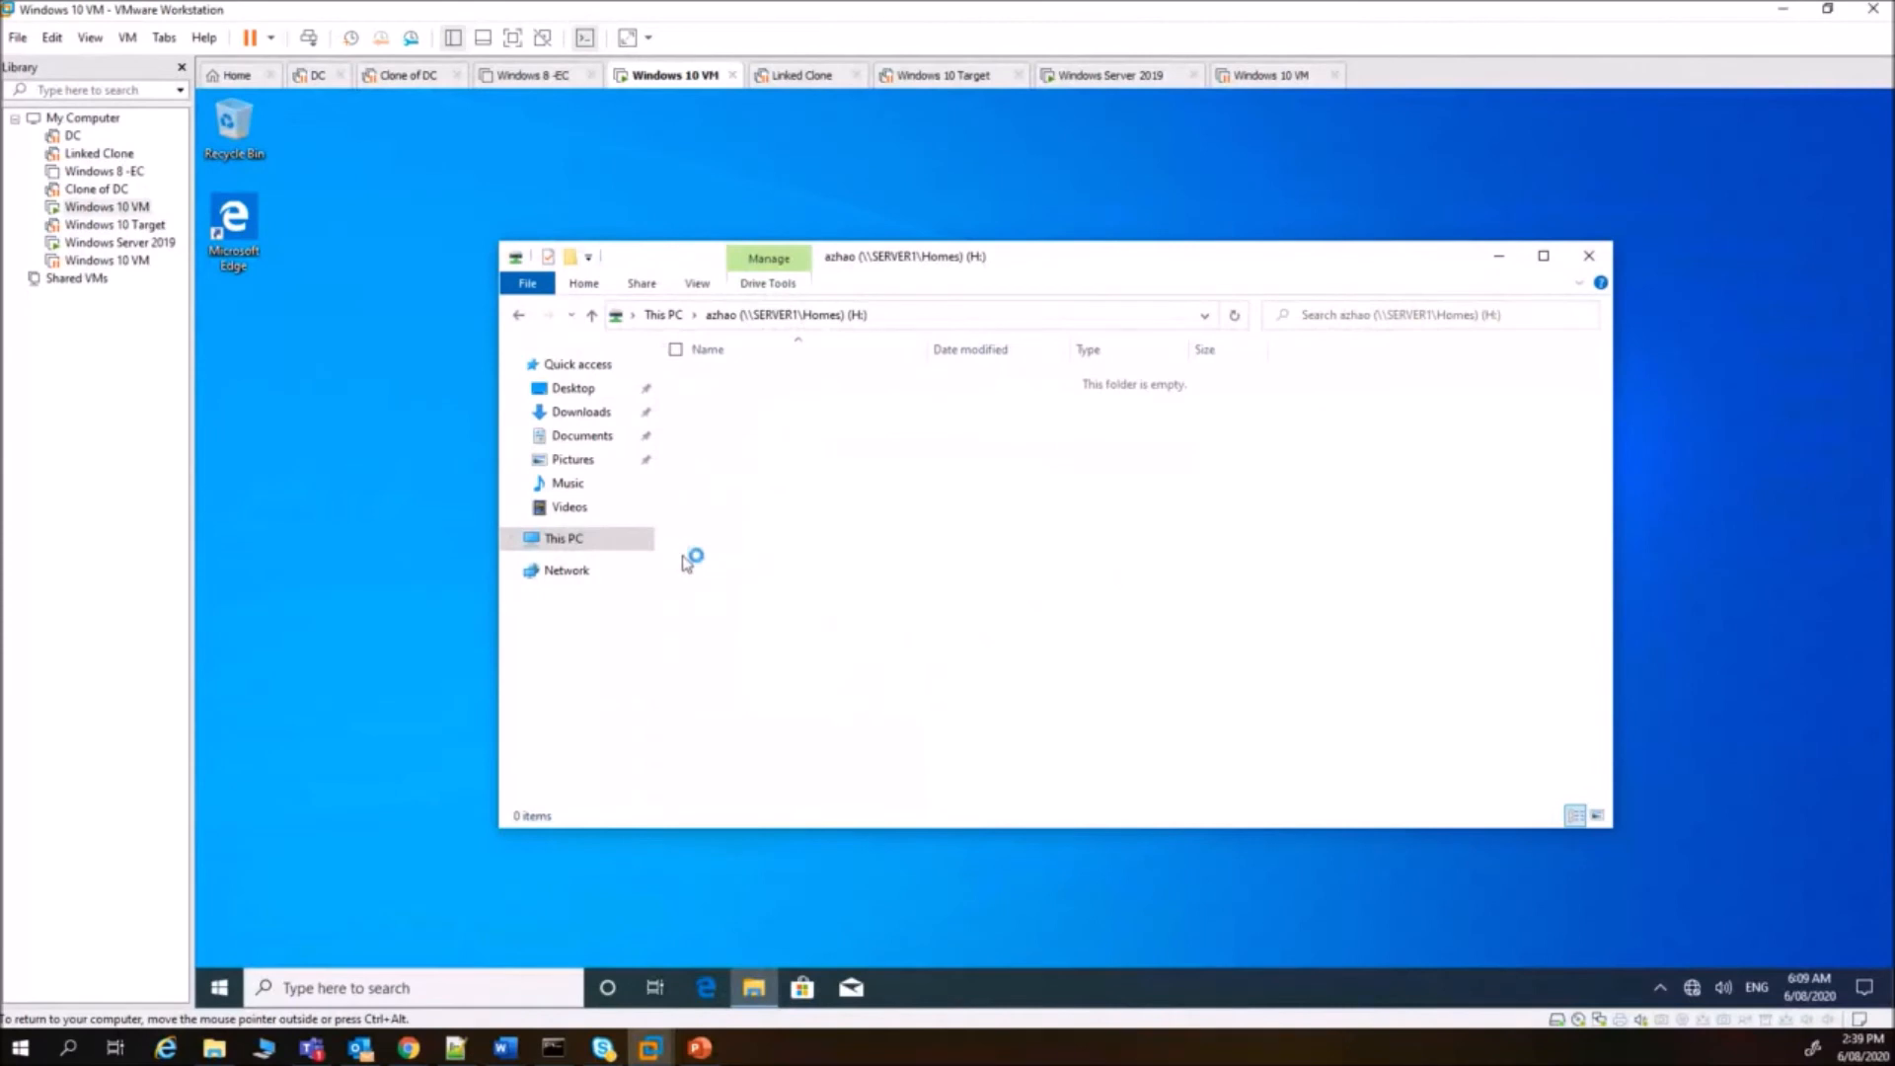
- Map drive L: to \\server1\student_files from This PC's context menu
left_click(511, 540)
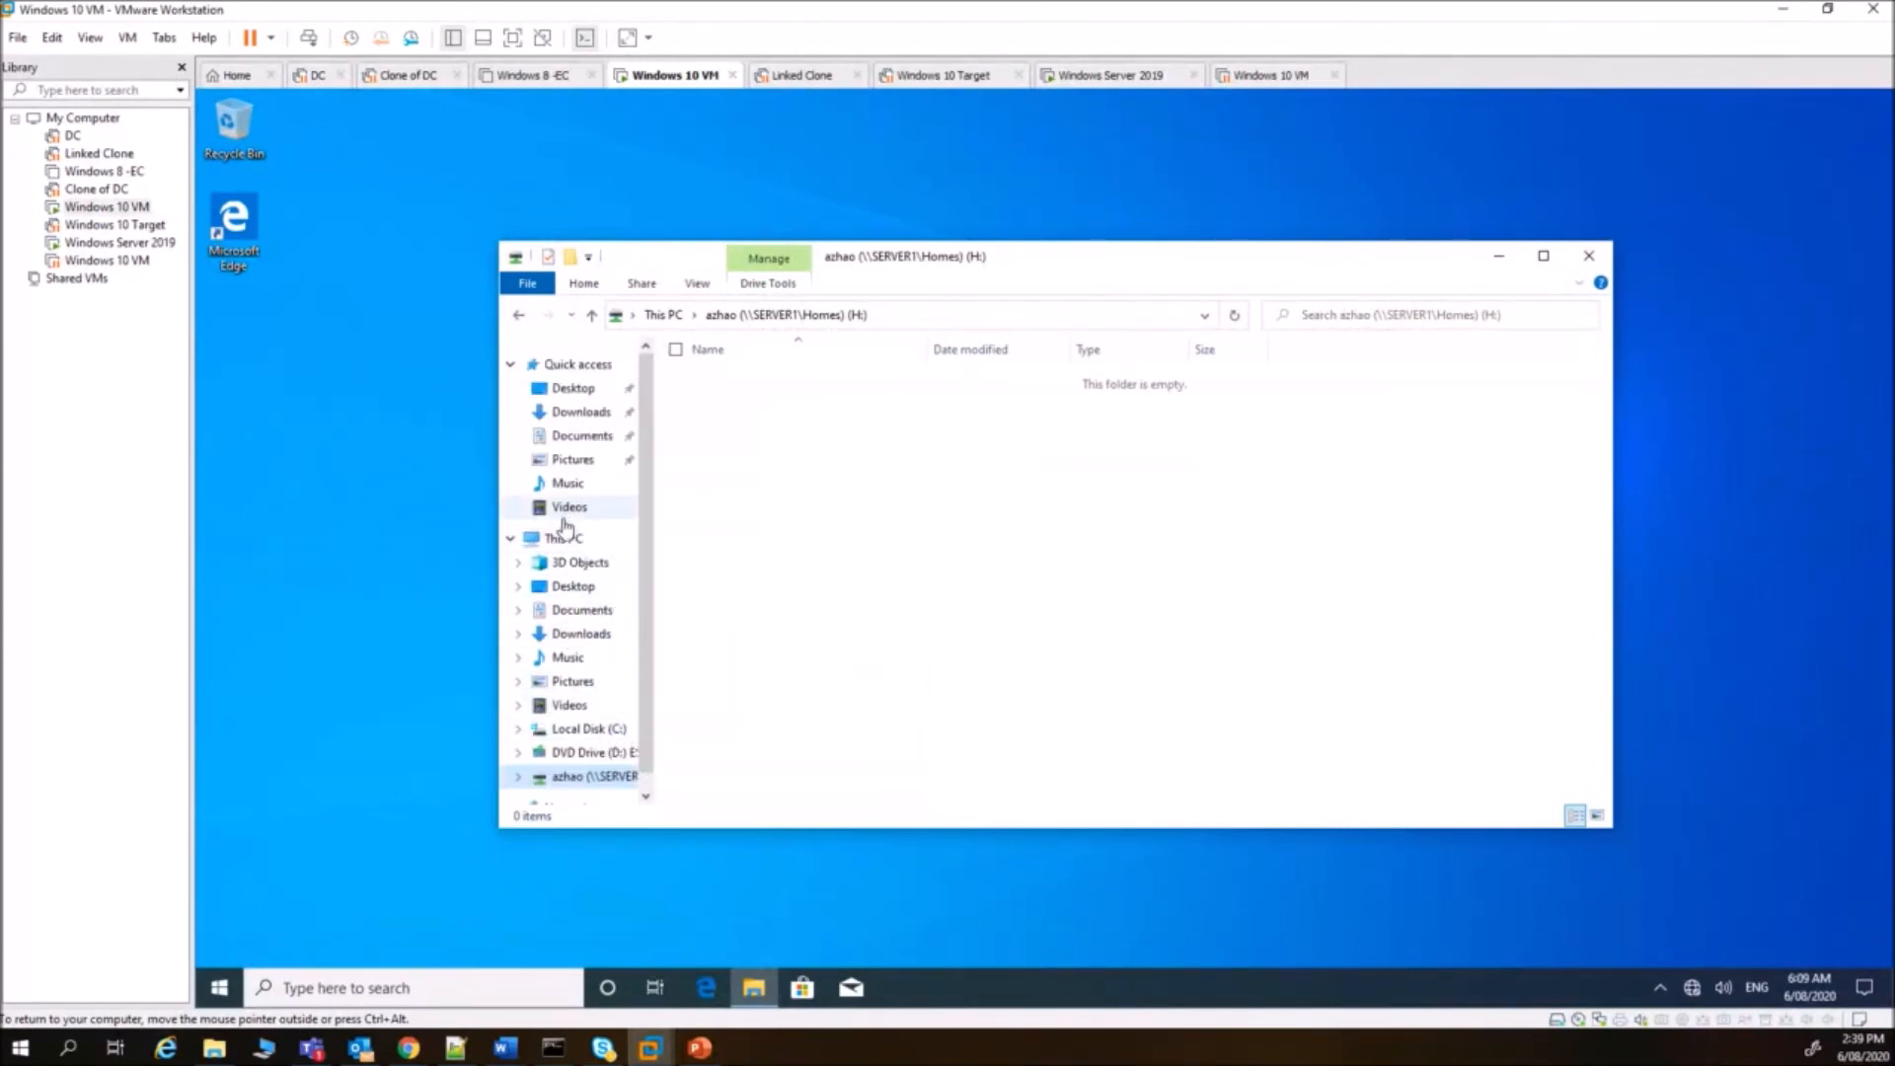
right_click(562, 540)
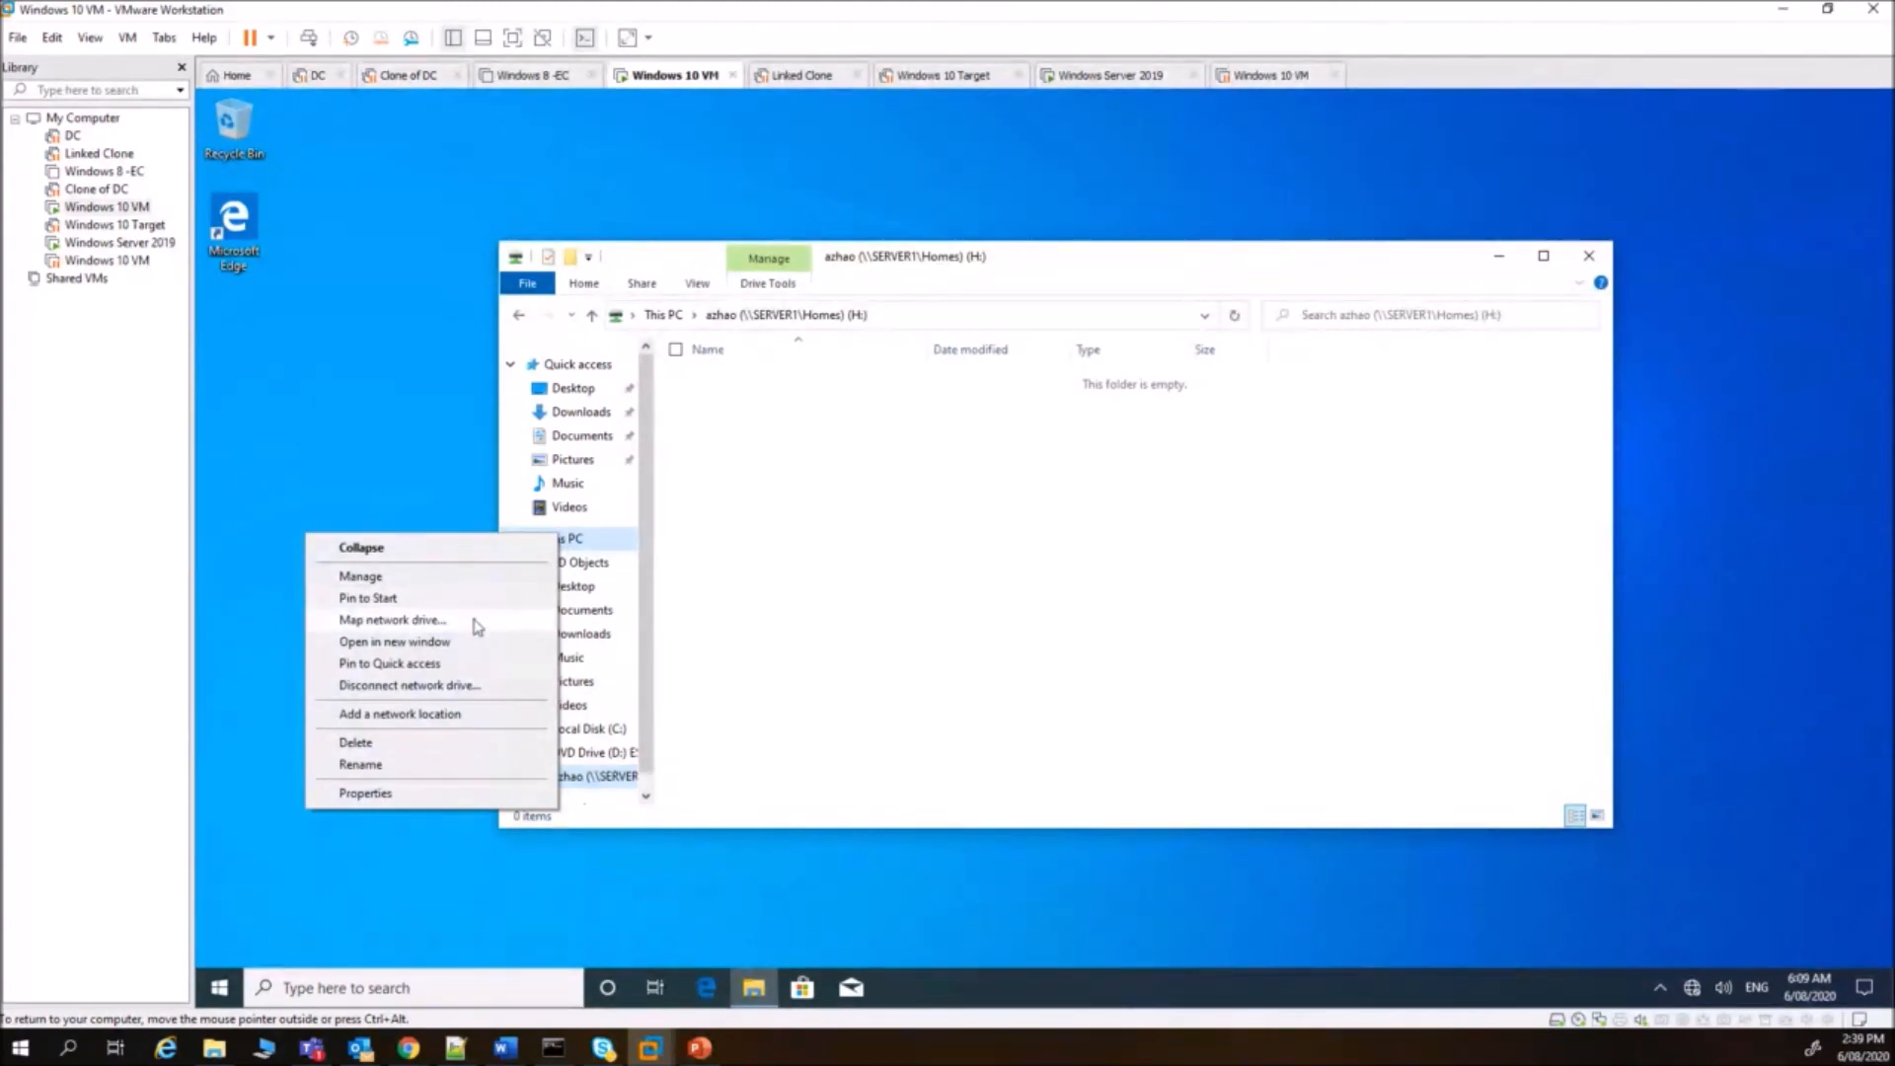
left_click(478, 620)
left_click(958, 473)
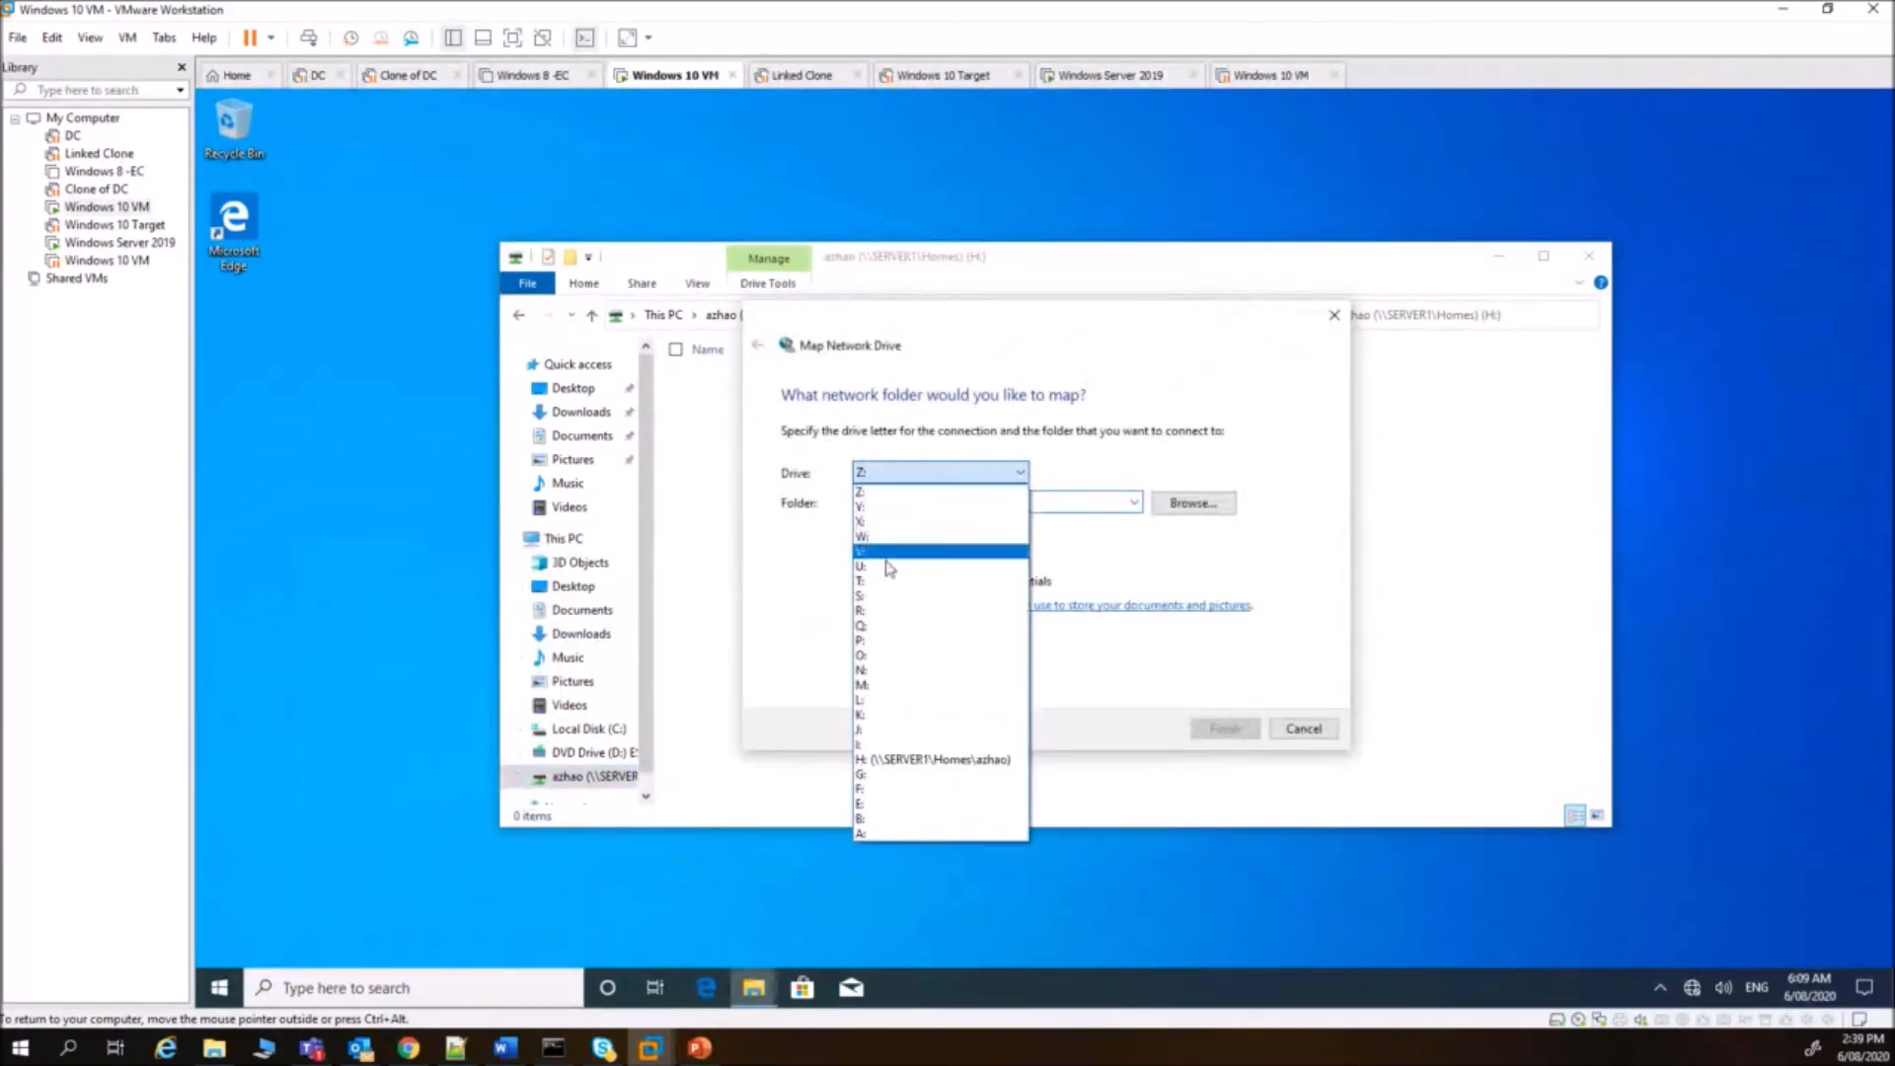
left_click(865, 703)
left_click(936, 504)
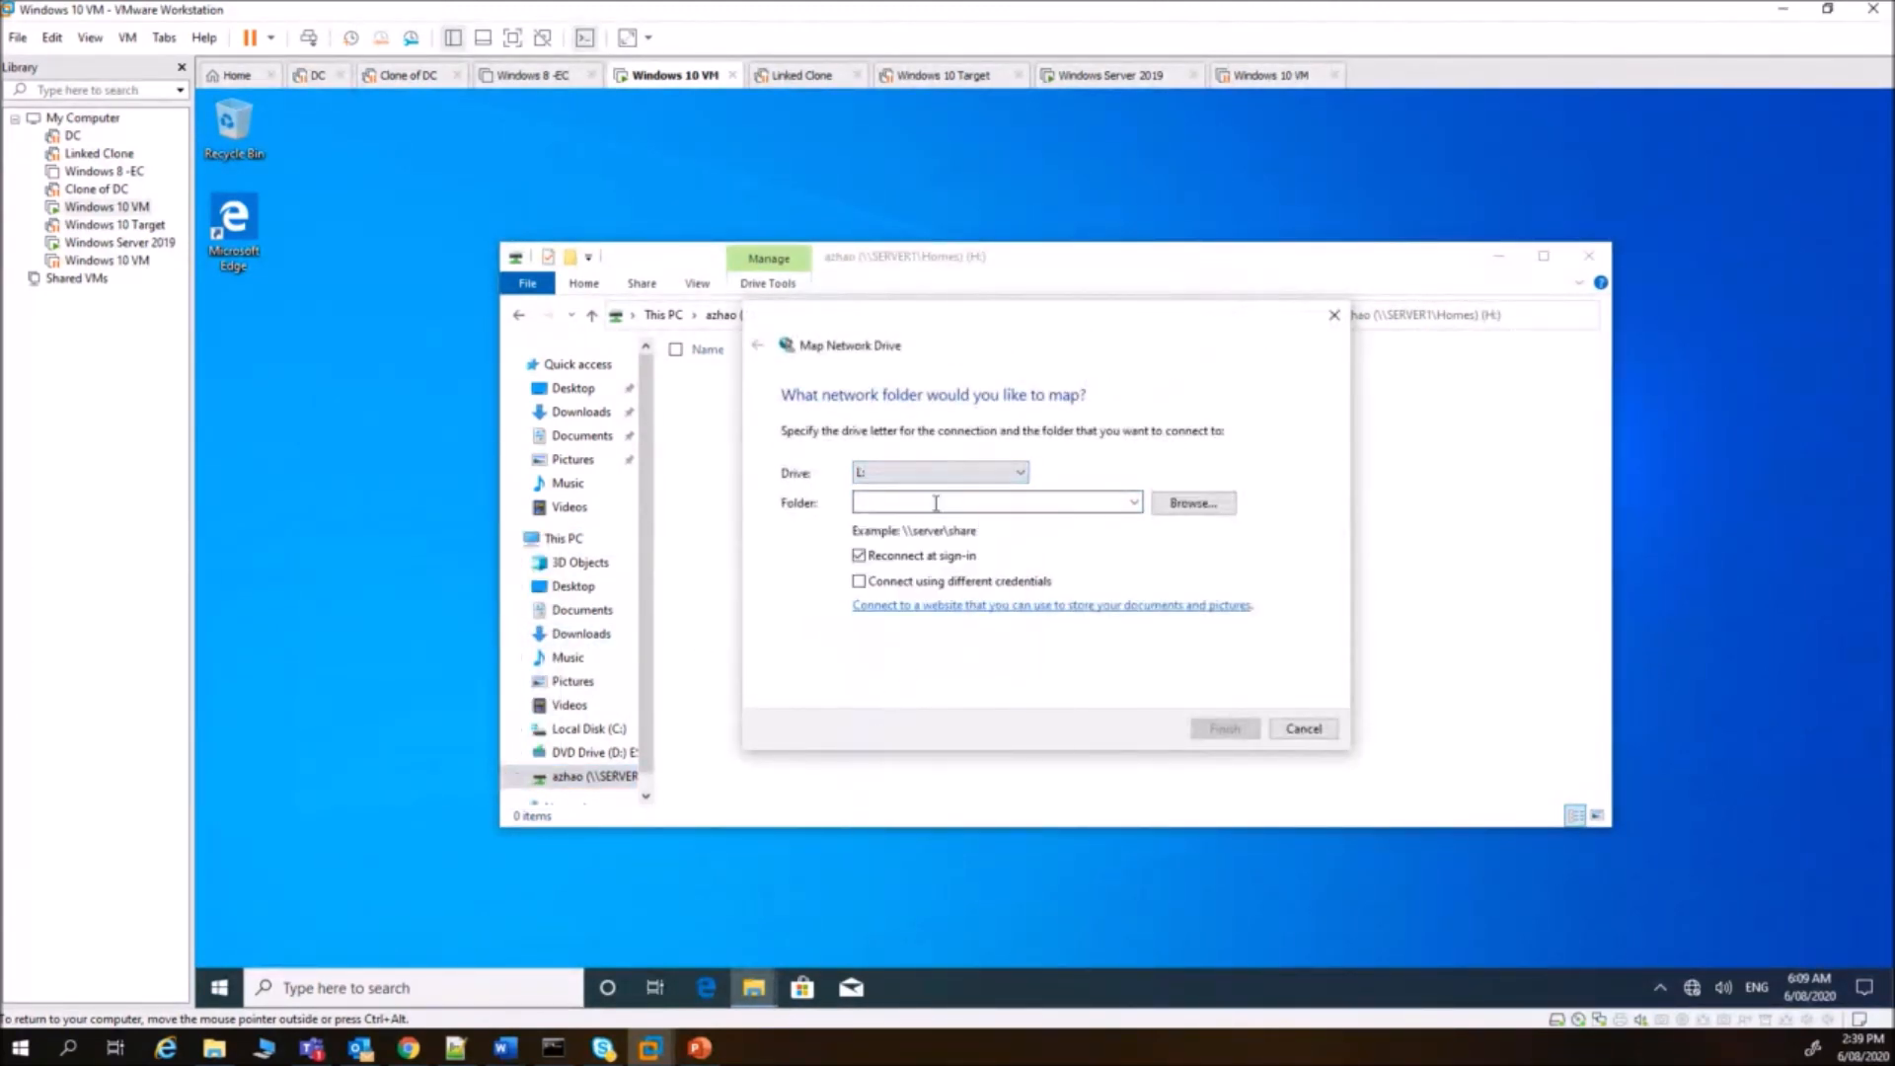
type("\\\\server1\\student_files")
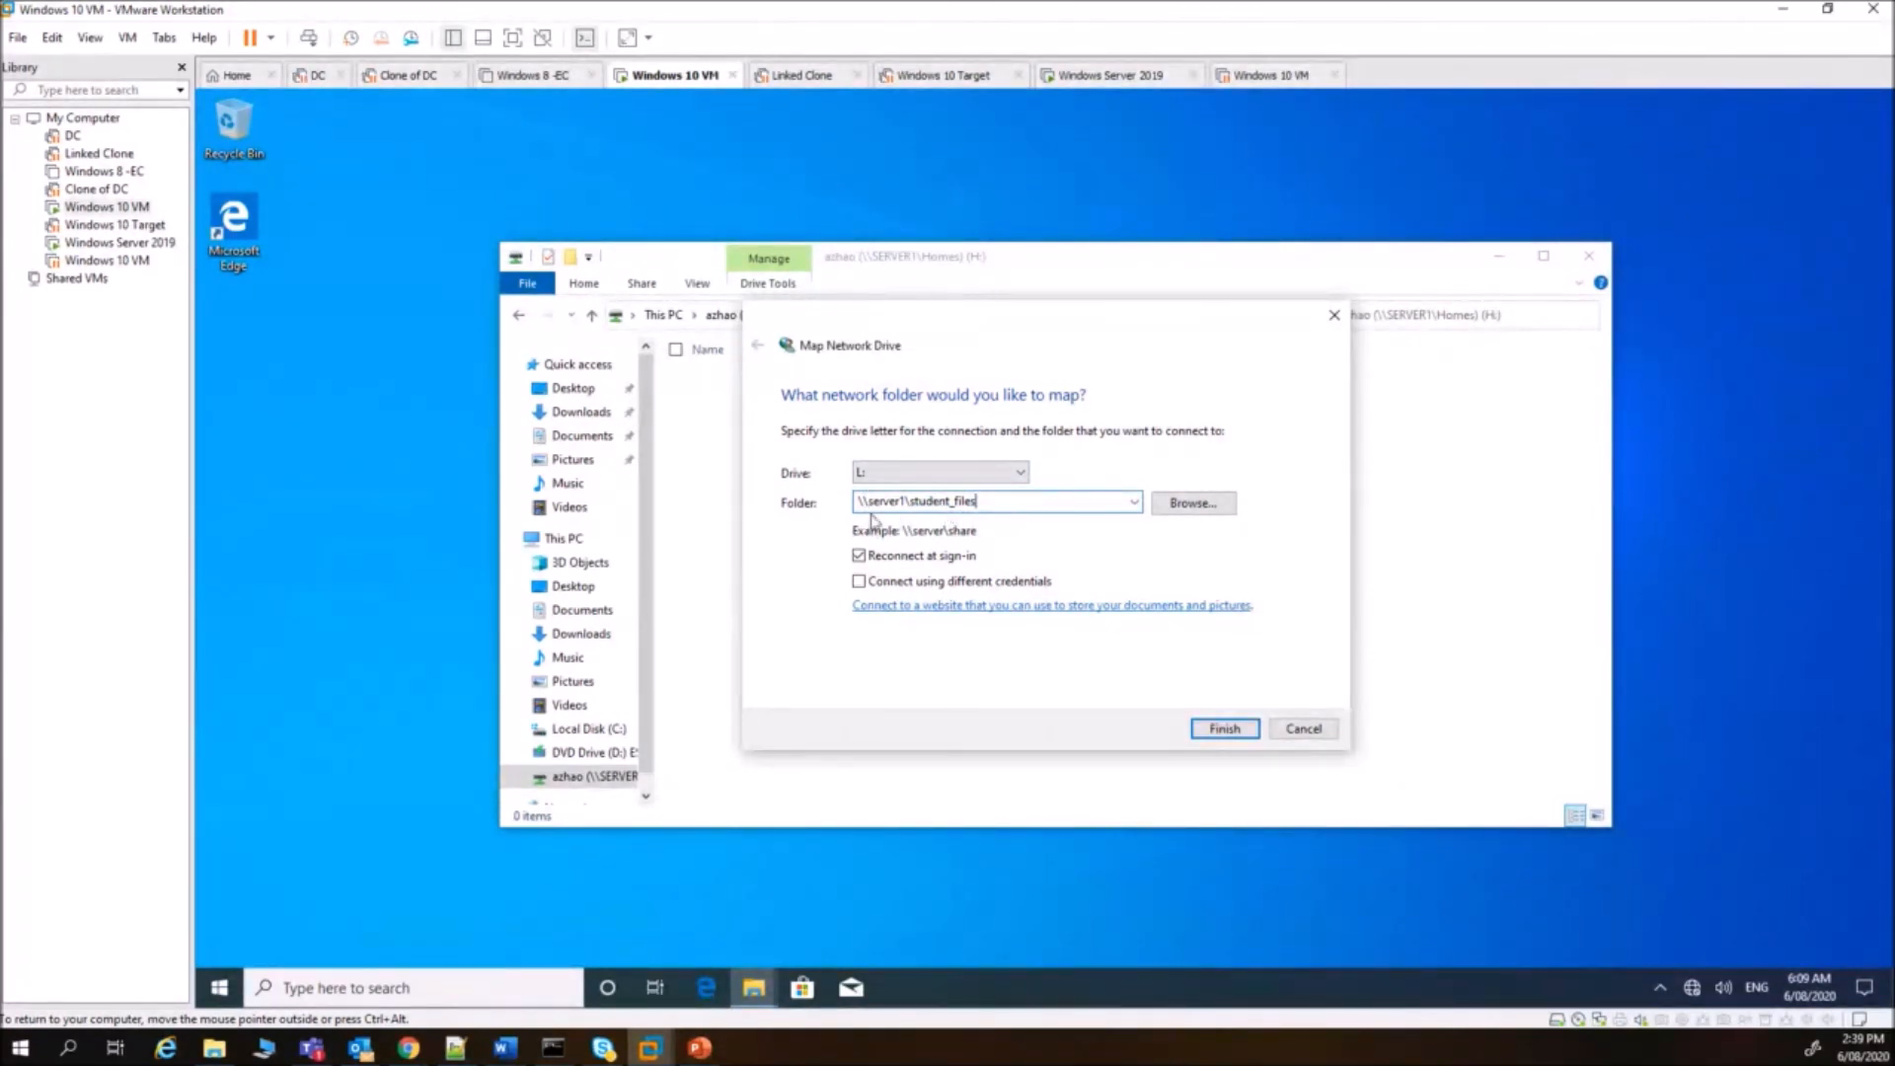
left_click(1224, 728)
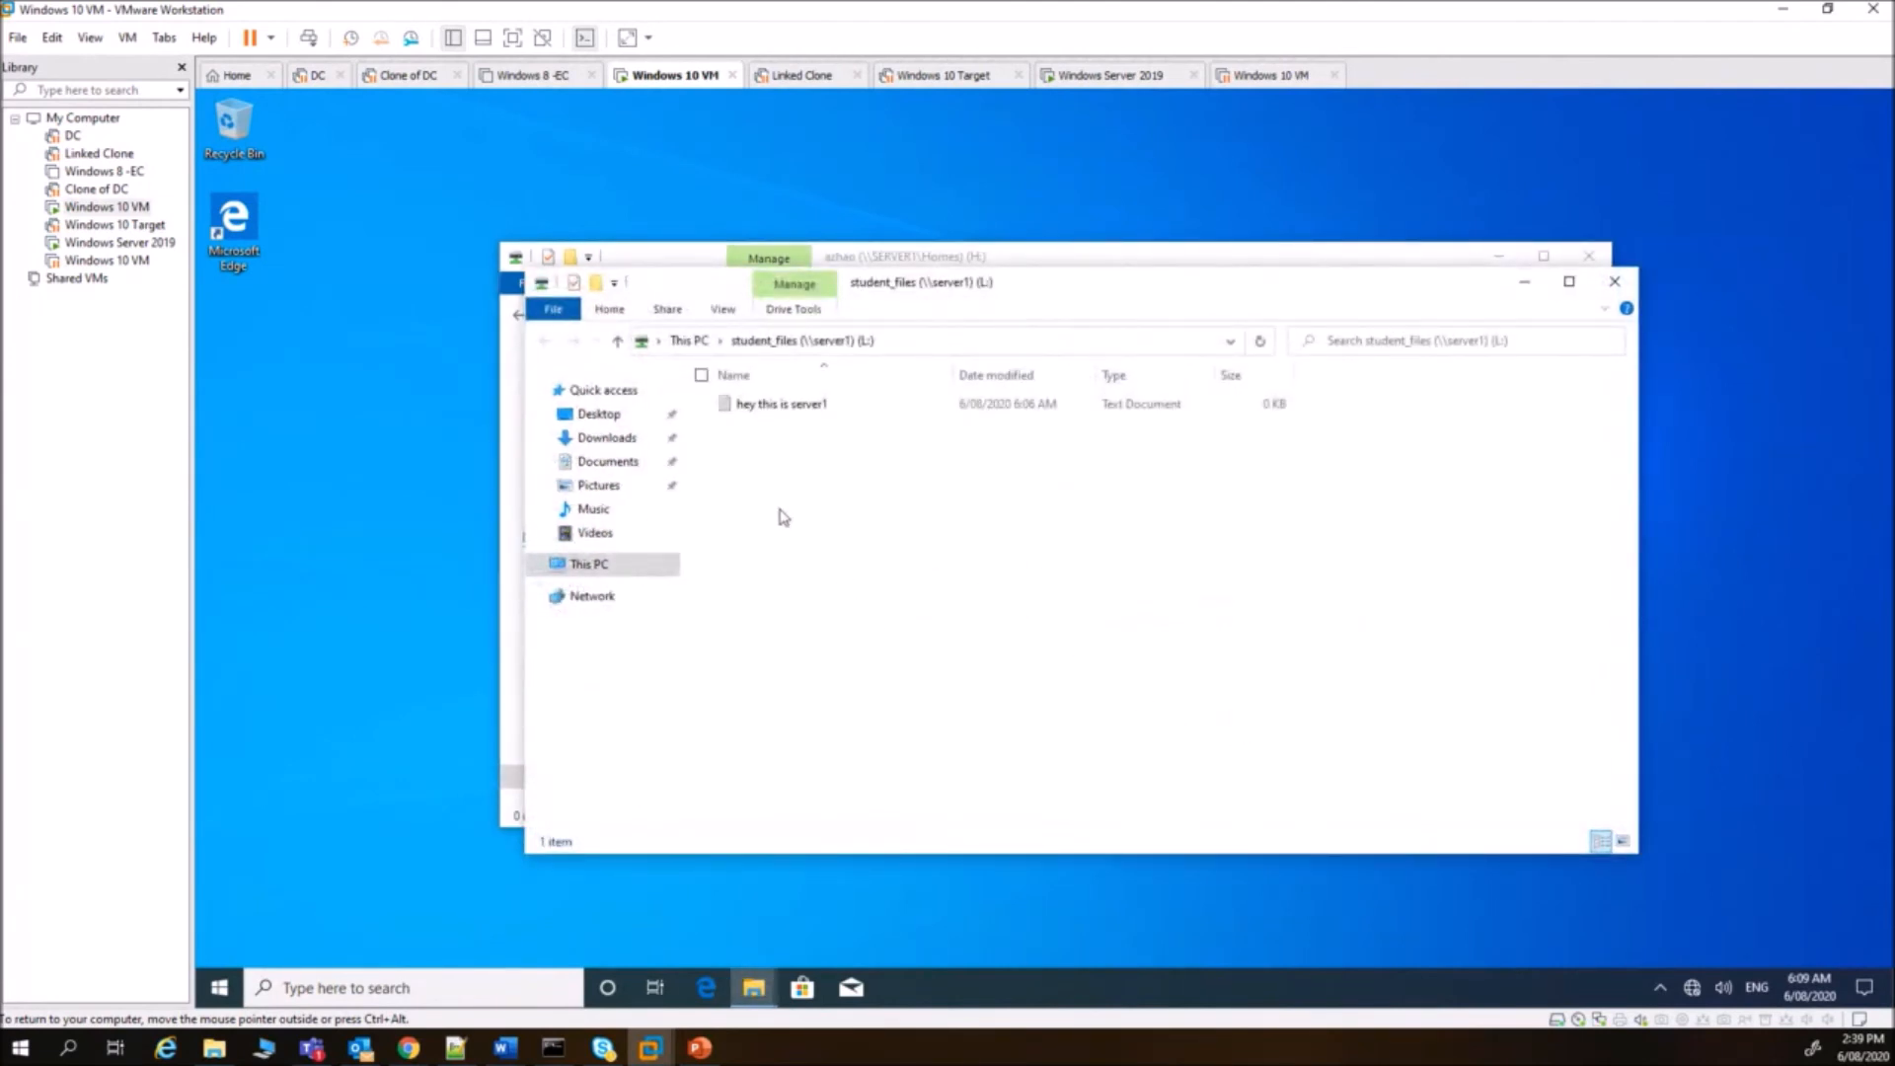
- Open the student_files (L:) drive and create a New Bitmap Image with its default name
left_click(1615, 281)
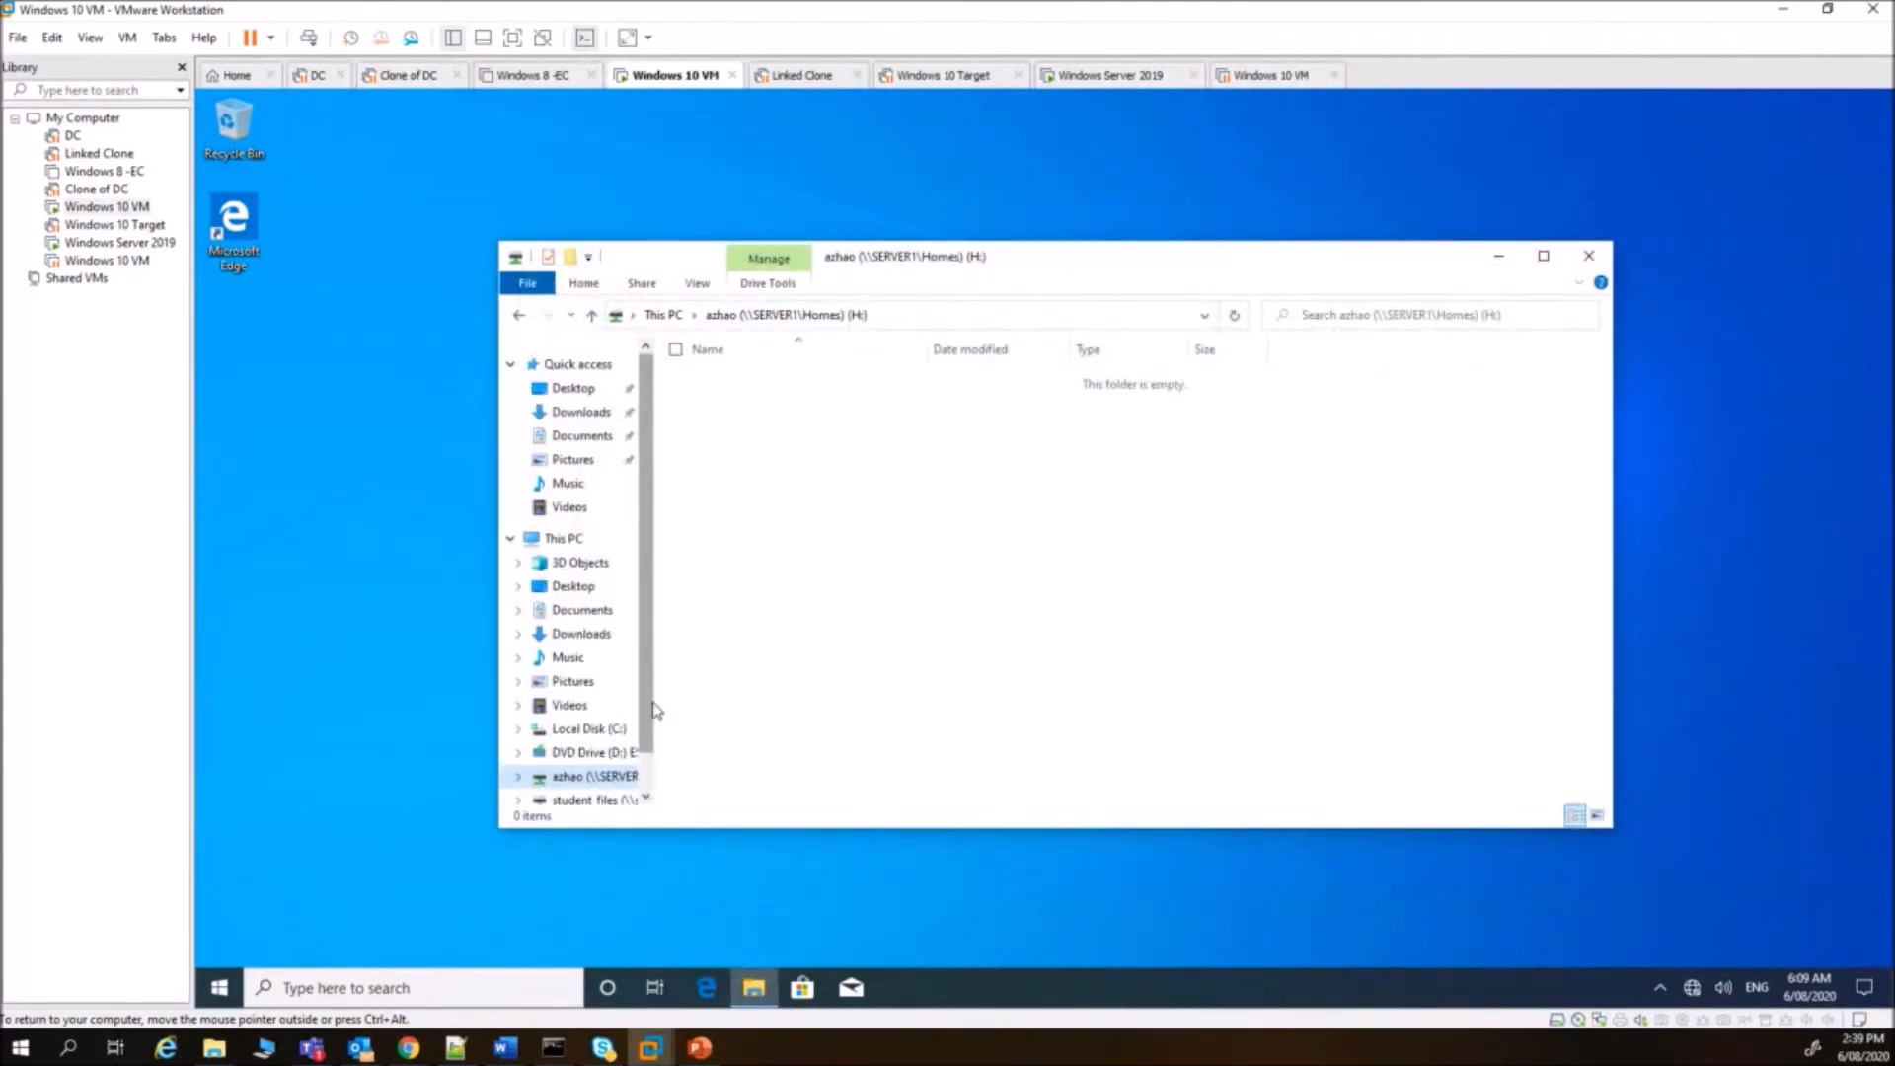
left_click_drag(656, 713, 756, 733)
scroll(755, 734, "down", 1)
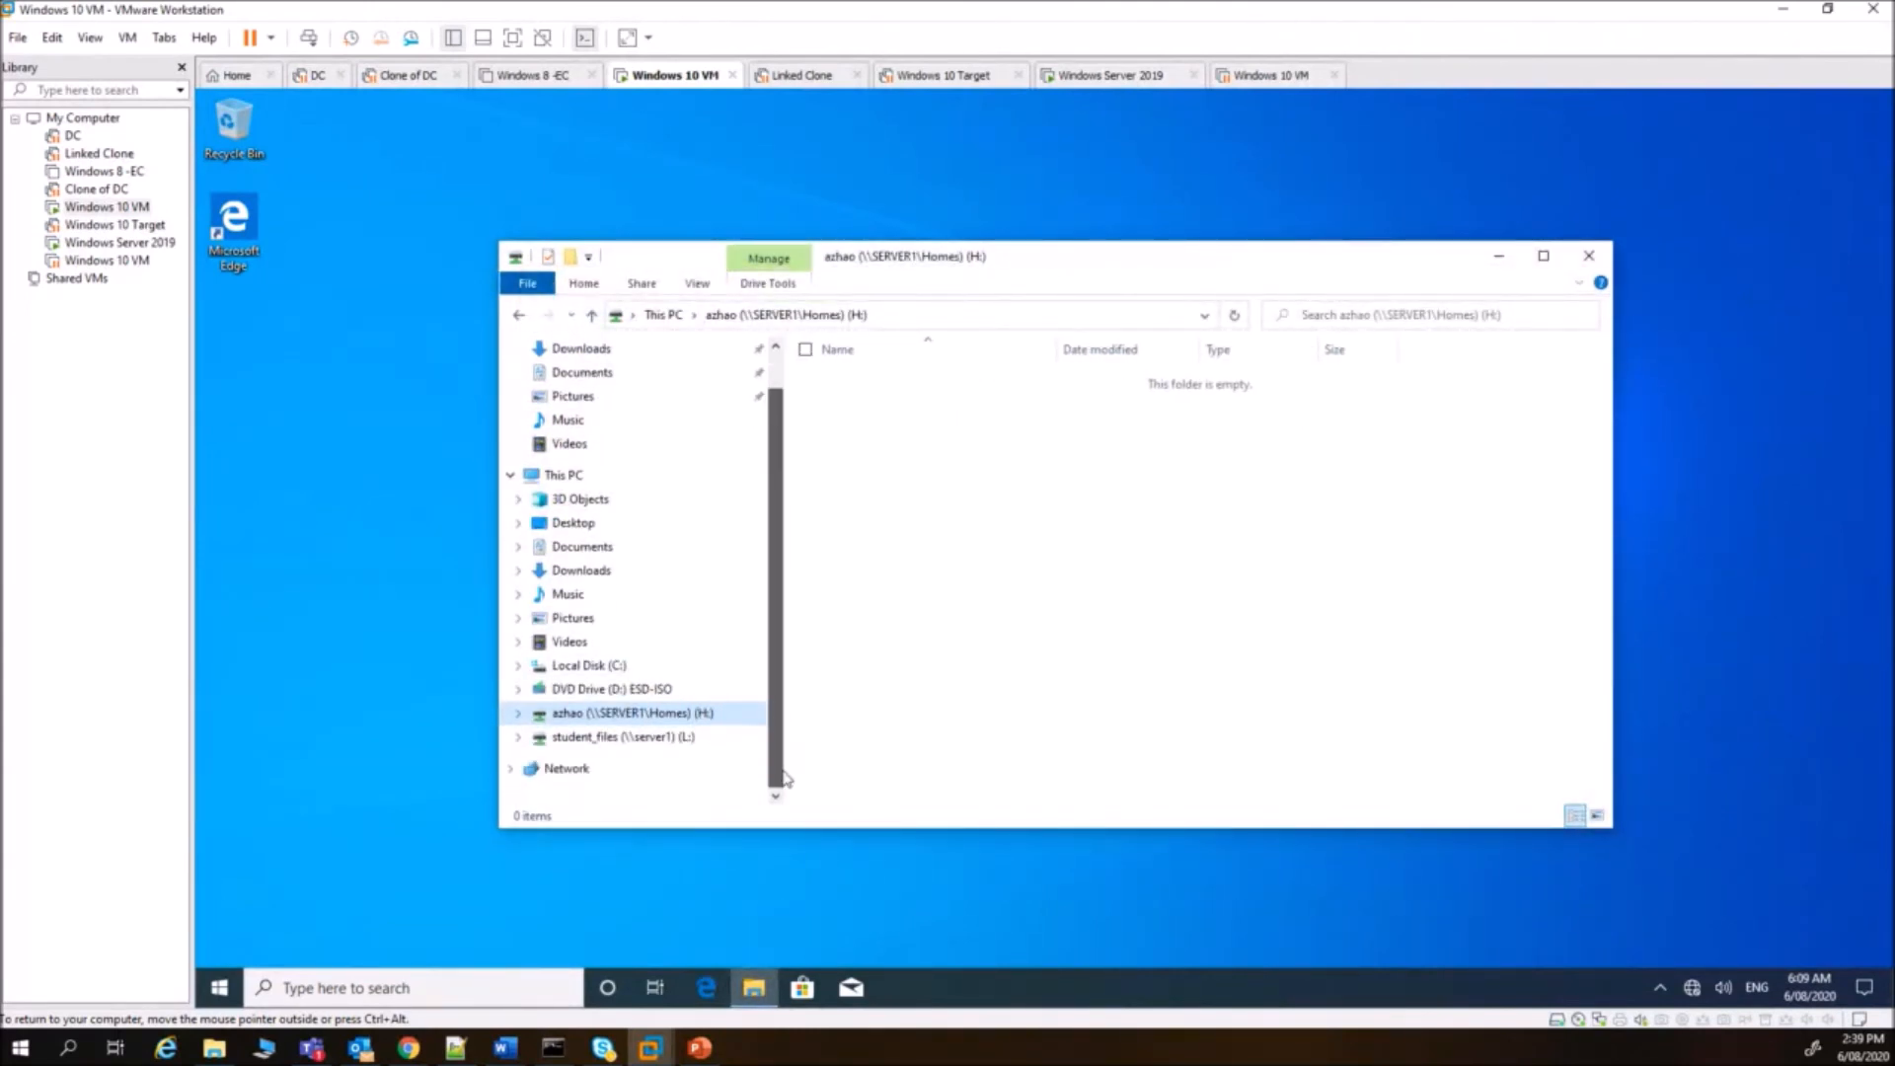
left_click(601, 738)
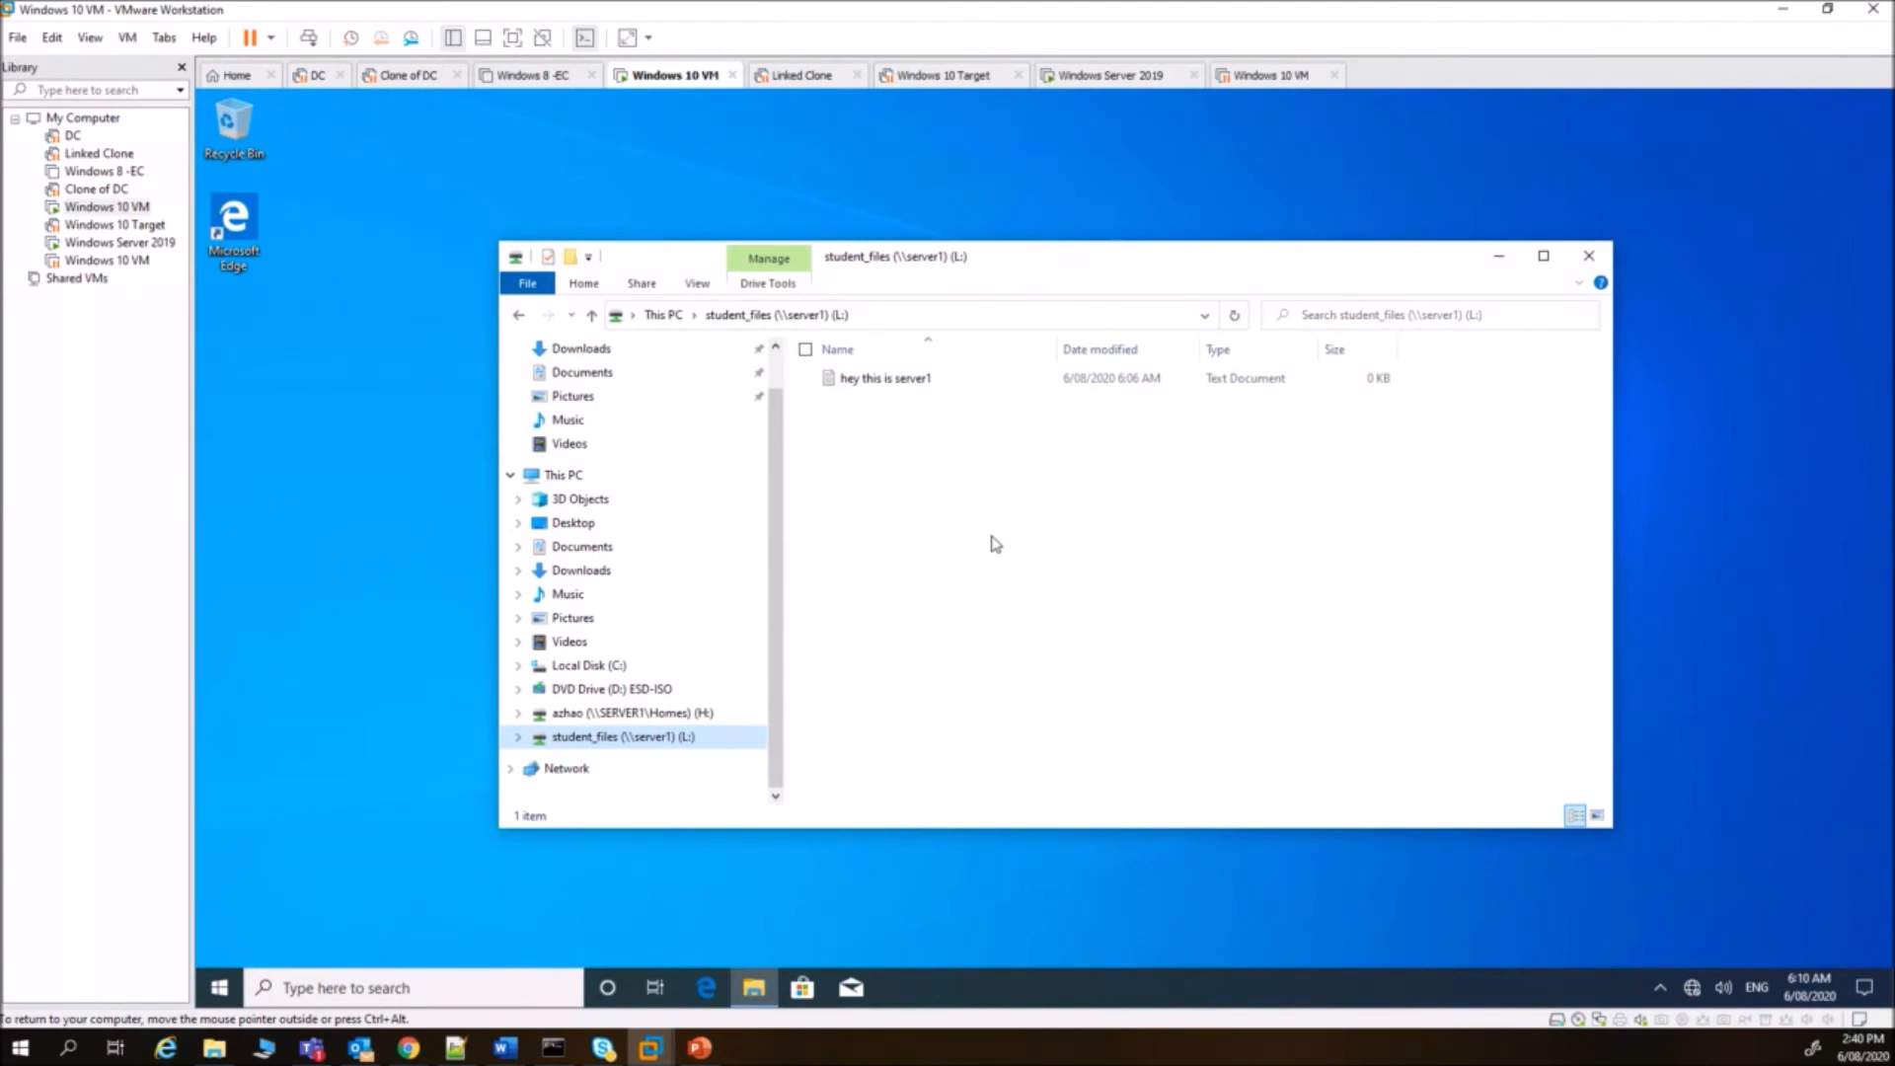
right_click(879, 460)
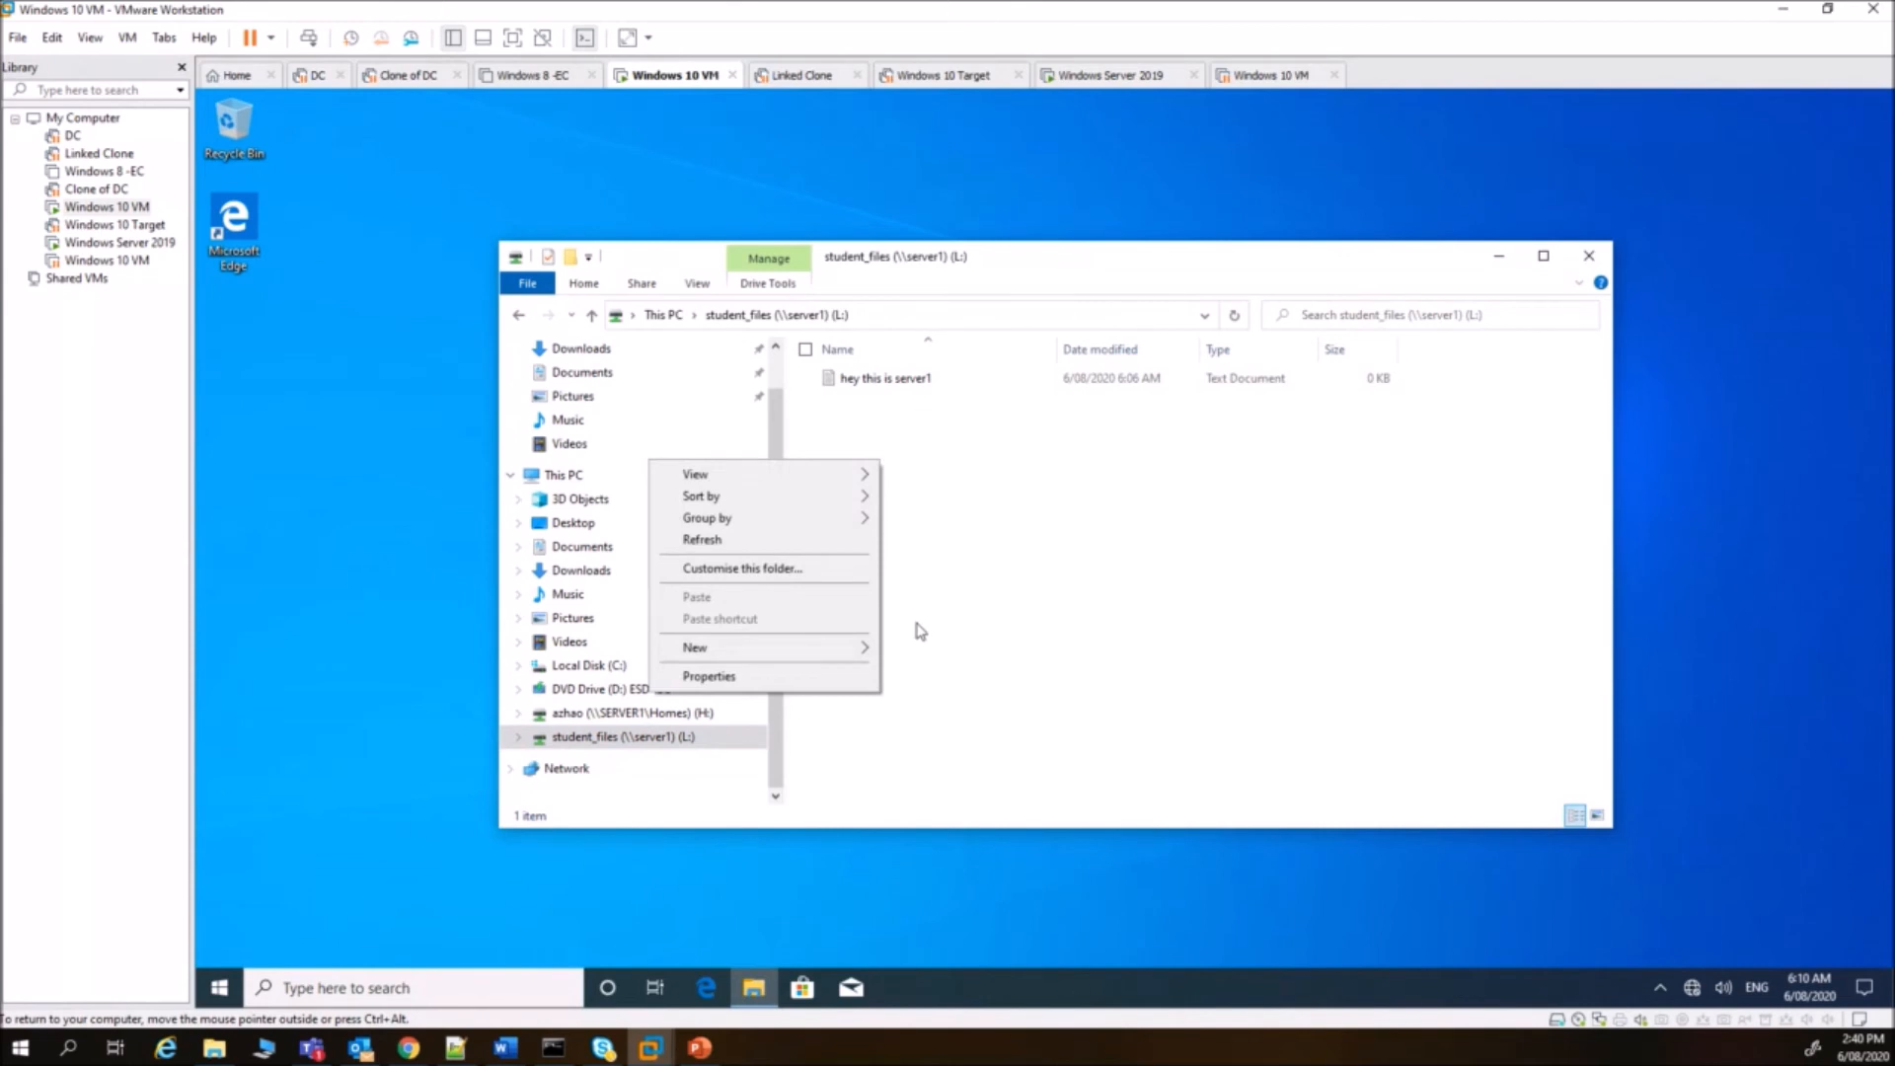
mouse_move(853, 650)
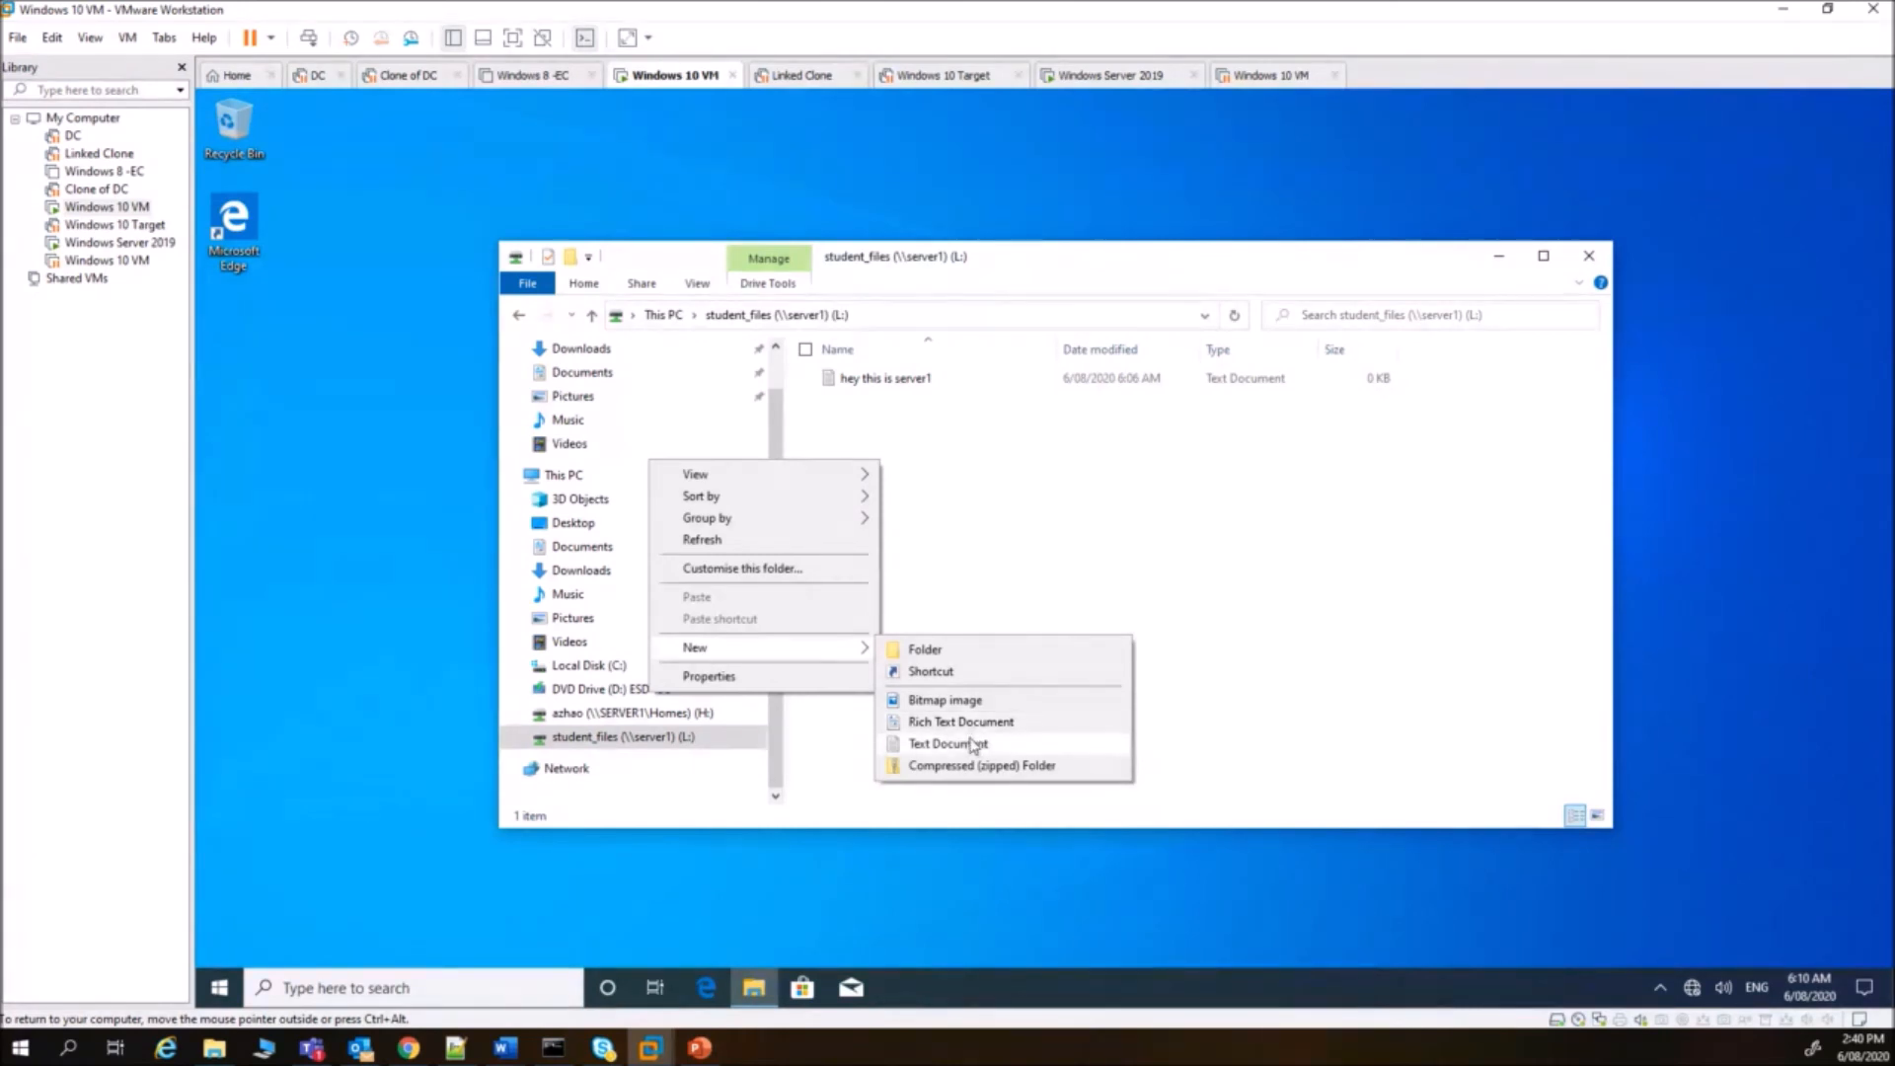
left_click(961, 703)
key("Return")
- Type 'zsdjfhkljxhdakljshdklajl' into 'hey this is server1' in Notepad, save it in place, and close Notepad
left_click(900, 381)
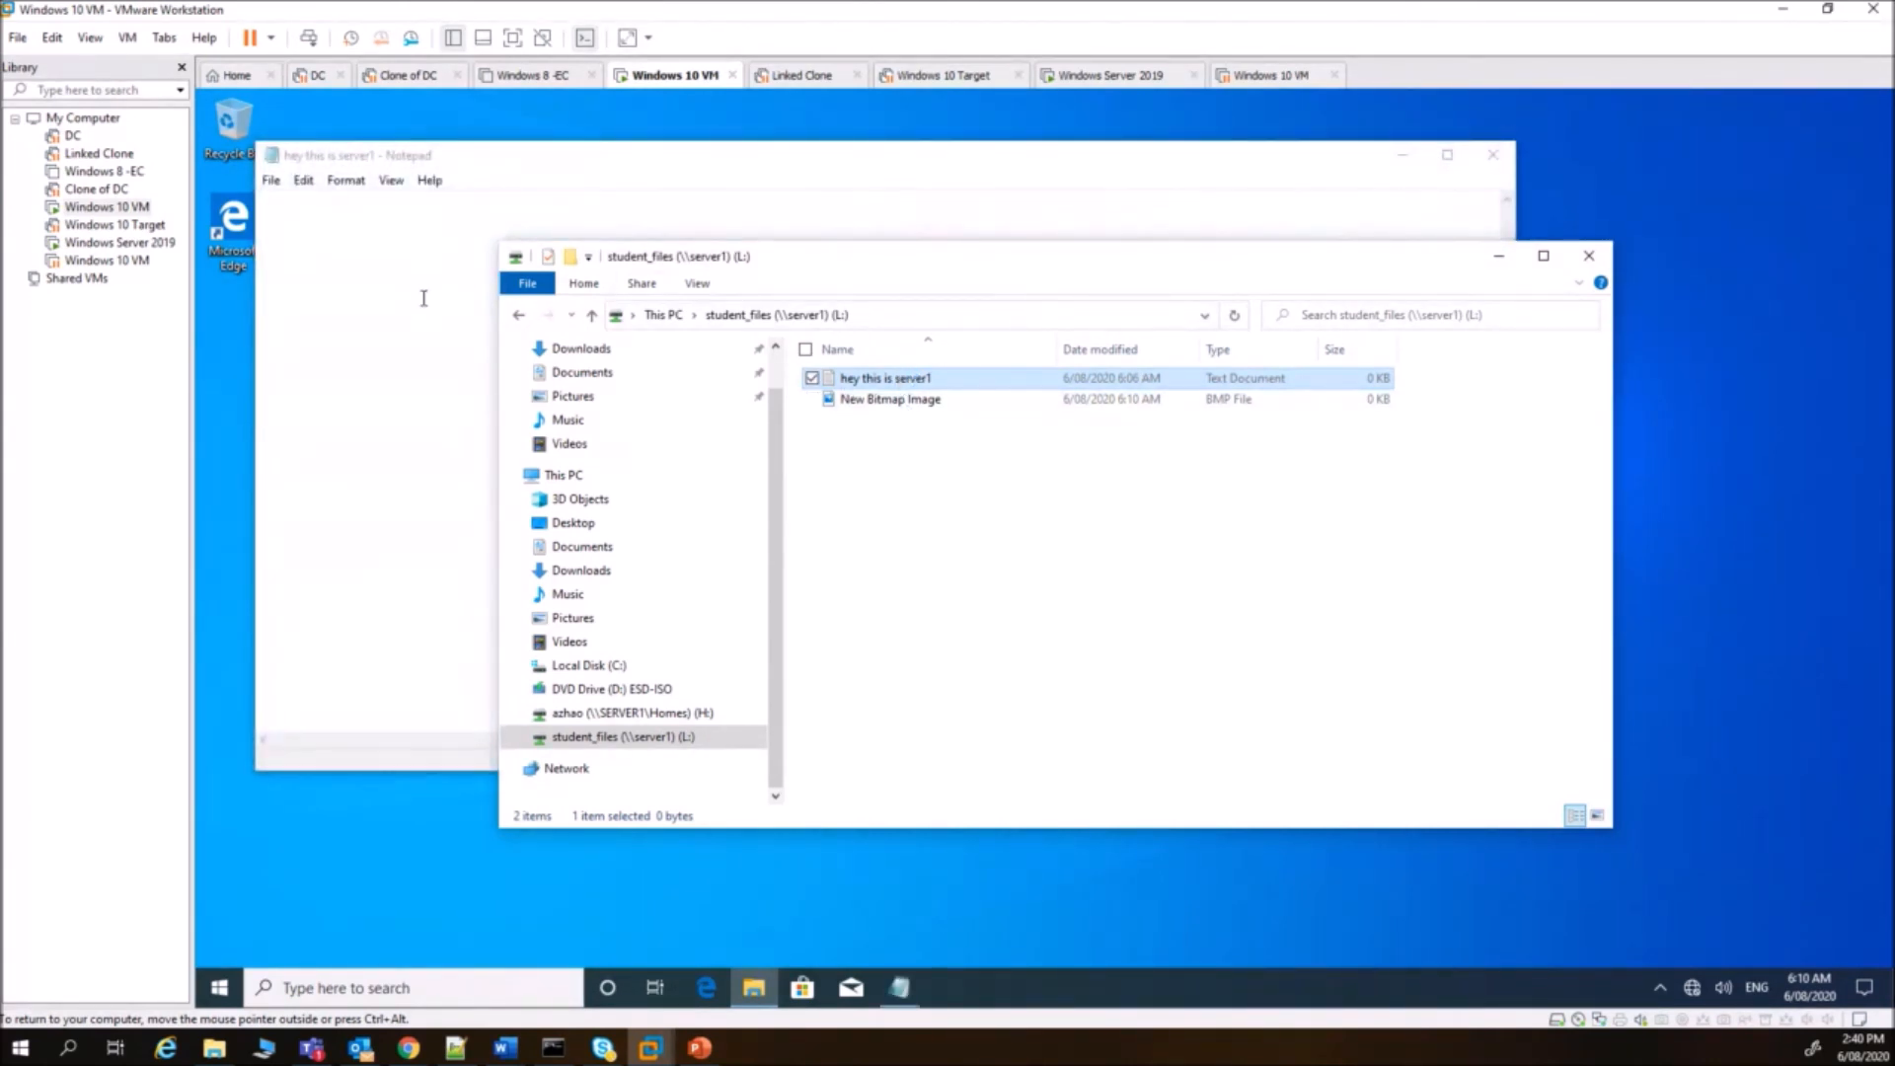
type("zsdjfhkljxhdakljshdklajl")
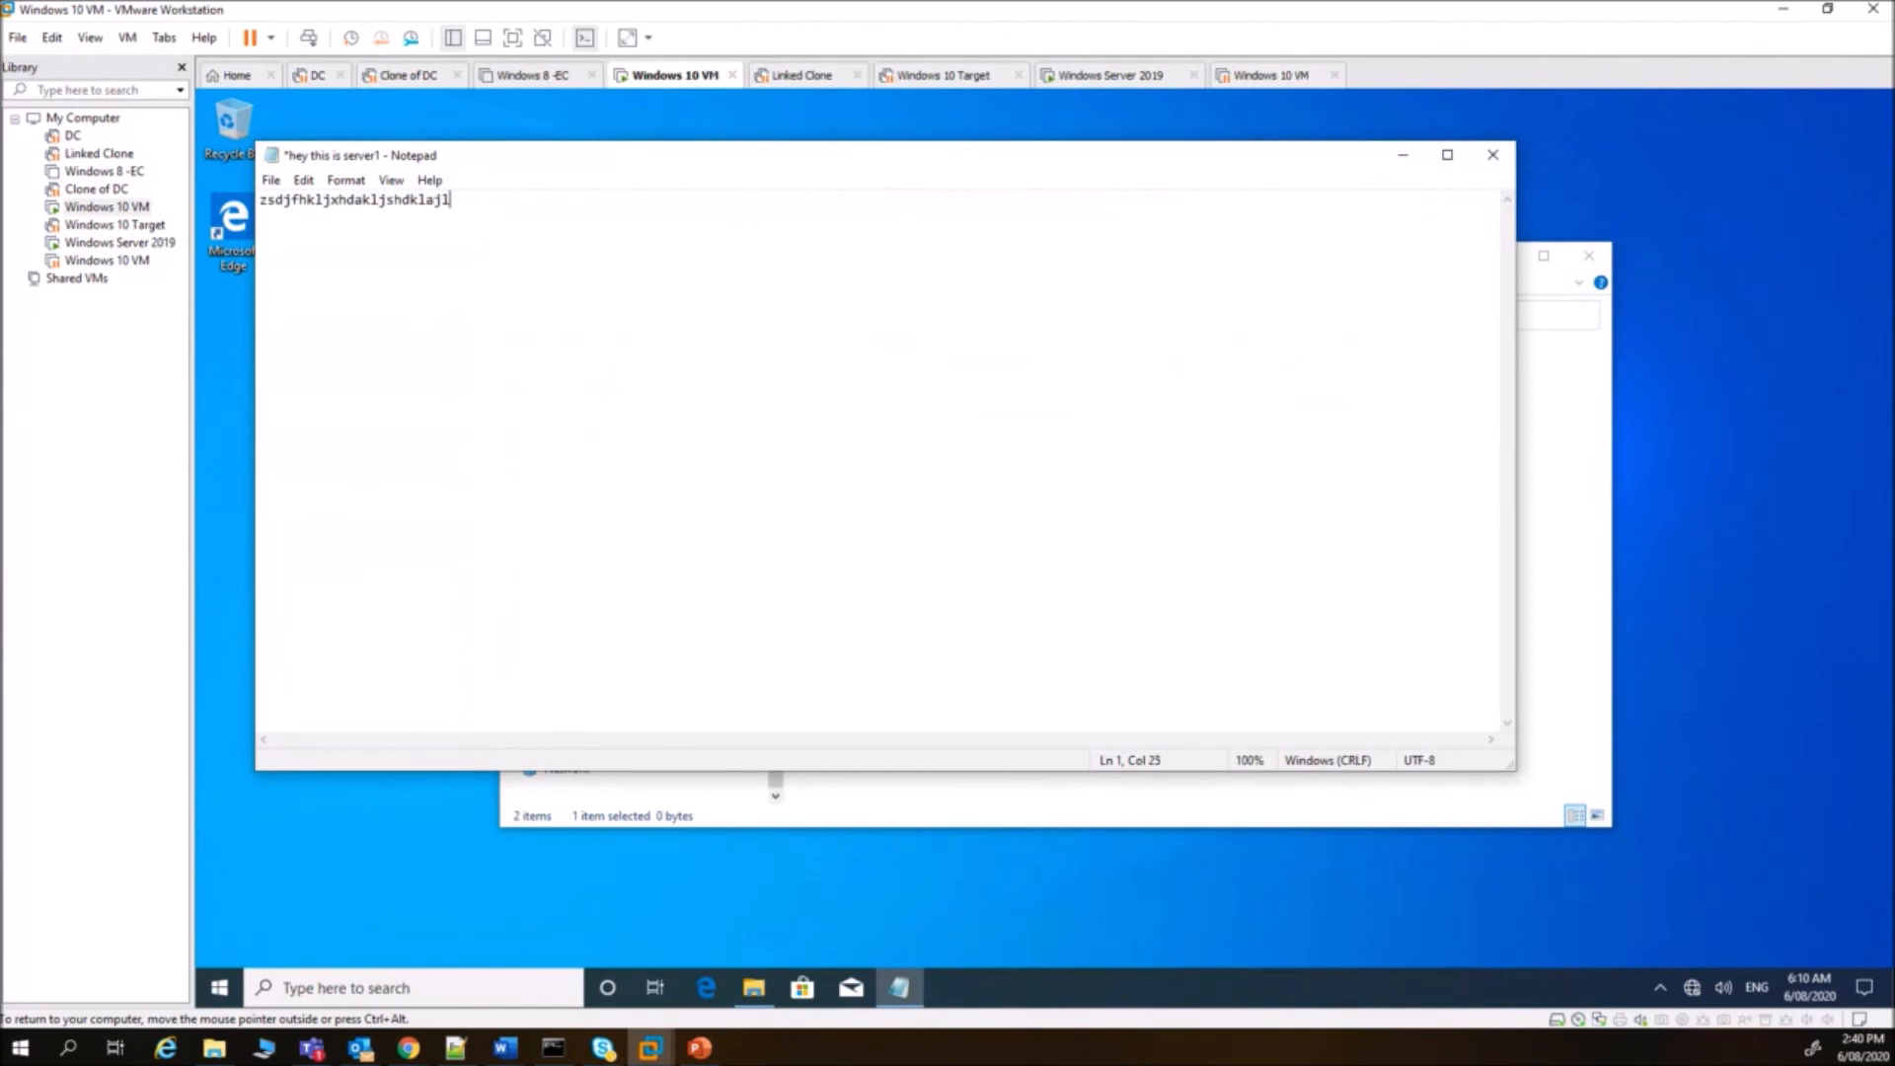
left_click(271, 180)
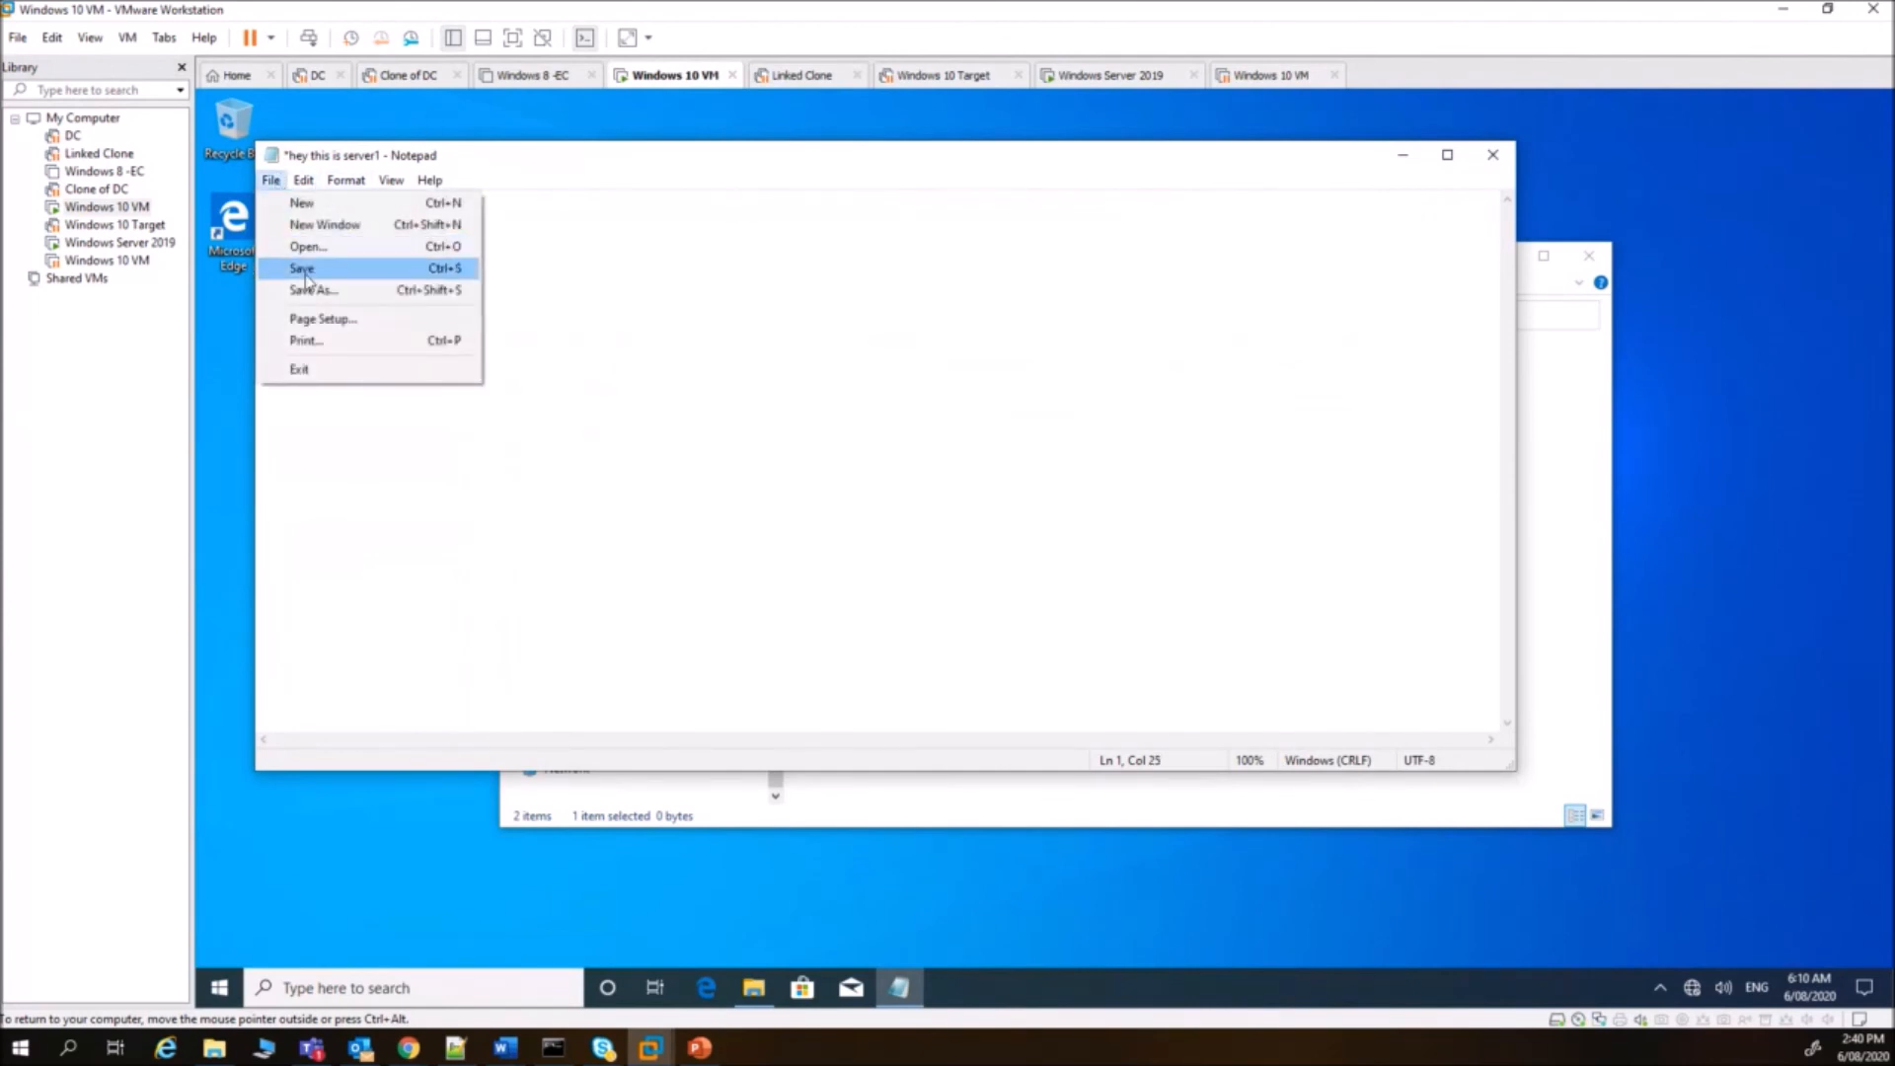
left_click(318, 291)
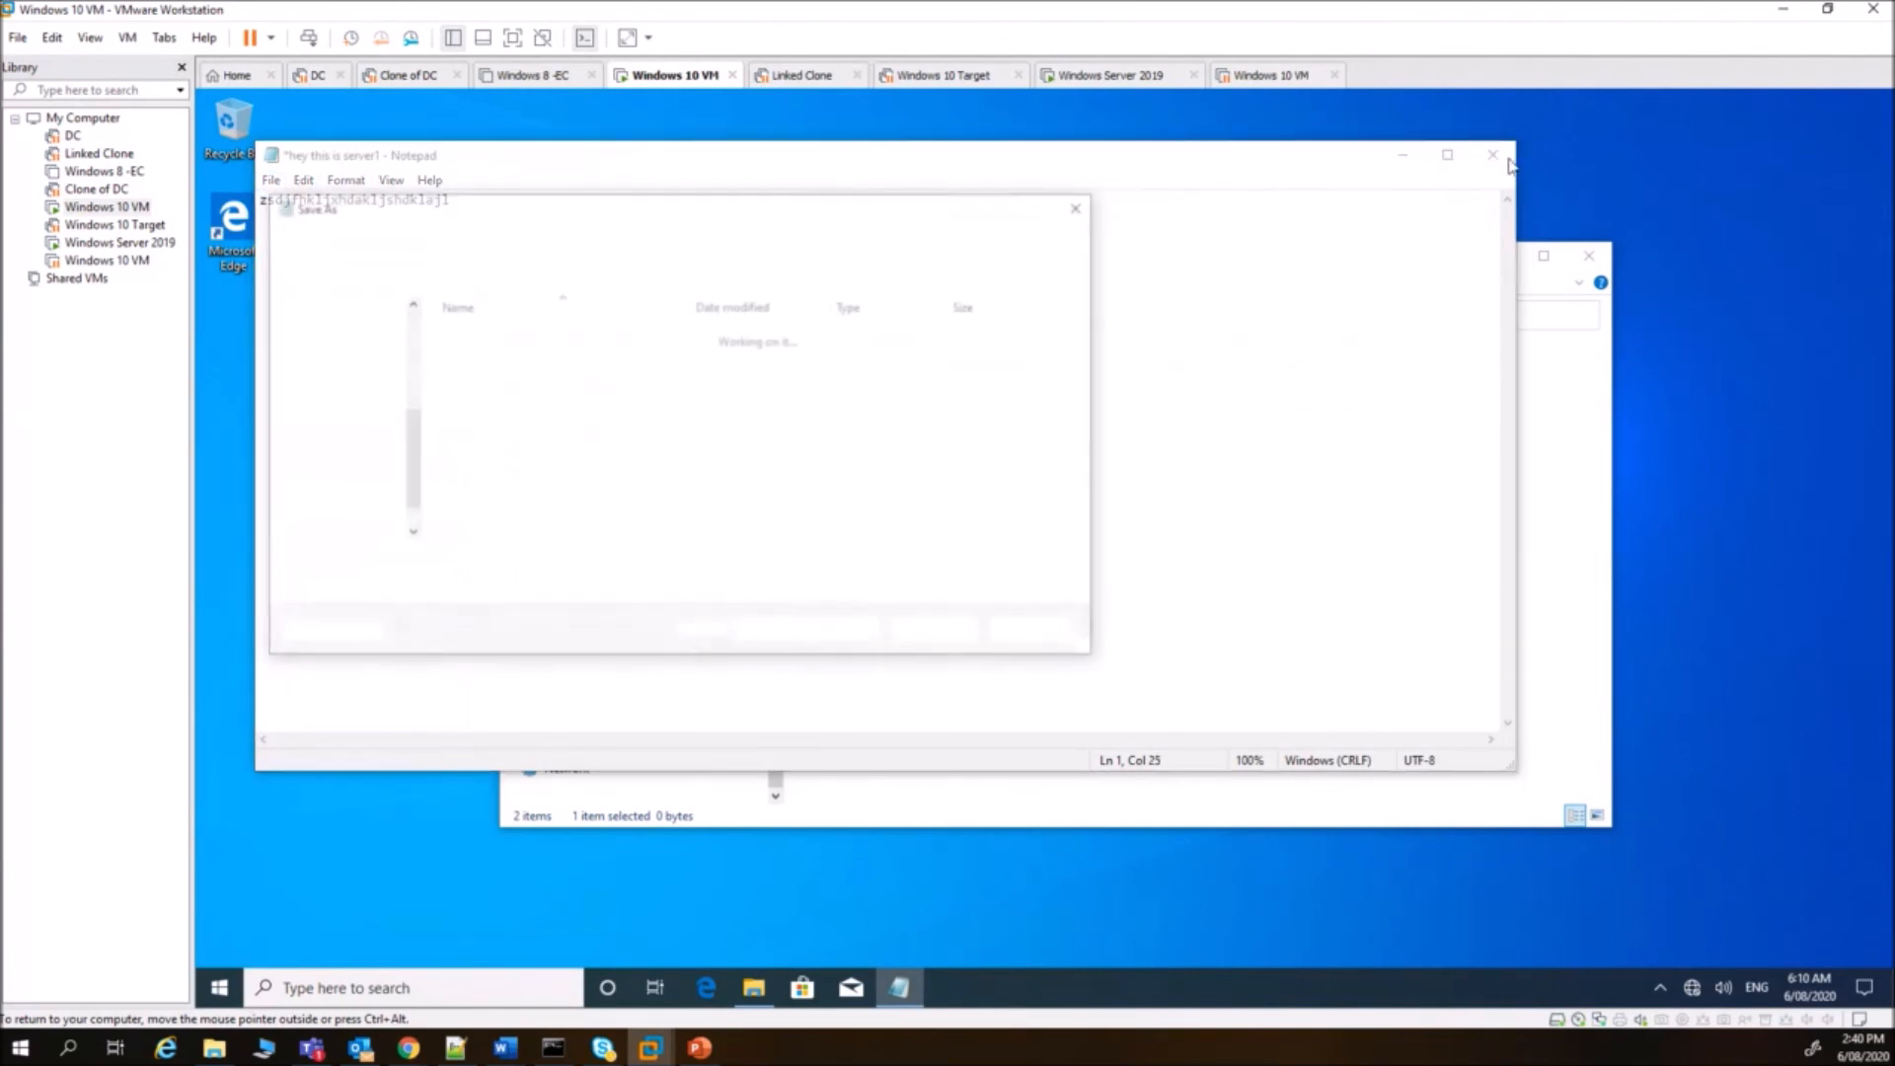
left_click(1071, 634)
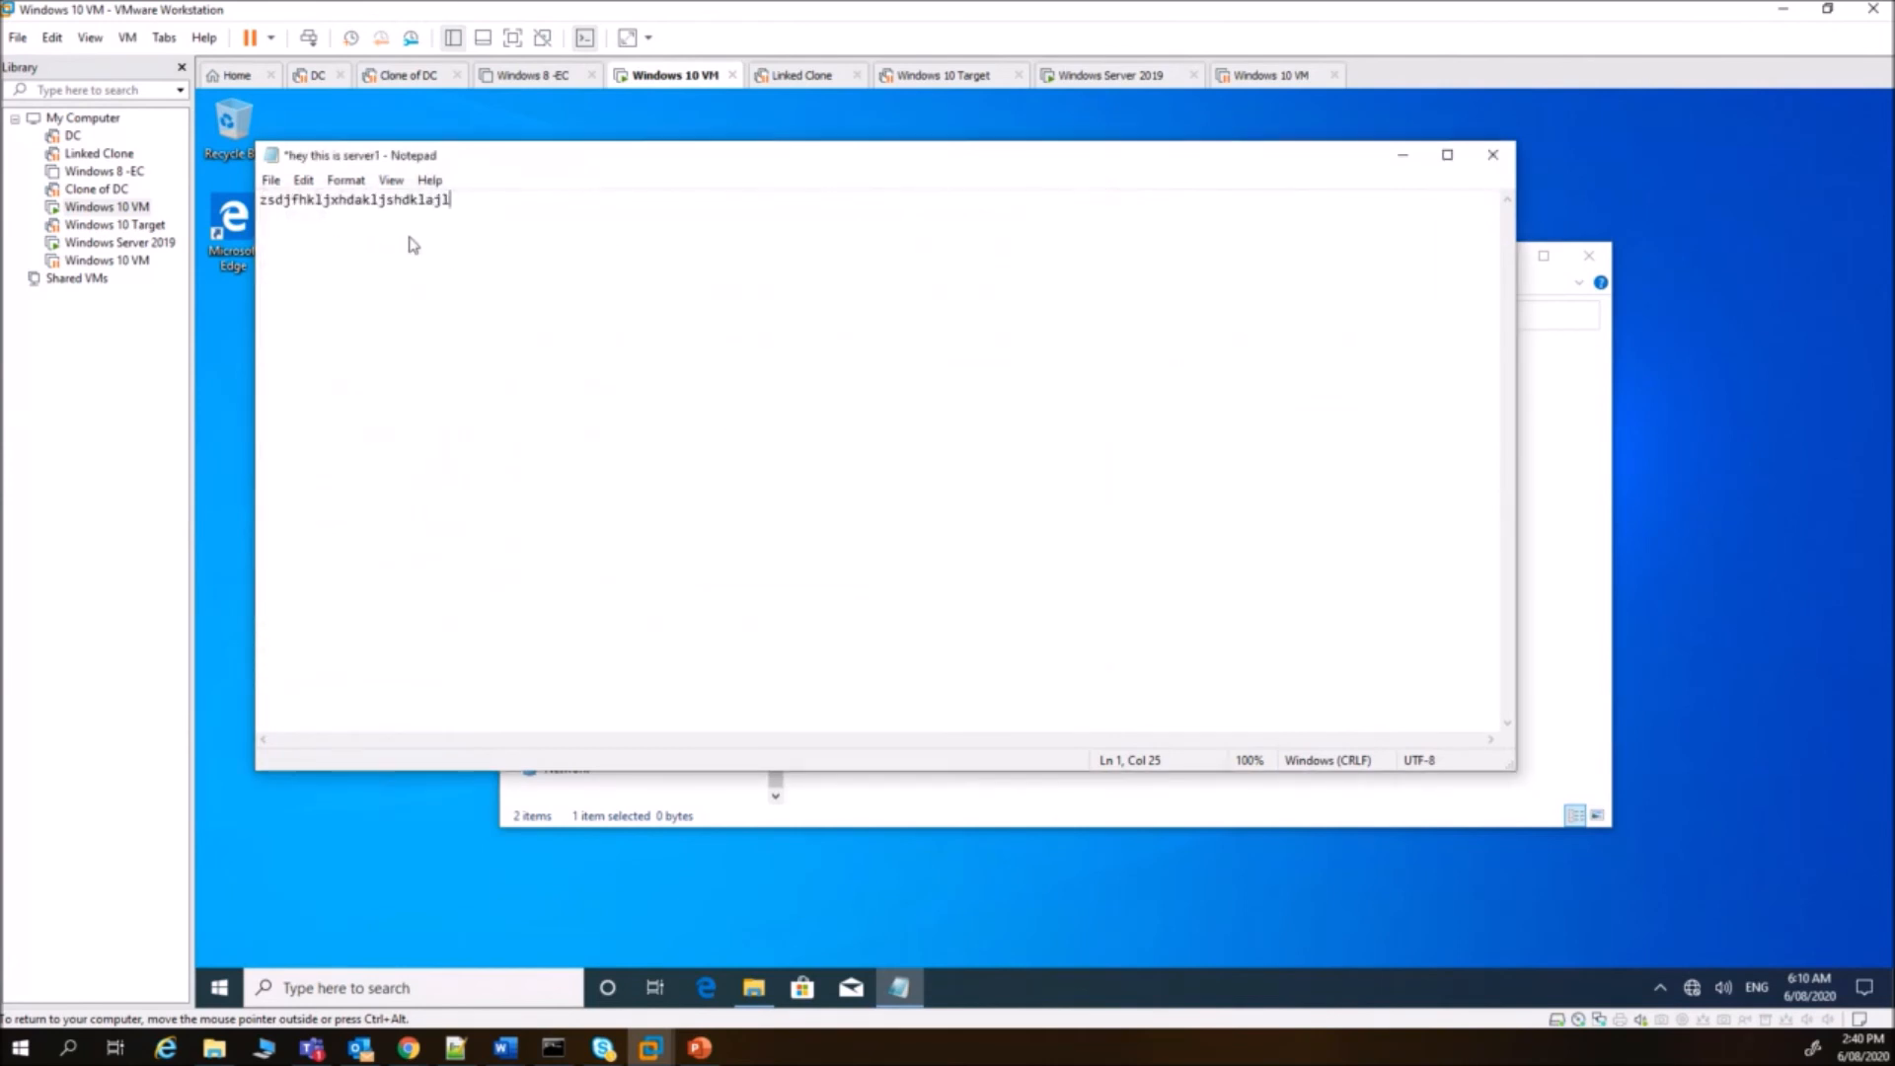
left_click(270, 180)
left_click(303, 269)
left_click(1493, 155)
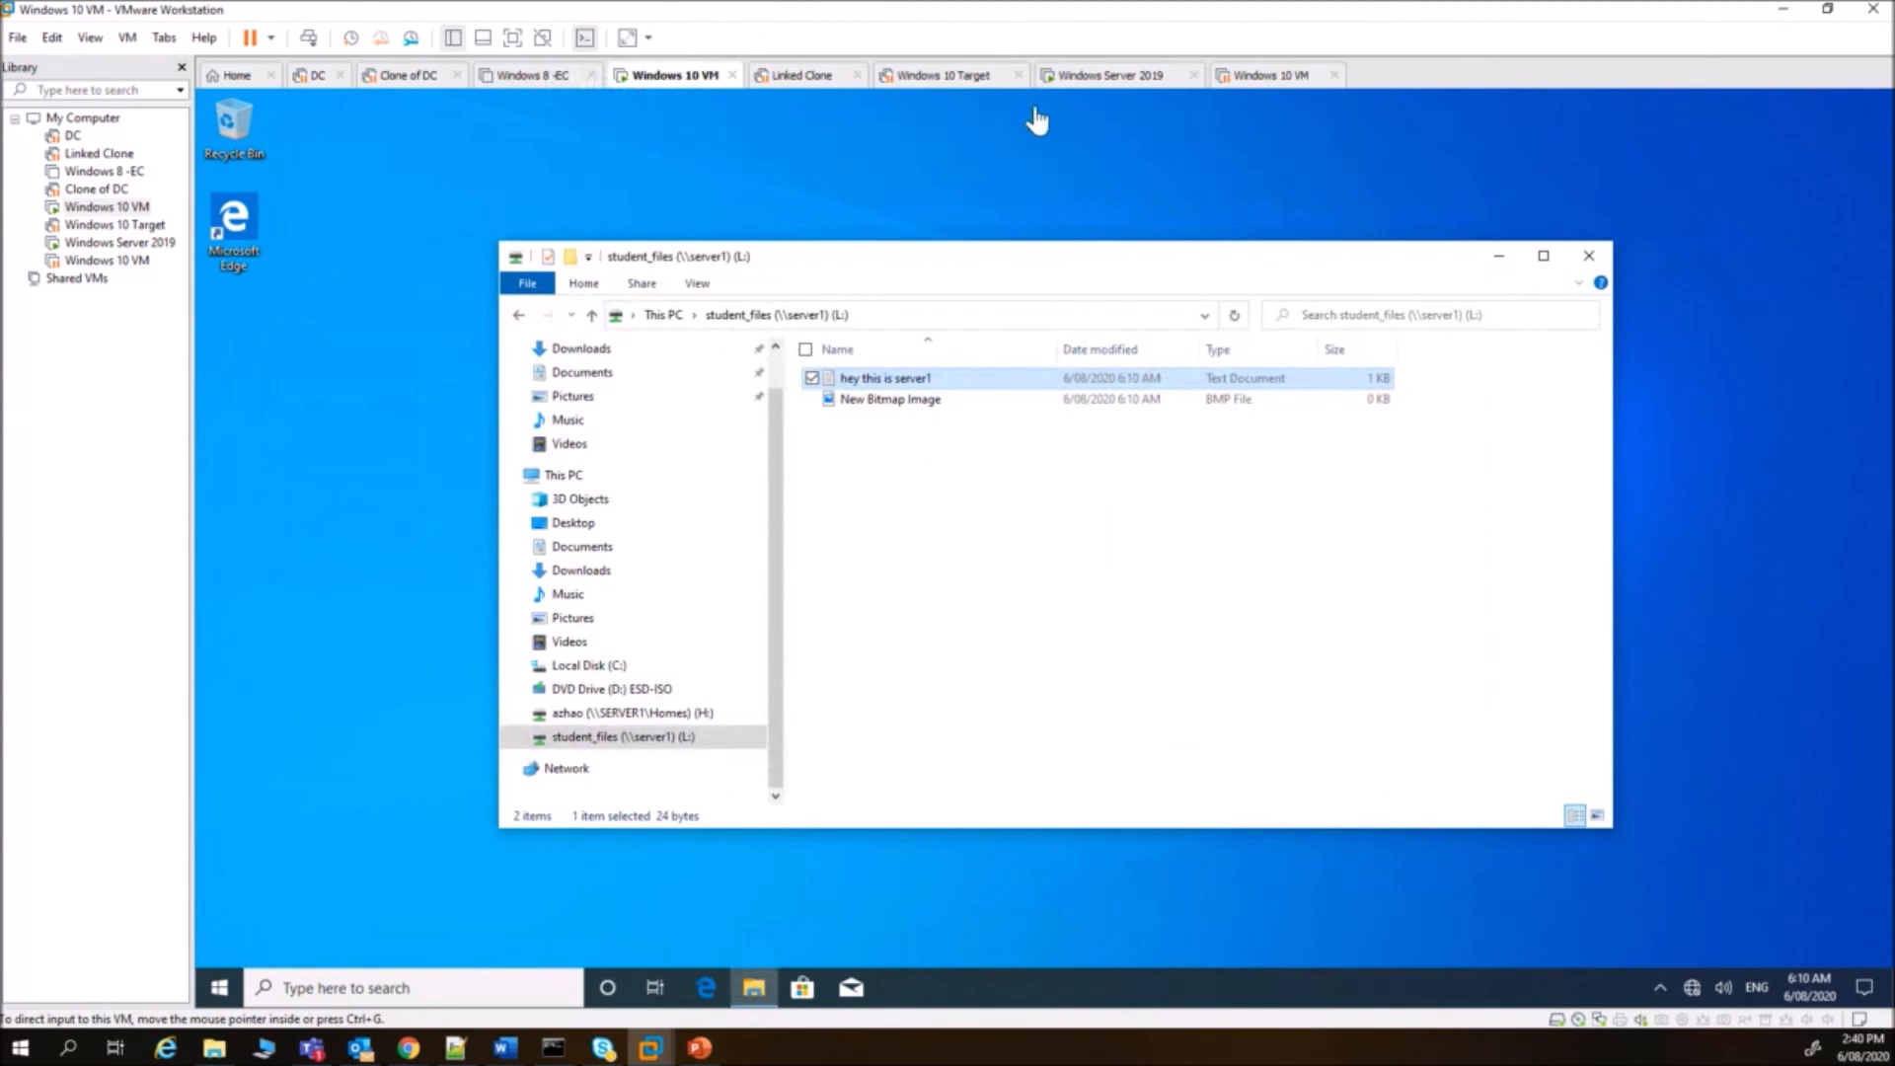
- On Server 2019, open 'hey this is server1' in Notepad to check the saved edit
left_click(1140, 79)
double_click(760, 378)
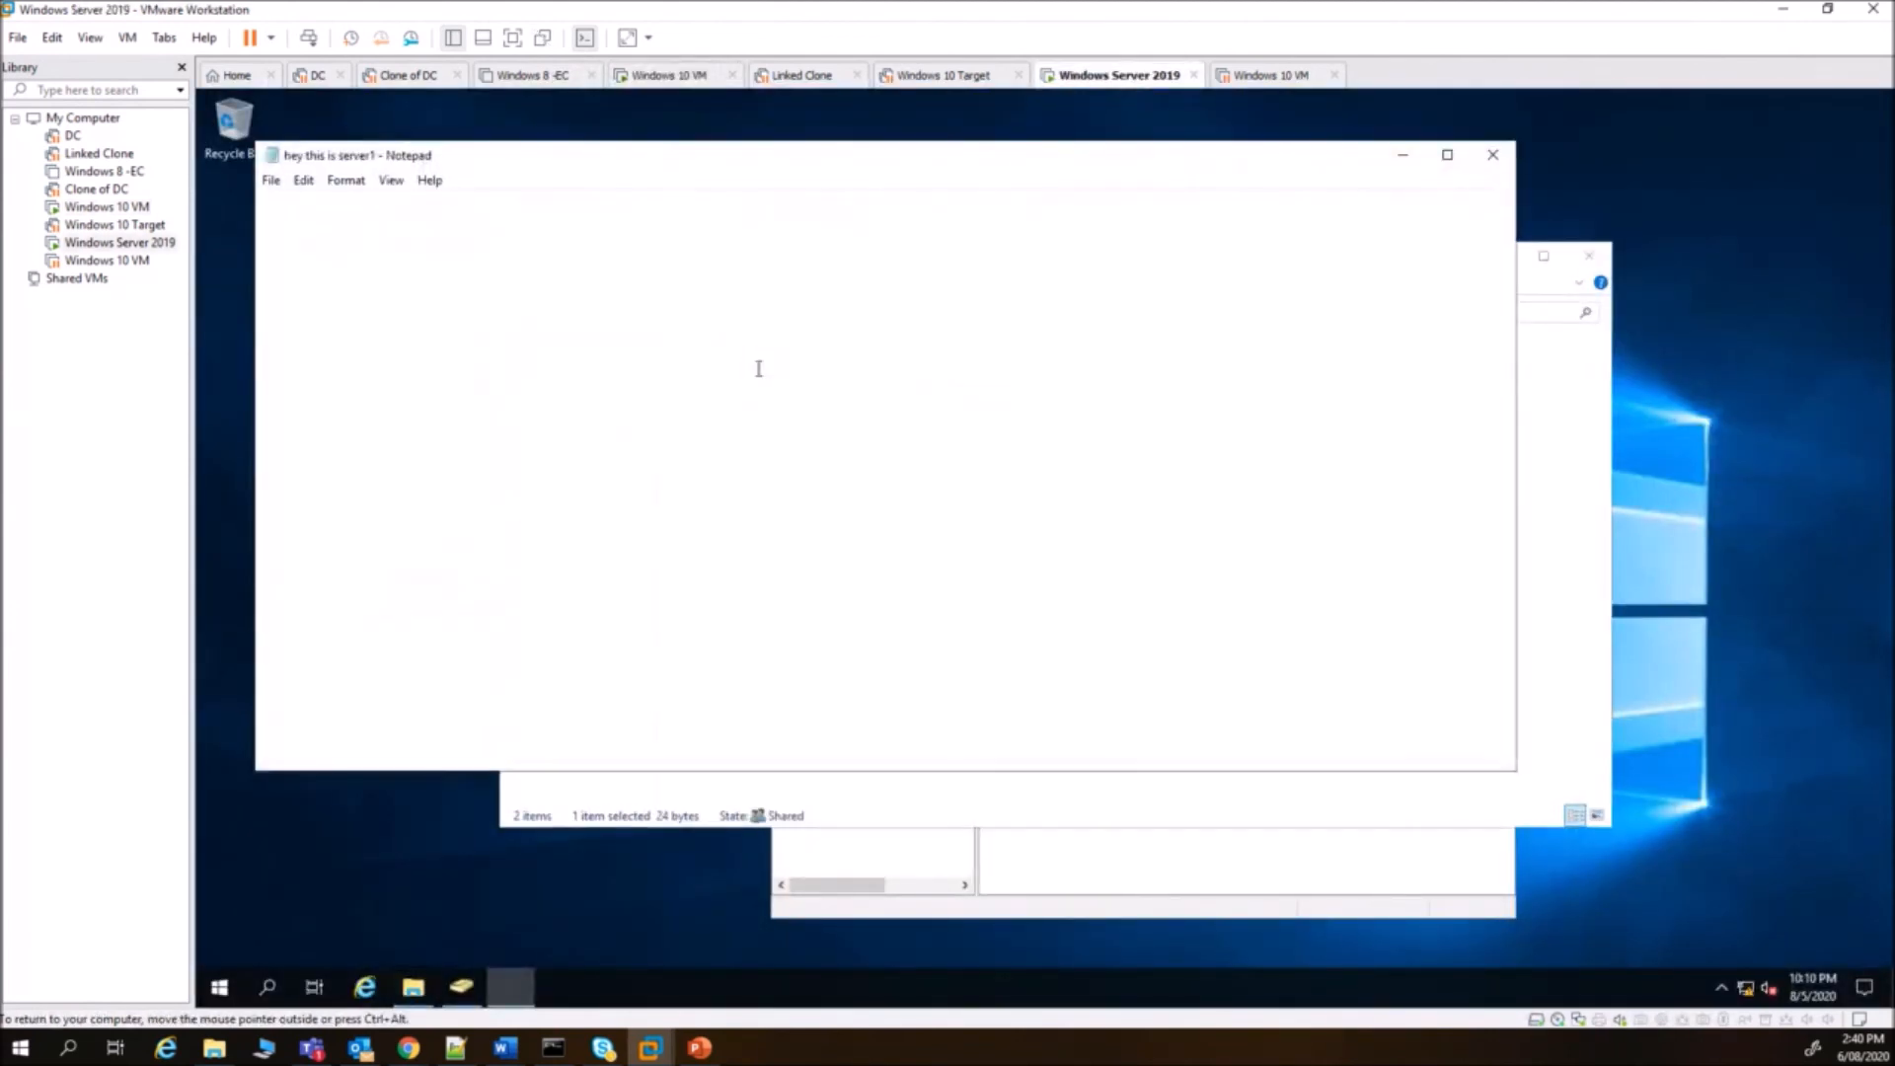
left_click(1493, 154)
- Back on Windows 10, permanently delete 'hey this is server1' from L: with Shift+Delete
left_click(676, 76)
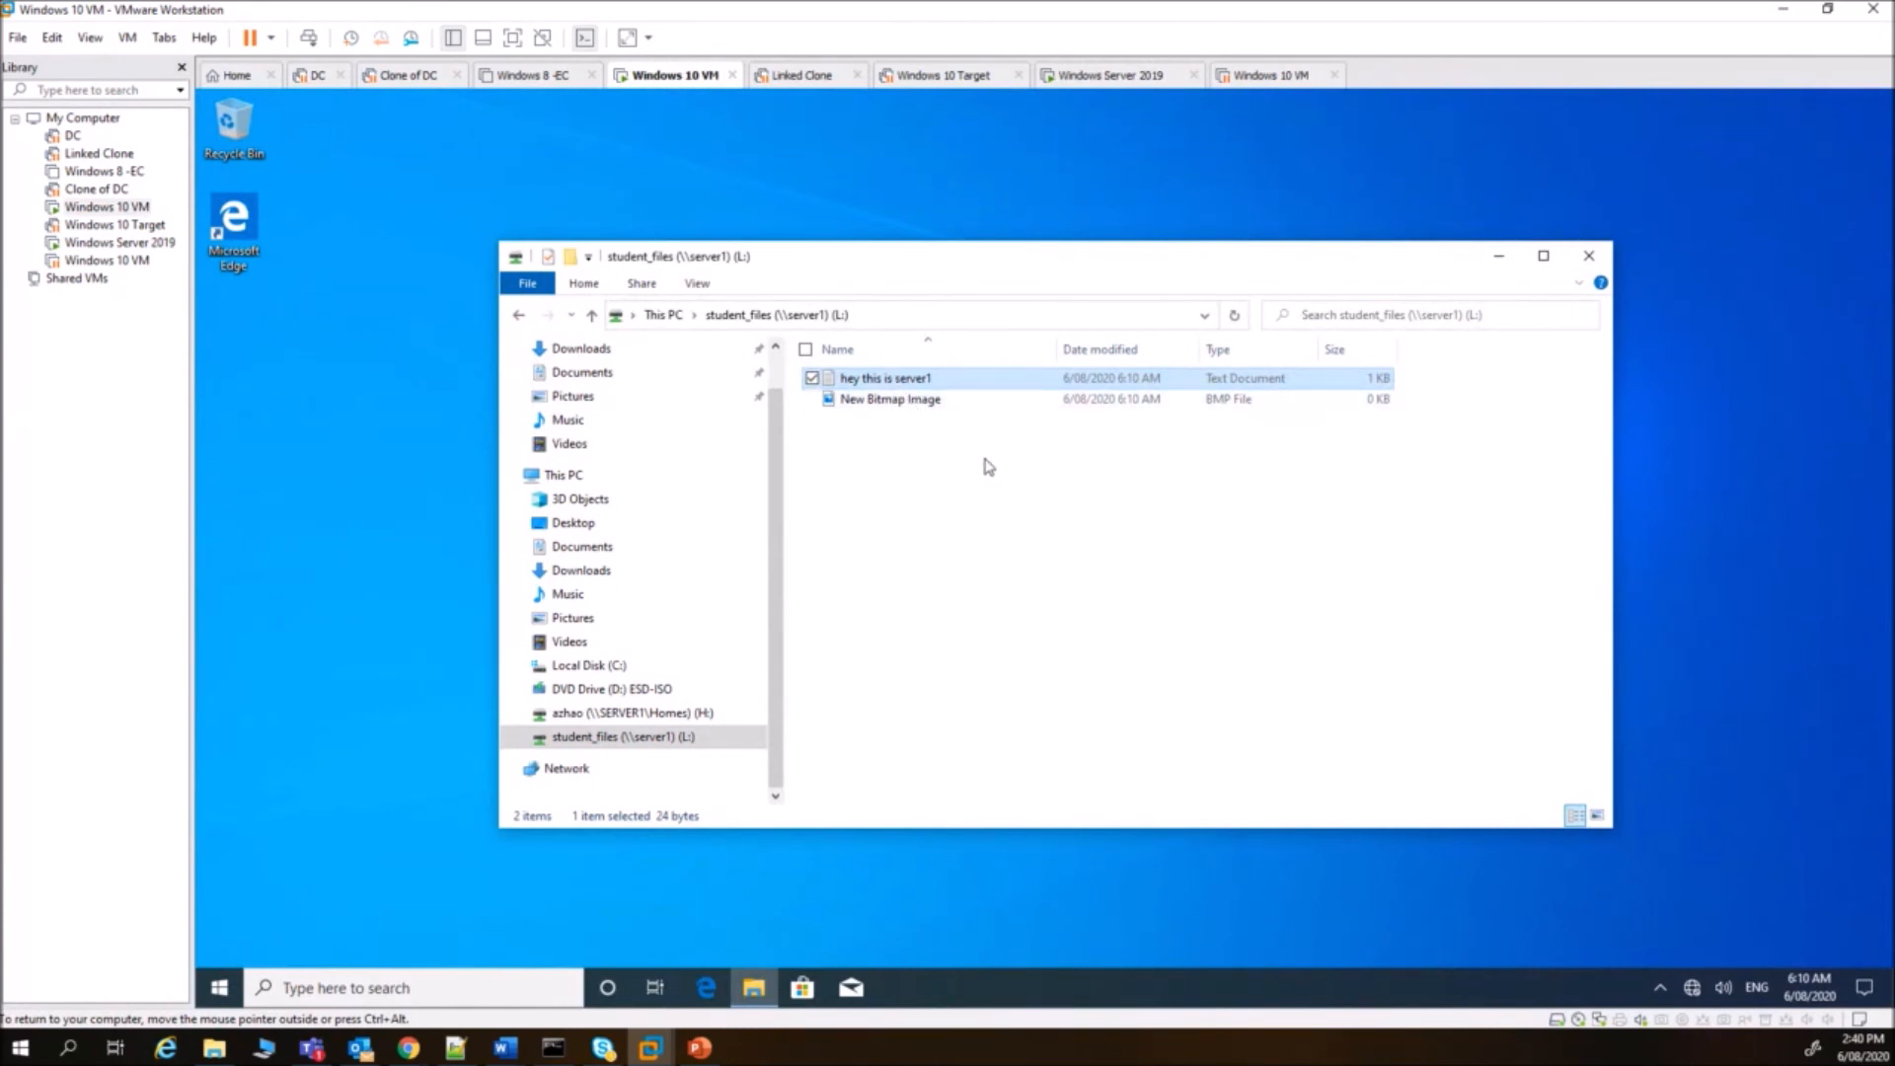
key("shift+Delete")
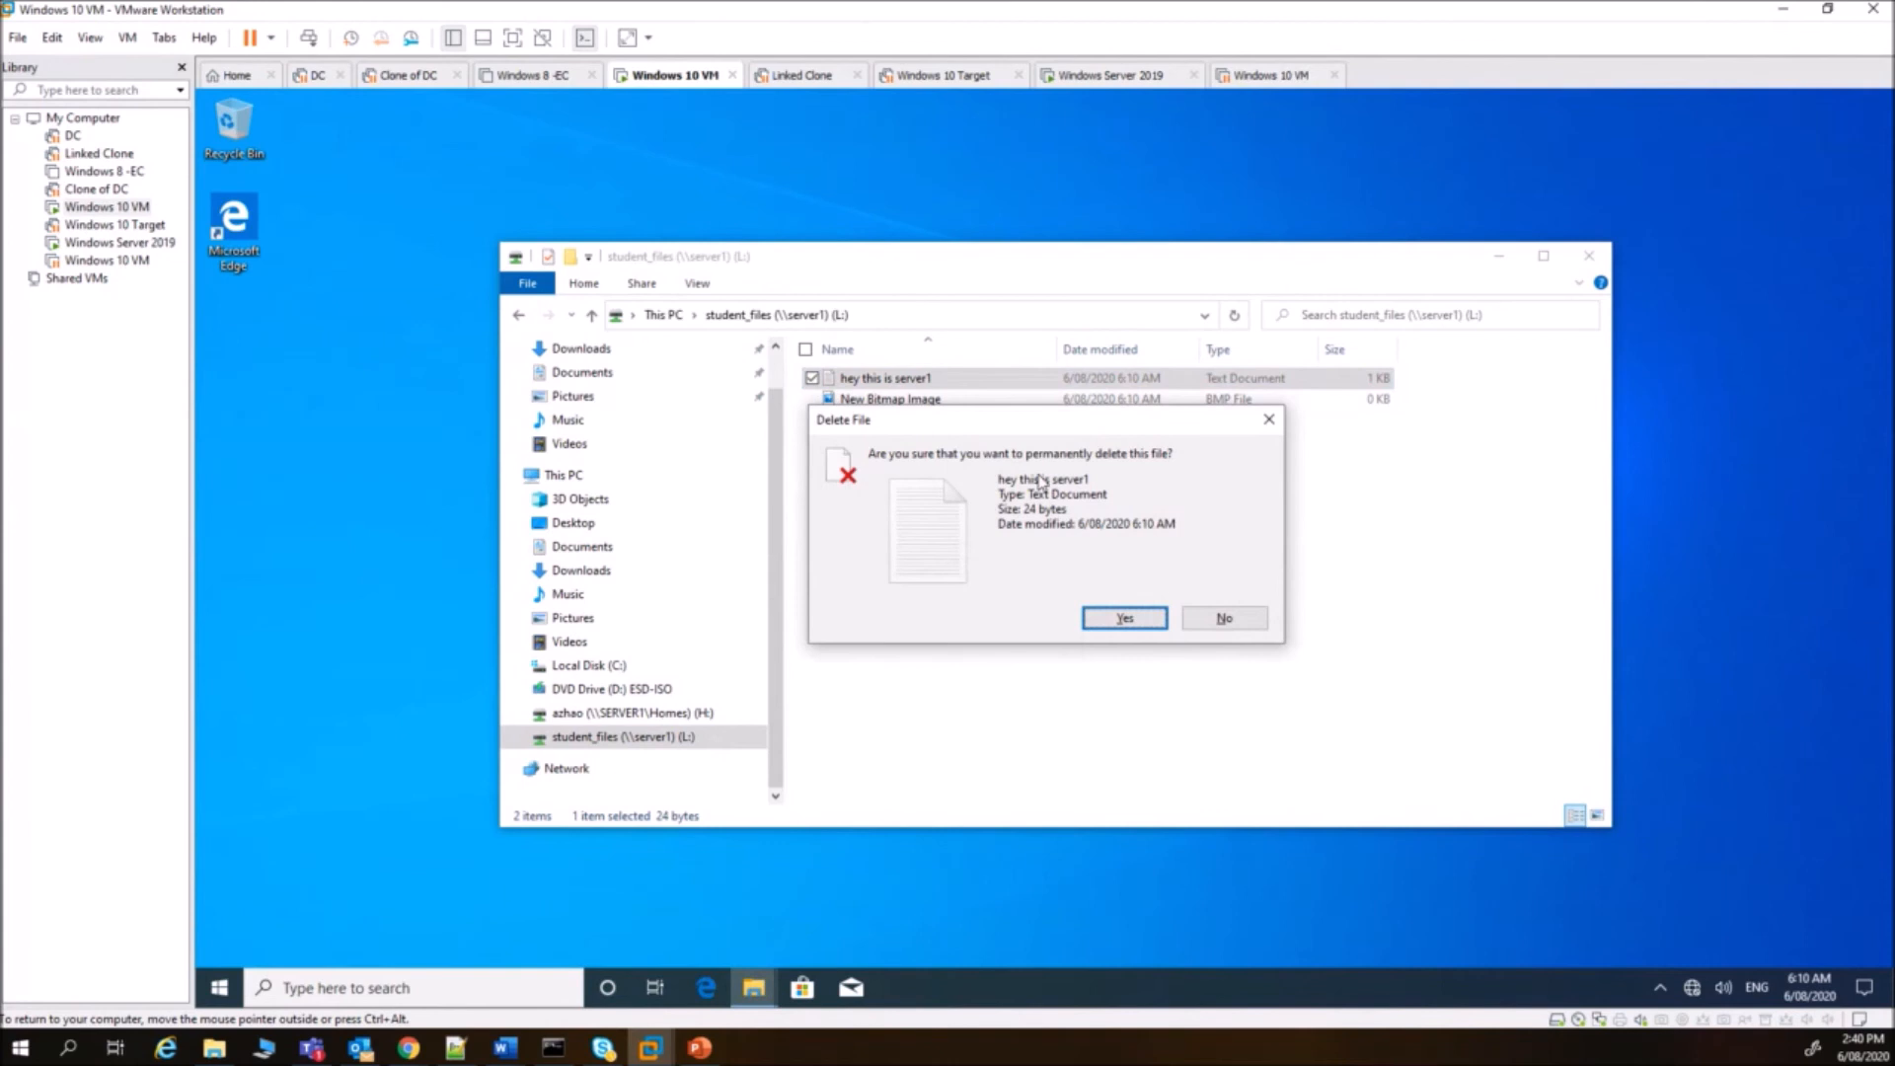
left_click(1089, 621)
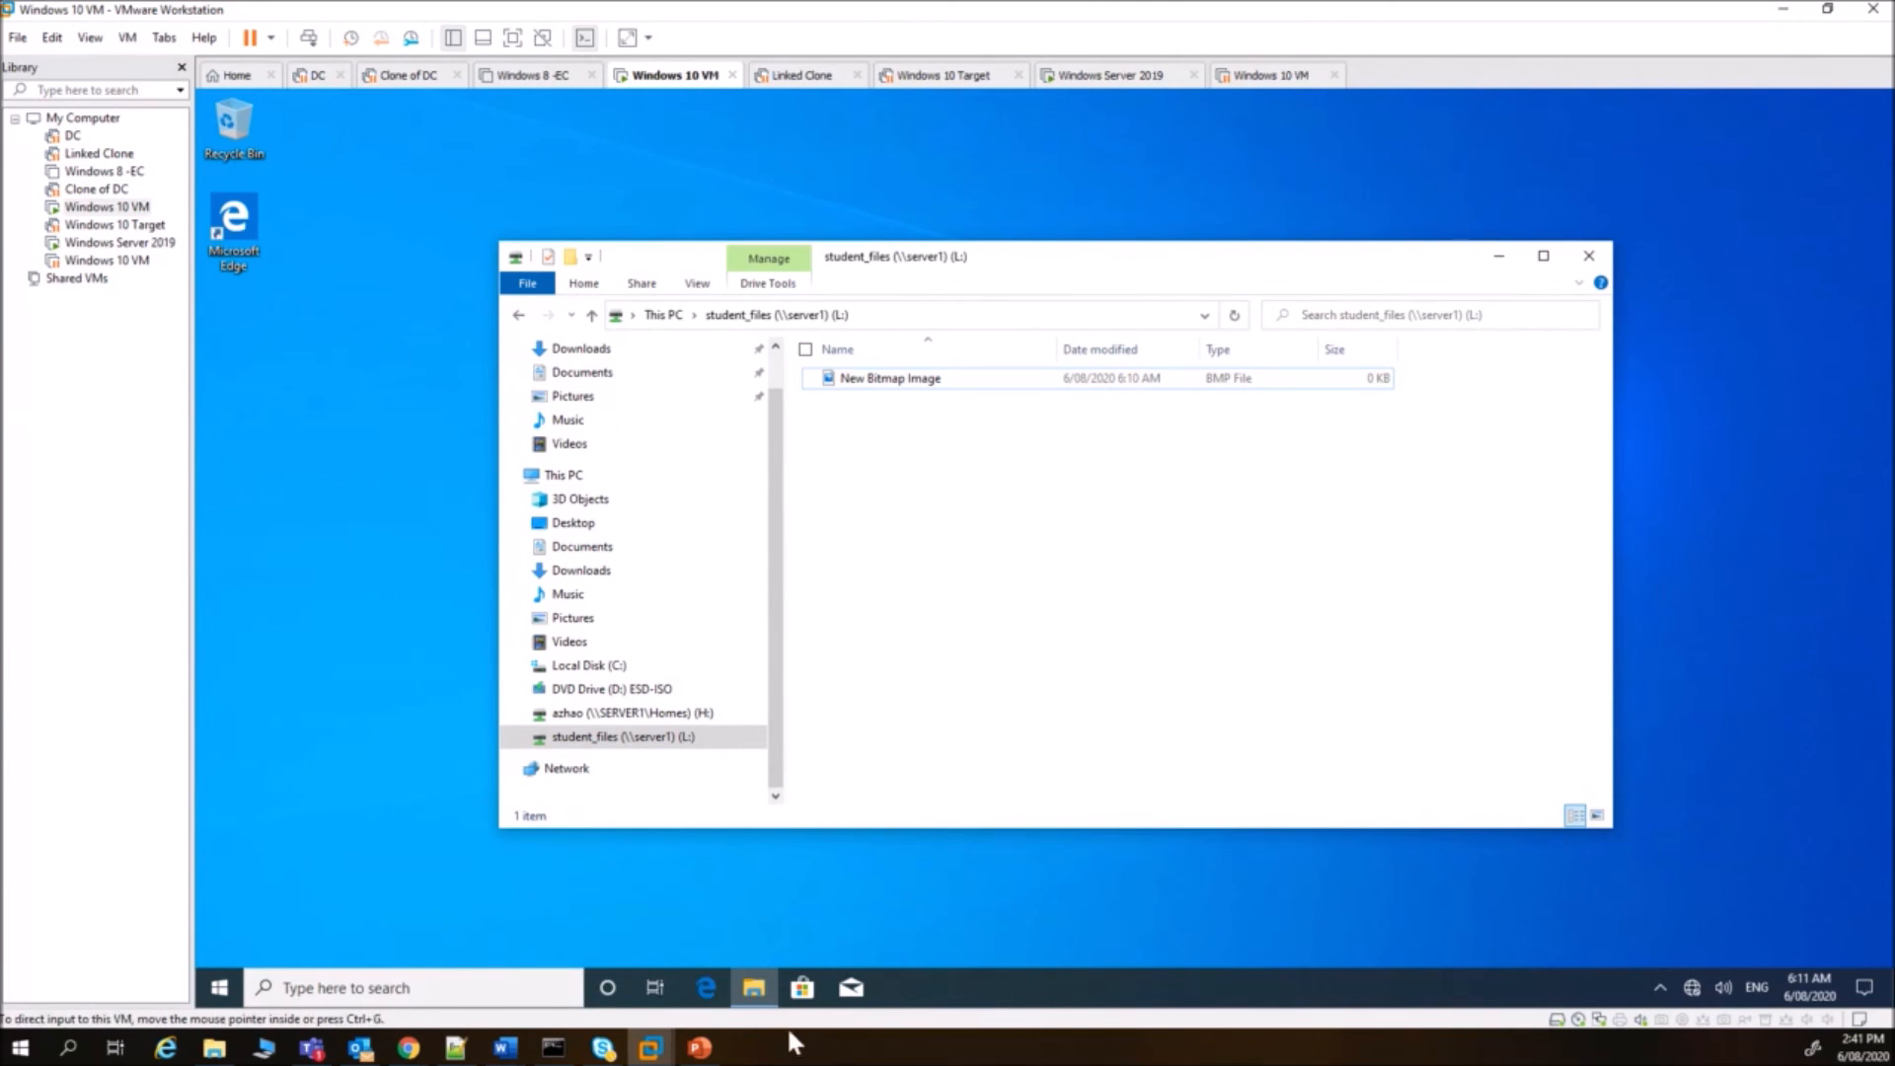
- Minimise the VM window and show the File and Print Servers presentation at slide 3, Share Permissions
mouse_move(719, 1052)
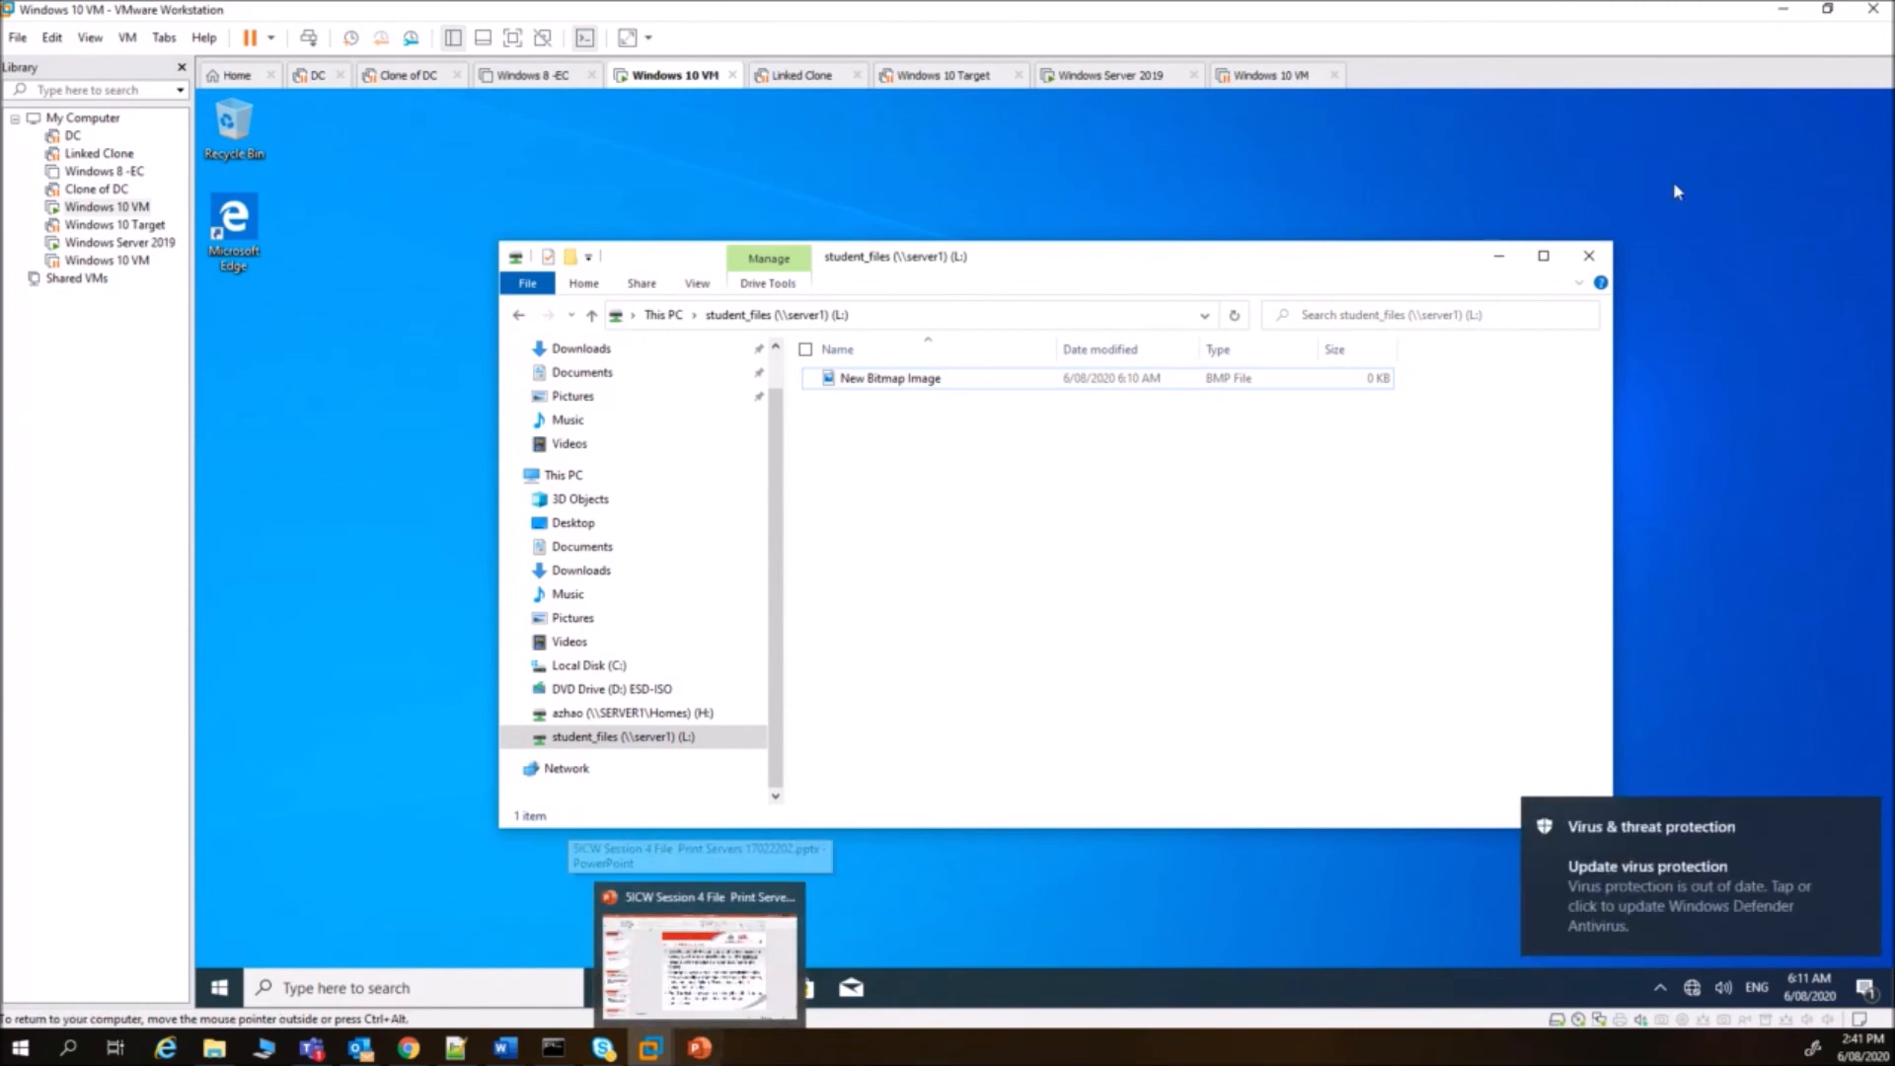
left_click(1783, 9)
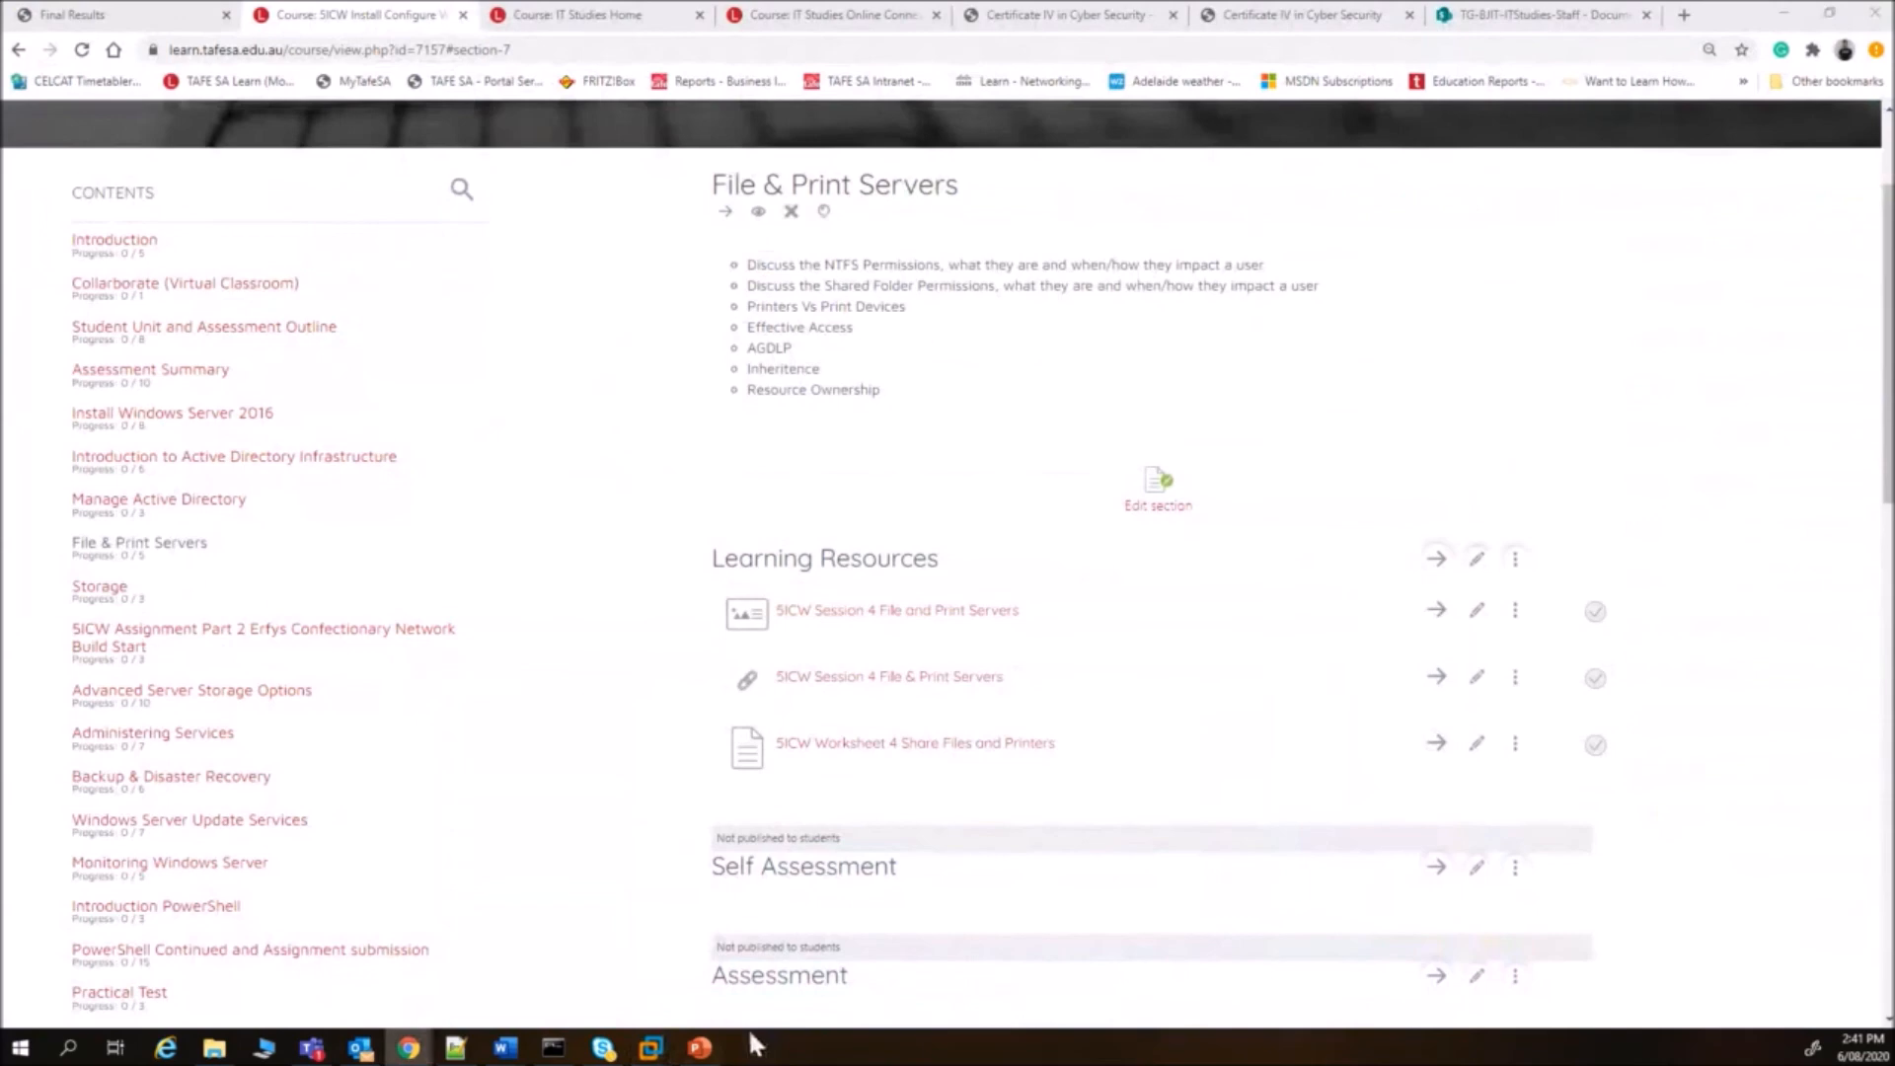
left_click(694, 1052)
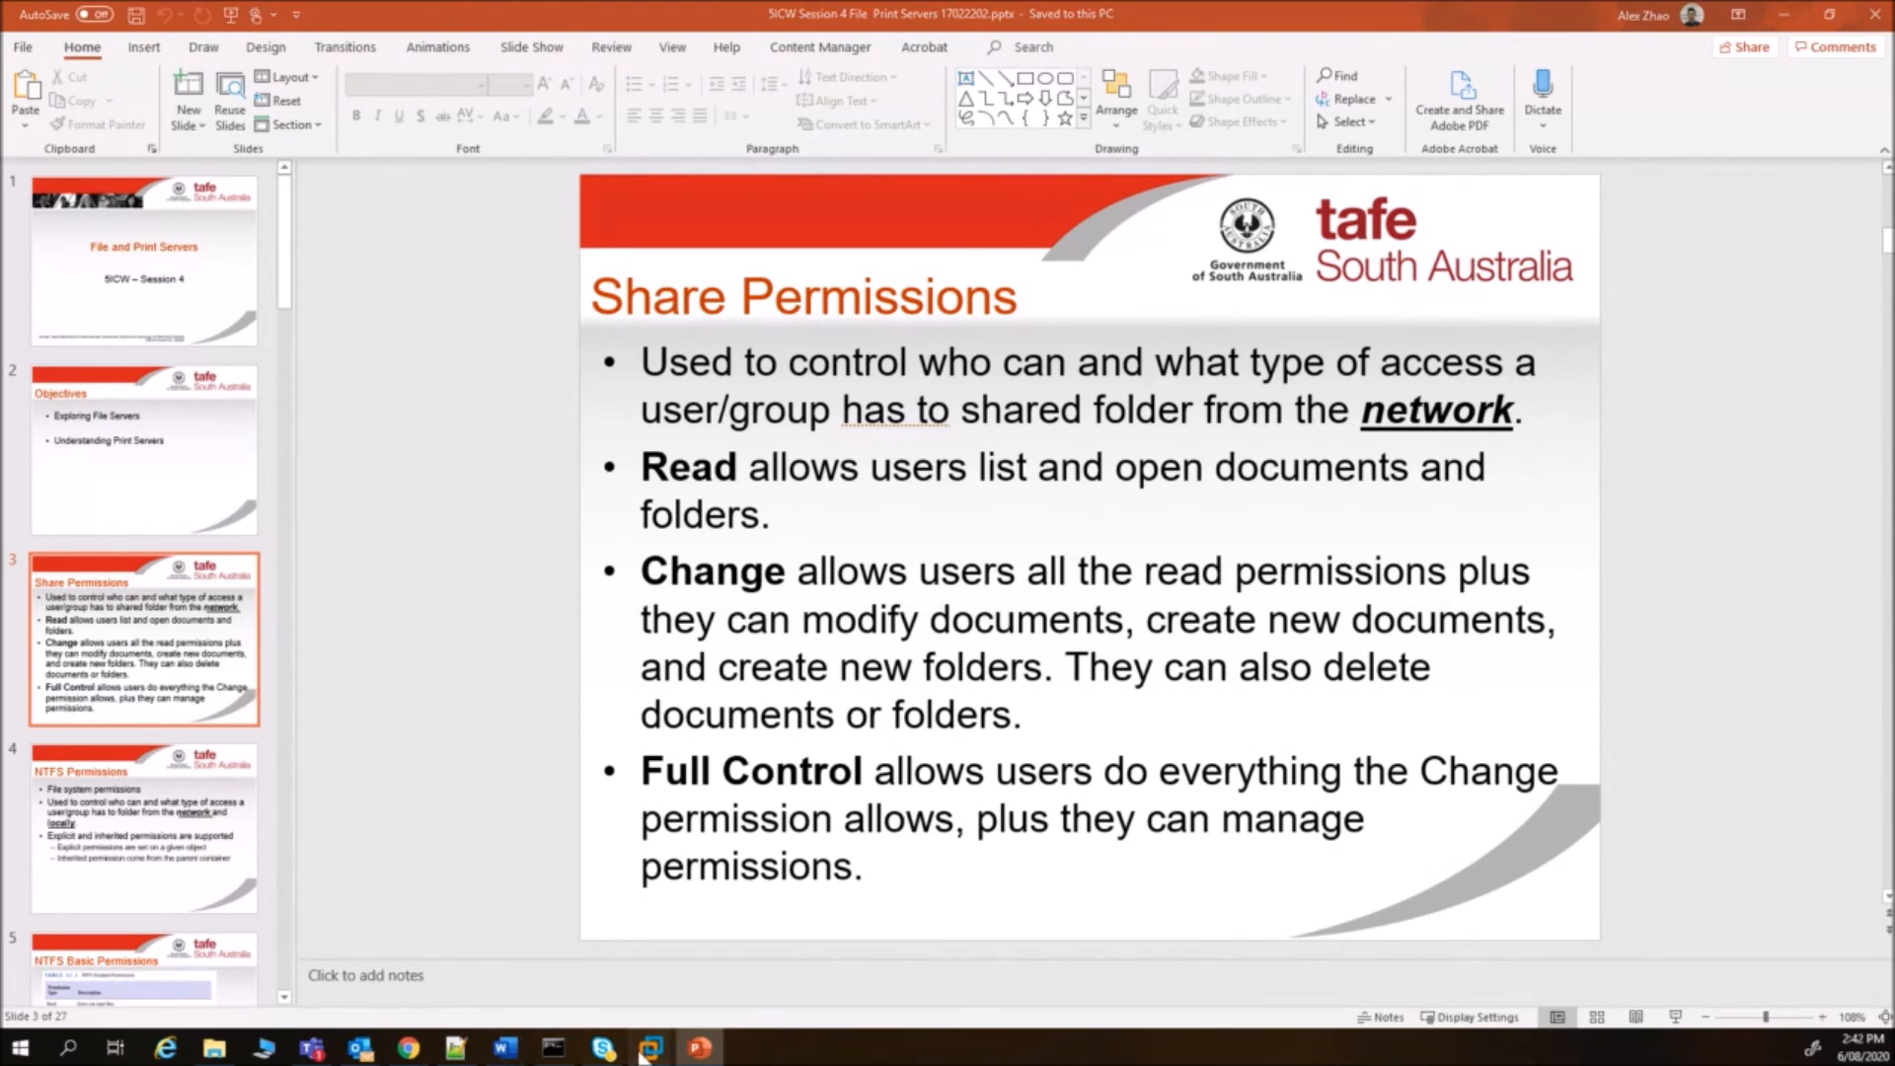
- On the Windows Server 2019 machine, create the global group gg_Tutors in the SICW OU
mouse_move(651, 1048)
left_click(936, 943)
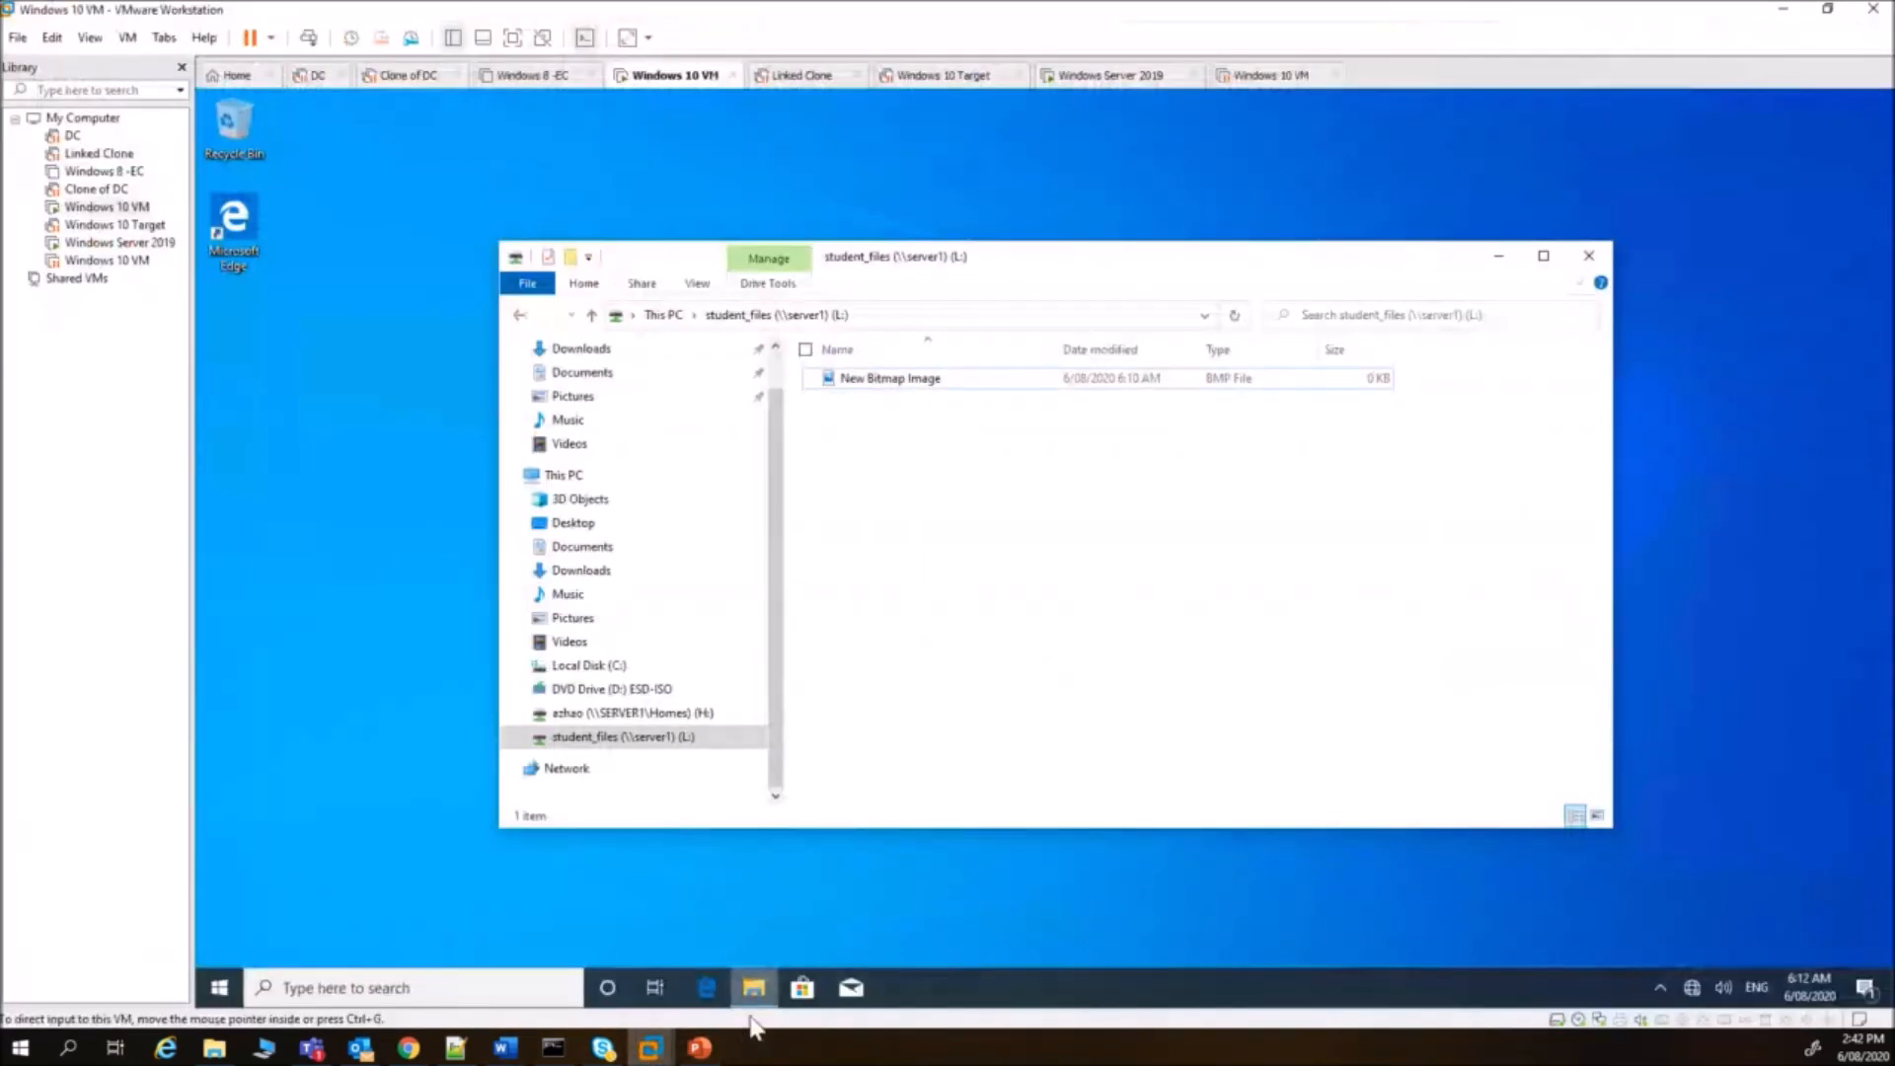
left_click(1110, 79)
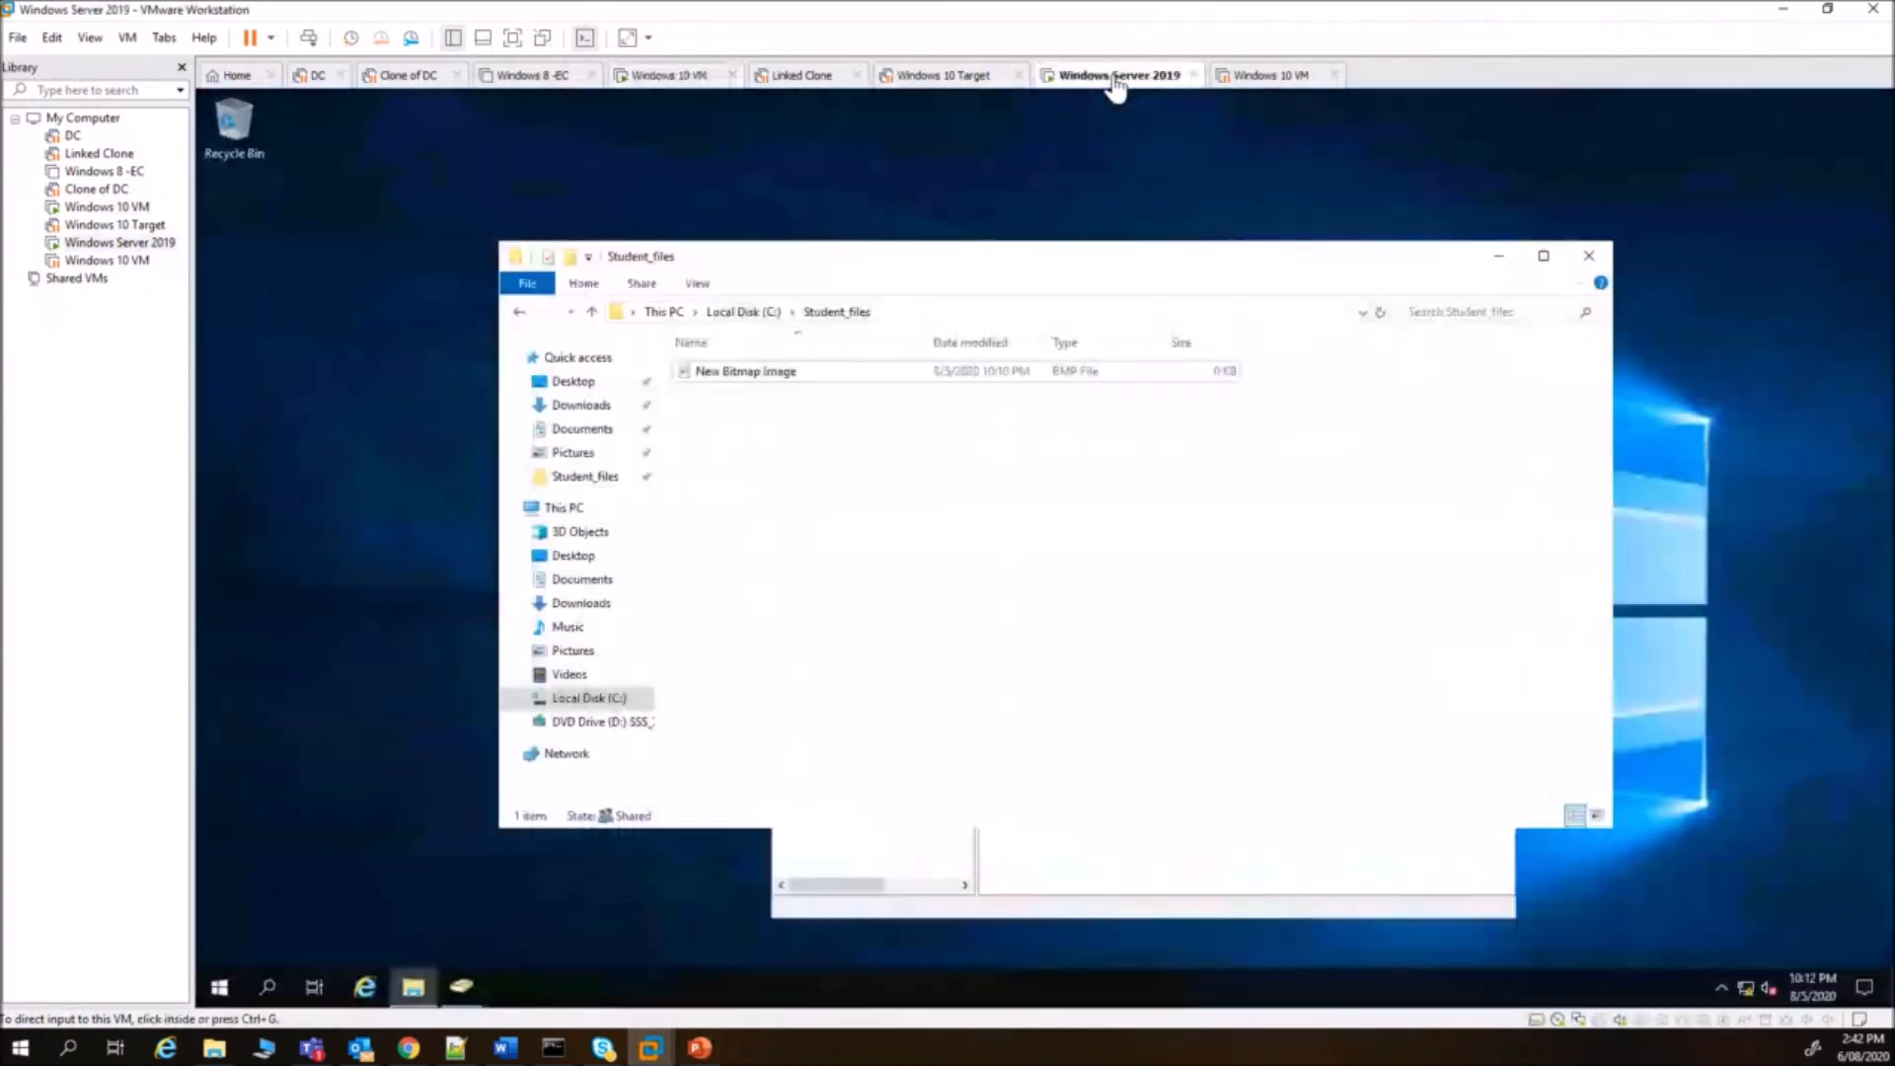
left_click(462, 987)
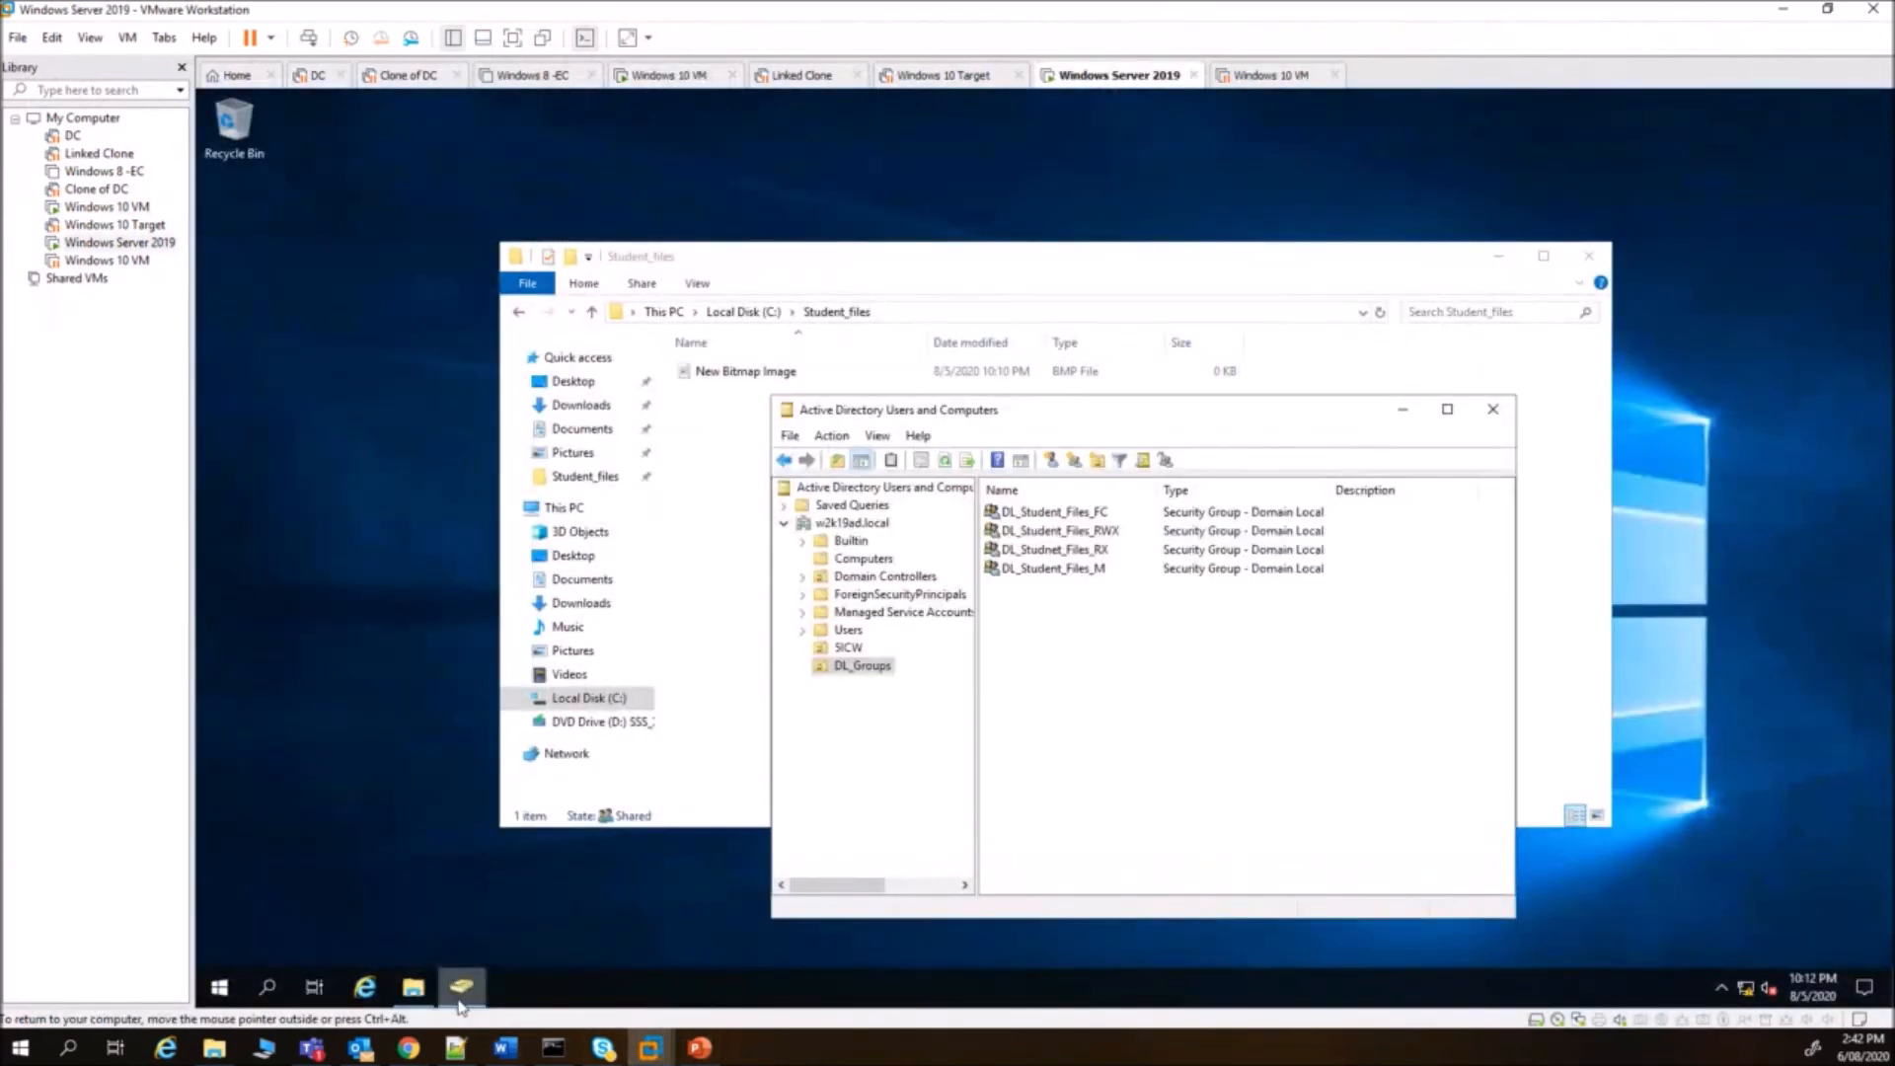
left_click(849, 648)
right_click(1036, 636)
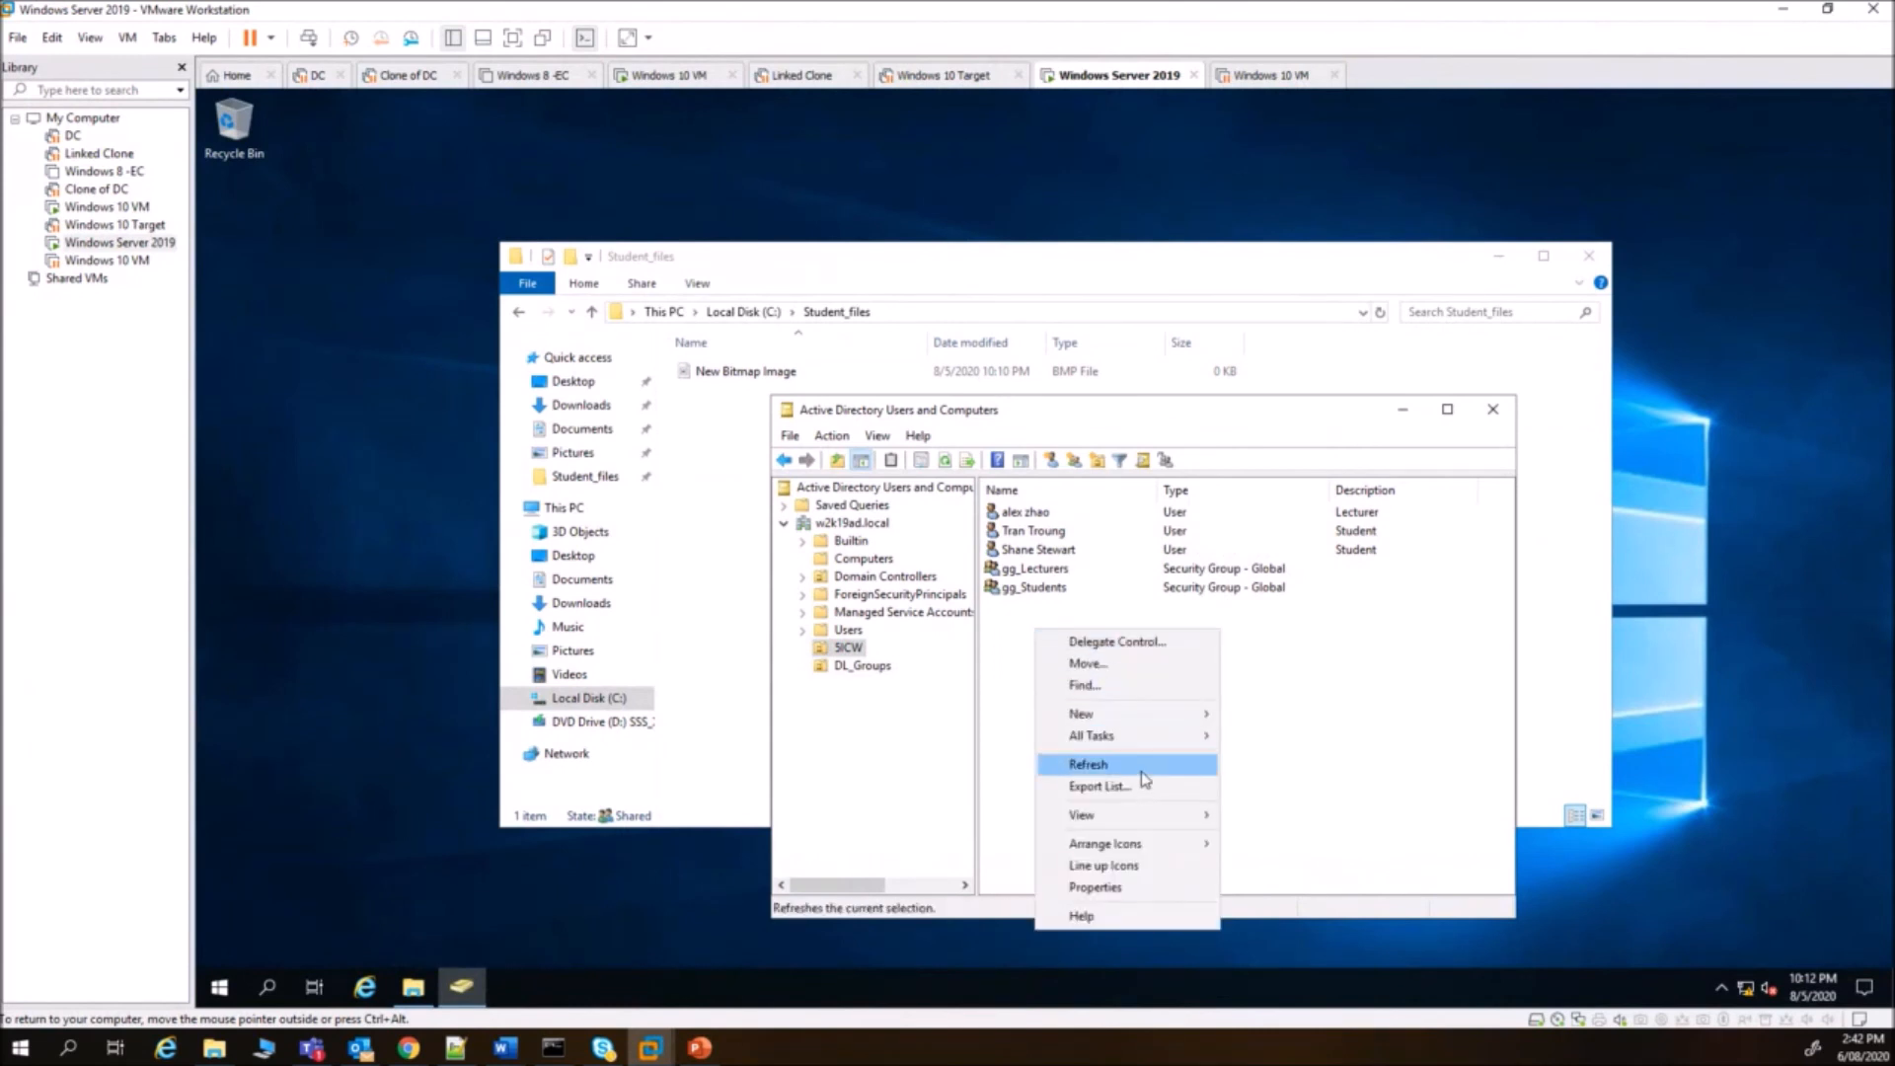
left_click(1097, 464)
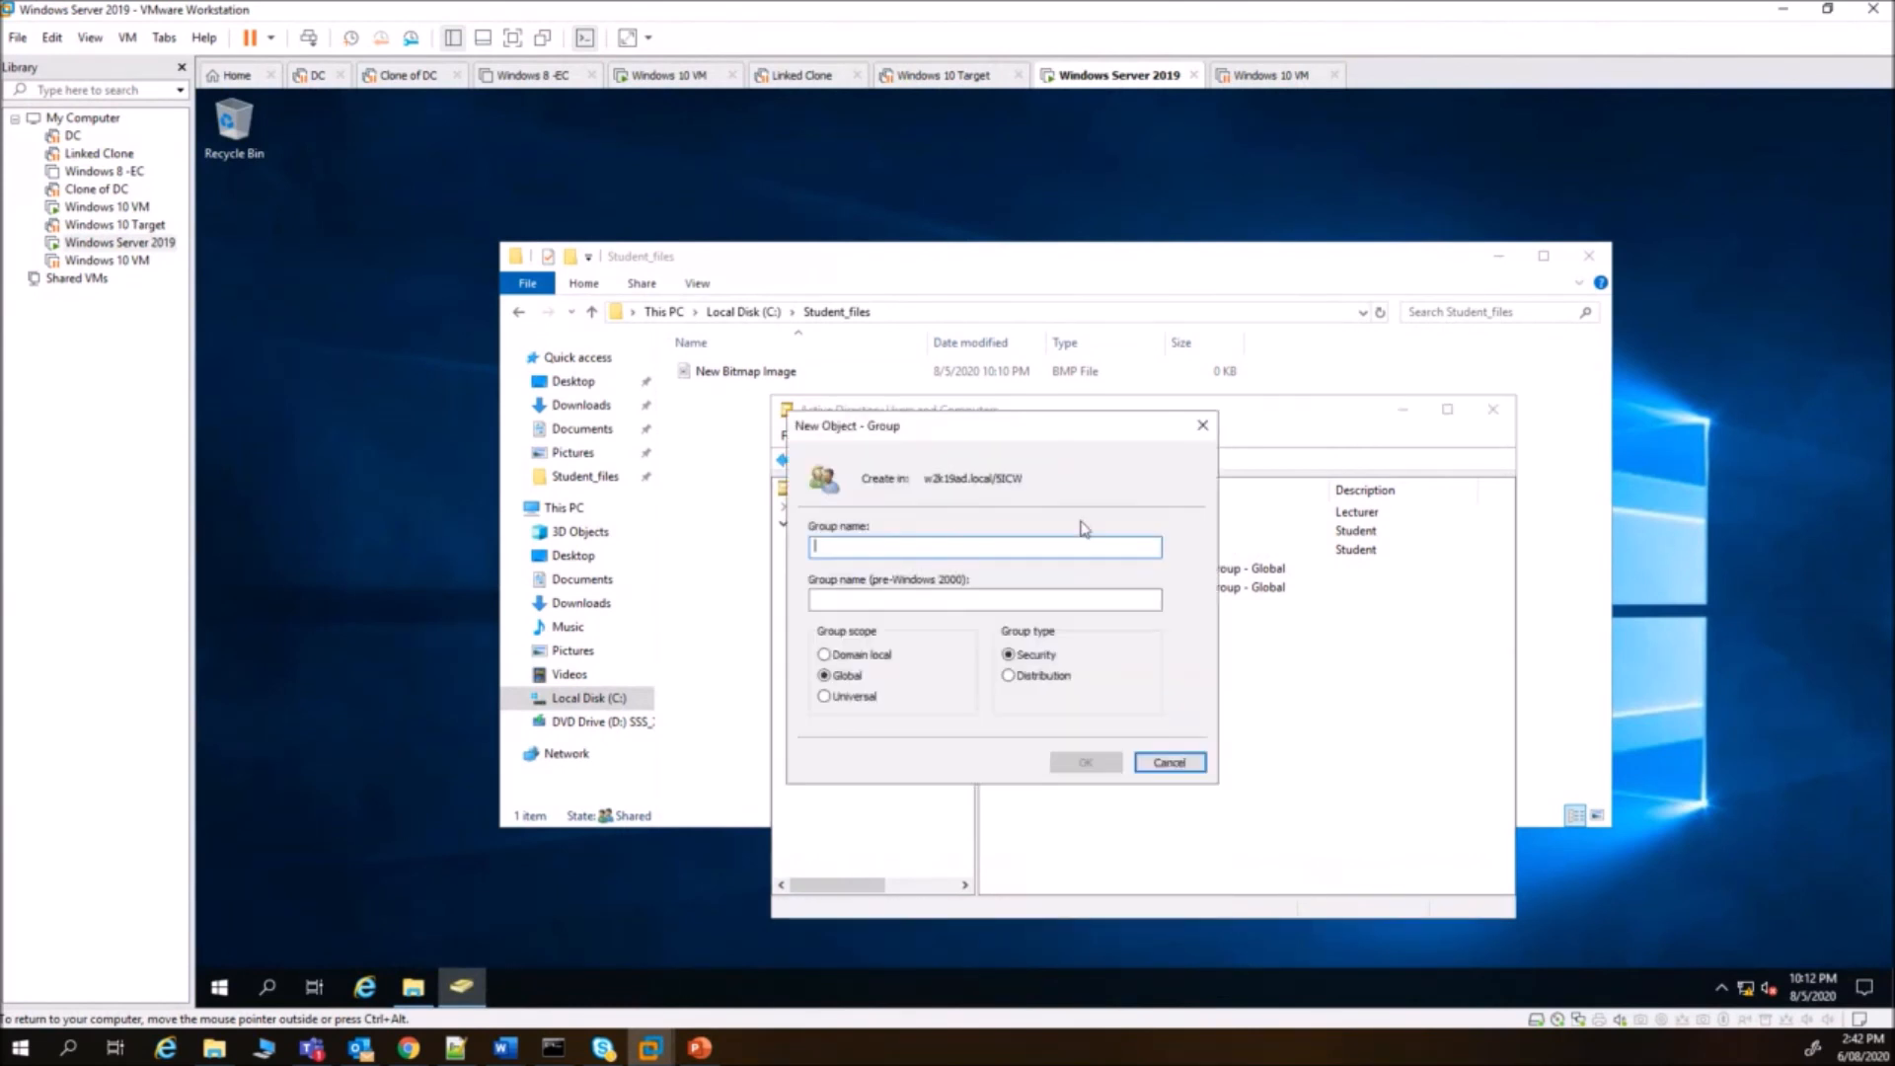
type("gg_")
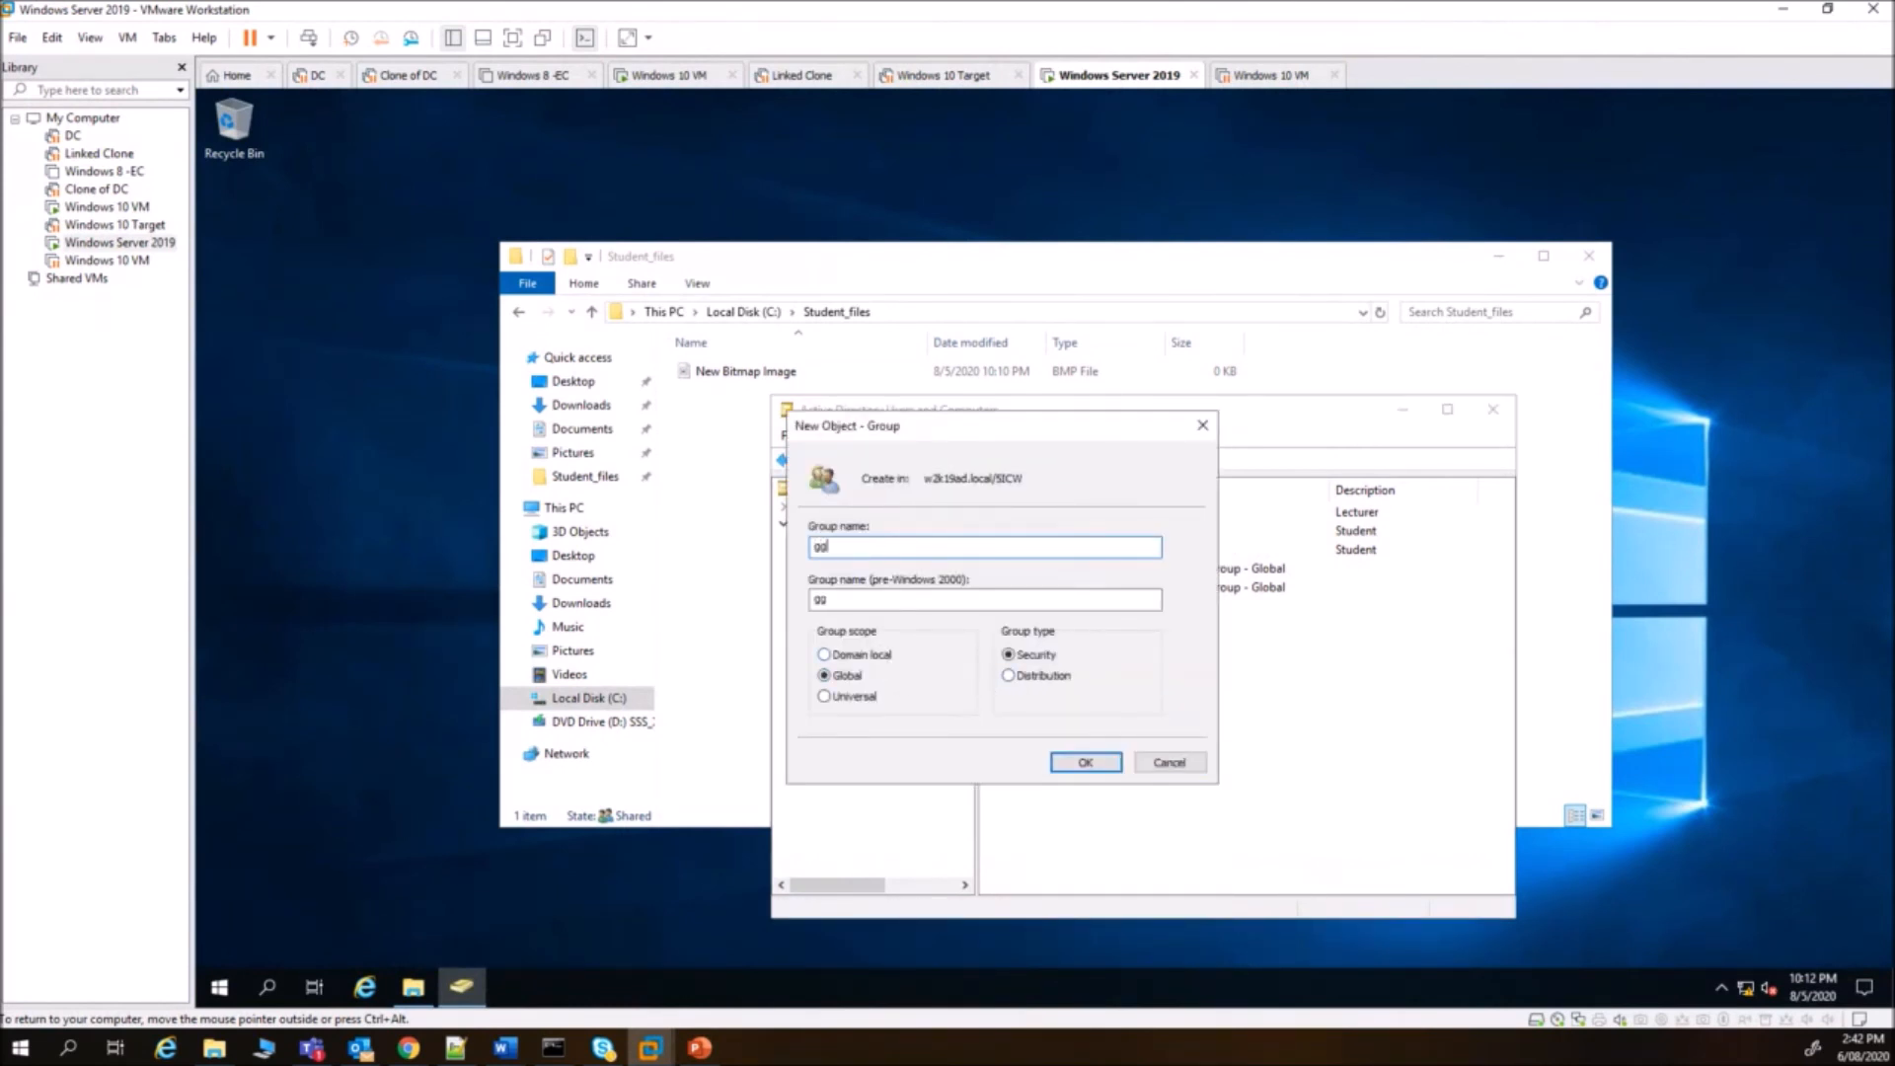
type("Tutors")
left_click(1086, 763)
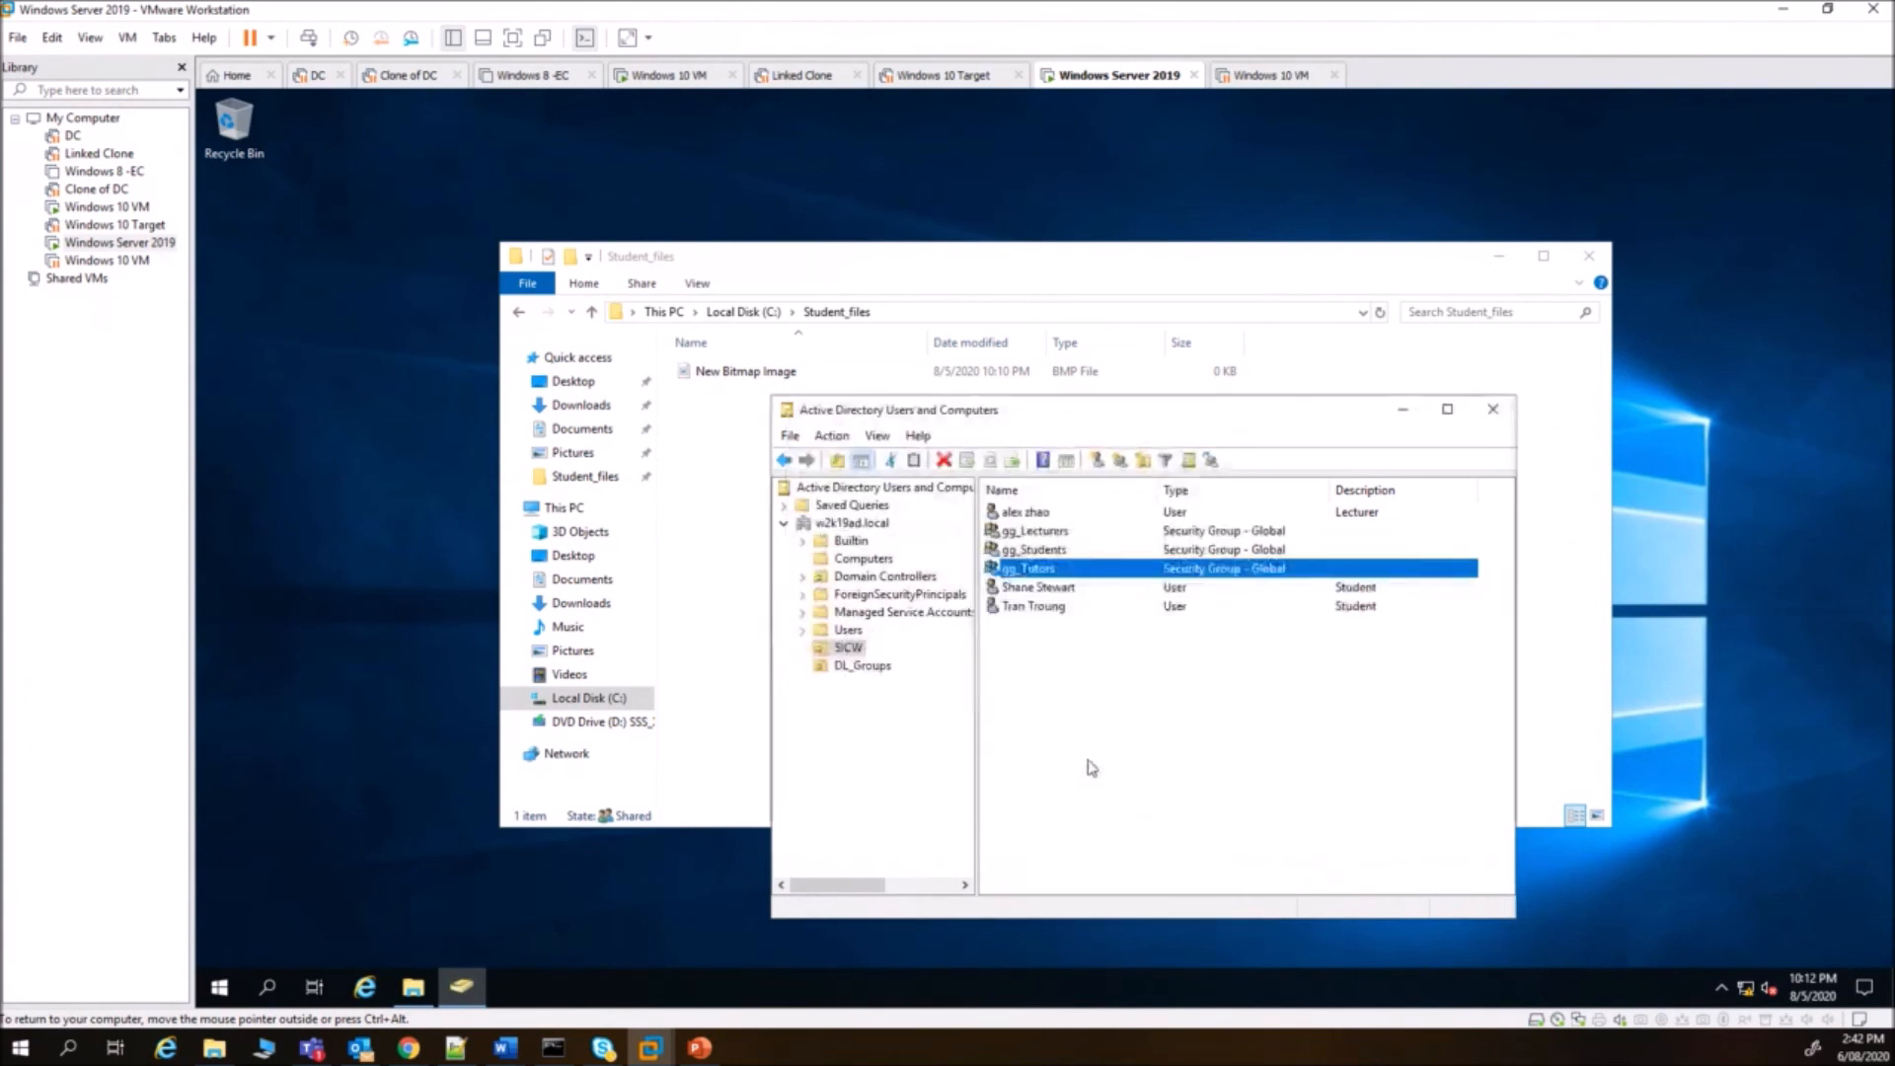
- Add the student user account to the gg_Tutors group
left_click(1045, 590)
right_click(1046, 596)
left_click(1119, 628)
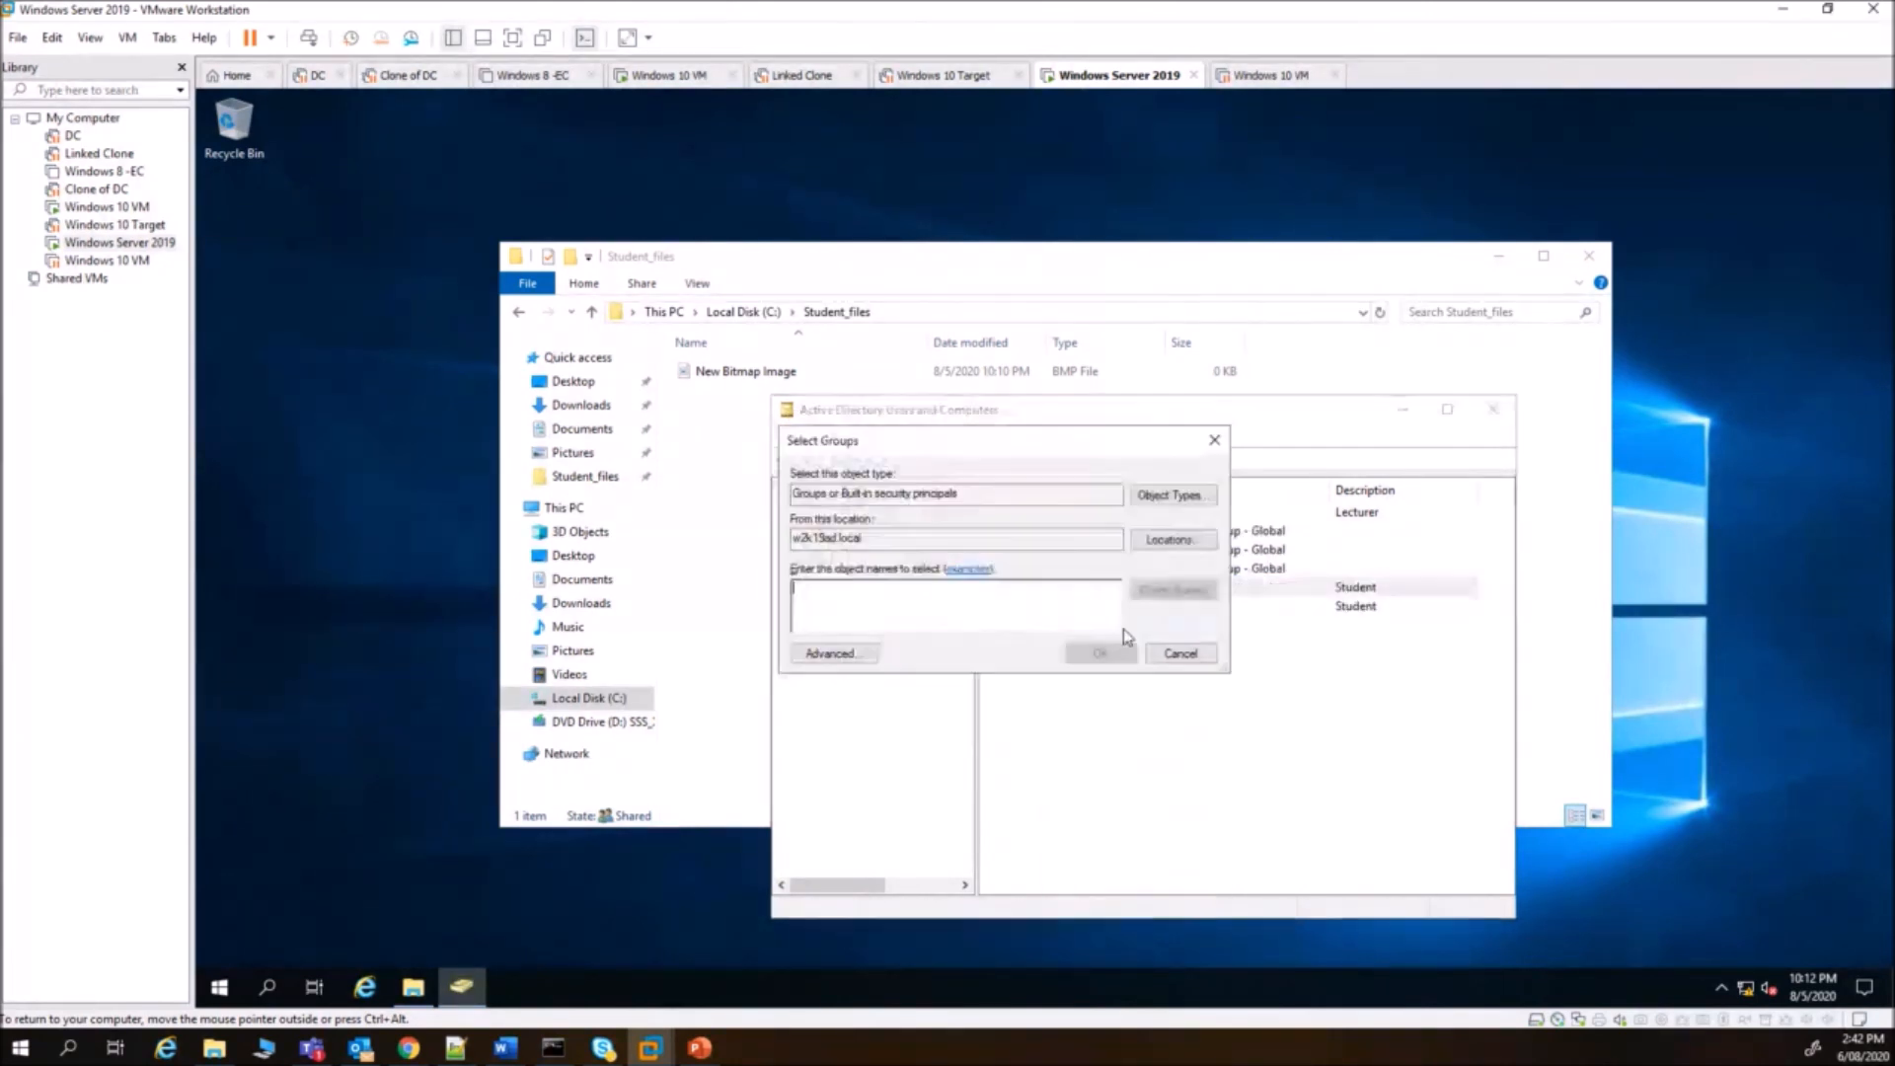
type("gg")
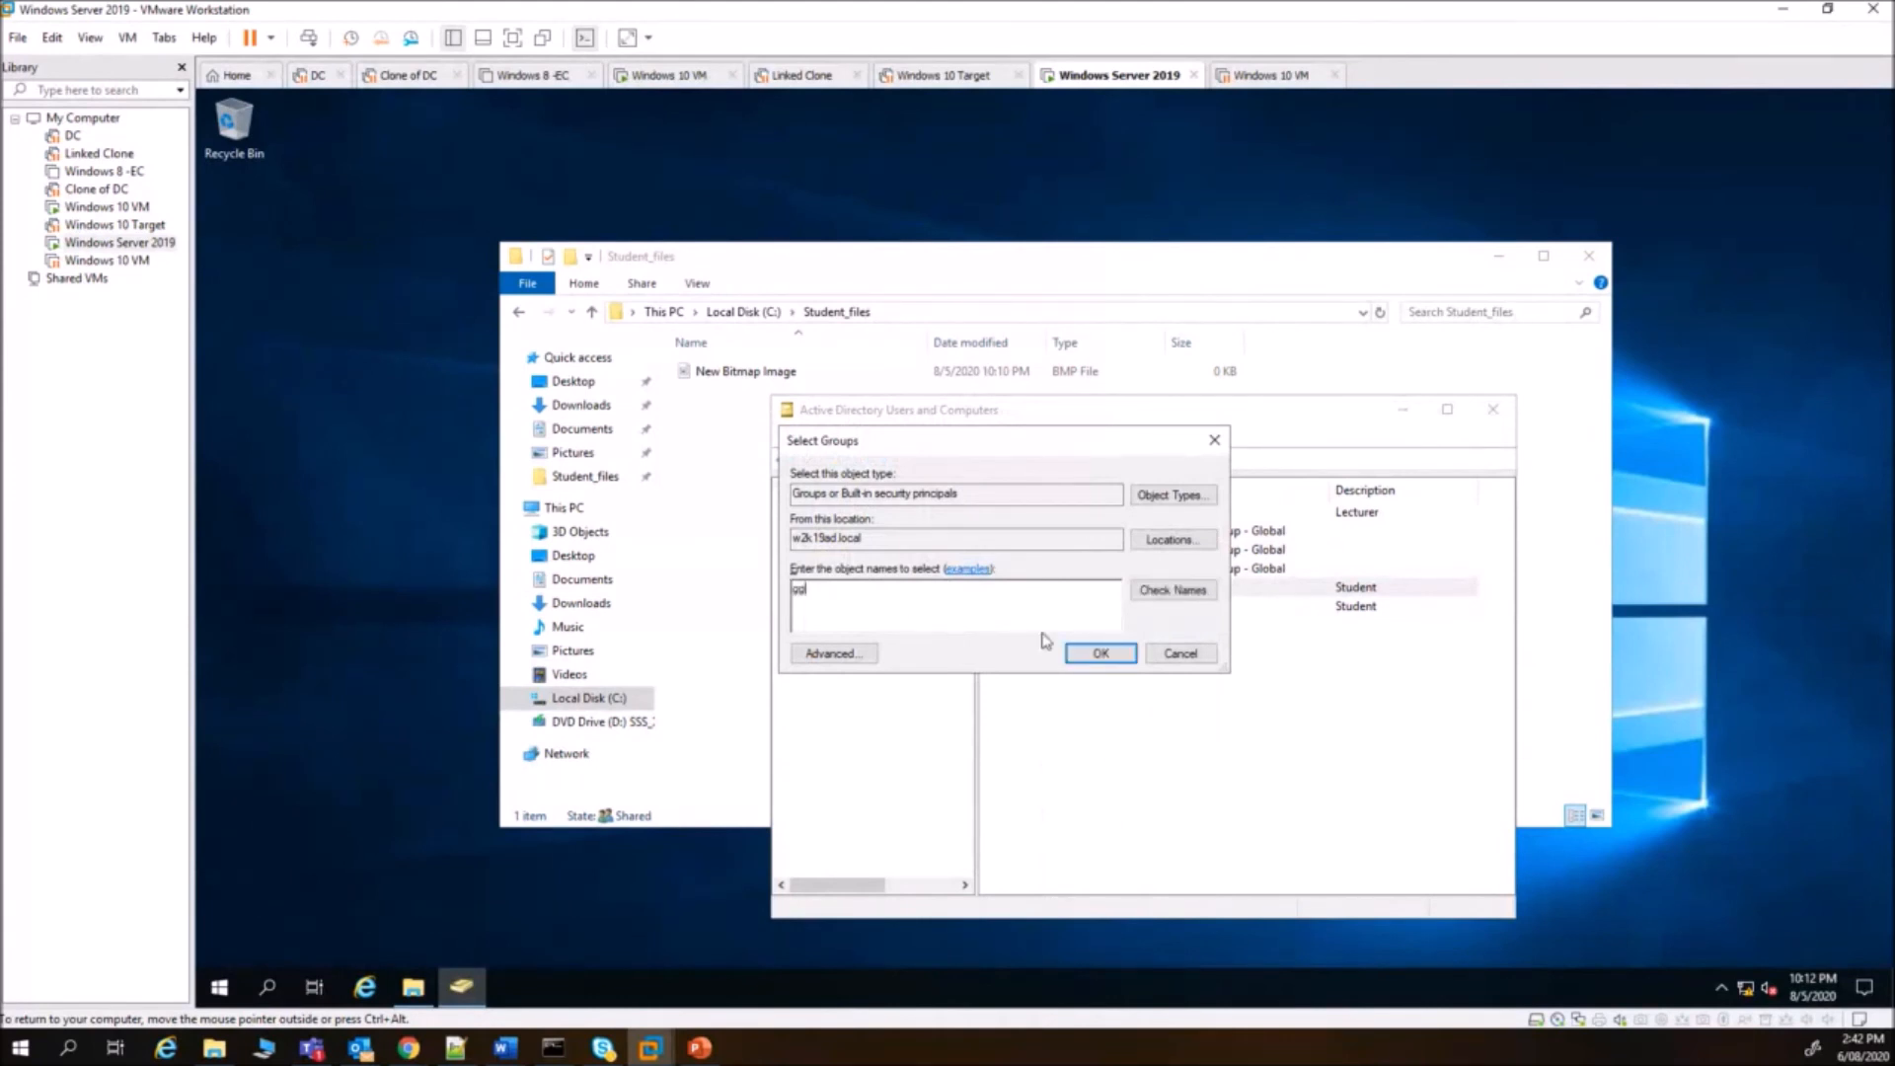
left_click(1173, 591)
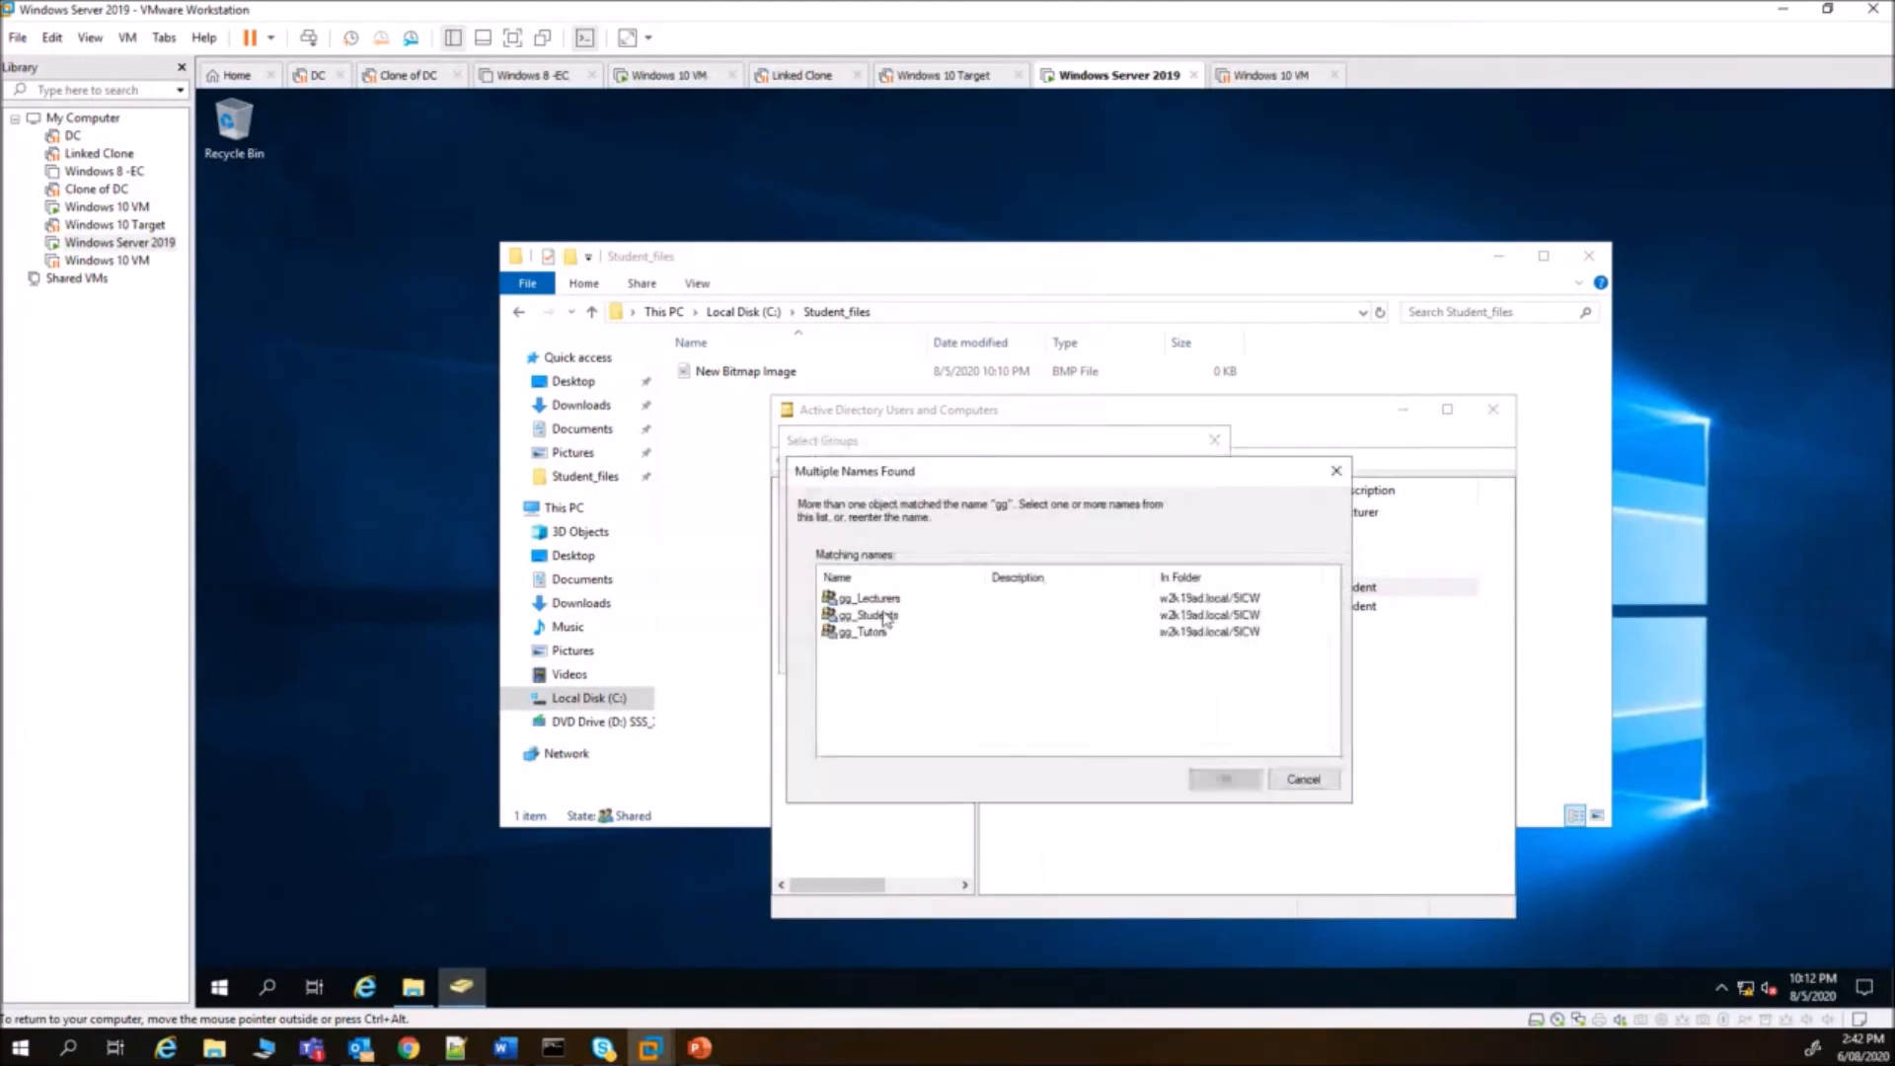
double_click(871, 616)
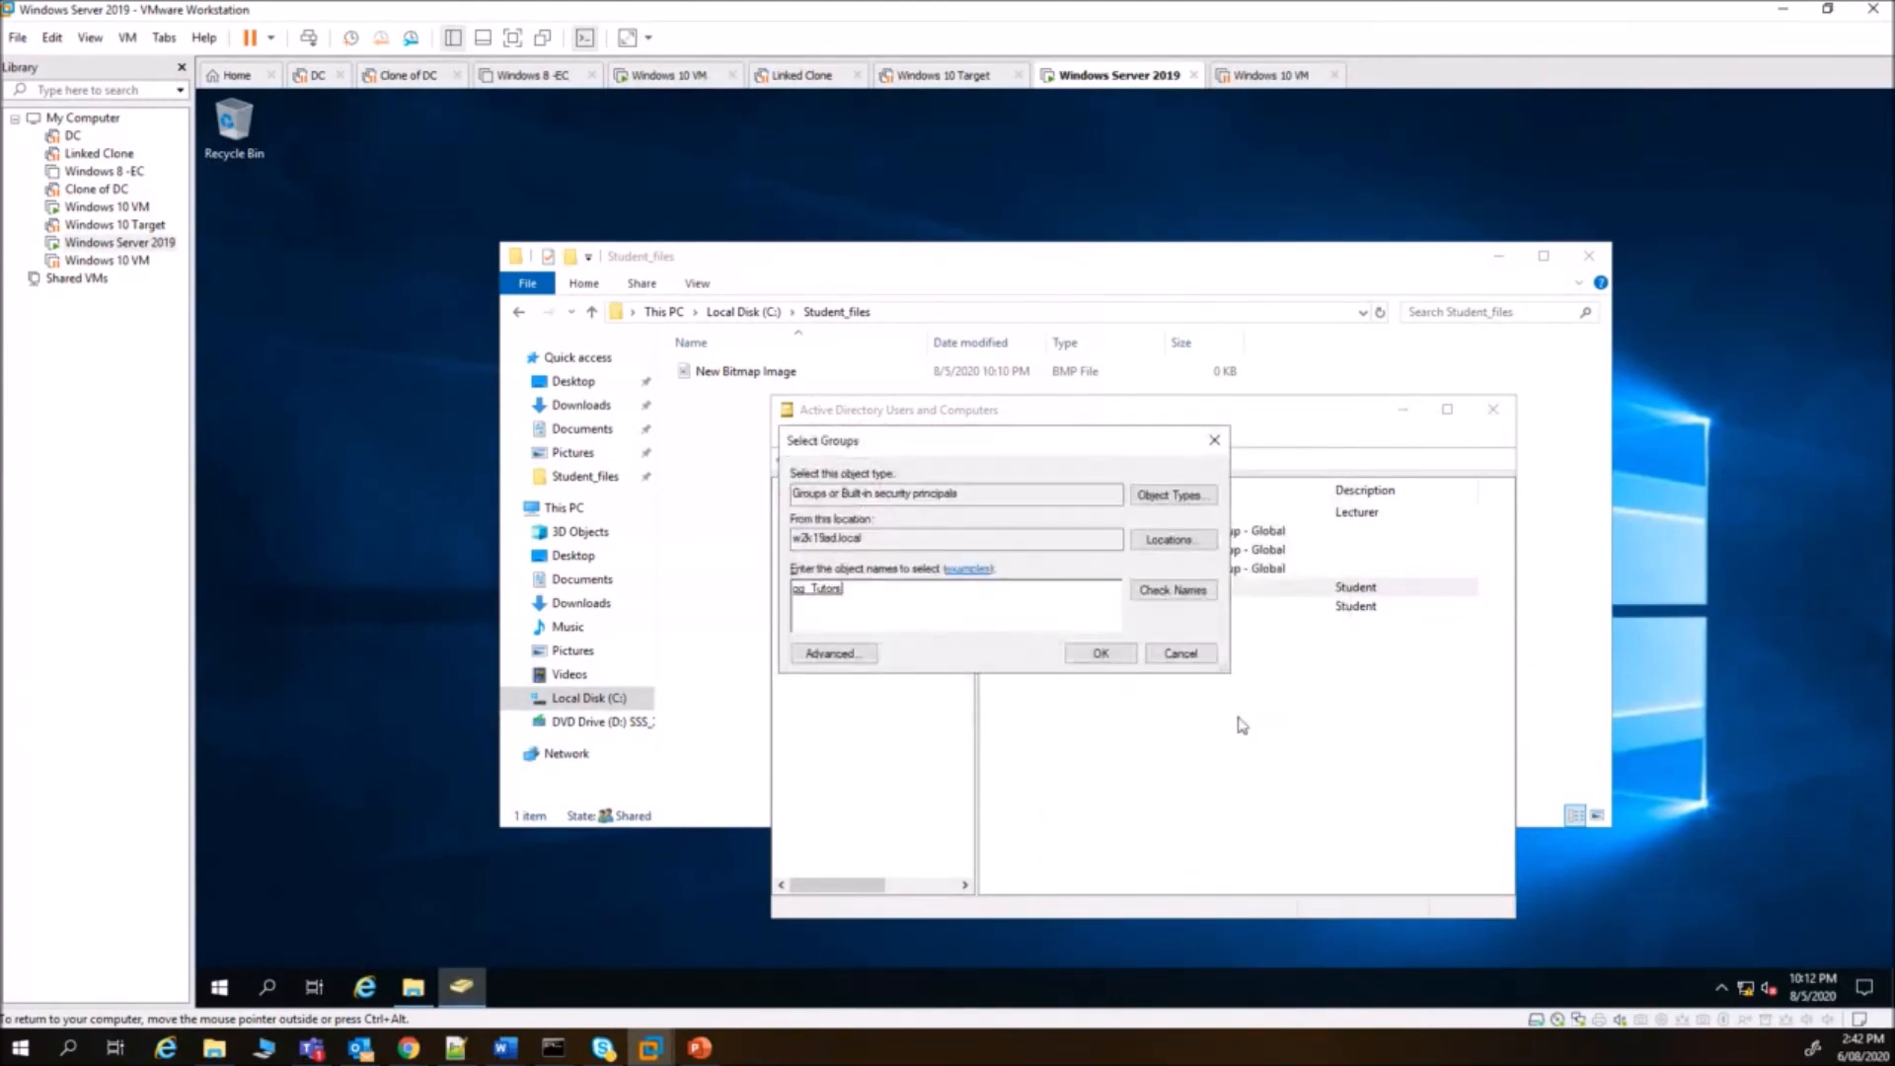
left_click(1103, 653)
left_click(1192, 609)
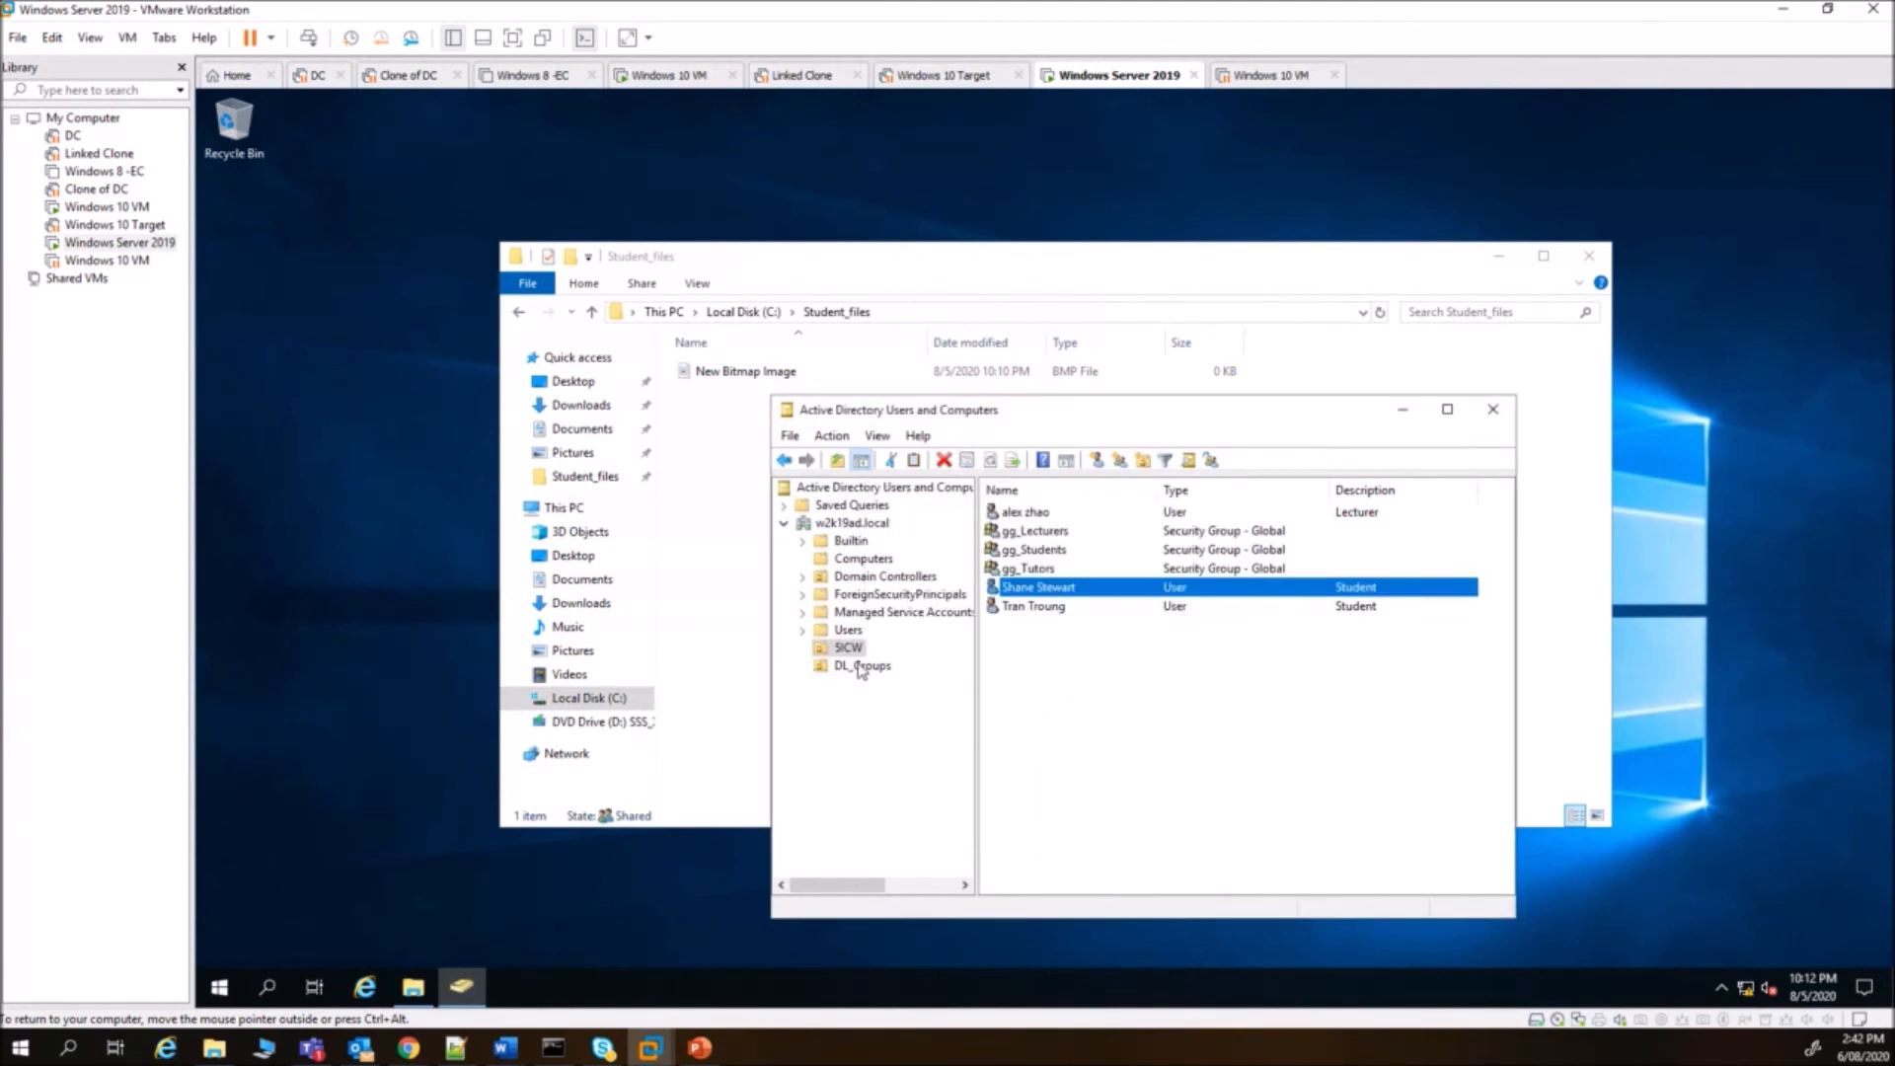
- Add gg_Tutors as a member of DL_Student_Files_RWX in DL_Groups
left_click(864, 667)
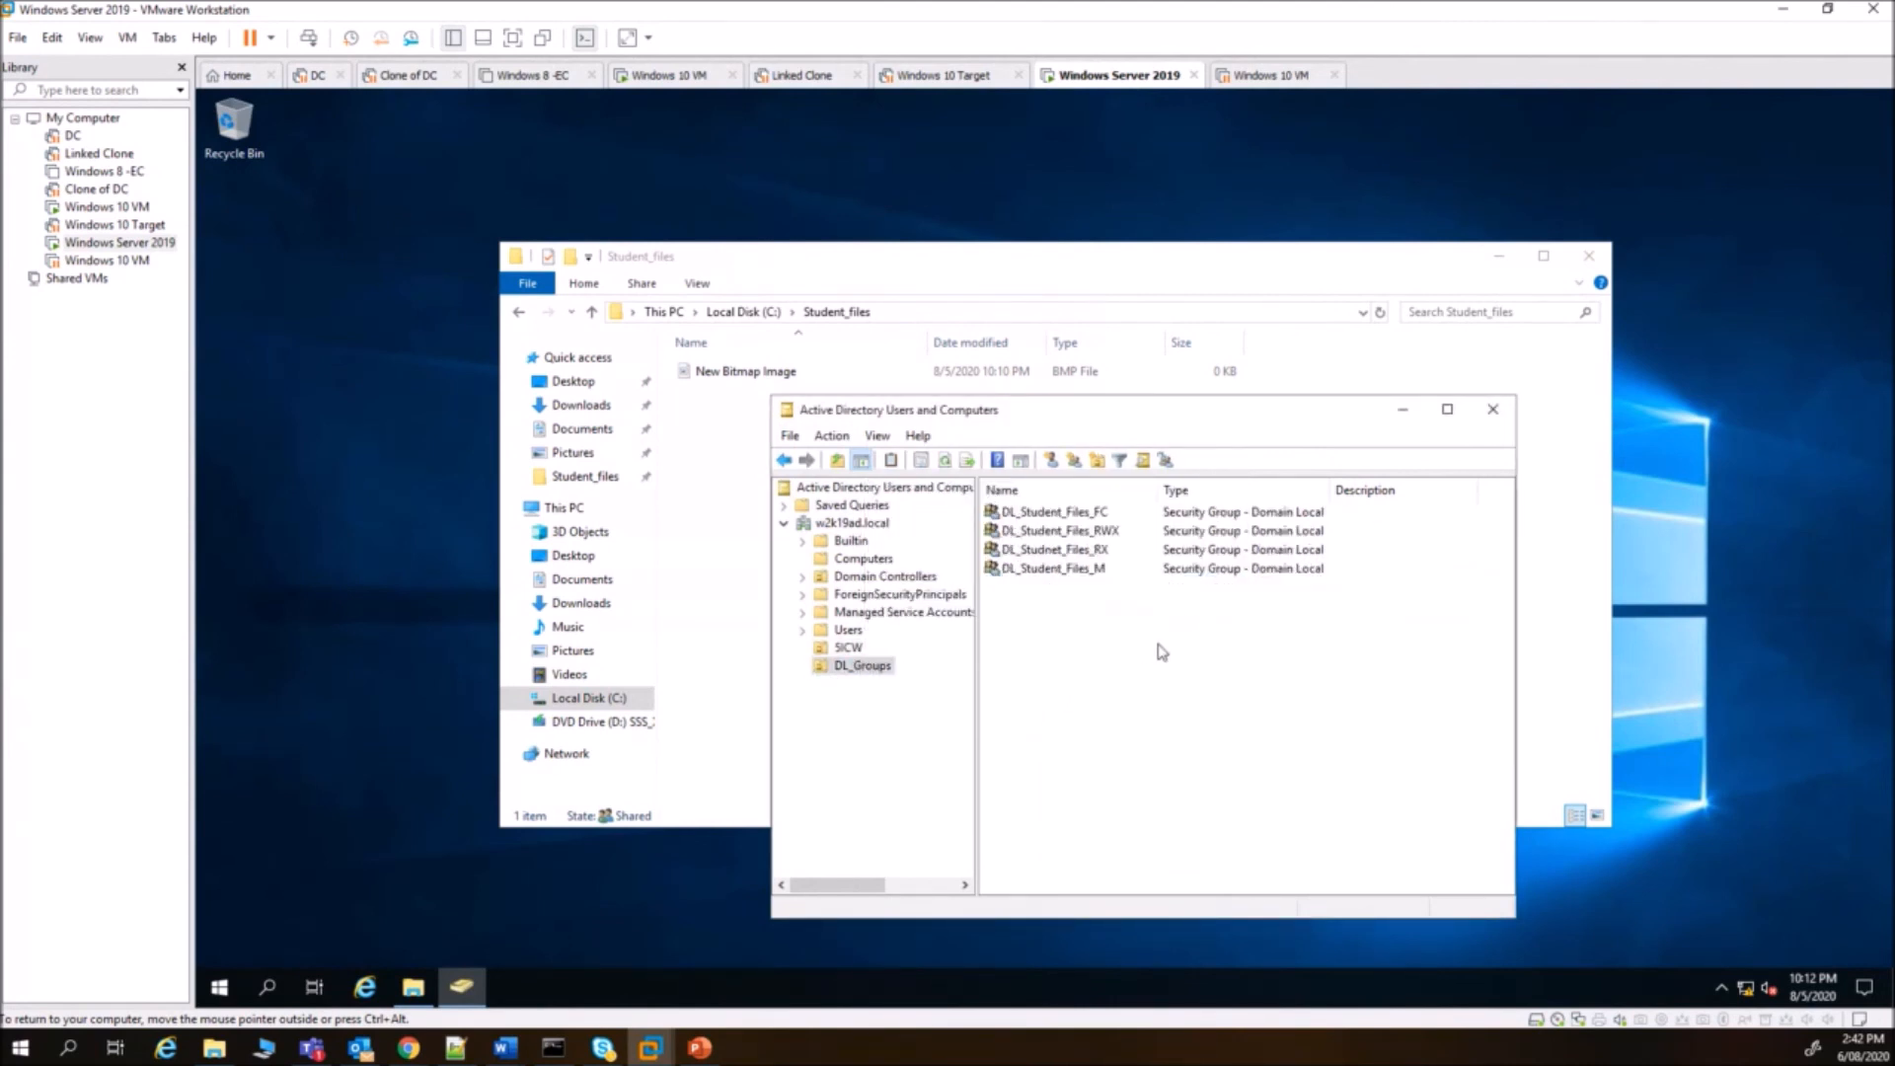
double_click(1077, 535)
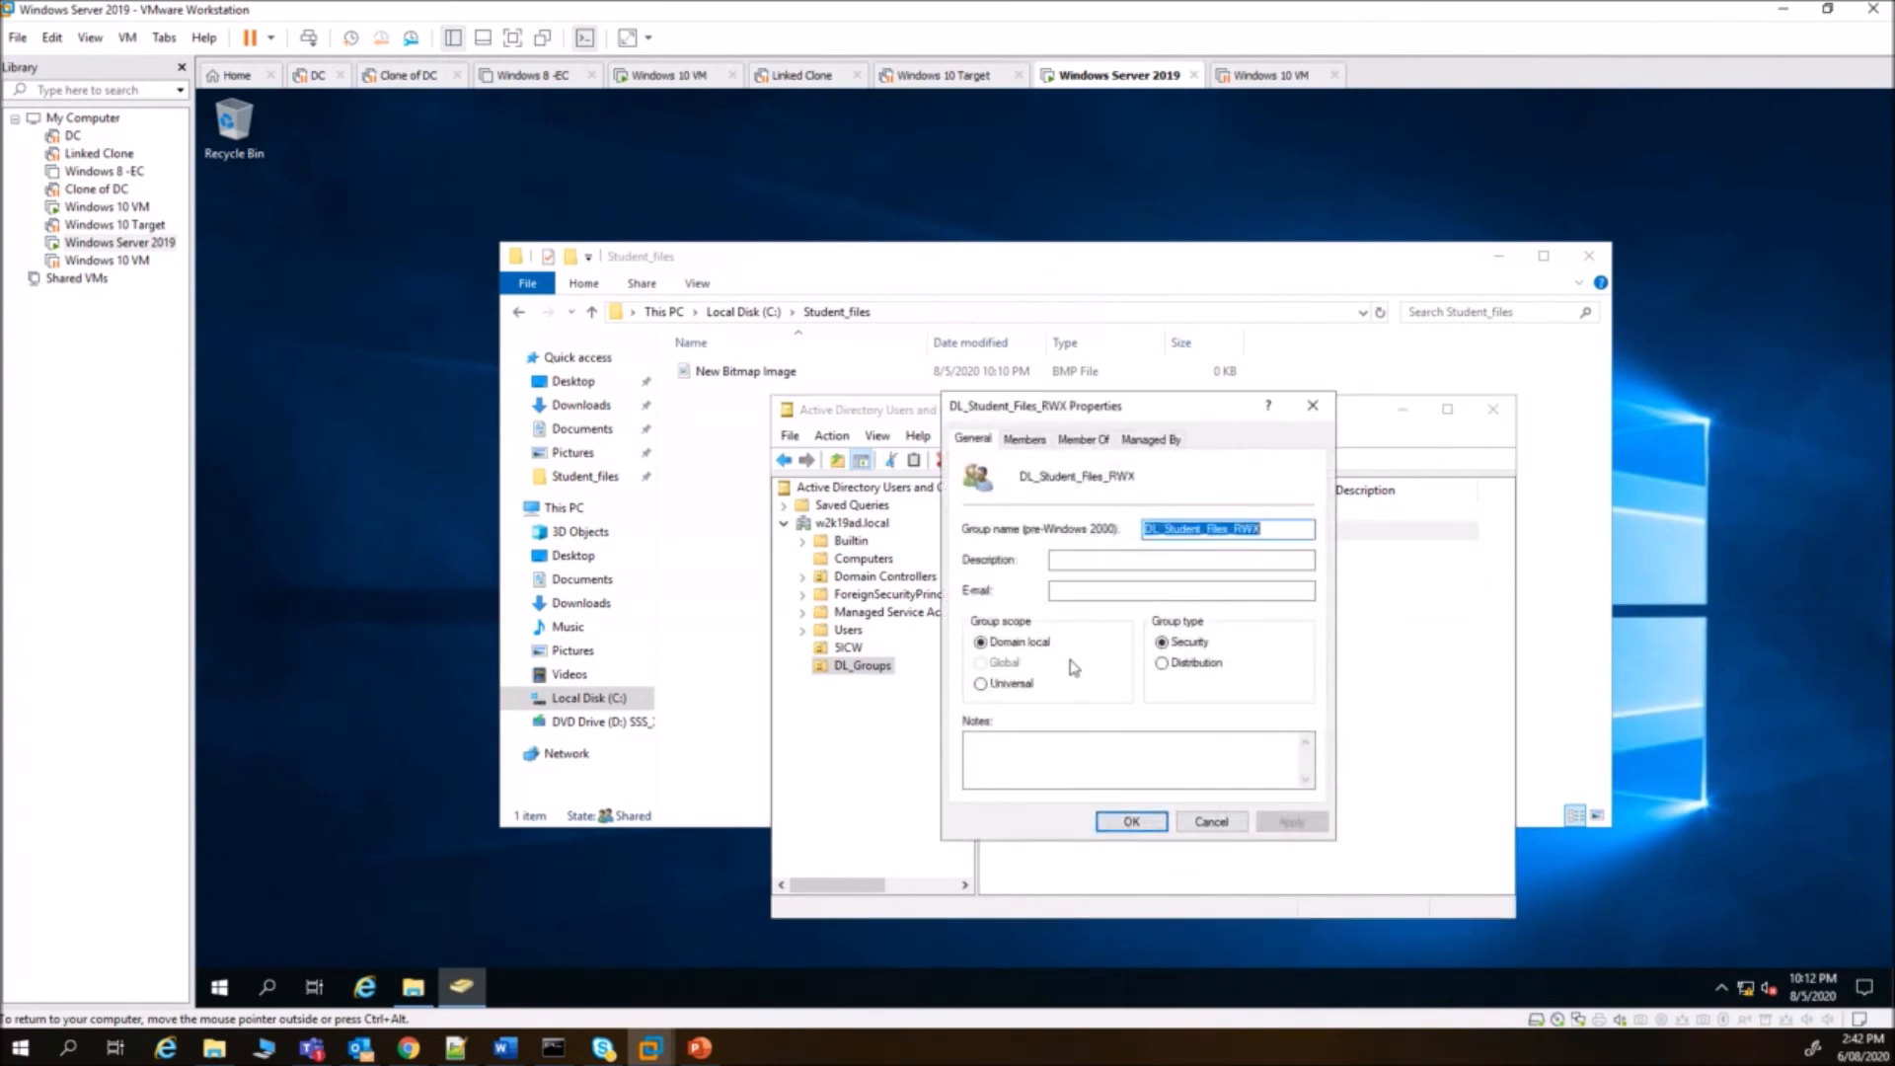
left_click(1024, 440)
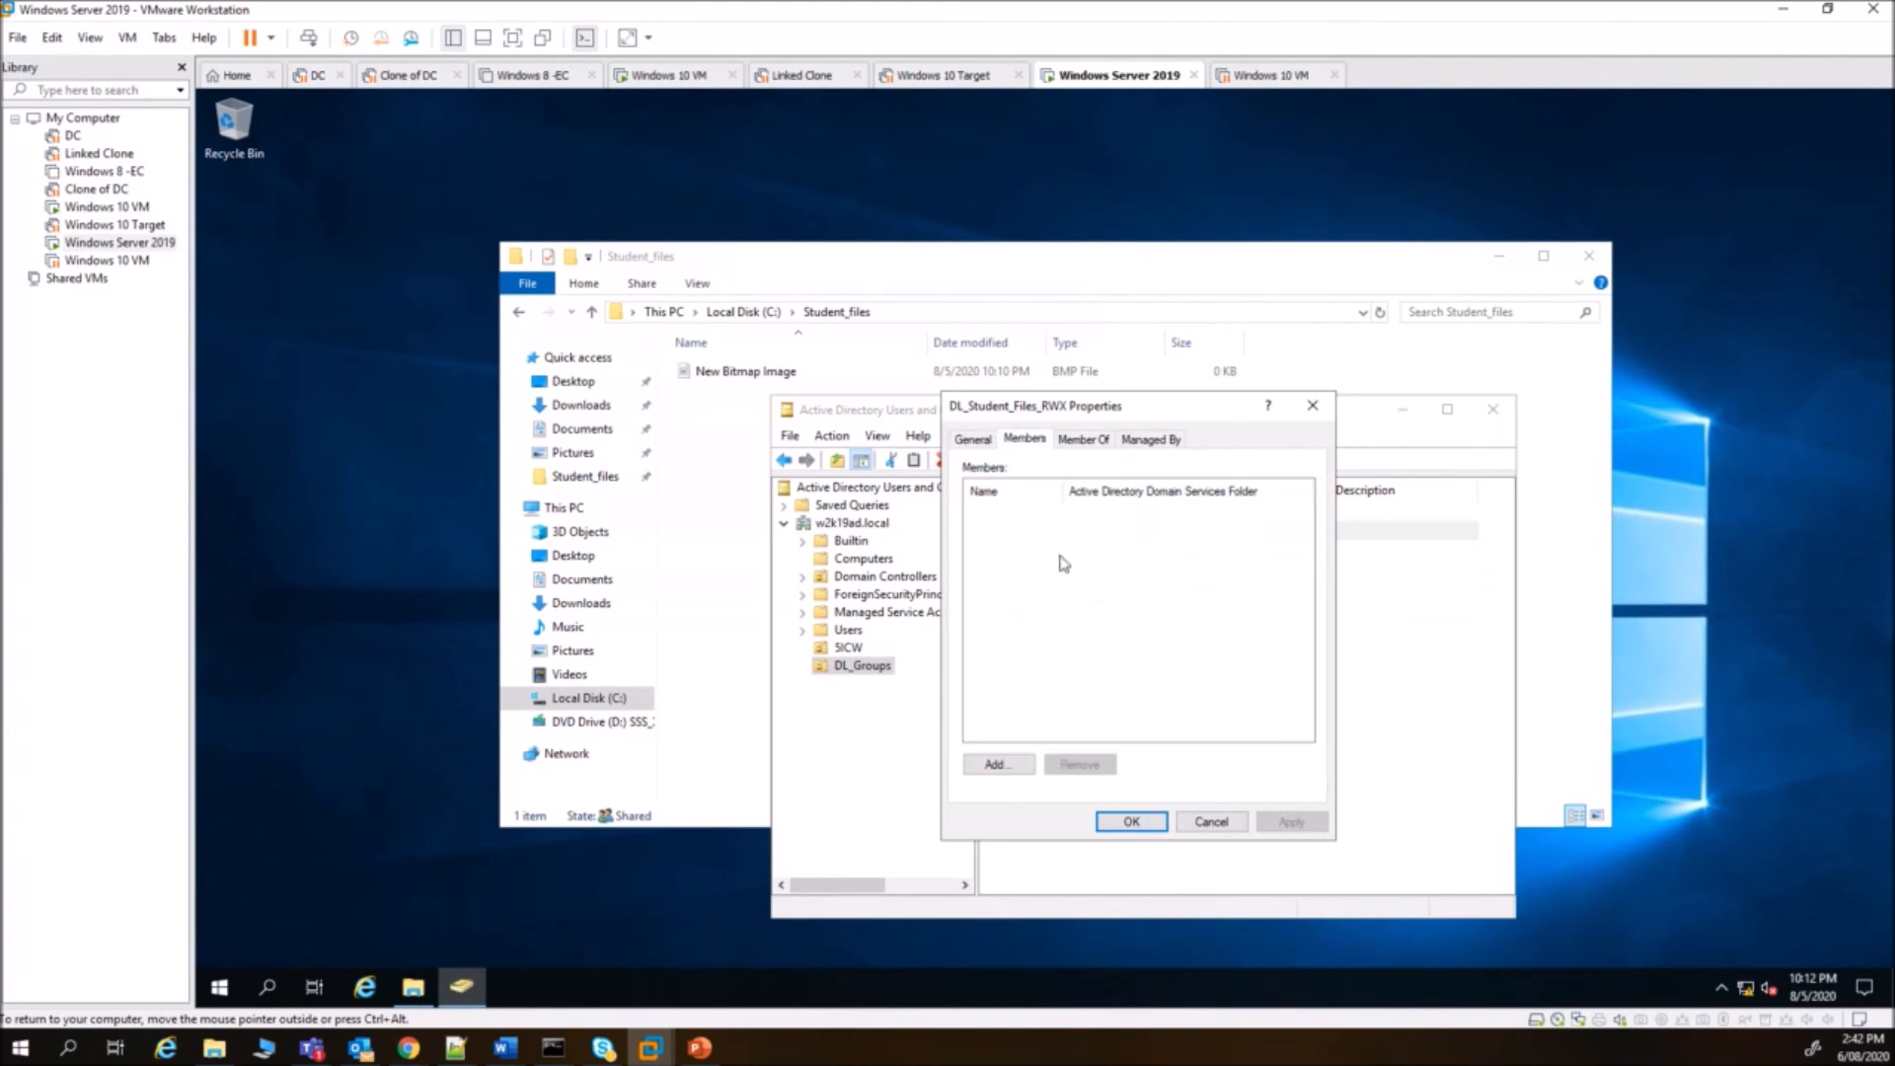
left_click(1007, 767)
type("gg")
left_click(1342, 589)
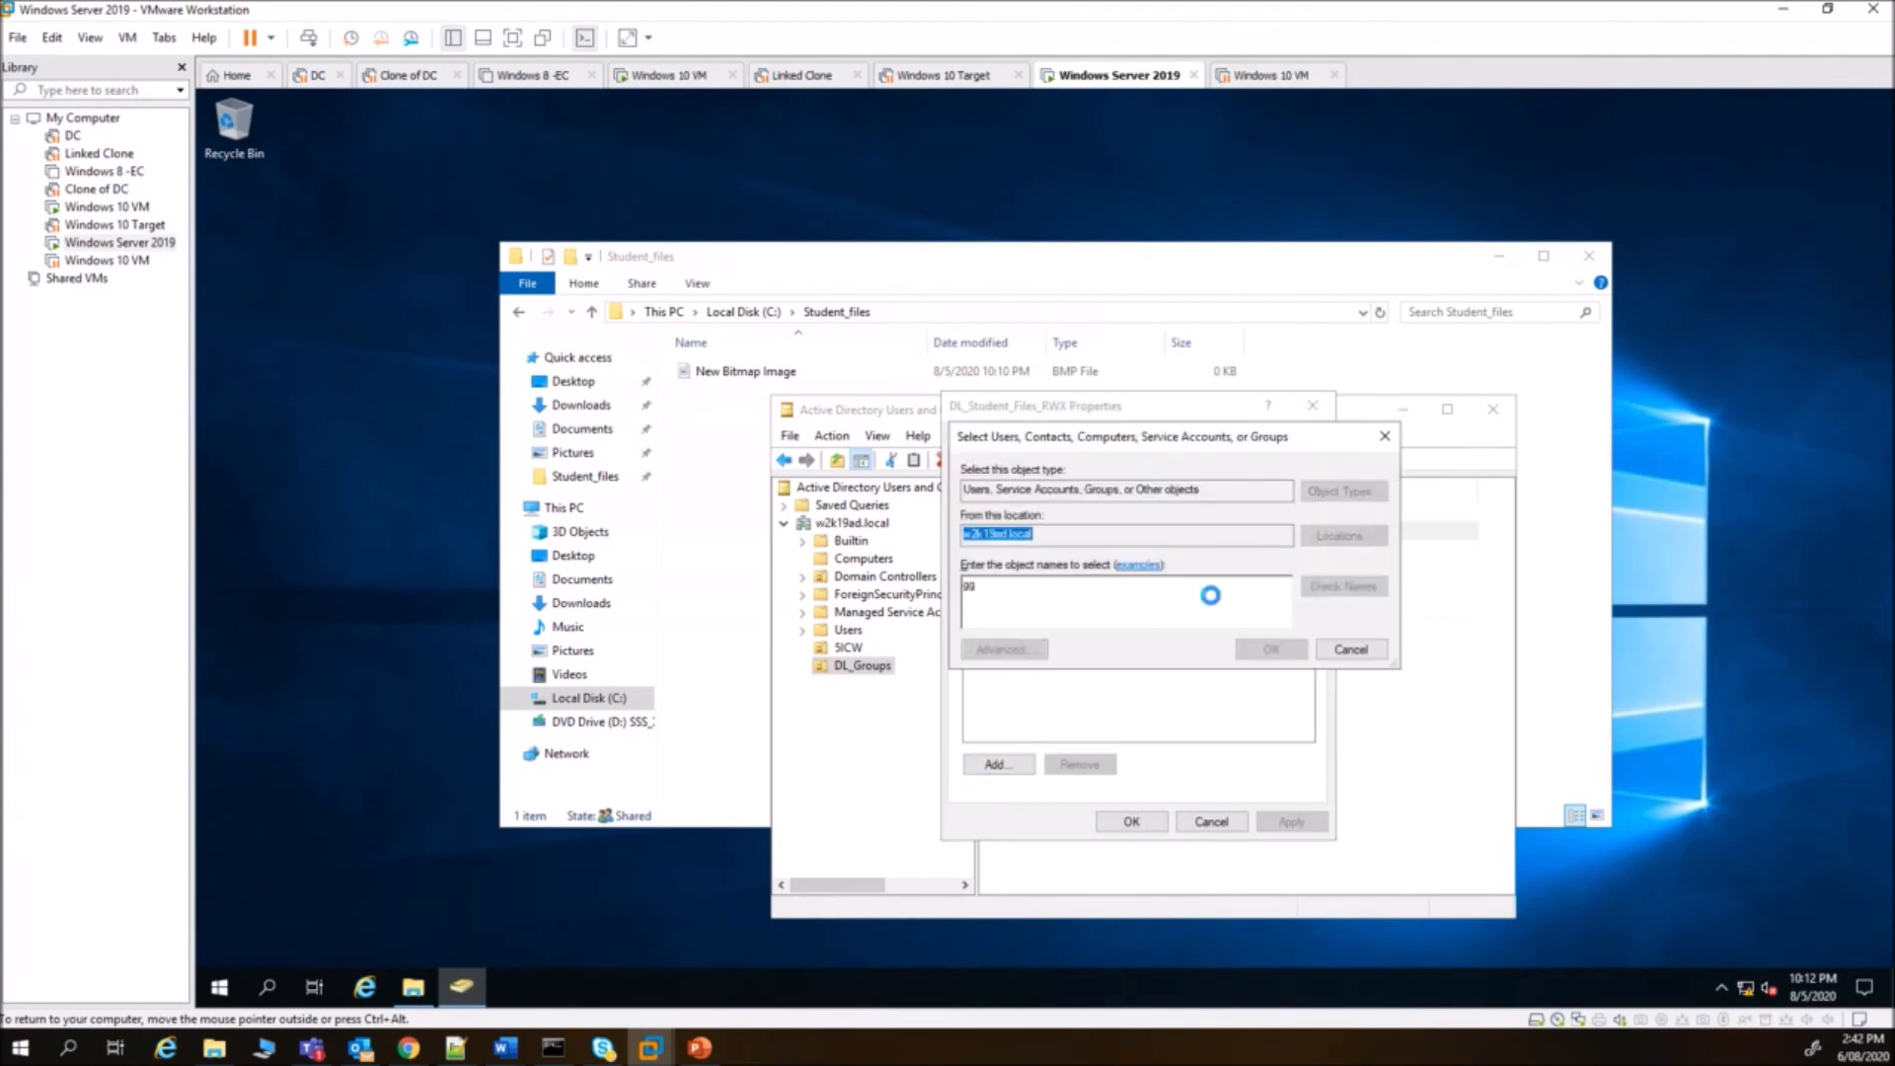
left_click(1051, 627)
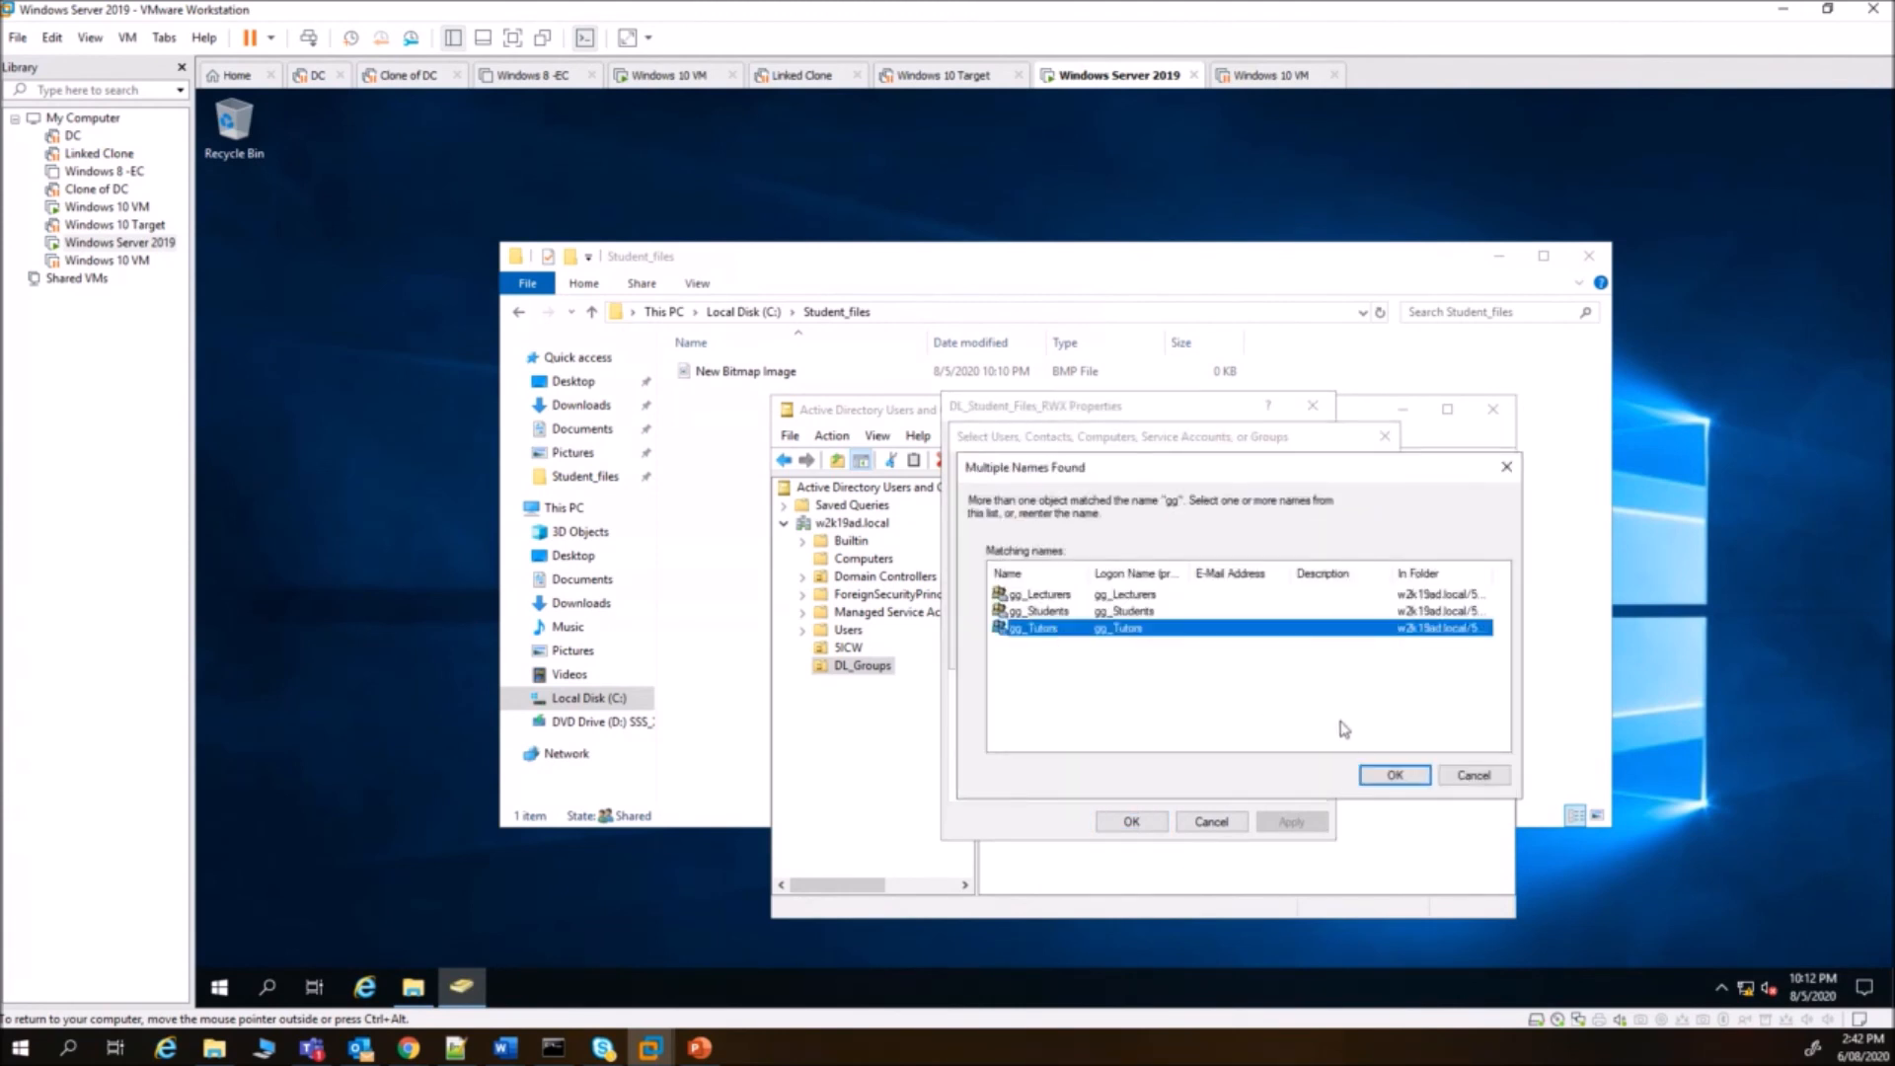
left_click(1384, 778)
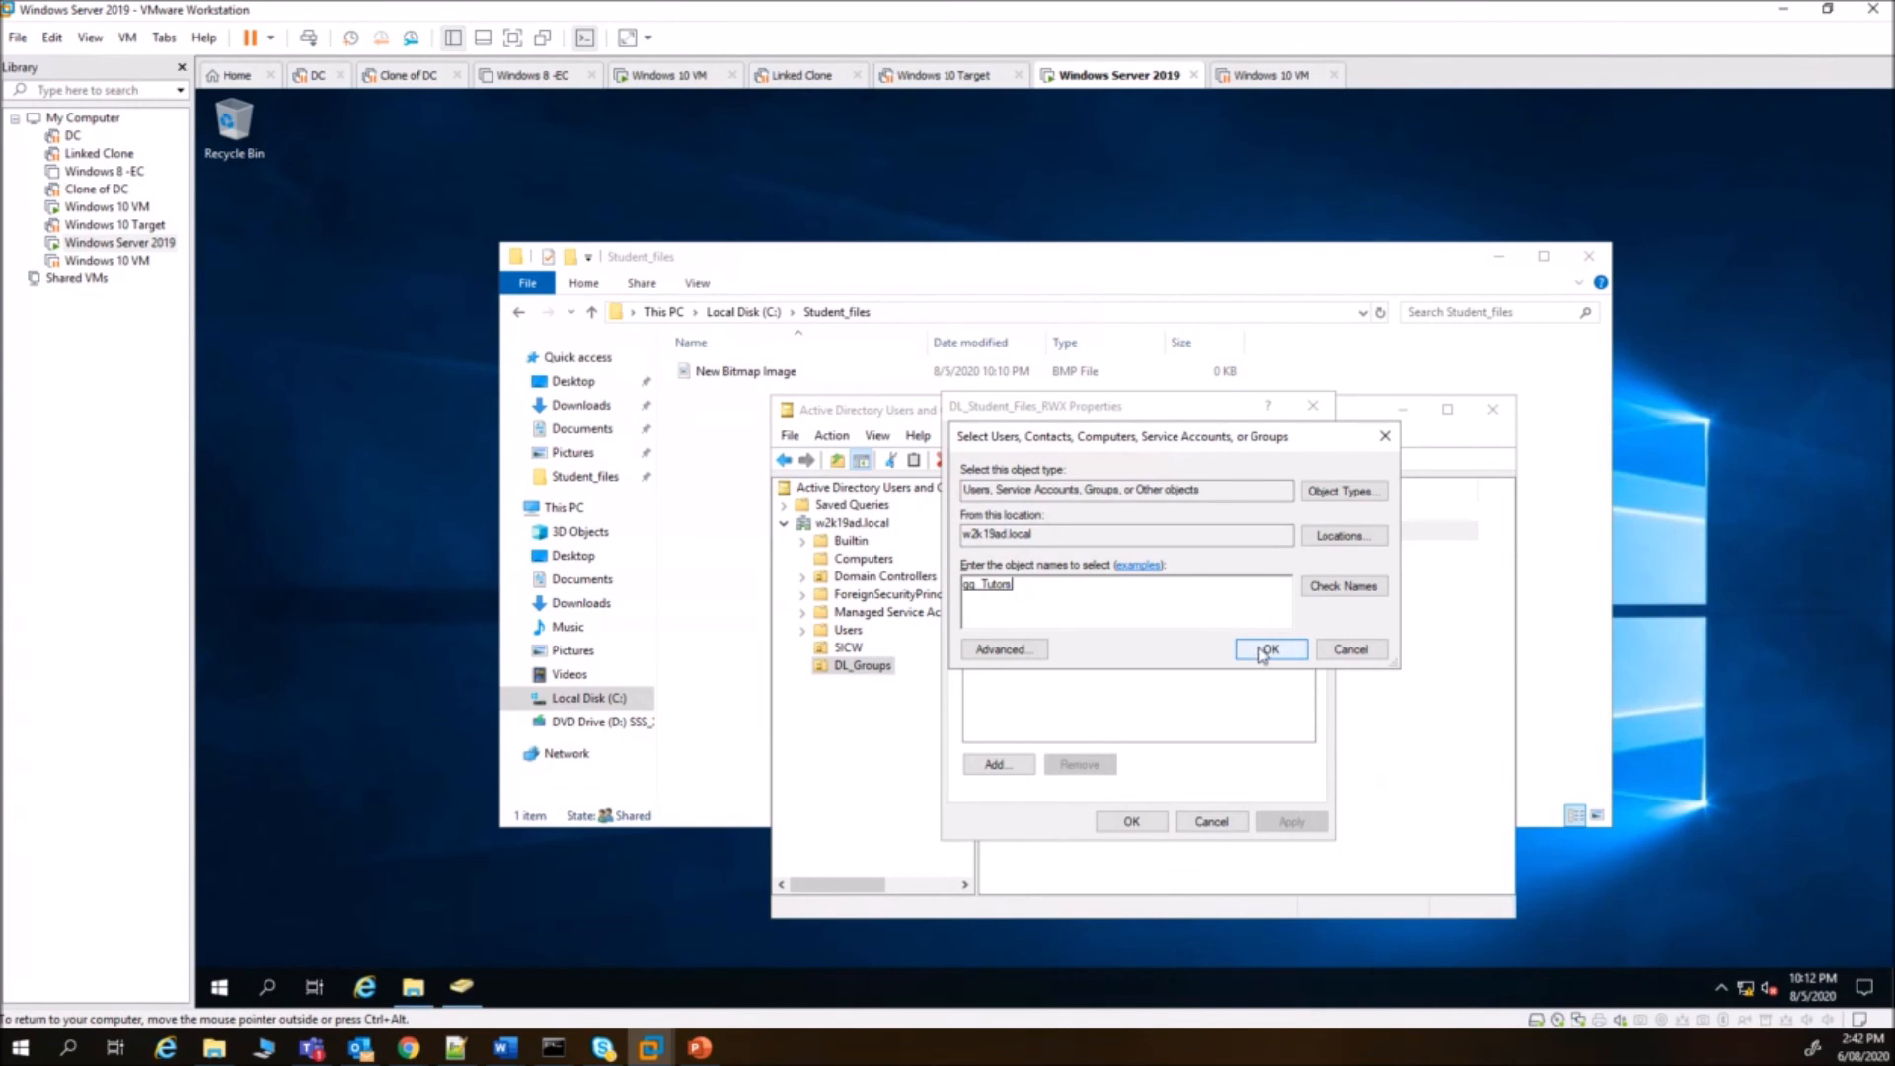
left_click(1262, 653)
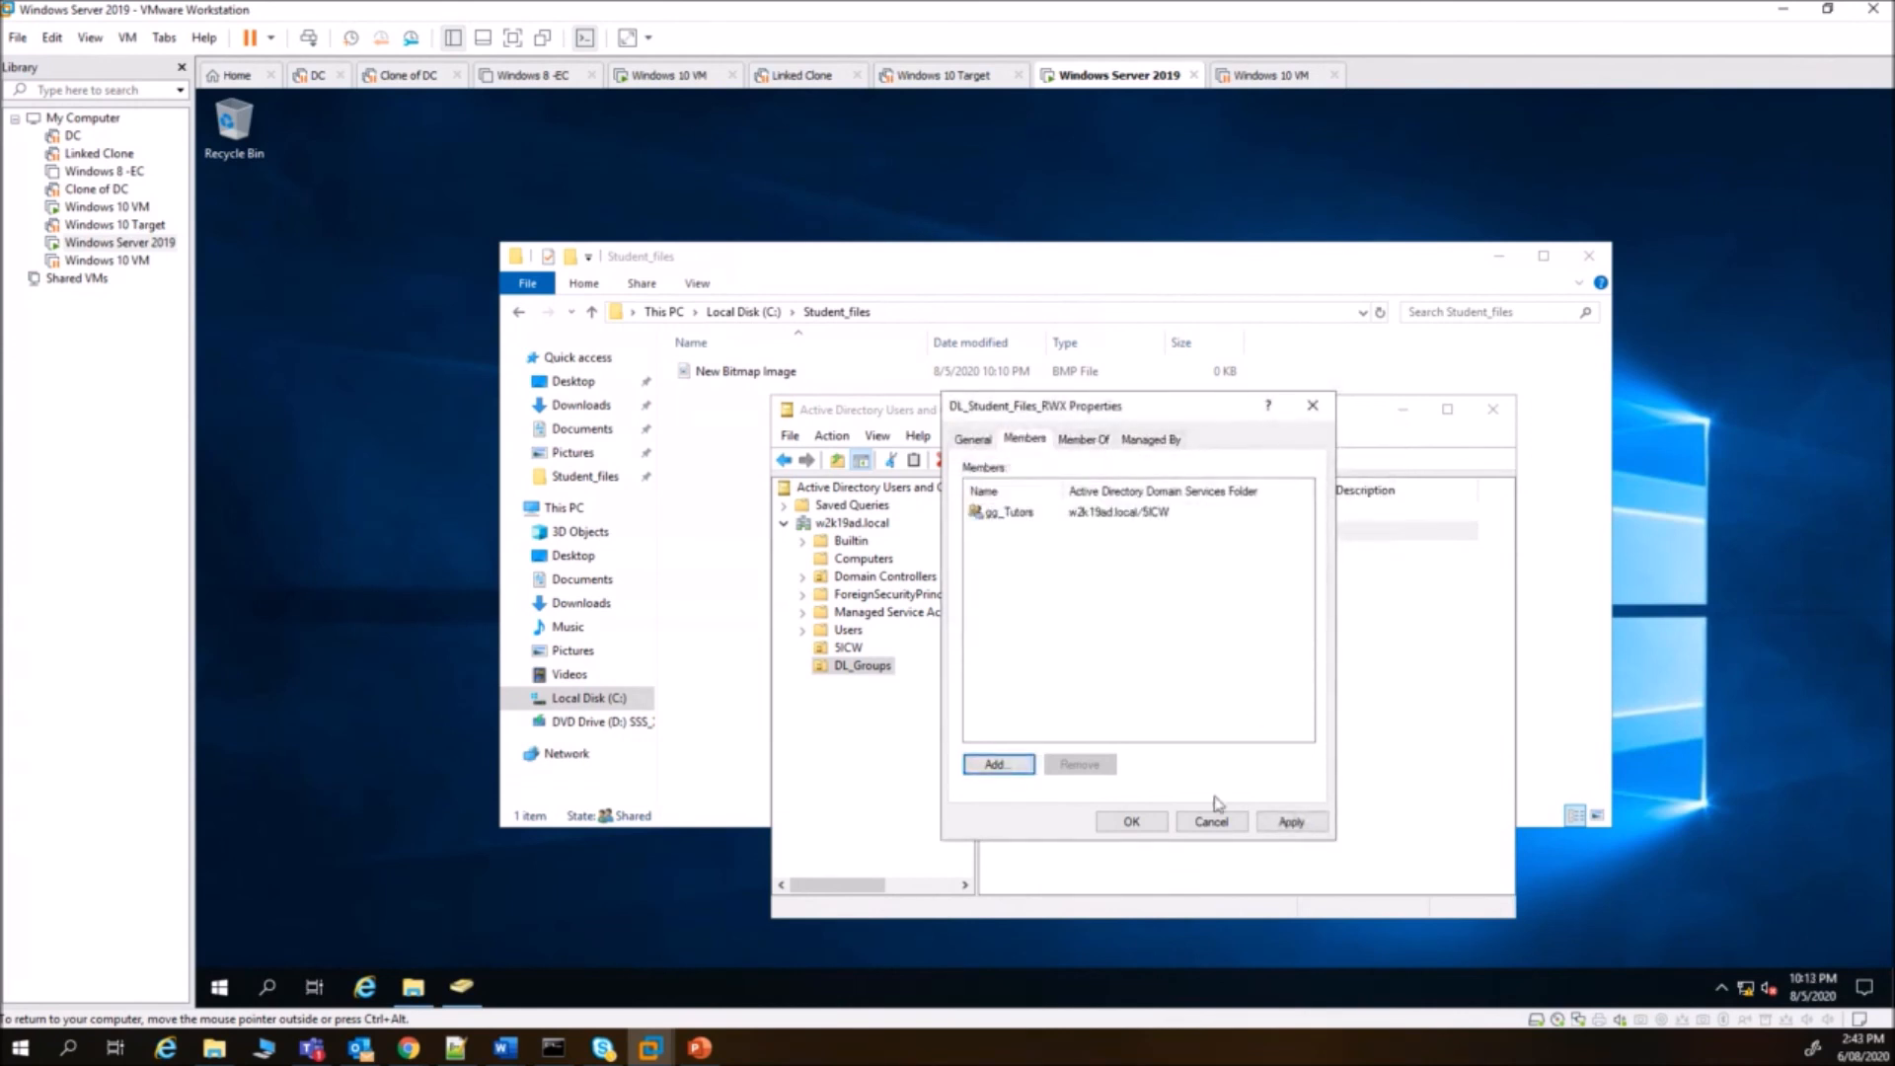
left_click(1131, 821)
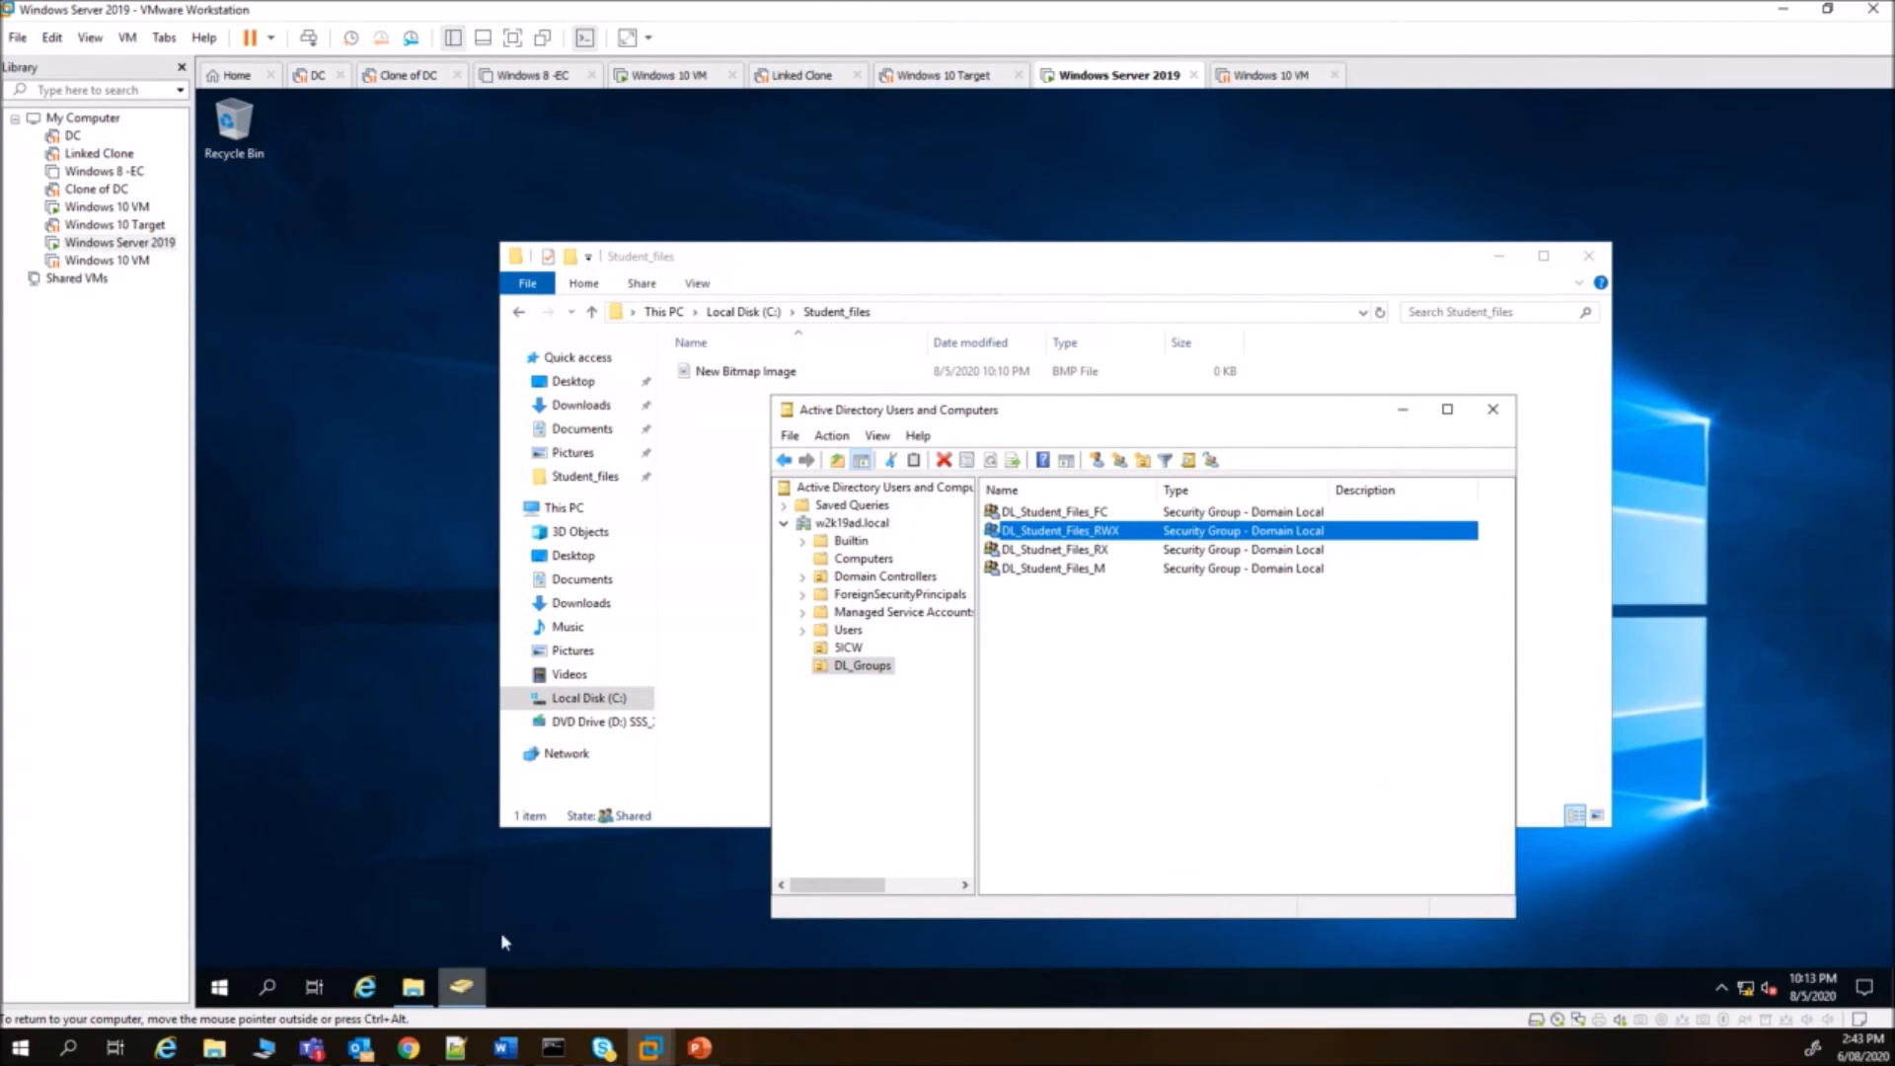
- On the Windows 10 VM, switch user away from the lecturer's session
left_click(667, 75)
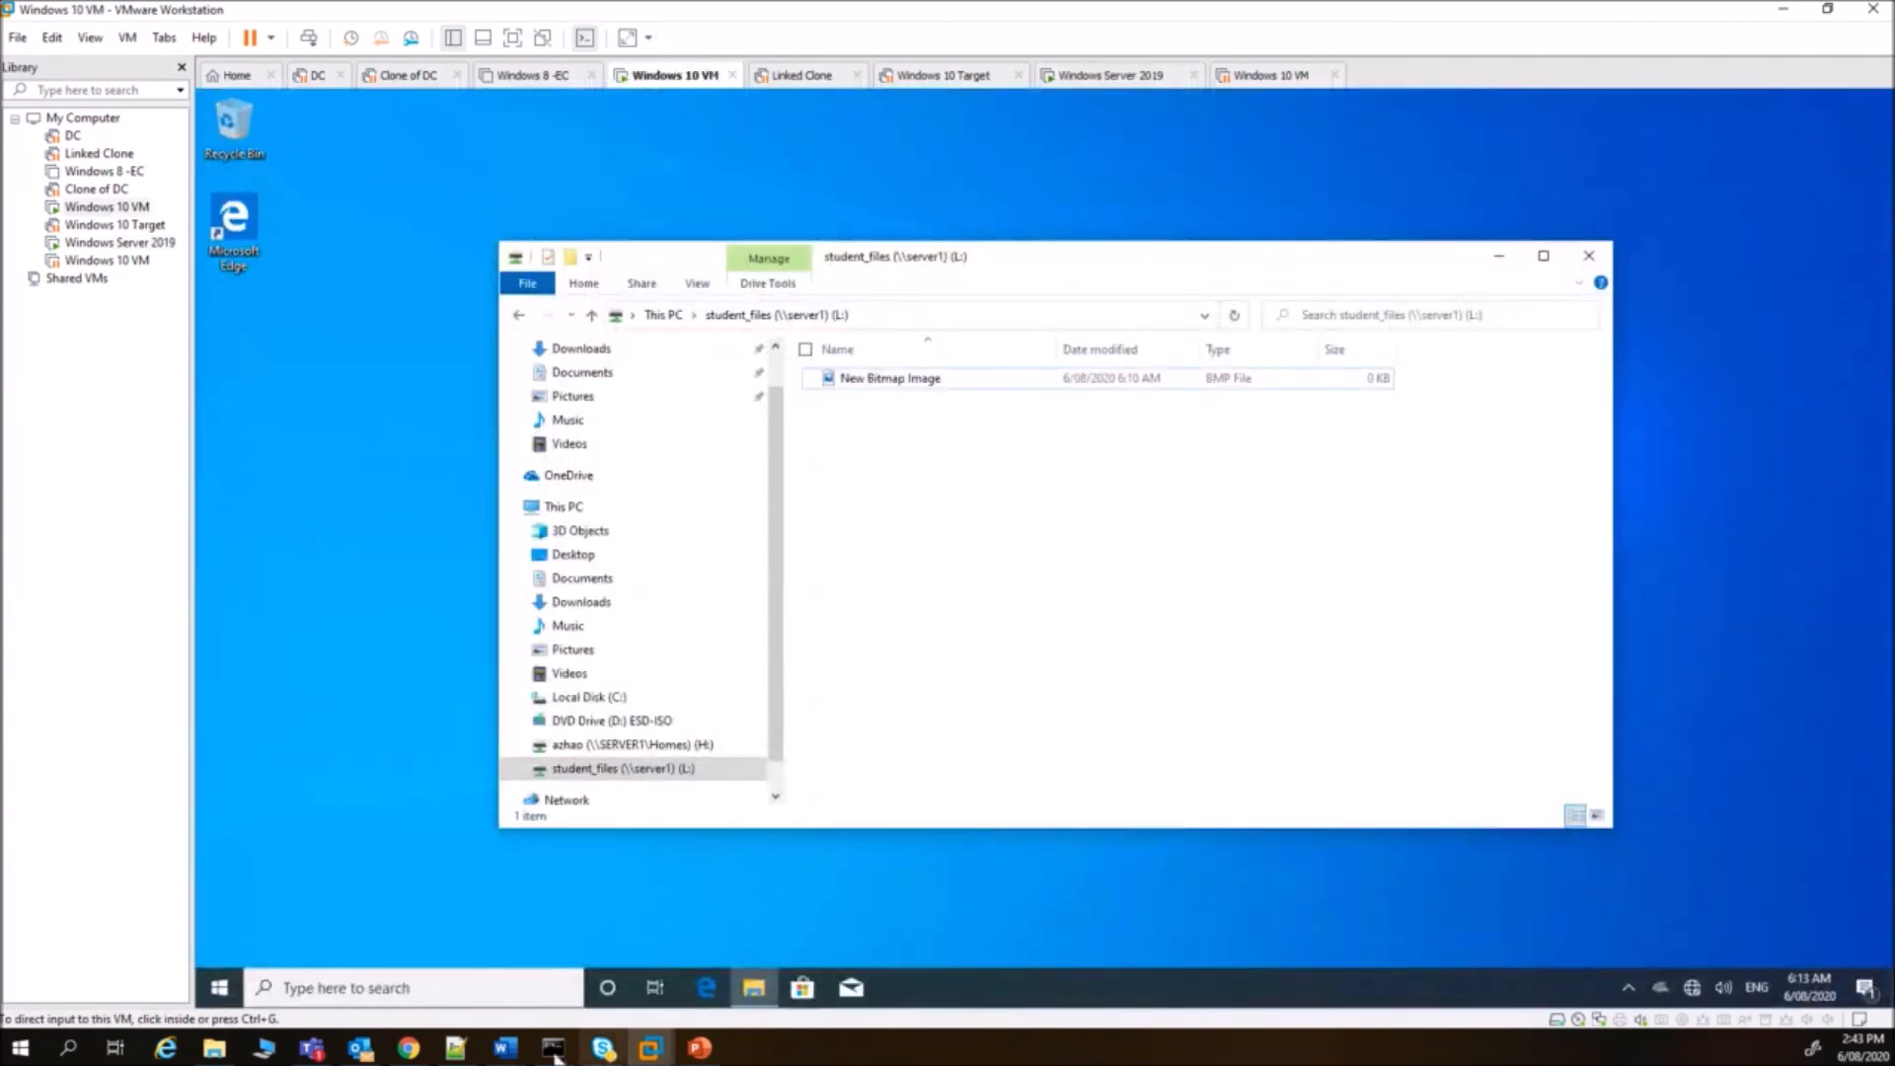
left_click(219, 991)
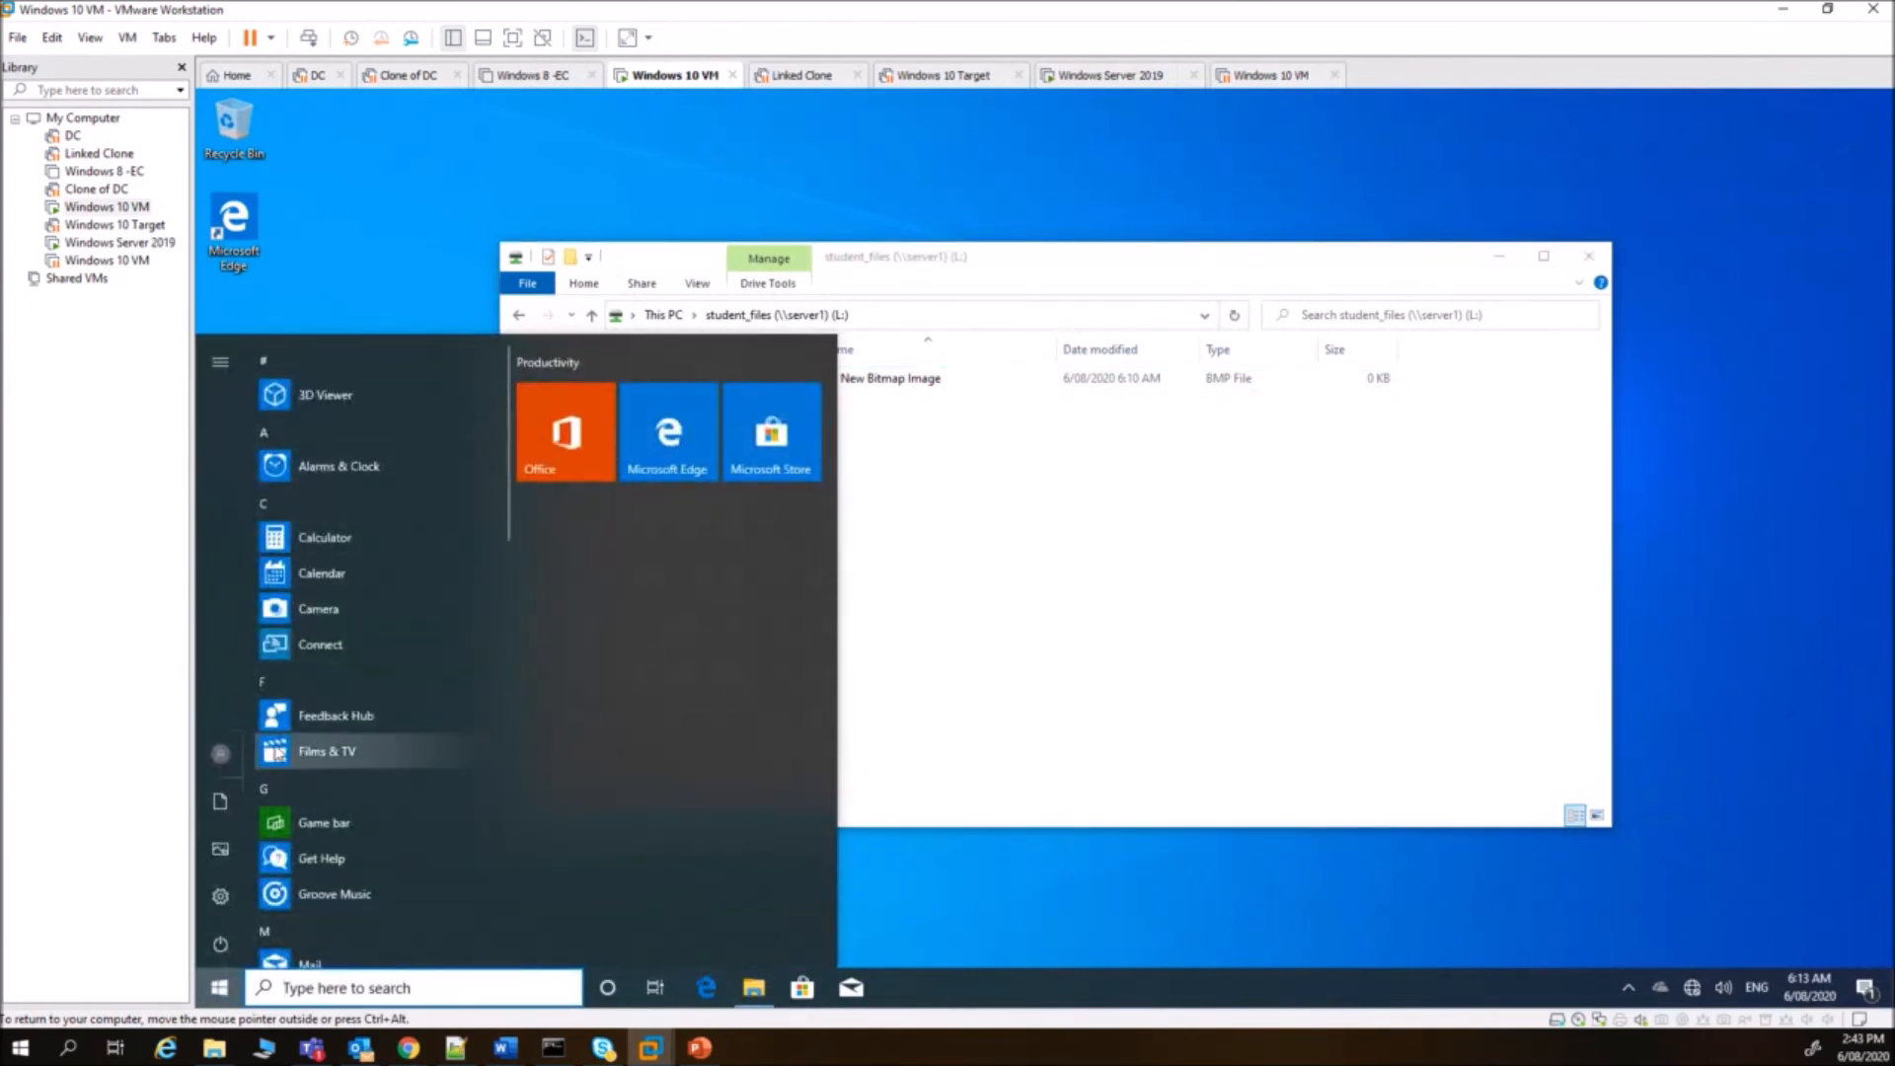
mouse_move(225, 758)
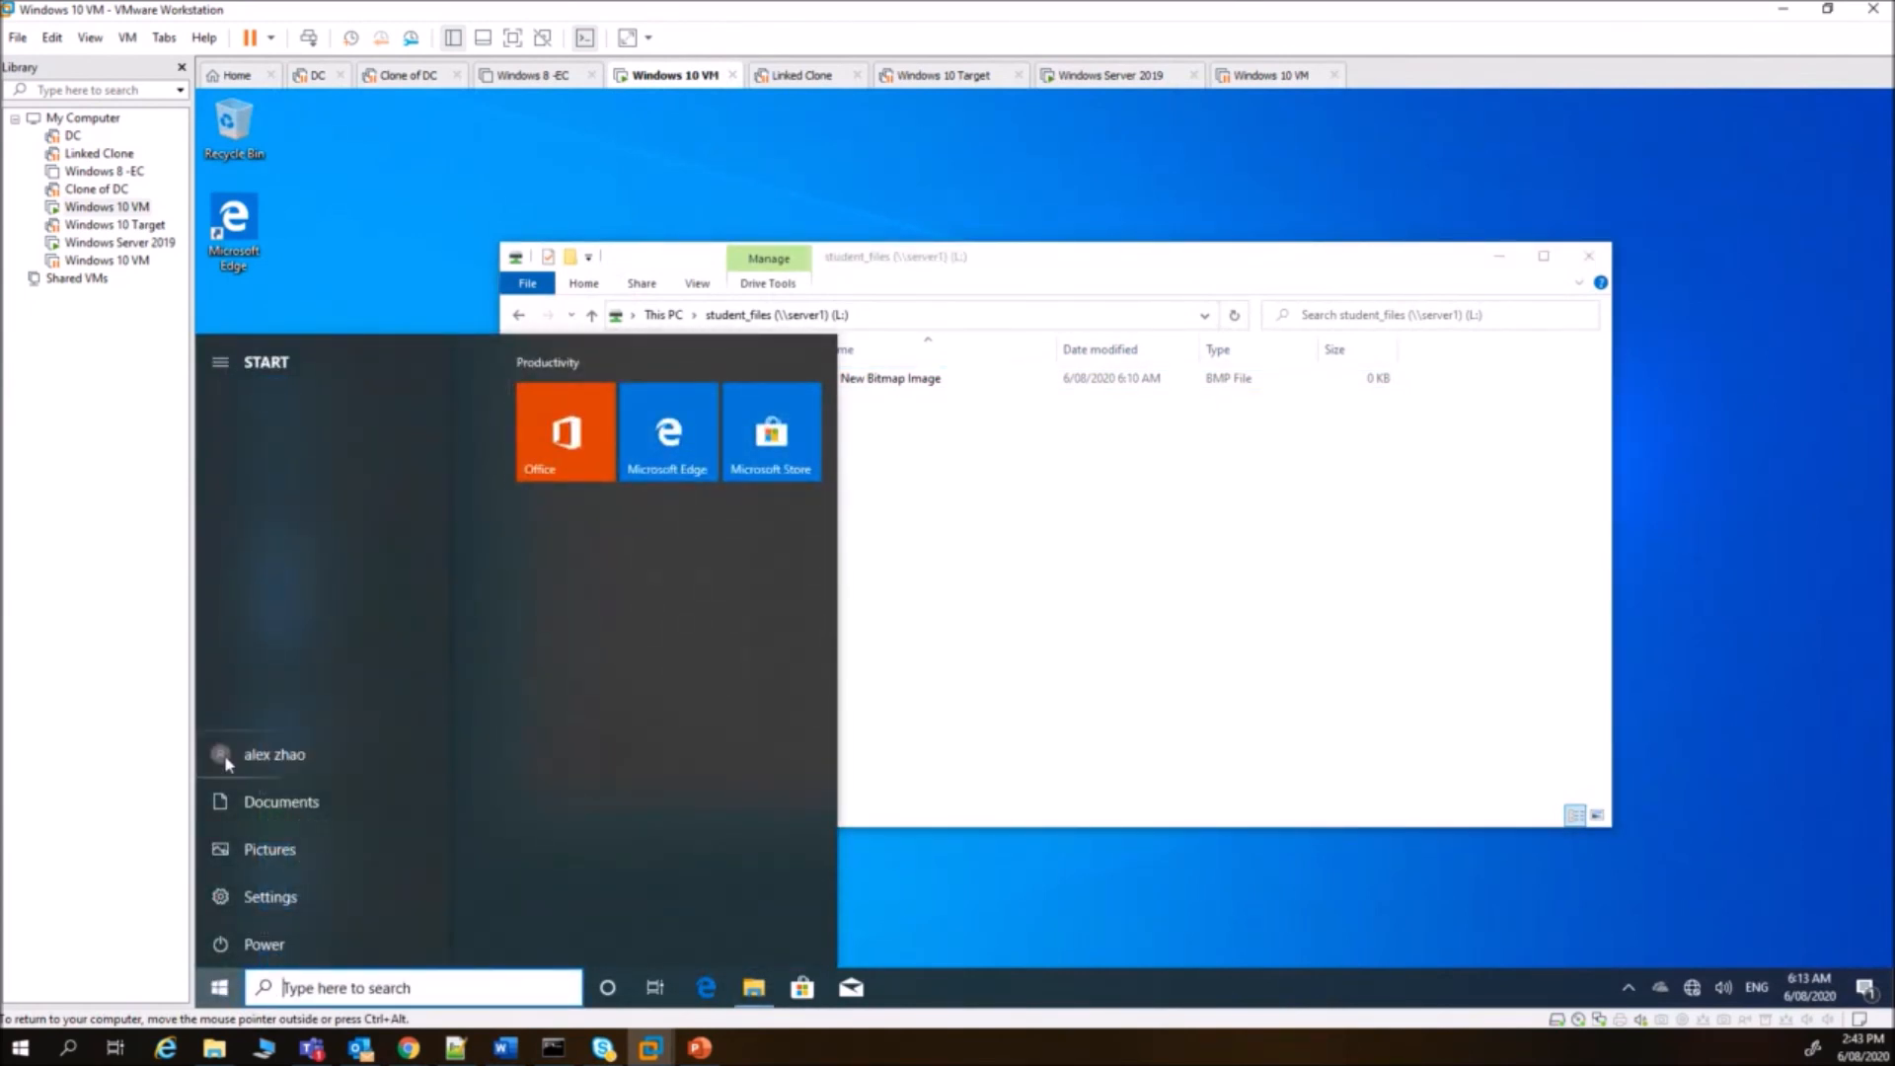
left_click(281, 762)
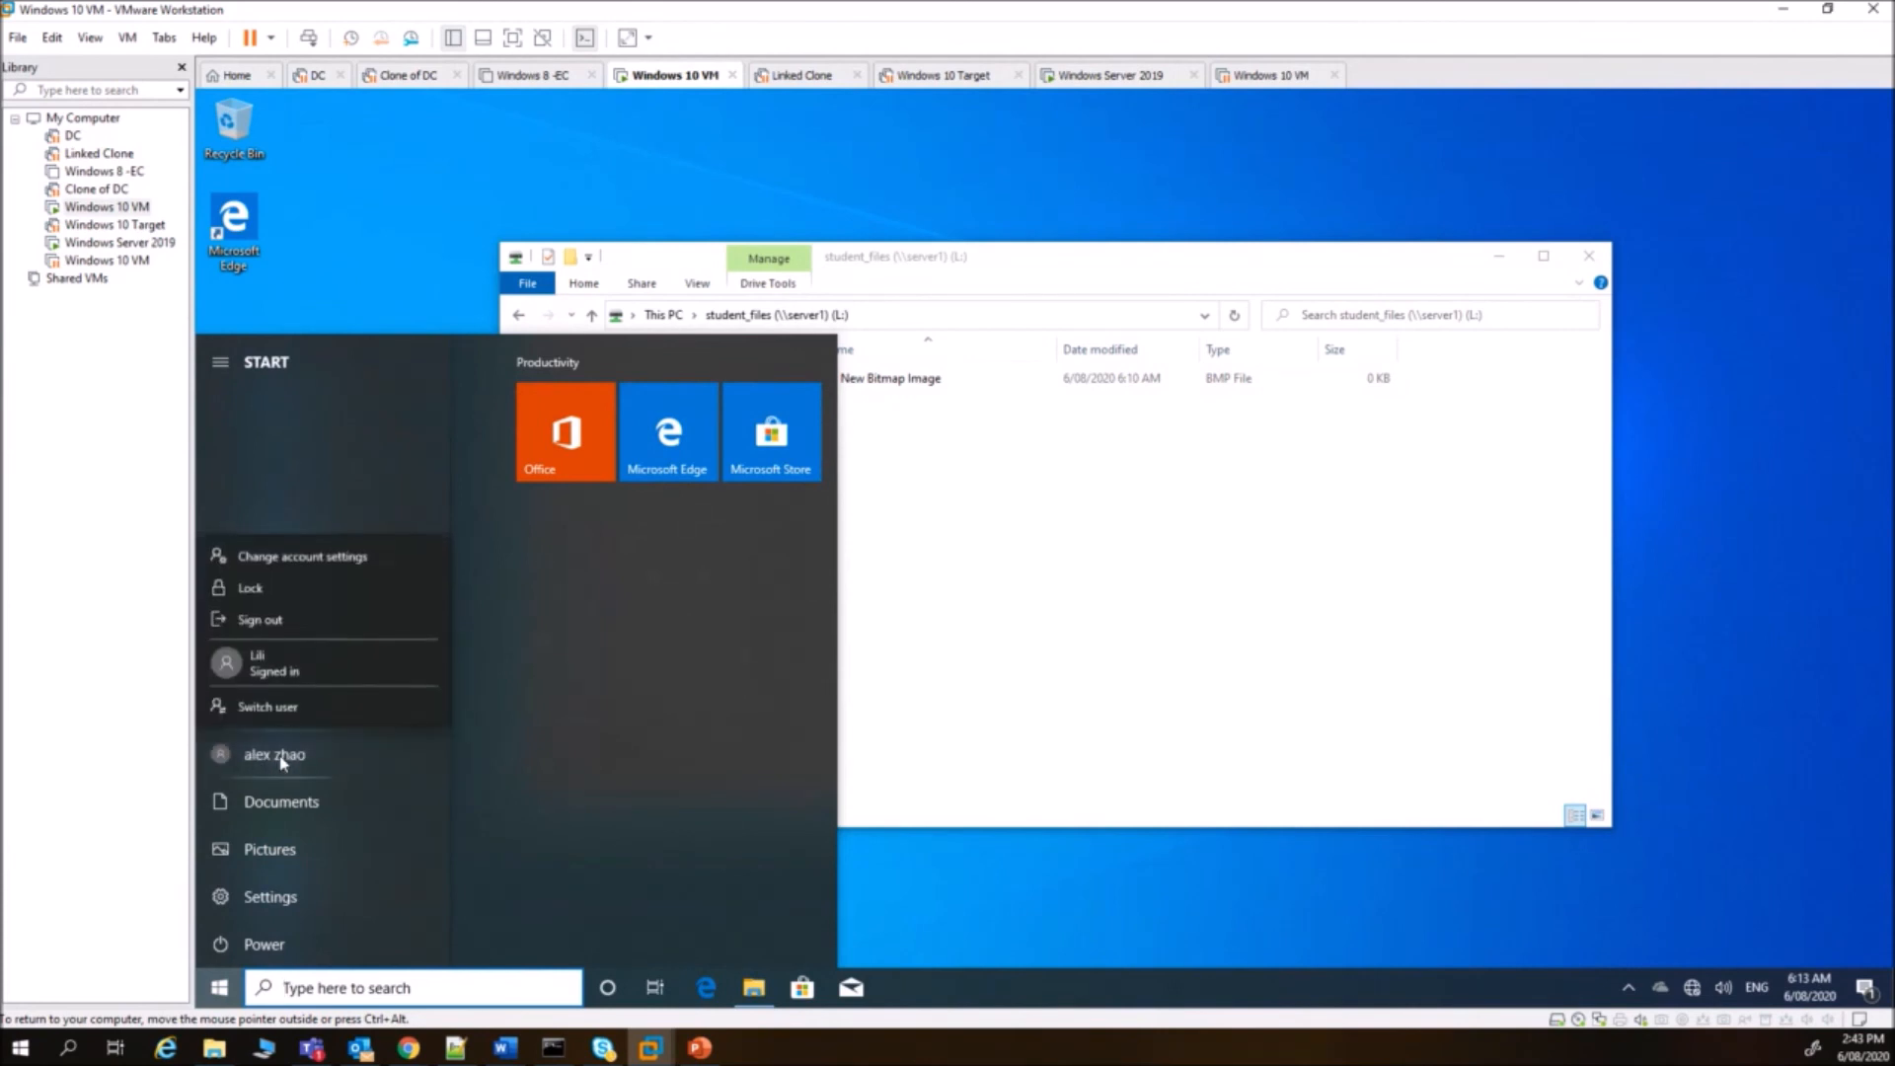
left_click(271, 717)
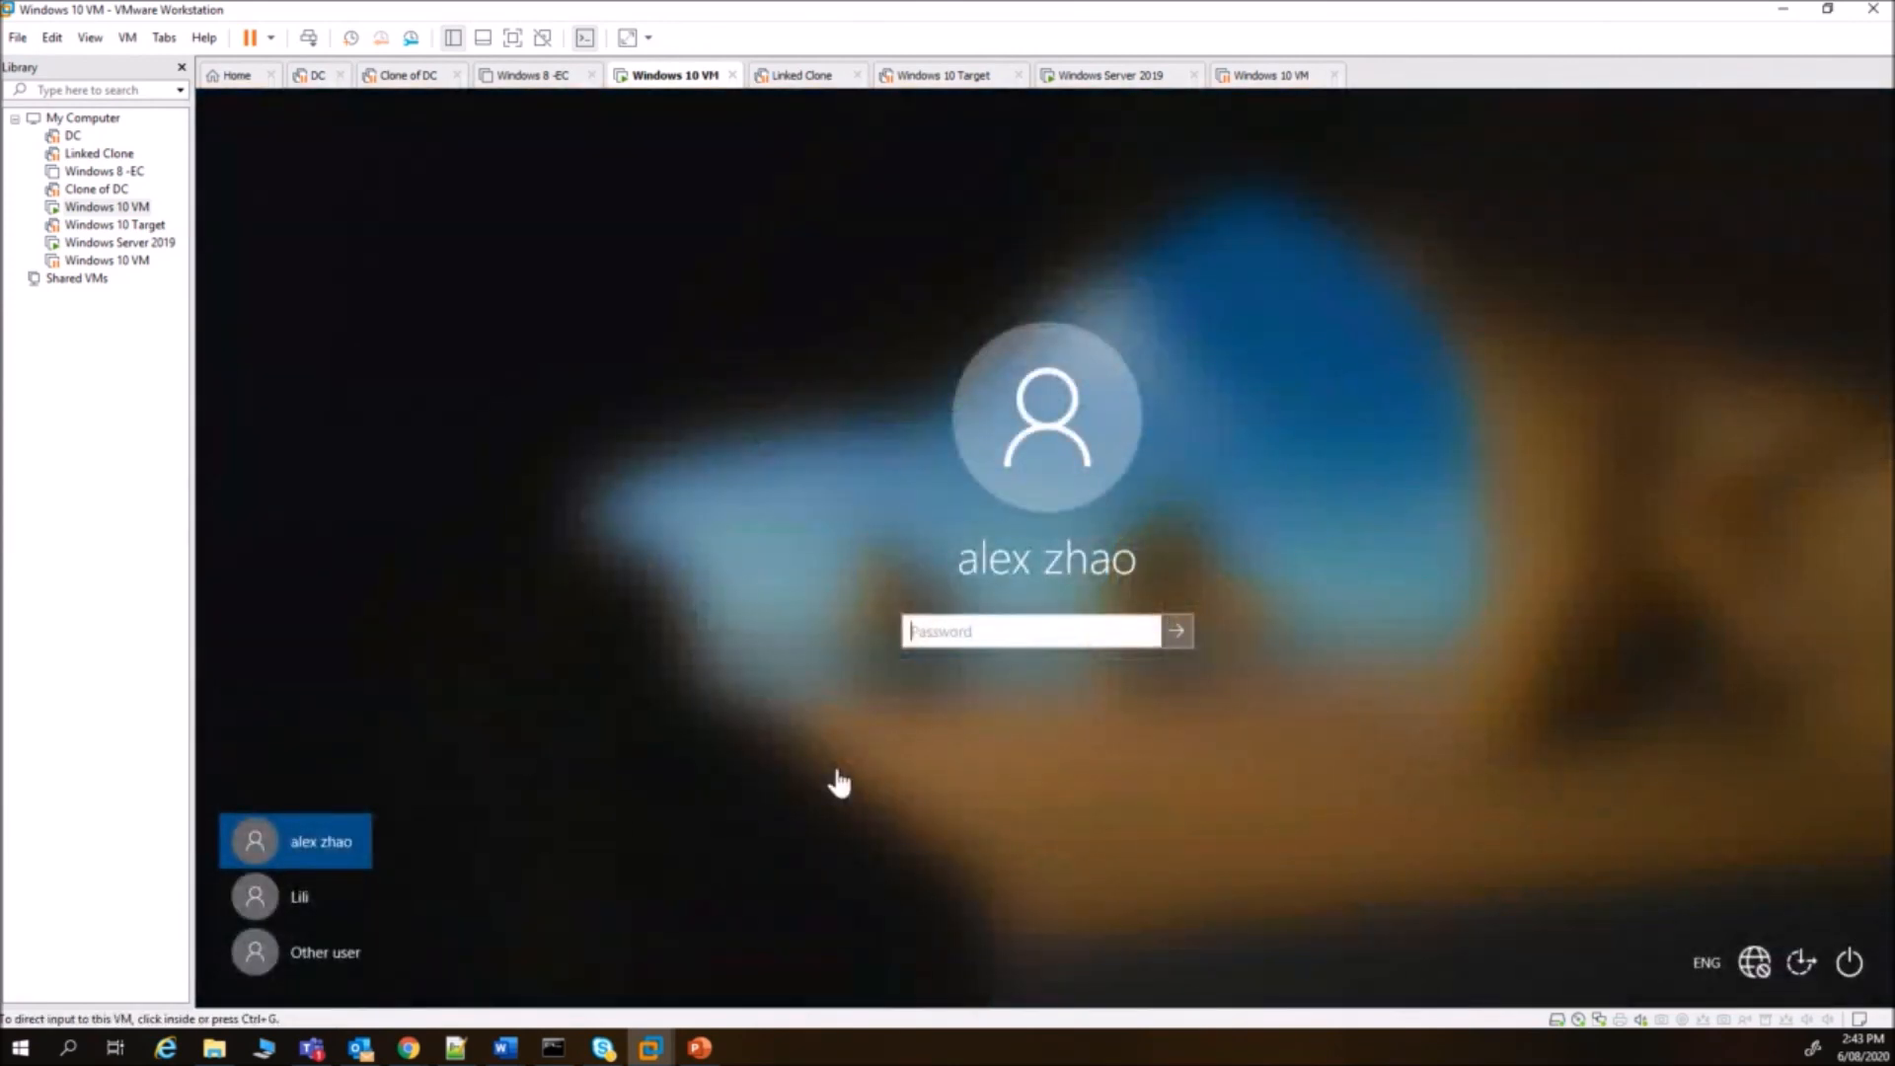
- Choose Other user and enter the student account's username and password
left_click(315, 952)
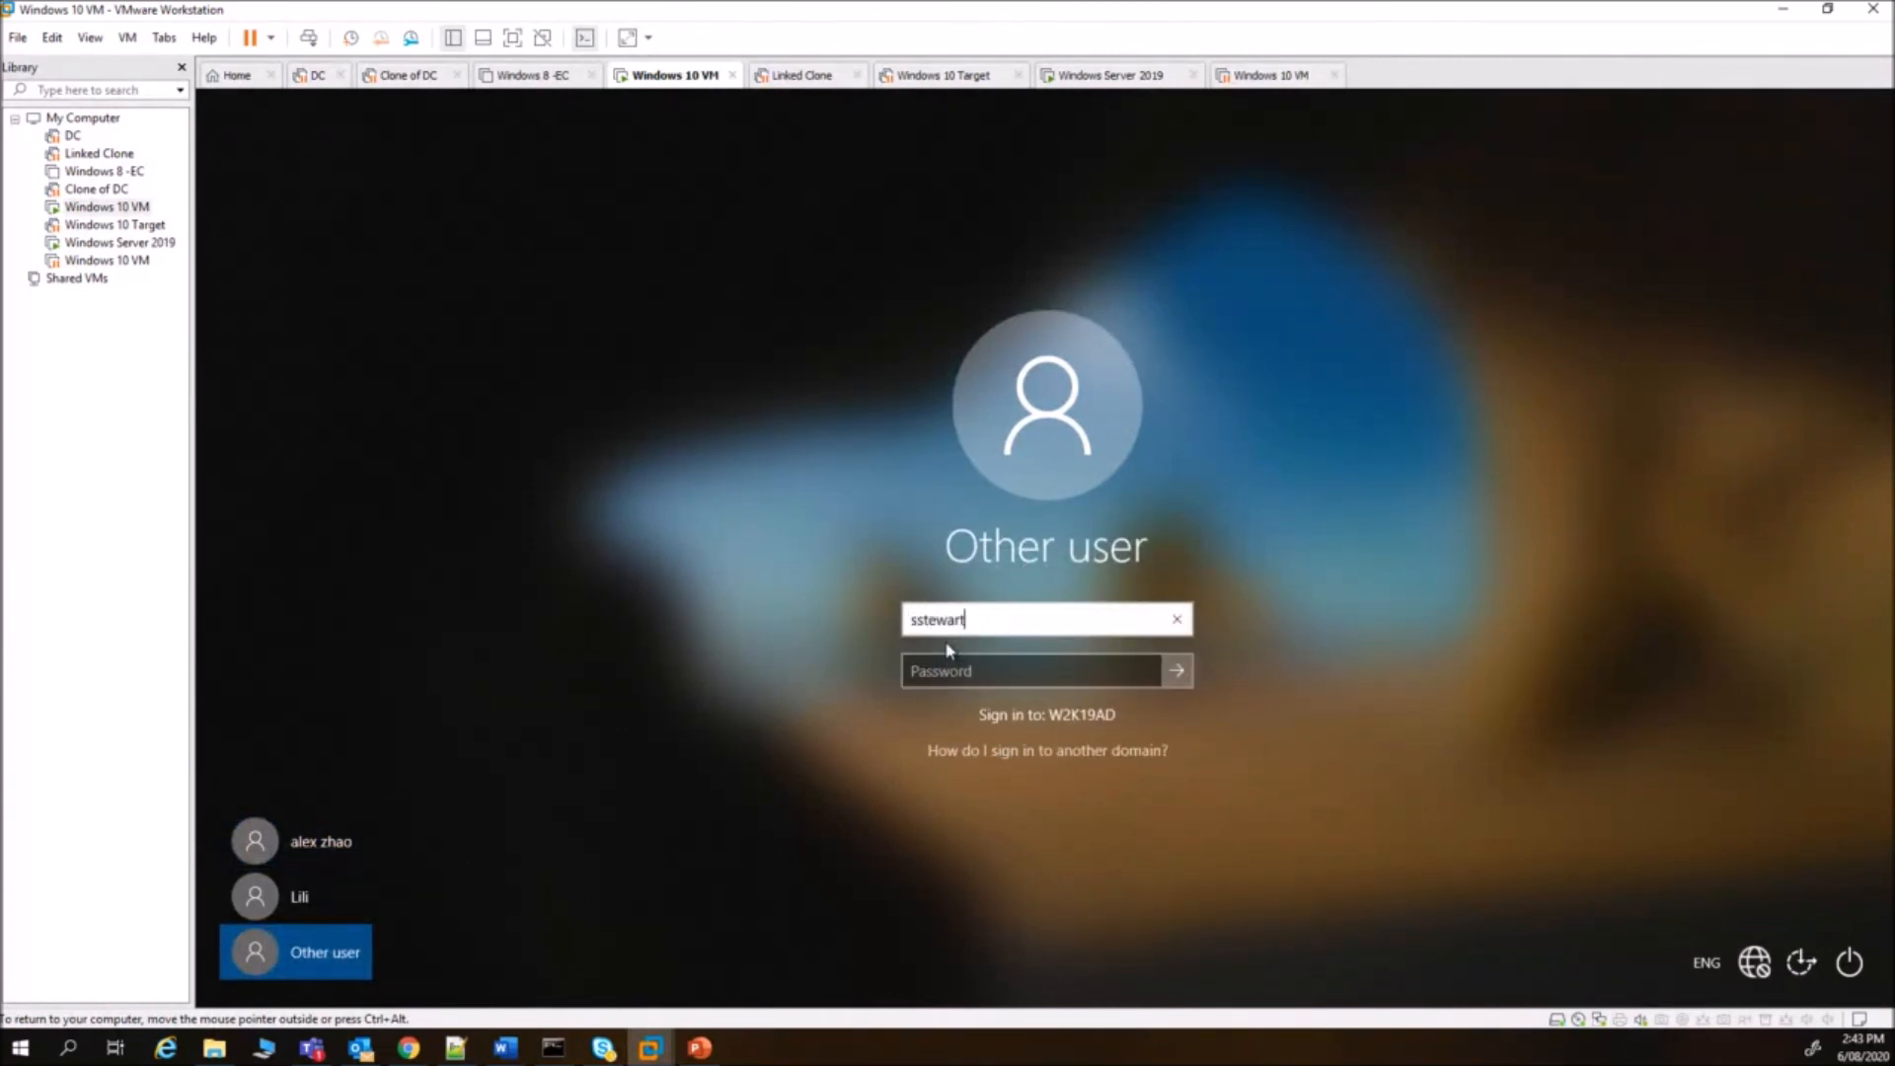
key("Tab")
type("••••••••••")
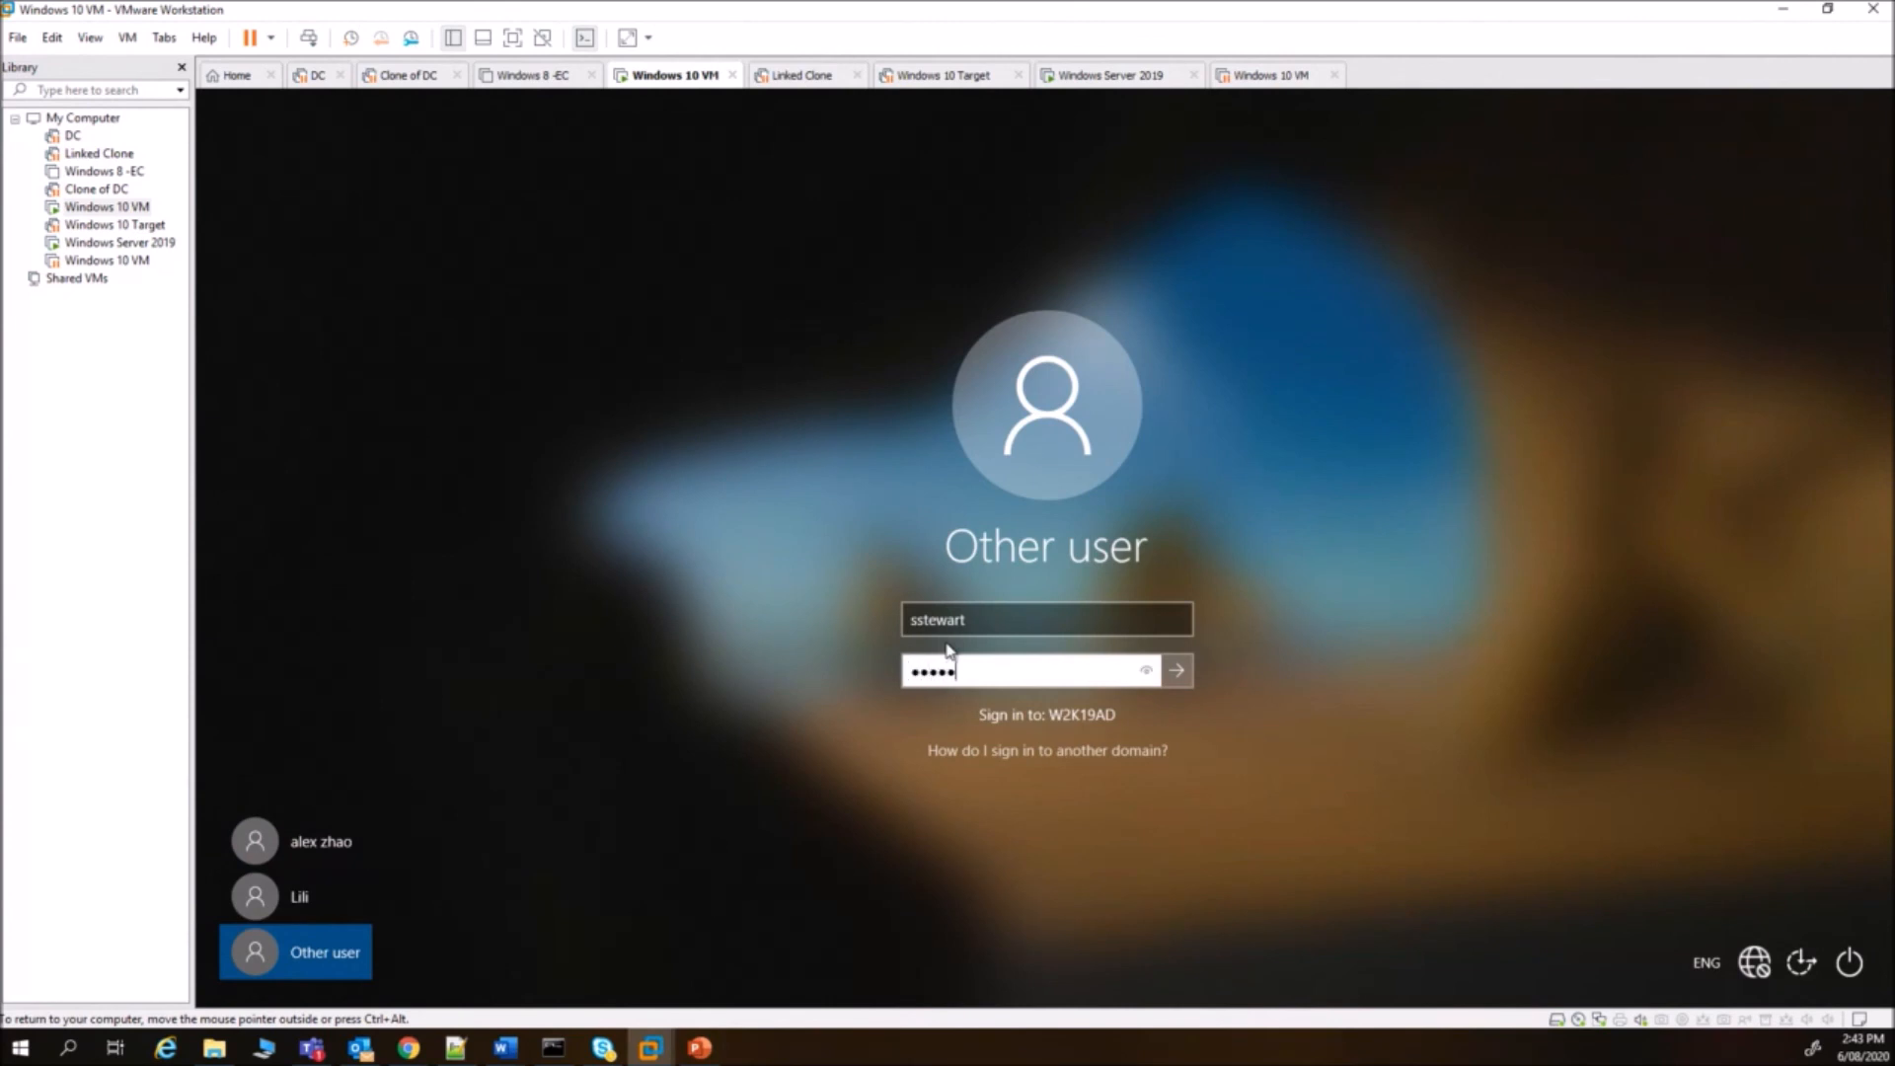
- Submit the student's sign-in and let first-login setup finish at the desktop
key("Return")
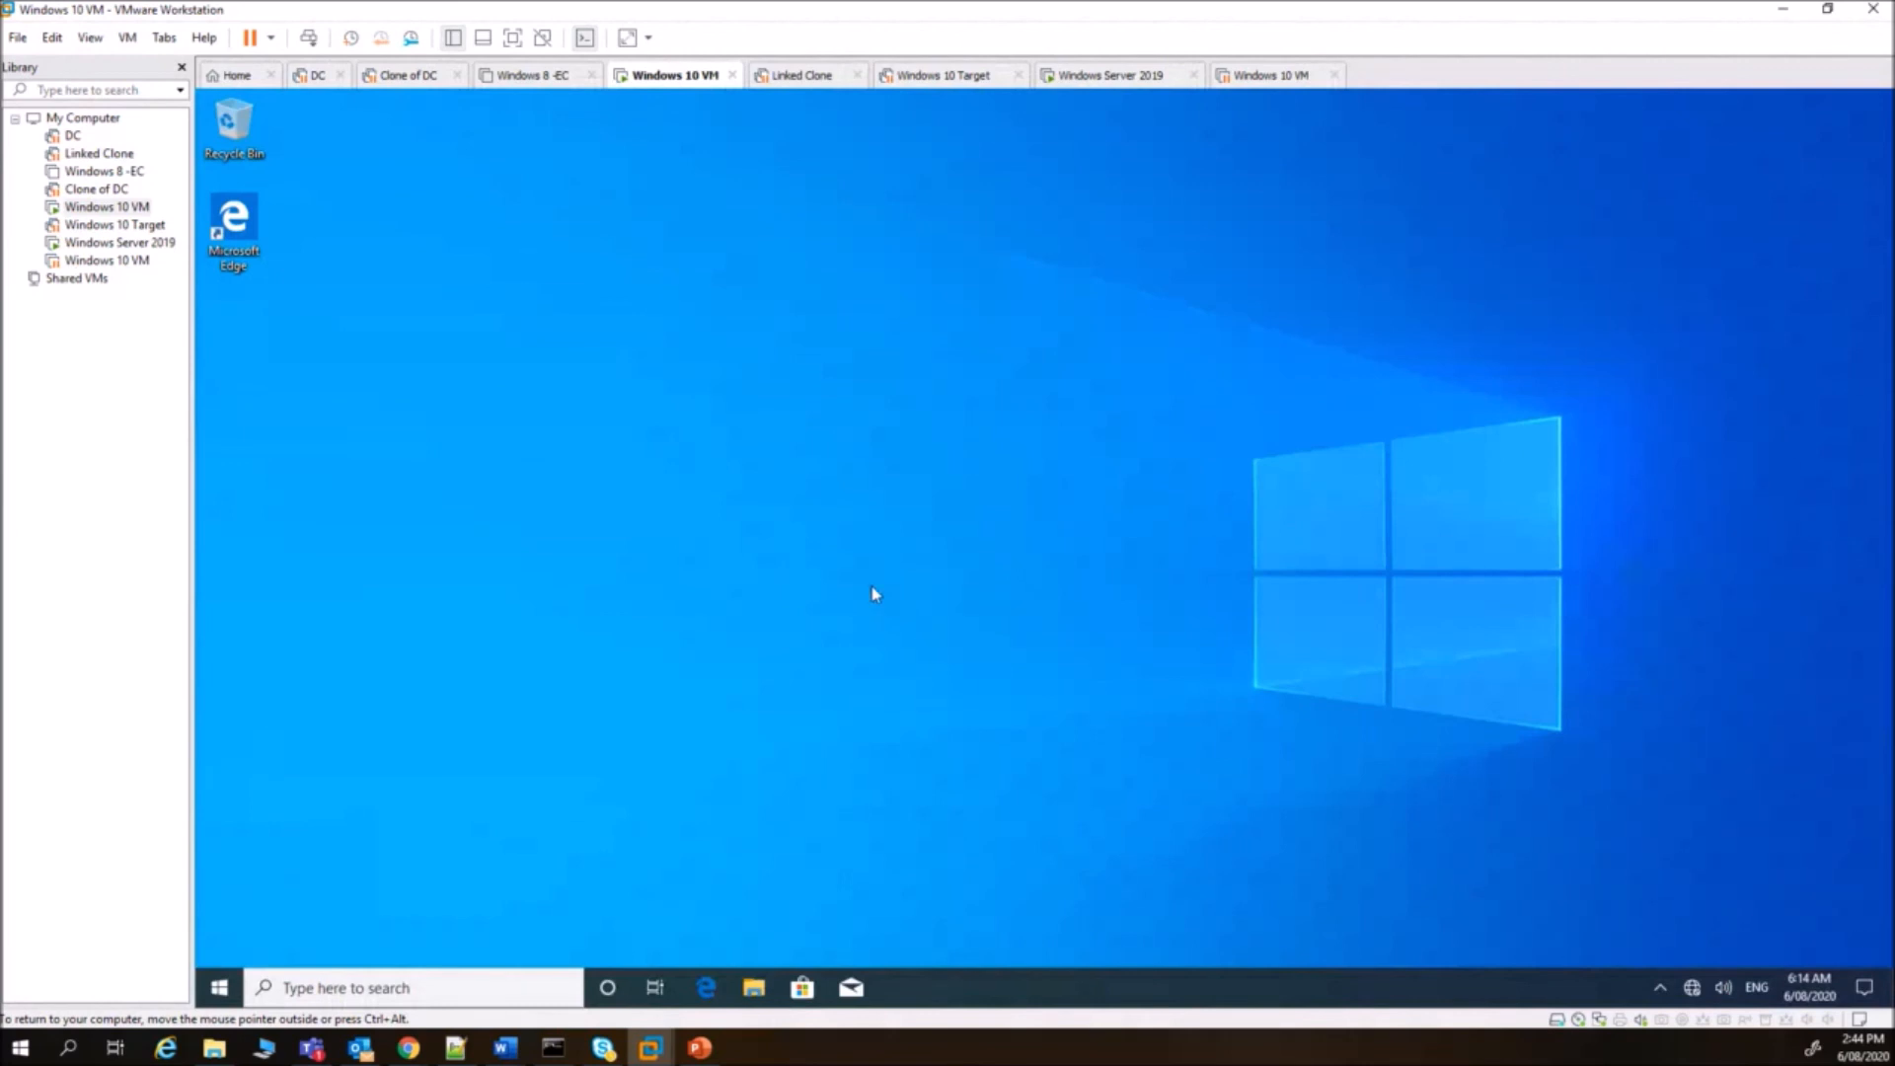
- Map \\server1\student_files as network drive L: from This PC
key("super+e")
right_click(550, 541)
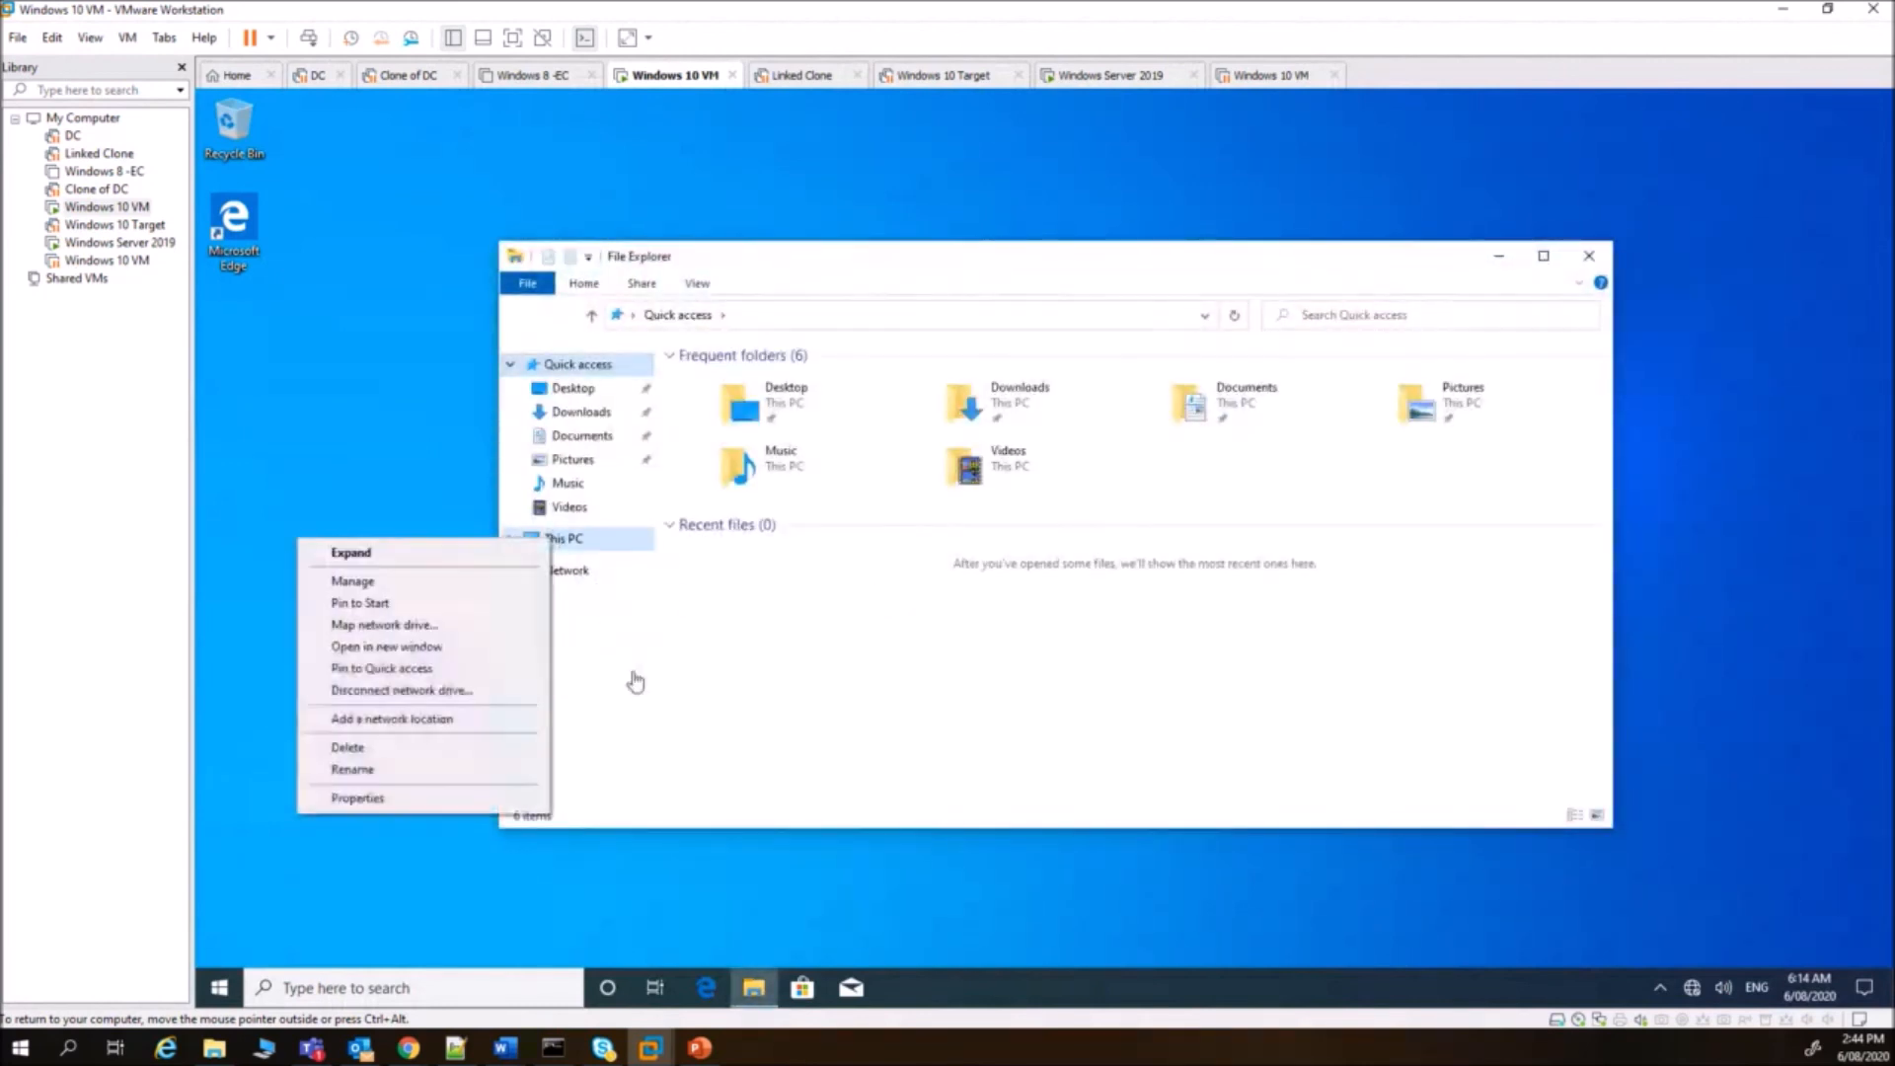
left_click(424, 626)
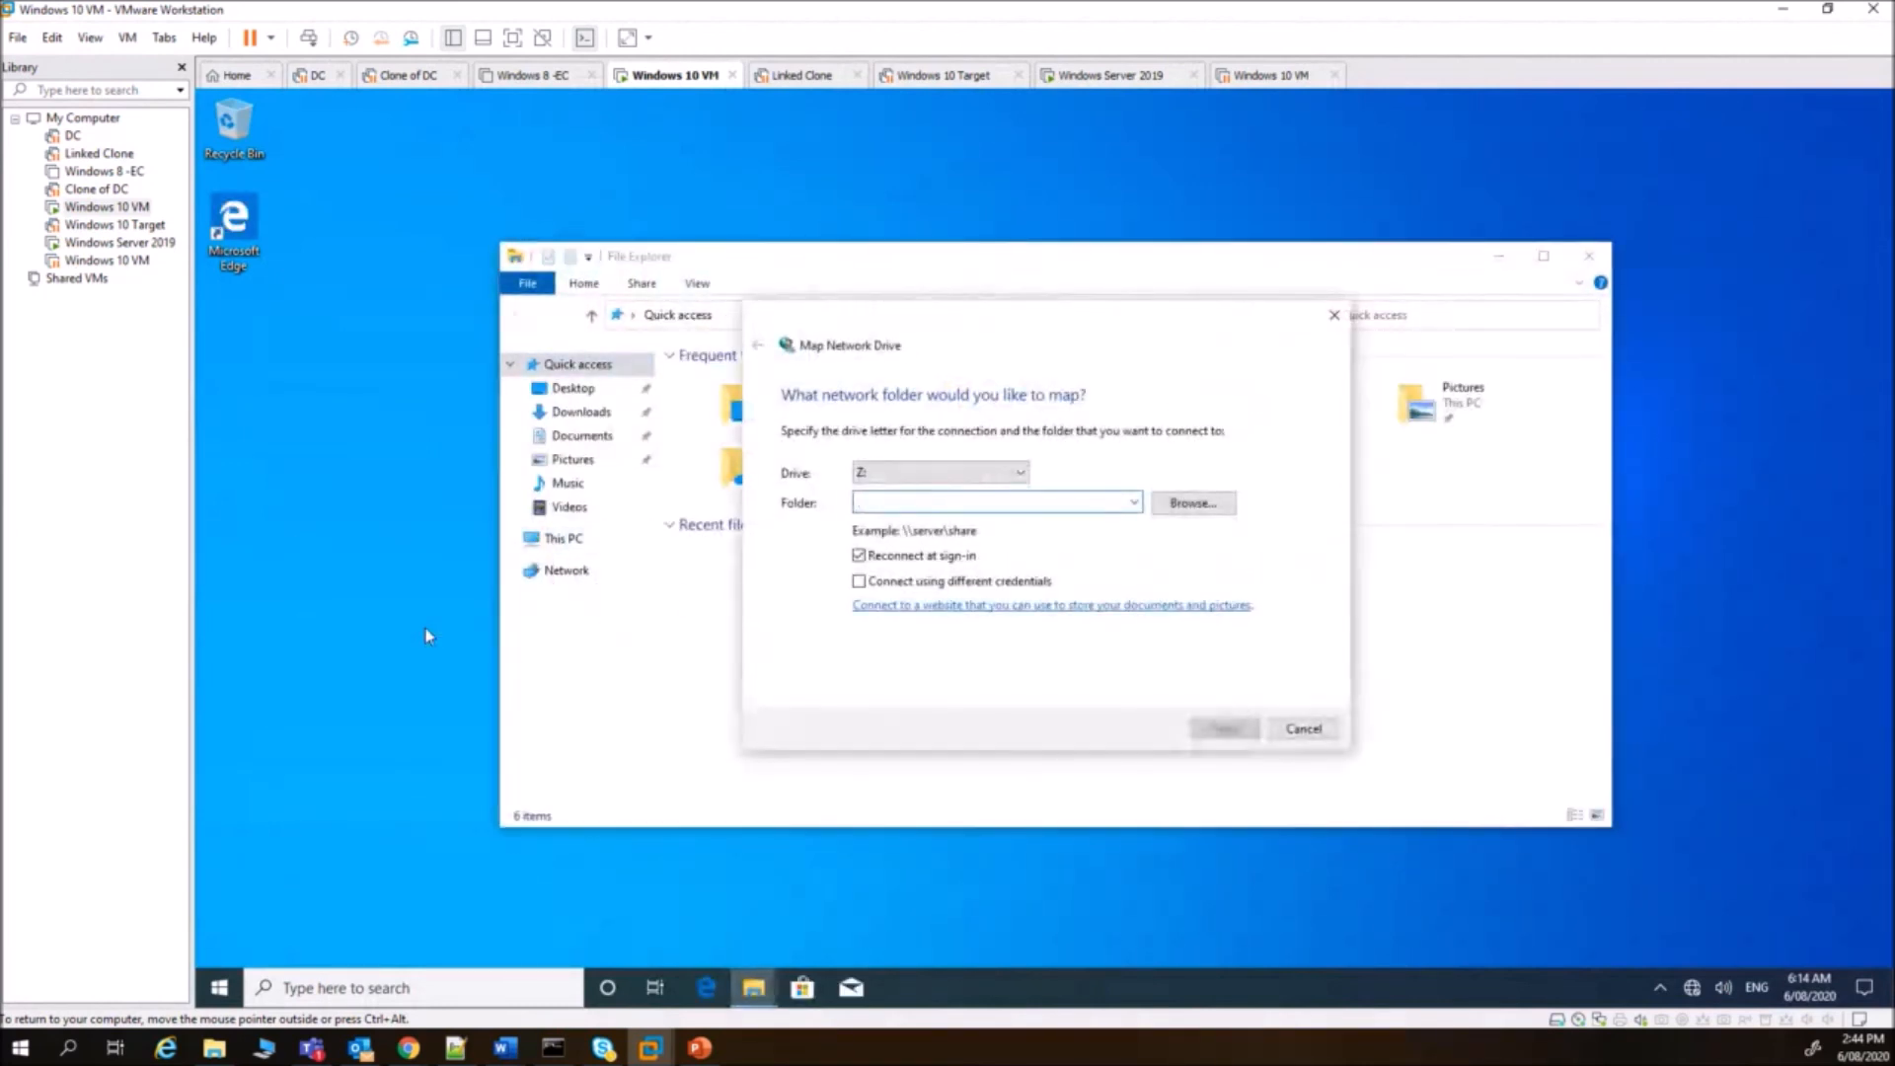
left_click(1020, 471)
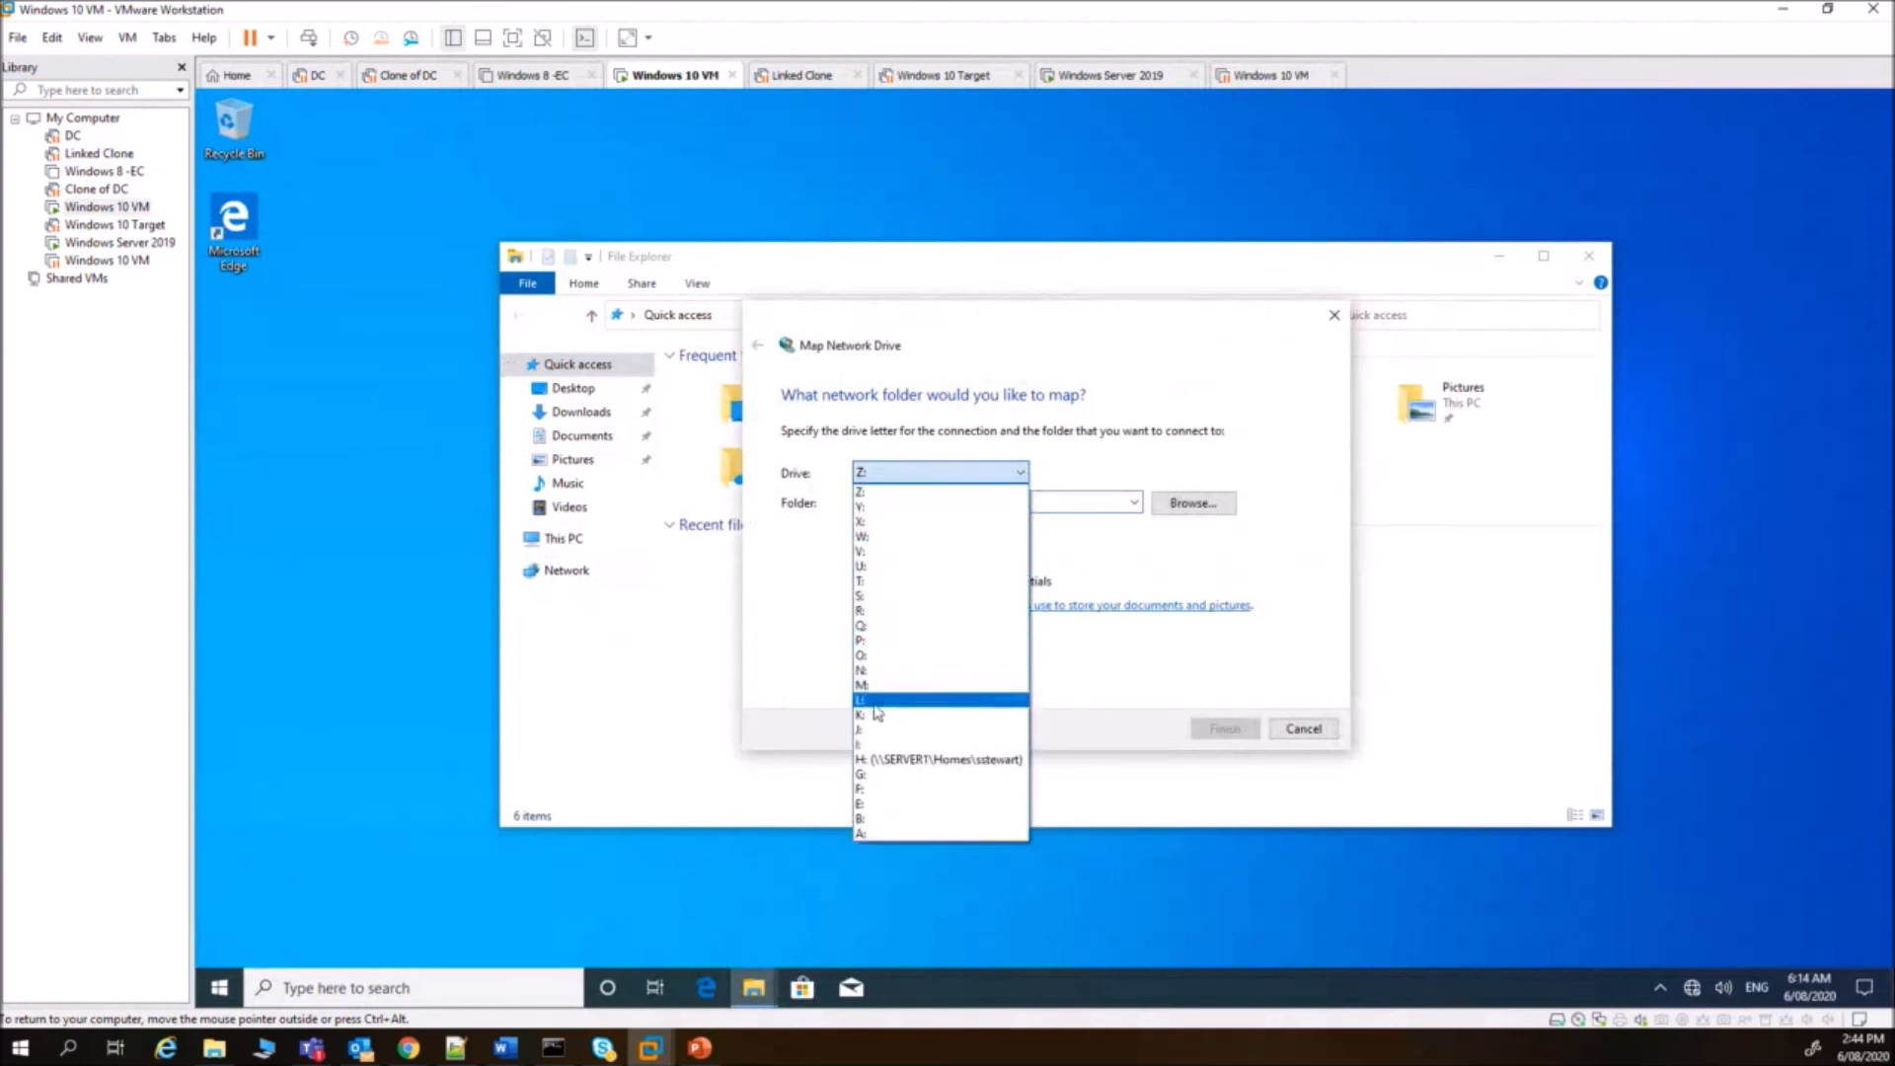
left_click(877, 710)
left_click(954, 505)
type("\\\\server")
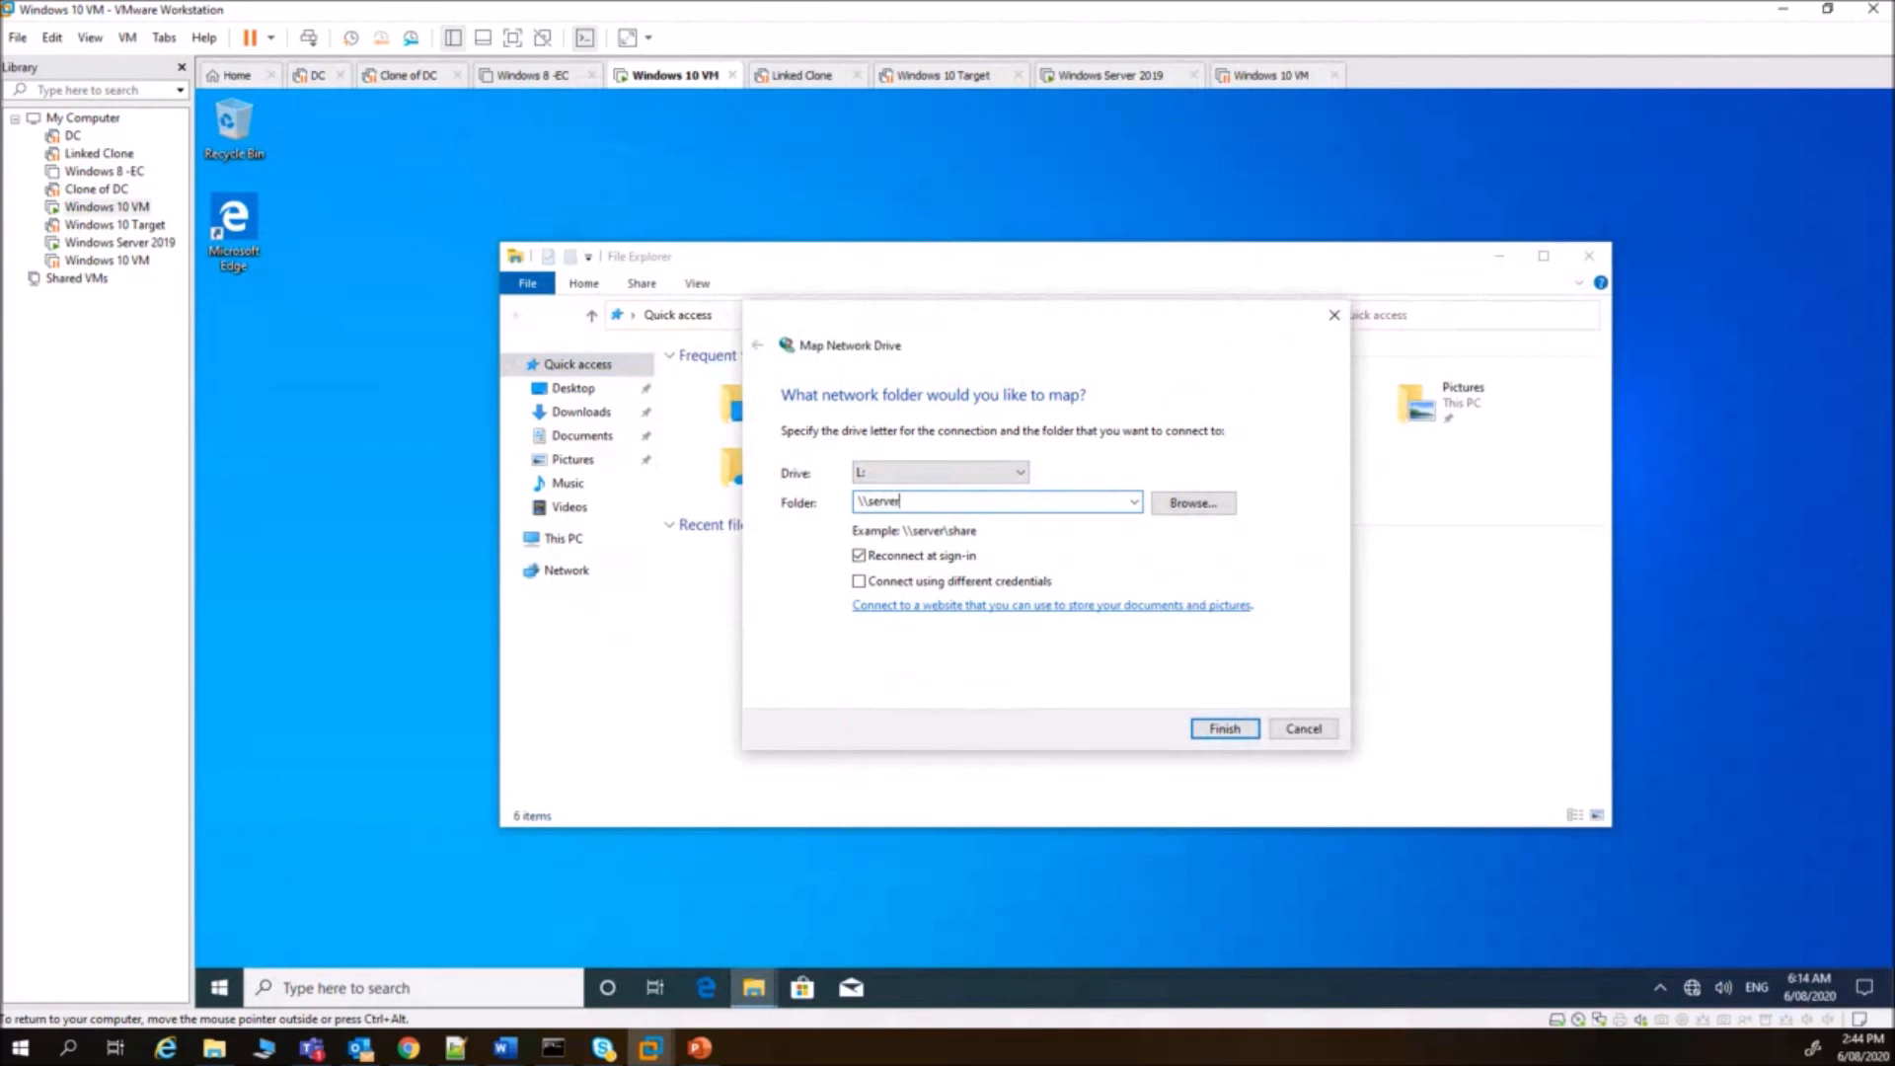
type("1\\student_files")
key("Return")
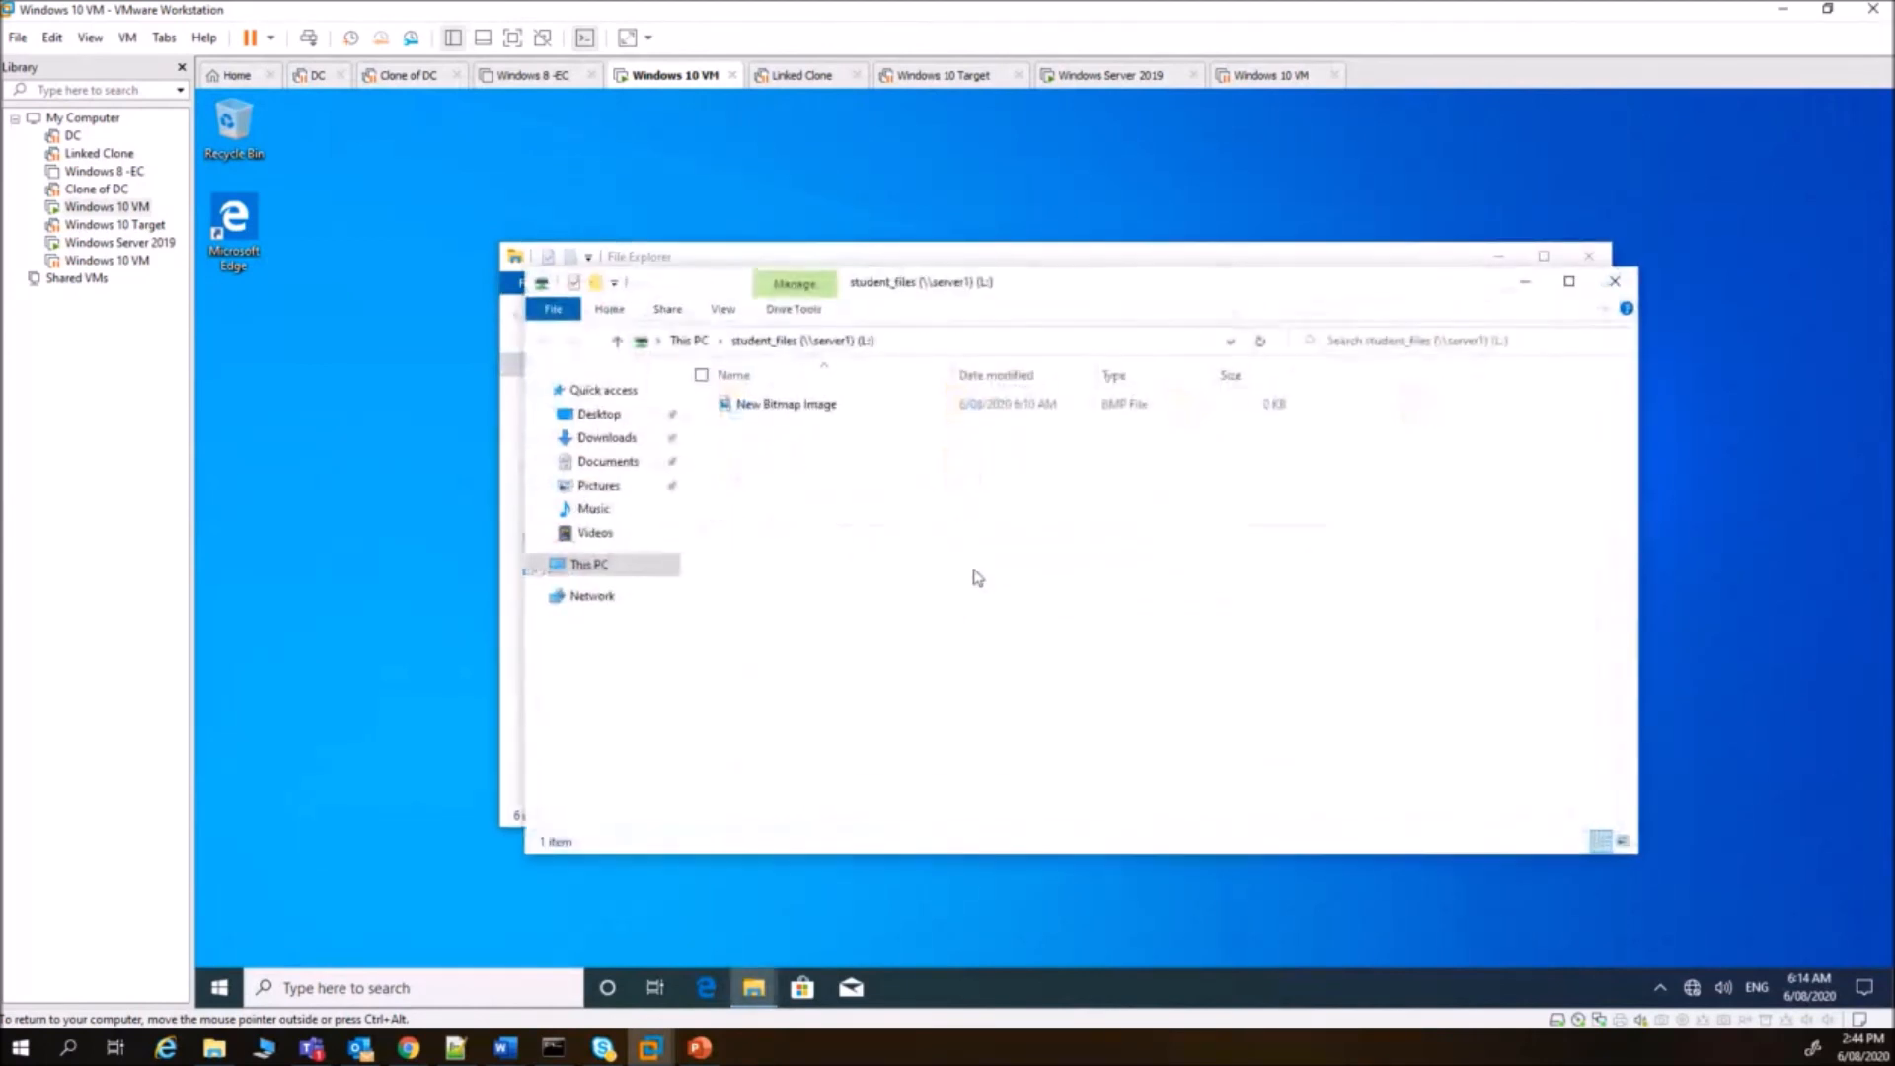
- Open the L: drive in File Explorer to view its contents
left_click(1591, 288)
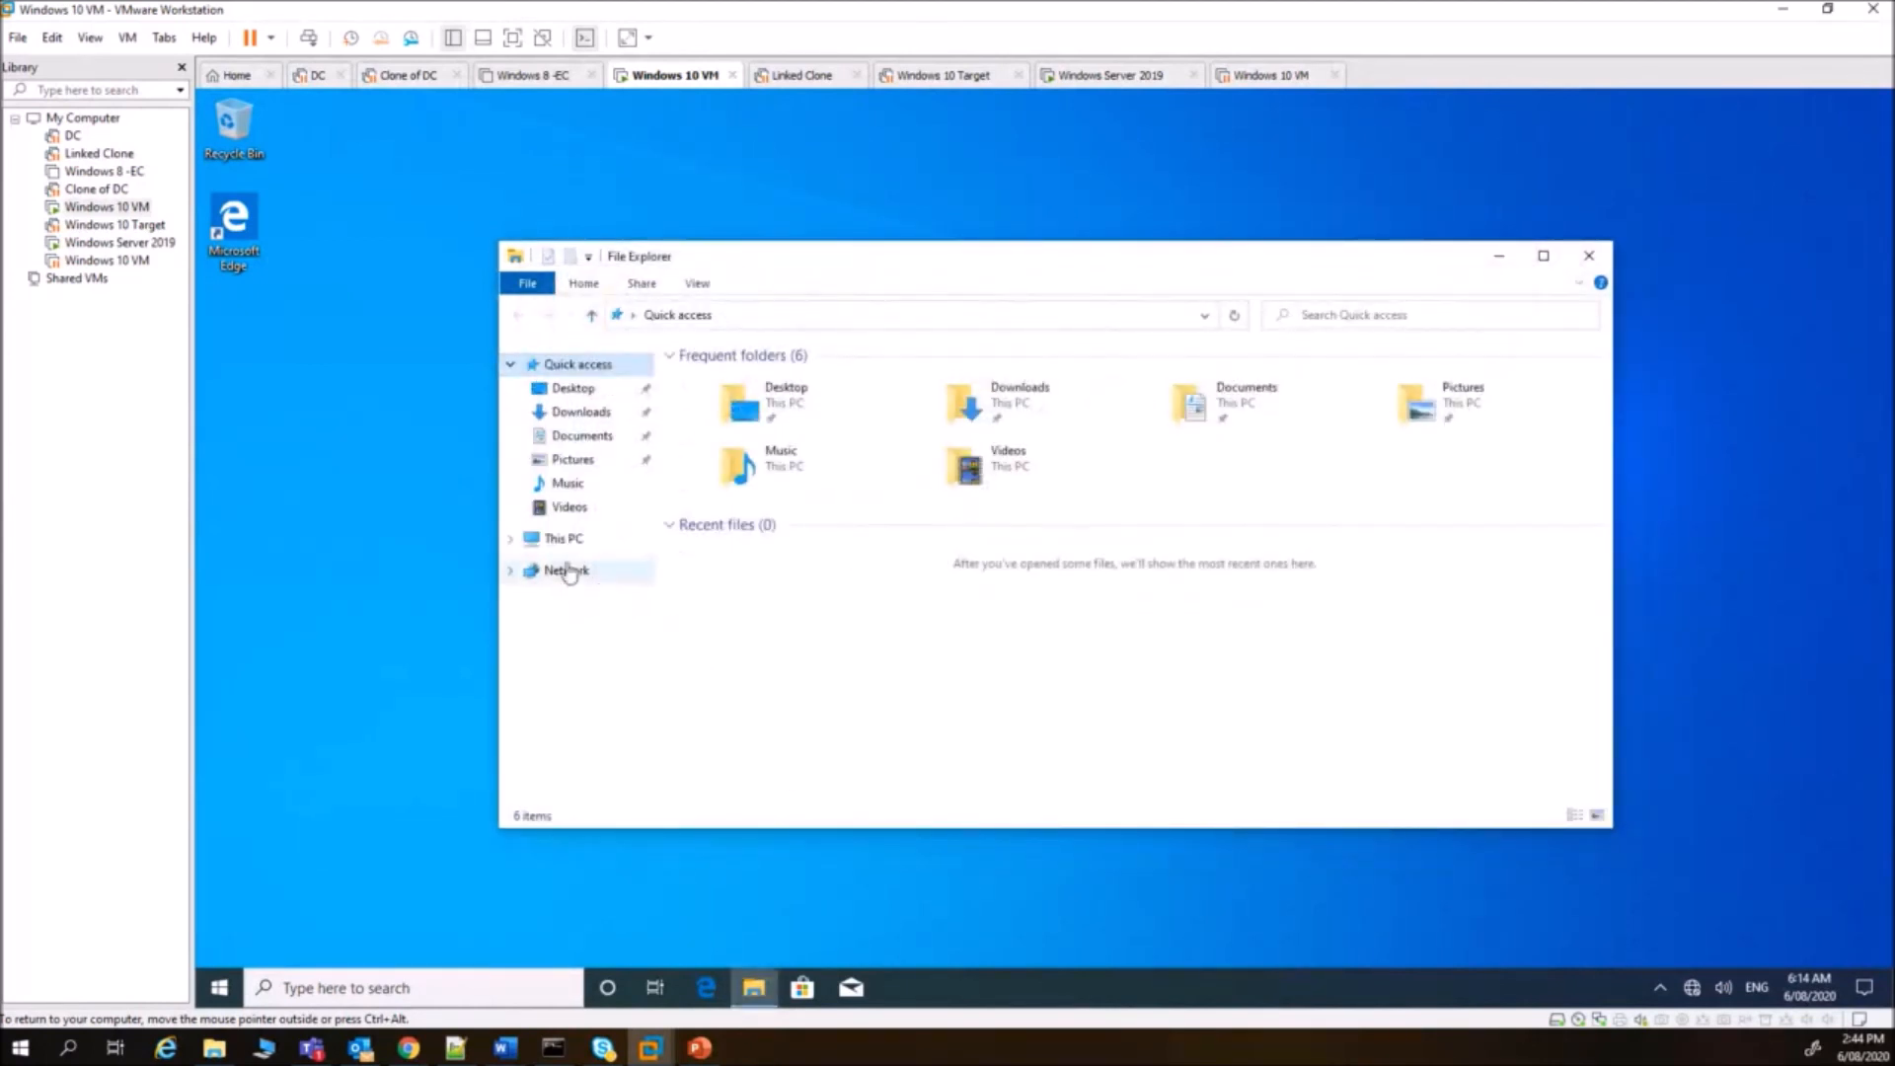
left_click(510, 538)
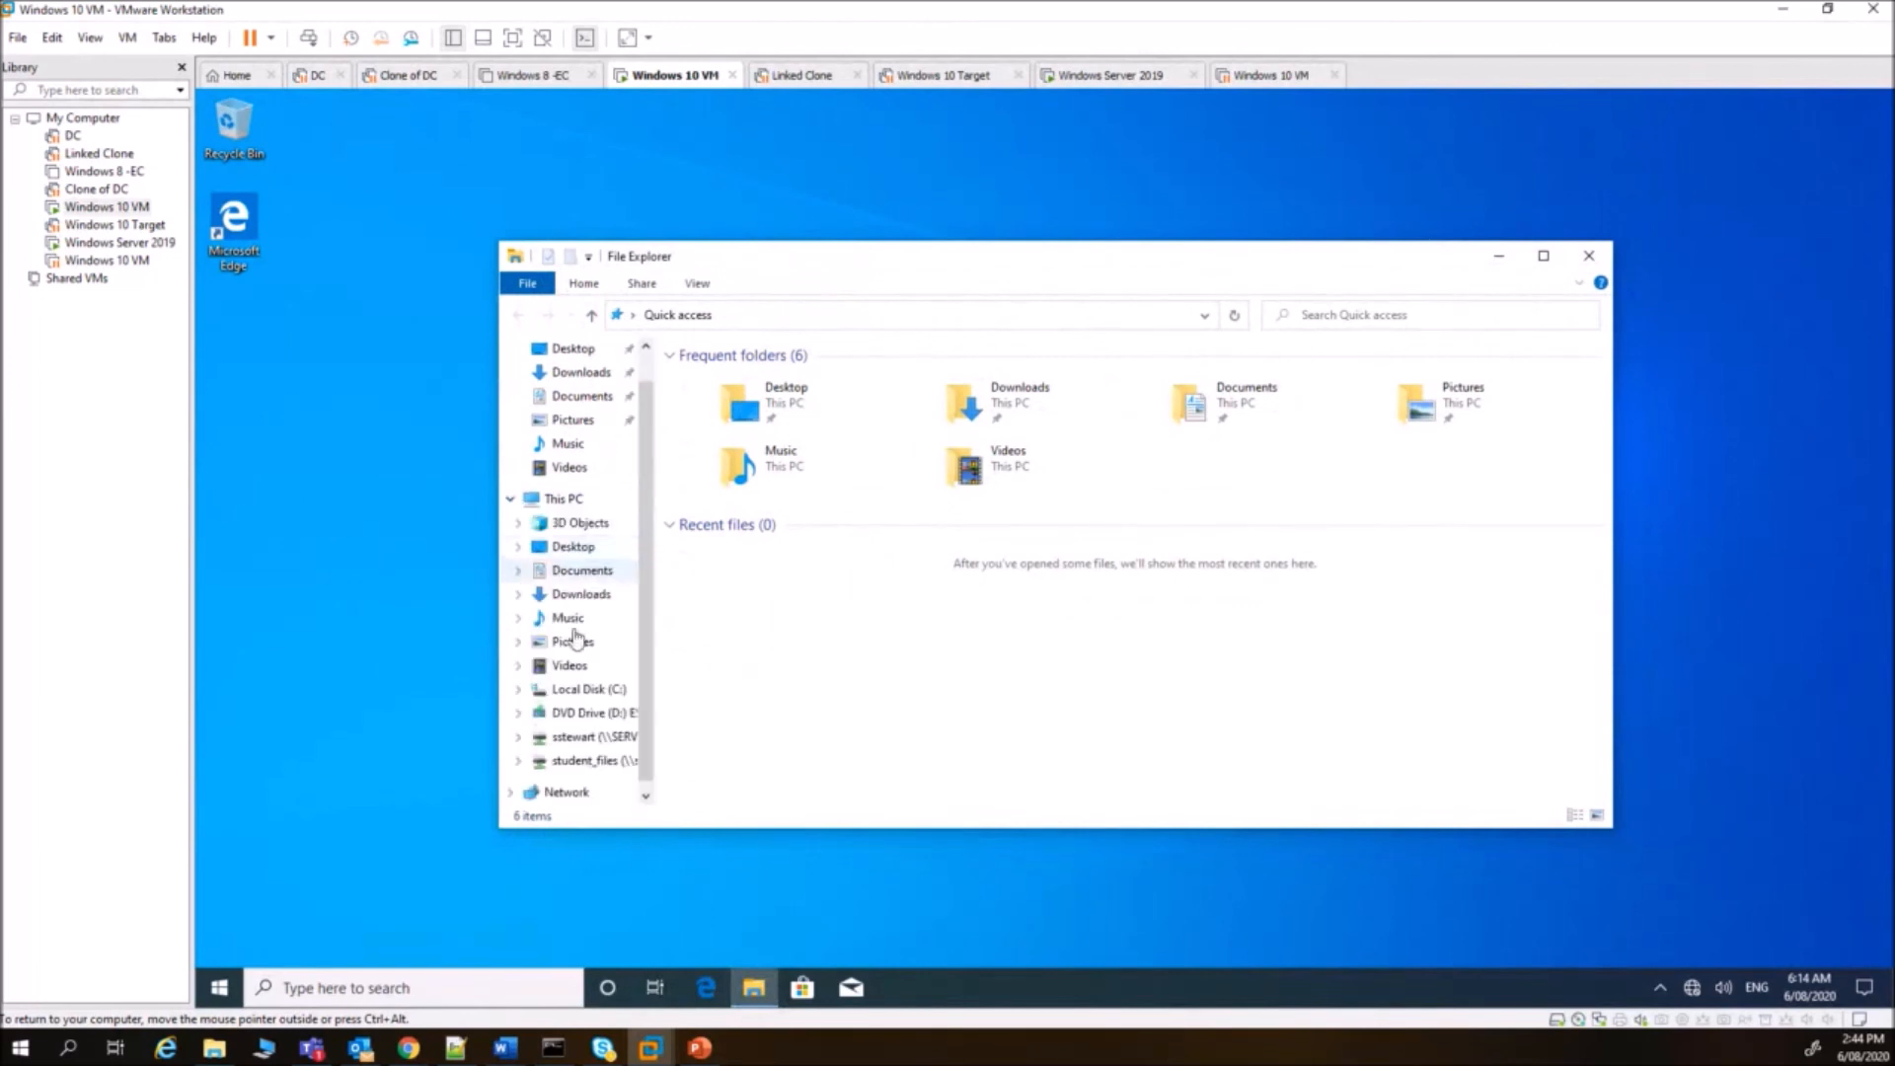
left_click(607, 761)
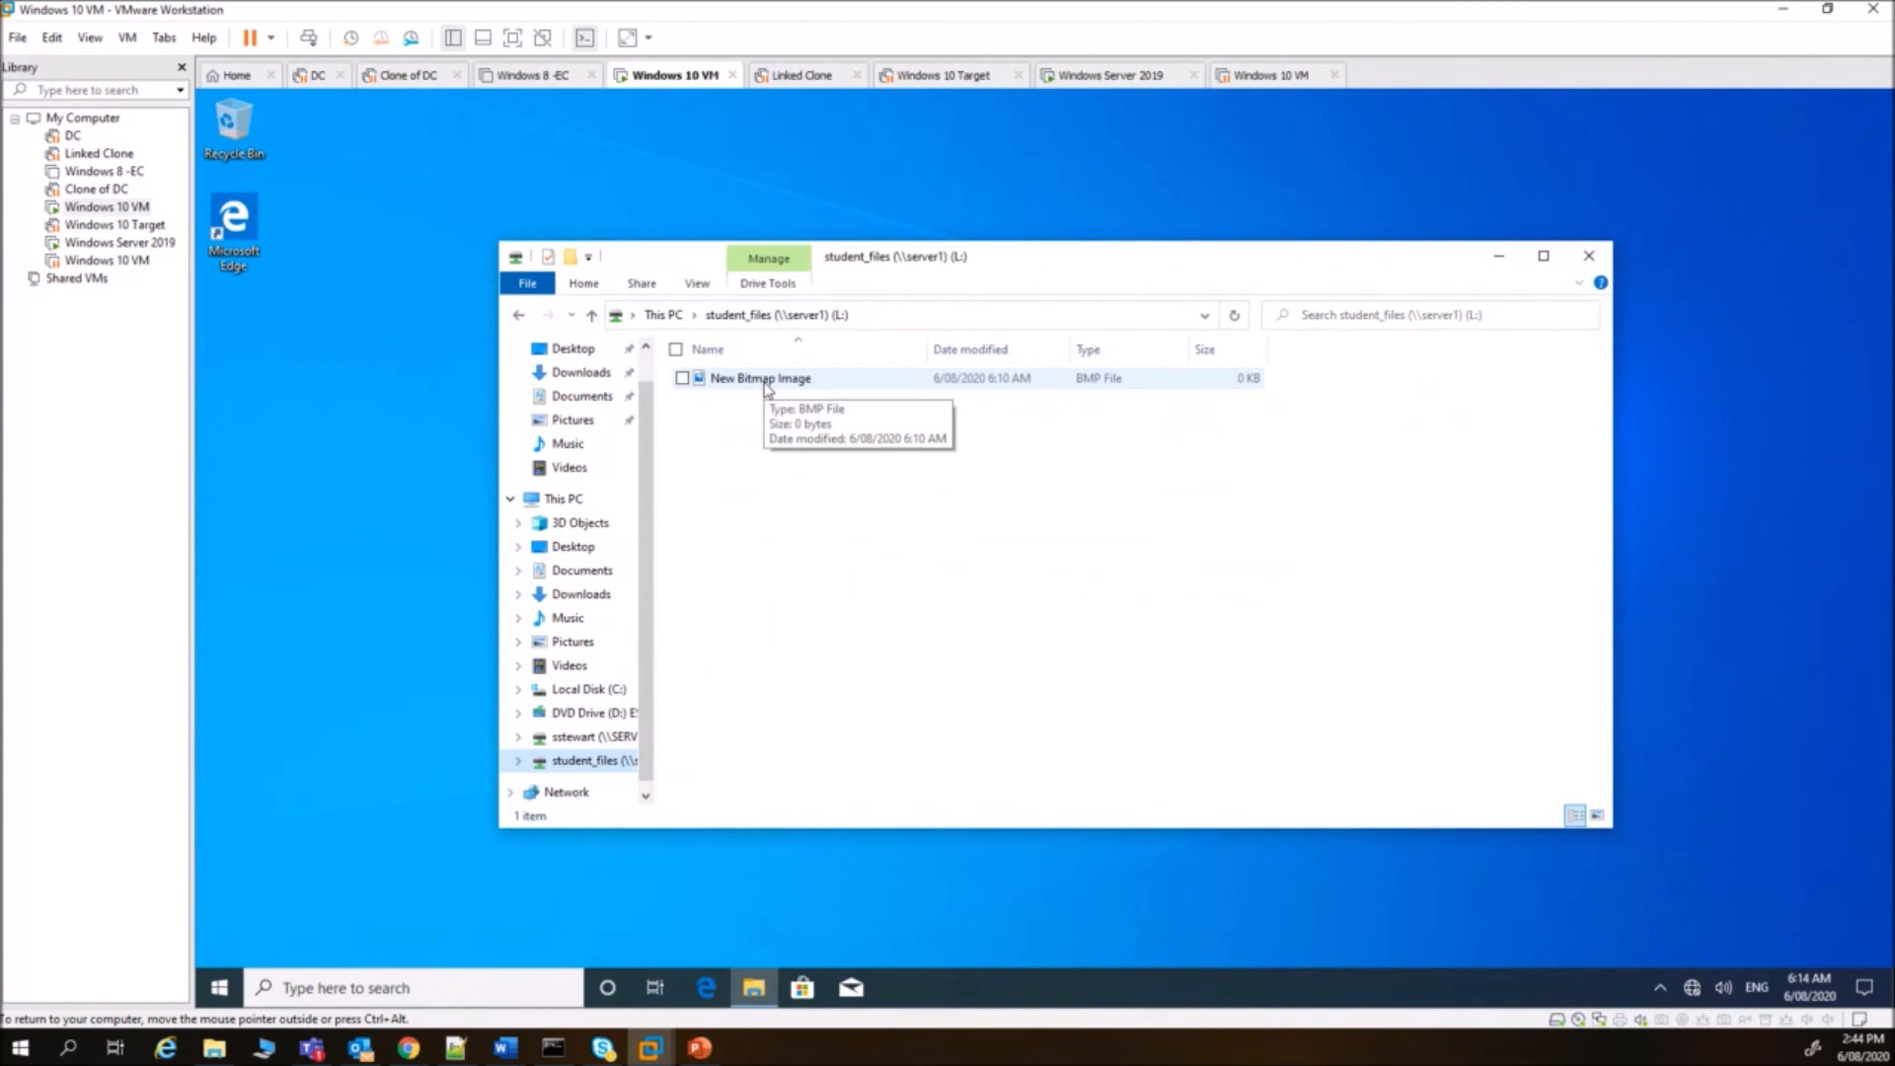
left_click(766, 385)
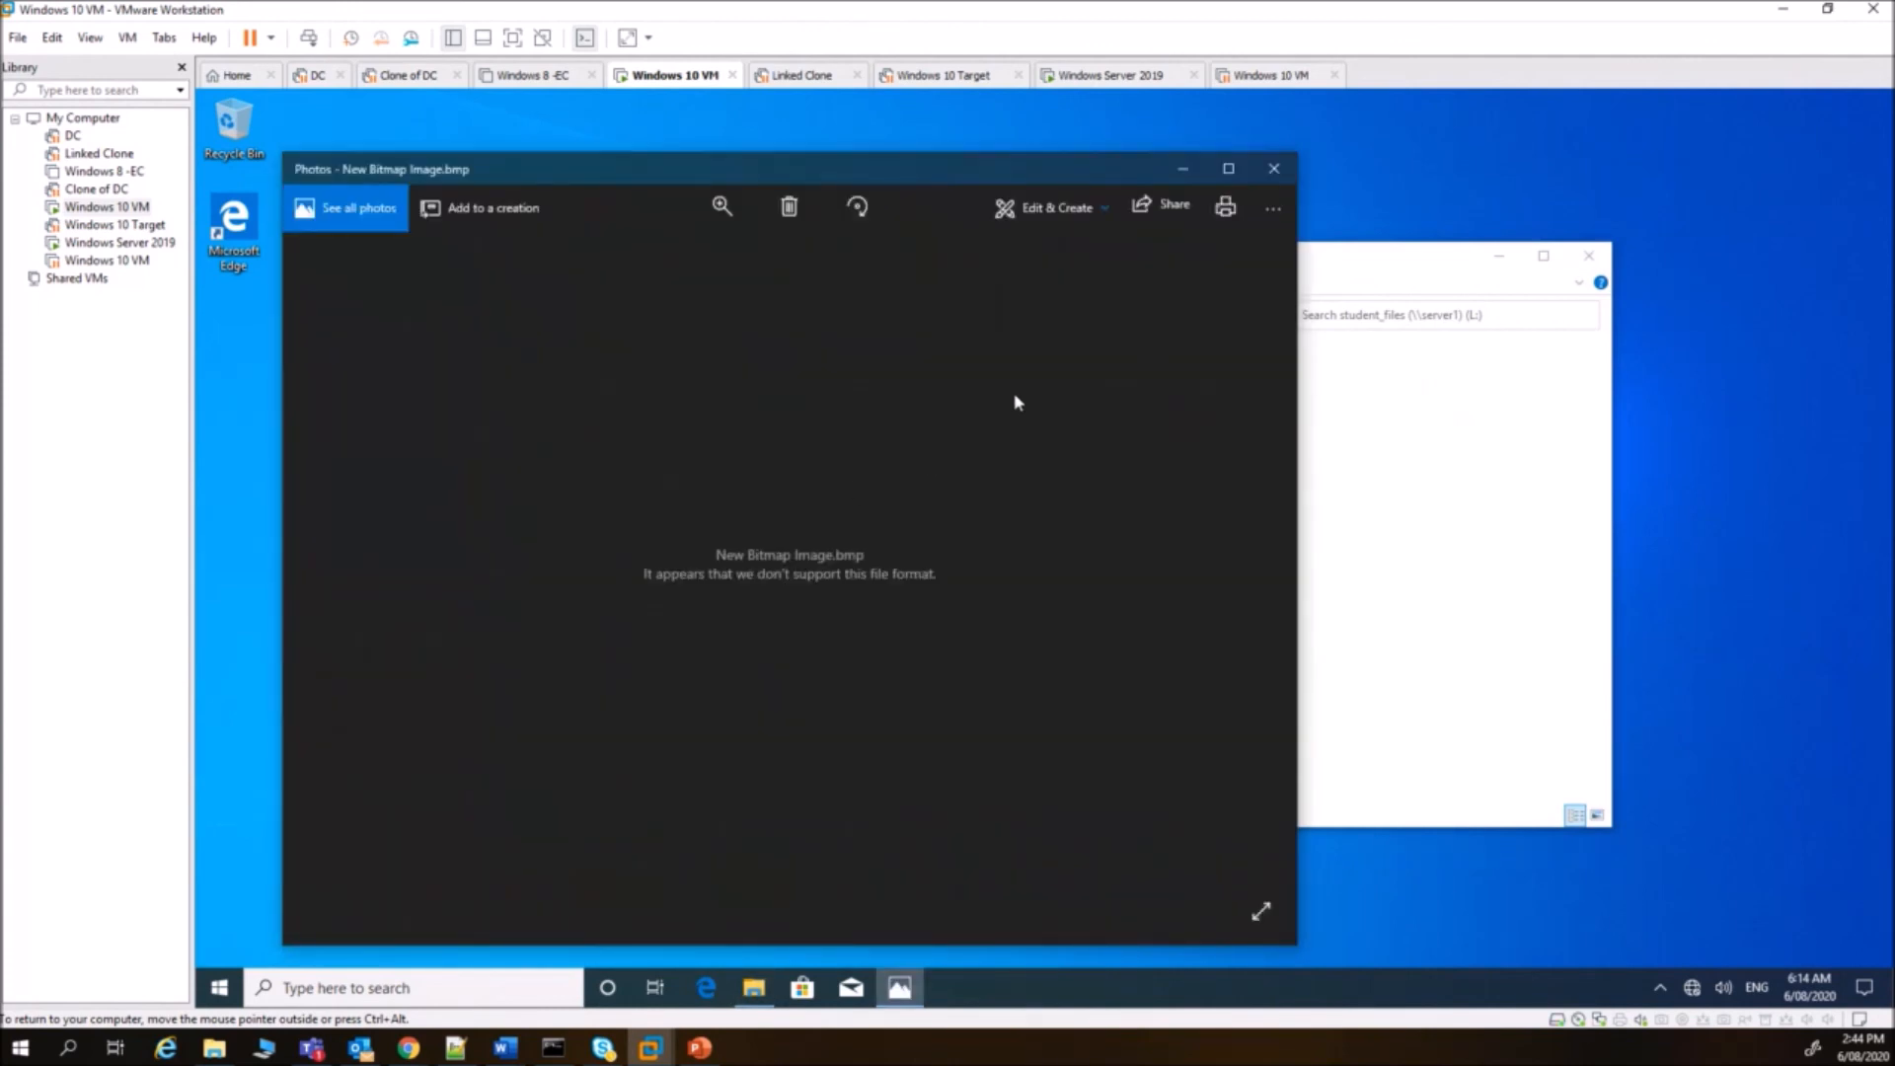
left_click(1059, 207)
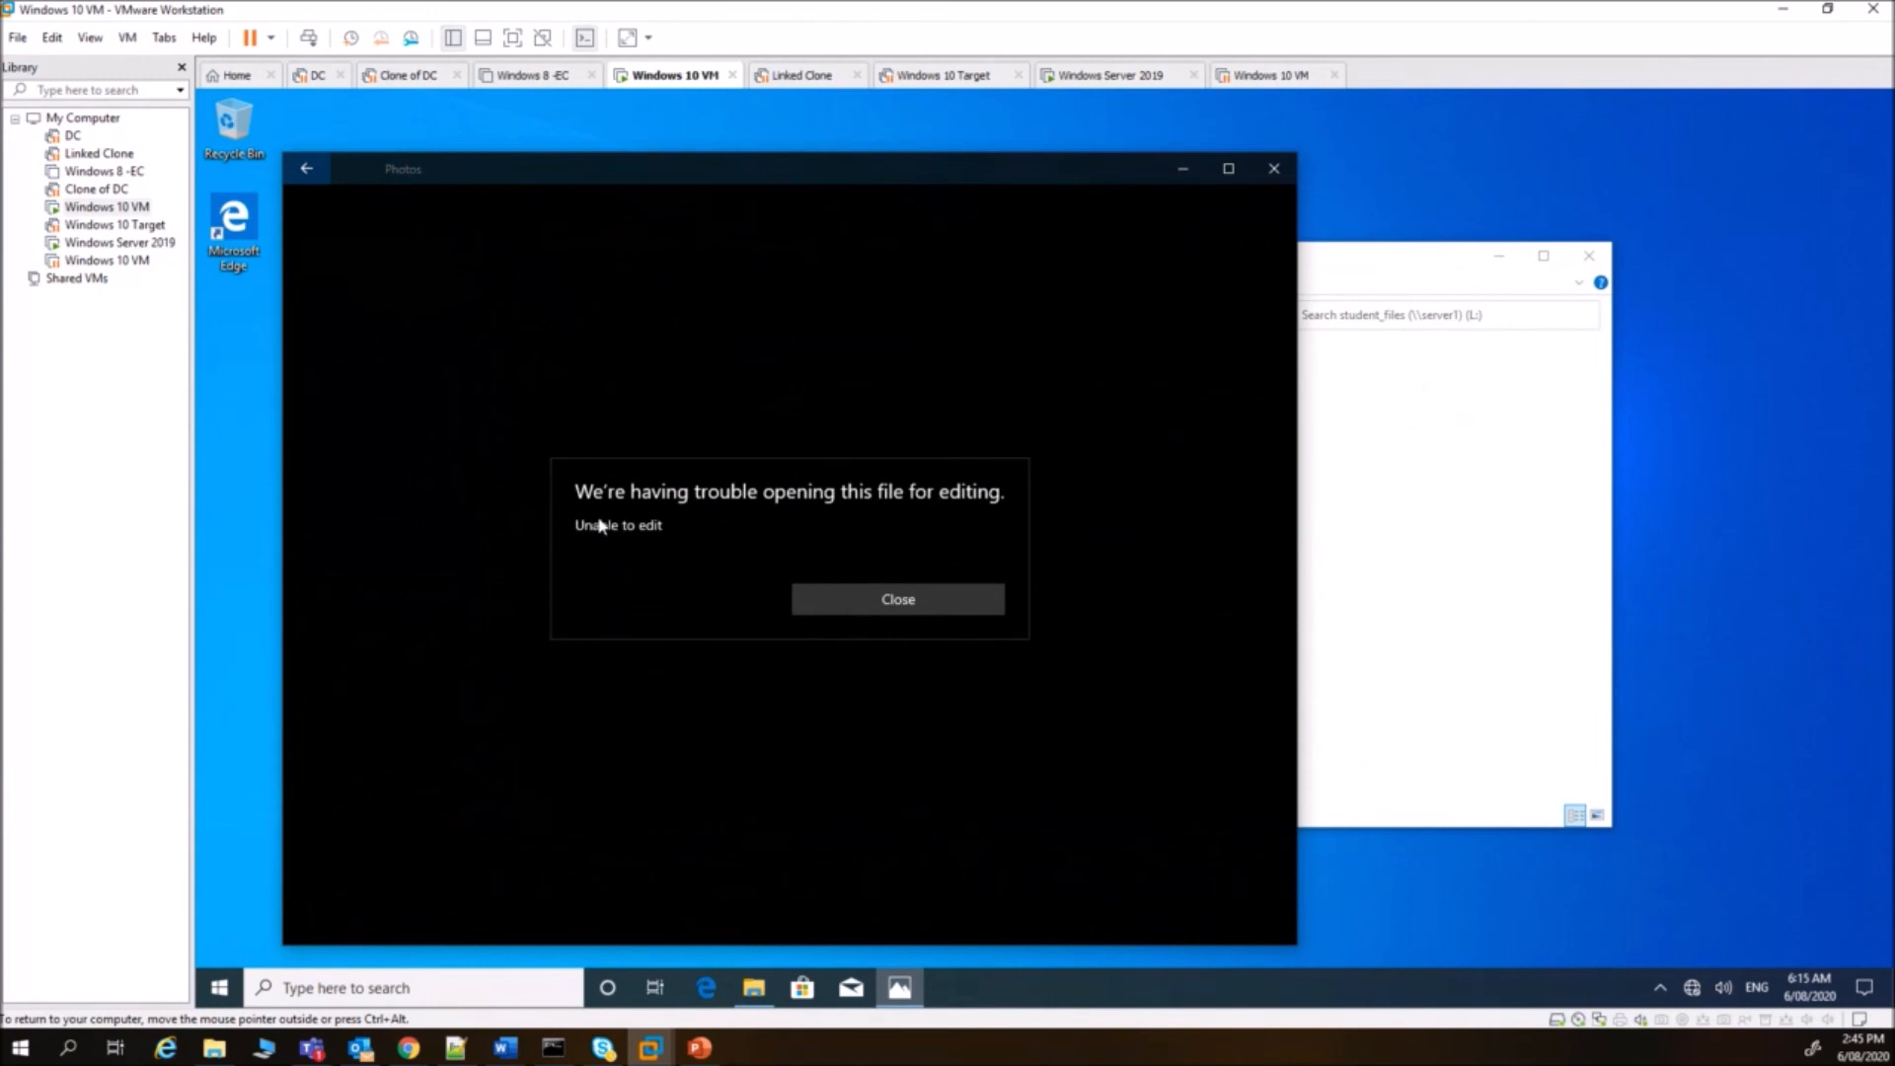
left_click(929, 603)
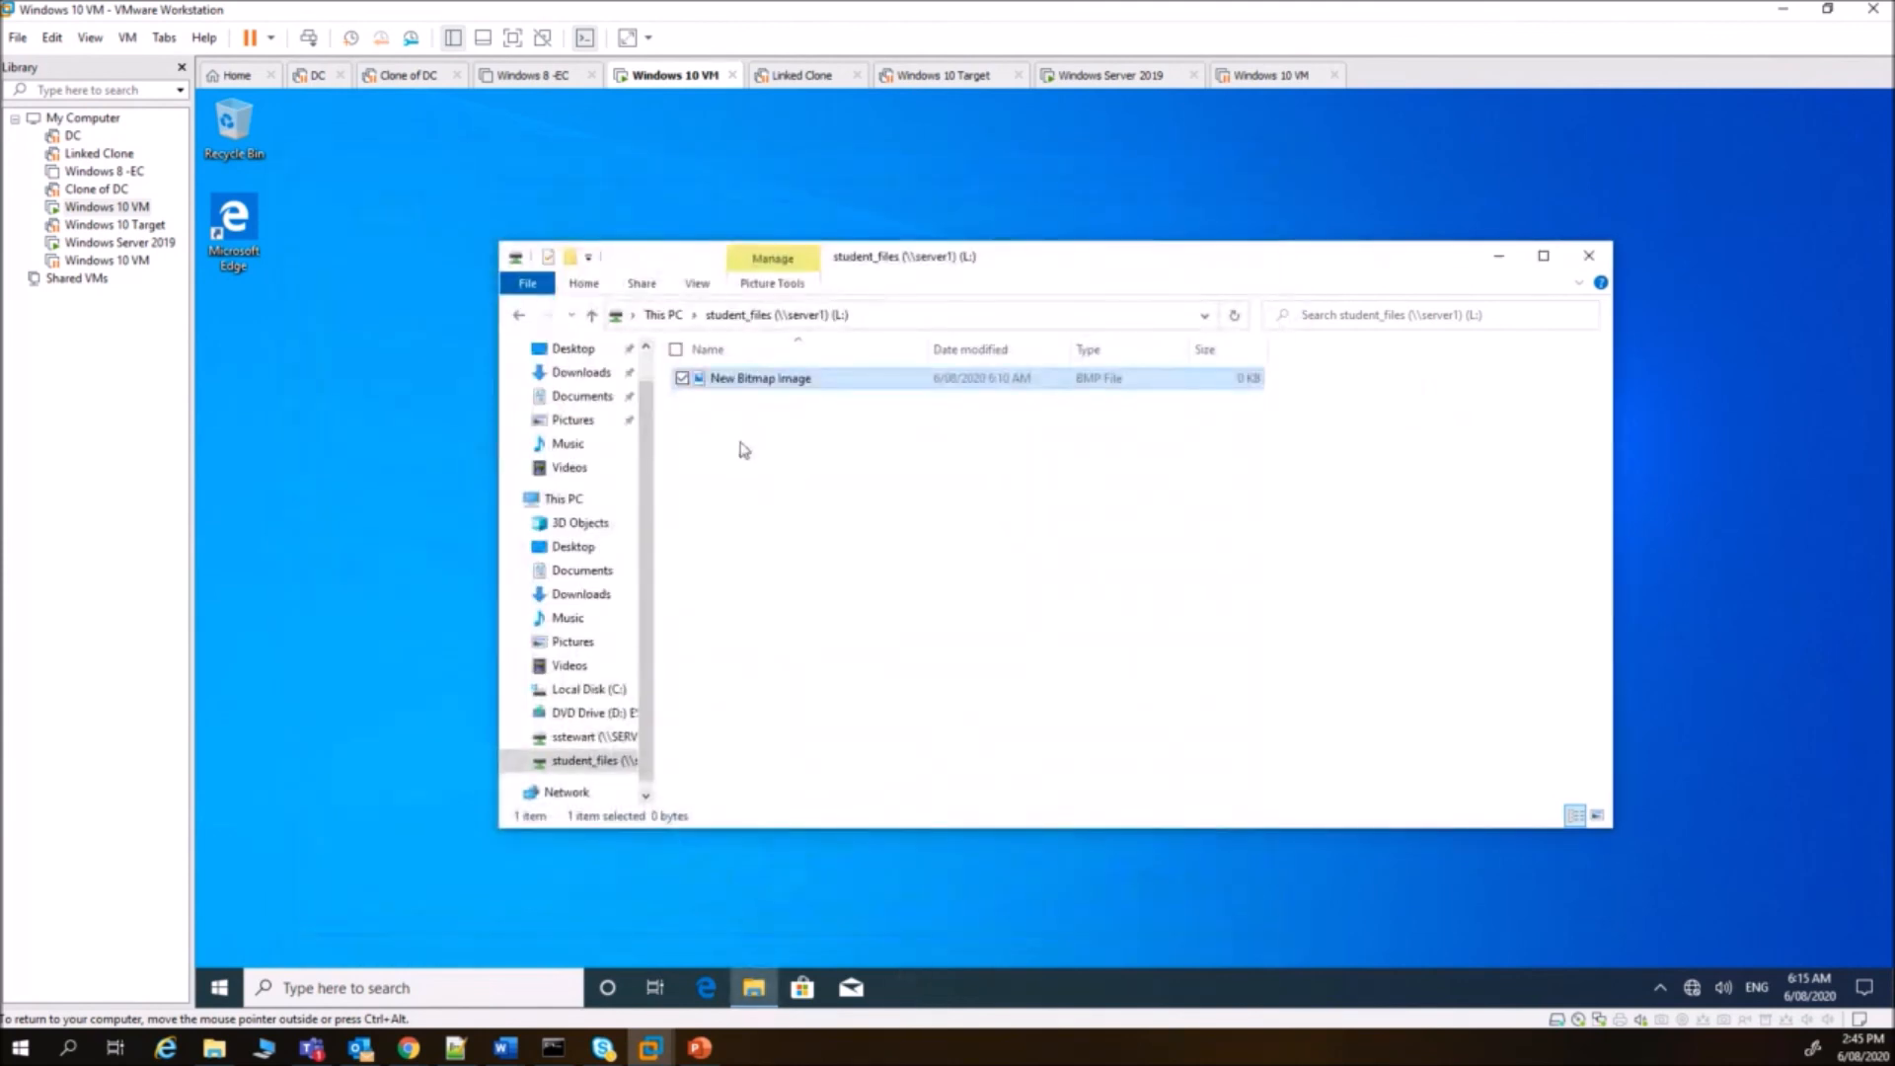
- Create a New Rich Text Document and a folder named asdfasd on the L: drive
right_click(739, 441)
mouse_move(706, 635)
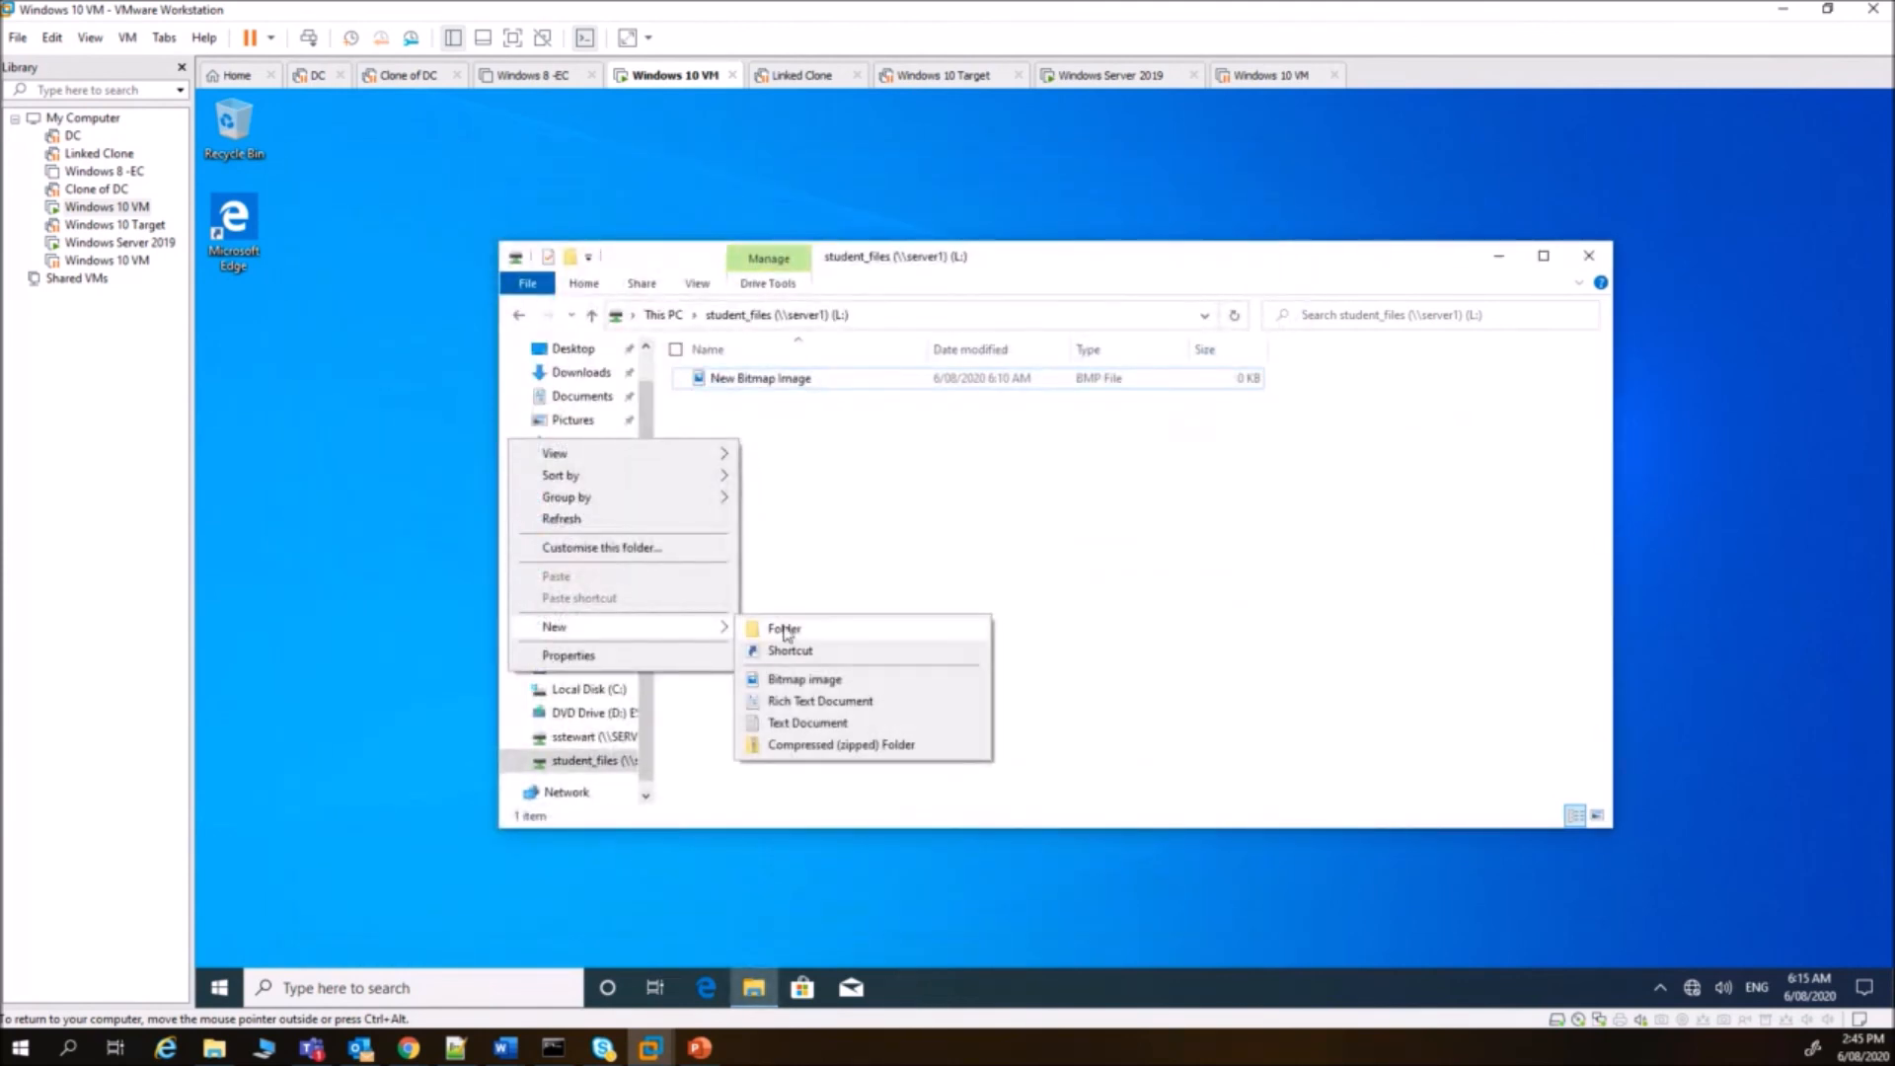
left_click(829, 702)
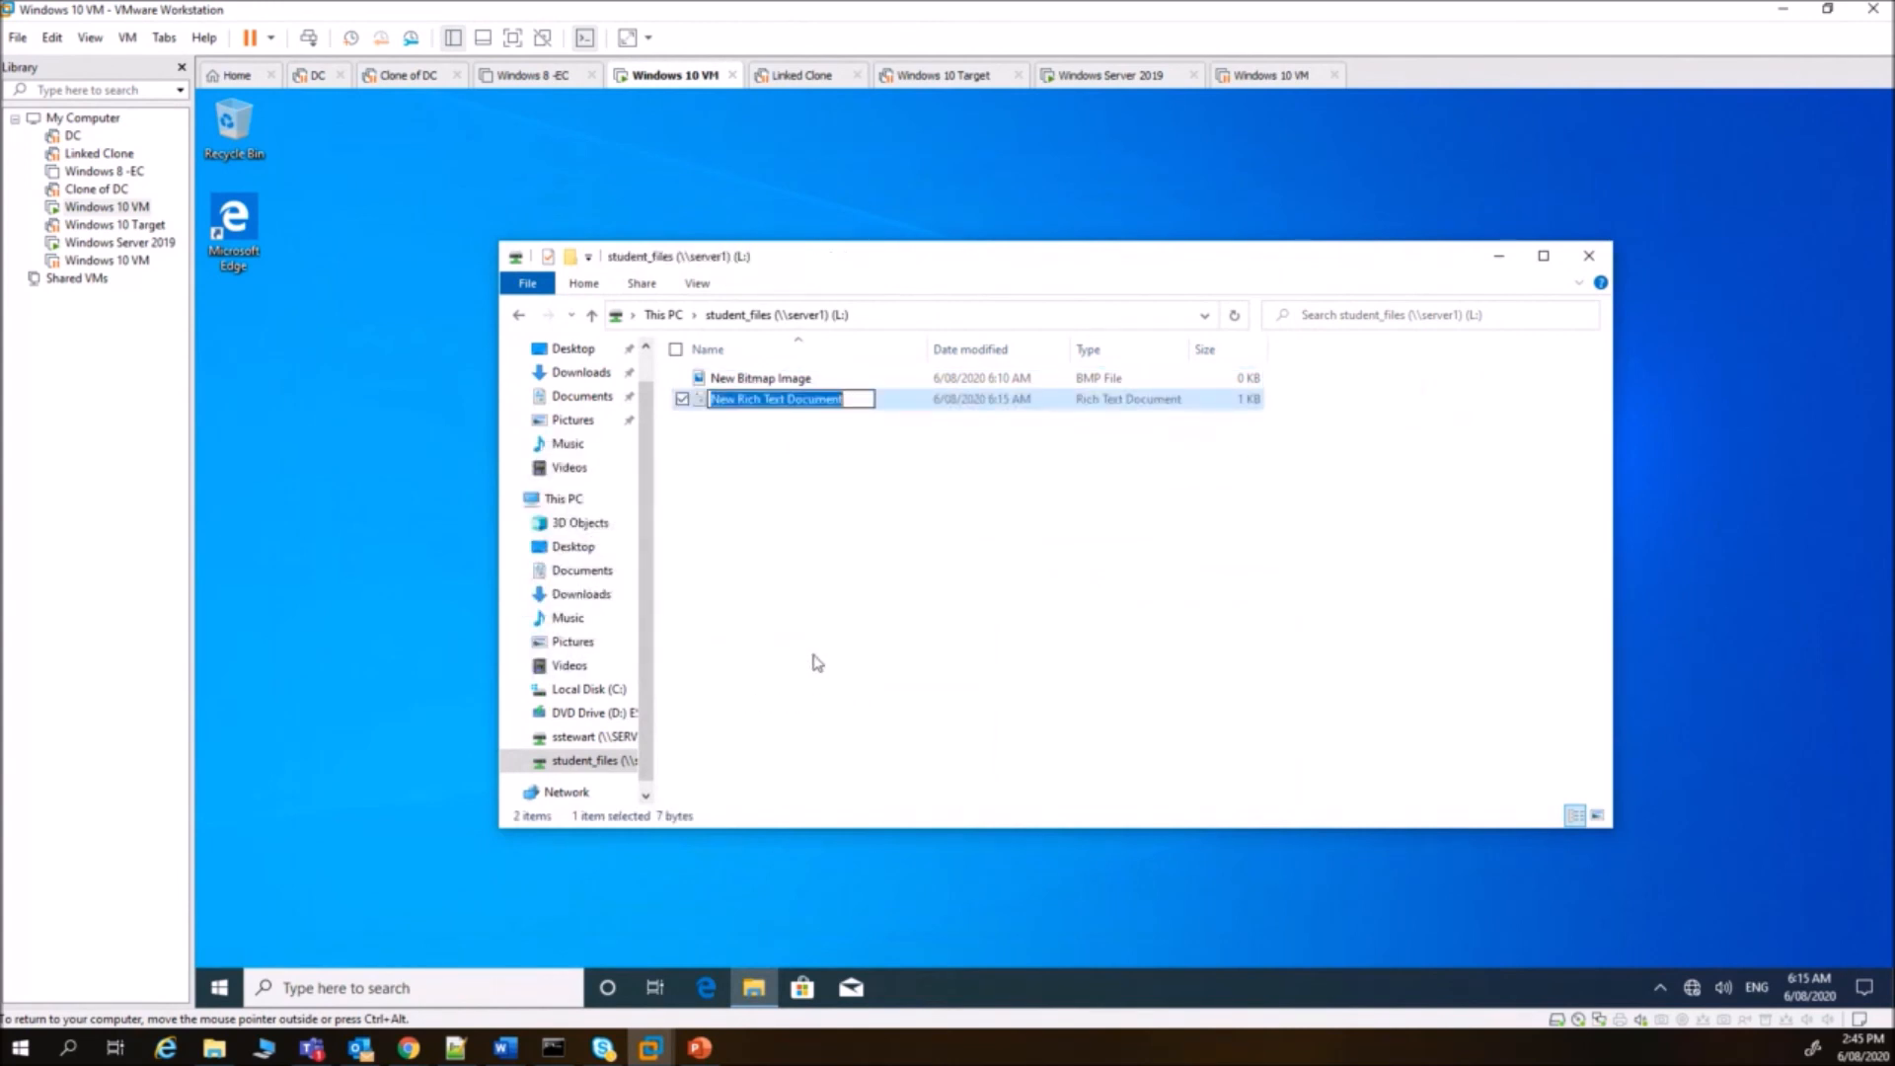
right_click(731, 525)
mouse_move(702, 708)
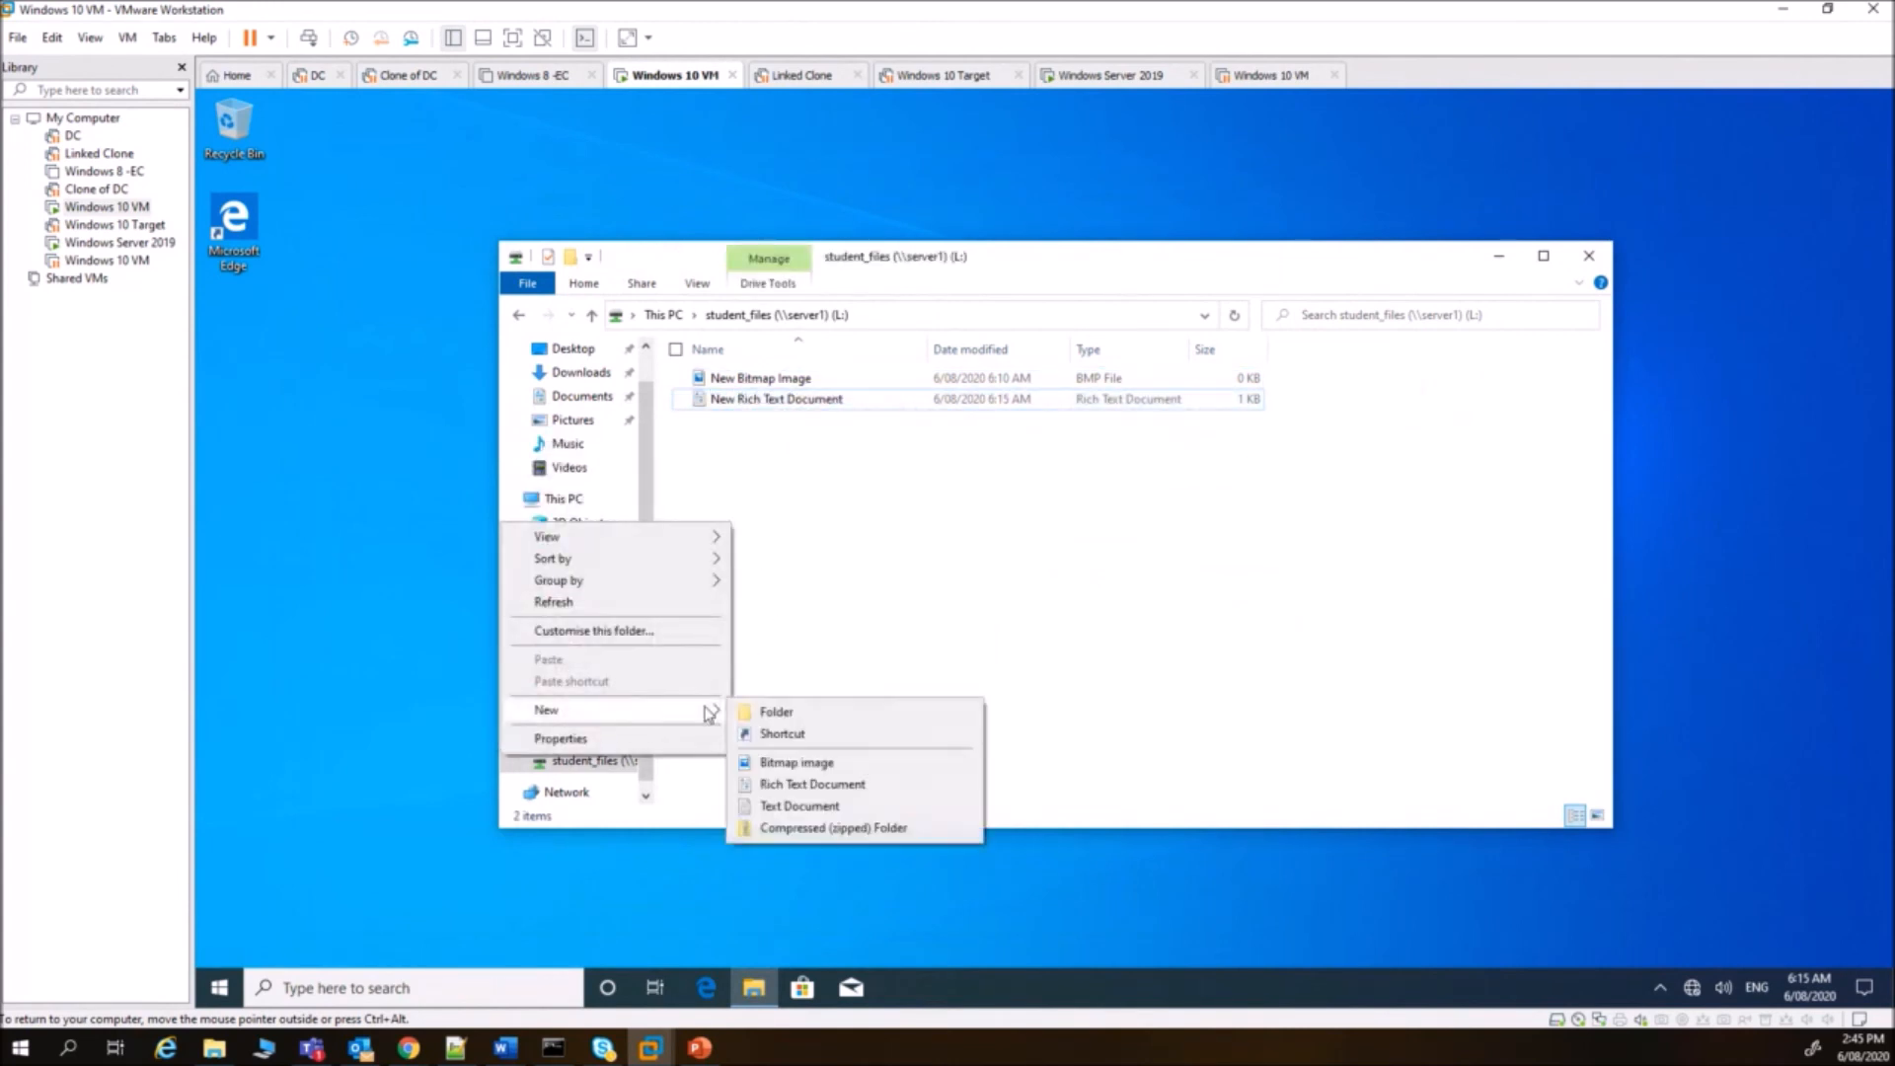
left_click(776, 712)
type("asdfasd")
key("Return")
- Type 'dfasasfds' into the rich text document, save it, and reopen to verify
key("Up")
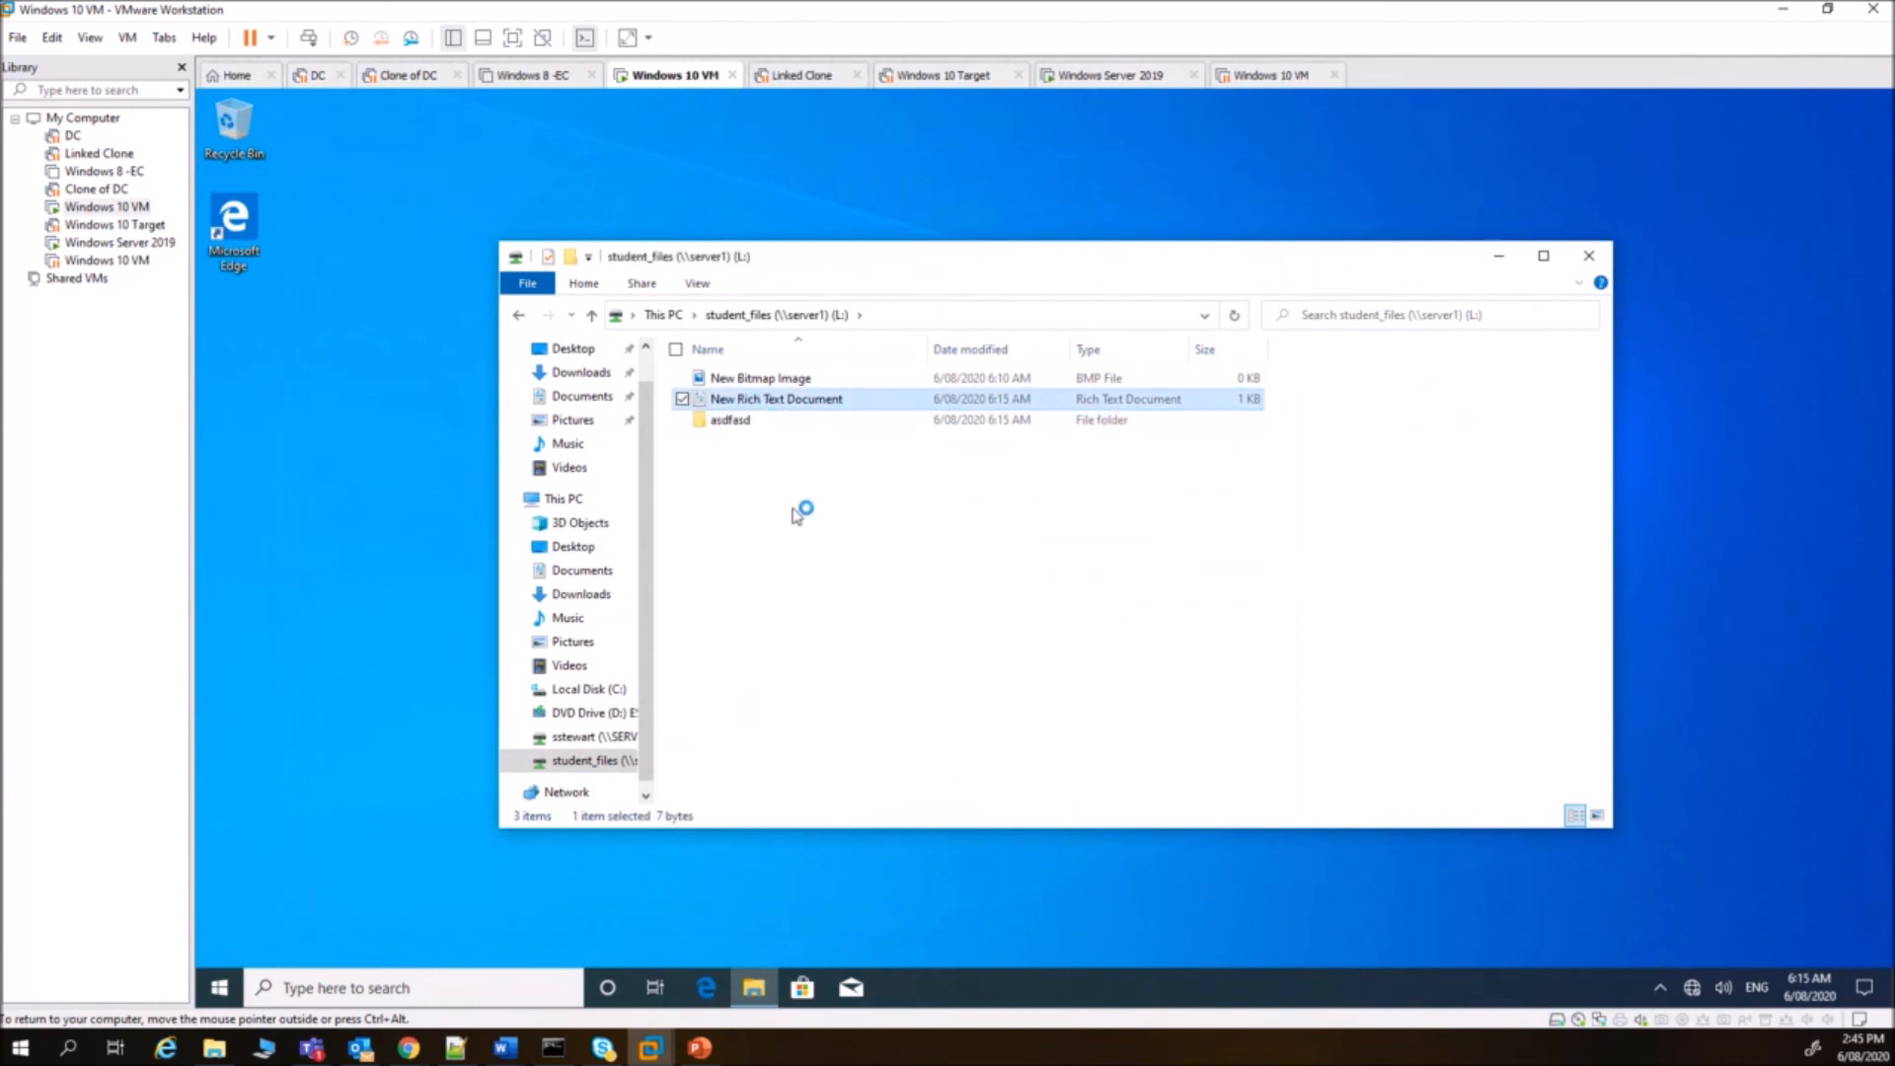
type("dfasasfds")
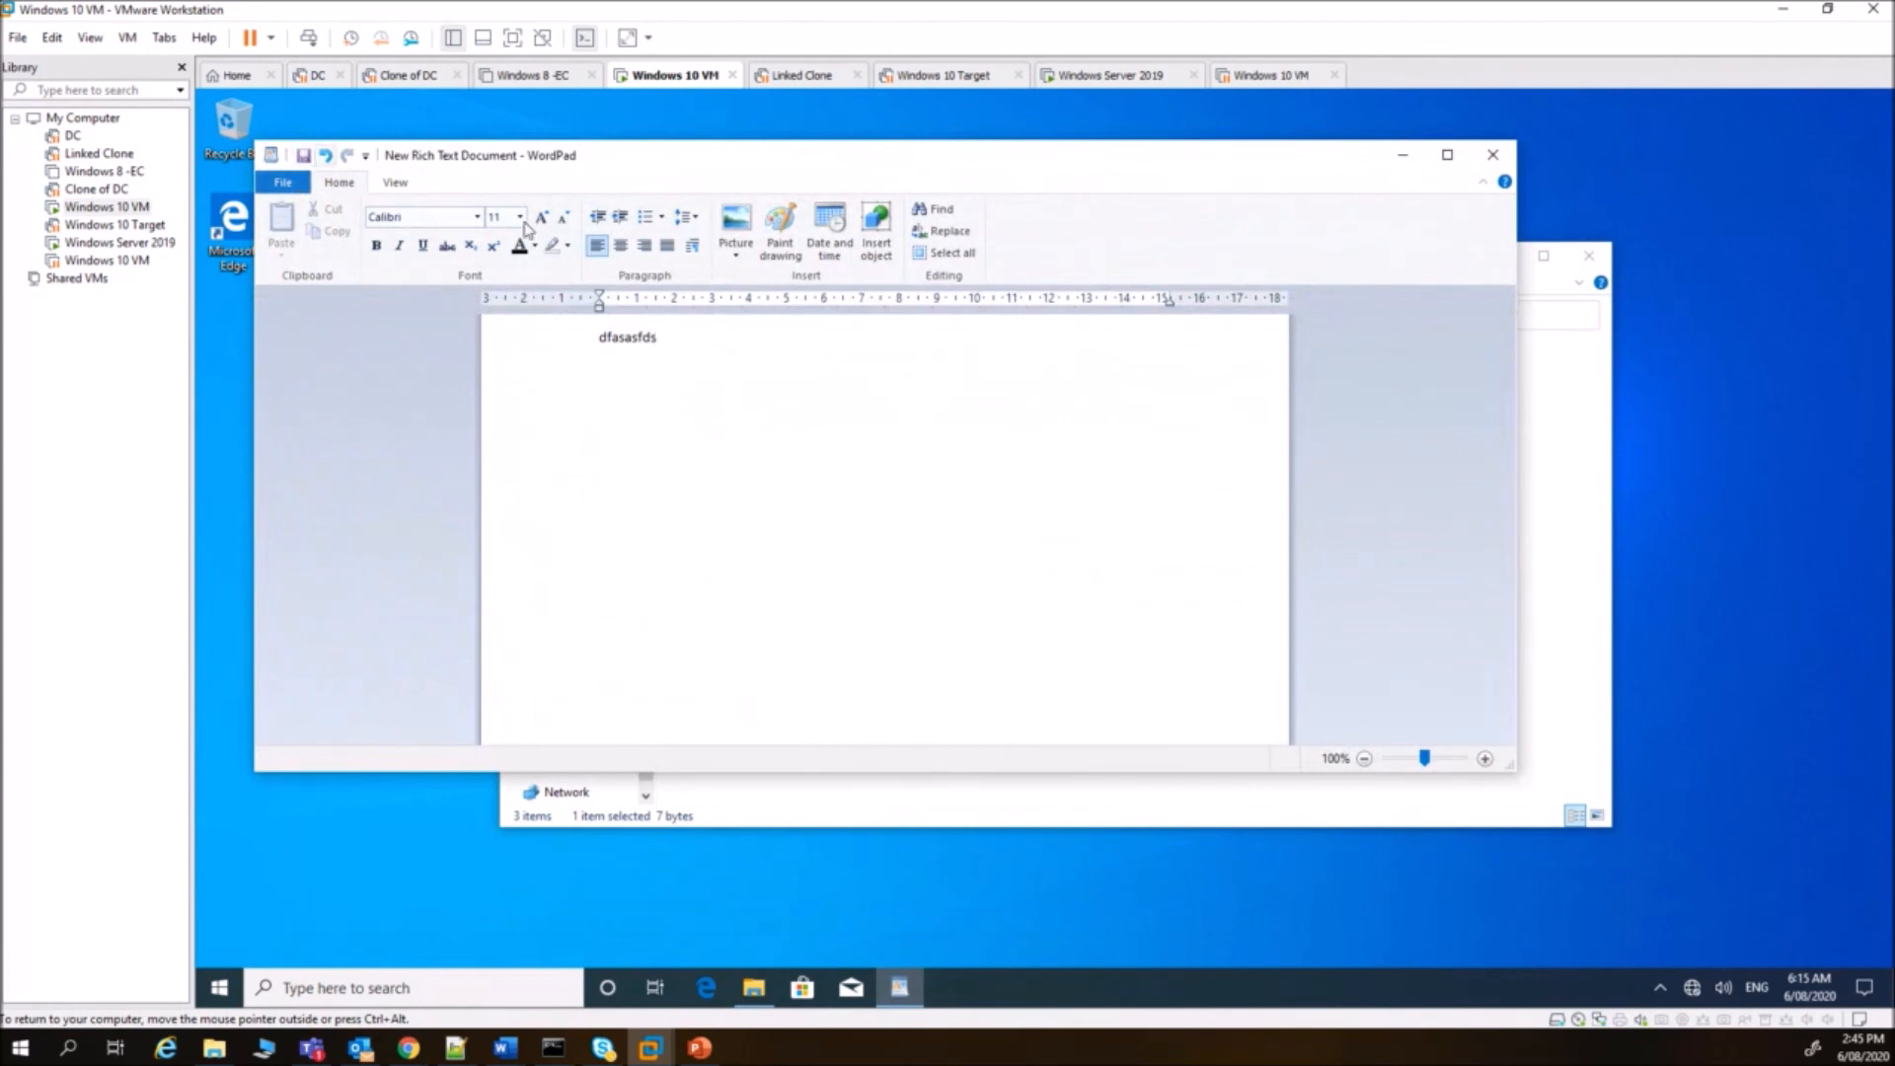
key("ctrl+s")
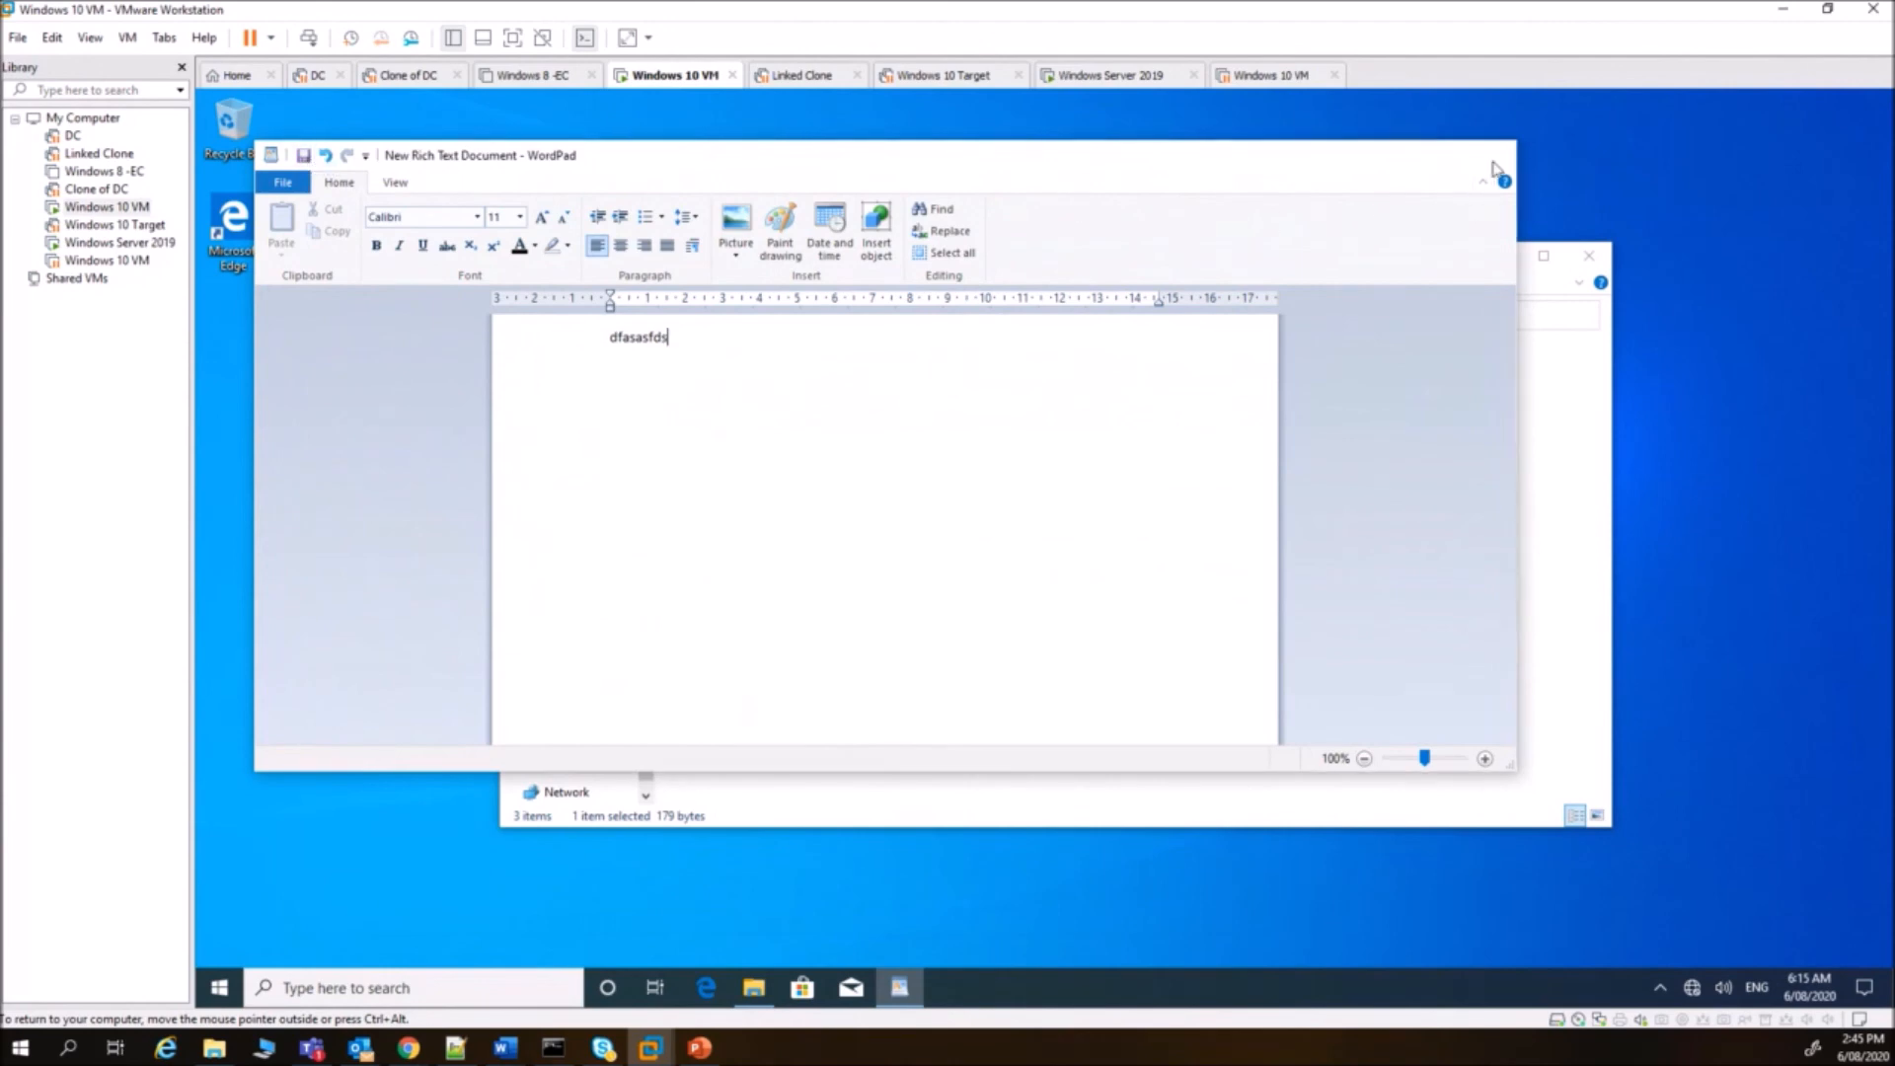
left_click(1491, 158)
double_click(766, 395)
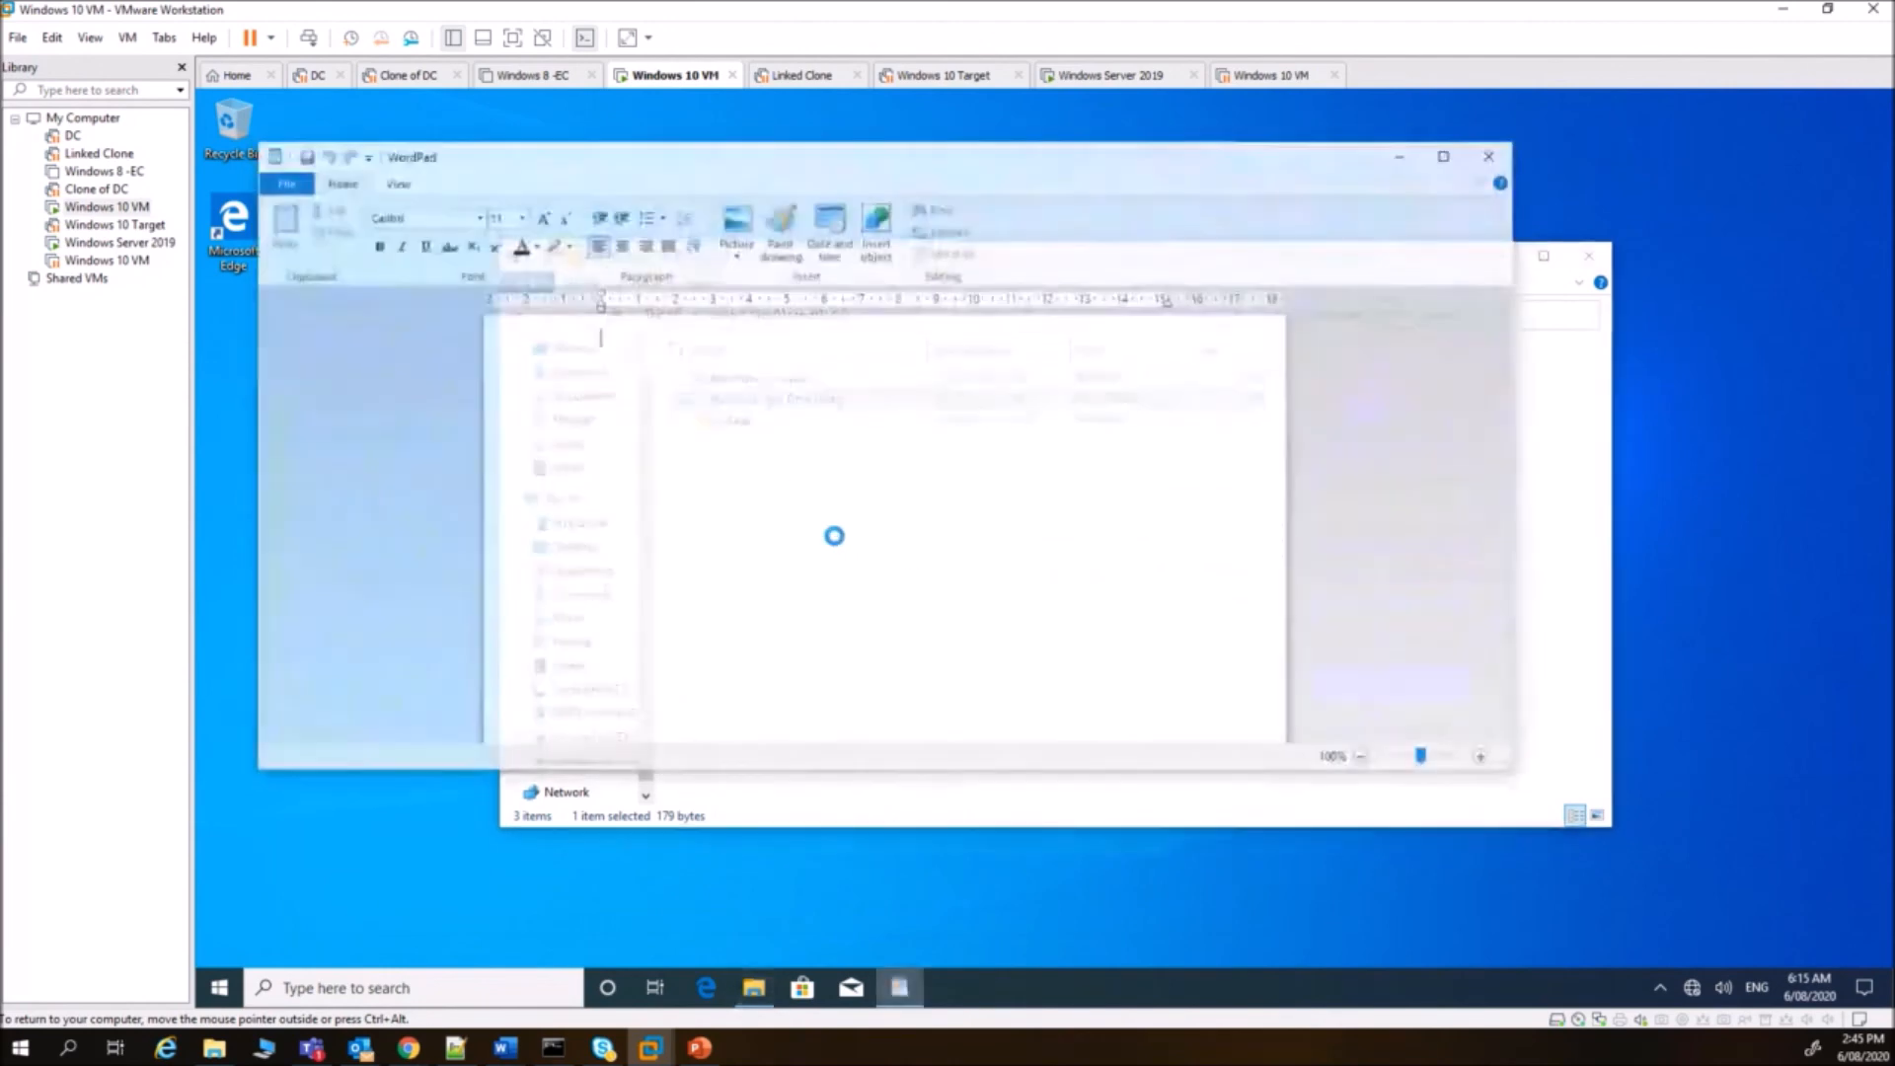
left_click(1488, 156)
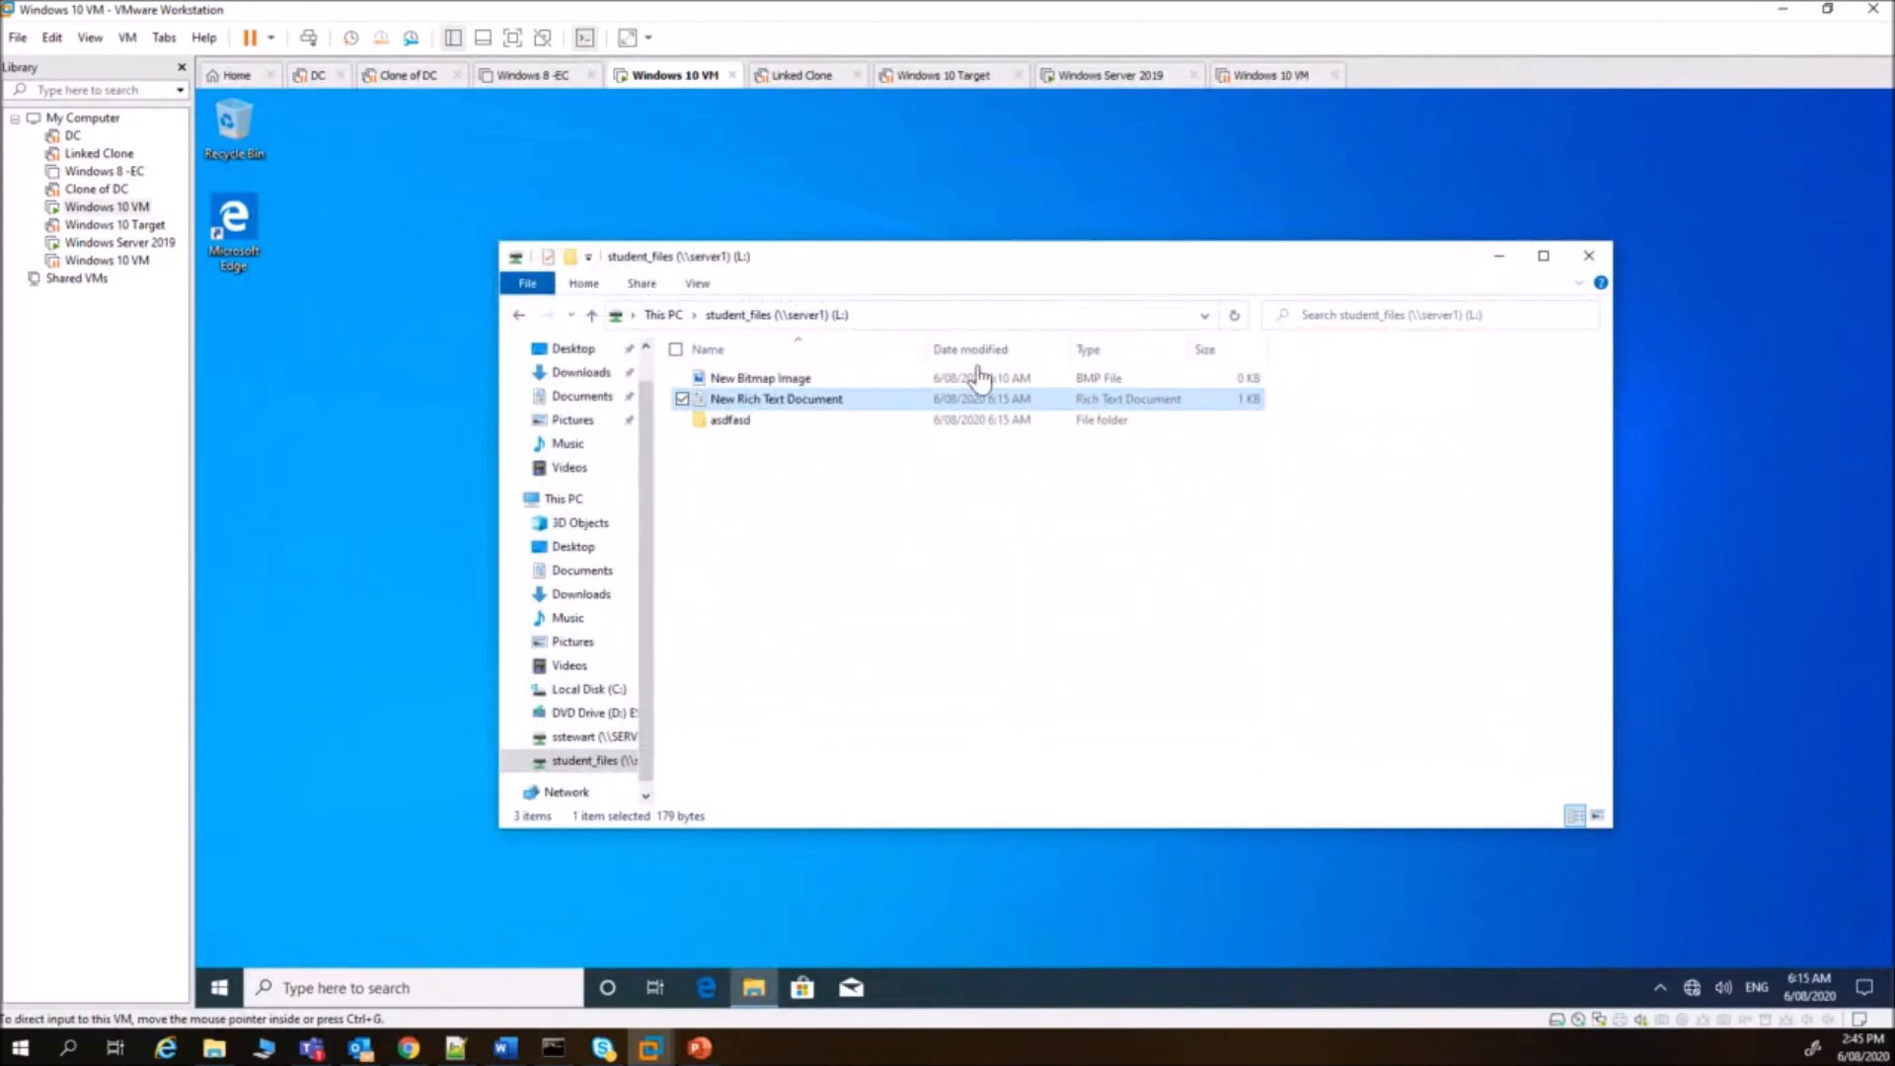
- Review New Rich Text Document's Security tab and advanced settings, then its owner's permissions
right_click(788, 399)
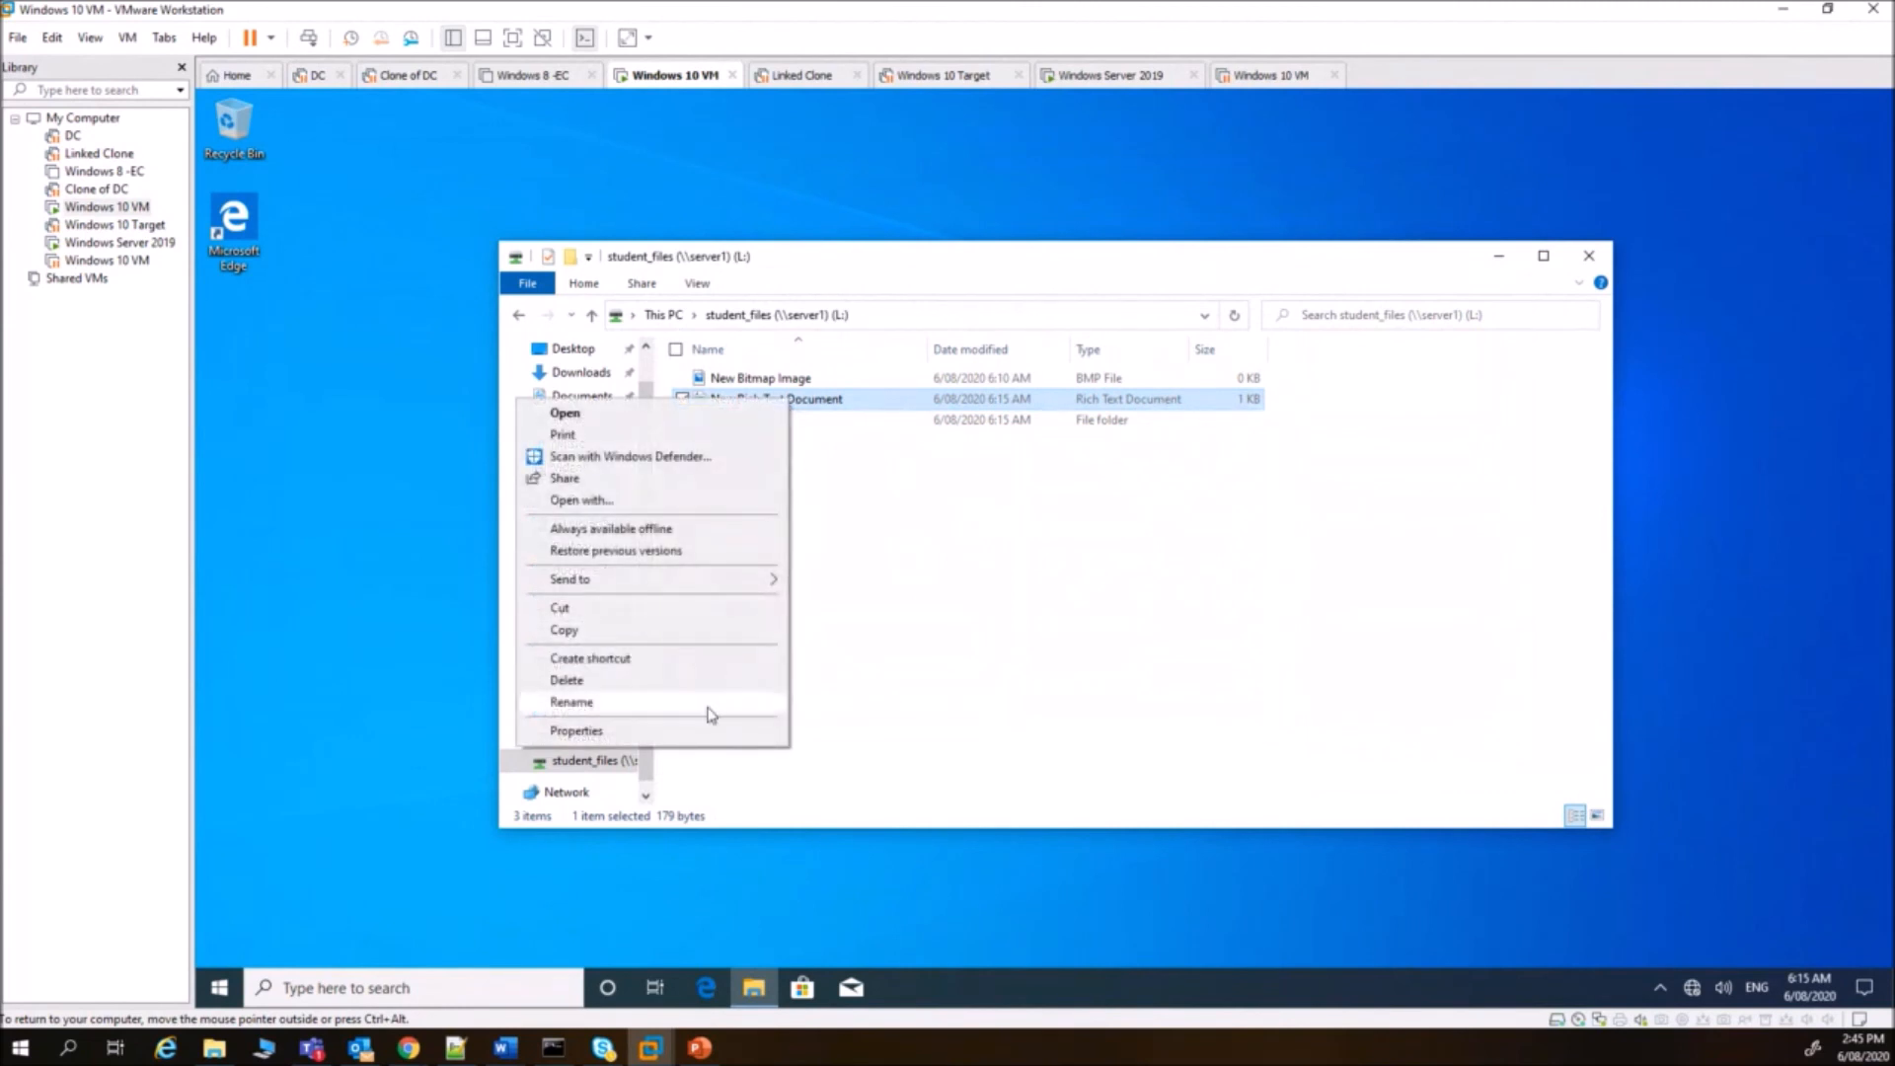
left_click(691, 731)
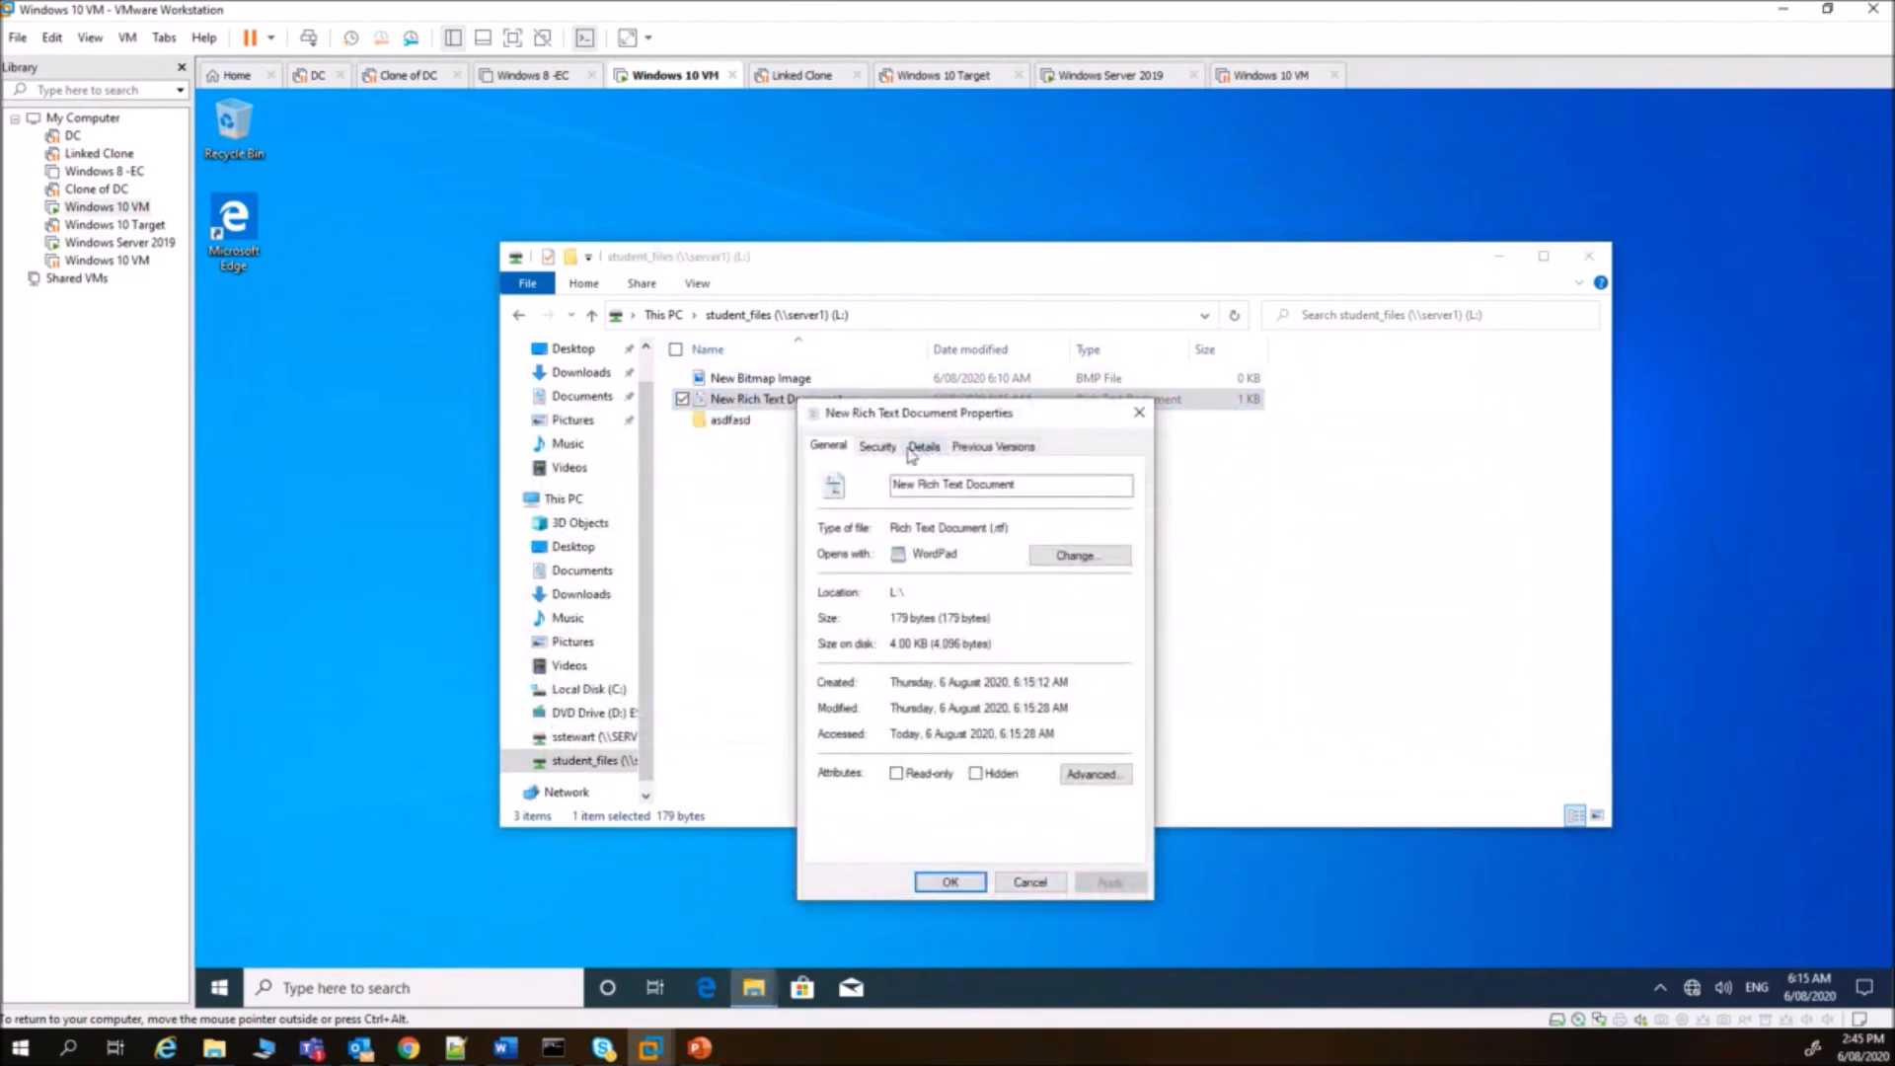
left_click(878, 446)
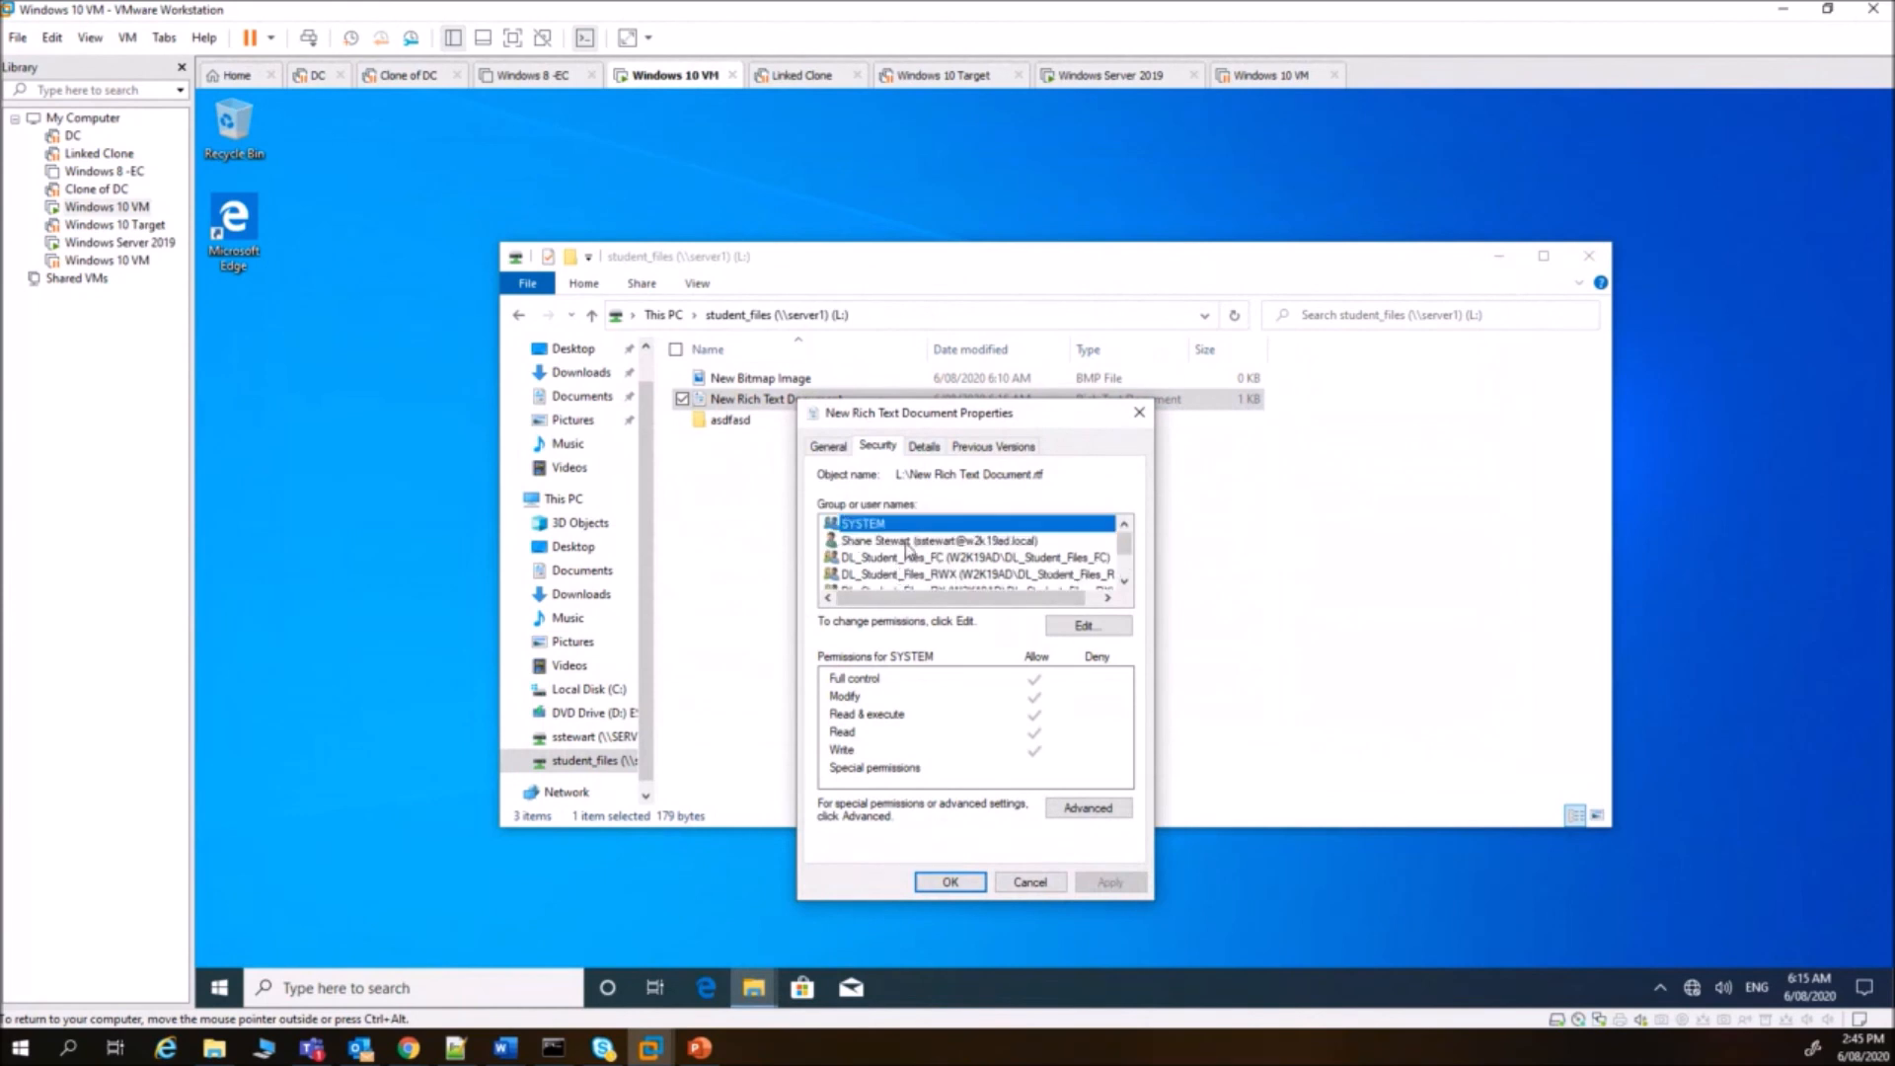
left_click(1083, 805)
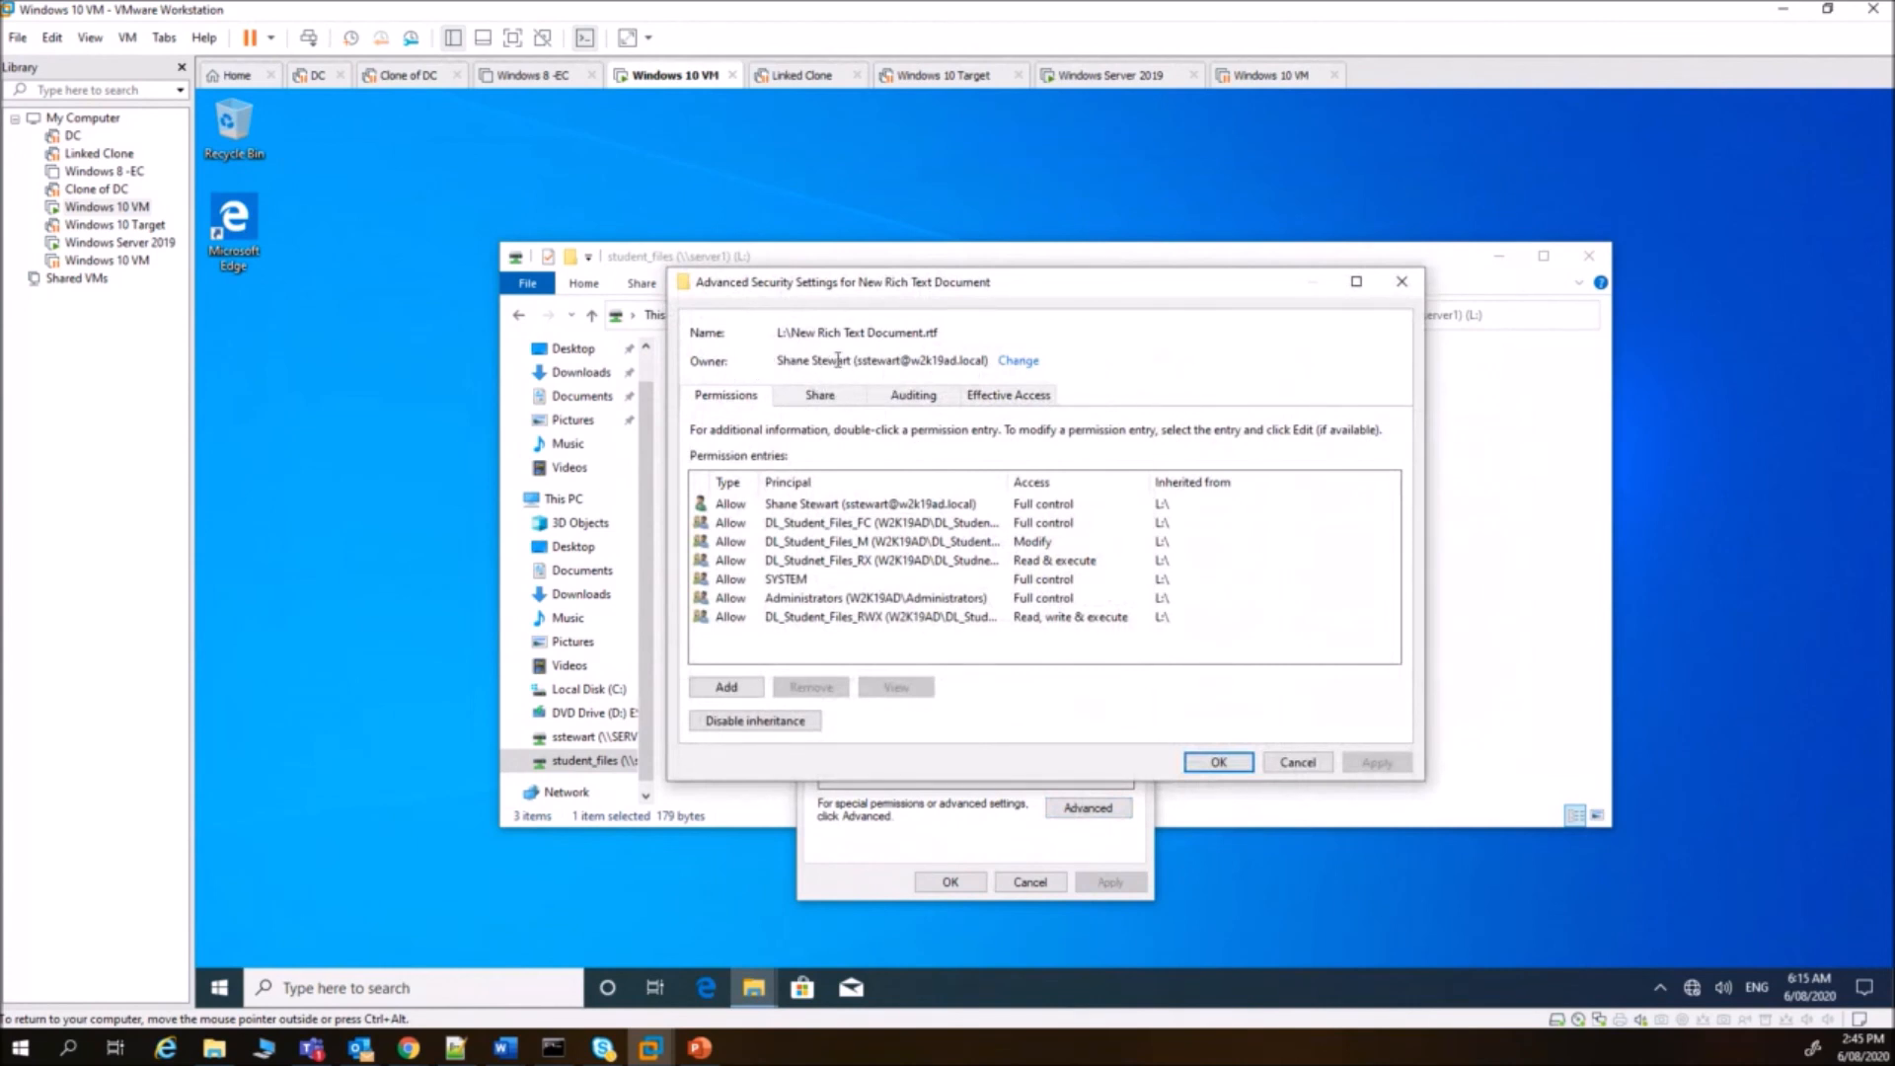
left_click_drag(853, 360, 780, 361)
left_click(1294, 766)
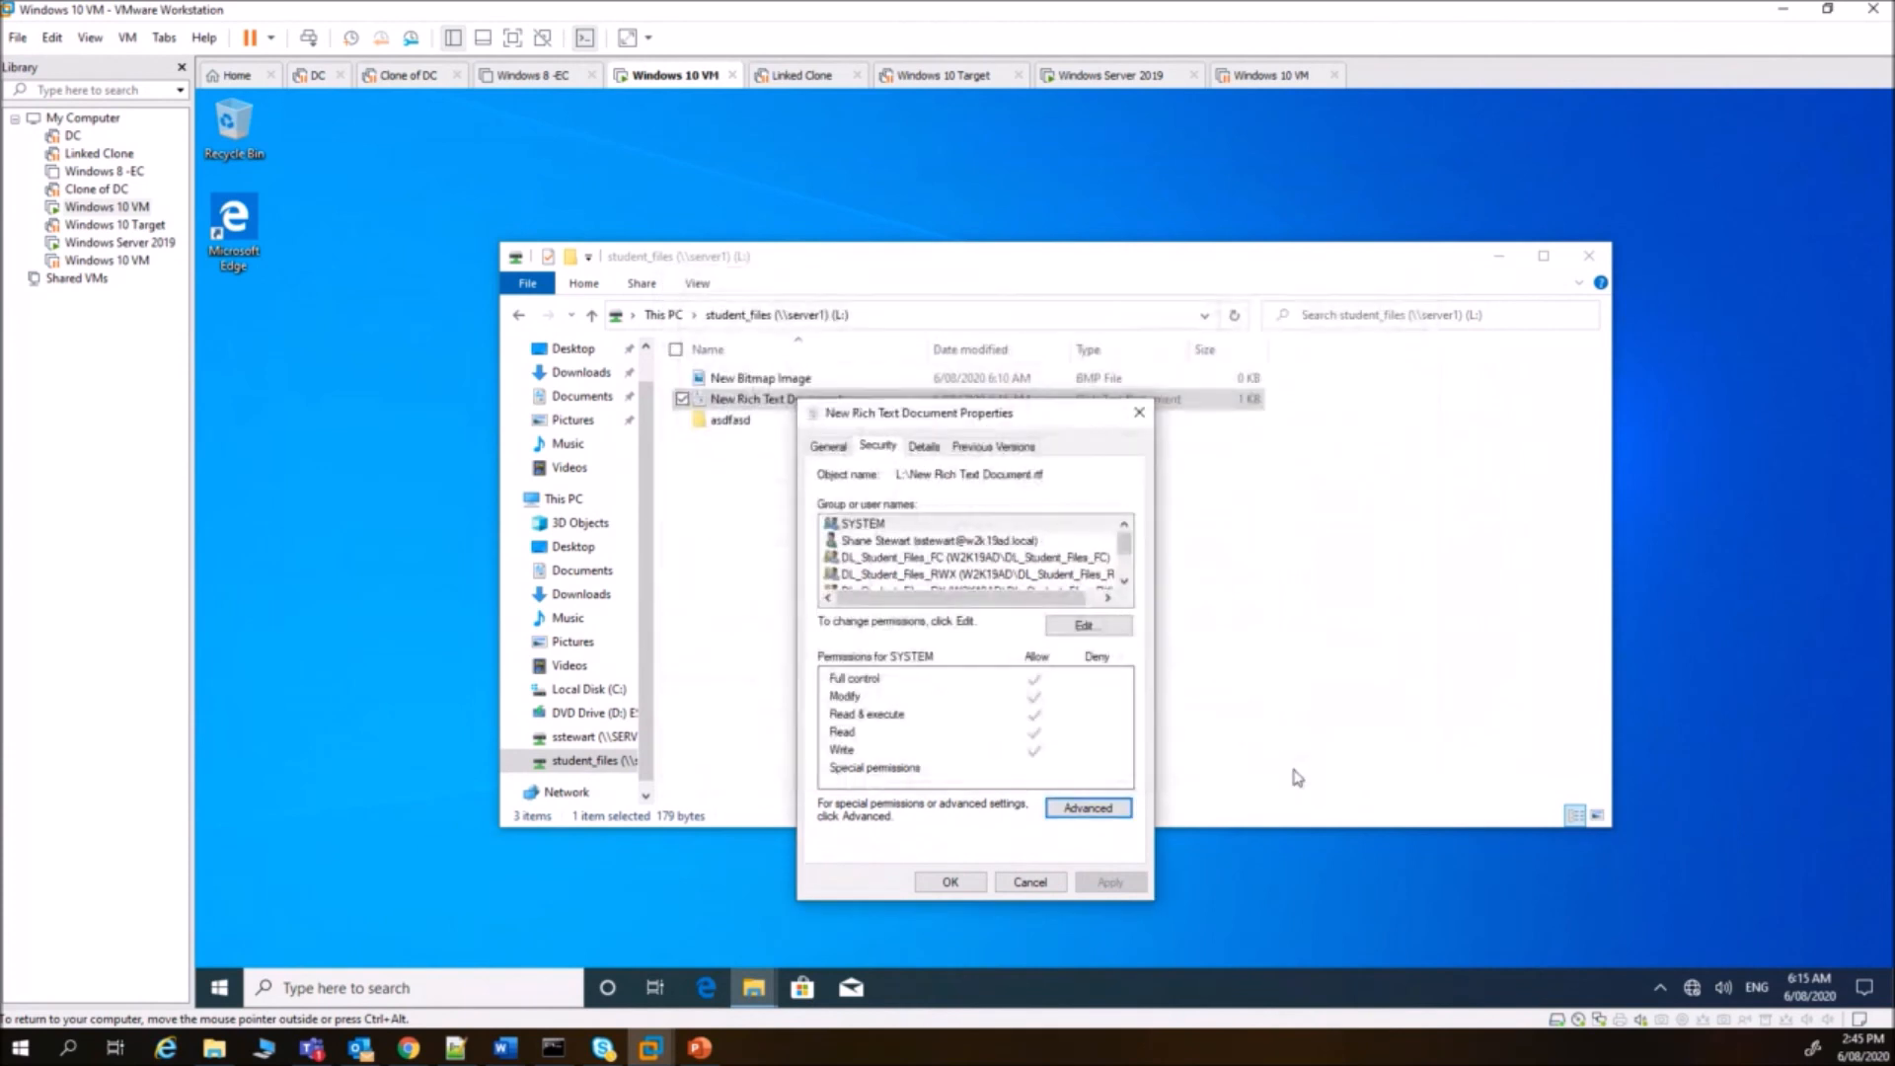
left_click(889, 542)
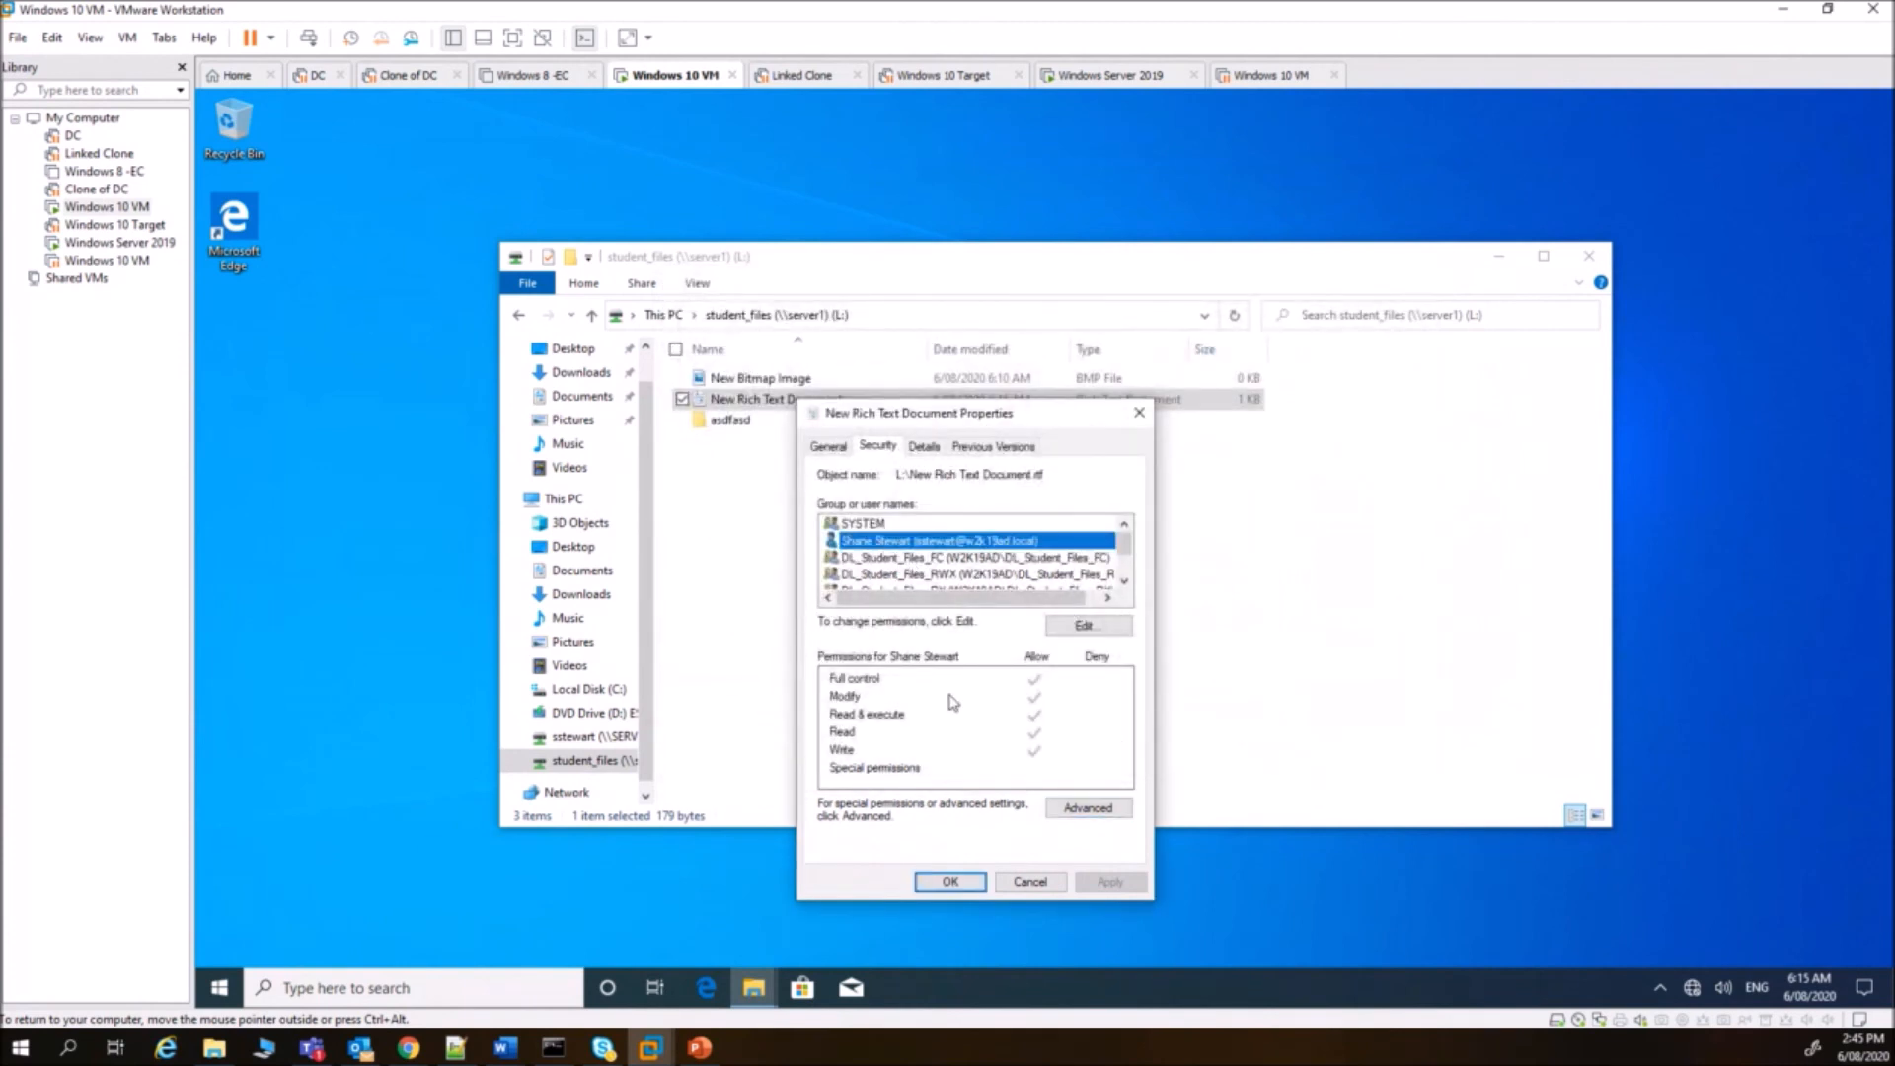